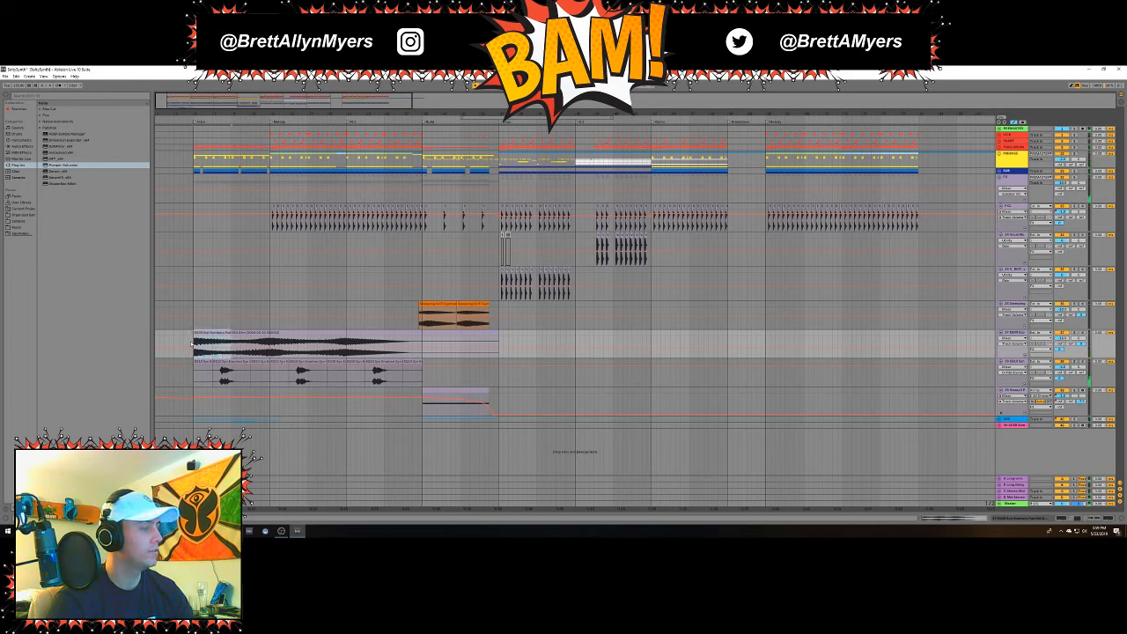
Copy the pad clip's opening section into the empty space directly before it and reverse the copy.
left_click_drag(193, 336, 155, 335)
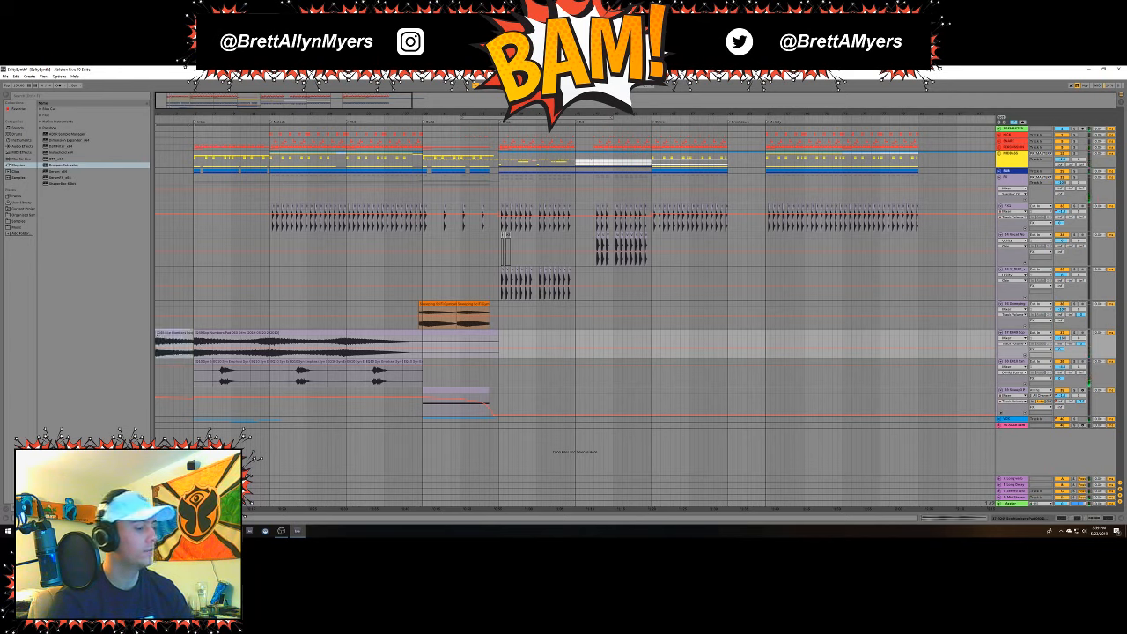
double_click(181, 335)
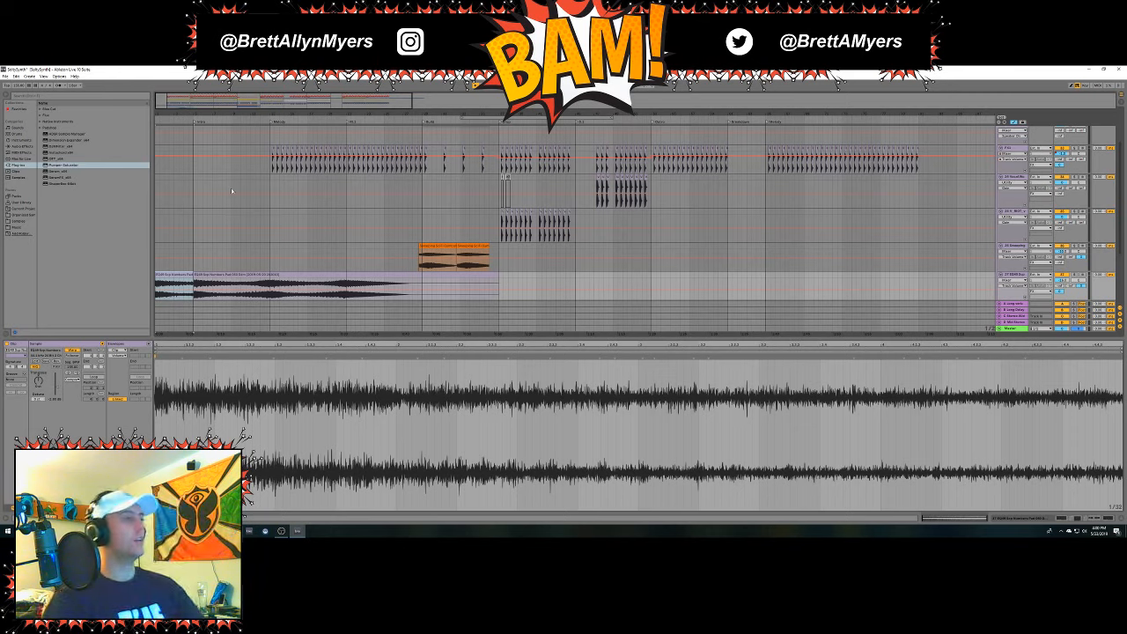
key("space")
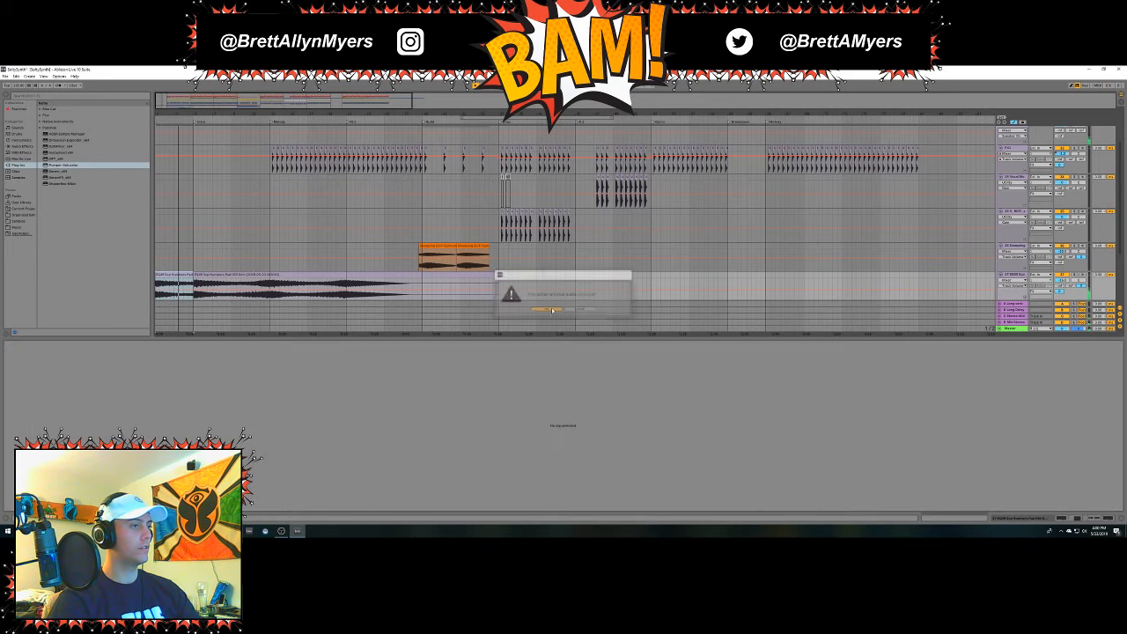
left_click(553, 310)
key("ctrl+alt+l")
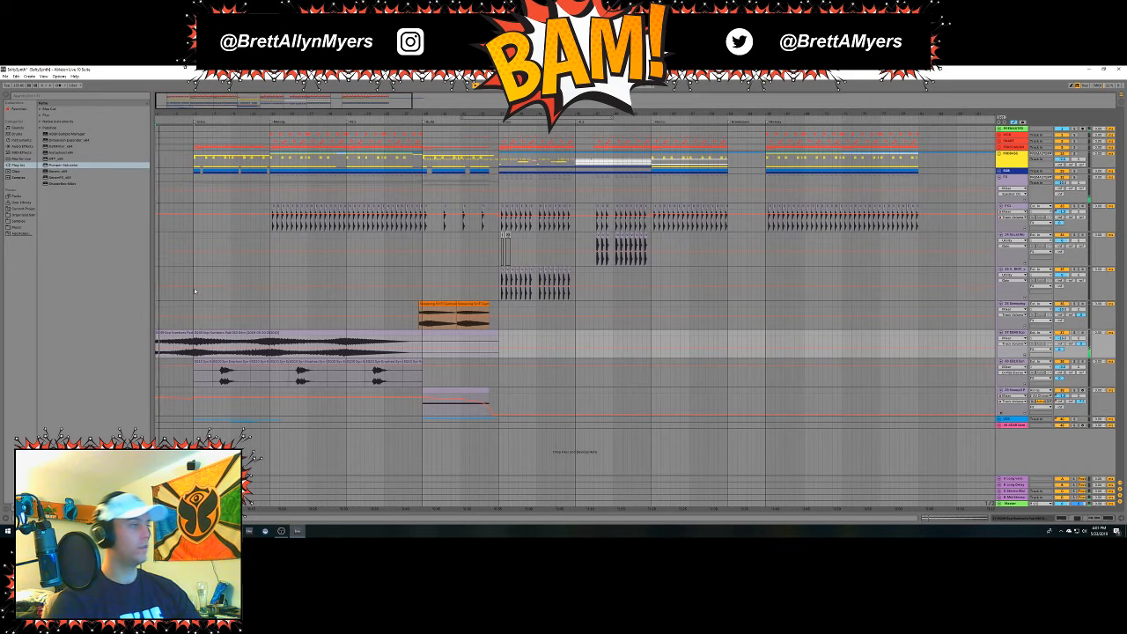
Consolidate and reverse the short pad clip before the Intro marker, and play the result back.
key("plus")
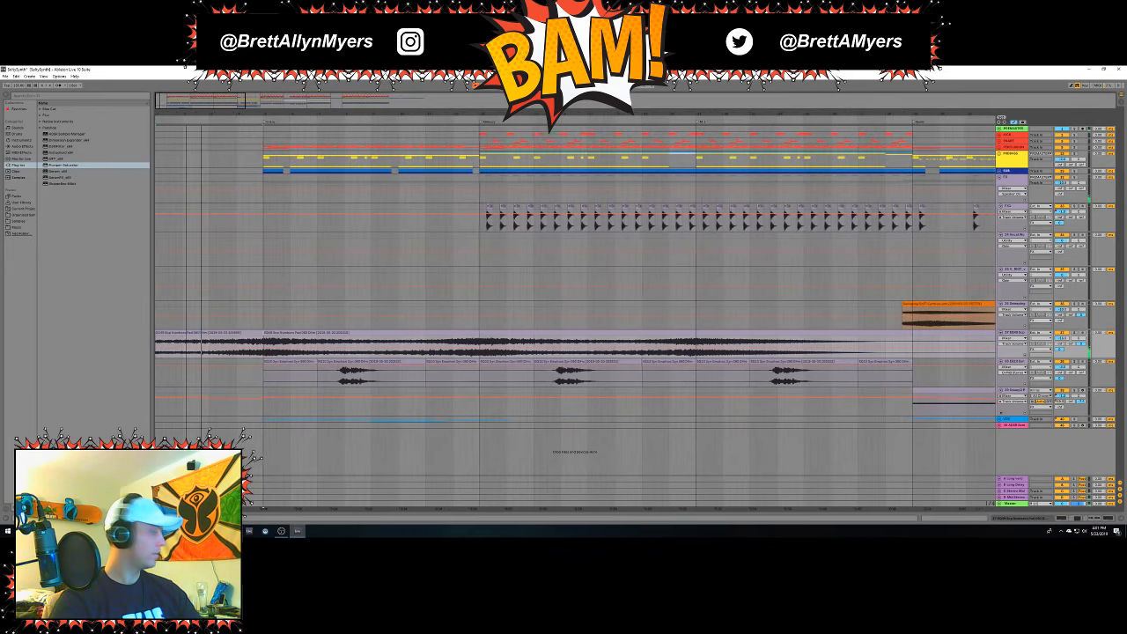
left_click_drag(220, 112, 220, 115)
left_click(219, 284)
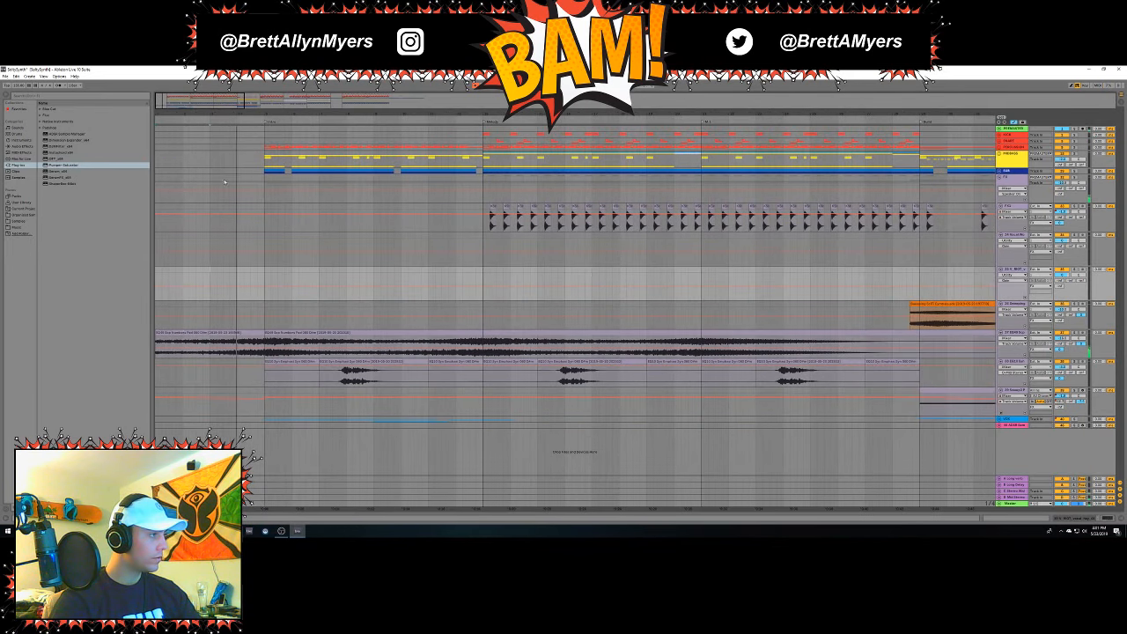
key("plus")
key("plus")
key("plus")
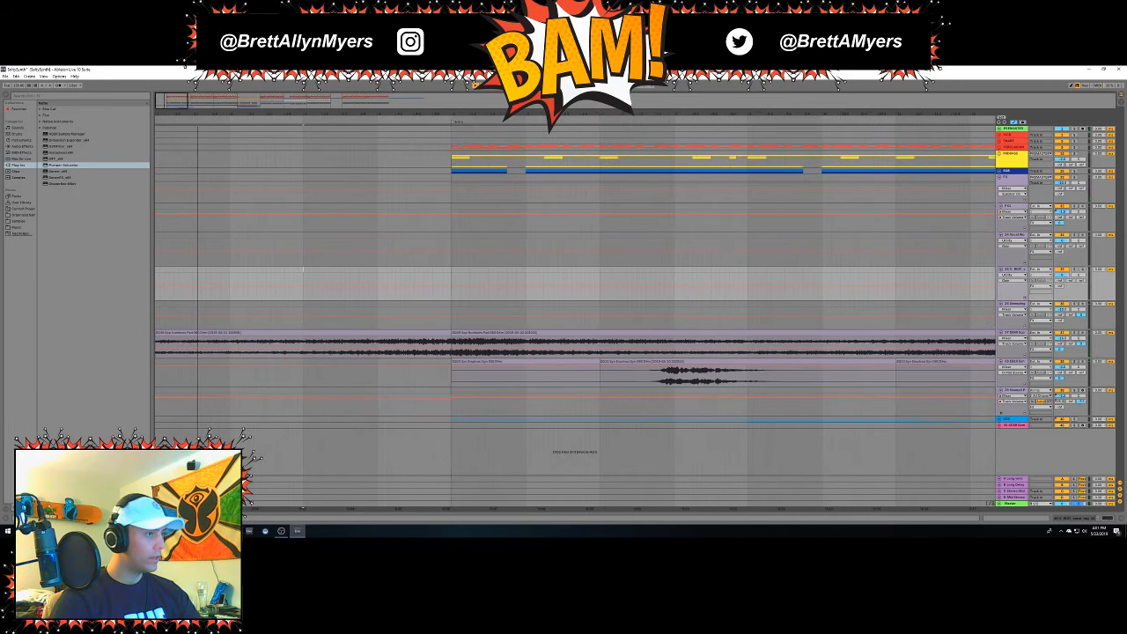
left_click(343, 251)
left_click(354, 276)
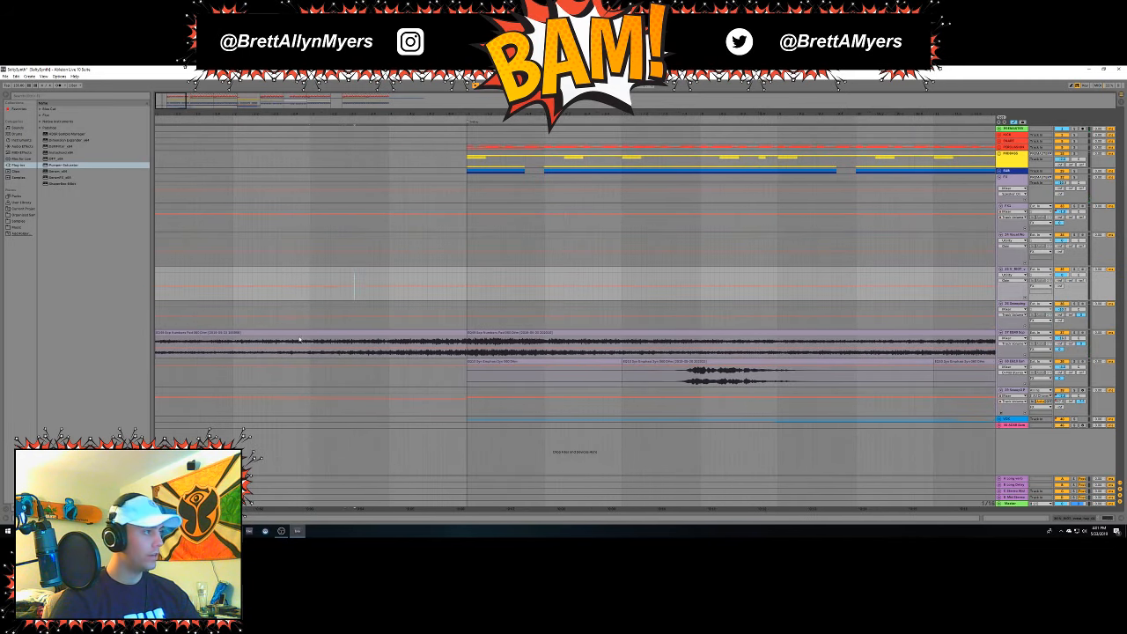
double_click(303, 334)
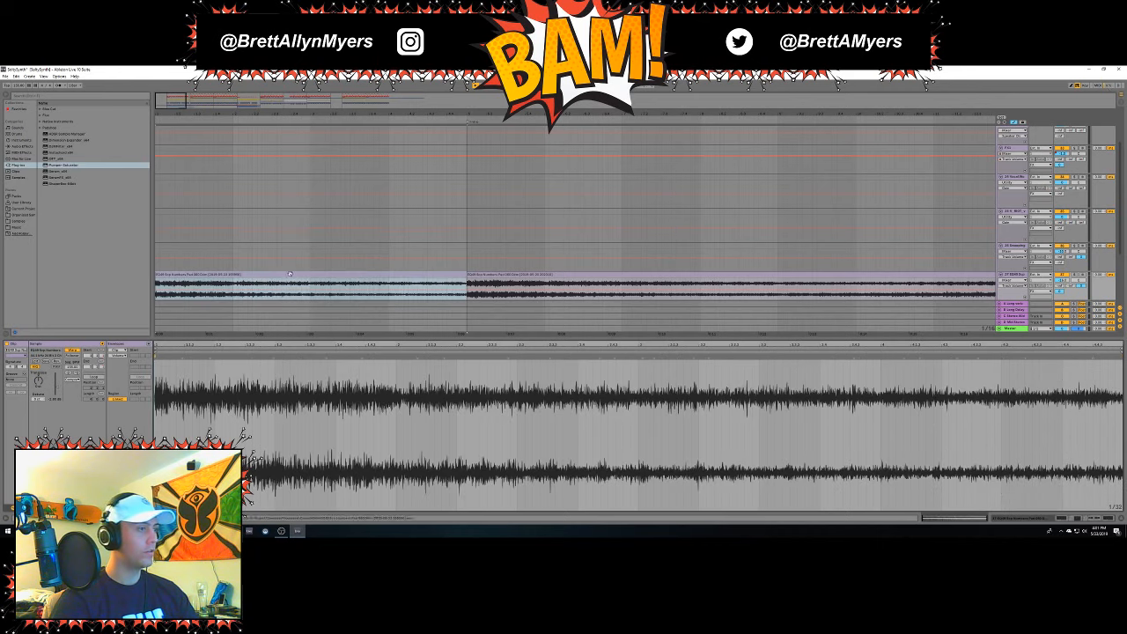
key("ctrl+j")
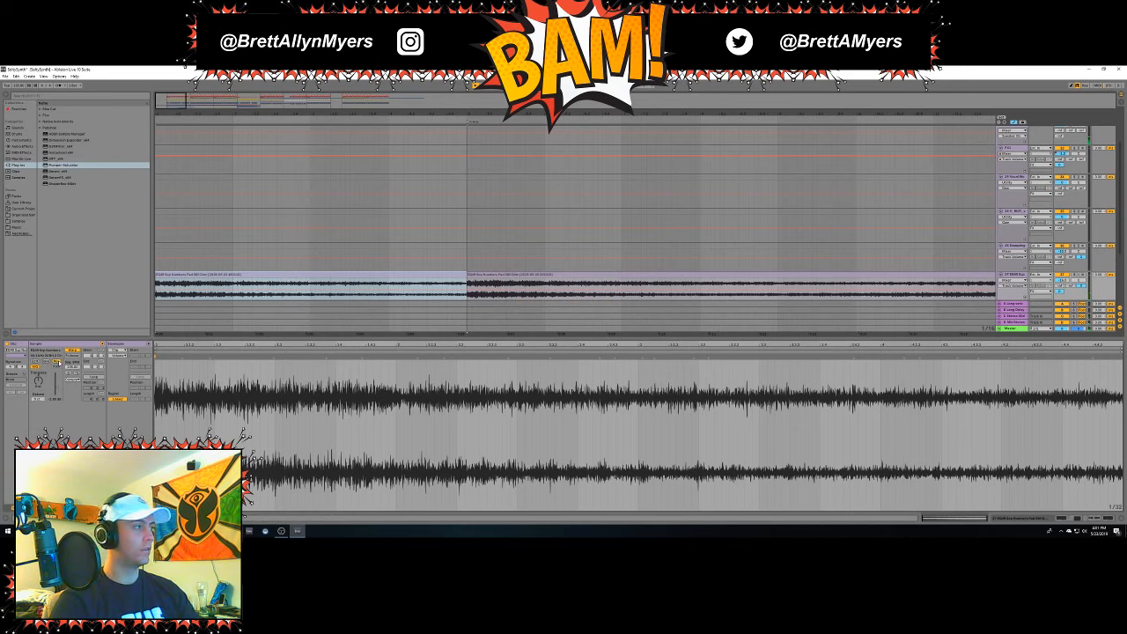
left_click(197, 276)
key("space")
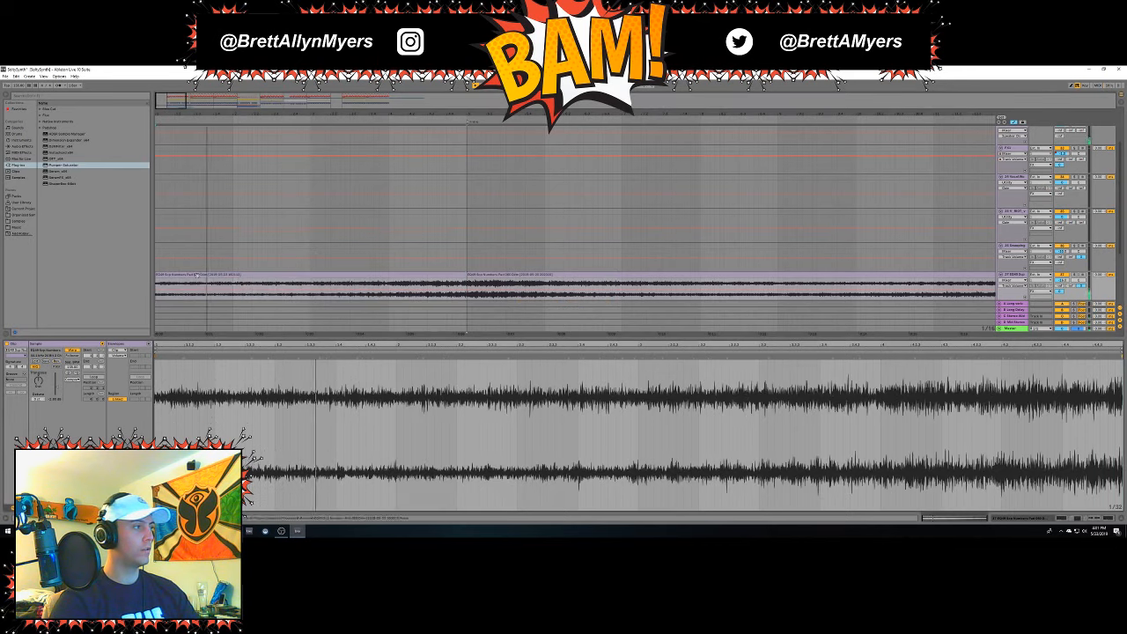
Switch to the web browser, search for "ableton 10 show fades" and open the video "Ableton 10 - Where Did My Clip Fades Go?".
key("alt+Tab")
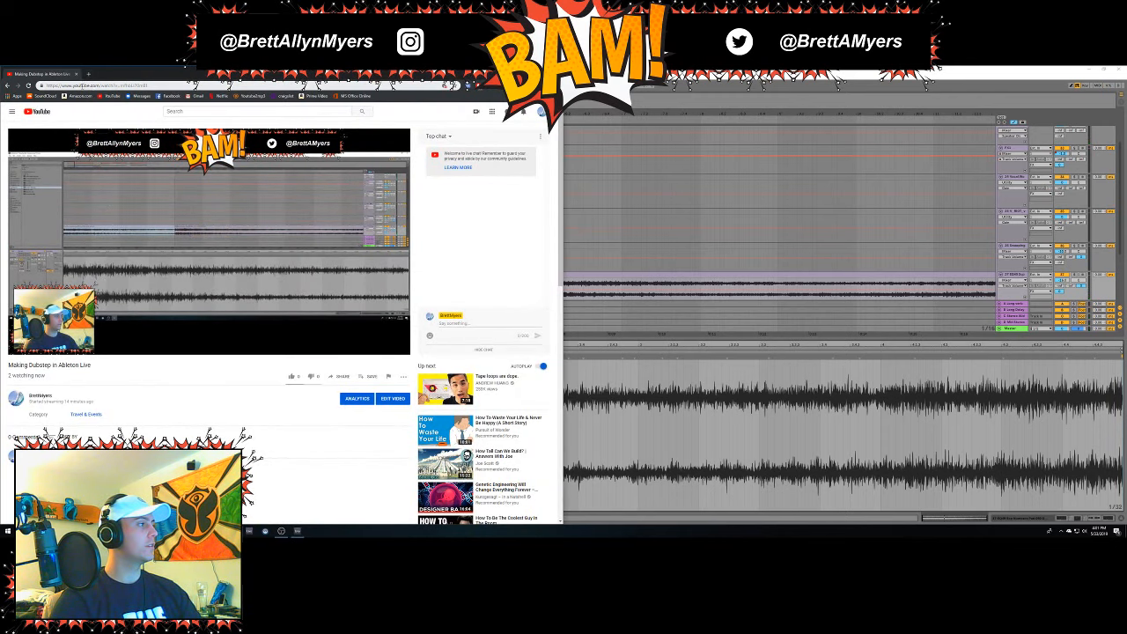
left_click(94, 88)
type("ableton")
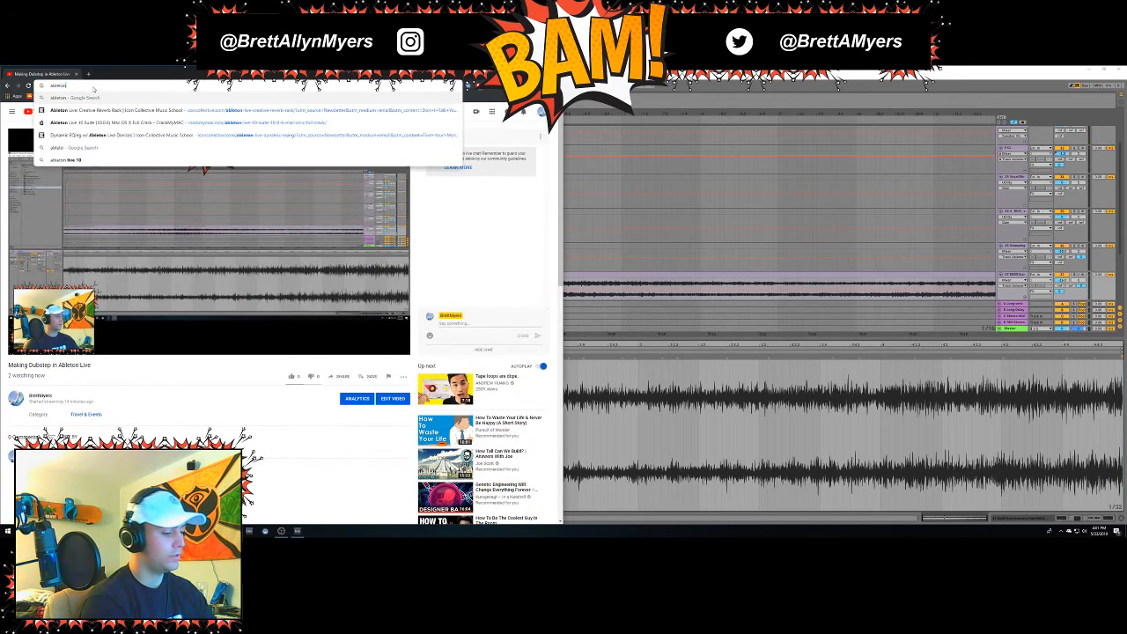
type(" 10 show")
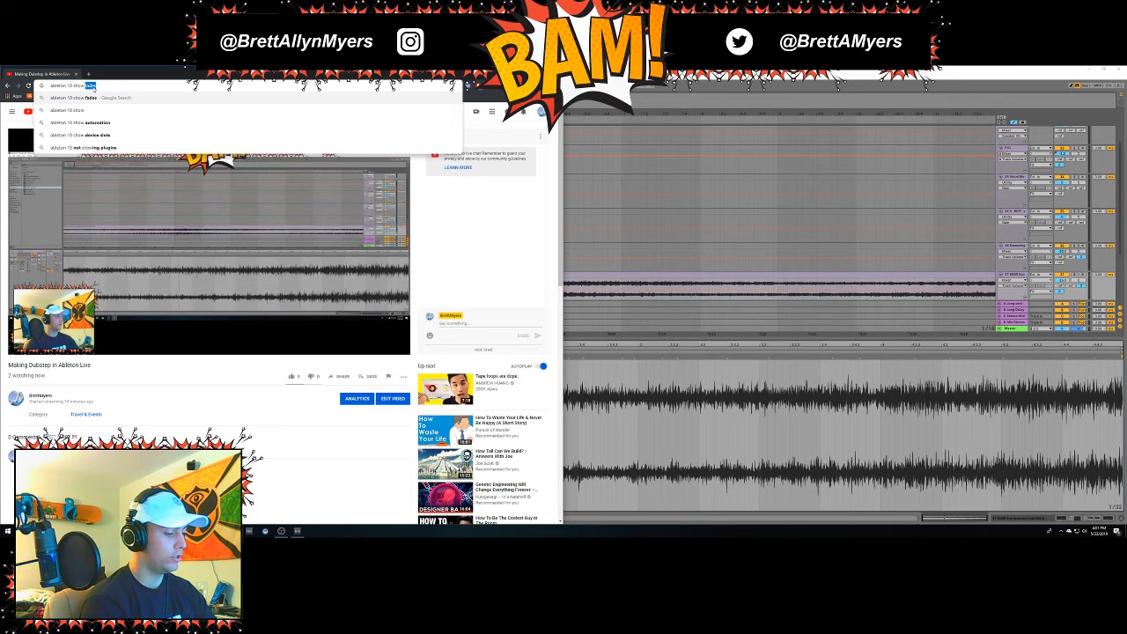
key("Return")
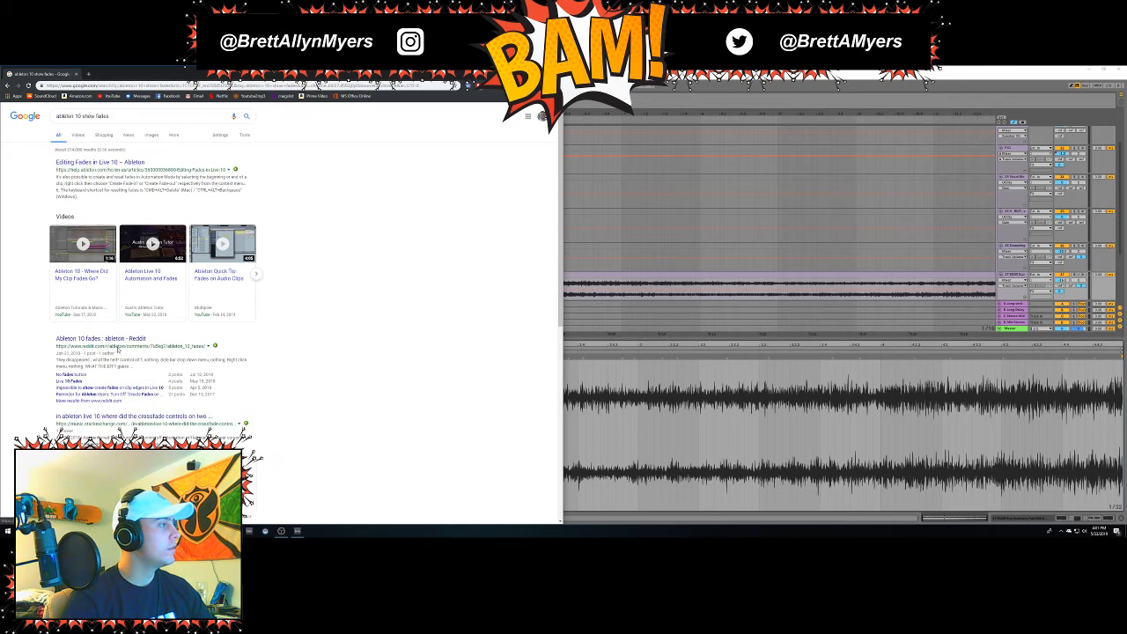
left_click(91, 280)
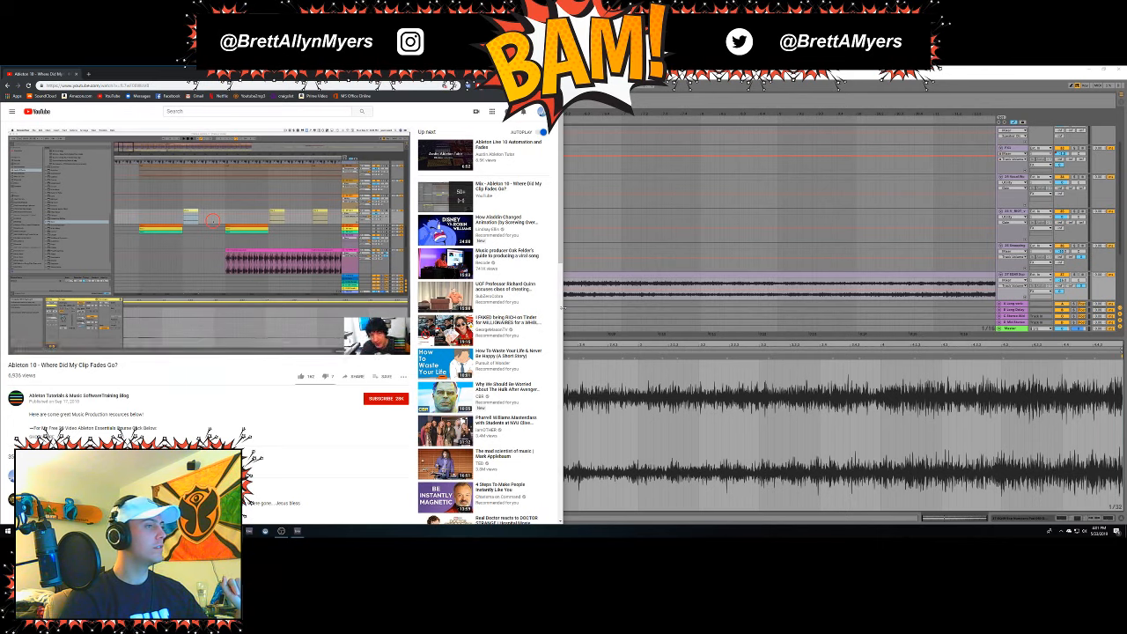
Enlarge the video, skim through it for how to show clip fades in Live 10, and return to Ableton Live.
left_click_drag(561, 308, 986, 308)
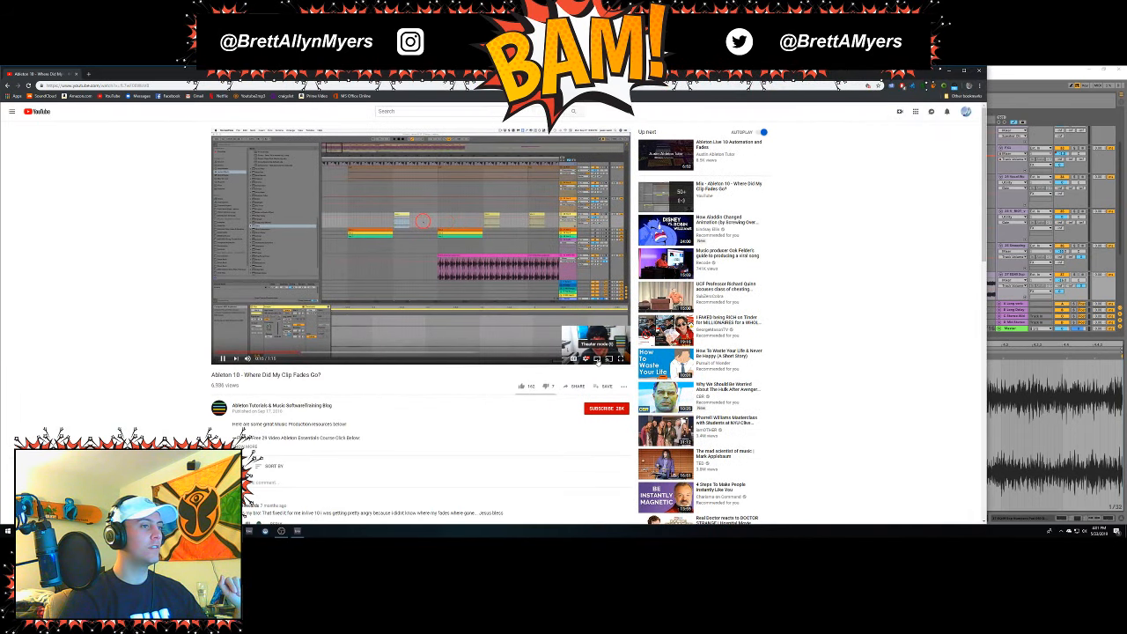
left_click(599, 360)
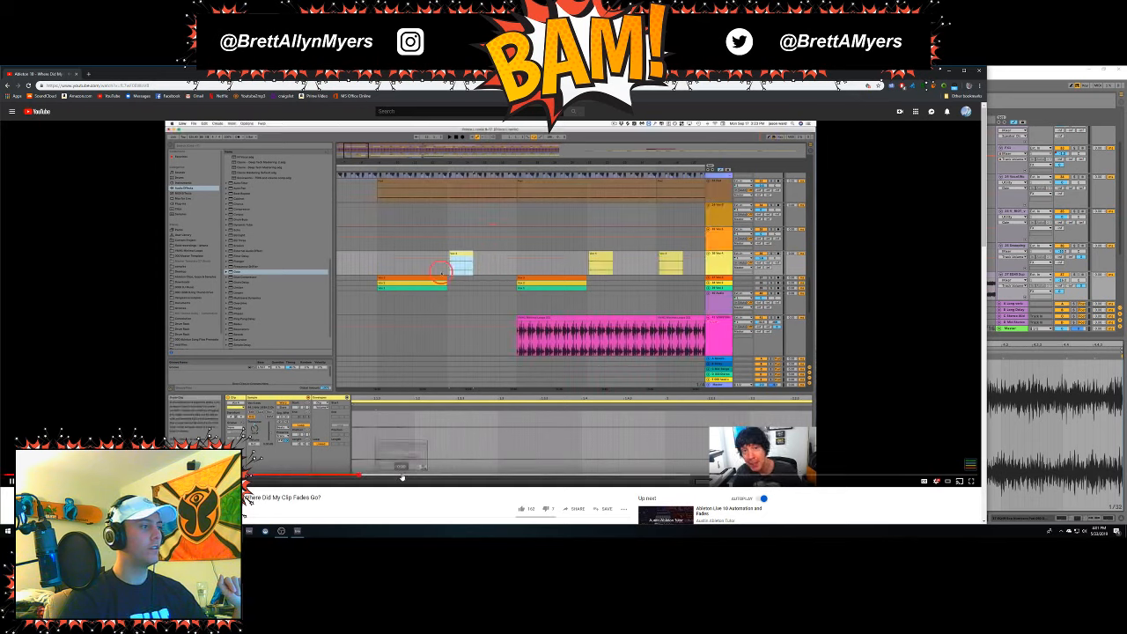
left_click(465, 478)
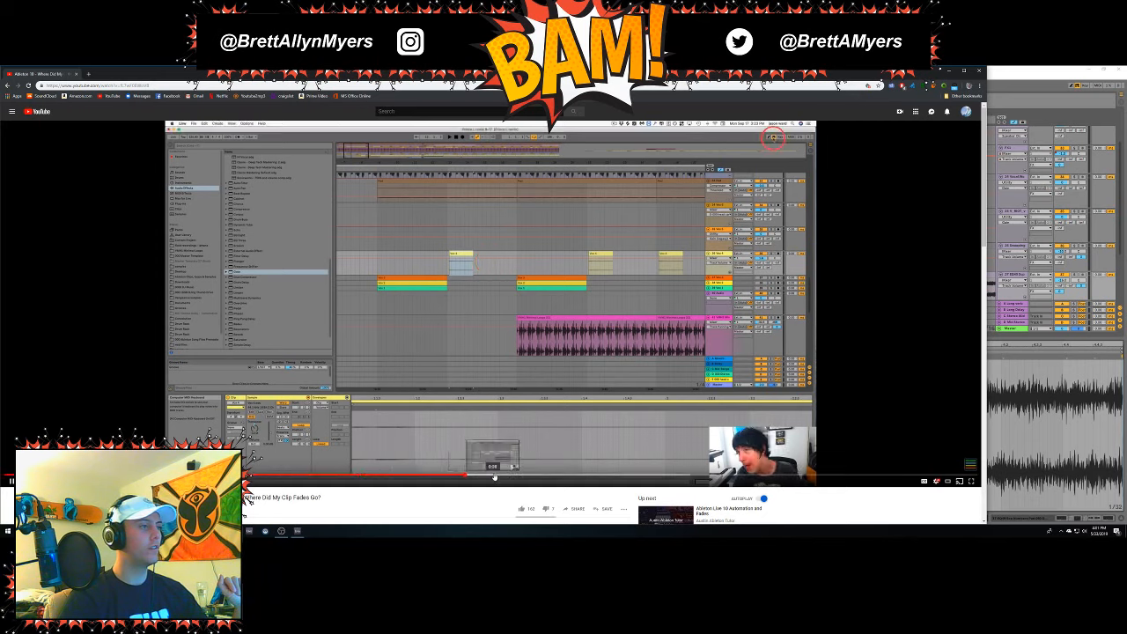
left_click(535, 478)
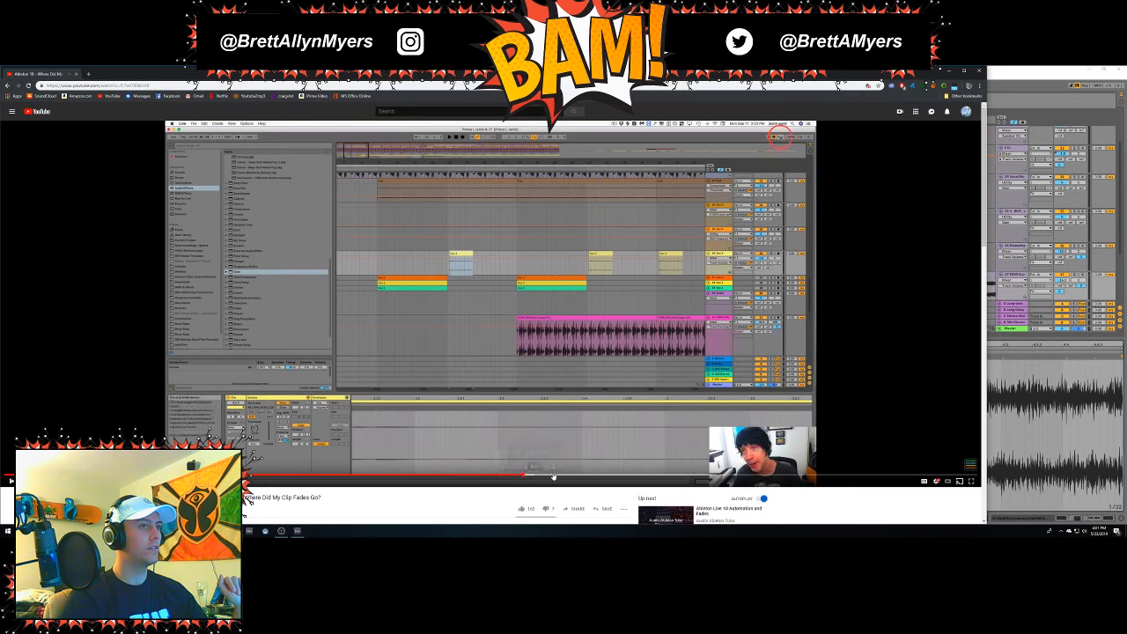
left_click(608, 478)
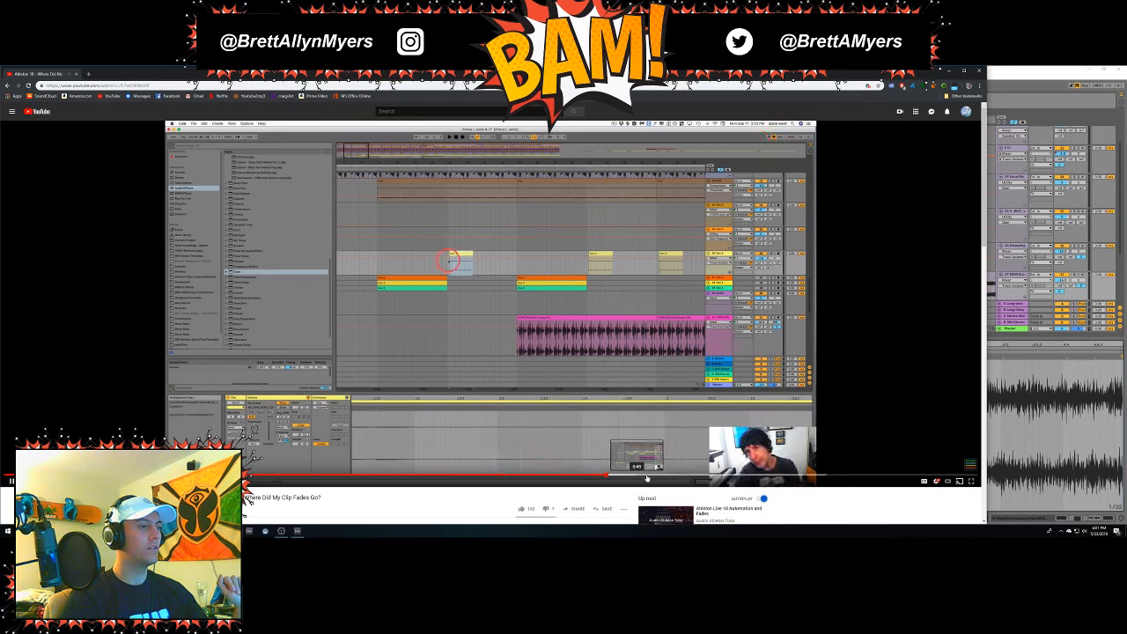
left_click(672, 478)
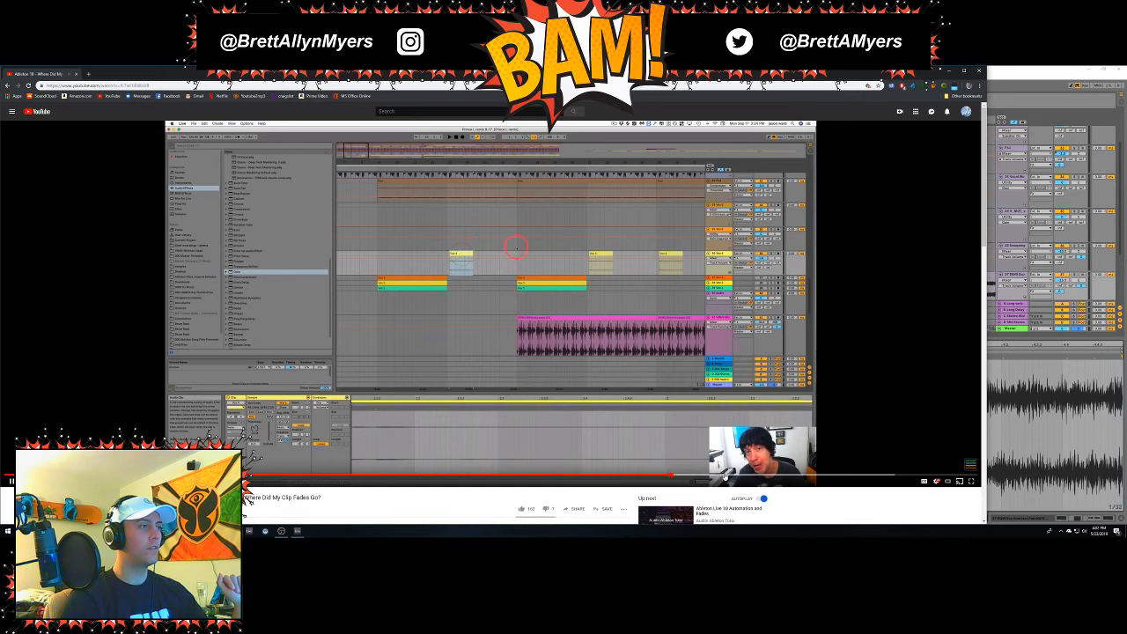
left_click(740, 478)
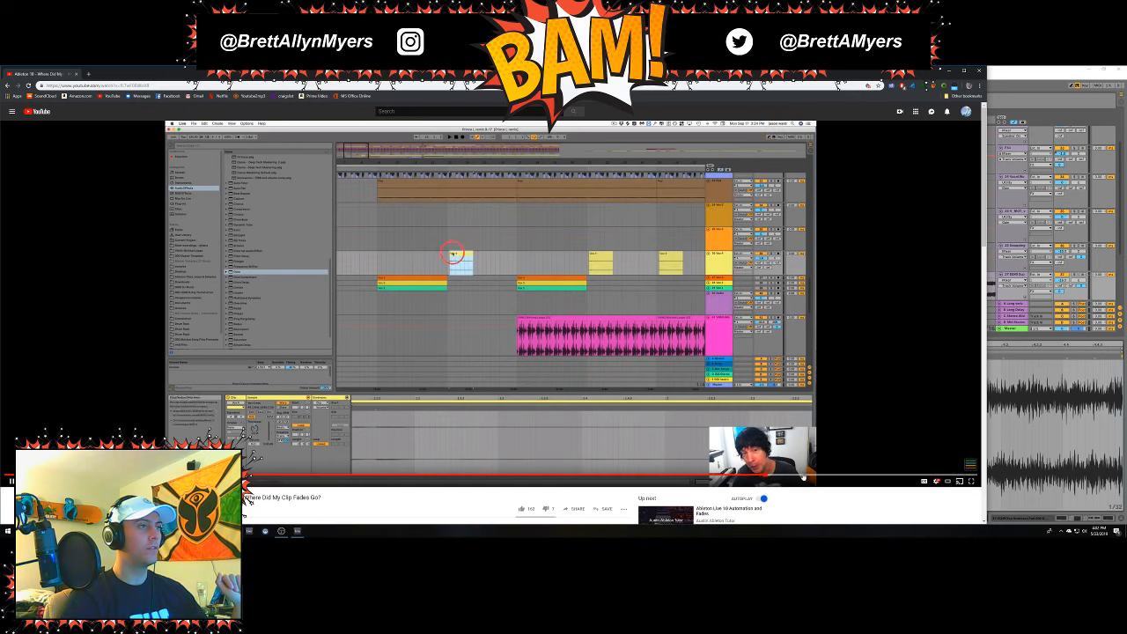
left_click(705, 479)
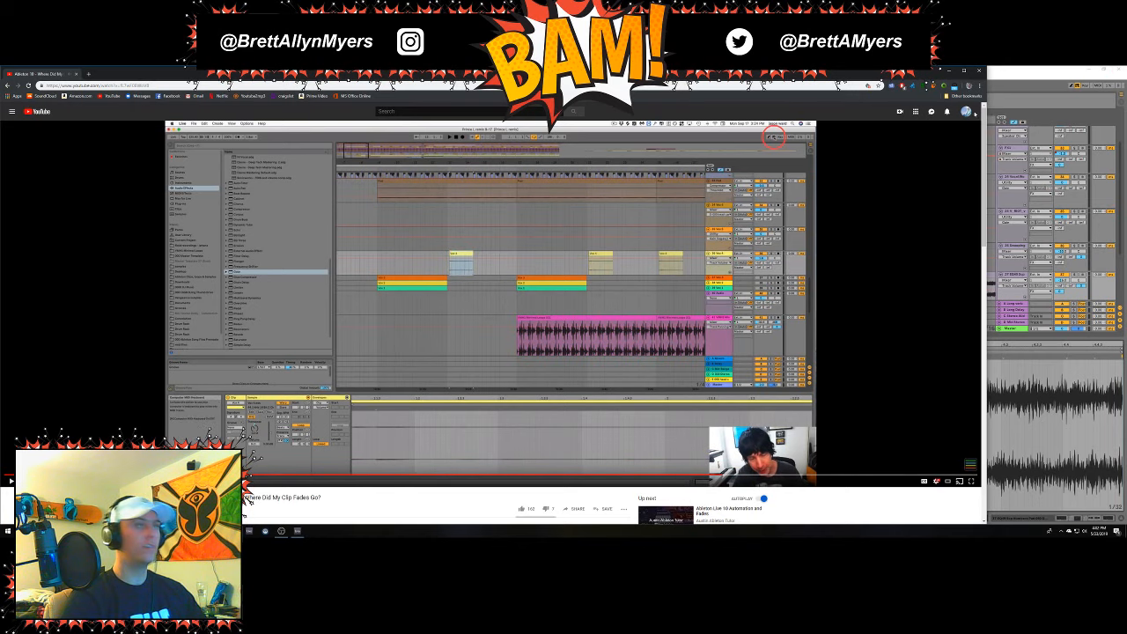
left_click(950, 71)
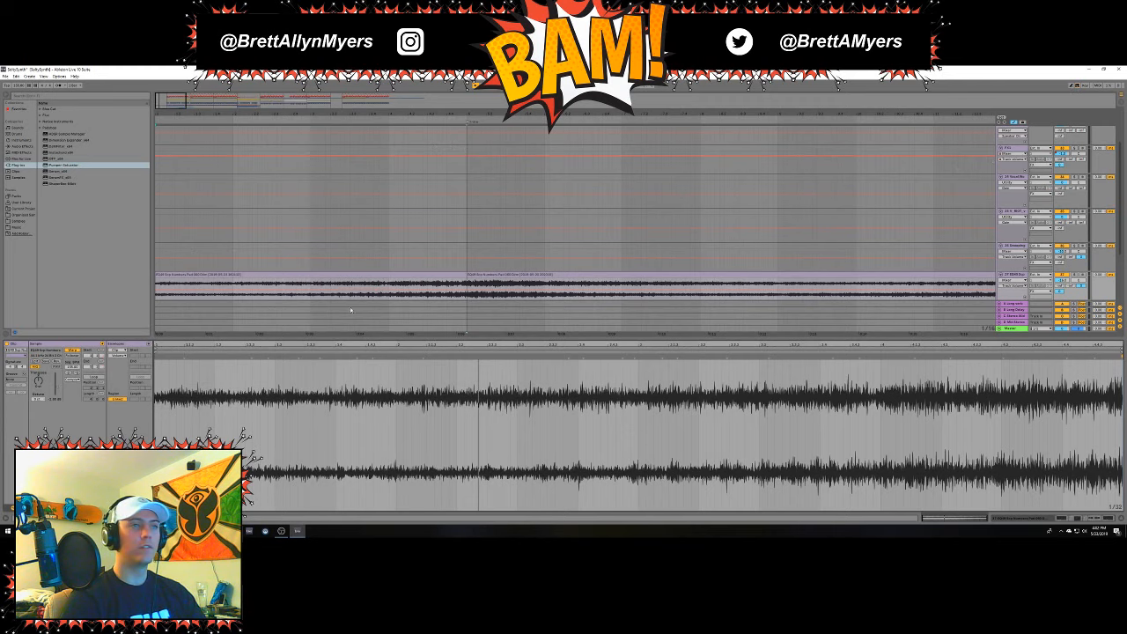
Select the short pad clip before the Intro marker and turn off the Computer MIDI Keyboard.
left_click(458, 271)
left_click(454, 275)
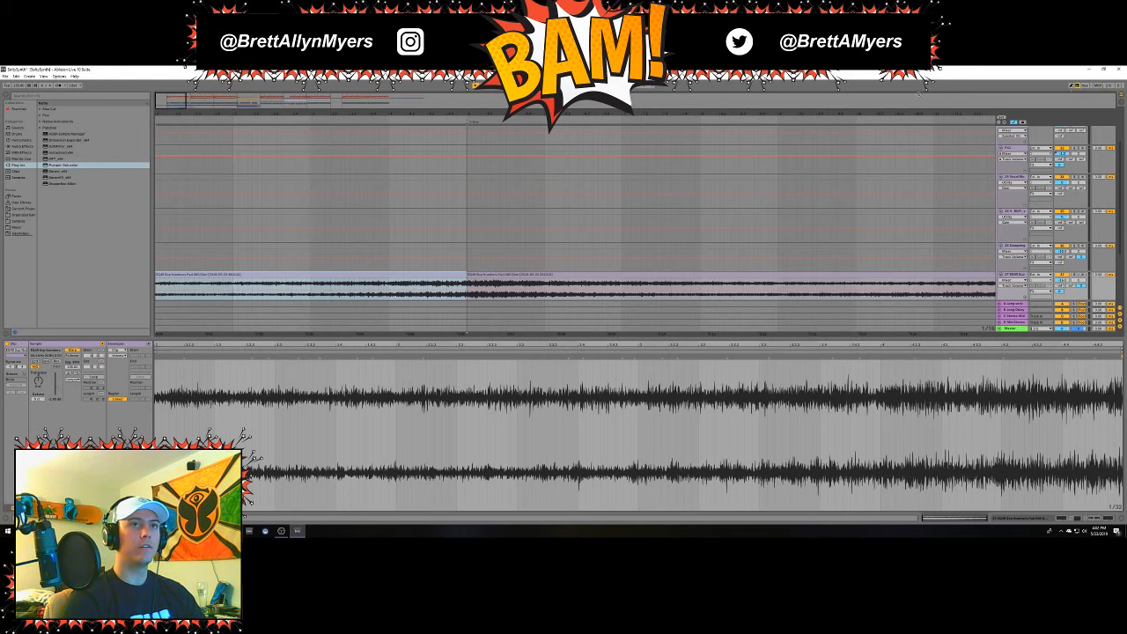
left_click(337, 204)
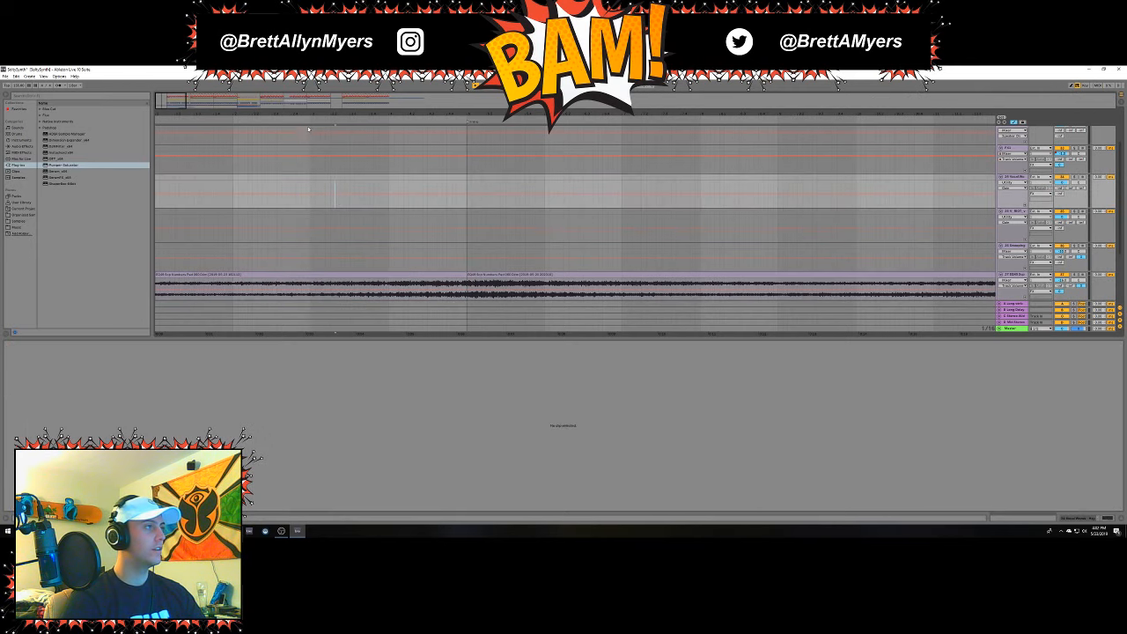
mouse_move(308, 114)
left_mouse_down()
mouse_move(309, 125)
mouse_move(308, 101)
left_mouse_up()
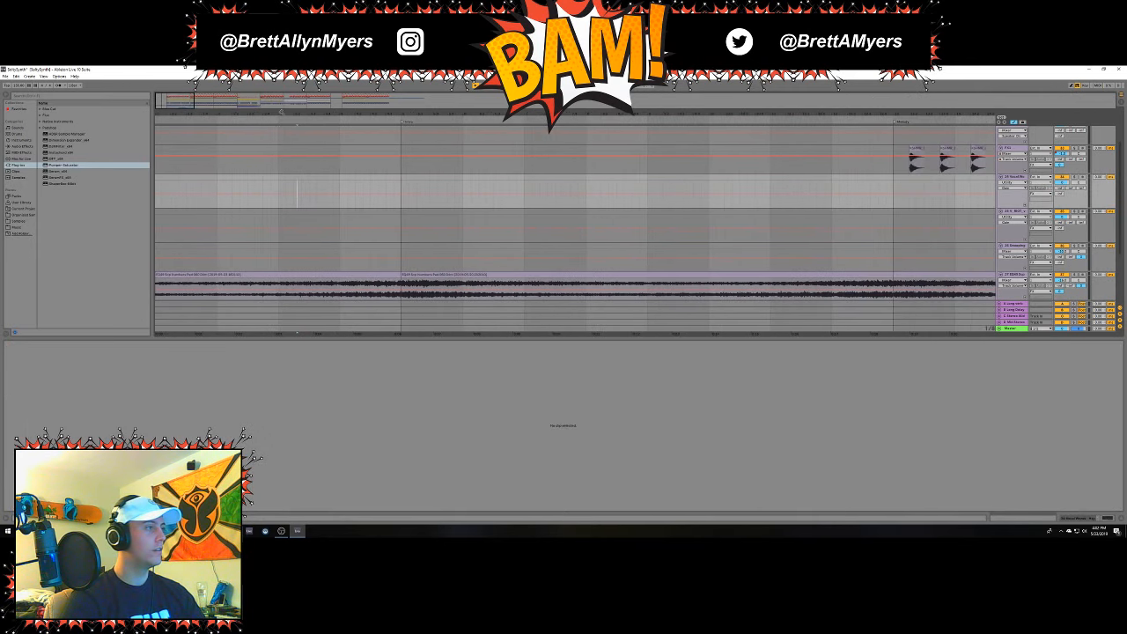
left_click(215, 275)
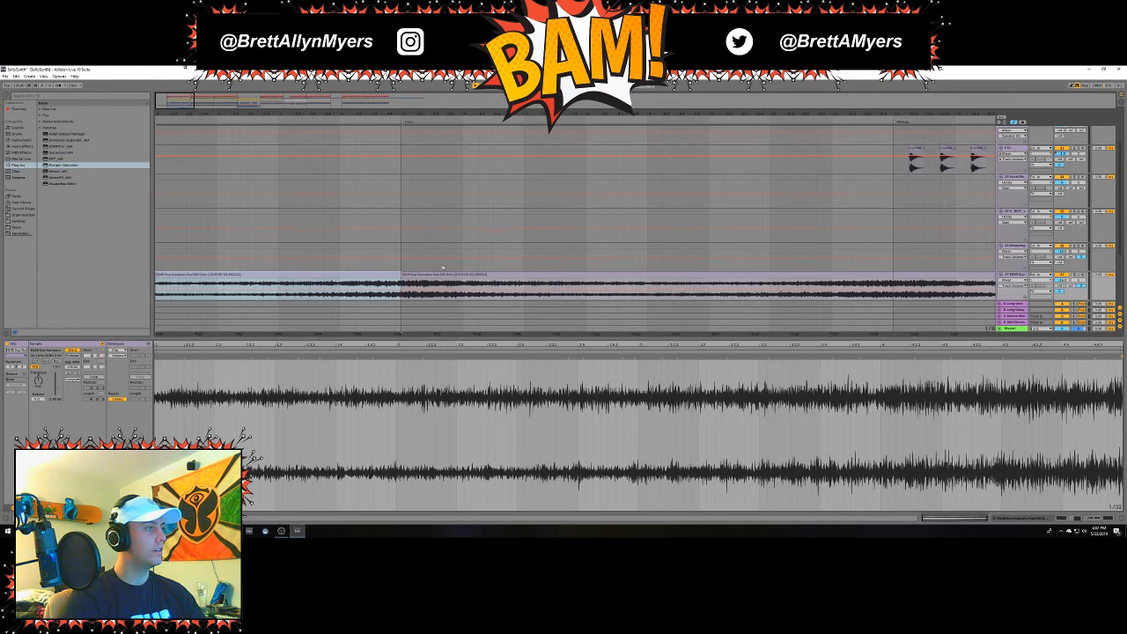
left_click(1089, 86)
left_click(1083, 87)
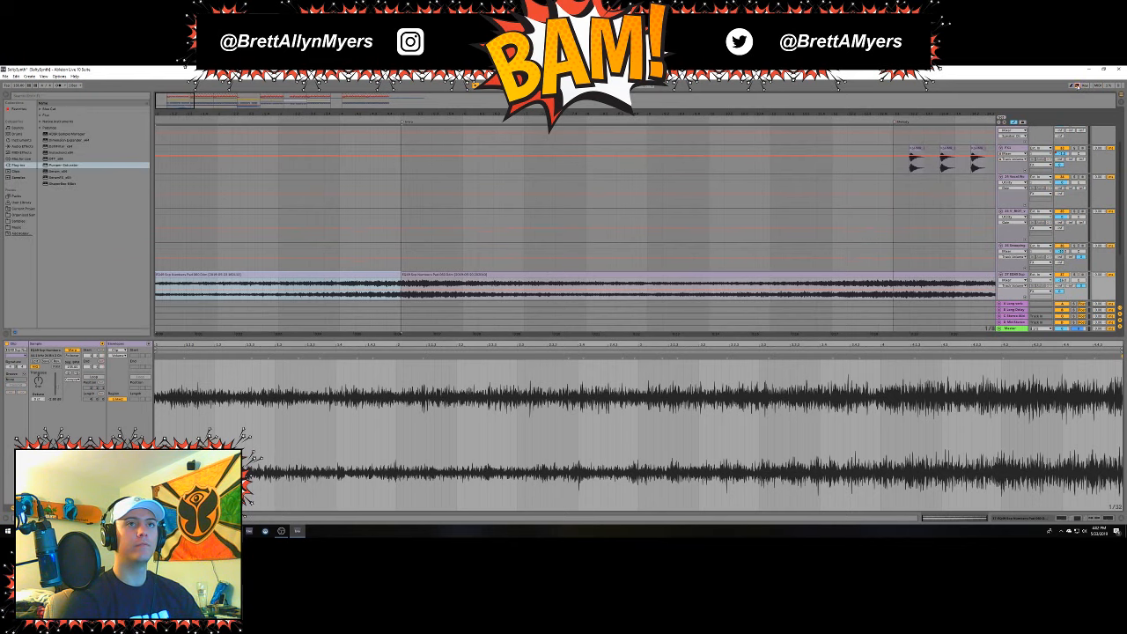
Set the pad track's automation device to None and select the short clip before the Intro marker.
left_click(415, 225)
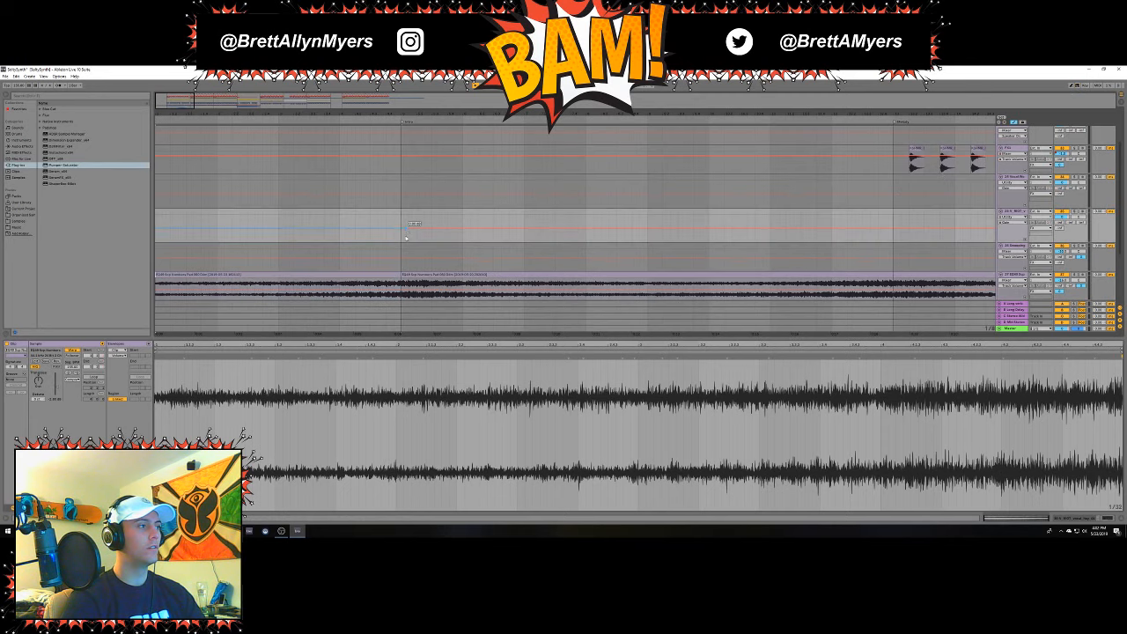
left_click(404, 260)
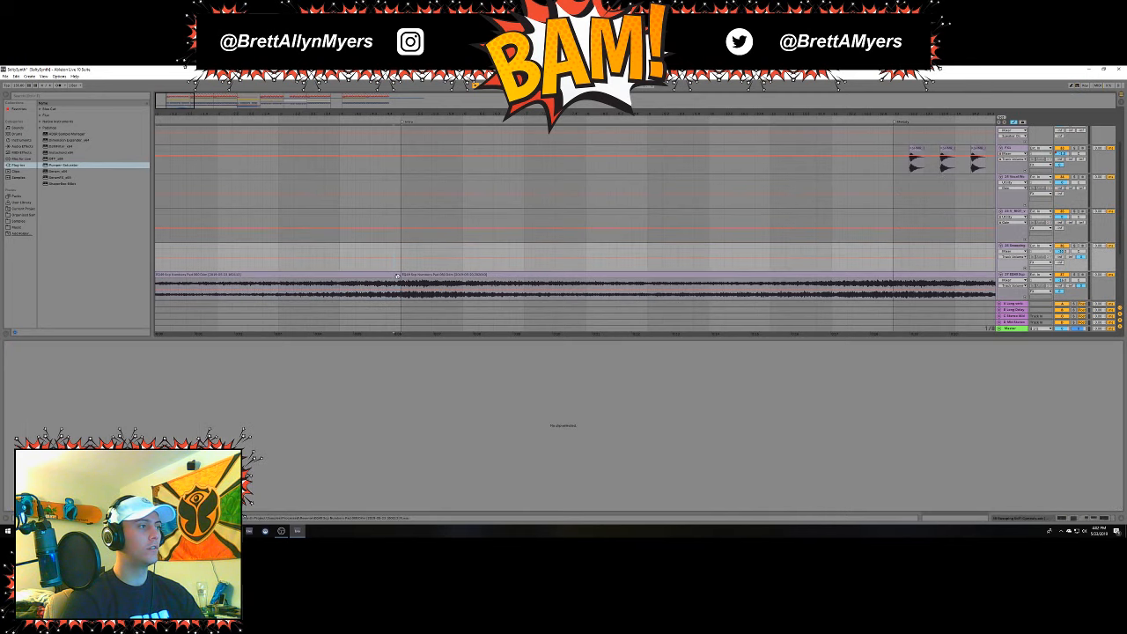
left_click(406, 231)
left_click(1002, 280)
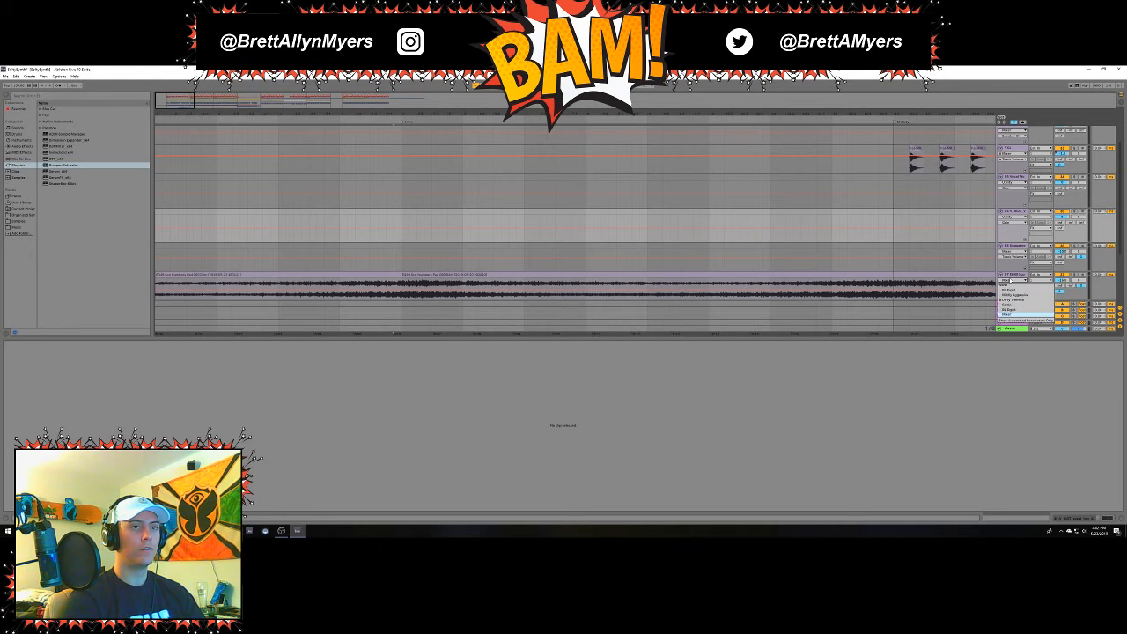
left_click(1004, 286)
left_click(384, 283)
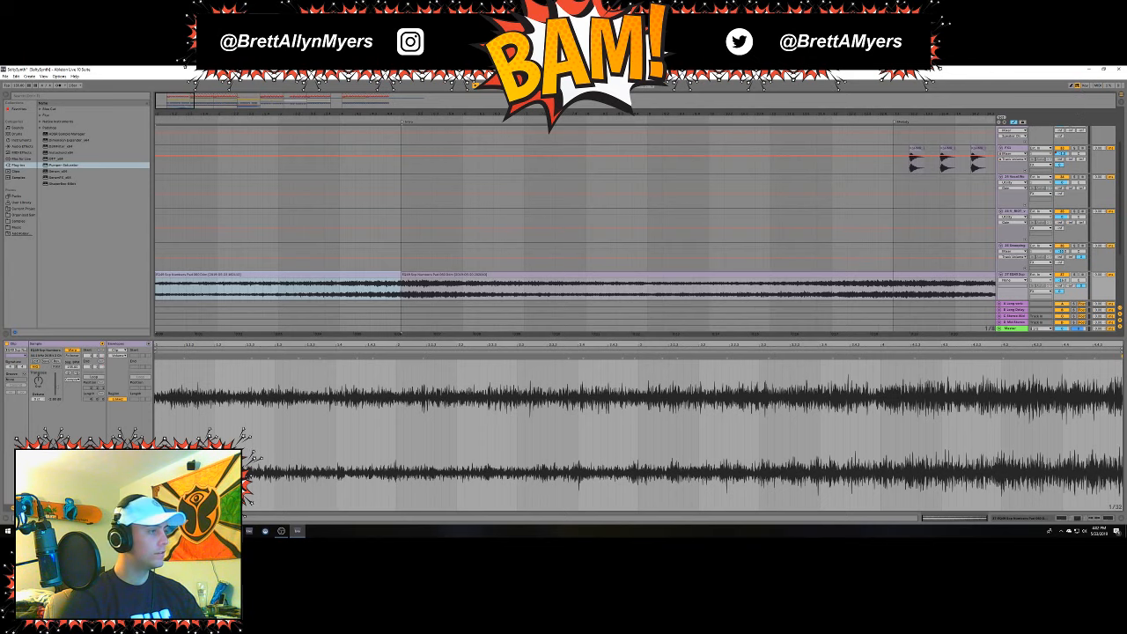
Switch to the web browser, watch the part of the clip fades video that explains showing fades, pause it and return to Ableton Live.
key("alt+Tab")
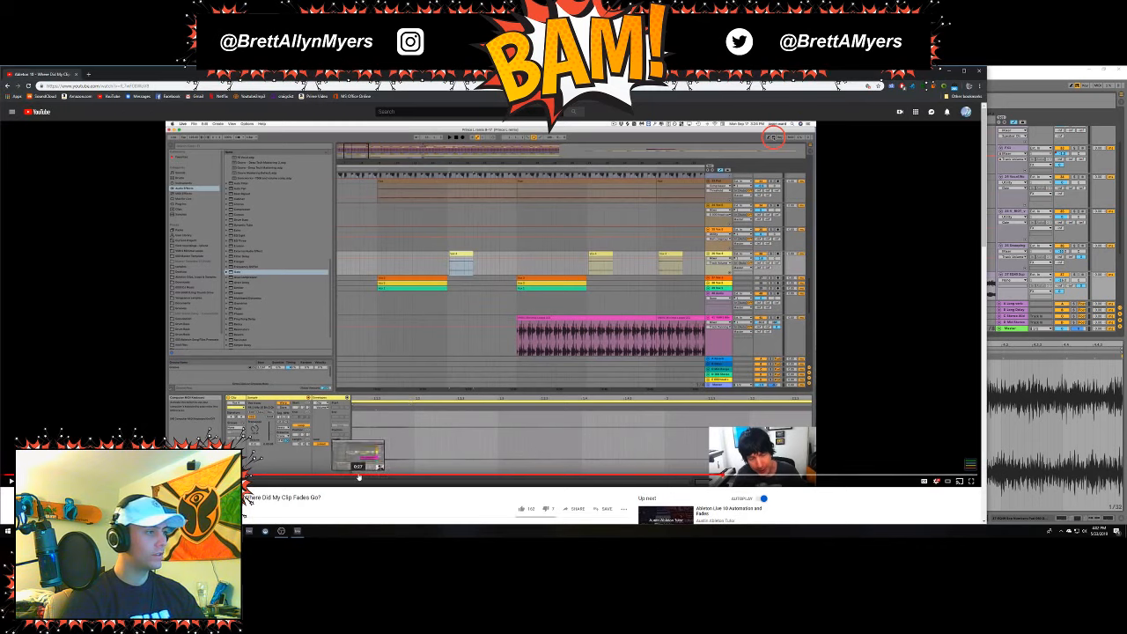
left_click(505, 403)
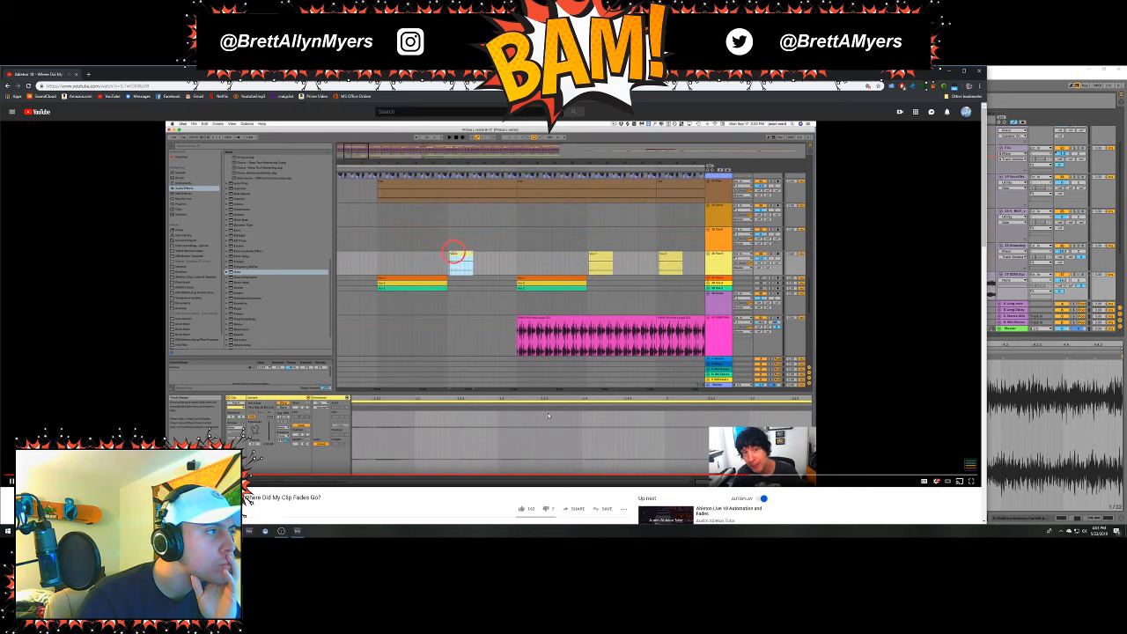
key("space")
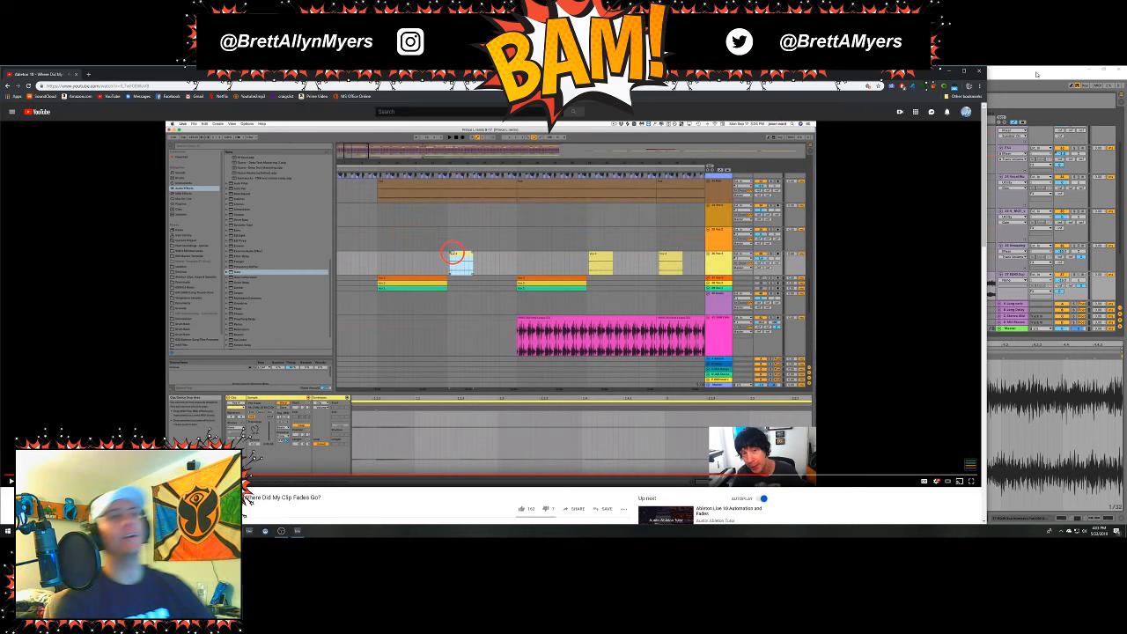
key("alt+Tab")
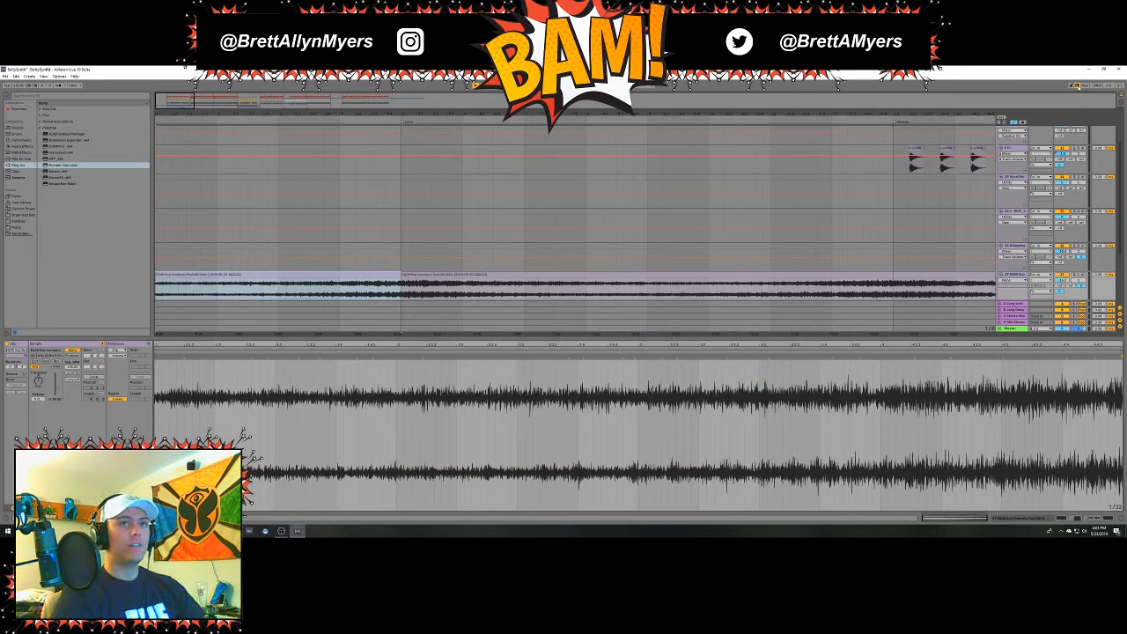
Leave automation mode, add a fade-in across the whole short pad clip before the Intro marker, and play back the transition.
left_click(384, 283)
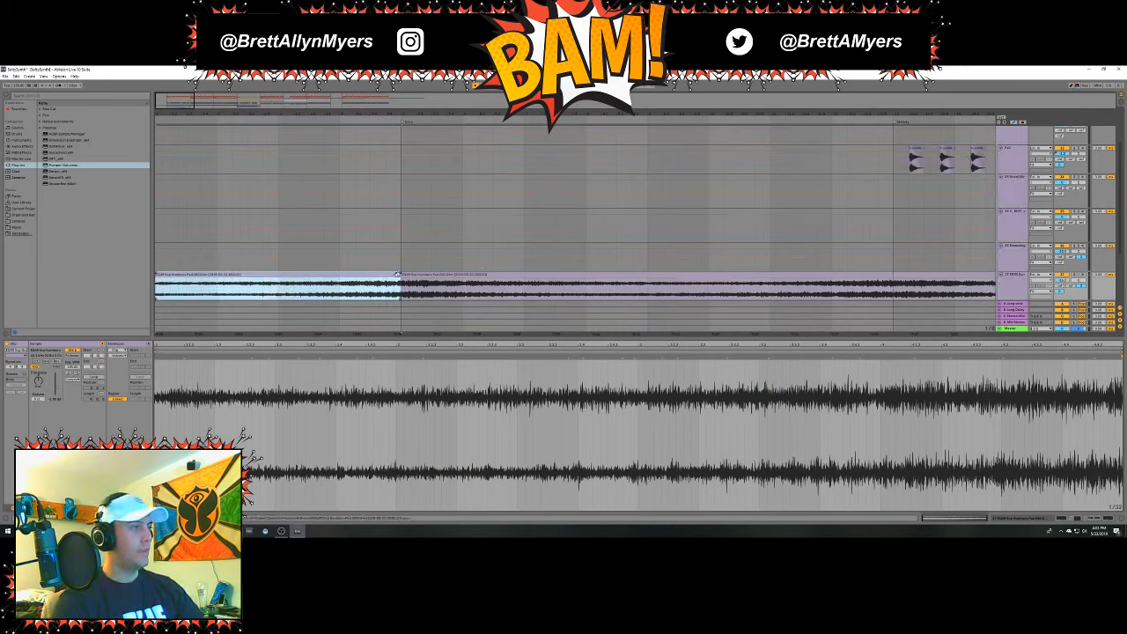
left_click_drag(158, 274, 402, 275)
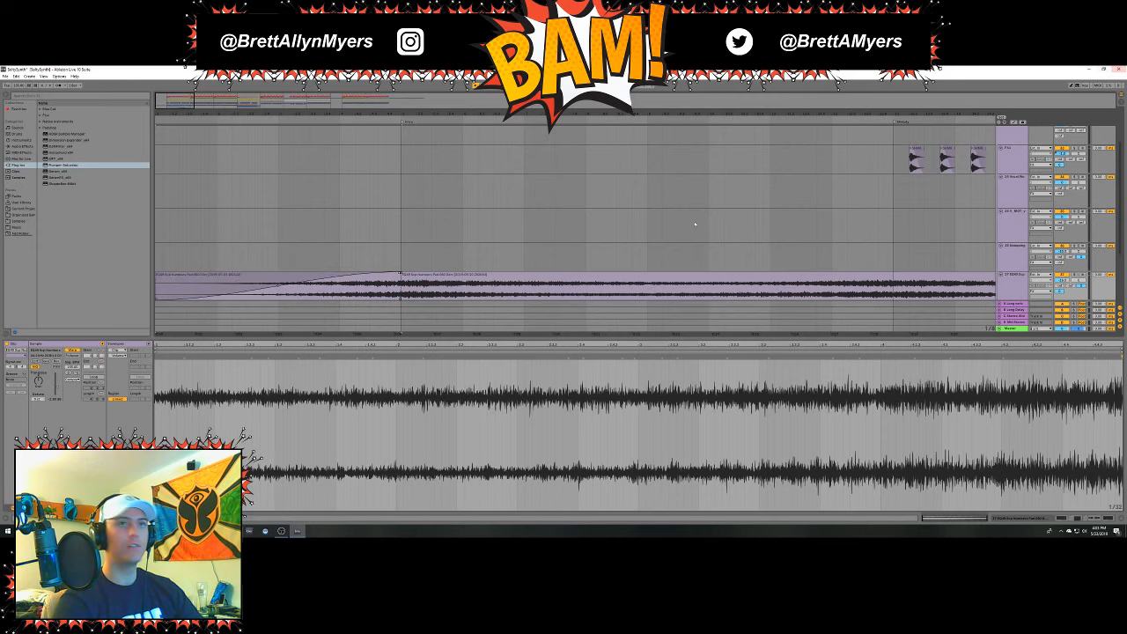
key("space")
key("minus")
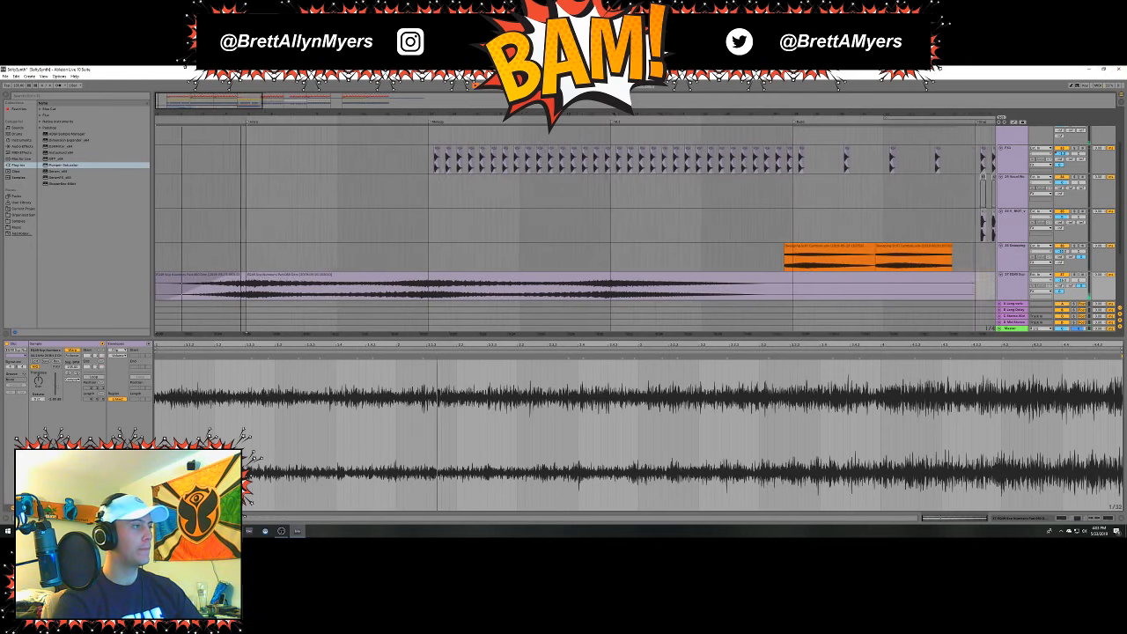
key("minus")
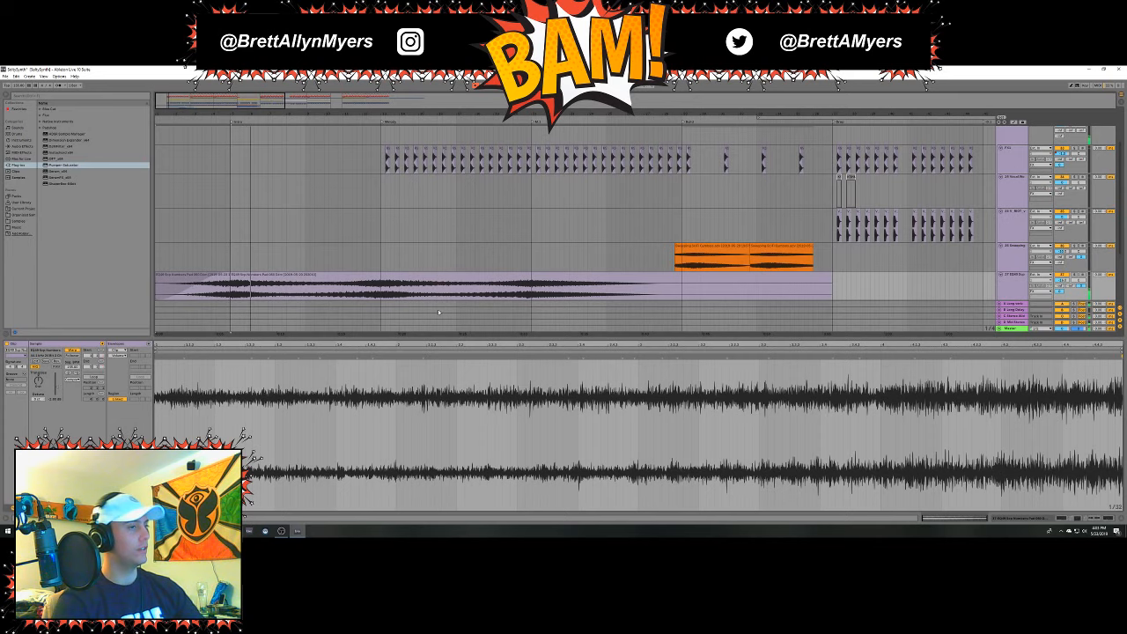
Hide the clip detail view, collapse the purple FX group and expand the yellow group's tracks.
key("ctrl+alt+l")
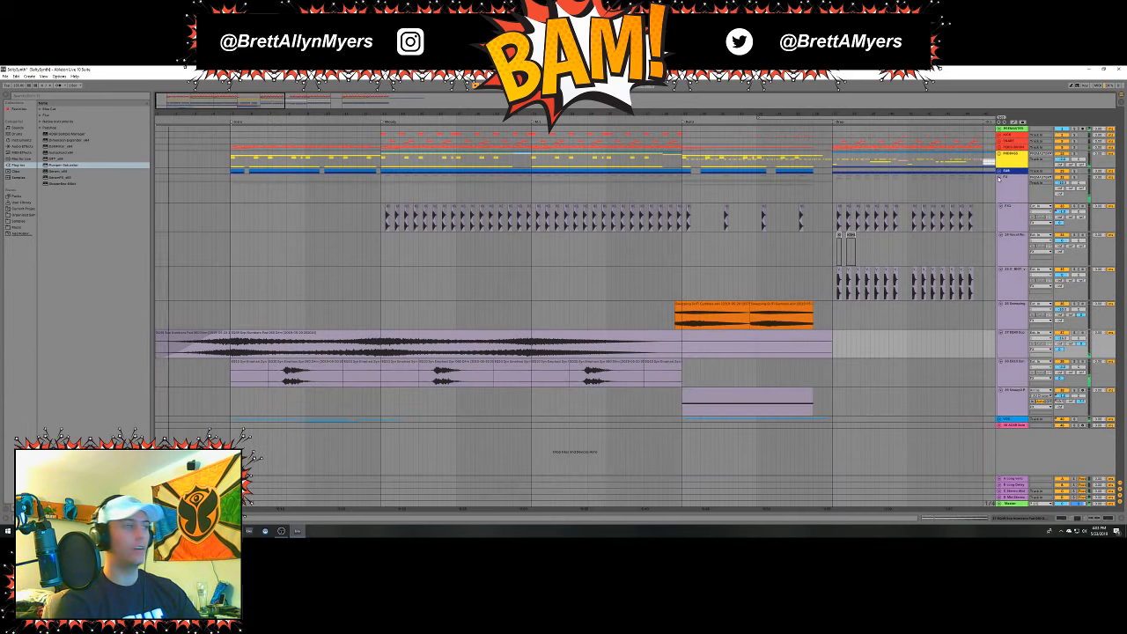
left_click(1000, 177)
left_click(999, 170)
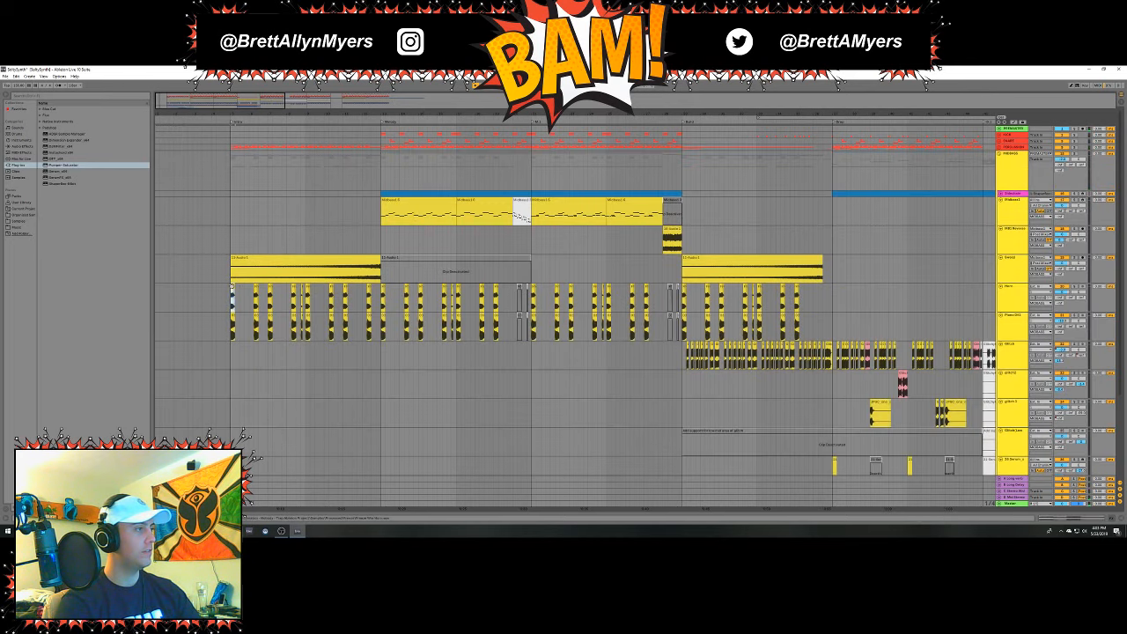
Duplicate the upper track of short yellow stab clips and delete everything after the first clip on the duplicate.
left_click(232, 286)
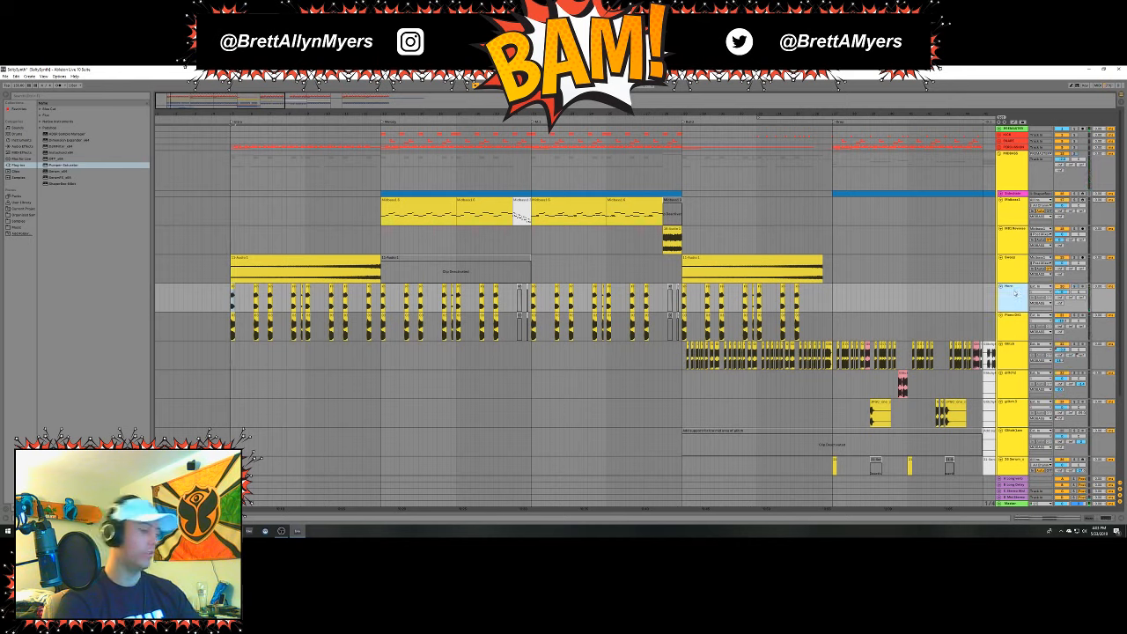
key("ctrl+d")
left_click_drag(250, 330, 1055, 320)
key("Delete")
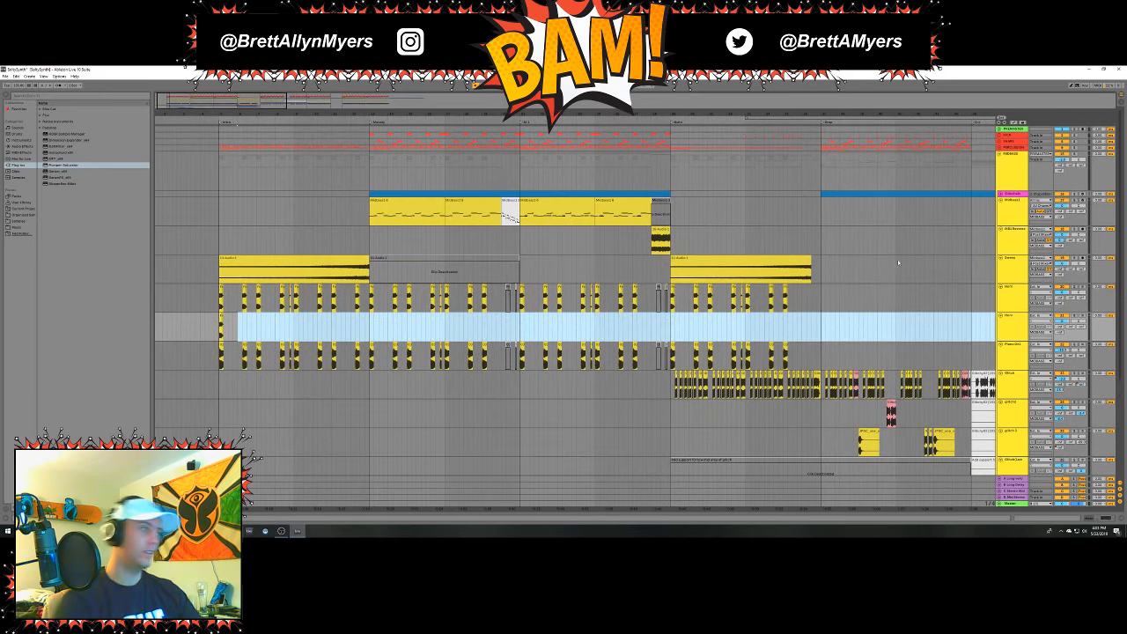
Freeze and flatten the duplicated stab track to render its single clip and tail as audio.
left_click(1008, 317)
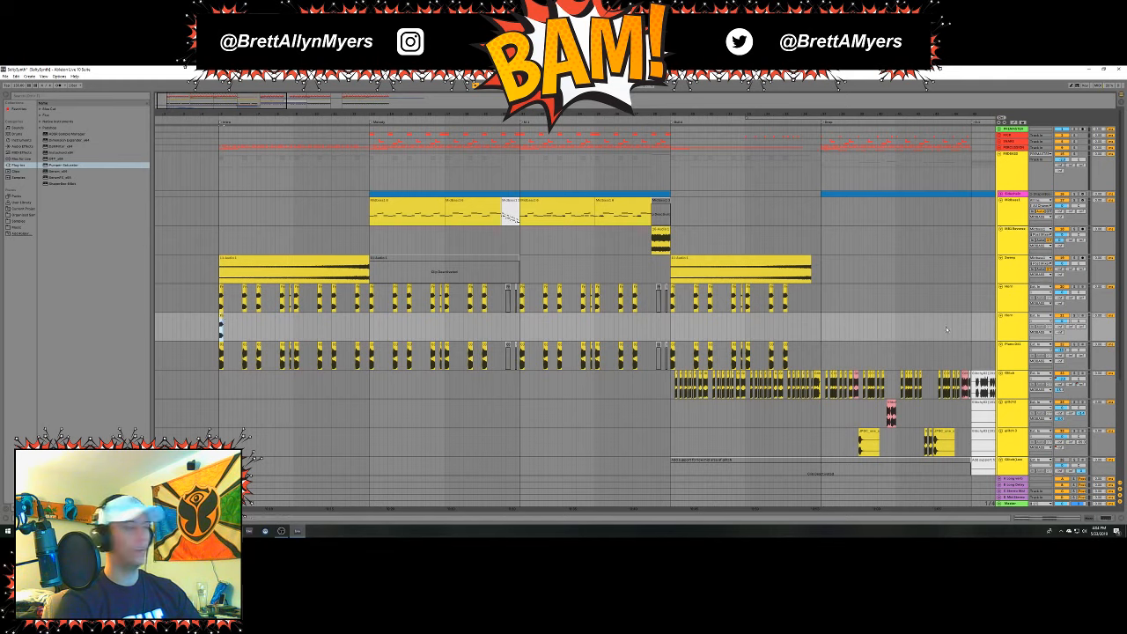
right_click(1006, 319)
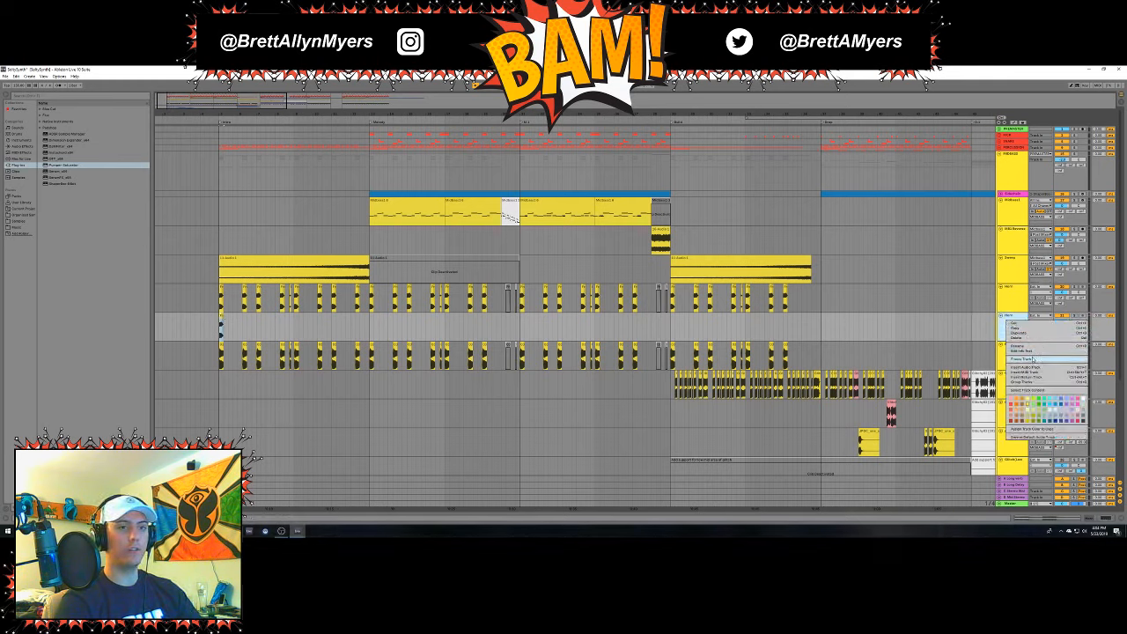
left_click(1032, 358)
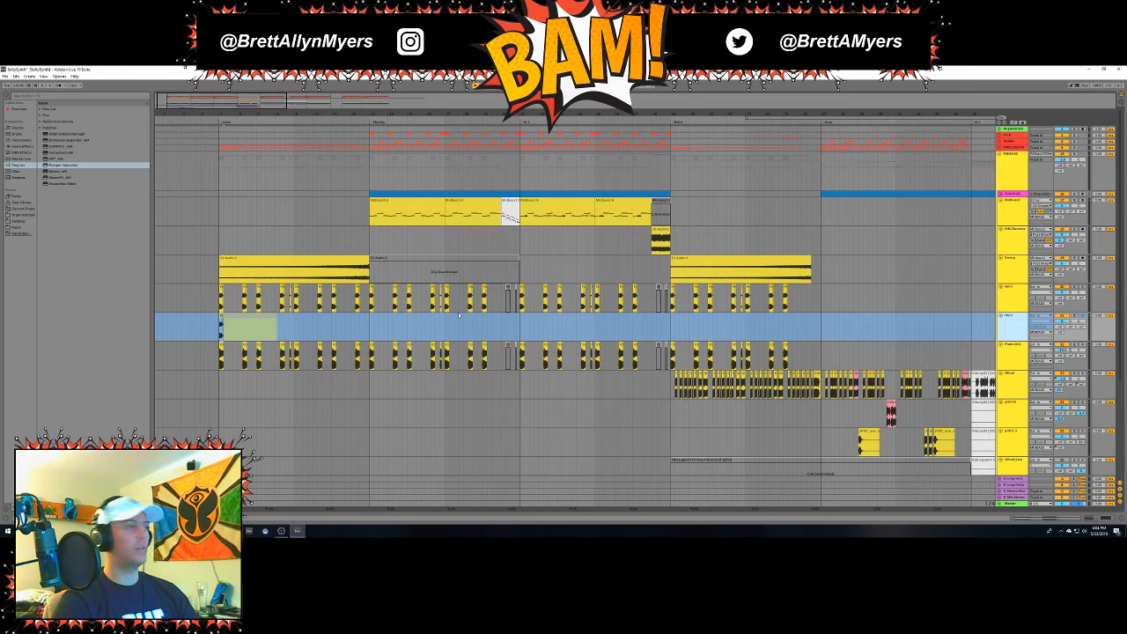
right_click(1009, 322)
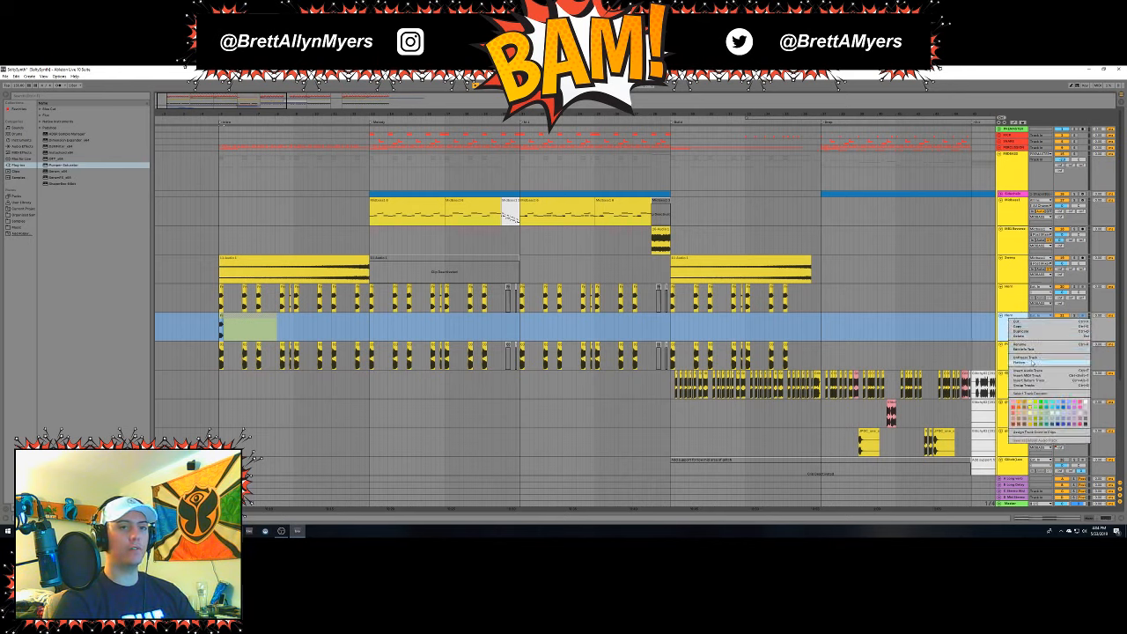
left_click(1044, 359)
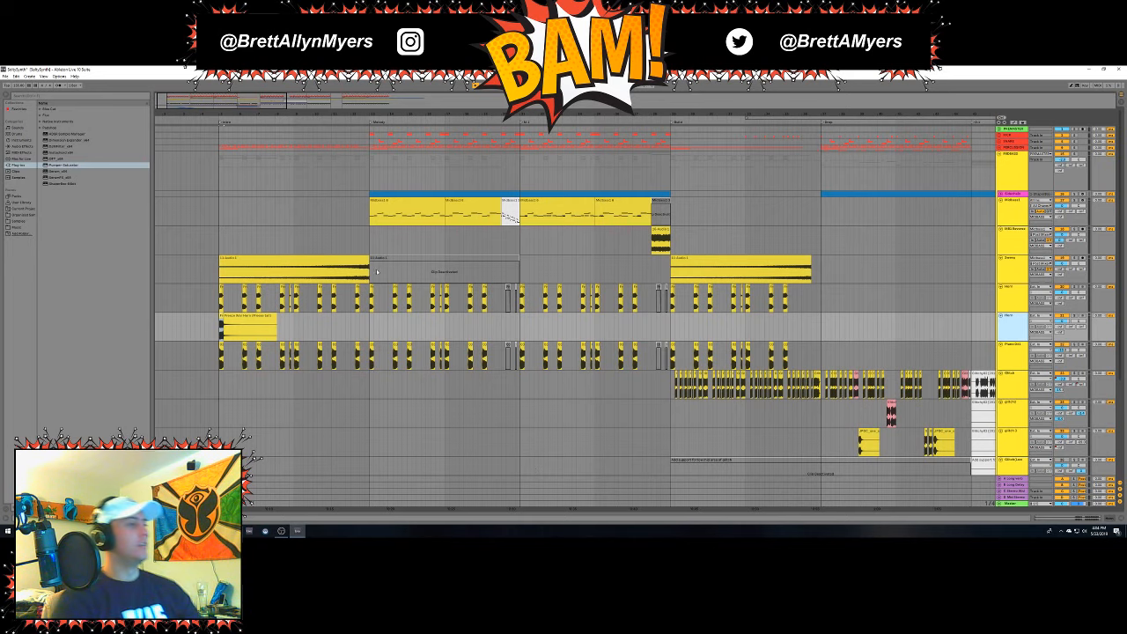
Zoom in on the Intro, solo the flattened track and listen to the rendered stab and its tail.
left_click_drag(223, 119, 303, 120)
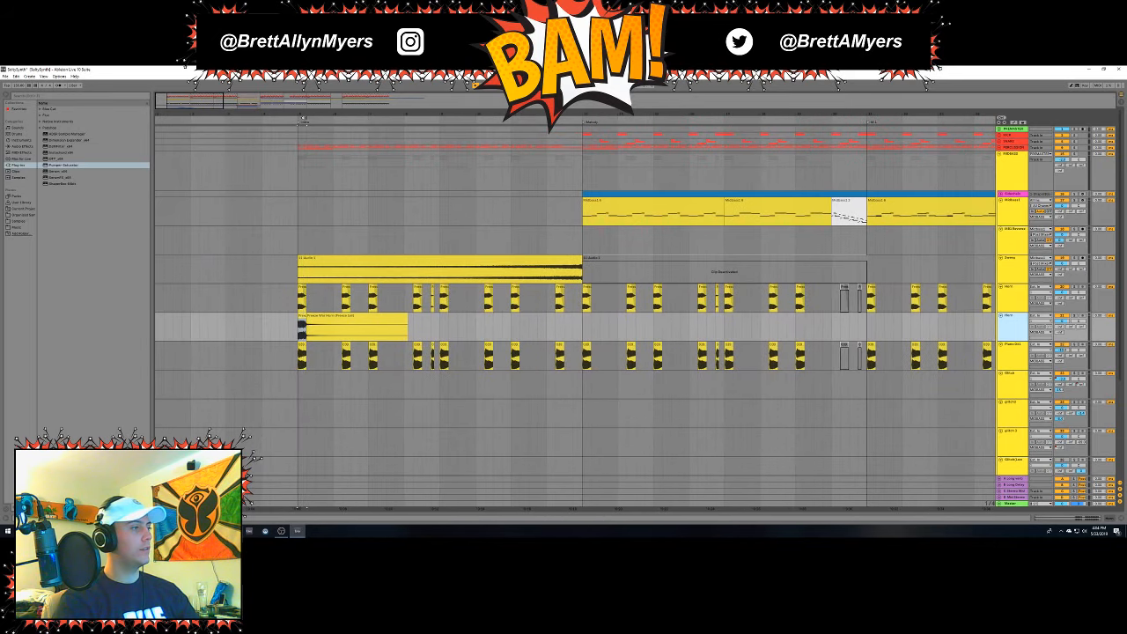
left_click(322, 318)
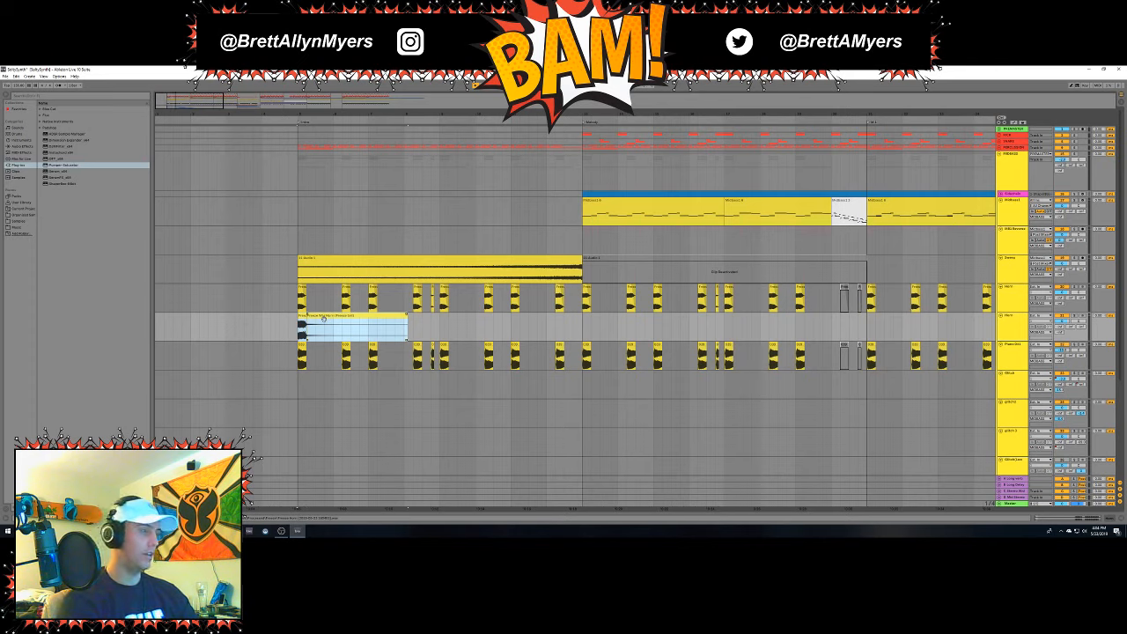
key("space")
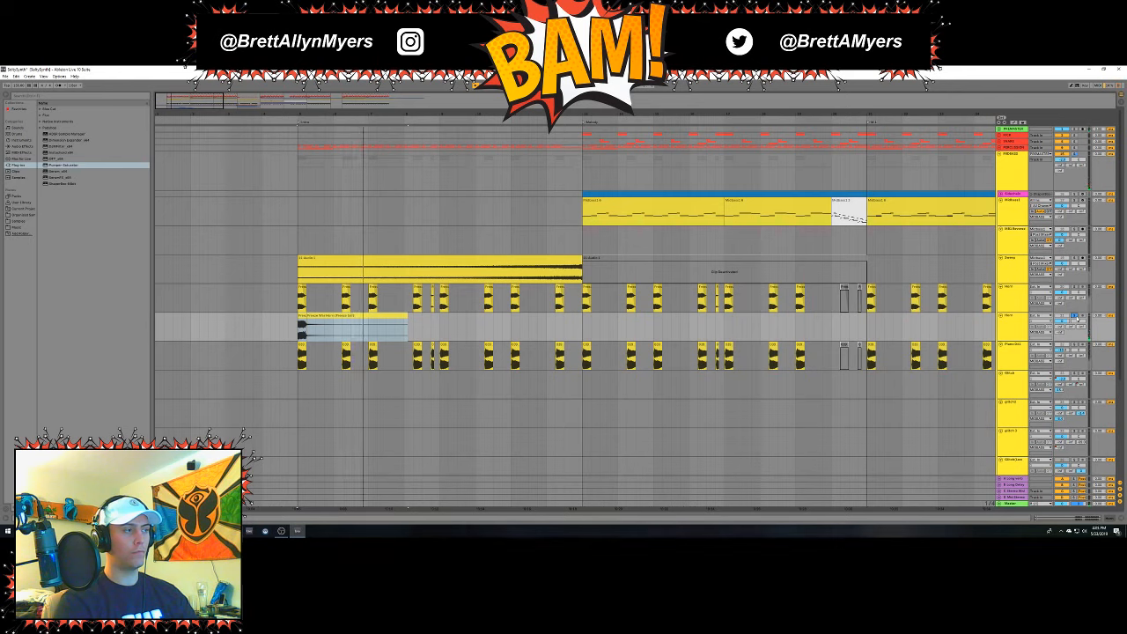
Consolidate the rendered stab and its tail, and split off the tail just after the initial hit as its own consolidated clip.
left_click(355, 319)
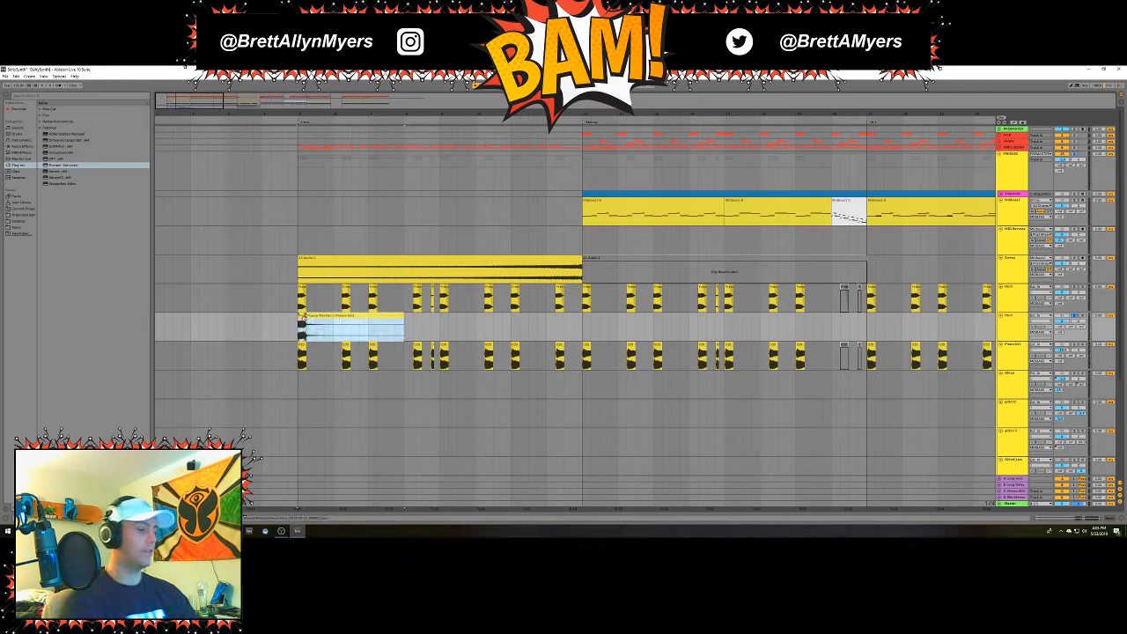
key("ctrl+j")
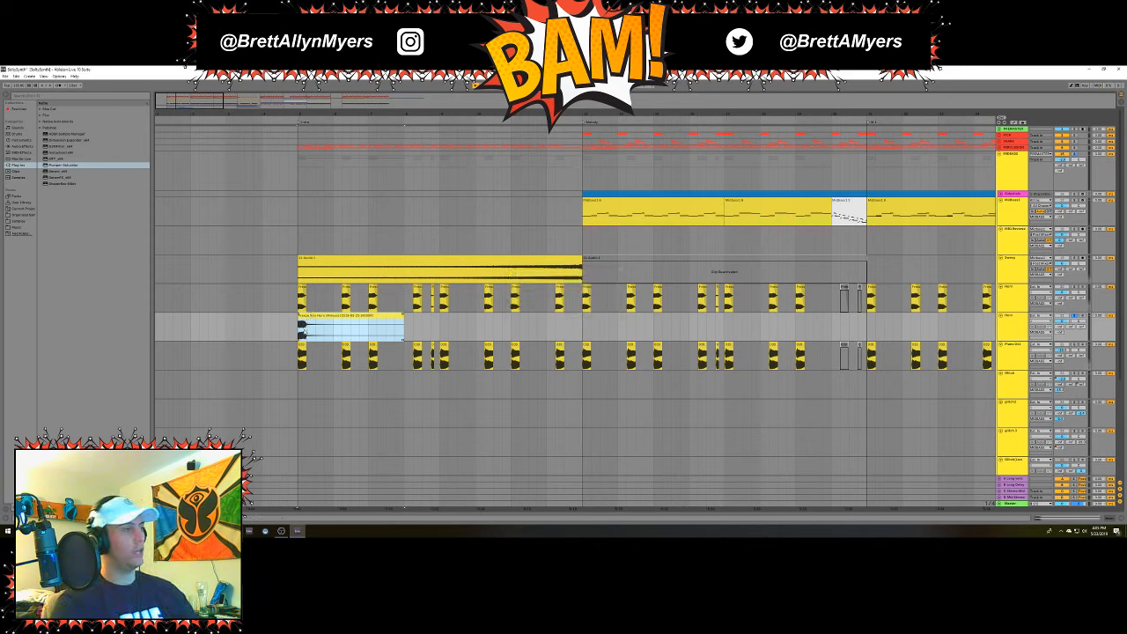
left_click(307, 334)
key("ctrl+e")
left_click(329, 317)
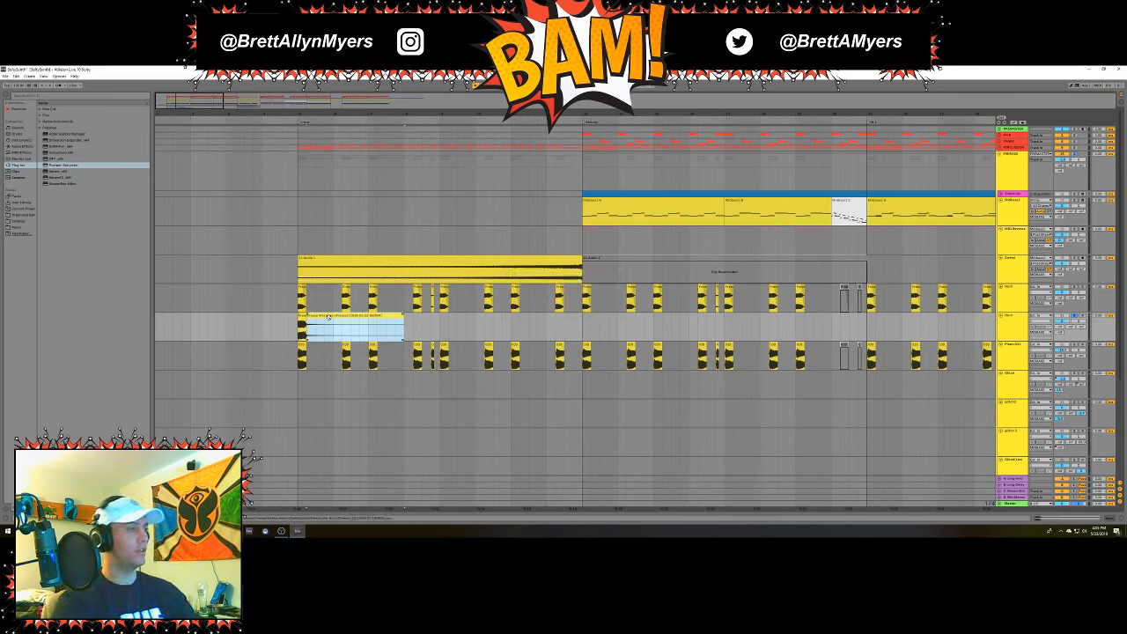
key("ctrl+j")
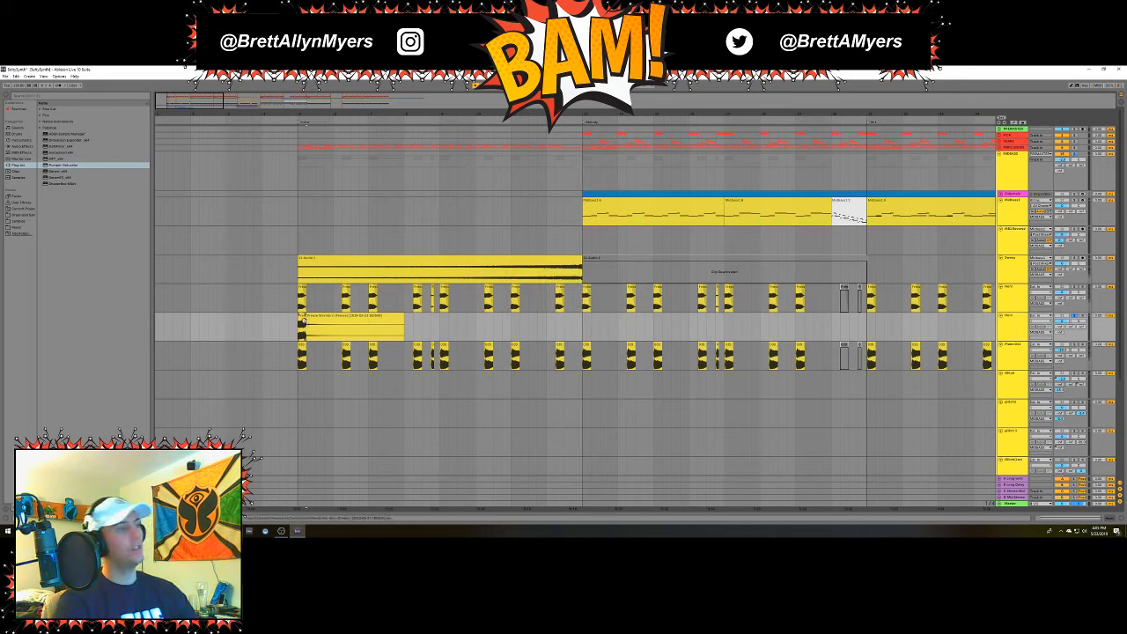
Move the tail clip so it ends at the Intro marker and reverse it.
left_click_drag(298, 327, 237, 322)
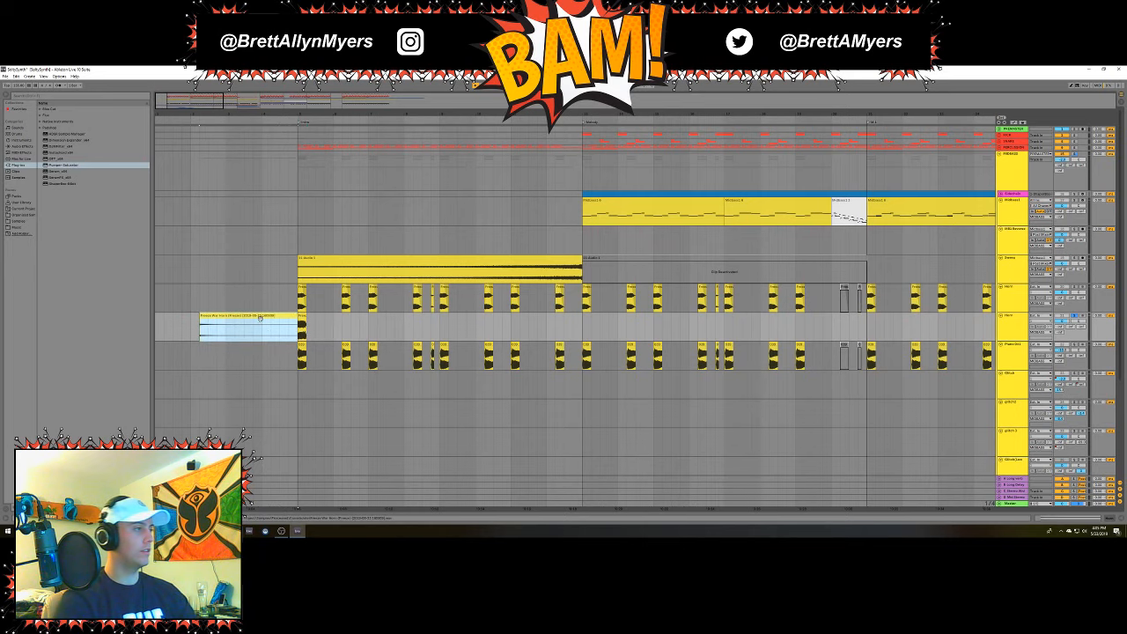
double_click(261, 318)
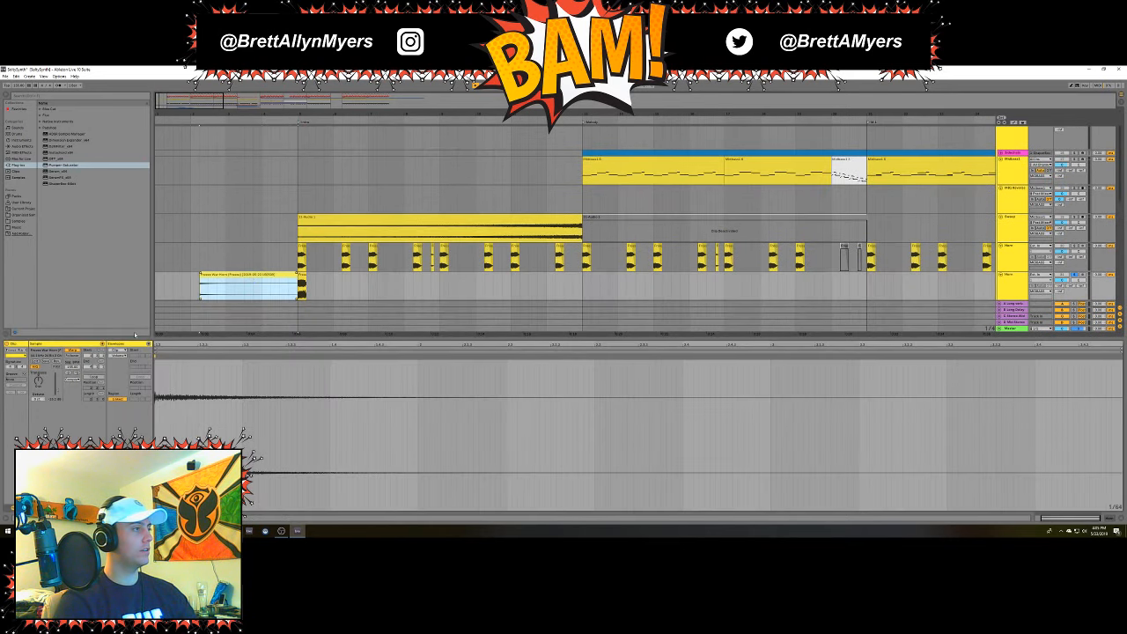
left_click(57, 362)
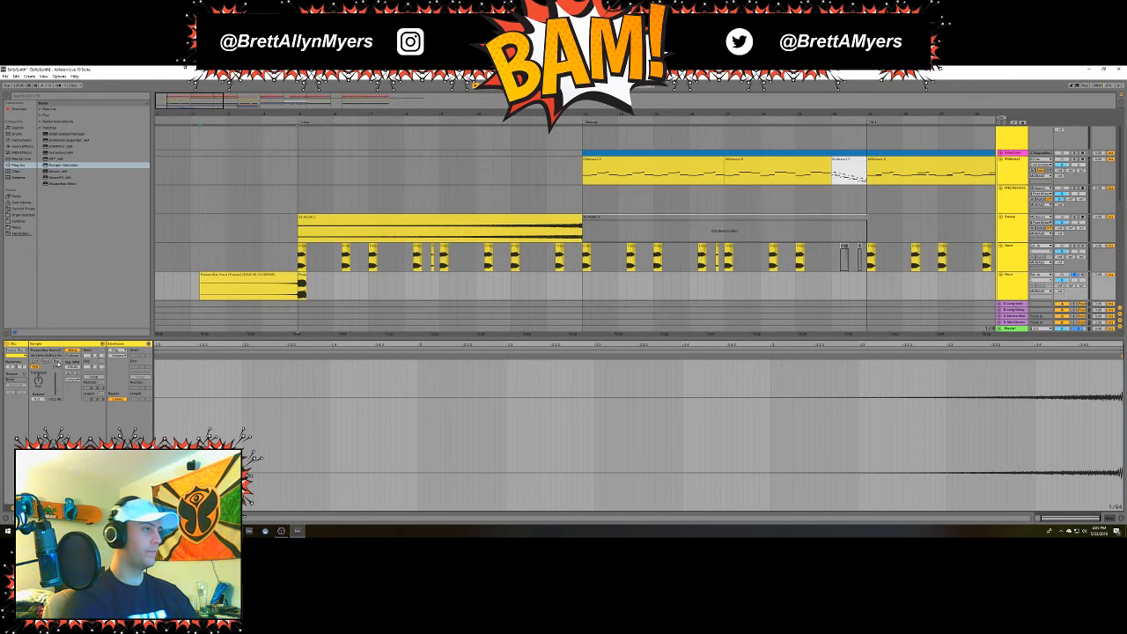
Deactivate the short initial-hit clip just after the Intro marker and audition the reversed tail.
left_click(301, 283)
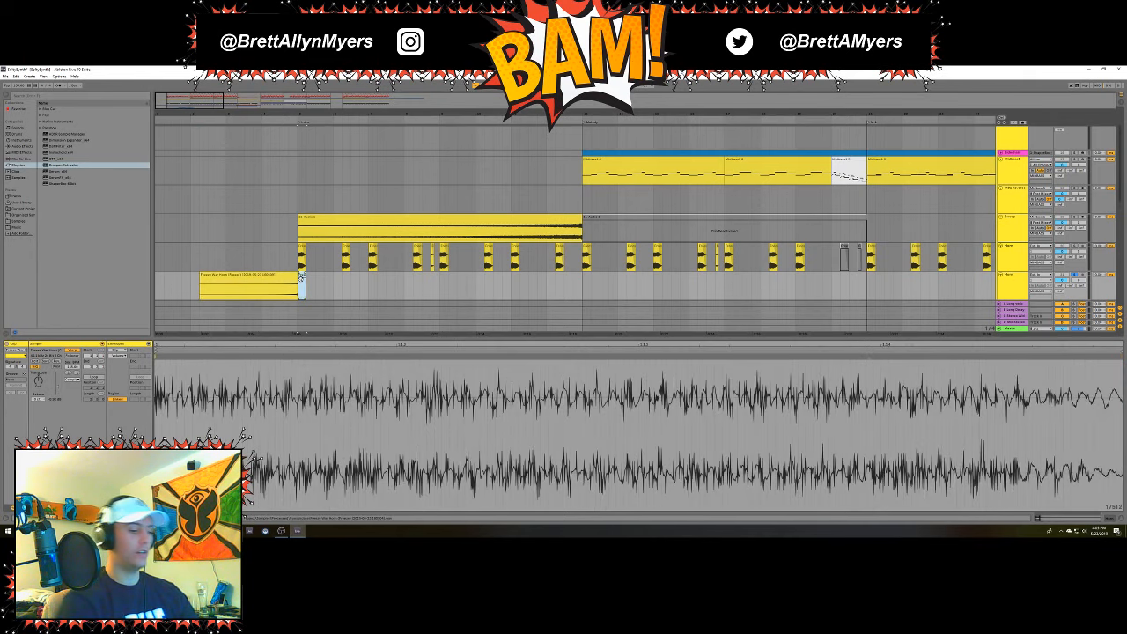
double_click(301, 277)
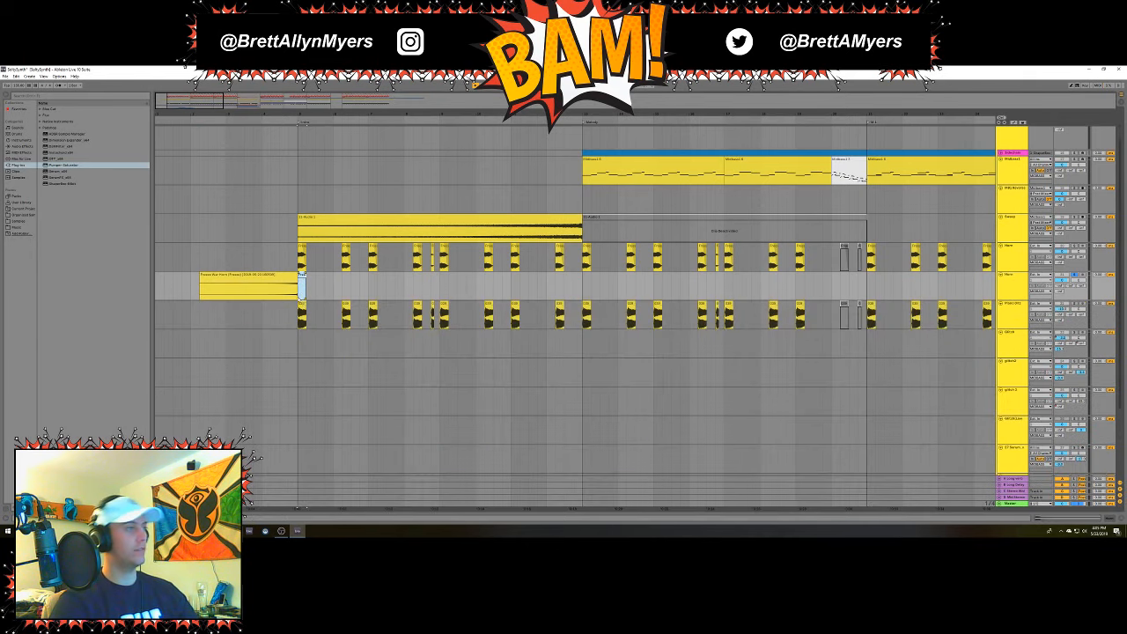
left_click(277, 276)
key("space")
key("space")
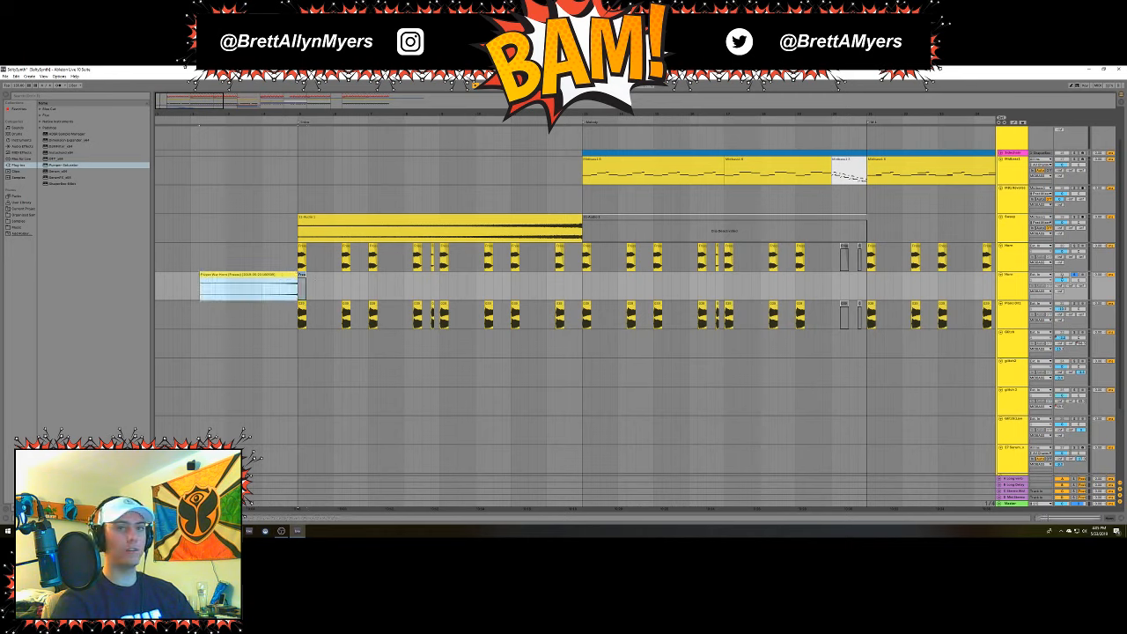
Unsolo the reversed tail's track and play the lead-in together with the rest of the arrangement.
left_click(1074, 275)
key("space")
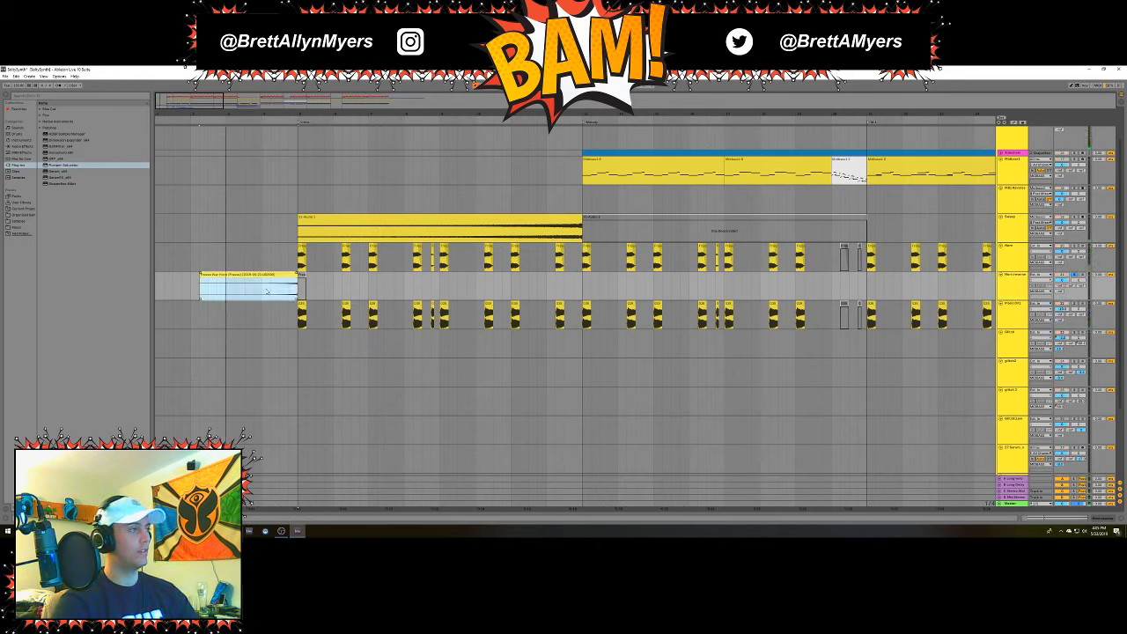
left_click(363, 280)
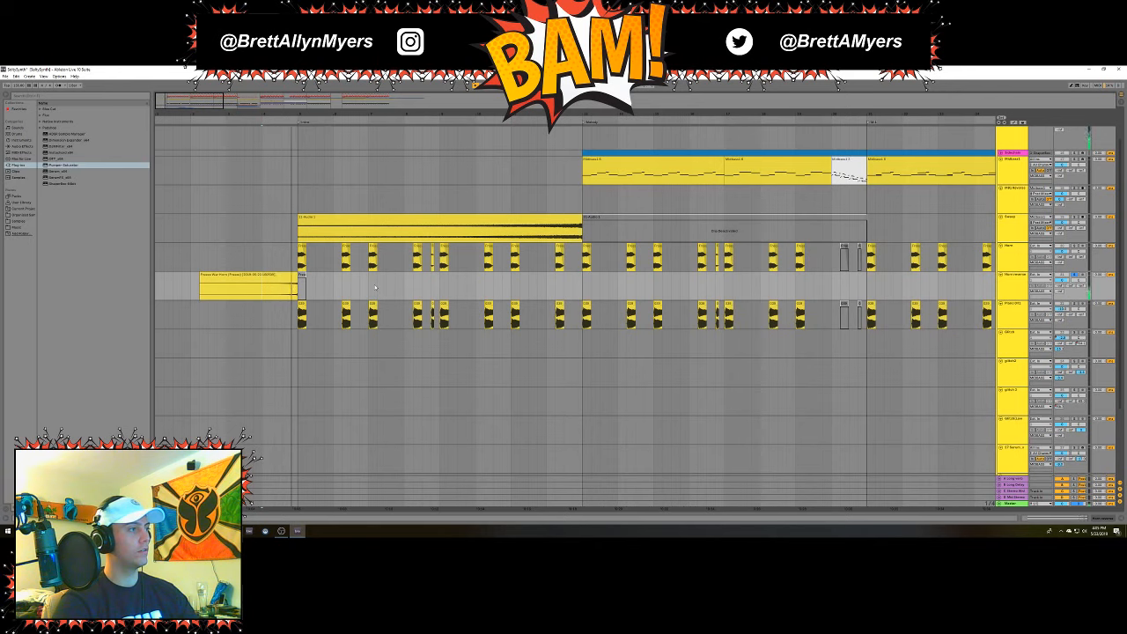
Show the device chain of the reversed tail's track and compare it with the original stab track above.
double_click(1016, 281)
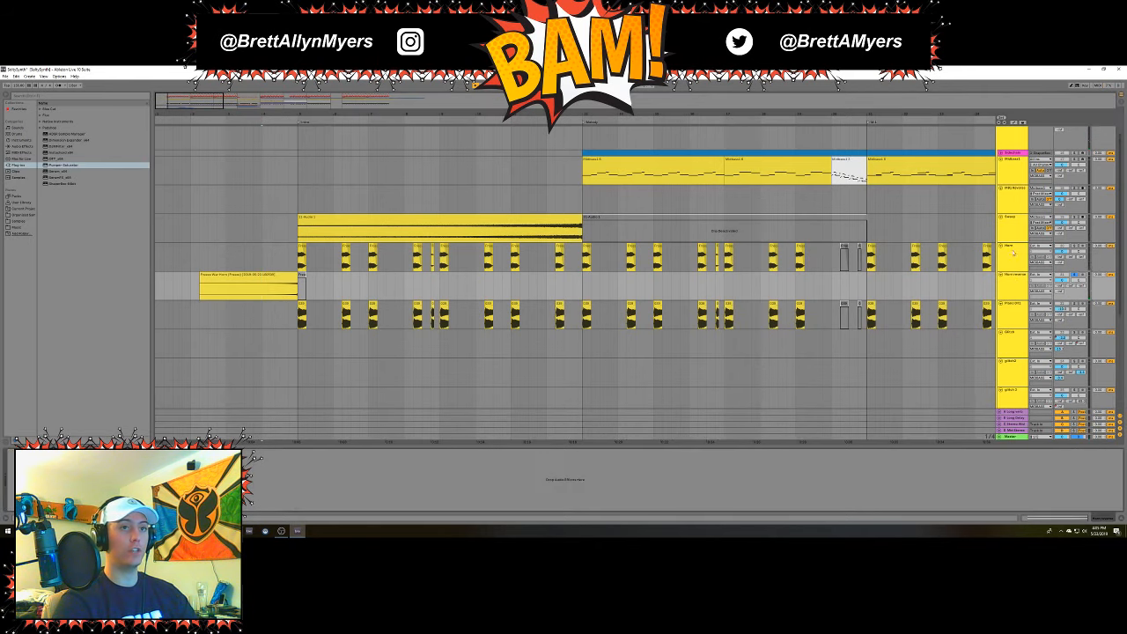
left_click(1014, 252)
left_click(11, 484)
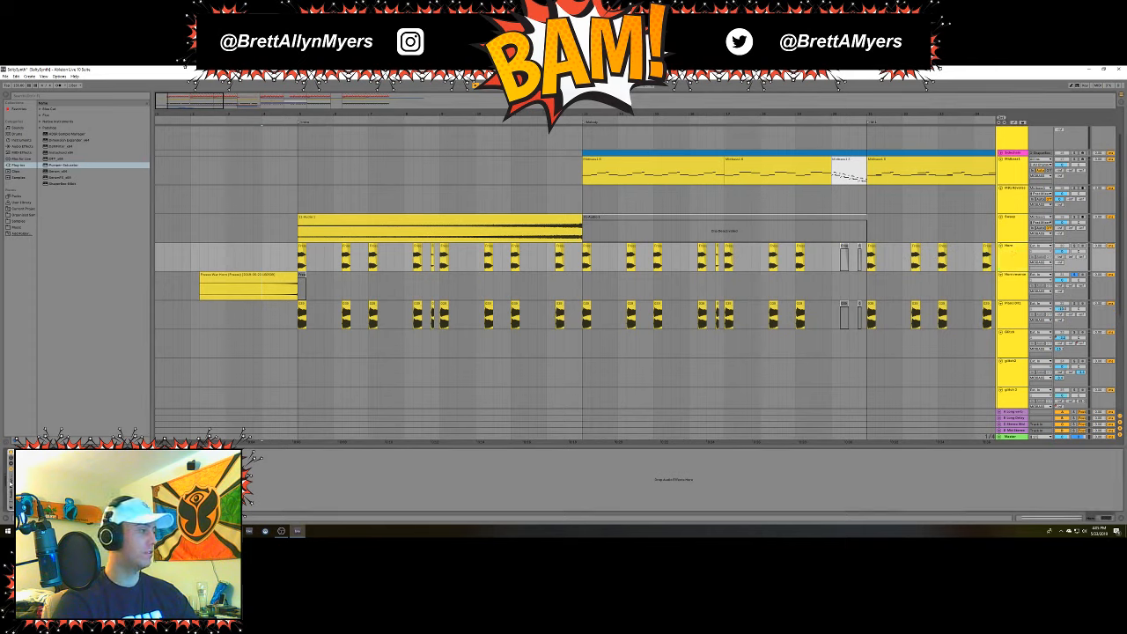
left_click(1020, 288)
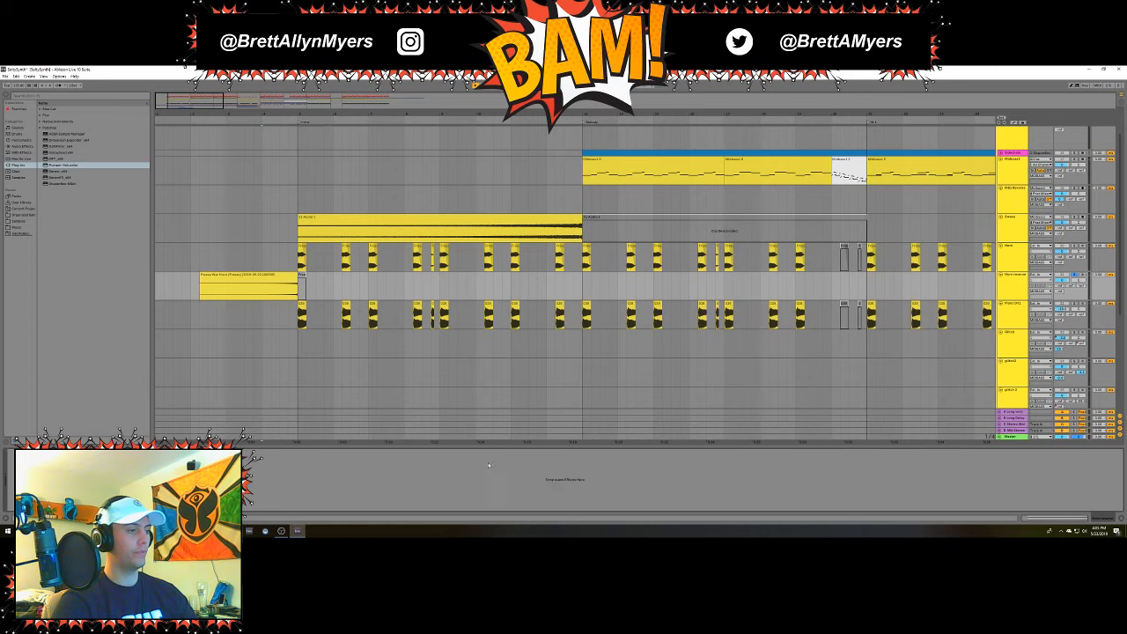
Audition the soloed reversed tail leading up to the Intro marker.
key("space")
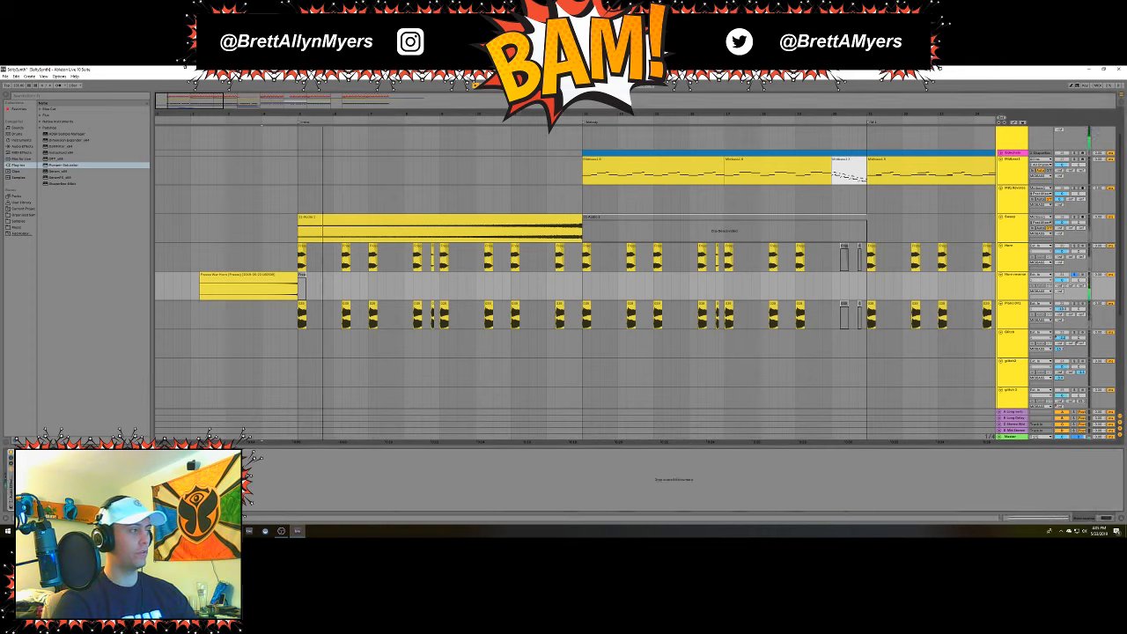
key("space")
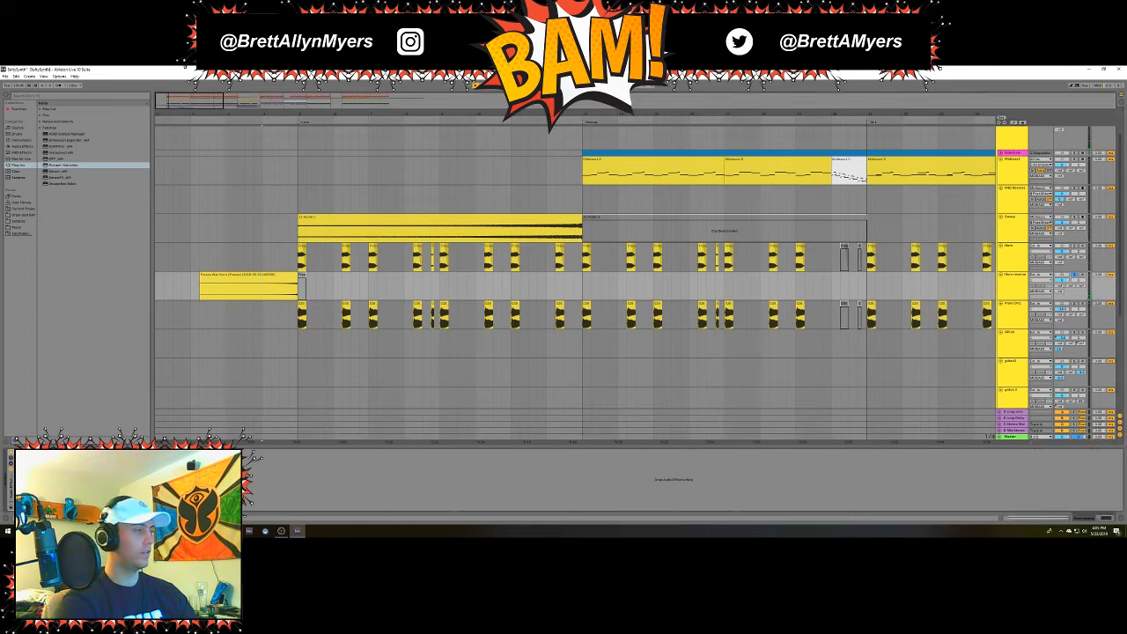
key("space")
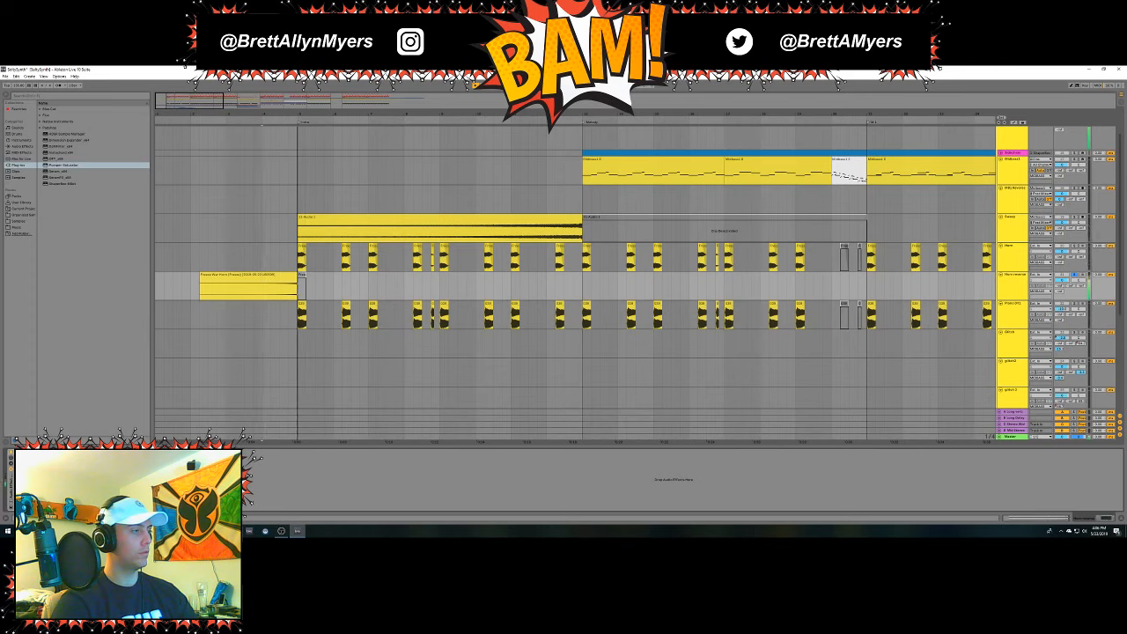
key("space")
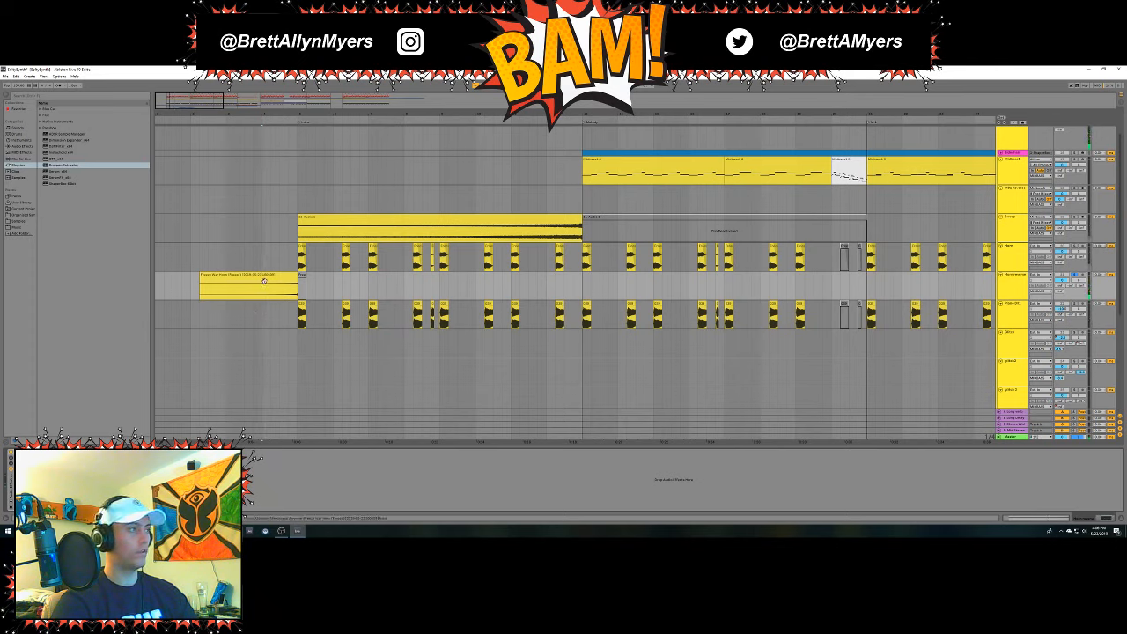
Unsolo the reversed tail's track, play the lead-in with the full arrangement, and hide the device view.
left_click(227, 287)
left_click(1075, 275)
key("space")
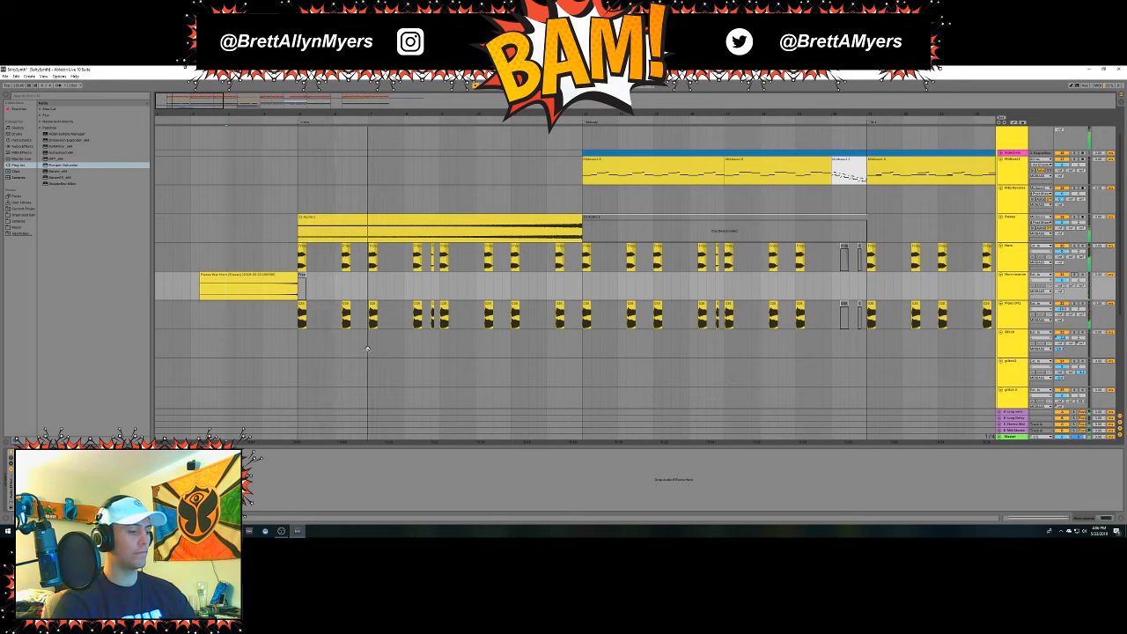
key("ctrl+alt+l")
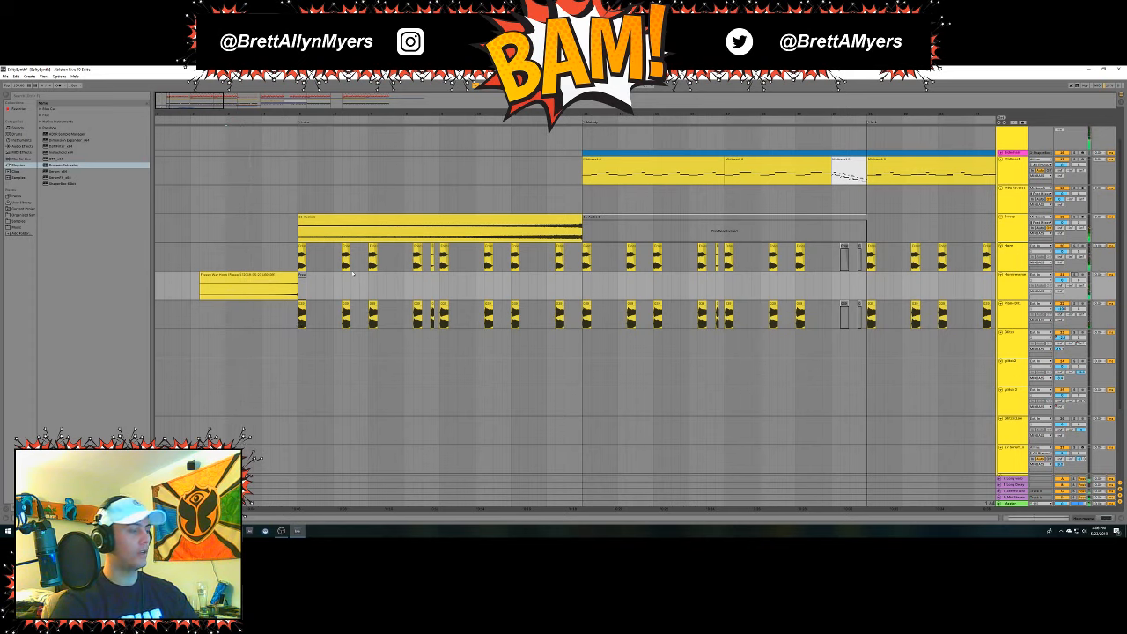
Add a fade-out of about half a bar to the end of the reversed tail clip and play it into the intro.
left_click(262, 284)
key("space")
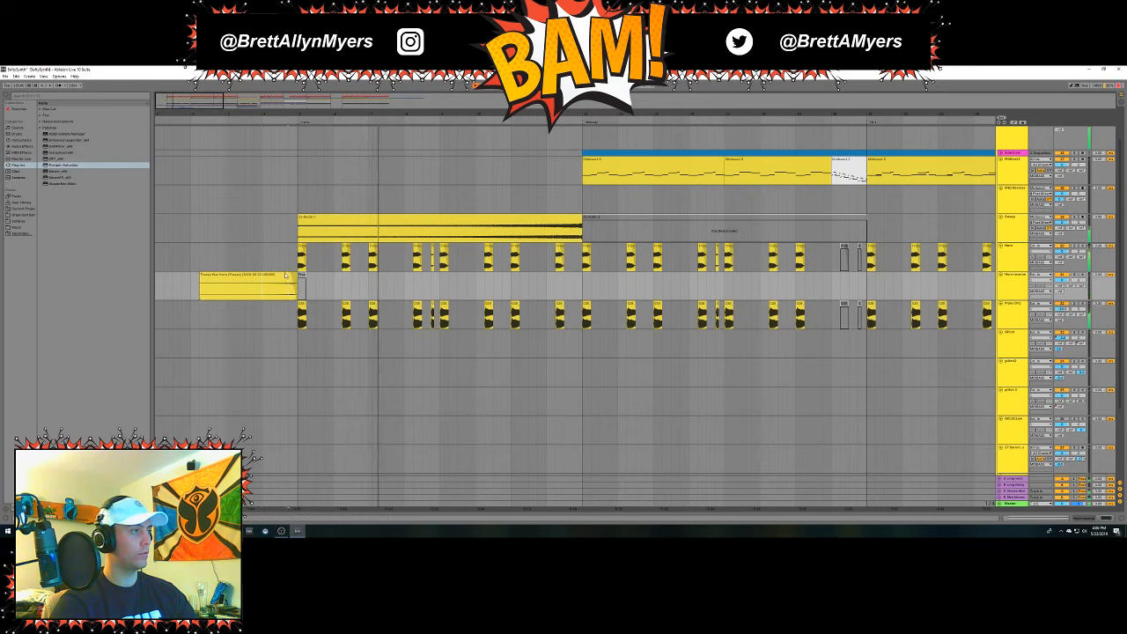
left_click_drag(284, 275, 280, 276)
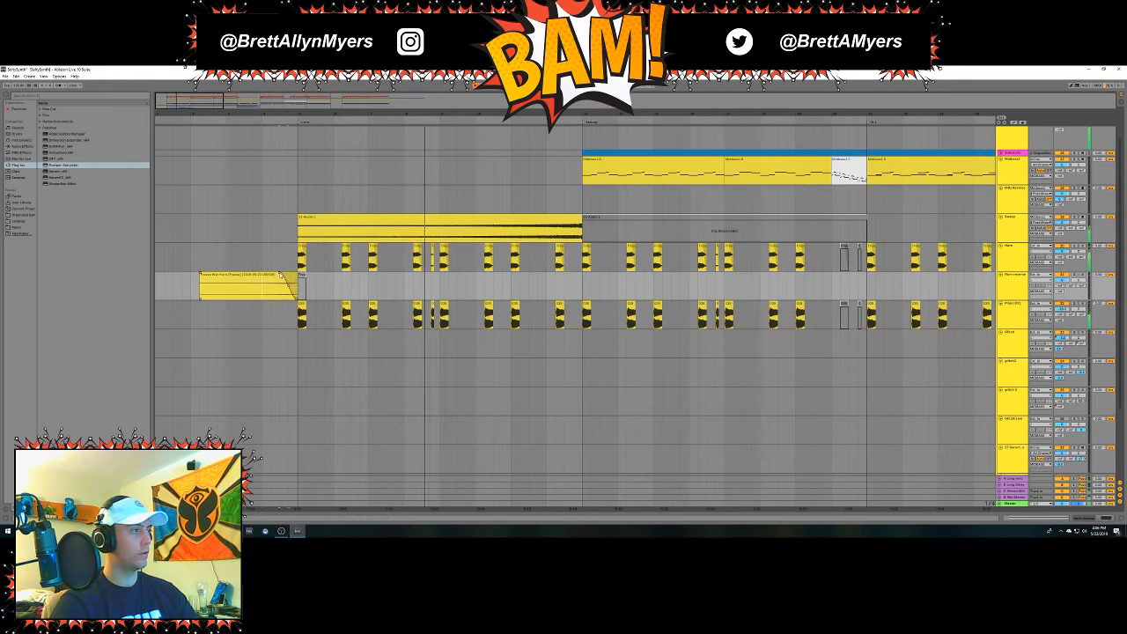
key("space")
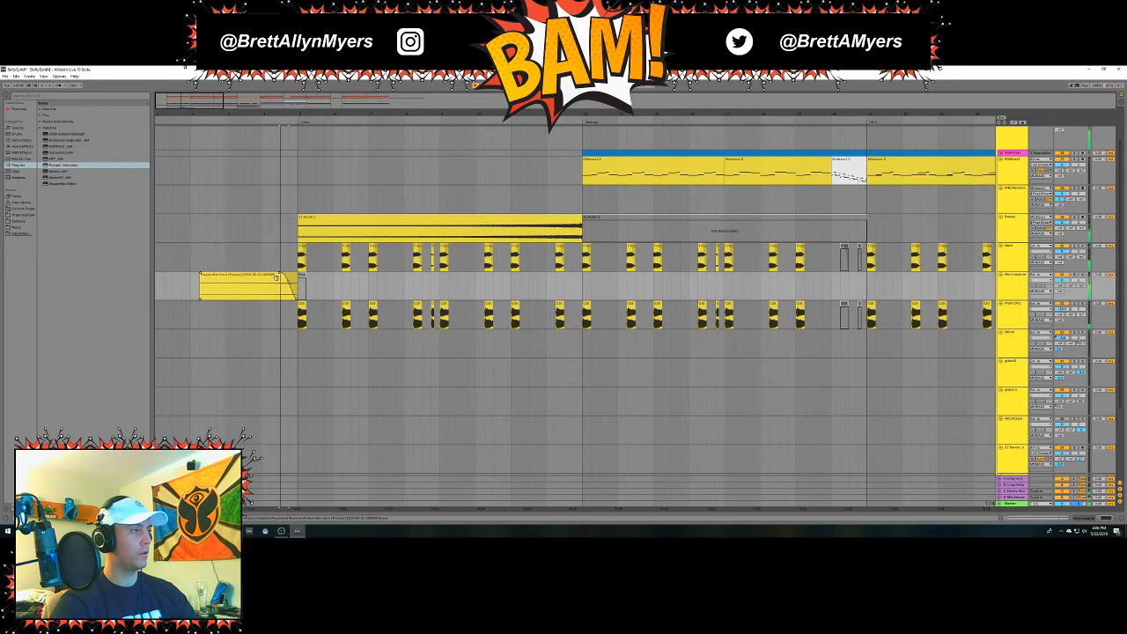
key("space")
left_click(266, 289)
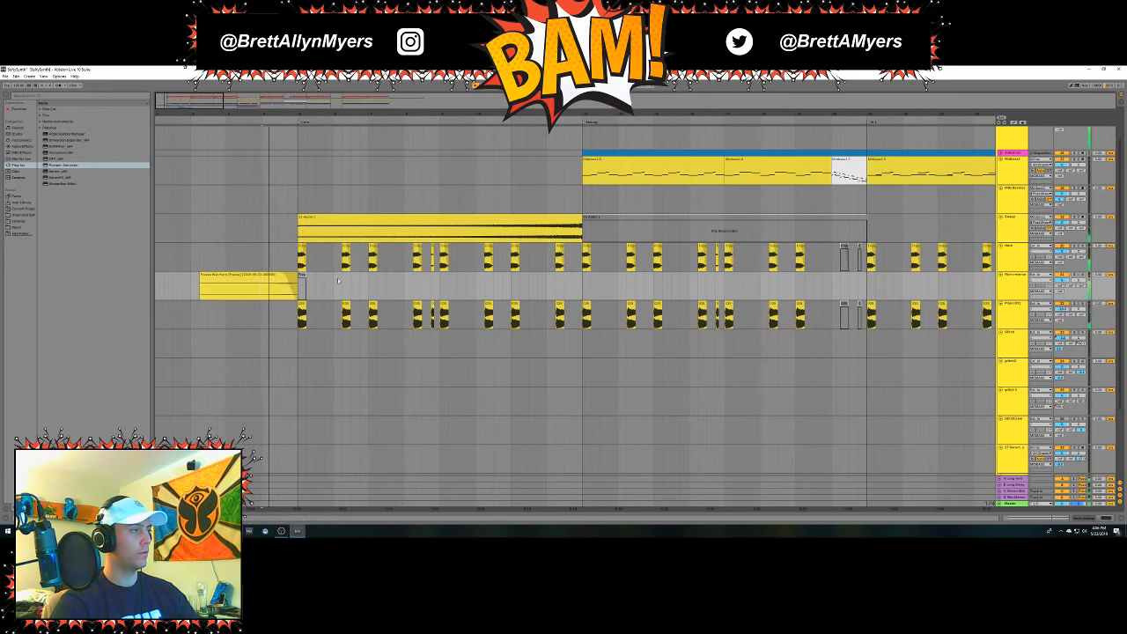
scroll(284, 340, "down", 5)
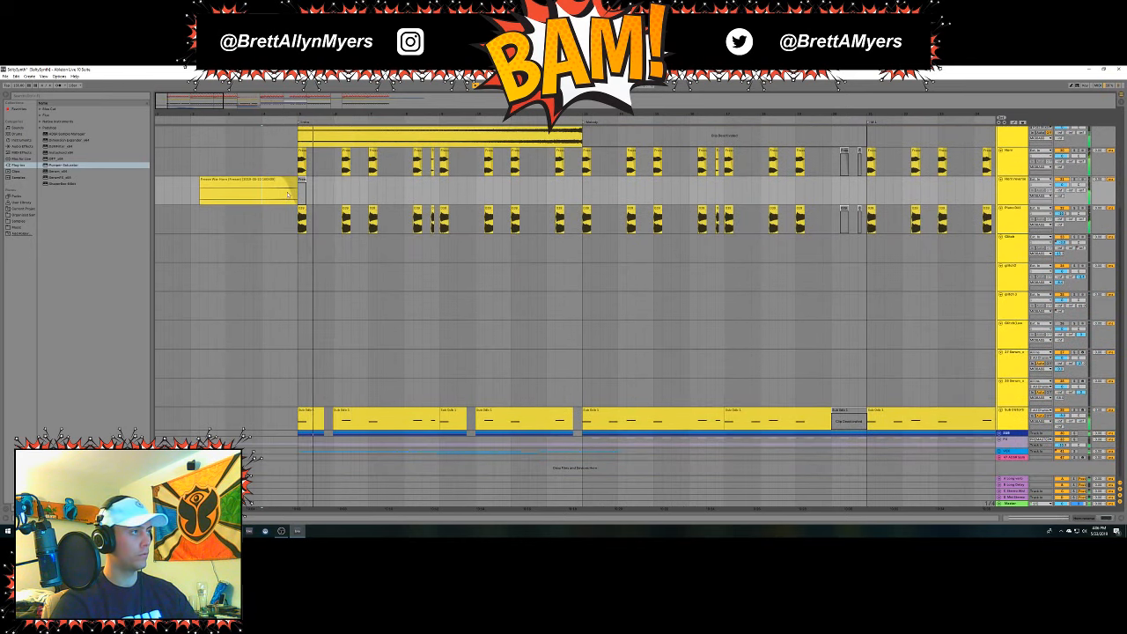
left_click_drag(297, 178, 290, 180)
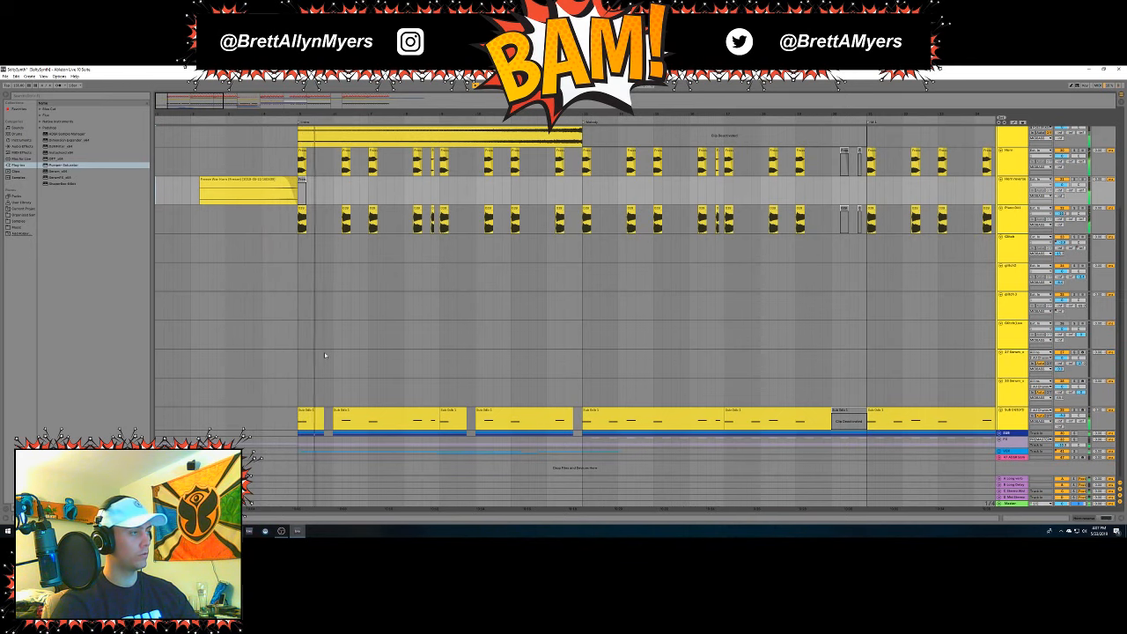
scroll(617, 390, "up", 5)
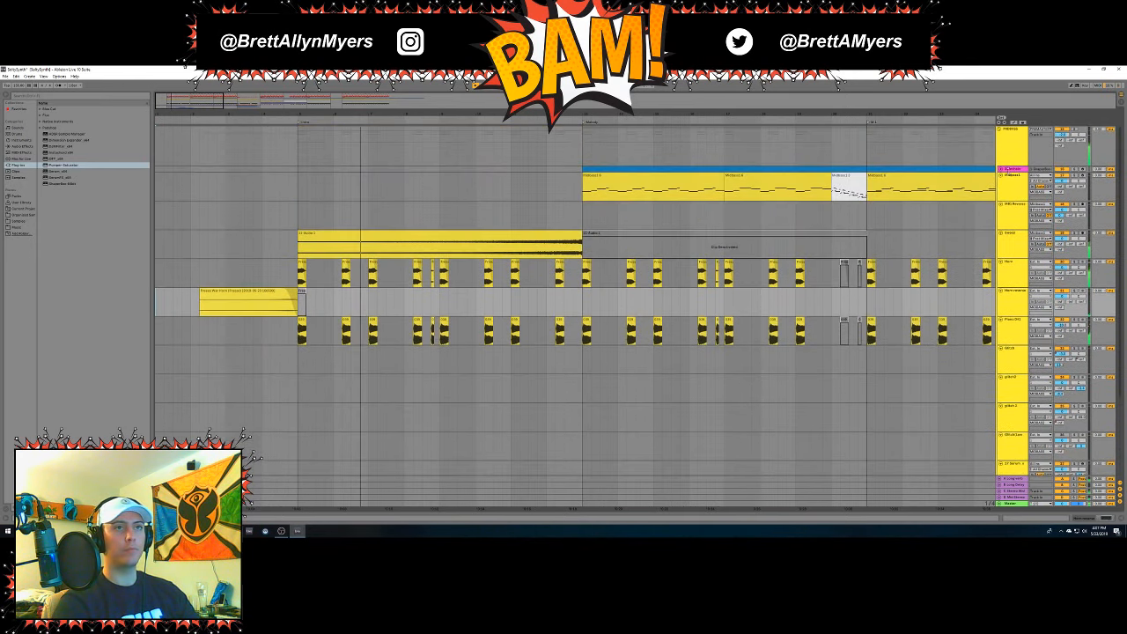
Adjust the fade-out at the end of the reversed pad clip before the Intro marker and play the transition.
scroll(985, 159, "down", 10)
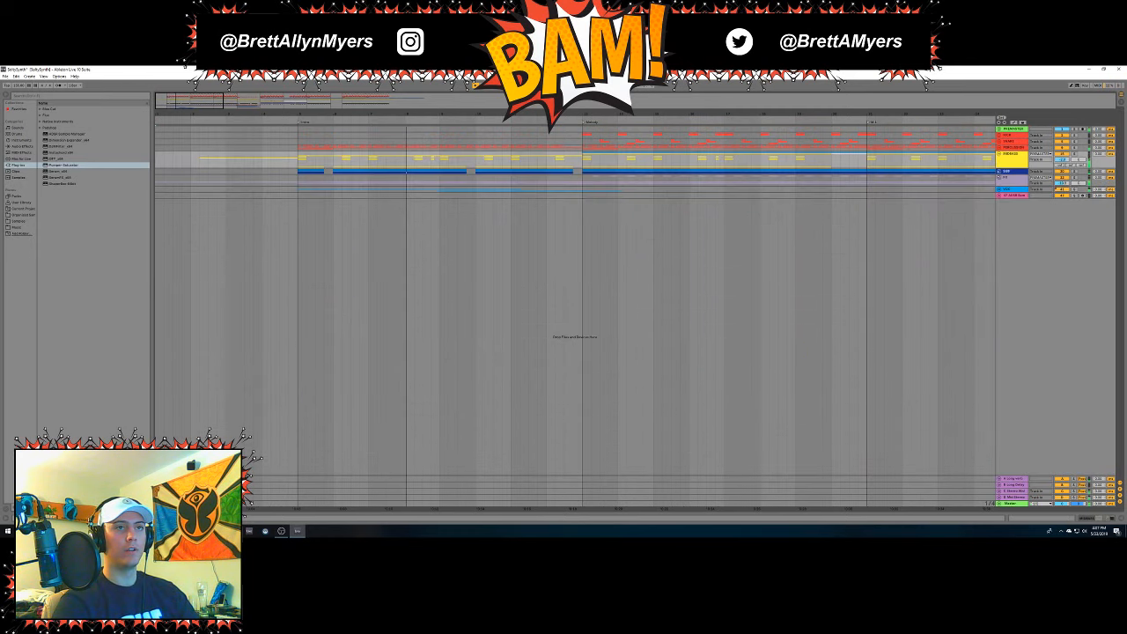
scroll(977, 185, "up", 5)
left_click(296, 334)
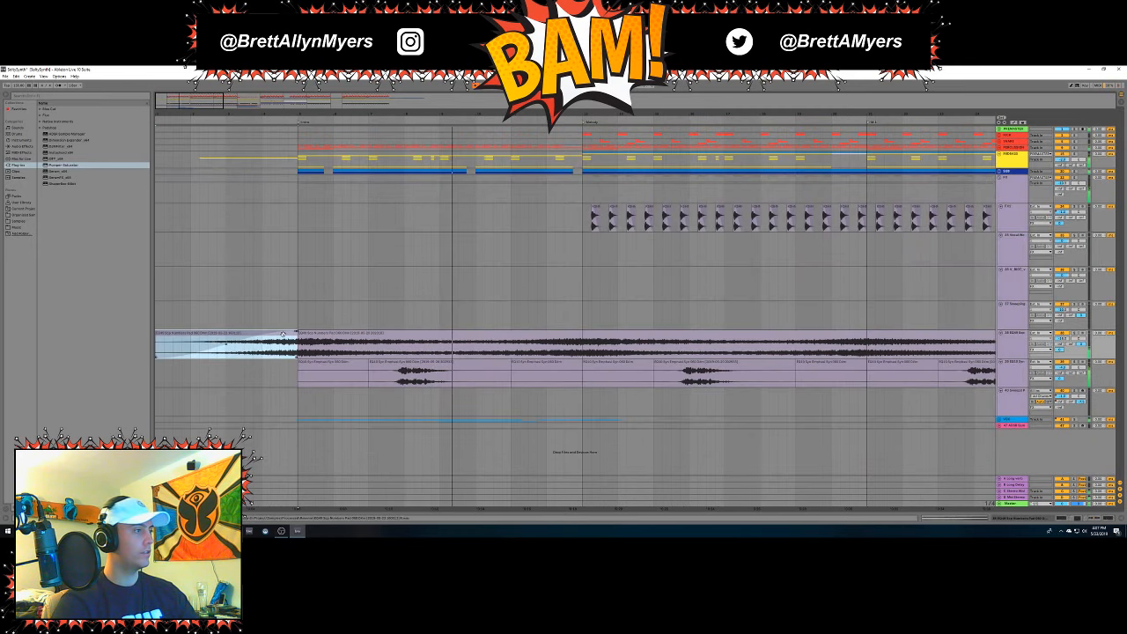
left_click(290, 334)
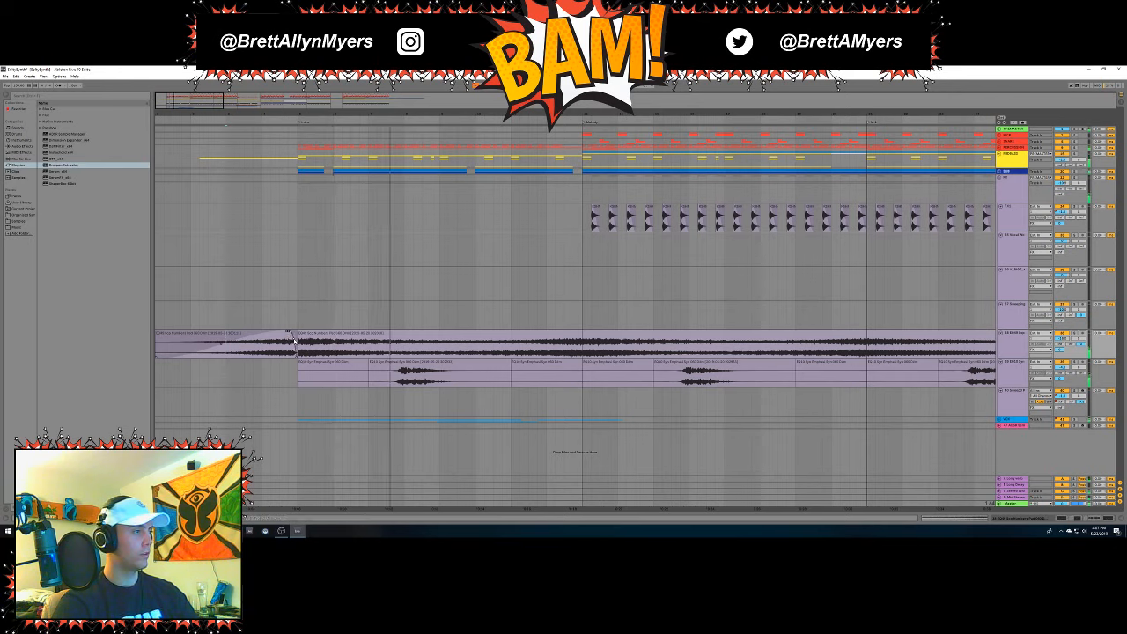
key("space")
key("space")
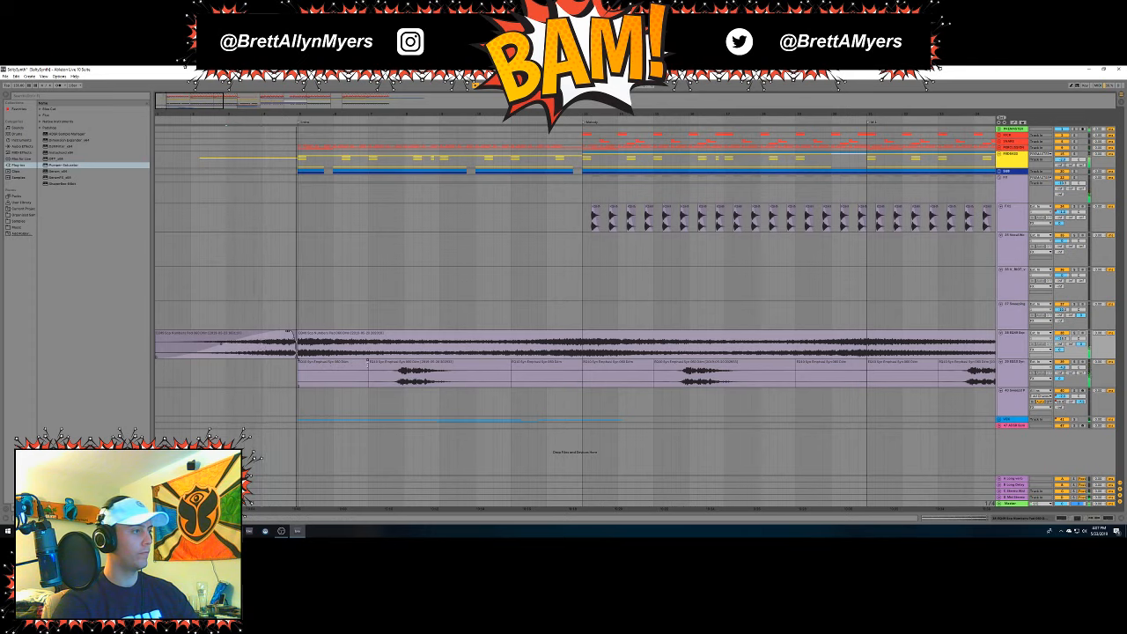
left_click_drag(288, 332, 288, 335)
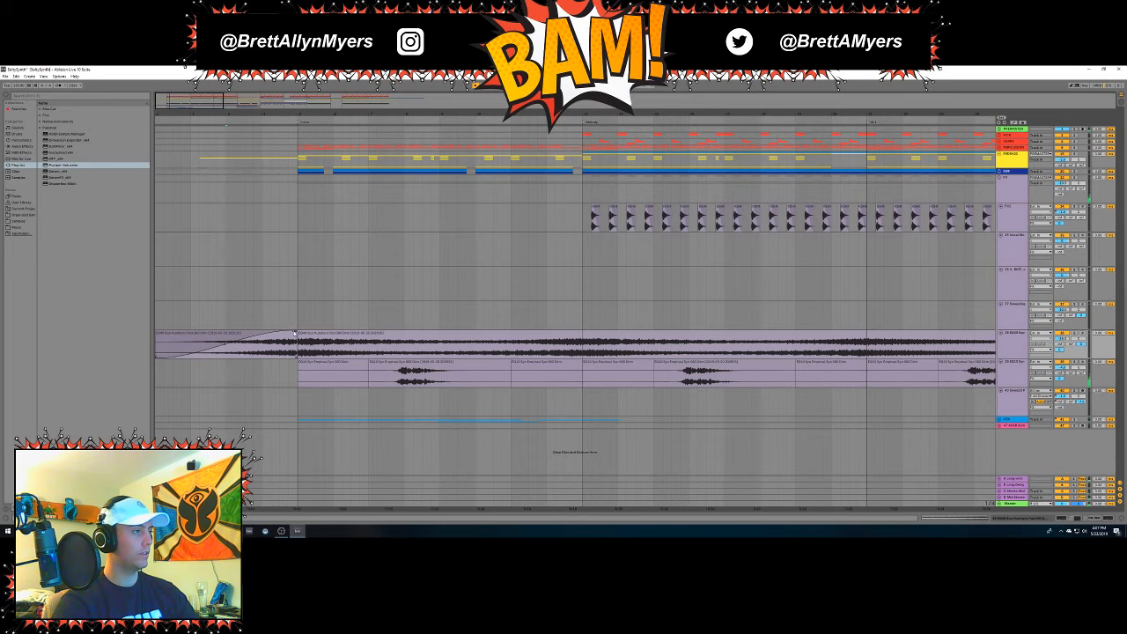
mouse_move(294, 118)
left_mouse_down()
mouse_move(294, 146)
mouse_move(294, 118)
left_mouse_up()
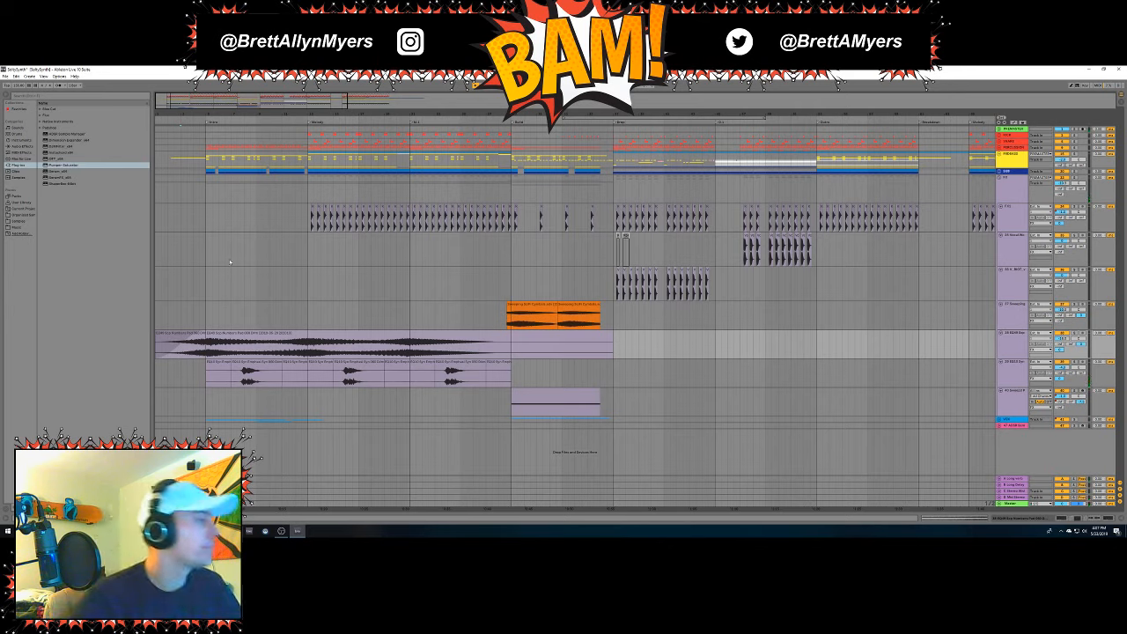
Add a short fade-in to the start of the long pad clip at the Intro marker.
left_click_drag(222, 113, 307, 274)
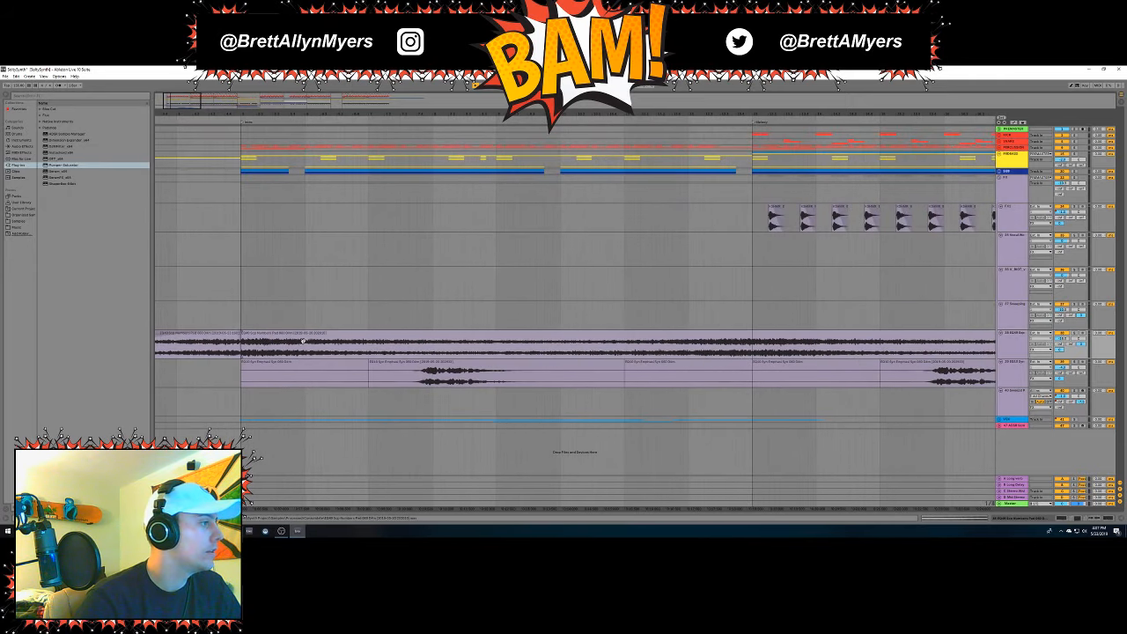
left_click(243, 335)
key("space")
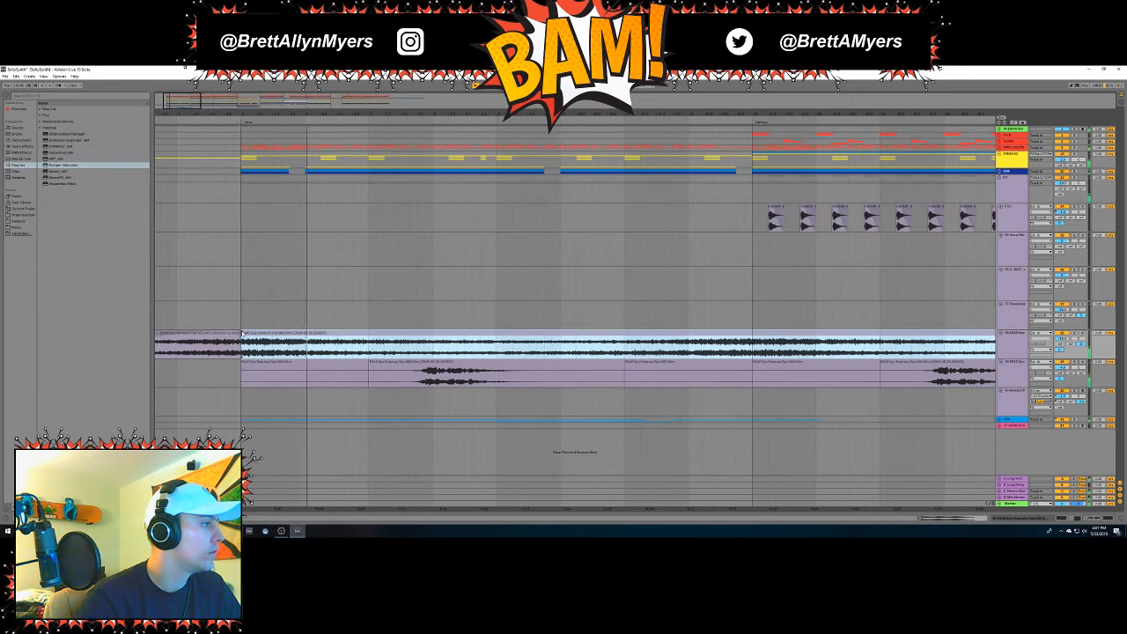
left_click(302, 323)
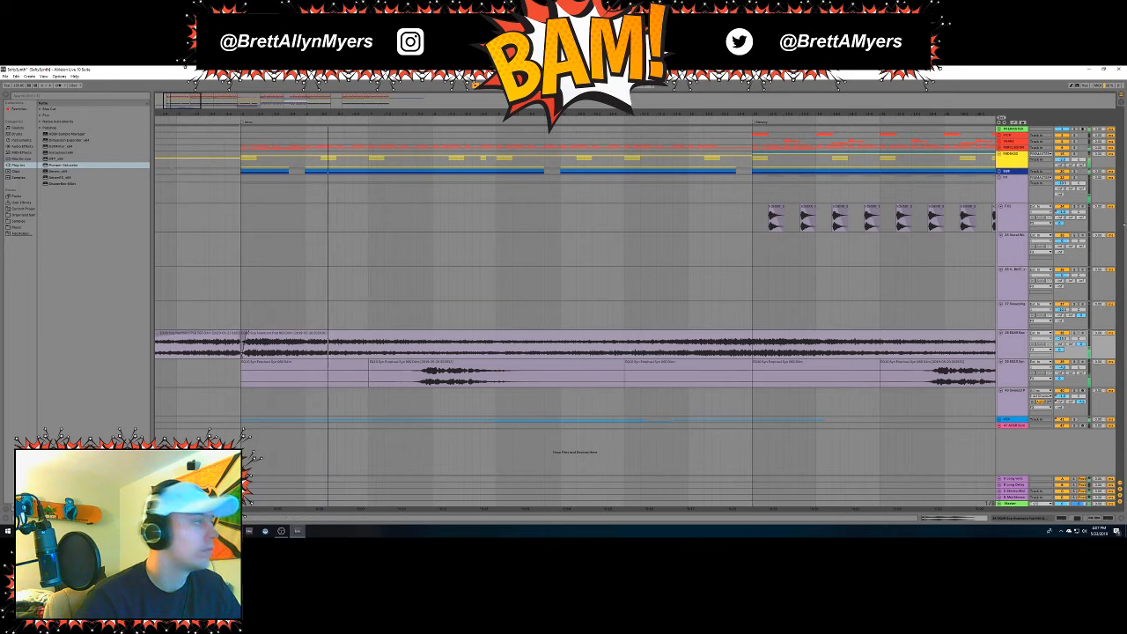
Unfold the vocal group, solo the intro vocal for listening, and examine its device chain and the group's EQ.
key("ctrl+z")
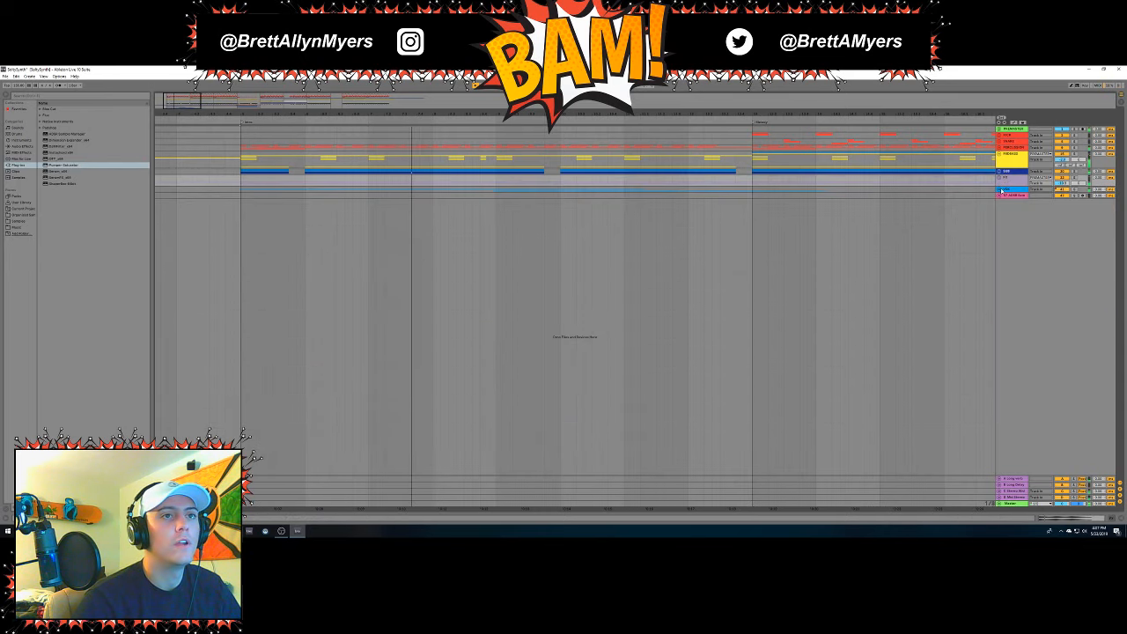
key("ctrl+y")
left_click(1076, 278)
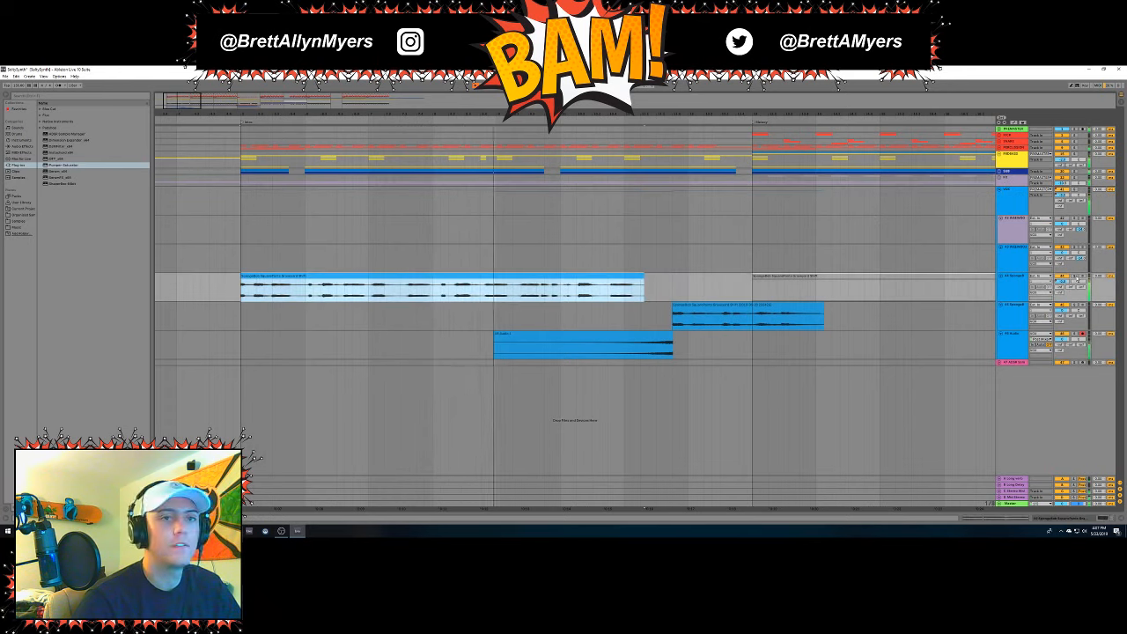
double_click(1011, 280)
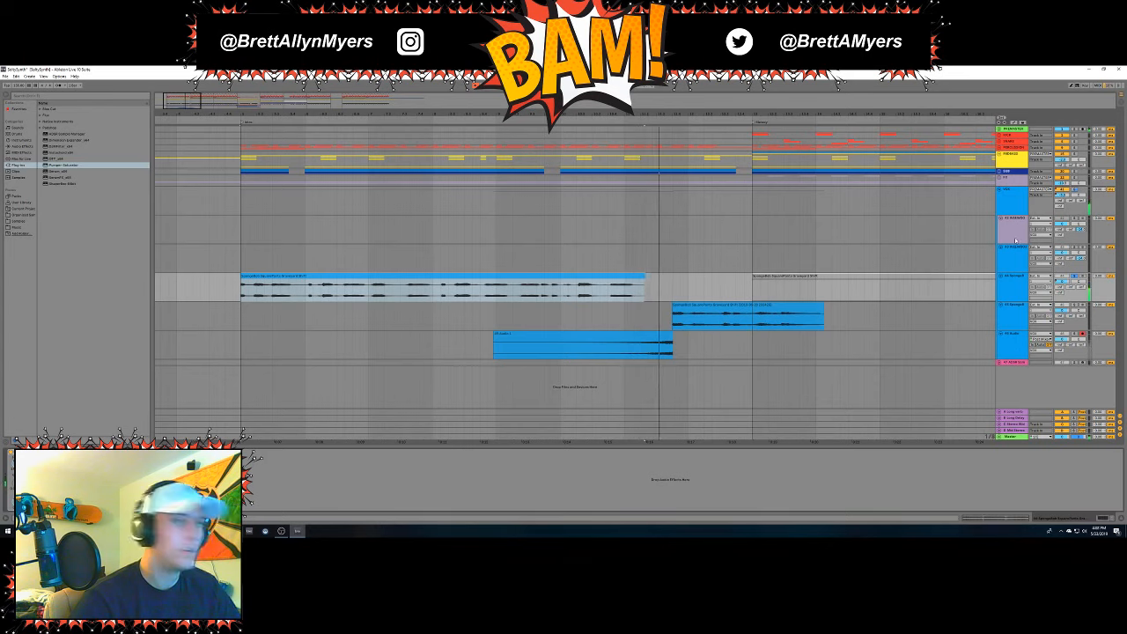
left_click(1009, 210)
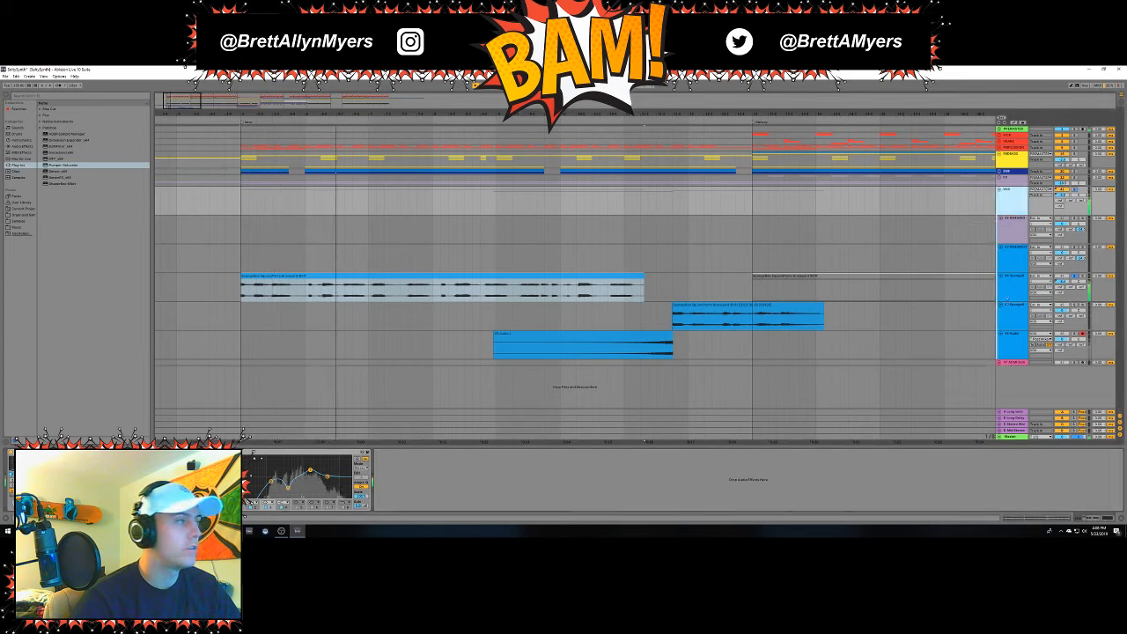
left_click(1077, 278)
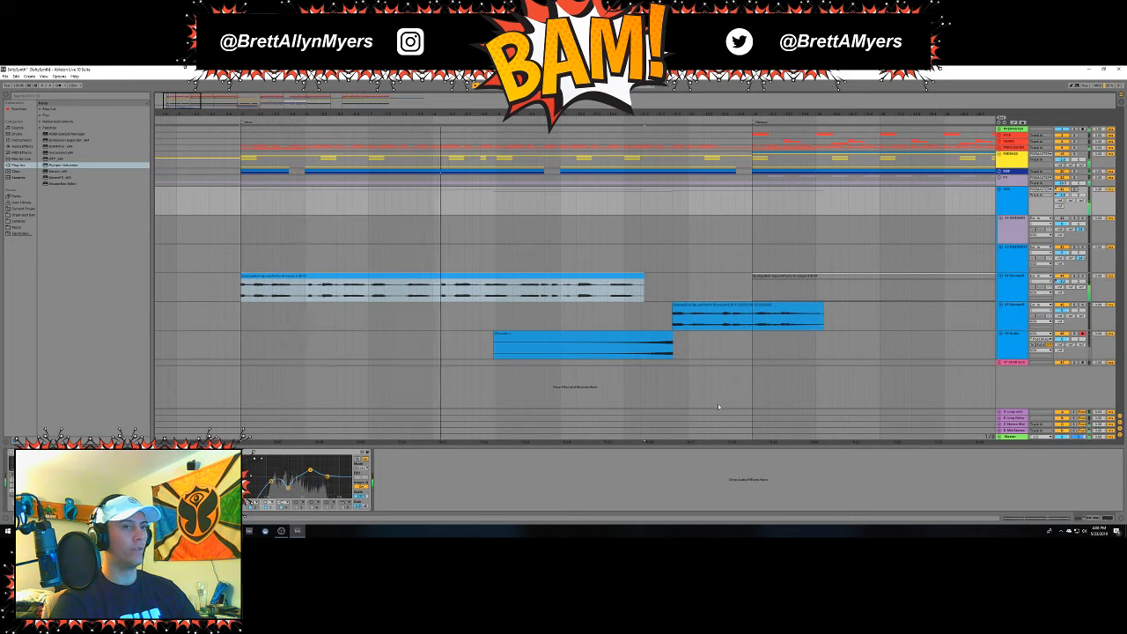
Compare the intro vocal track's device chain with the vocal group's EQ during playback.
left_click(1017, 281)
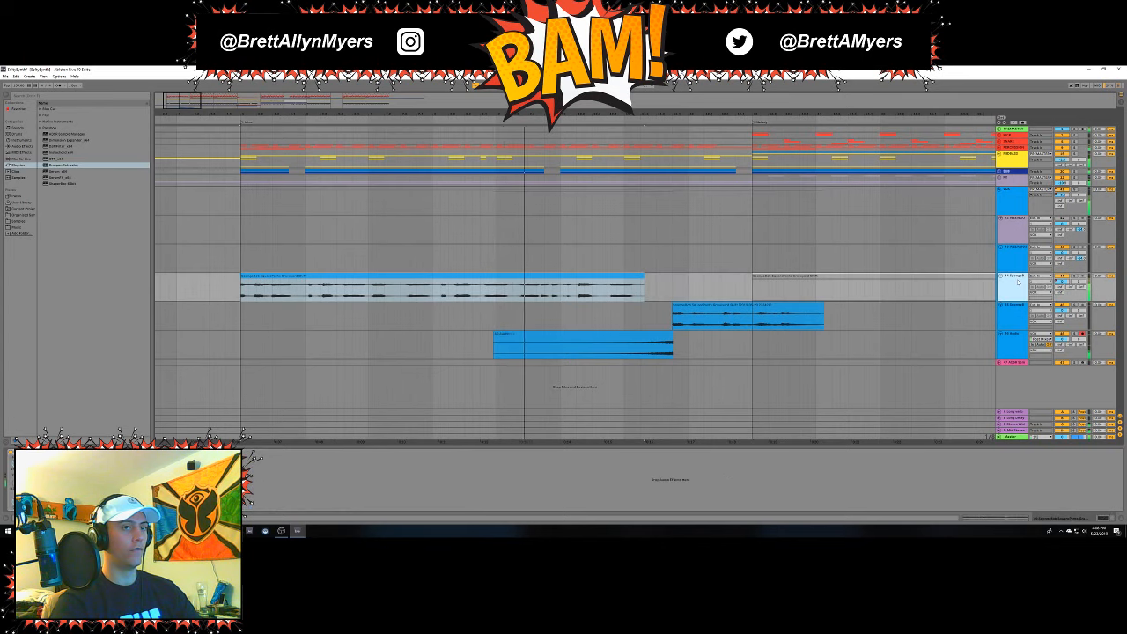
left_click(1009, 204)
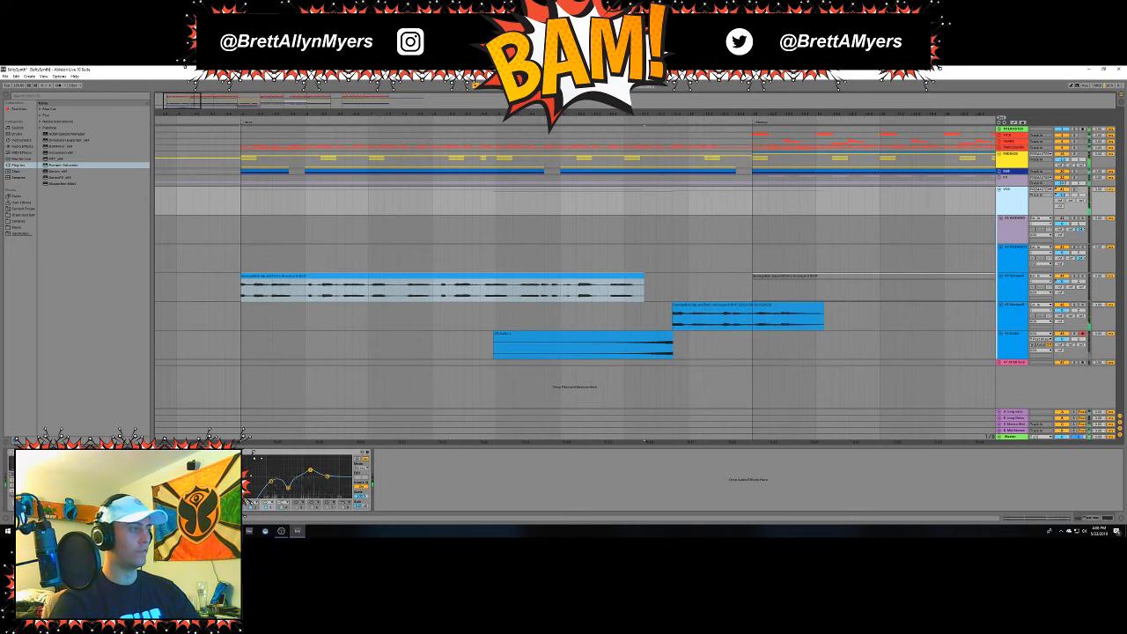
key("space")
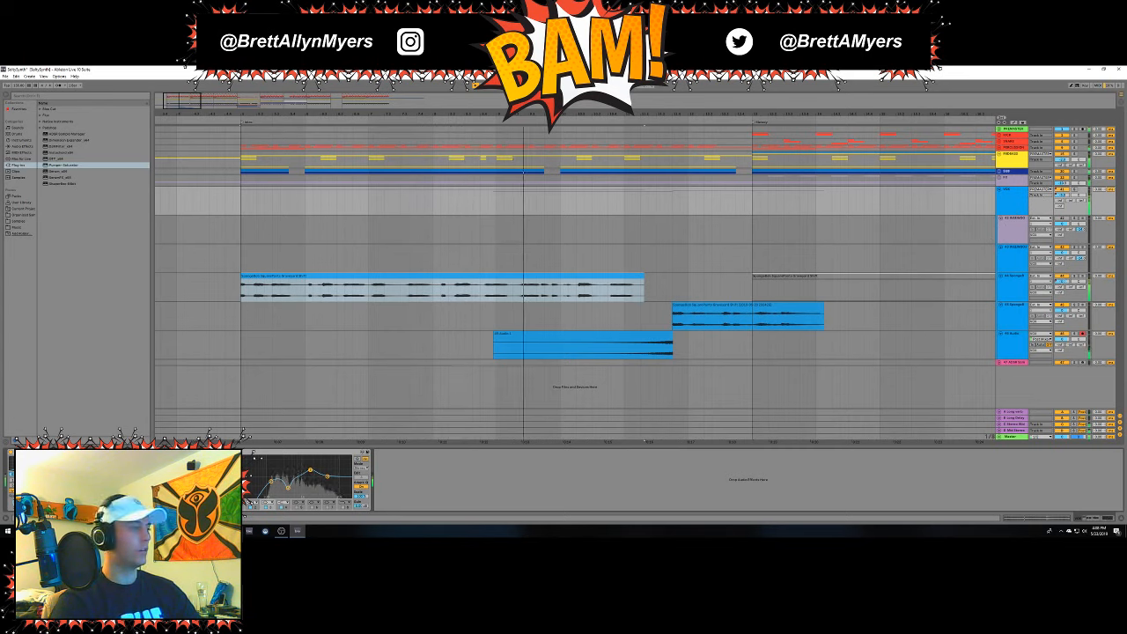
Show the automation lanes, ramp up the automation at the start of the intro vocal clip, and play it back.
key("a")
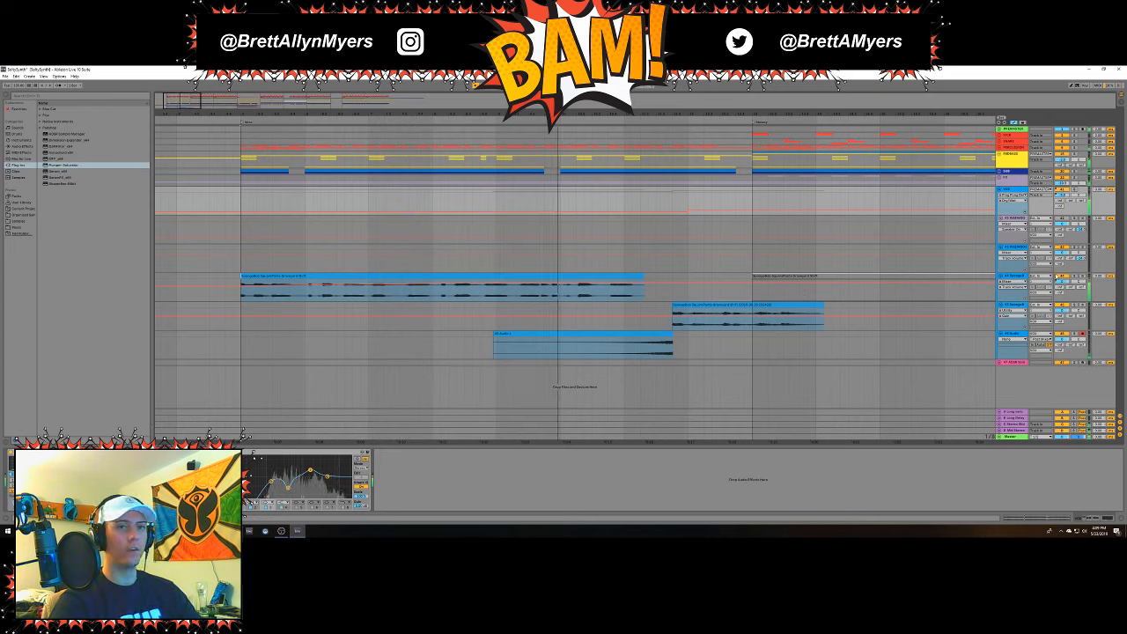
left_click(1022, 278)
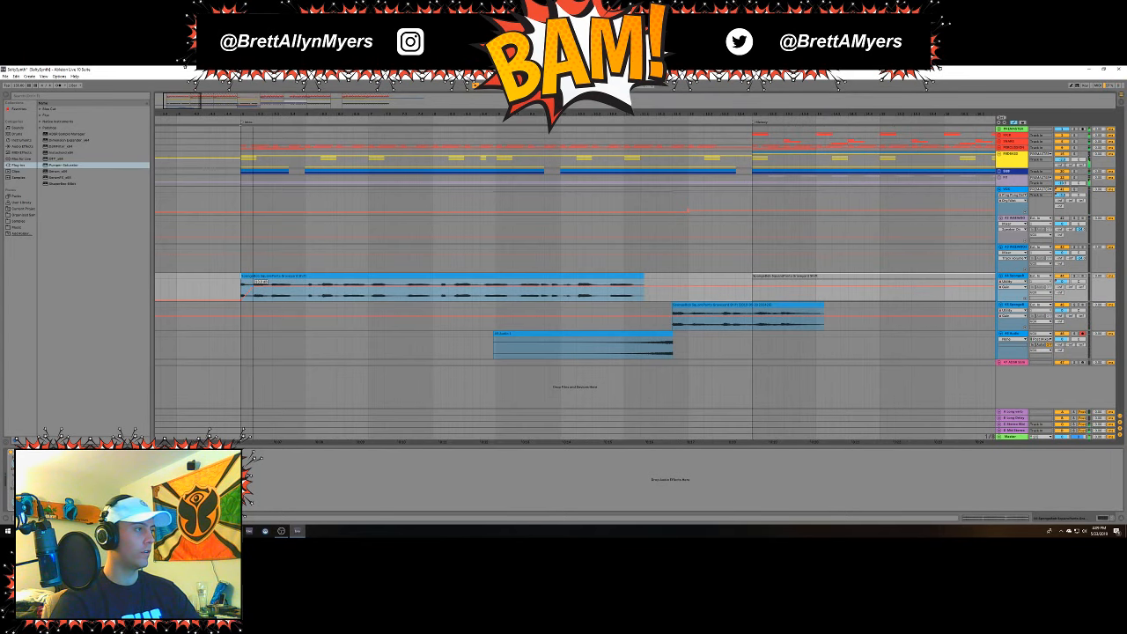
left_click_drag(252, 285, 253, 284)
key("space")
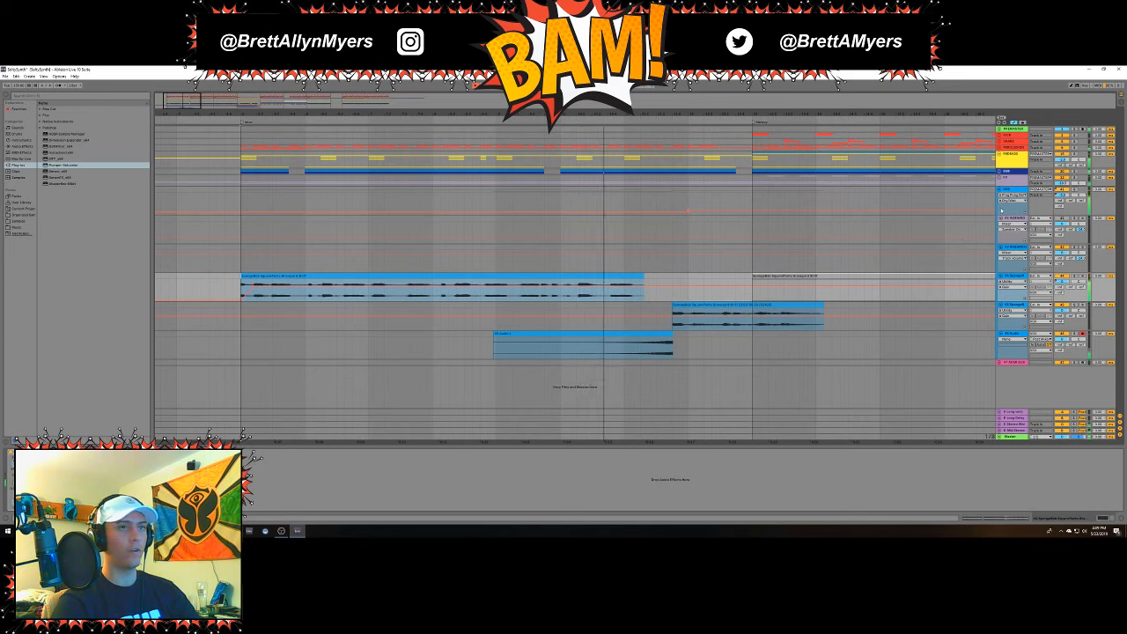
Play back the intro vocal and the second vocal clip, and examine the vocal group's EQ.
left_click(1013, 188)
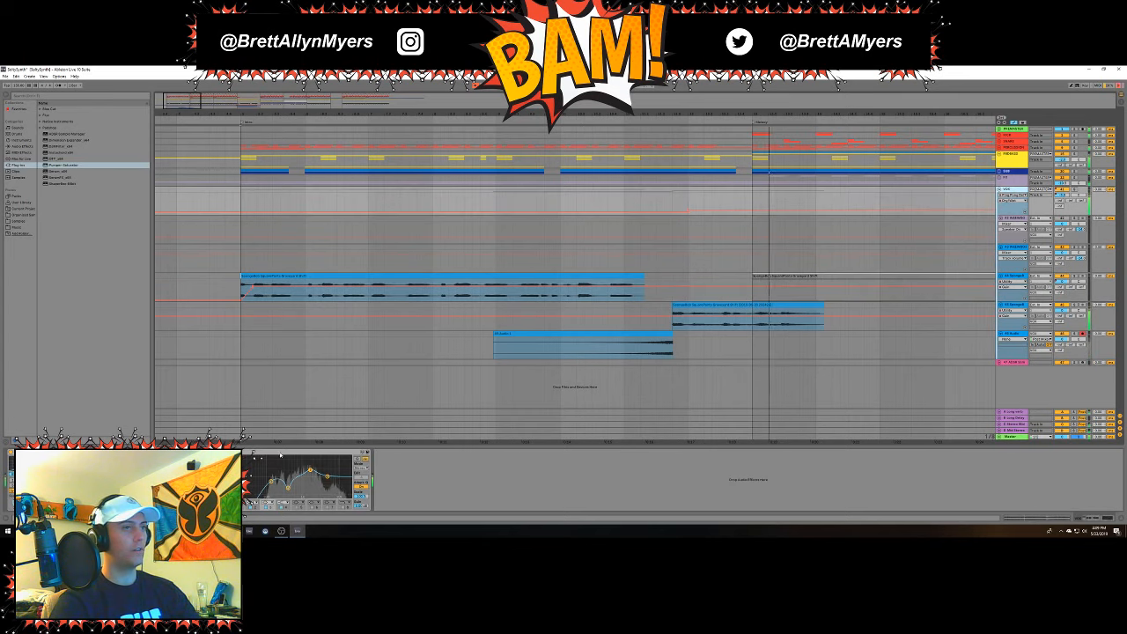
left_click(743, 305)
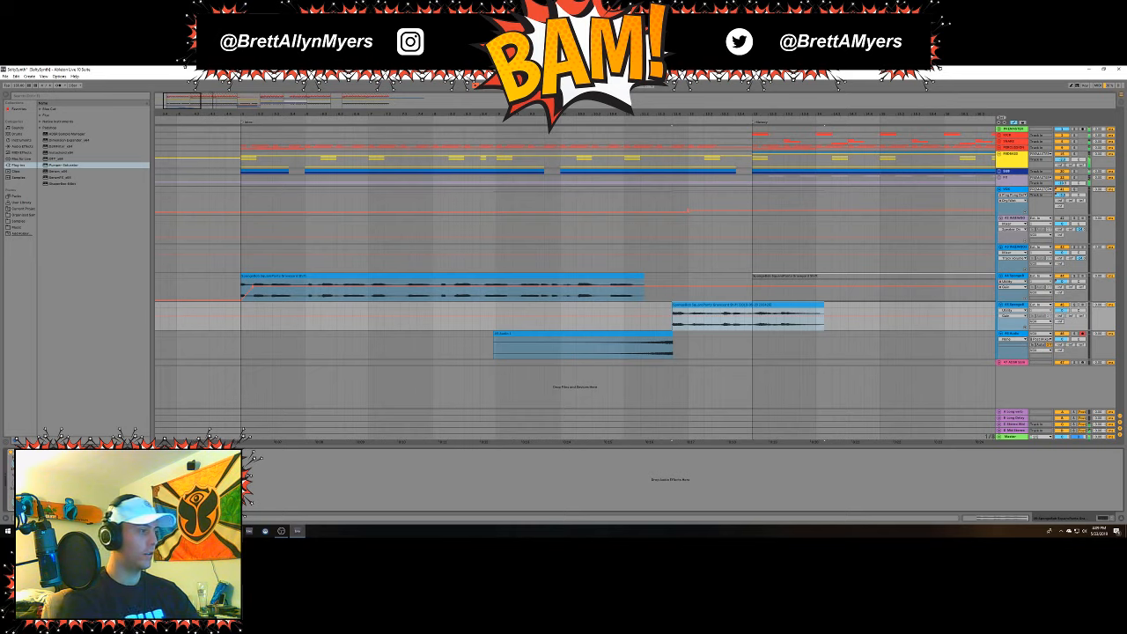
key("space")
key("space")
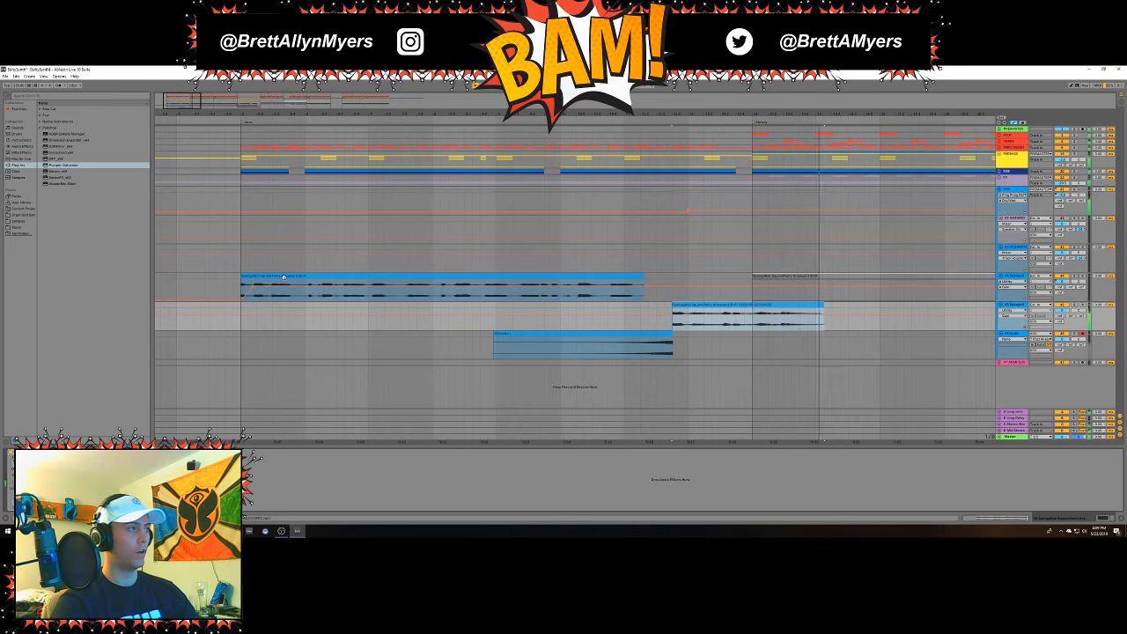
left_click(321, 275)
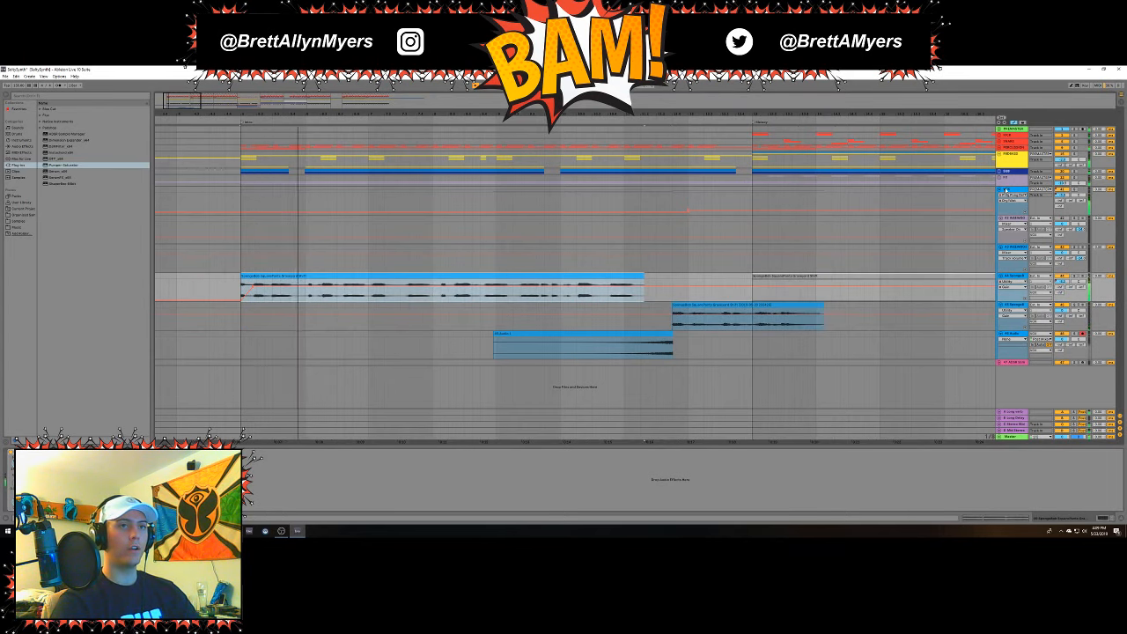
left_click(1013, 195)
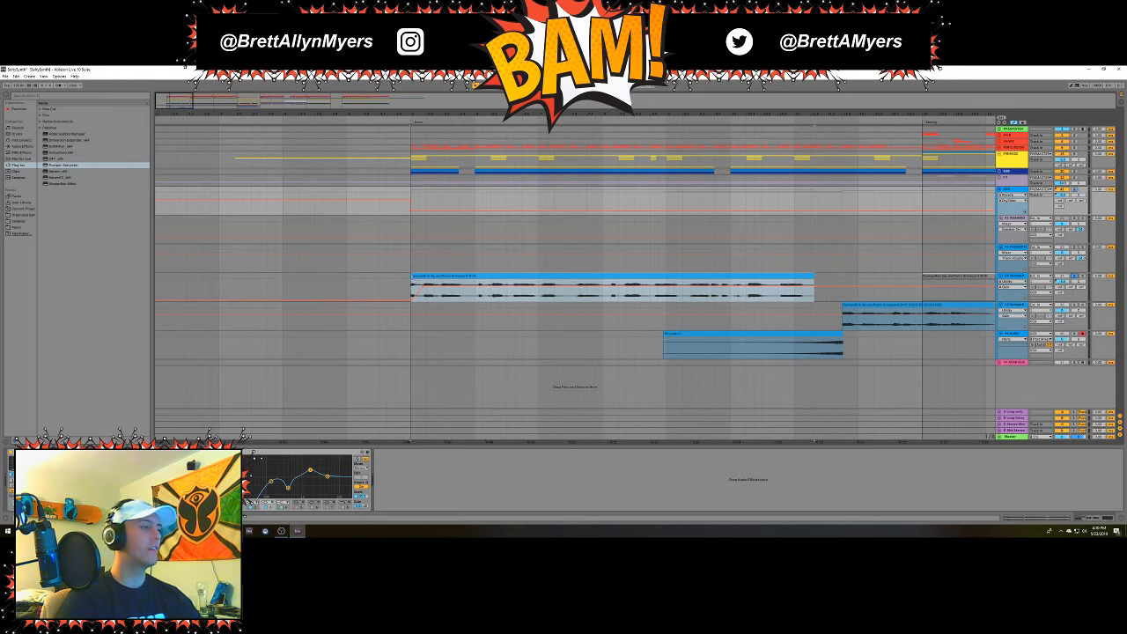
Extend the intro vocal clip's start to before the Intro marker for listening, and trim it back to the marker.
left_click(415, 300)
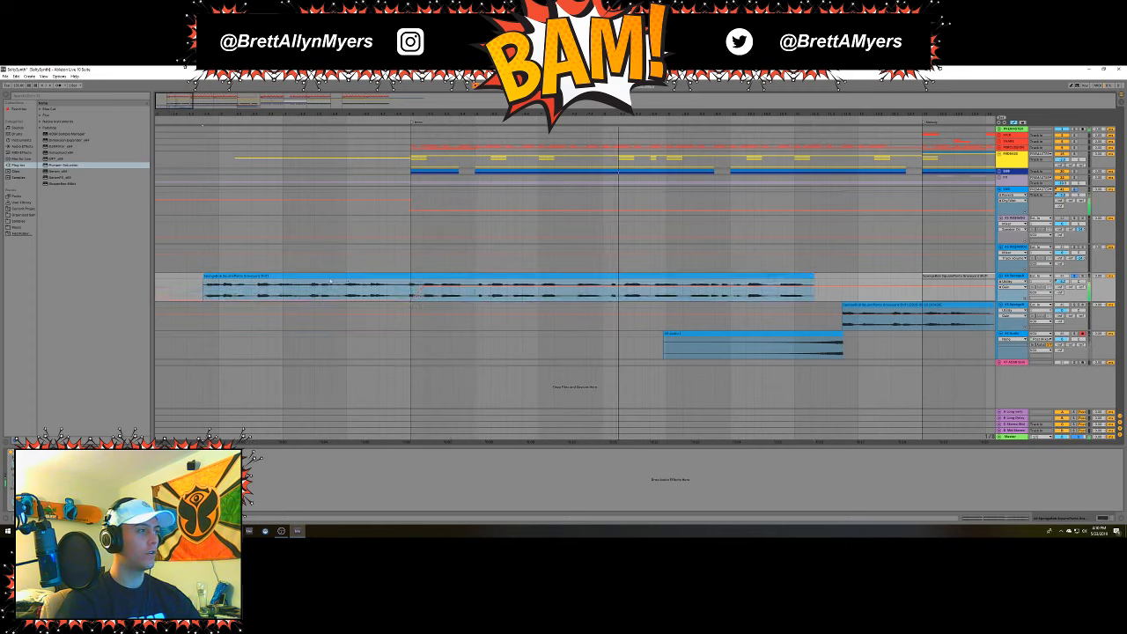
left_click_drag(202, 286, 412, 286)
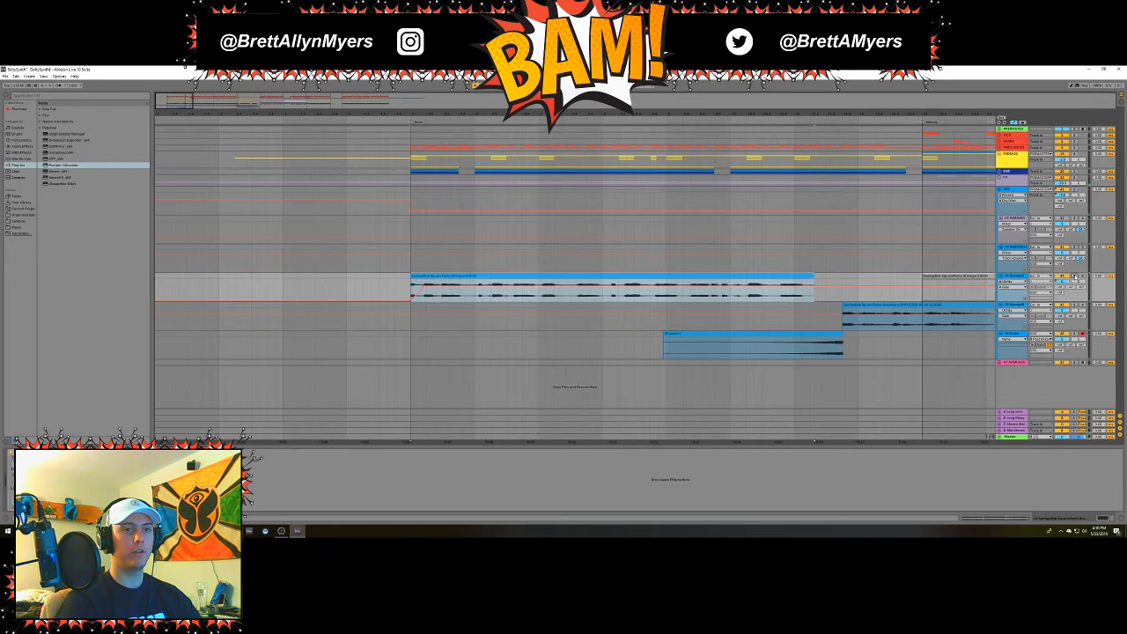
Insert a new audio track at the end of the track list and deactivate the vocal group's effects.
left_click(1017, 363)
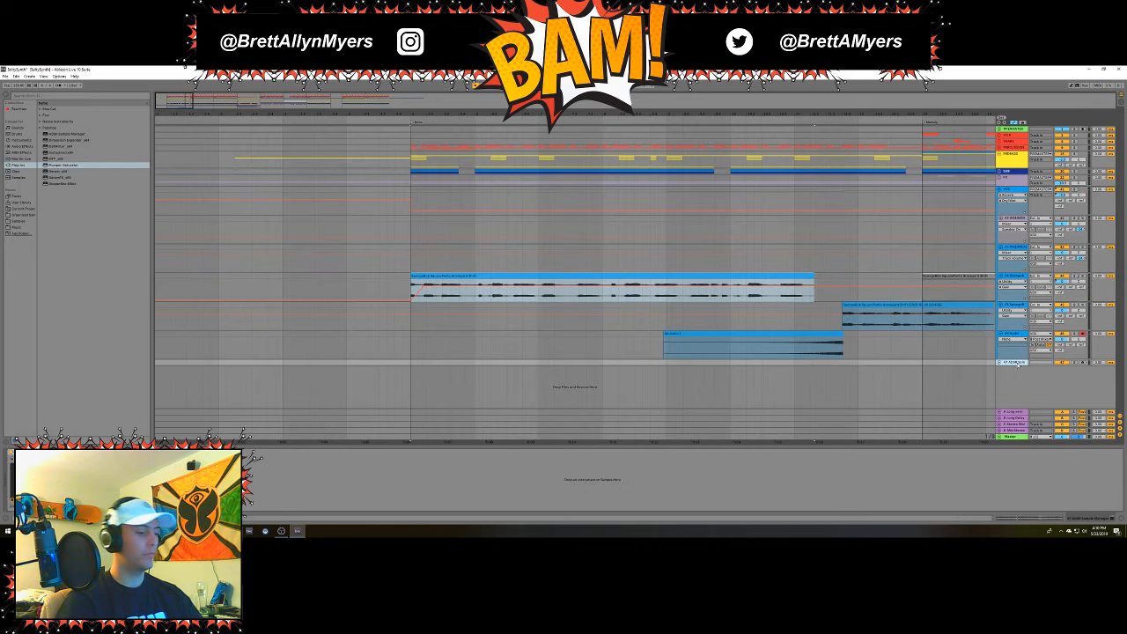
key("ctrl+t")
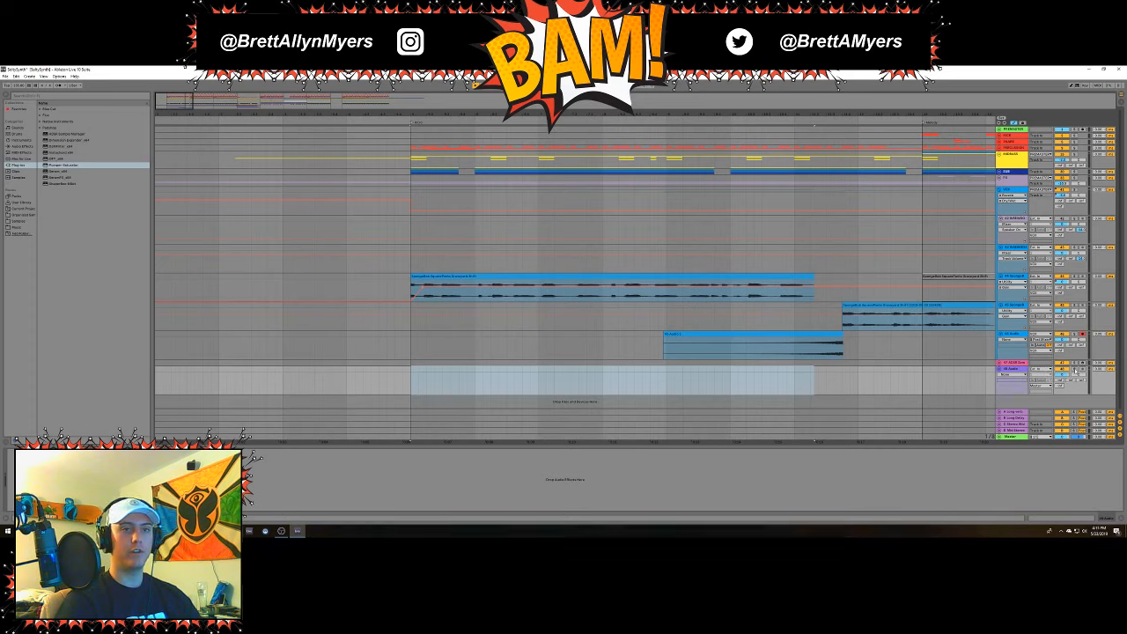
left_click(987, 209)
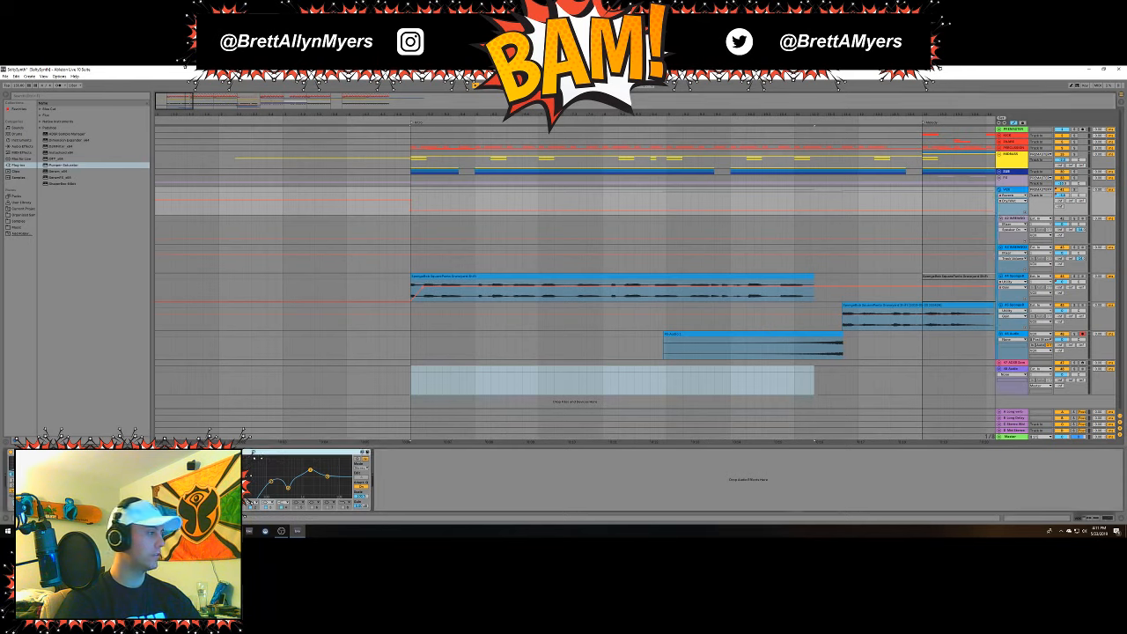
key("Down")
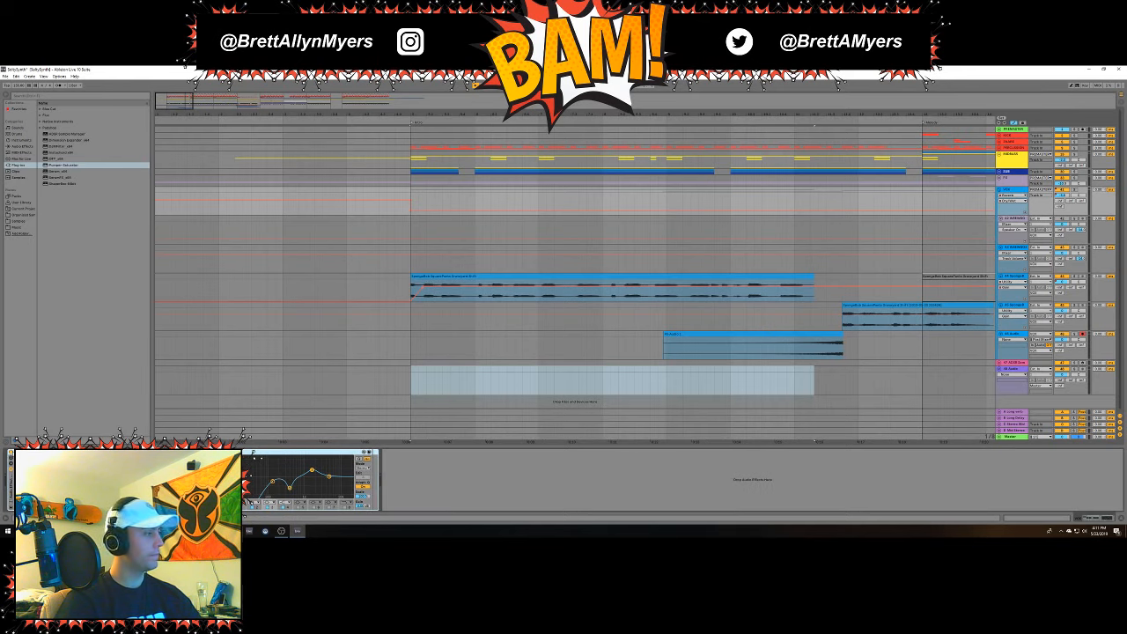
key("Down")
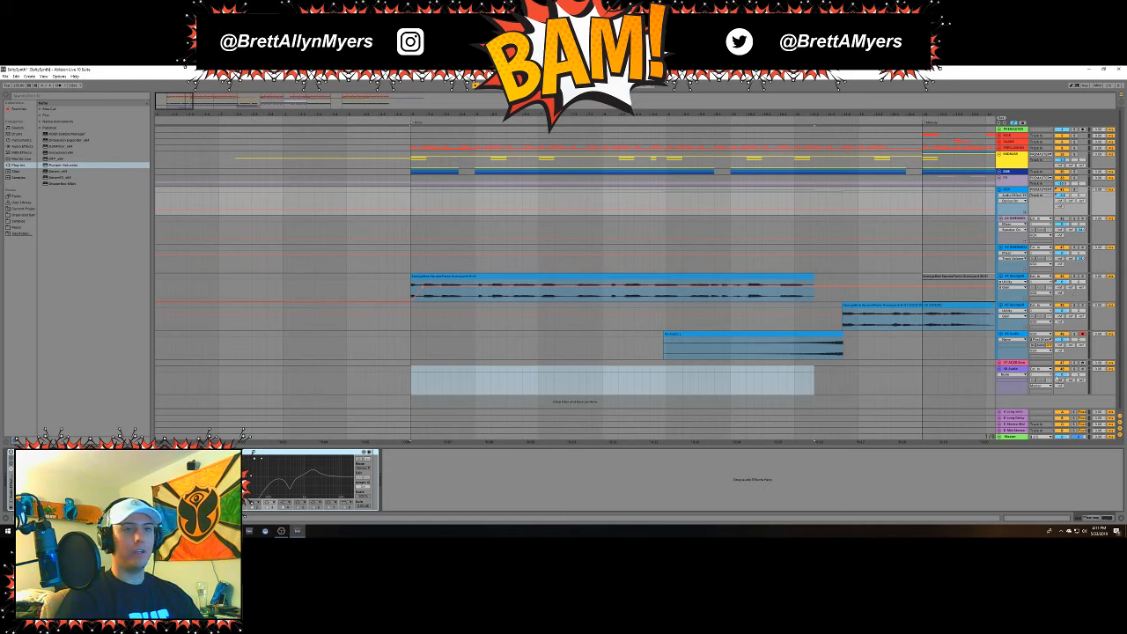
Resample the intro vocal track onto the new audio track, recording from the Intro marker past the clip's end, and play the recording soloed.
left_click(1044, 371)
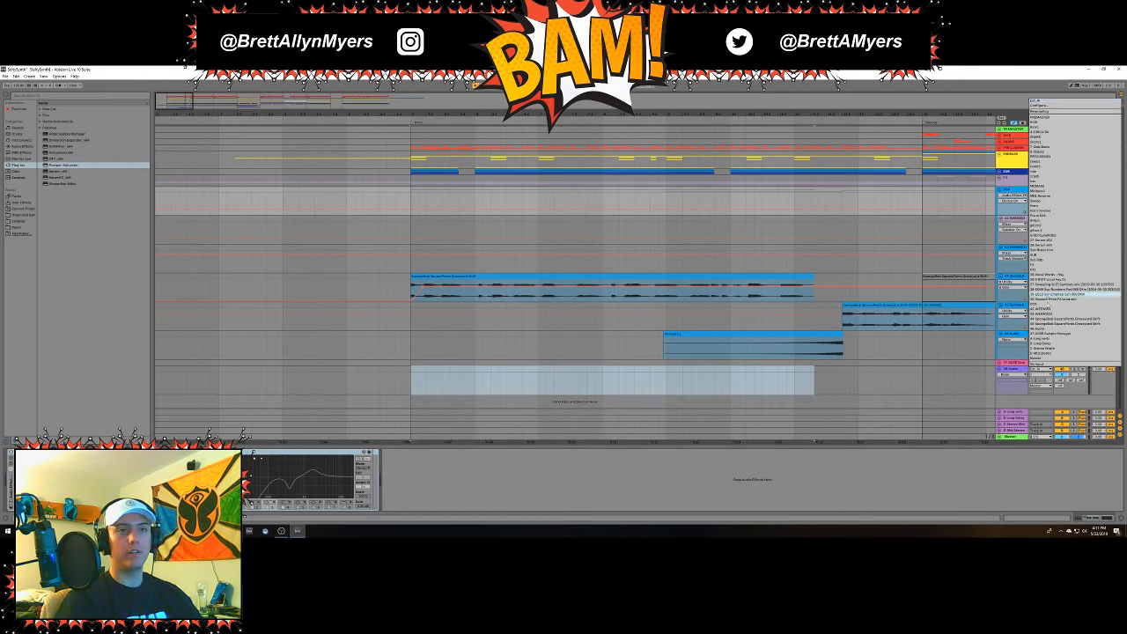
left_click(1066, 319)
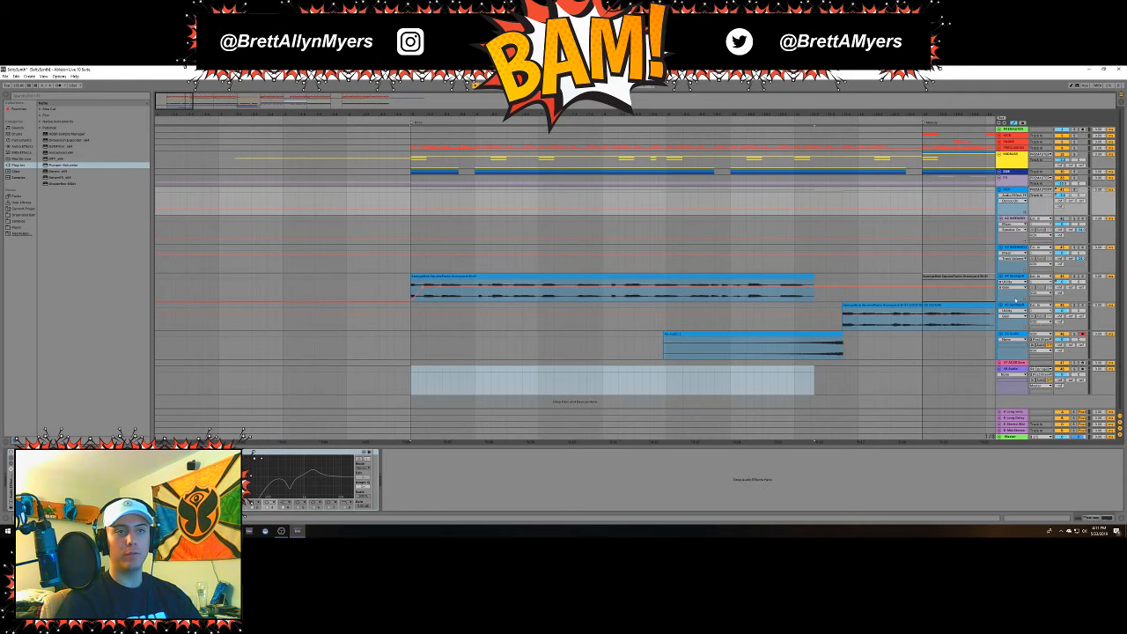
left_click(1059, 378)
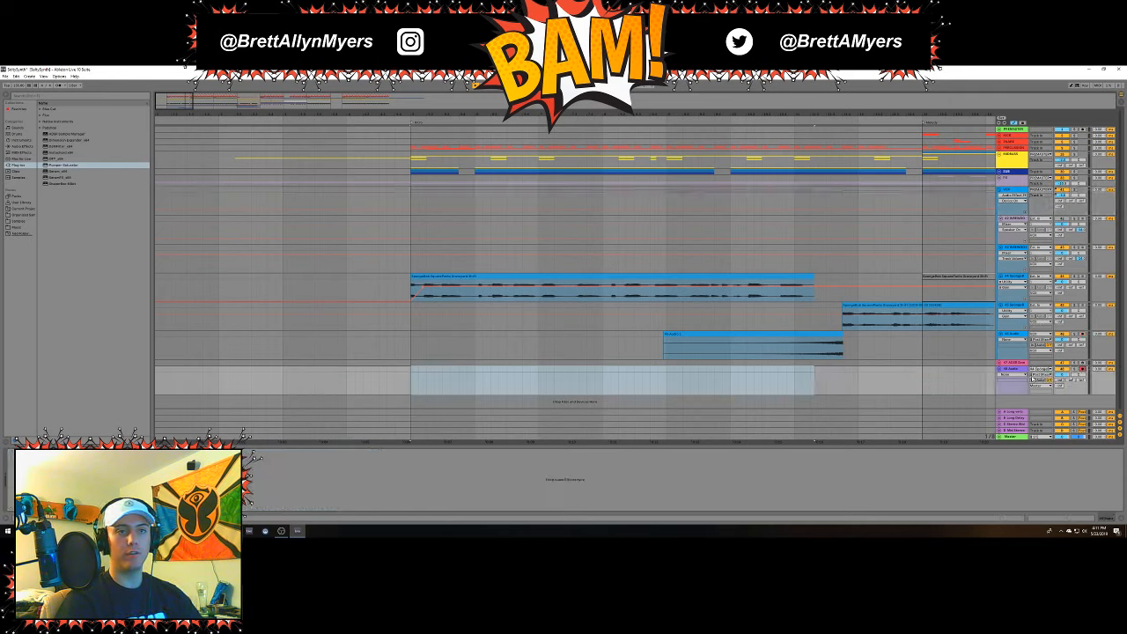
left_click(408, 386)
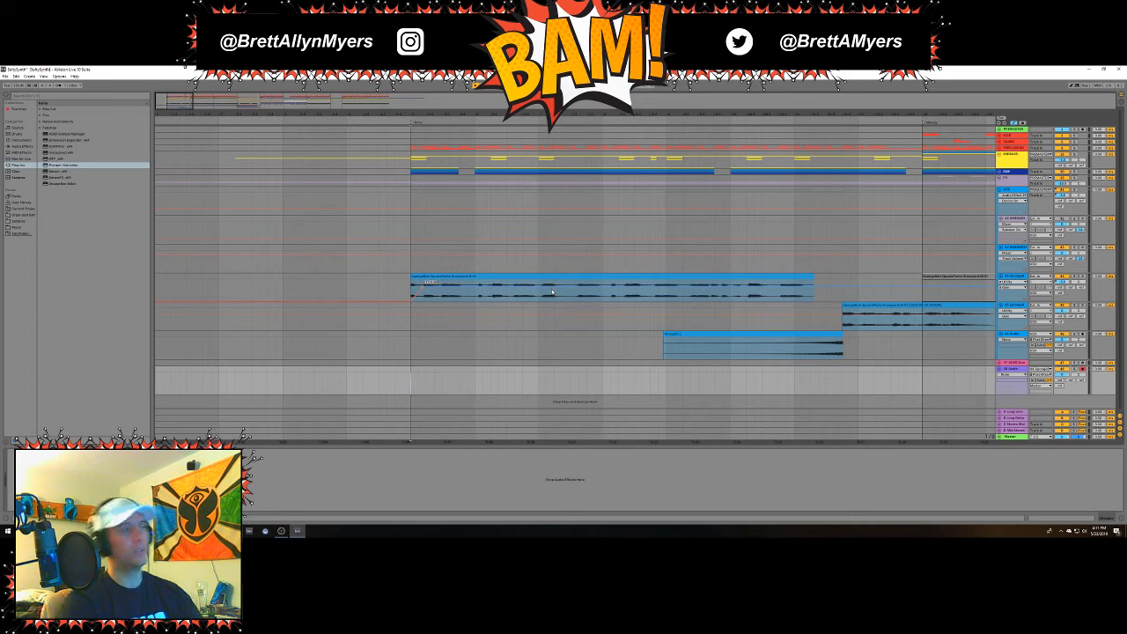
key("F9")
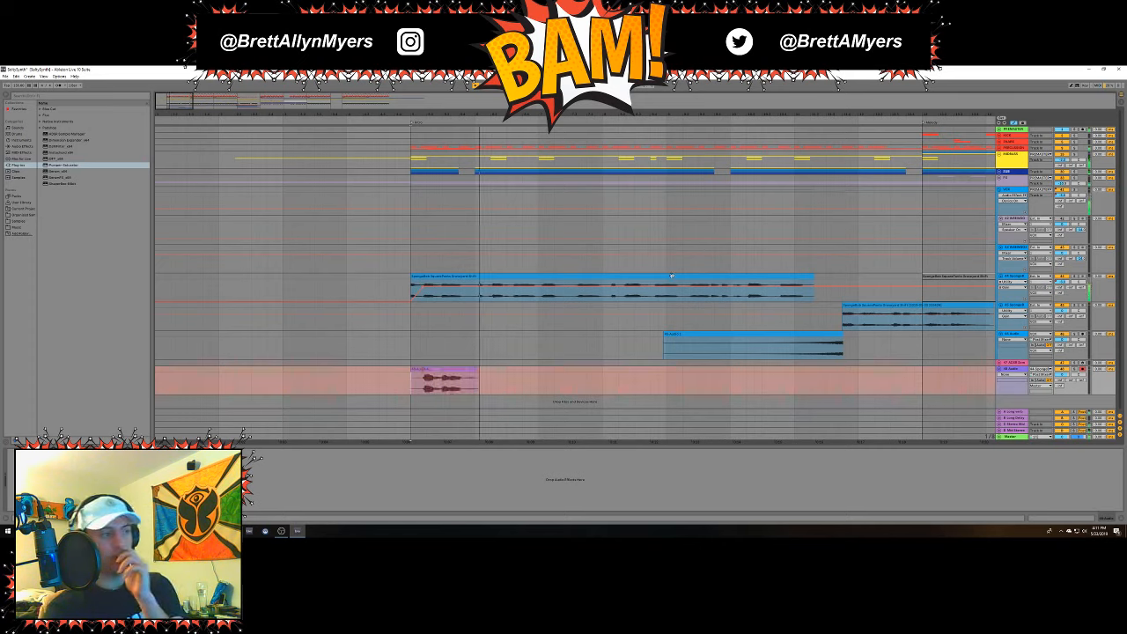
left_click(744, 300)
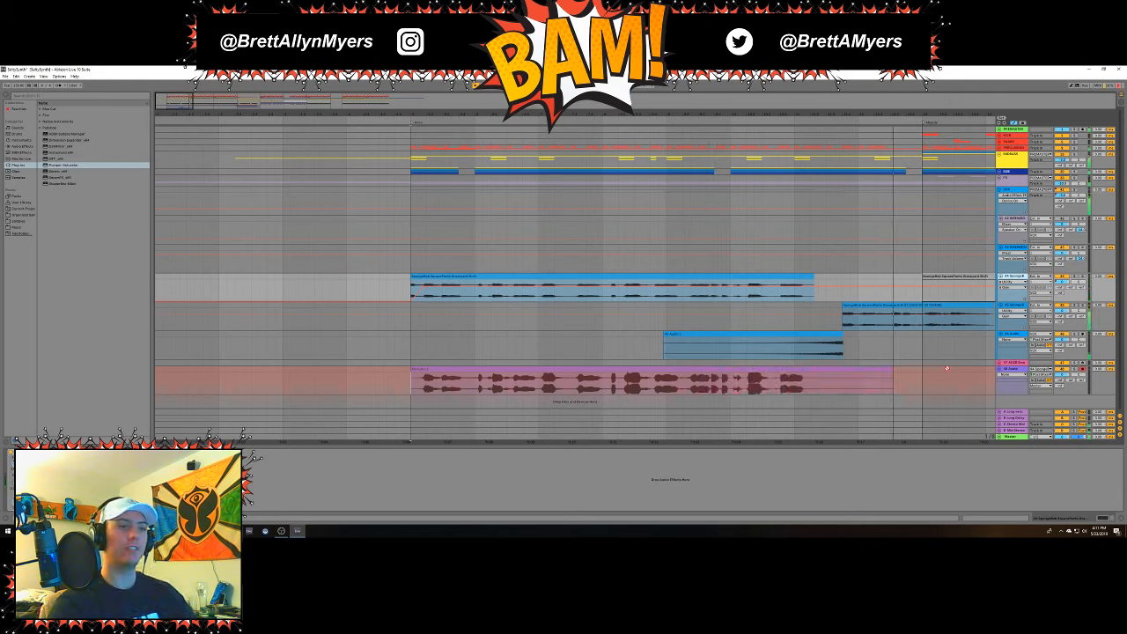
key("space")
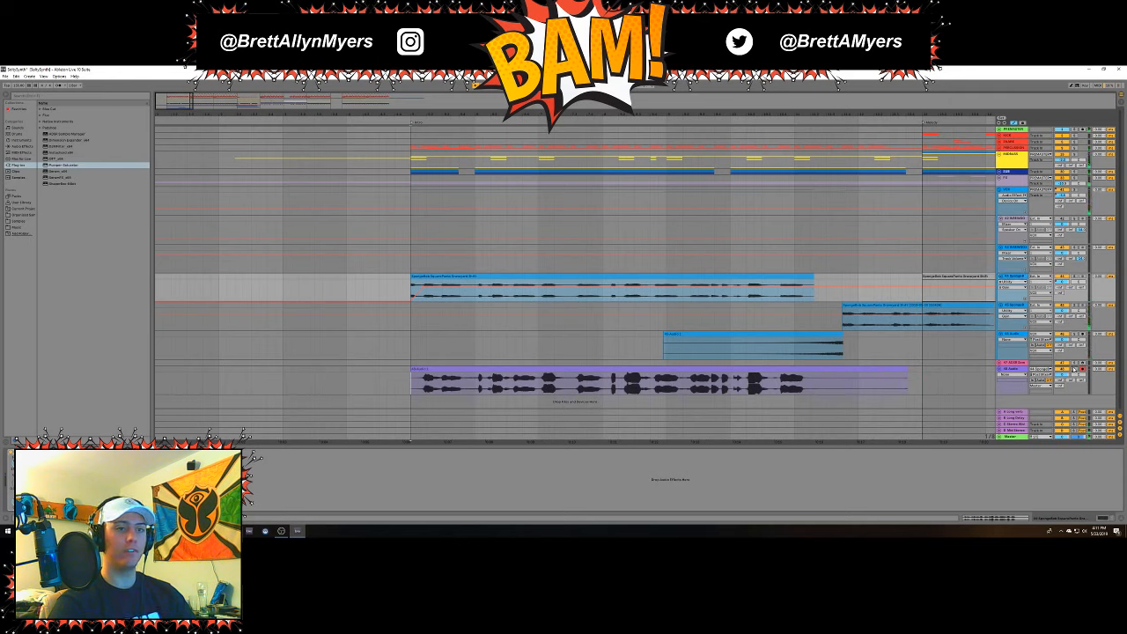
key("space")
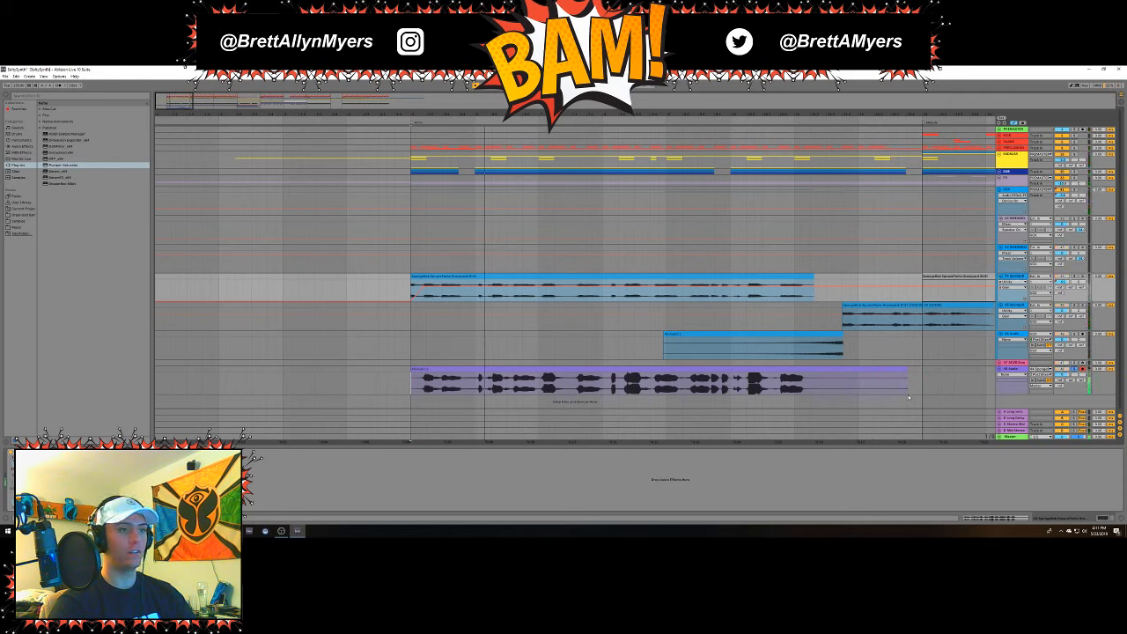
Export the recorded intro vocal clip's range as a named WAV file to the USB drive.
left_click(765, 367)
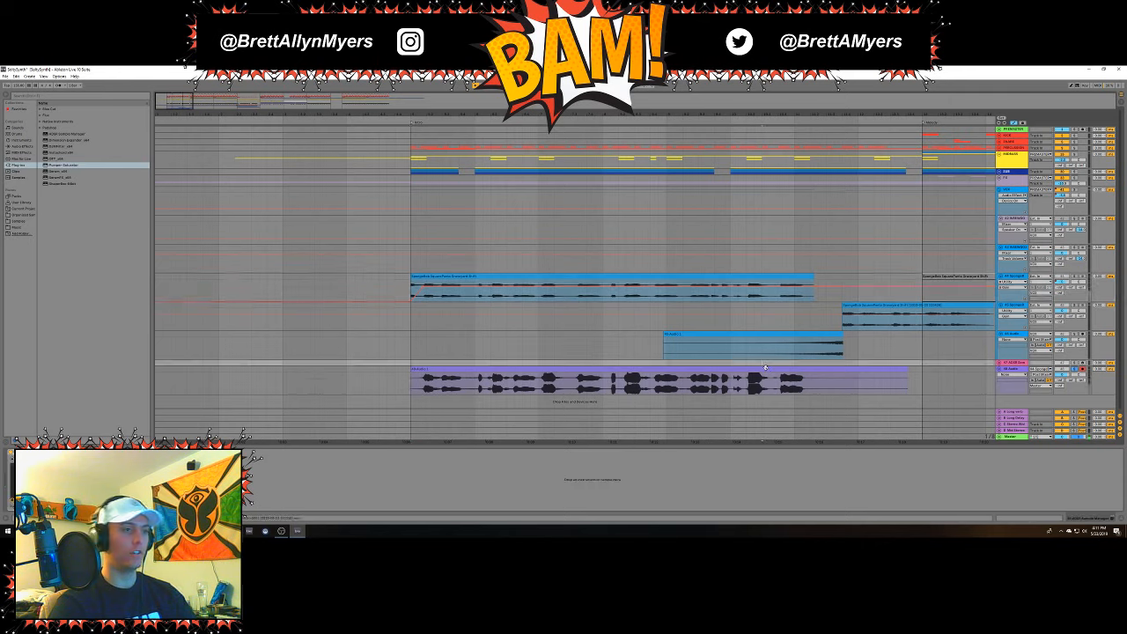
left_click(766, 368)
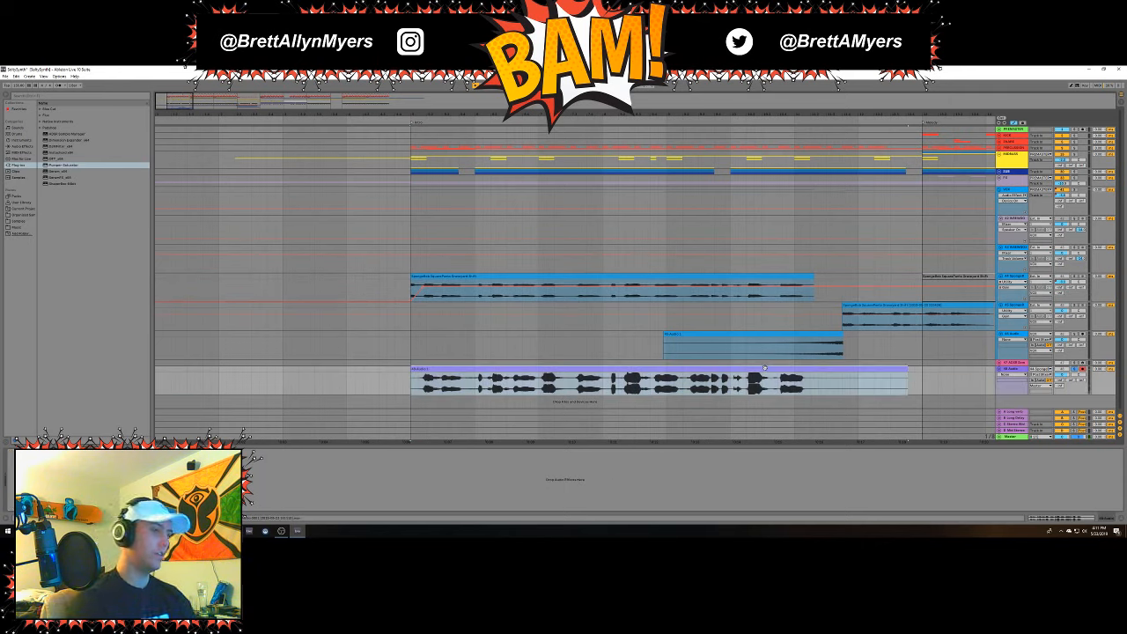
key("ctrl+shift+r")
left_click(498, 414)
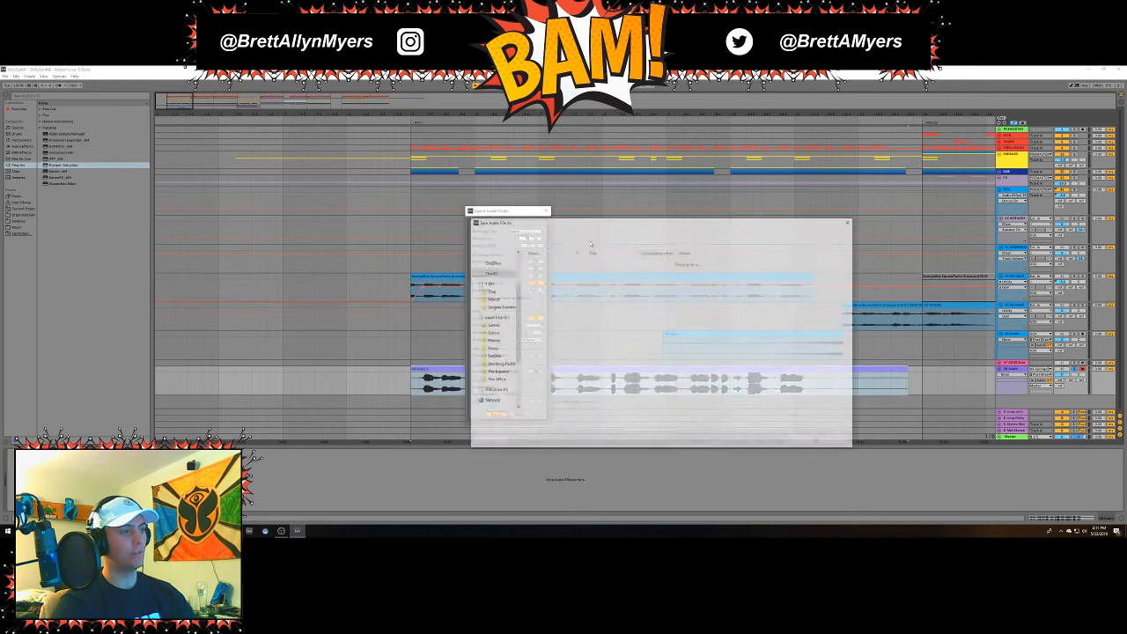
left_click(499, 290)
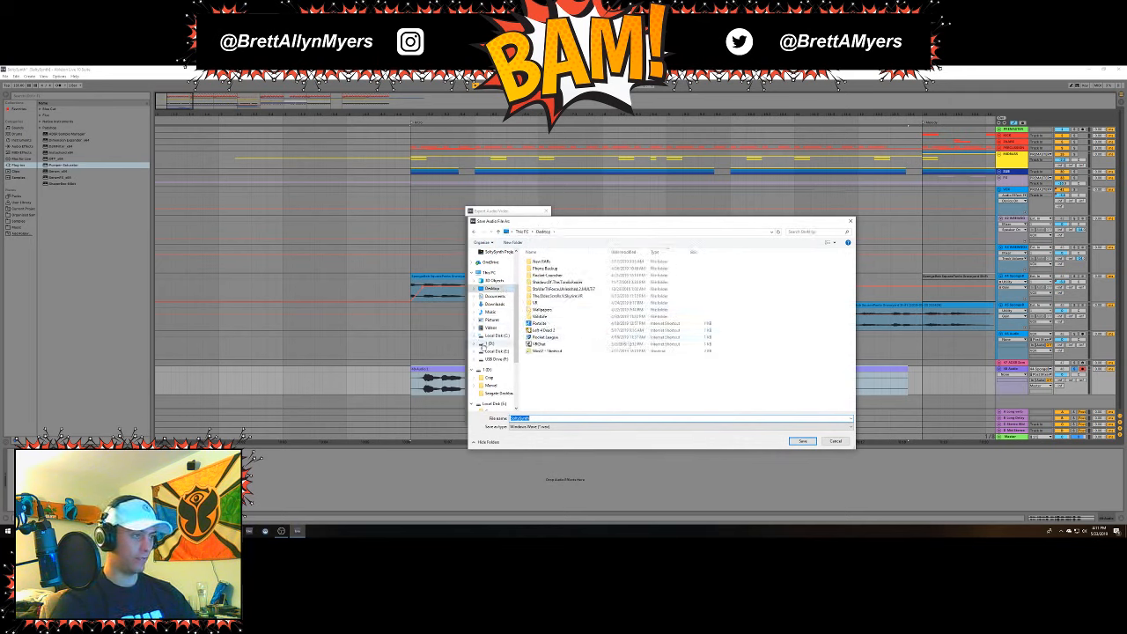
scroll(488, 361, "down", 2)
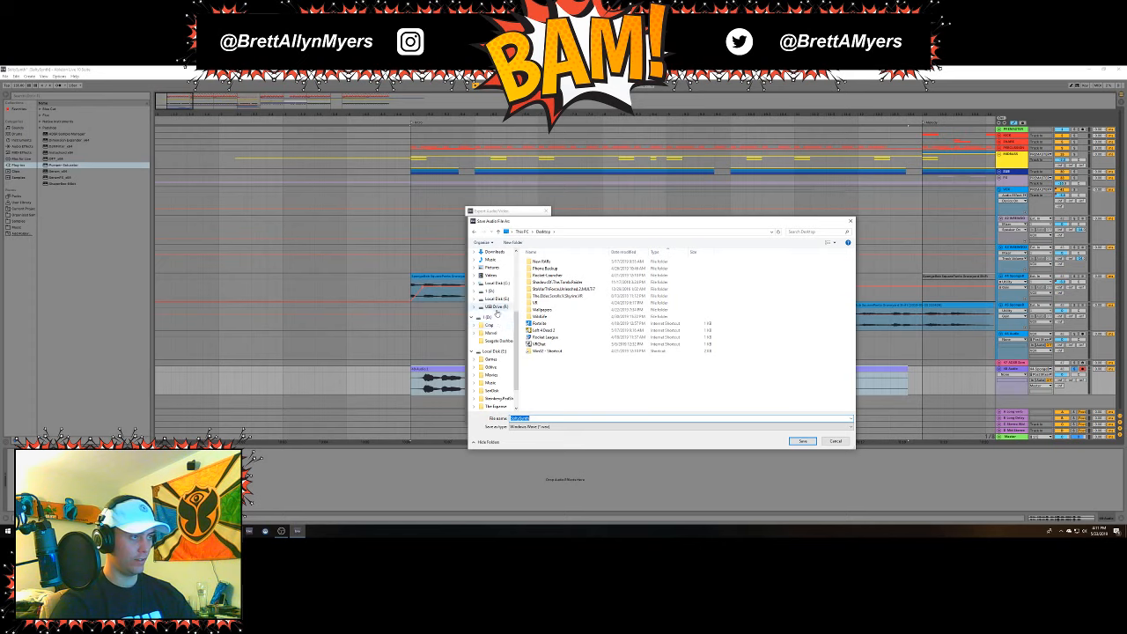
left_click(495, 307)
double_click(535, 418)
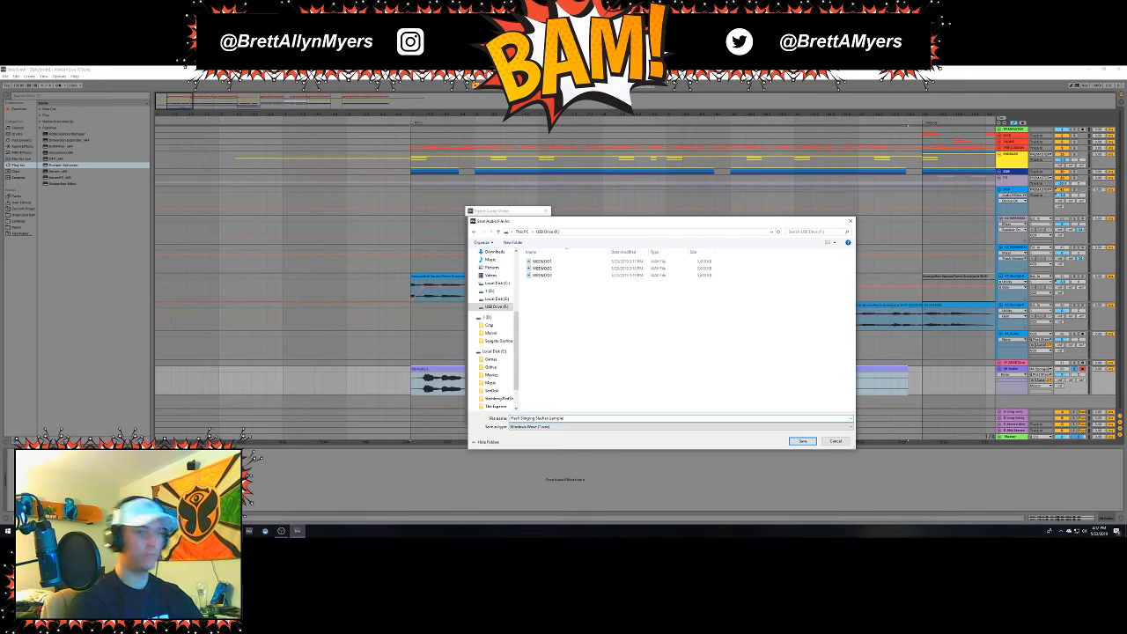
key("Return")
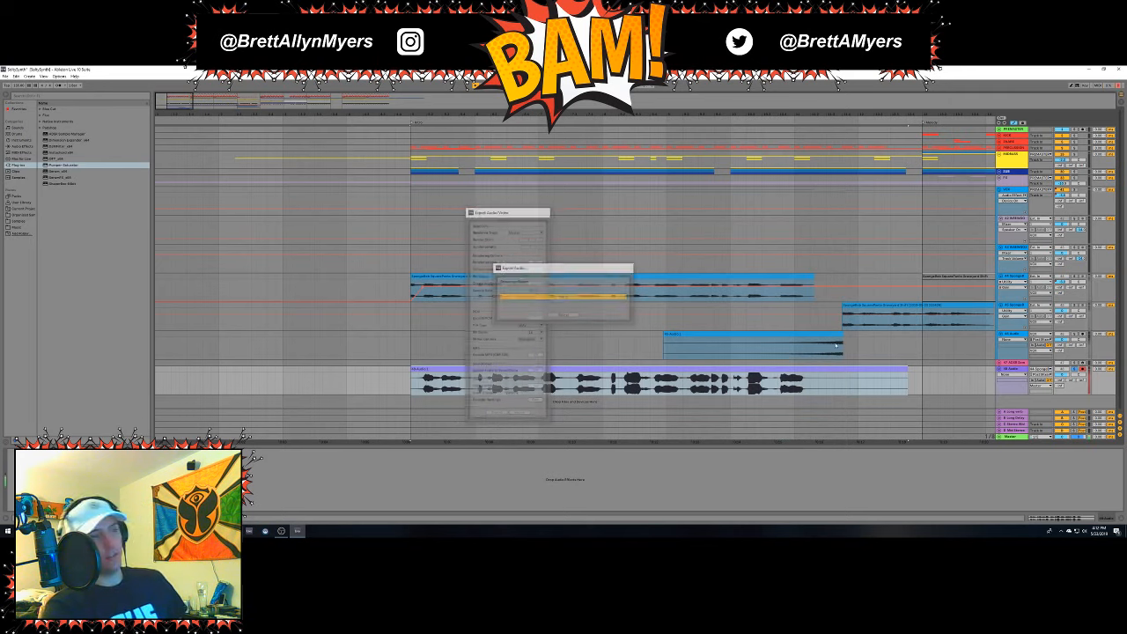
Delete the temporary recording track and play back the original intro vocal clip.
left_click(1022, 370)
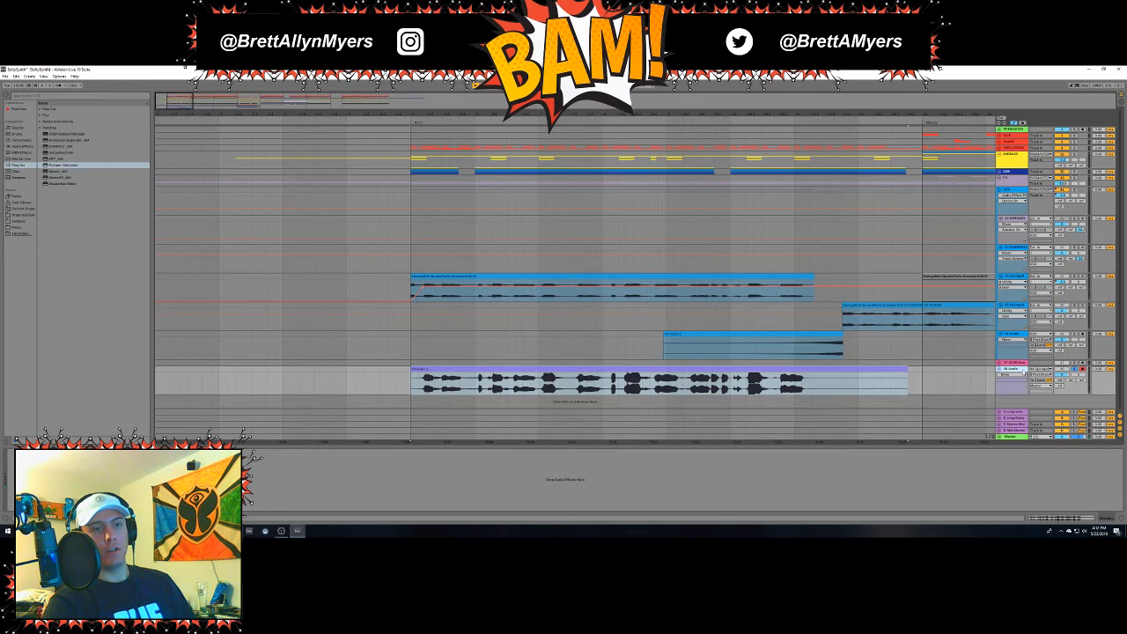
key("Delete")
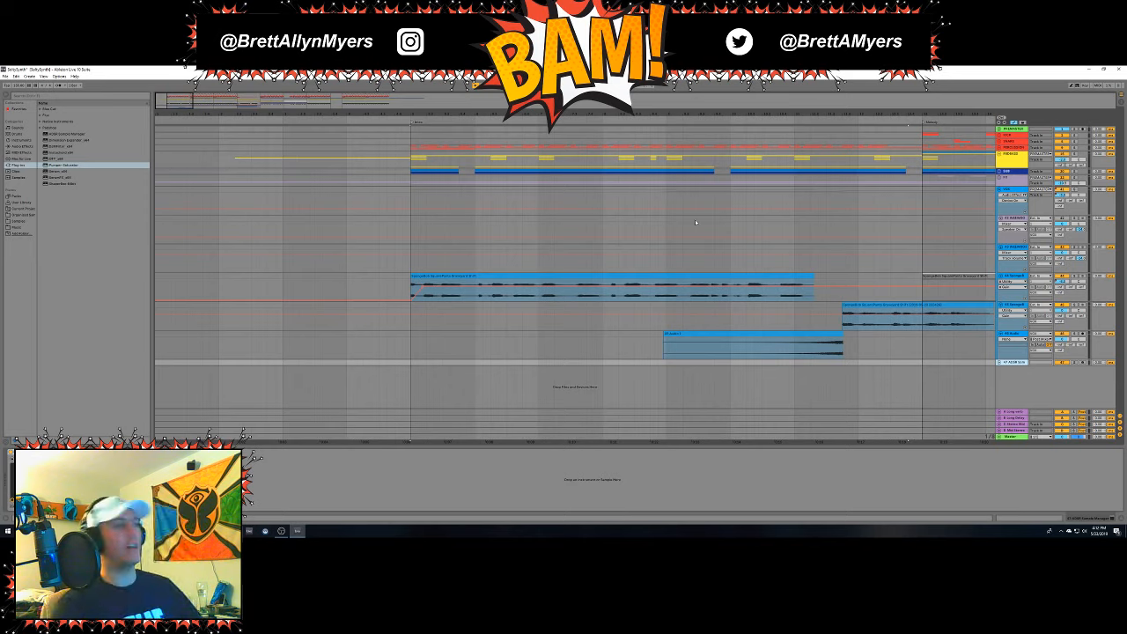
left_click(440, 280)
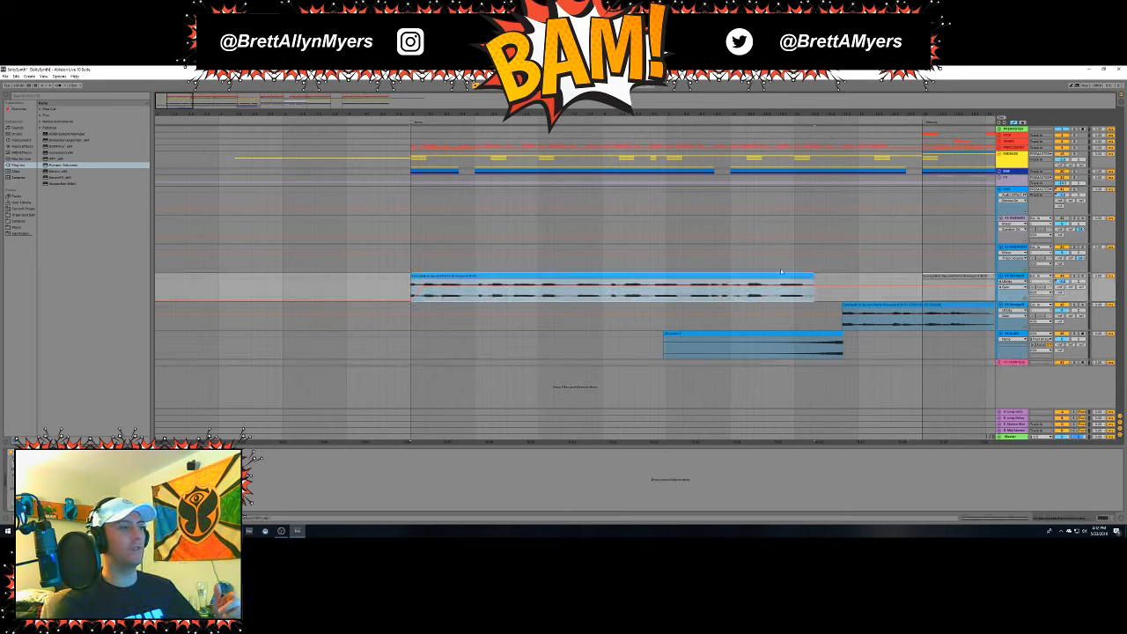
key("space")
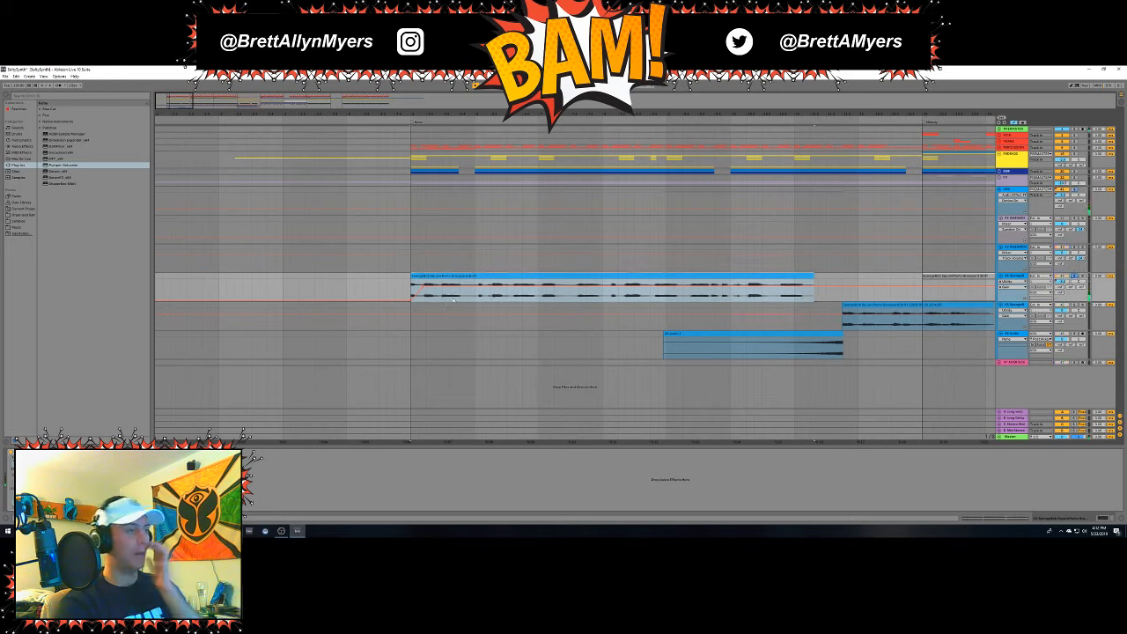
Hide the device view, play the arrangement from the Intro marker and fold the vocal group.
key("ctrl+alt+l")
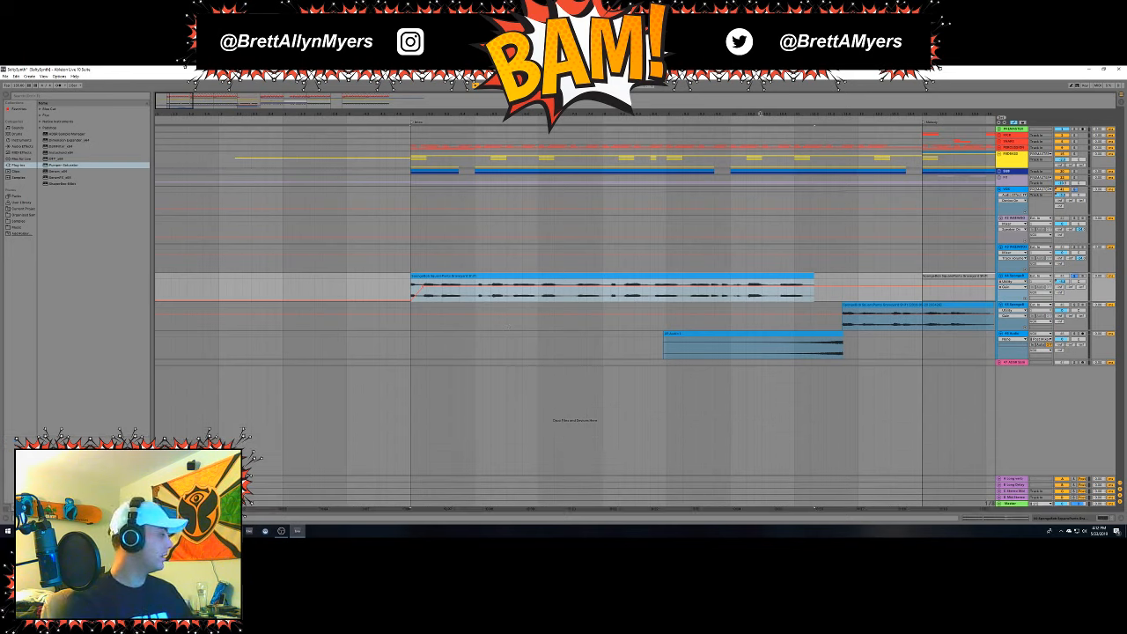
scroll(167, 173, "down", 7)
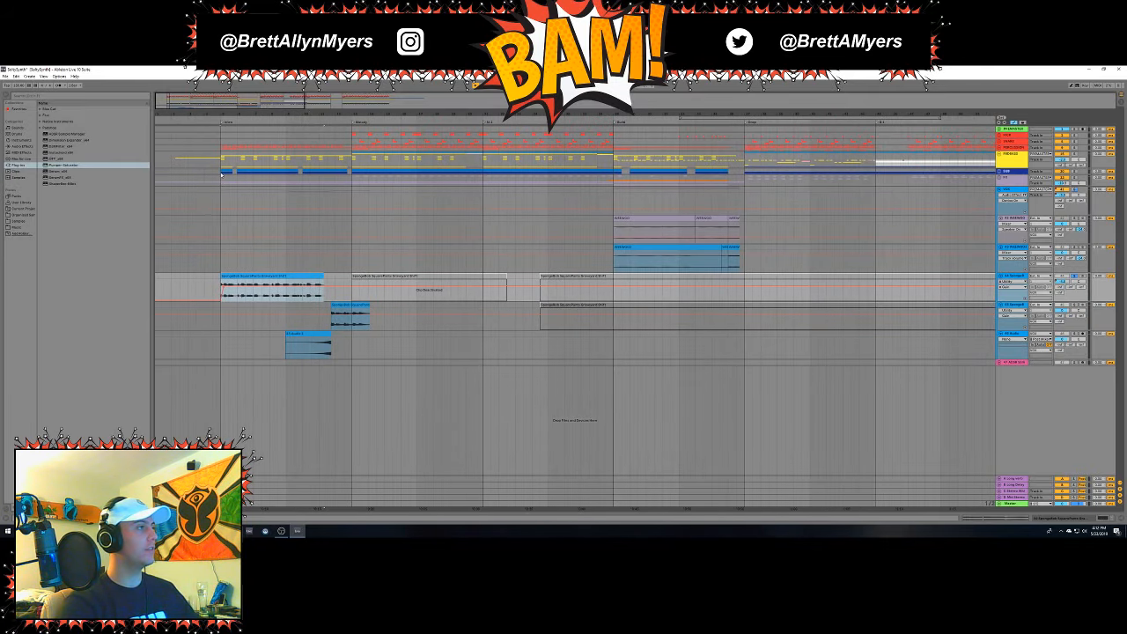
left_click(221, 203)
key("space")
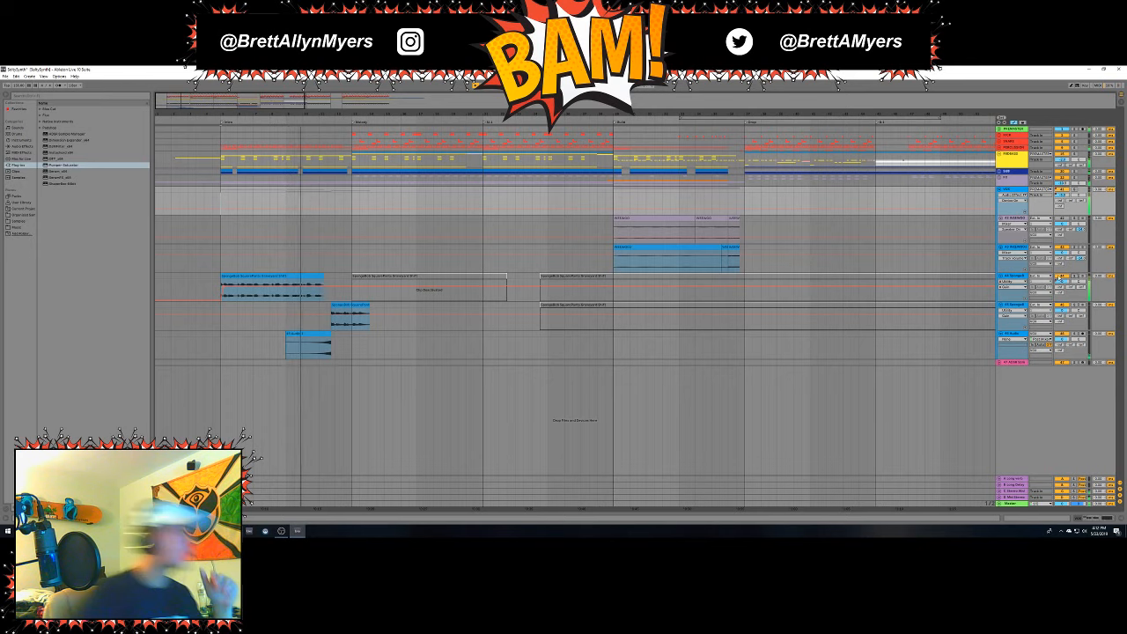
left_click(1000, 189)
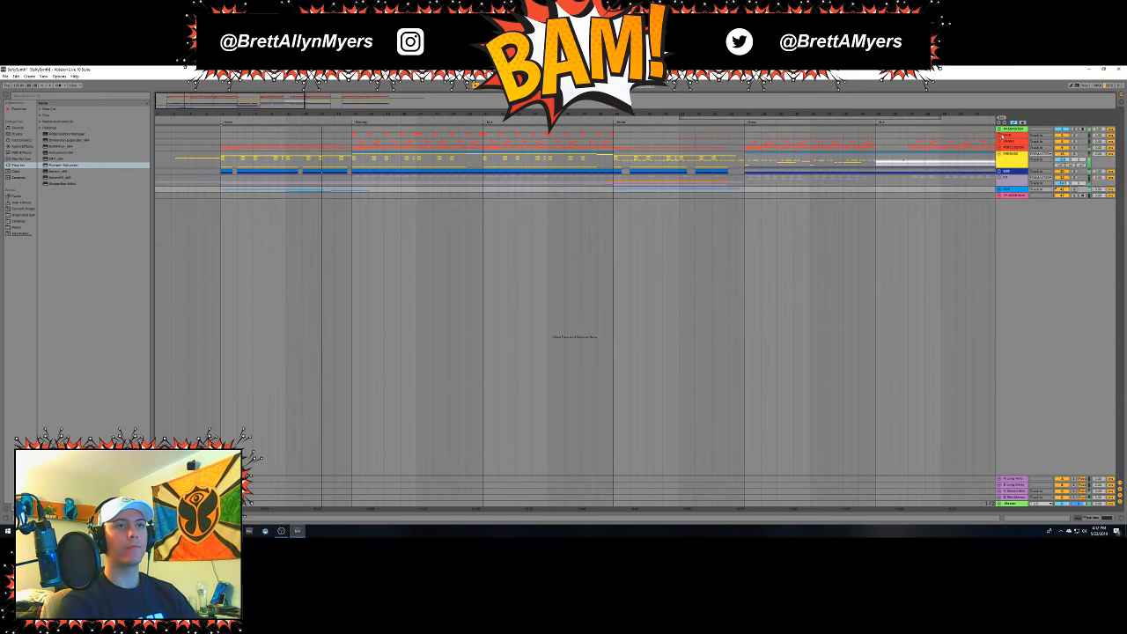
Unfold the drum group and delete the extra hits before every second main hit in the intro's opening bars on both layered drum tracks.
left_click(1000, 148)
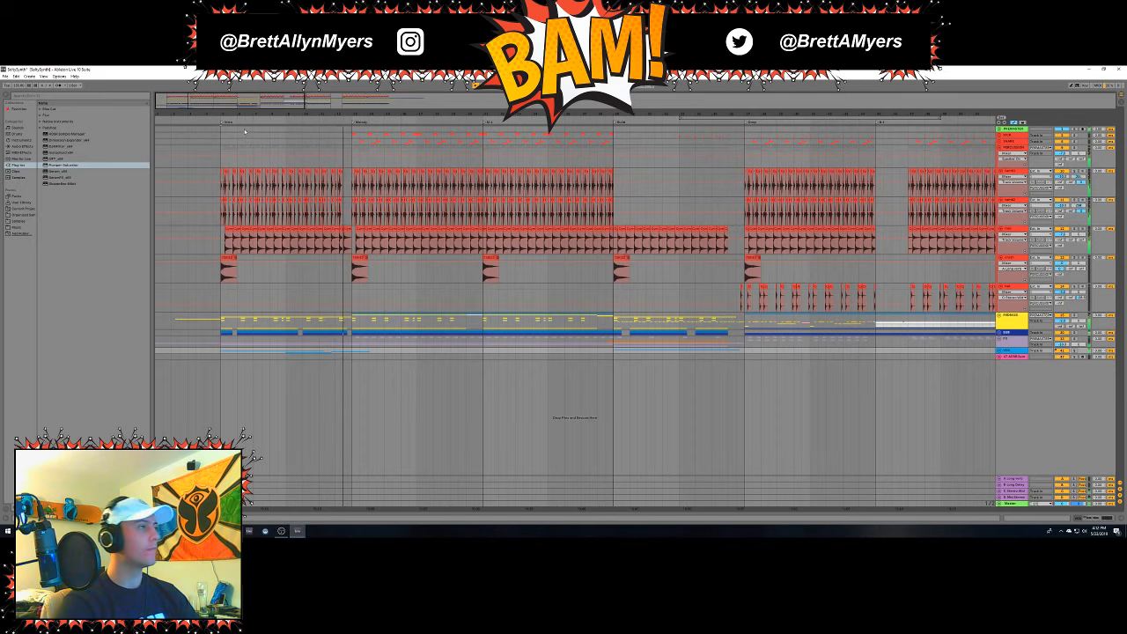
left_click_drag(248, 114, 459, 240)
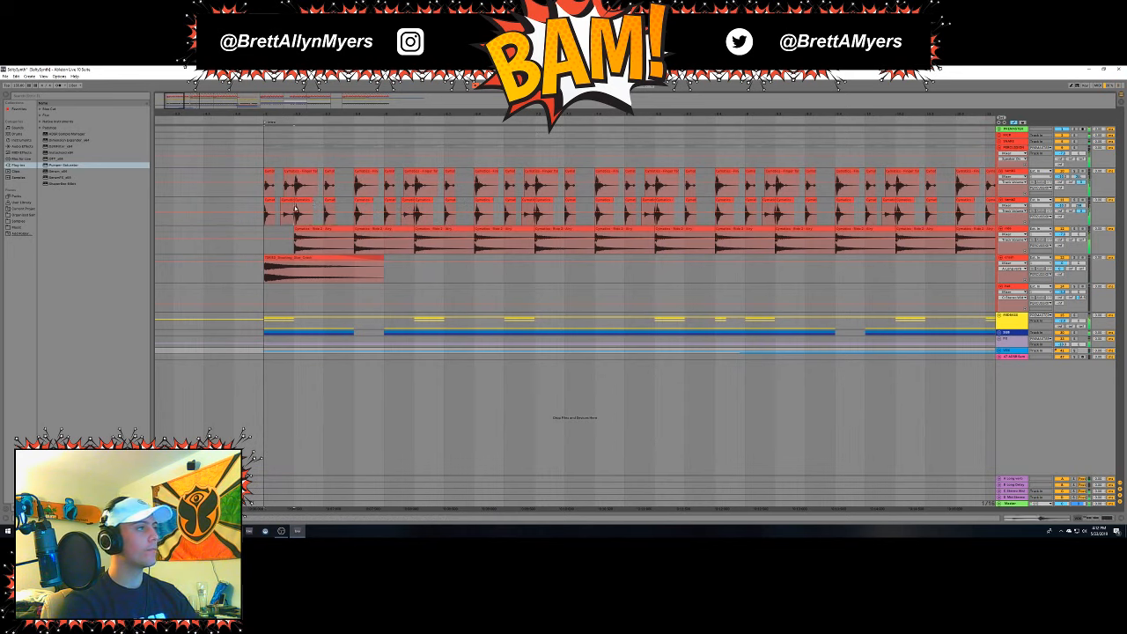
left_click(280, 173)
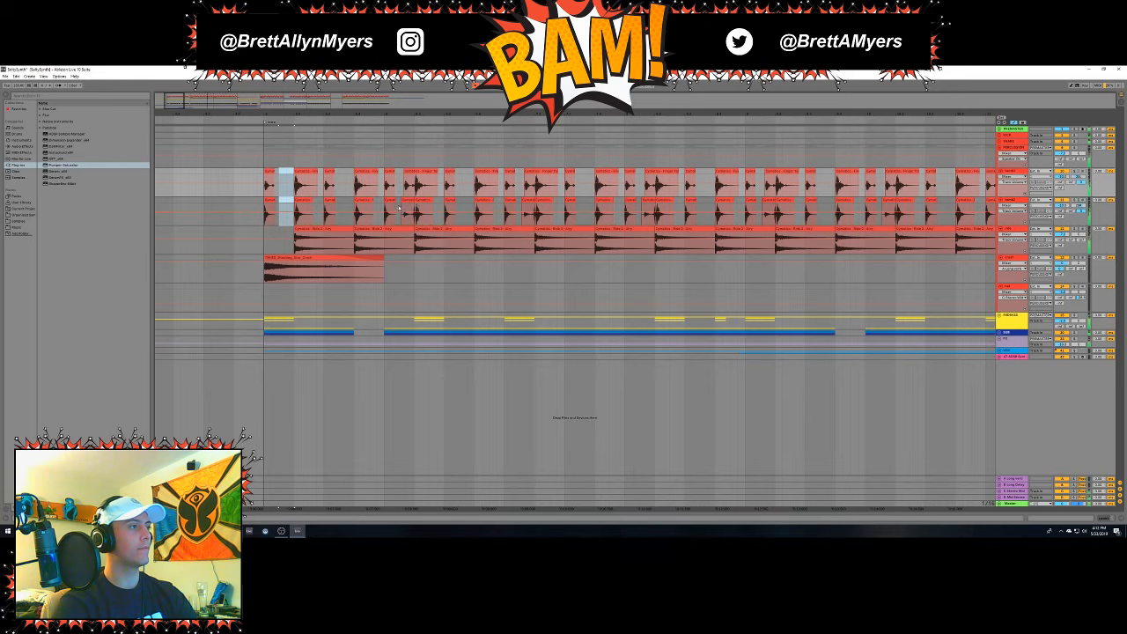
left_click_drag(399, 208, 405, 185)
key("Delete")
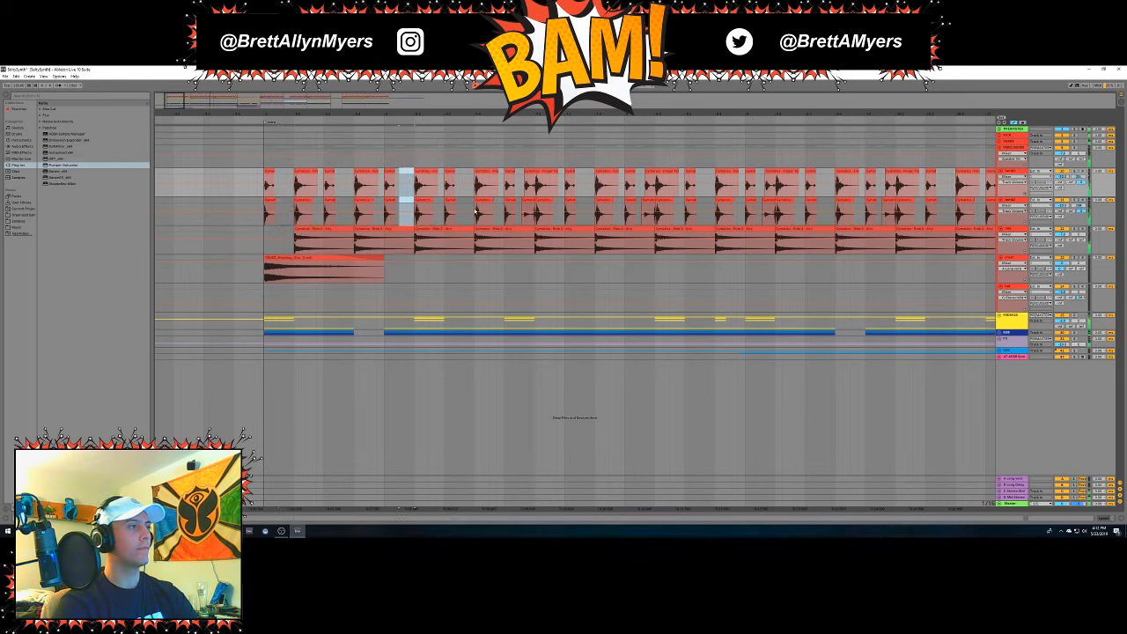
left_click_drag(521, 211, 529, 180)
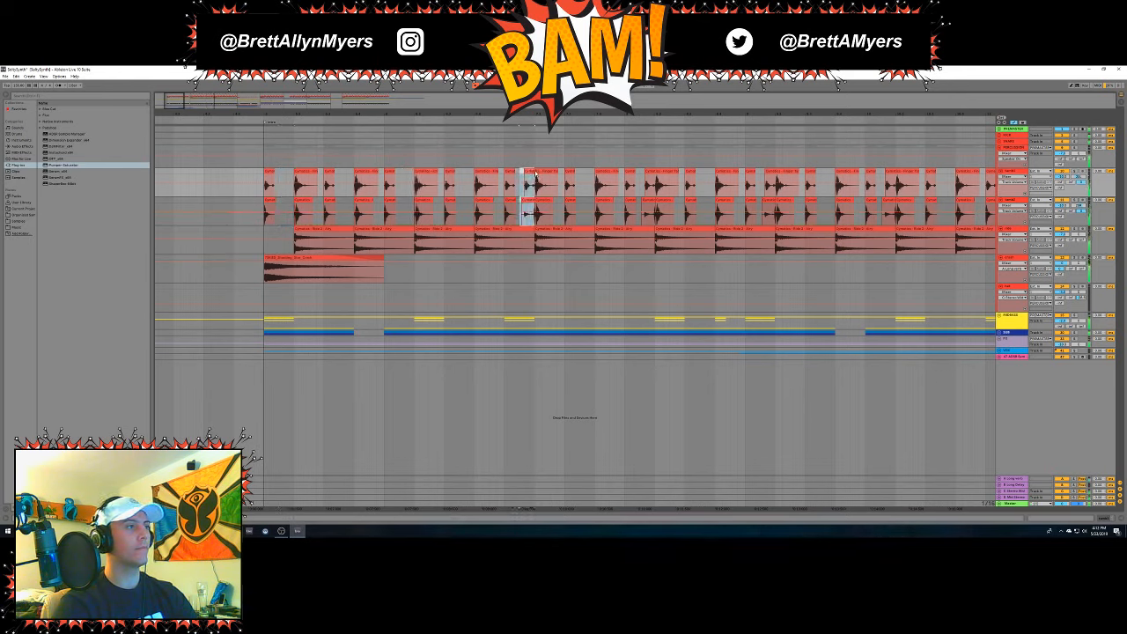
key("Delete")
Delete the remaining intro clips on the two layered drum tracks, from after the edited opening bars to the gap before the Melody marker.
left_click_drag(652, 111, 302, 88)
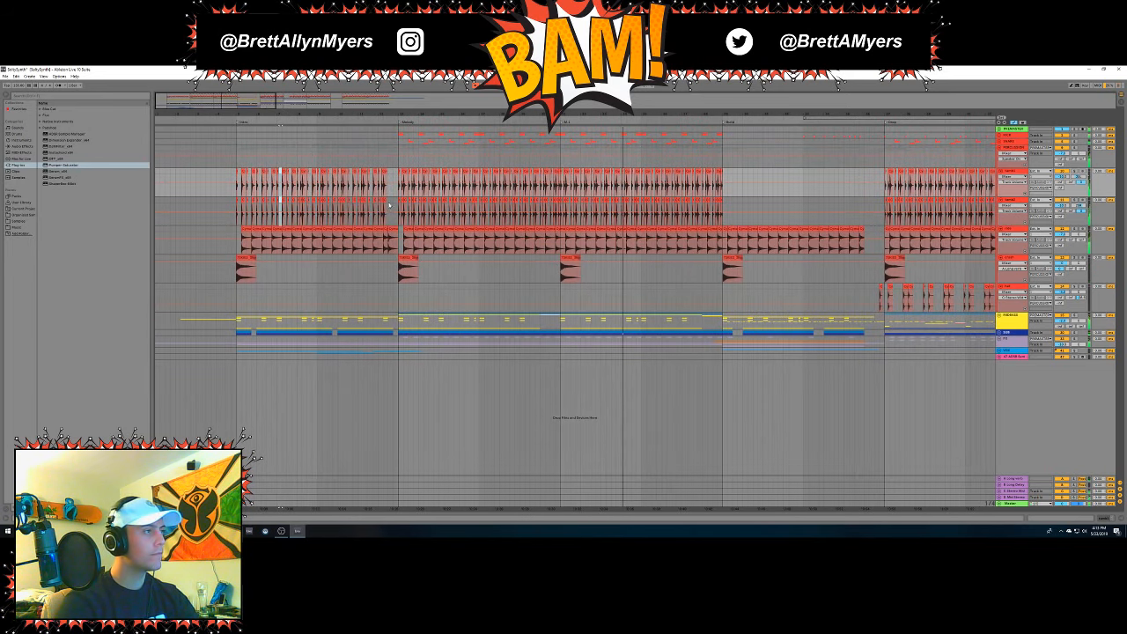
left_click_drag(389, 181, 301, 212)
left_click_drag(275, 176, 387, 221)
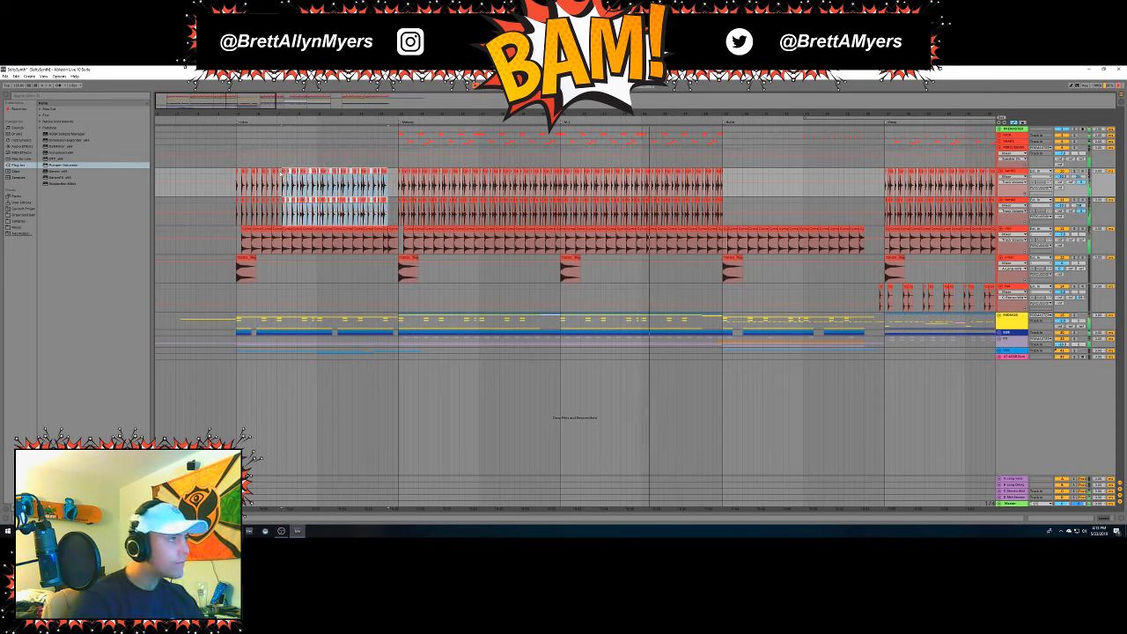
key("Delete")
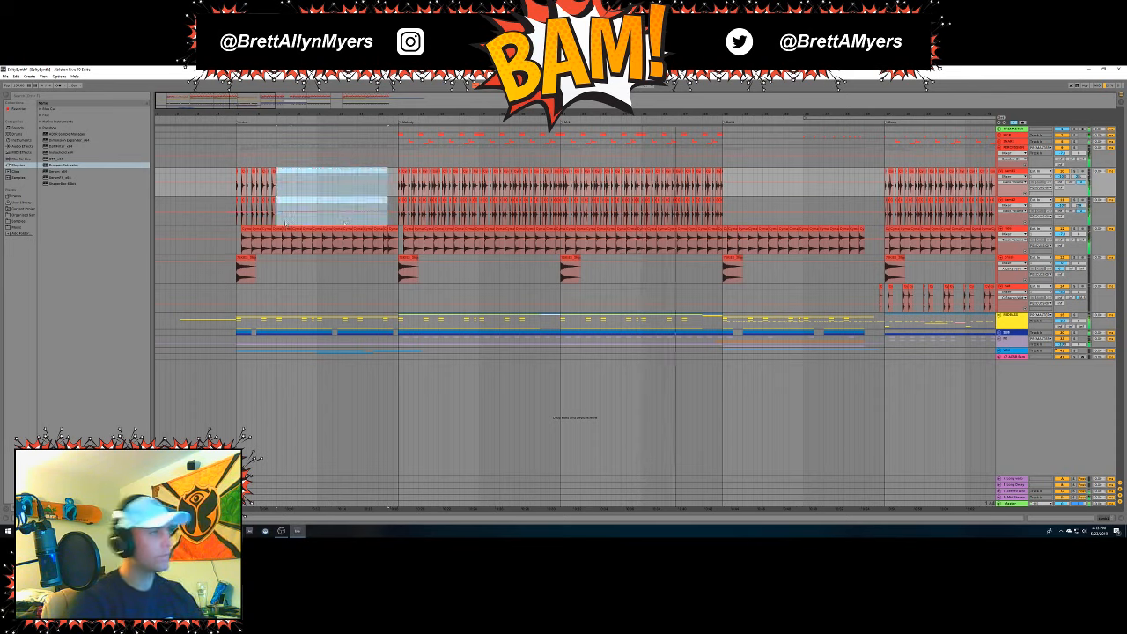
Duplicate the edited opening bars of the two layered drum tracks twice along the intro.
left_click_drag(275, 224, 236, 202)
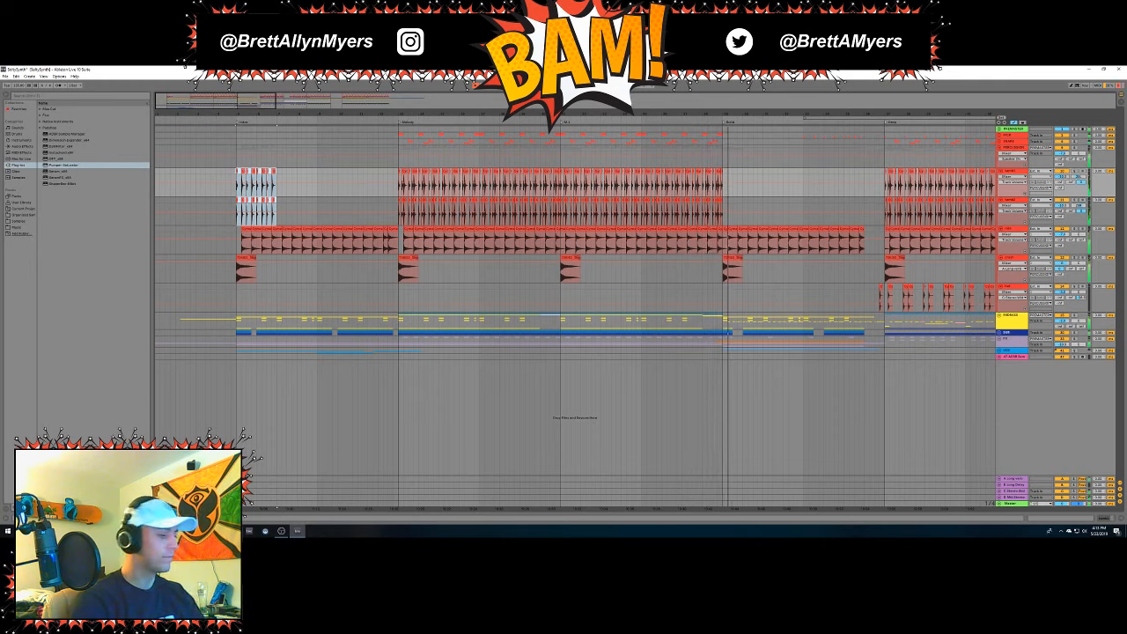
key("ctrl+d")
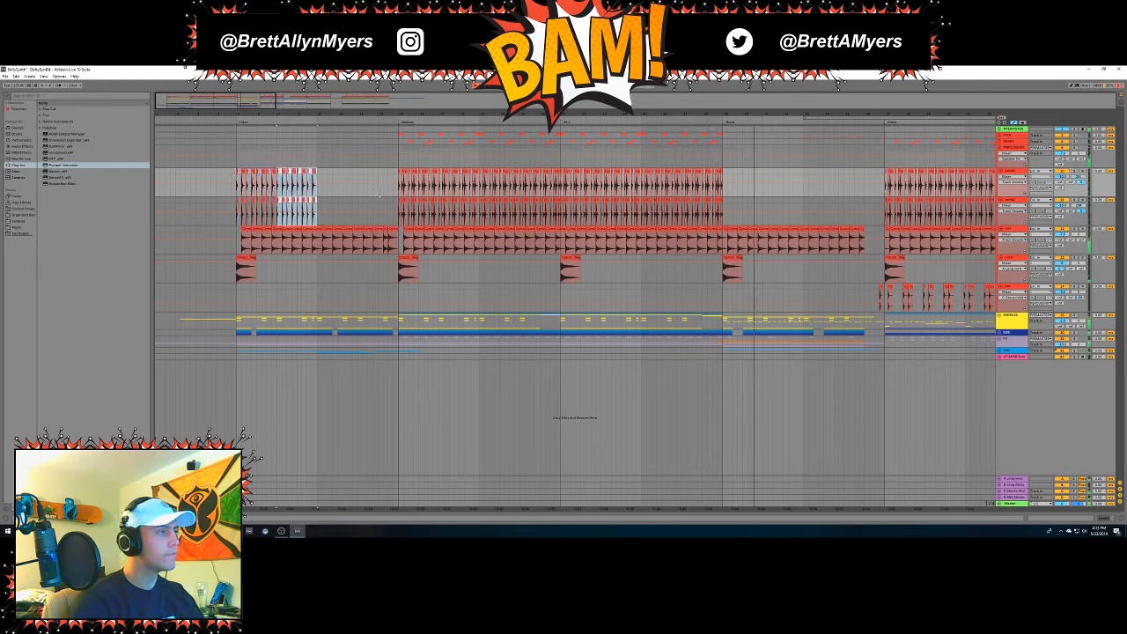
key("ctrl+d")
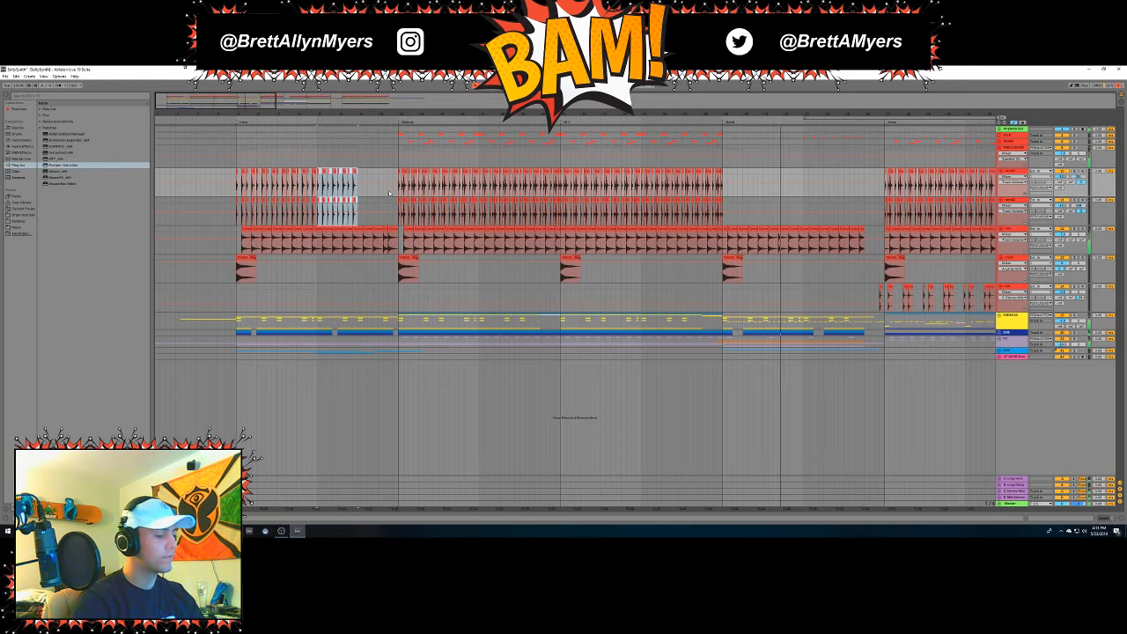
Undo the drum pattern's duplications and the clip deletion before them, and redo these edits.
key("ctrl+z")
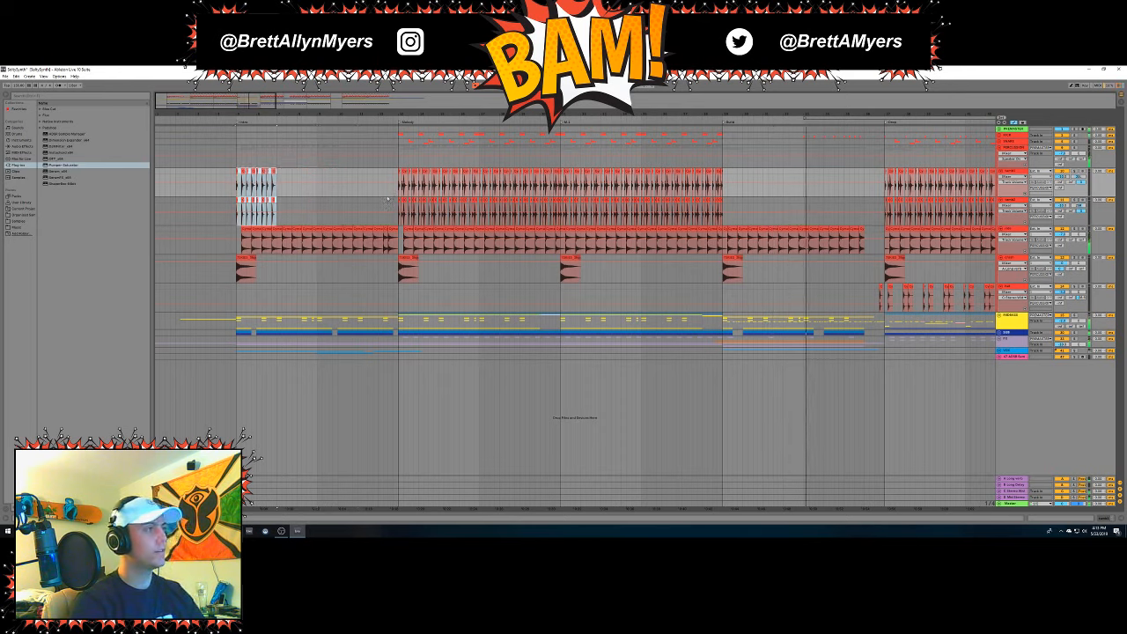
left_click(387, 199, "shift")
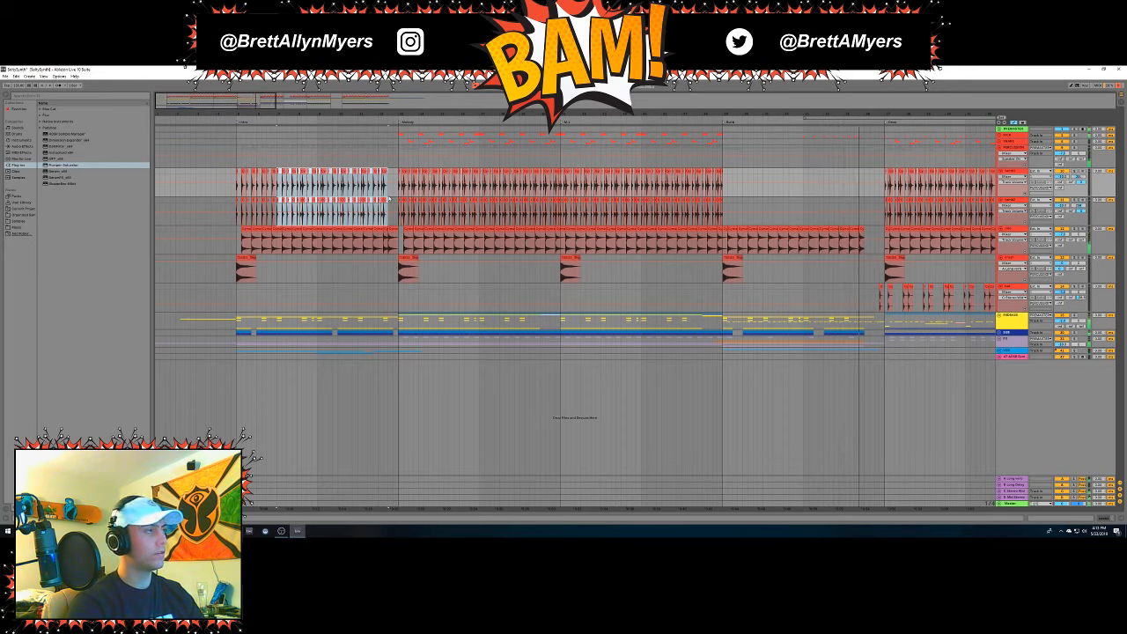
left_click(15, 76)
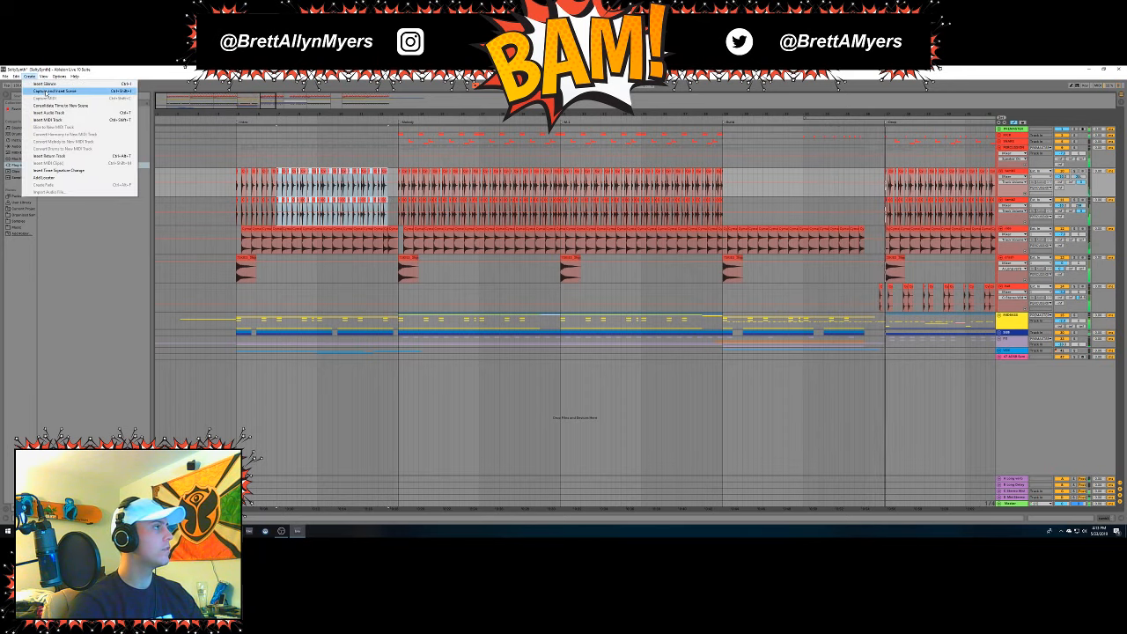
mouse_move(29, 76)
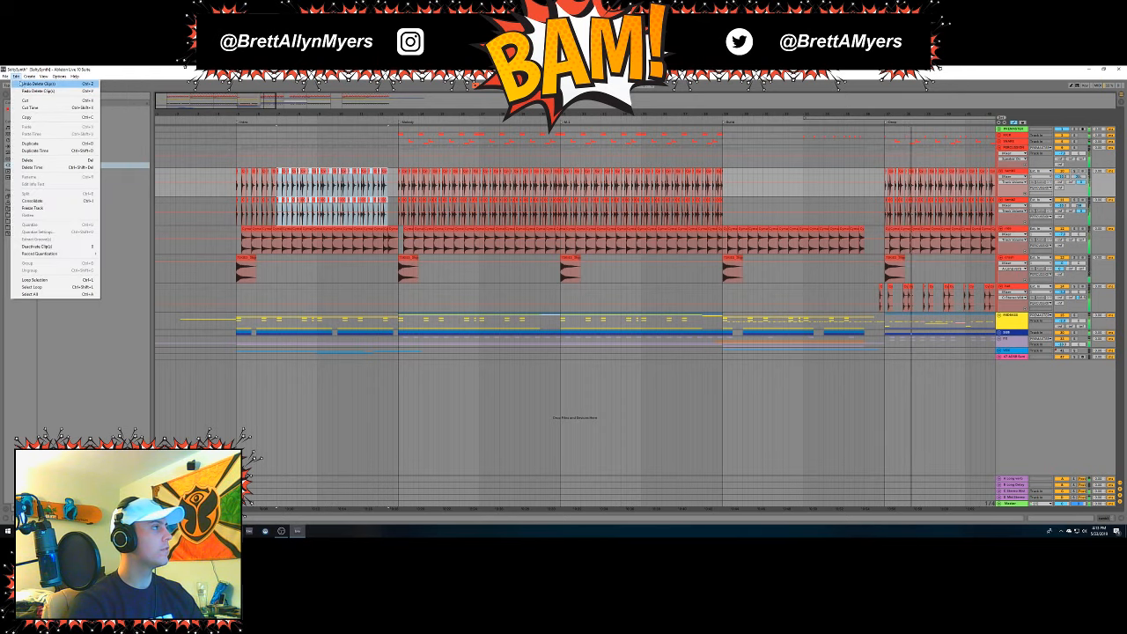
left_click(26, 91)
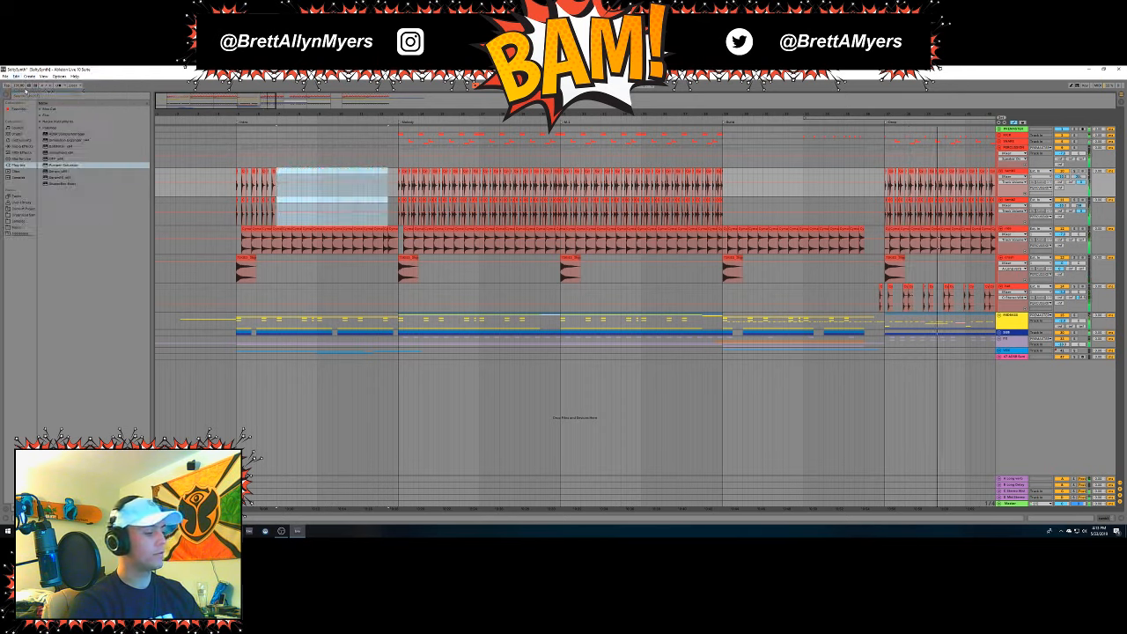
key("ctrl+z")
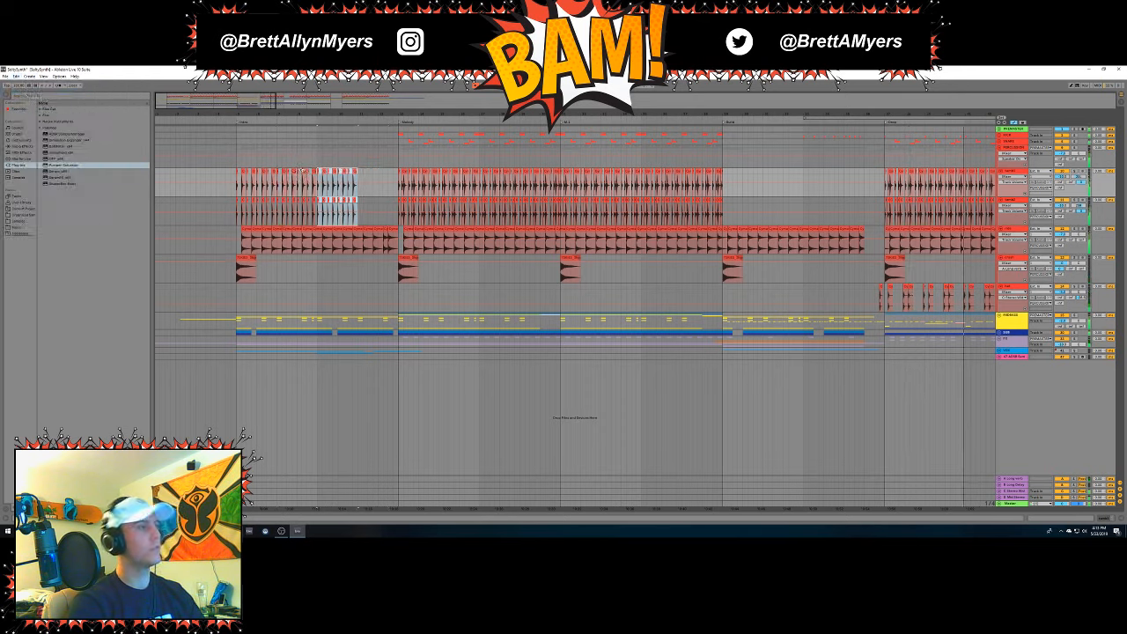
Duplicate the drum pattern once more up to the Melody marker and delete its final hits to leave a short gap.
key("ctrl+d")
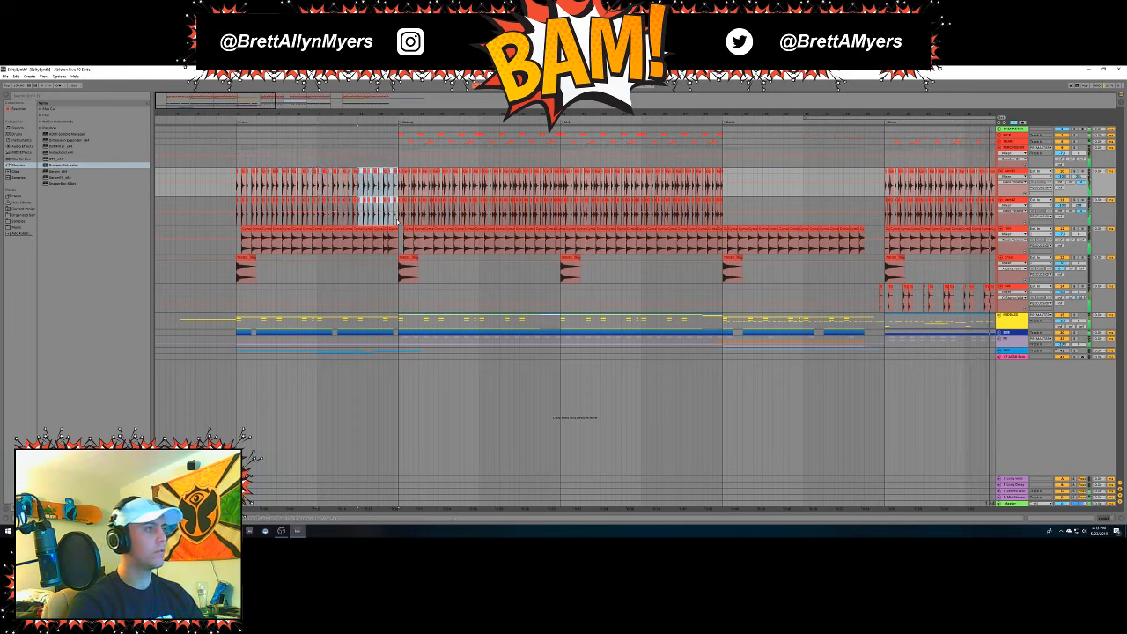
left_click_drag(384, 190, 398, 211)
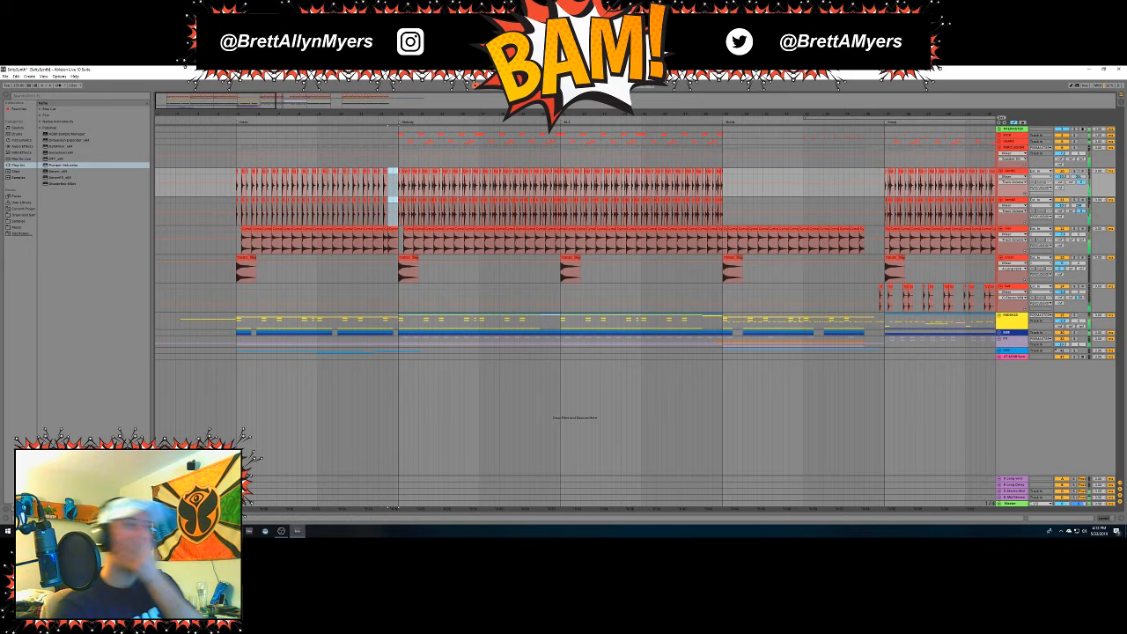
Look over the whole arrangement and unfold the purple FX group and the yellow melody group.
scroll(576, 308, "right", 10)
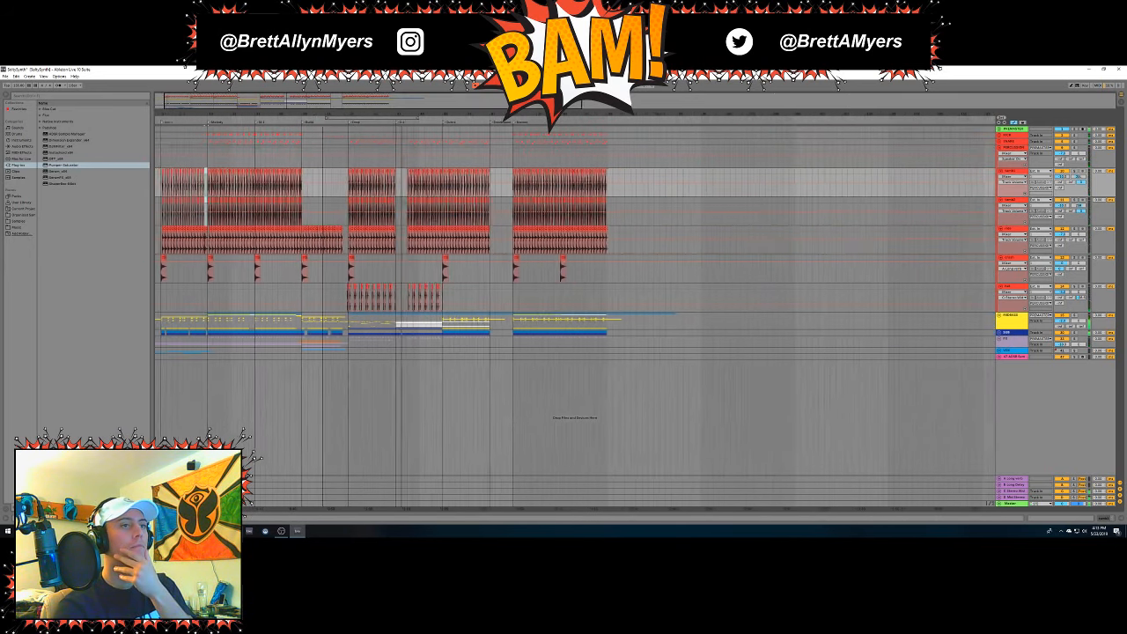
scroll(352, 220, "up", 1)
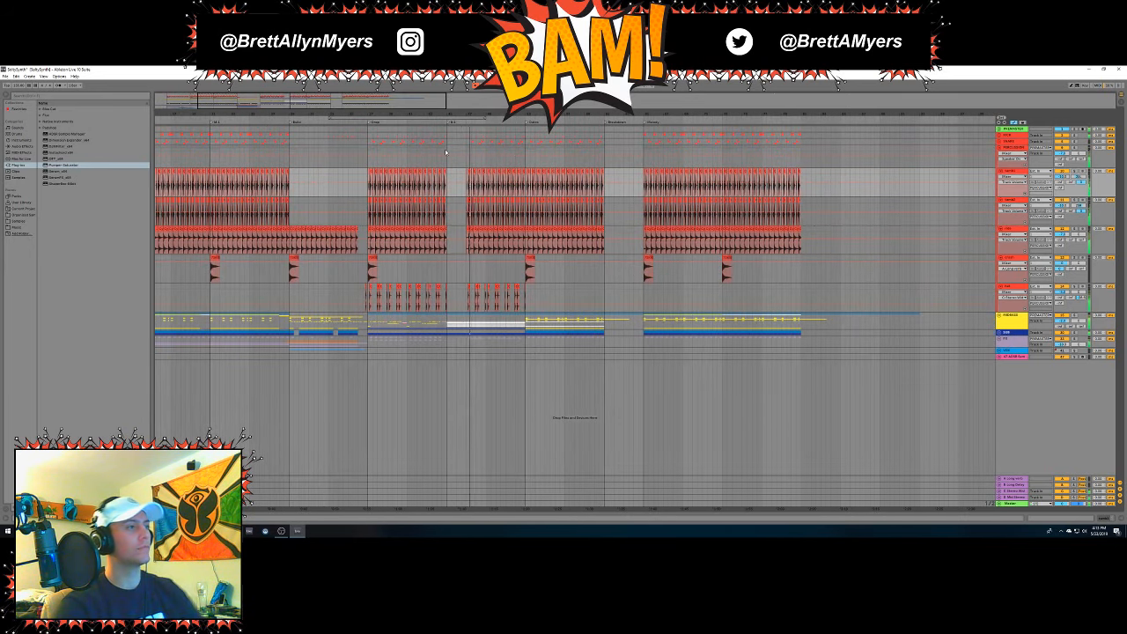
scroll(553, 183, "right", 10)
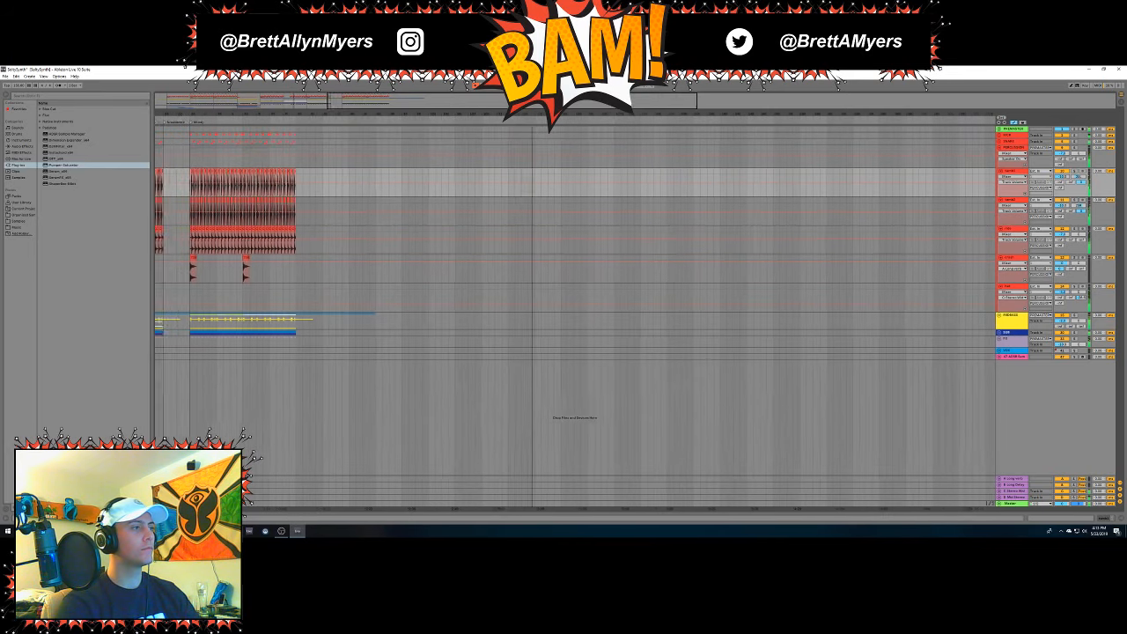
scroll(553, 264, "left", 10)
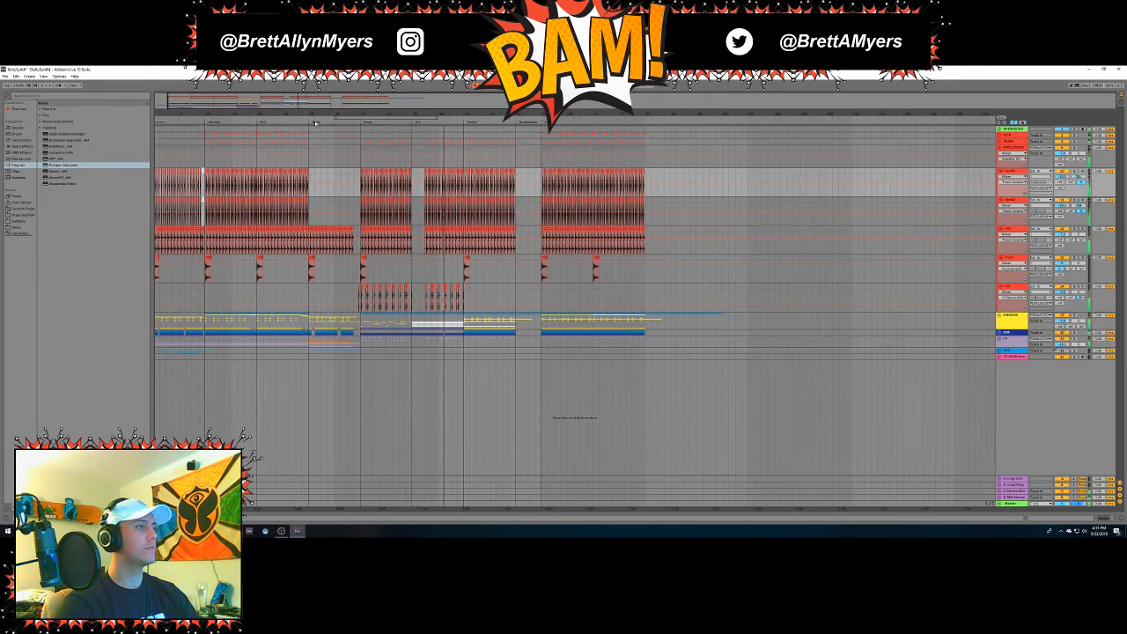
scroll(573, 264, "left", 1)
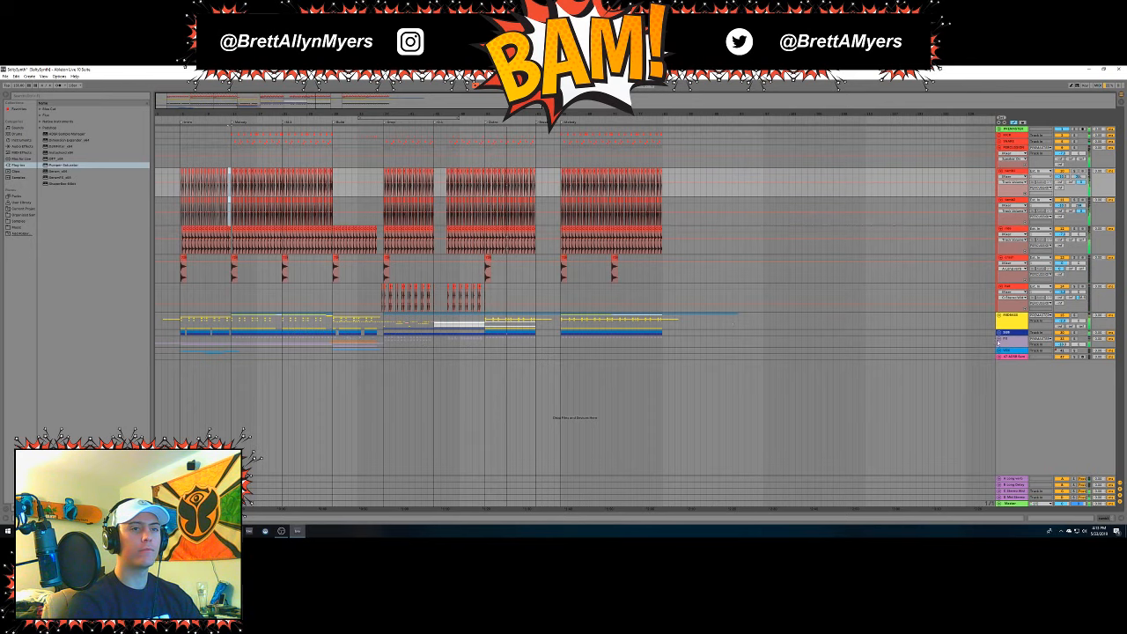
left_click(999, 339)
scroll(855, 335, "down", 3)
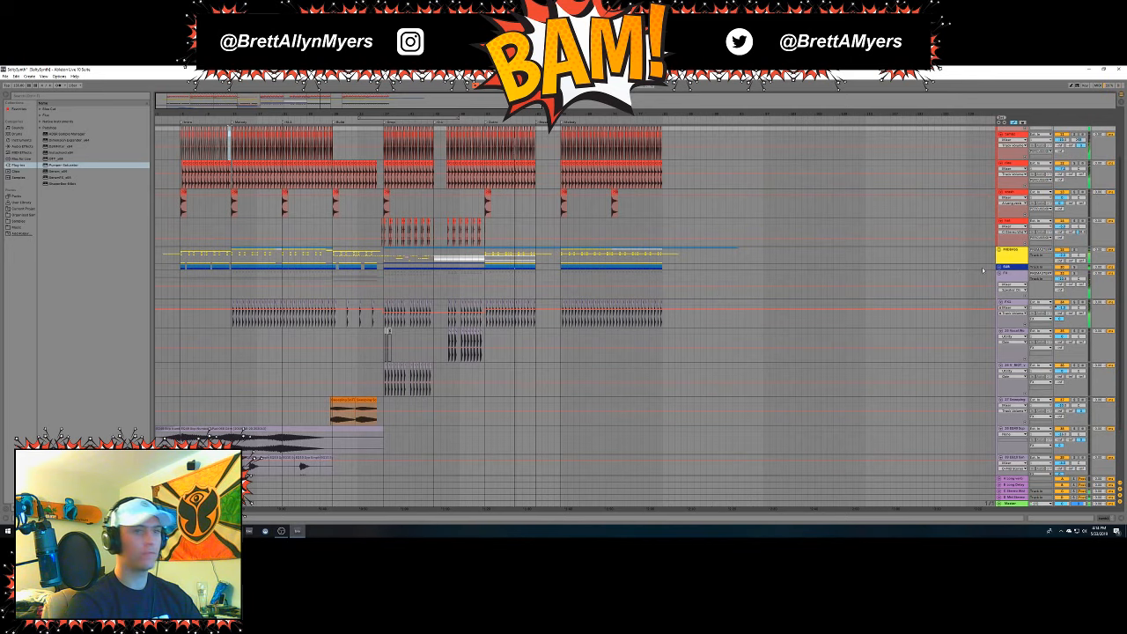
left_click(1000, 250)
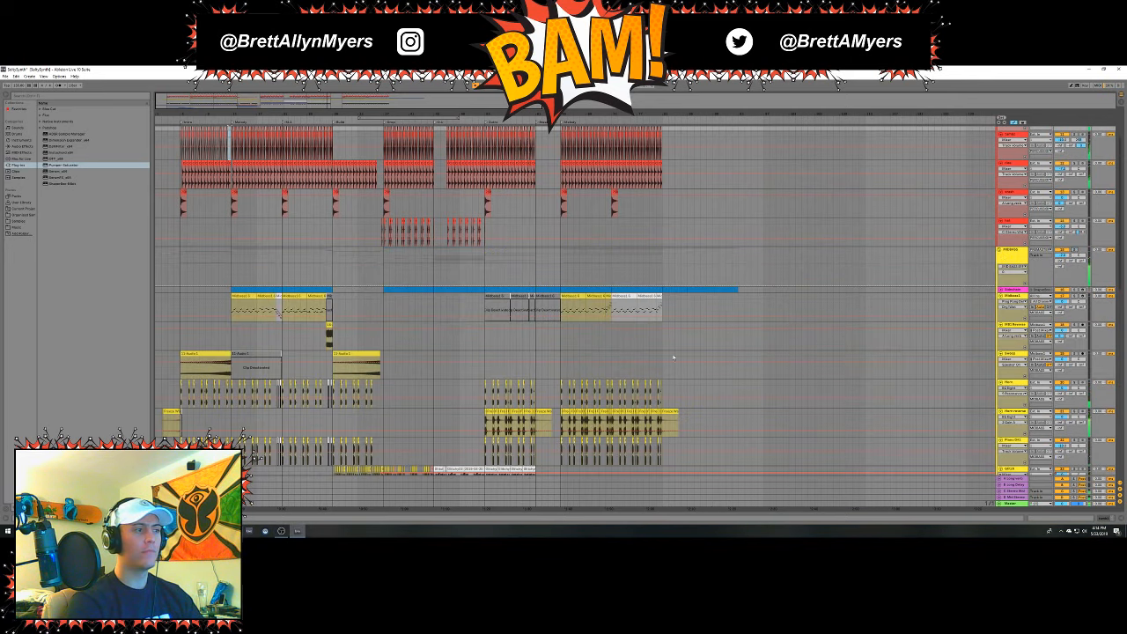
Delete all clips after the intro on the yellow track between the two chopped tracks, and briefly play the section where they started.
scroll(617, 366, "down", 2)
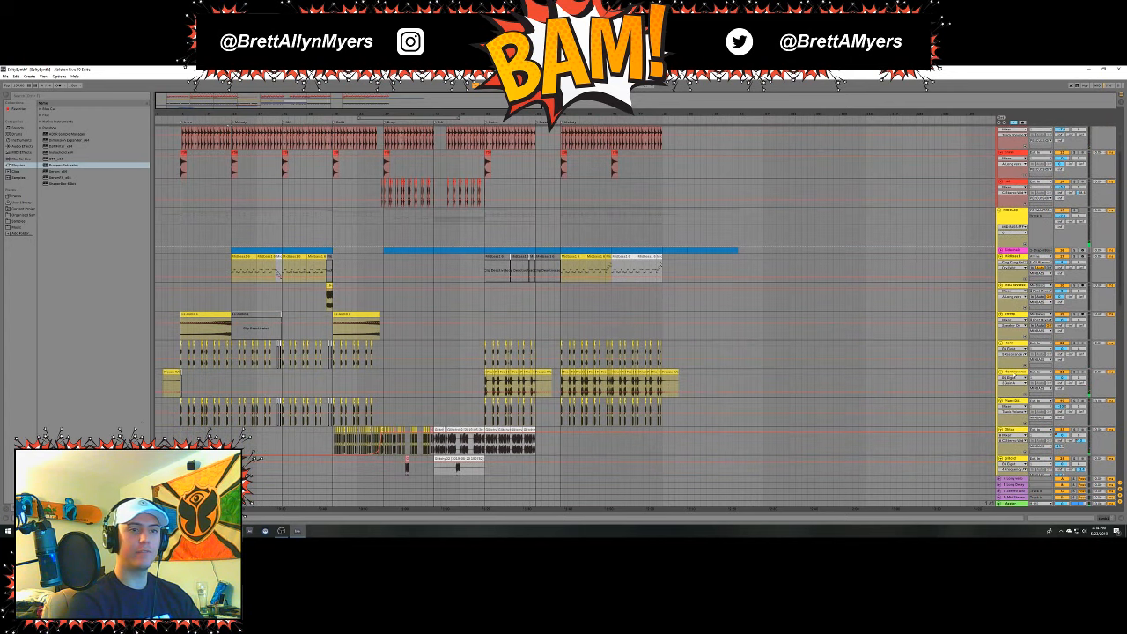
left_click_drag(466, 385, 749, 372)
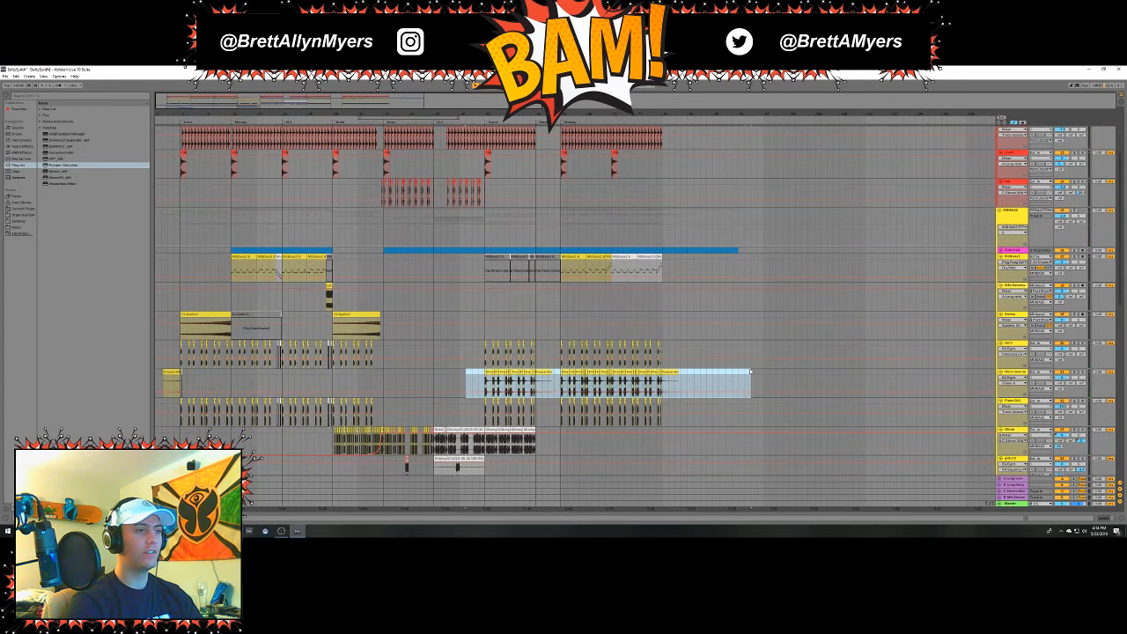
key("Delete")
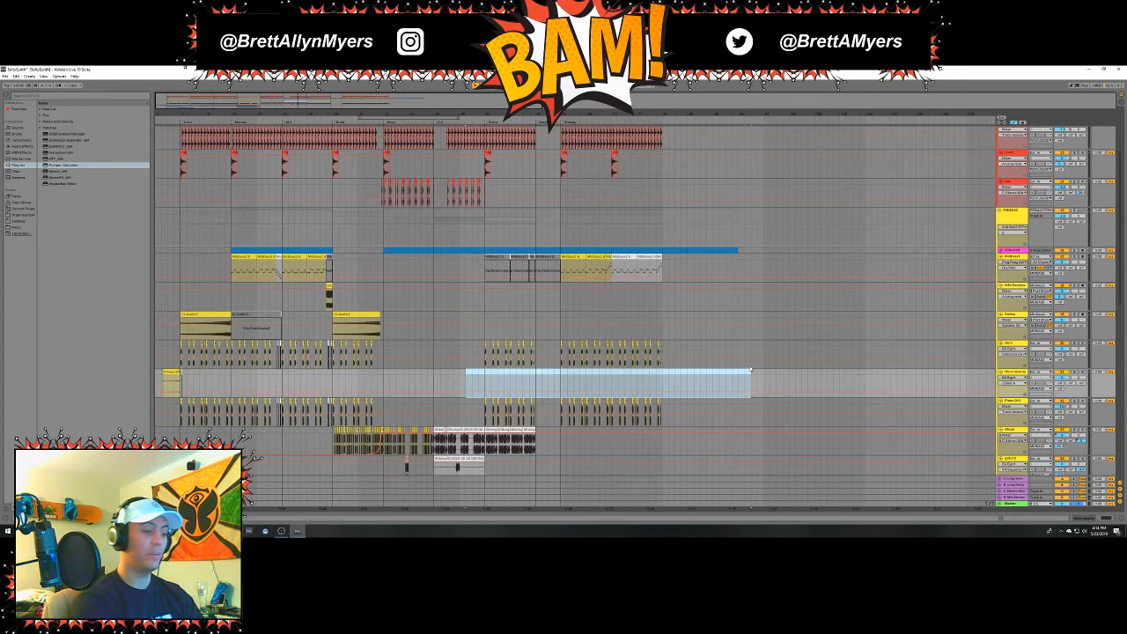
left_click(485, 377)
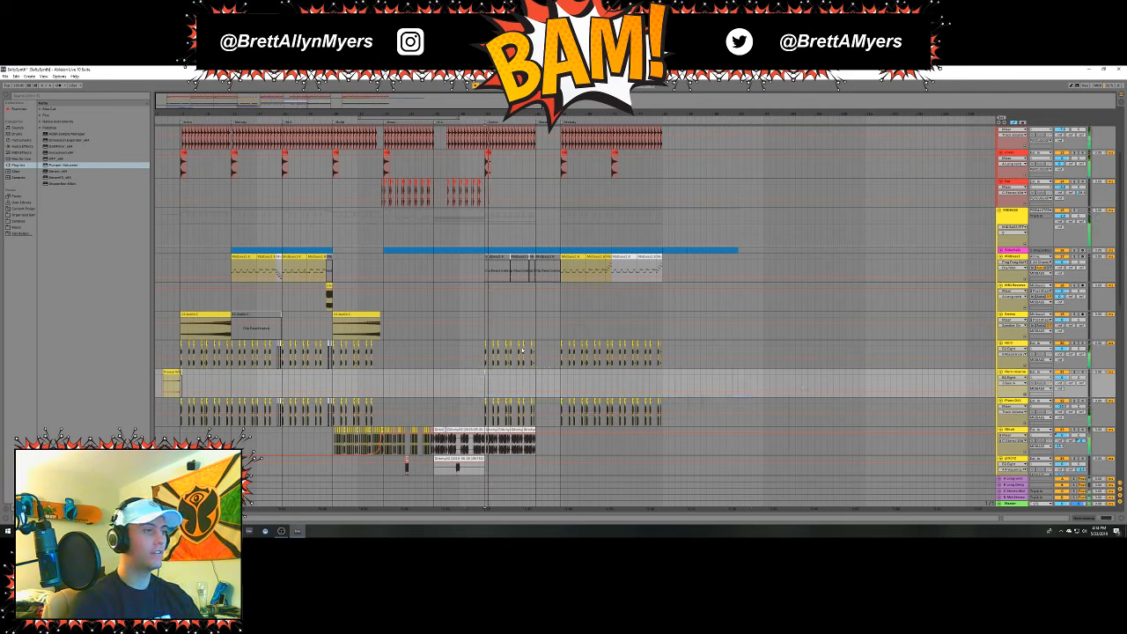
key("space")
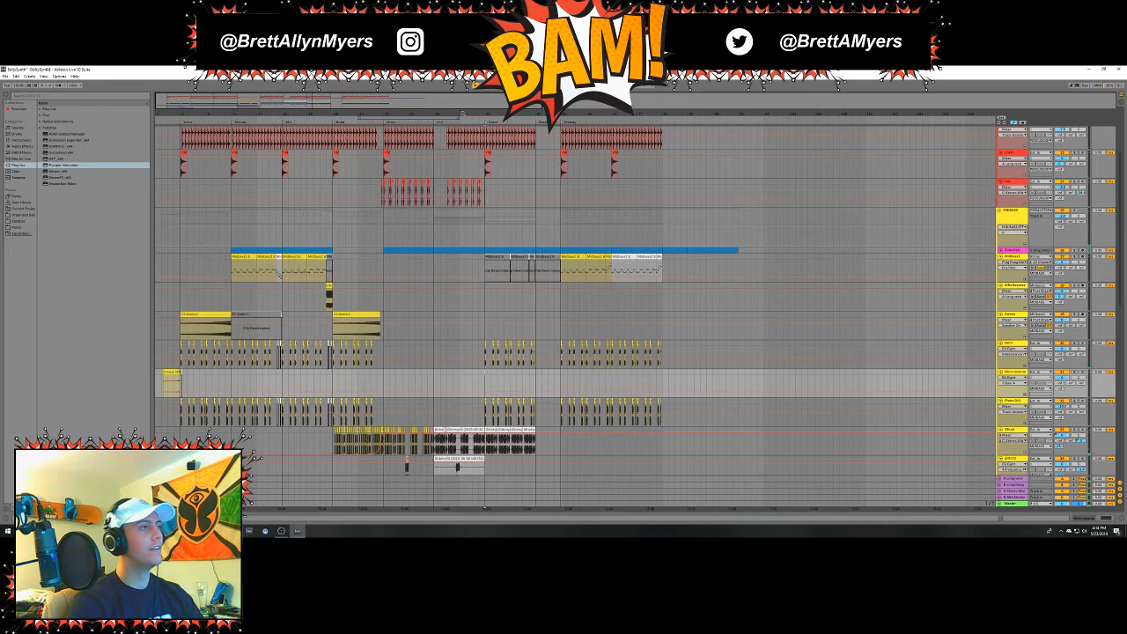
Return to the intro and place the insert marker at the Melody marker on the upper layered drum track.
left_click_drag(463, 114, 447, 114)
scroll(211, 159, "up", 5)
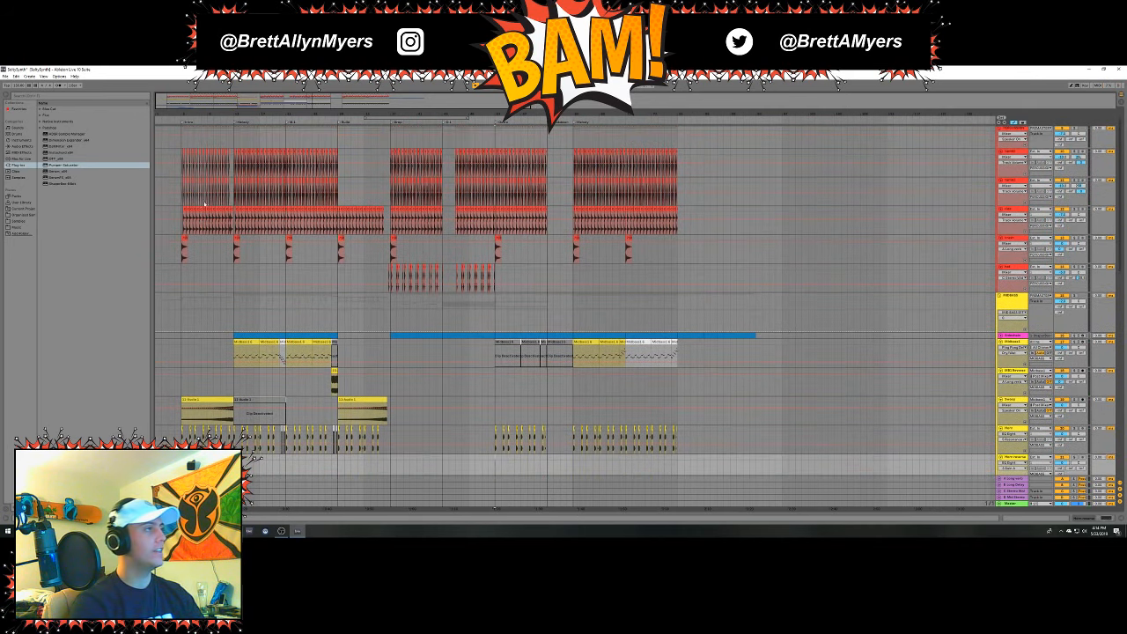
scroll(211, 159, "up", 3)
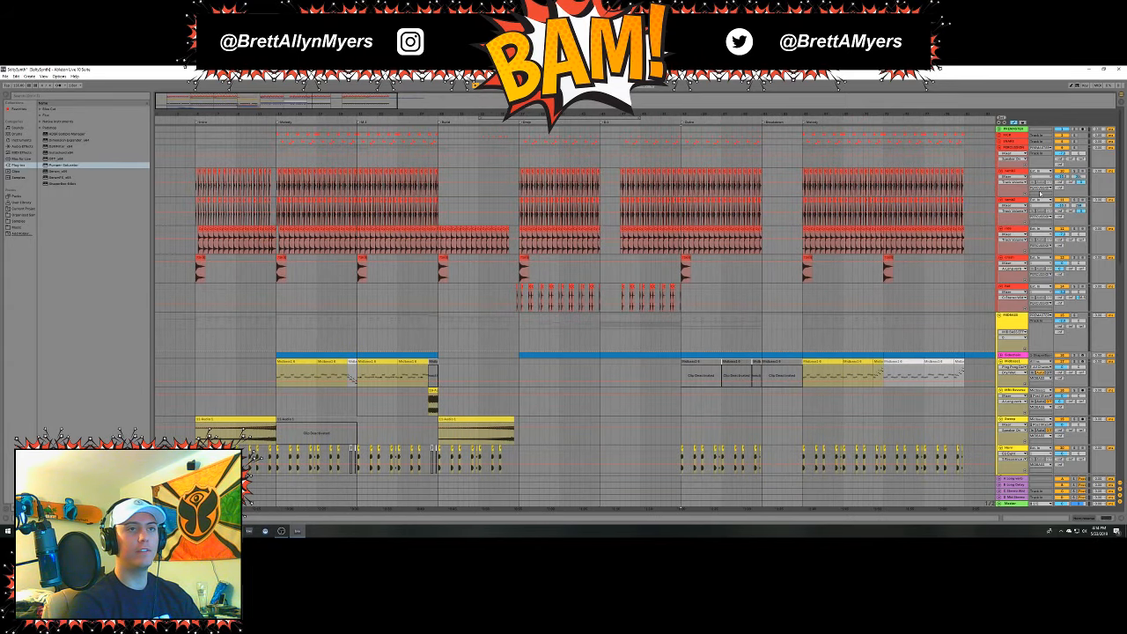
scroll(211, 158, "up", 3)
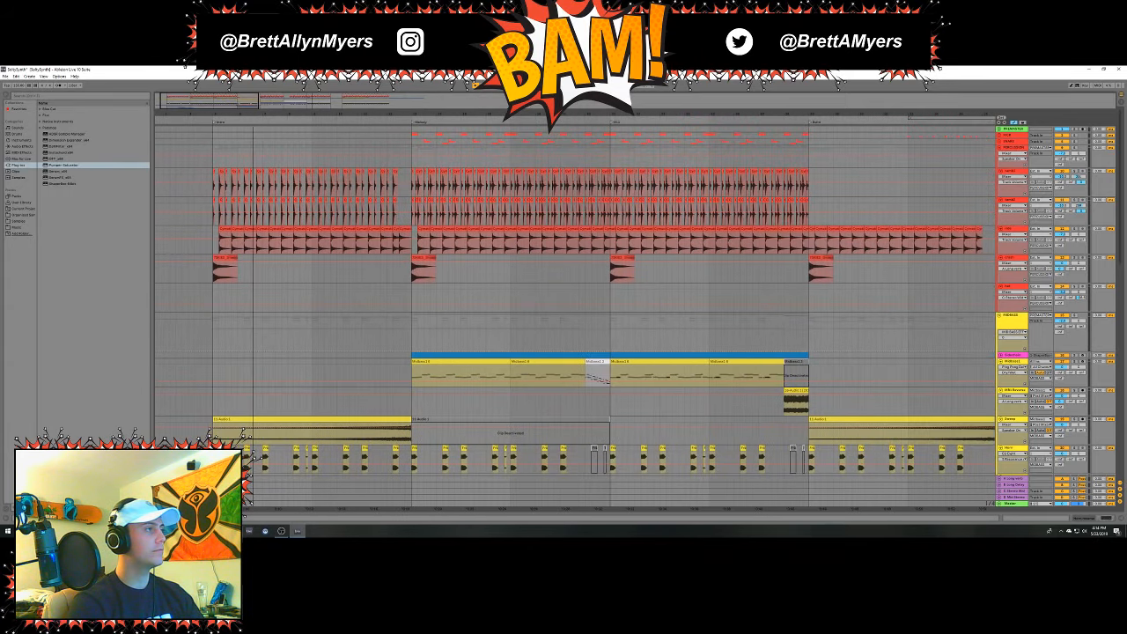
left_click(413, 176)
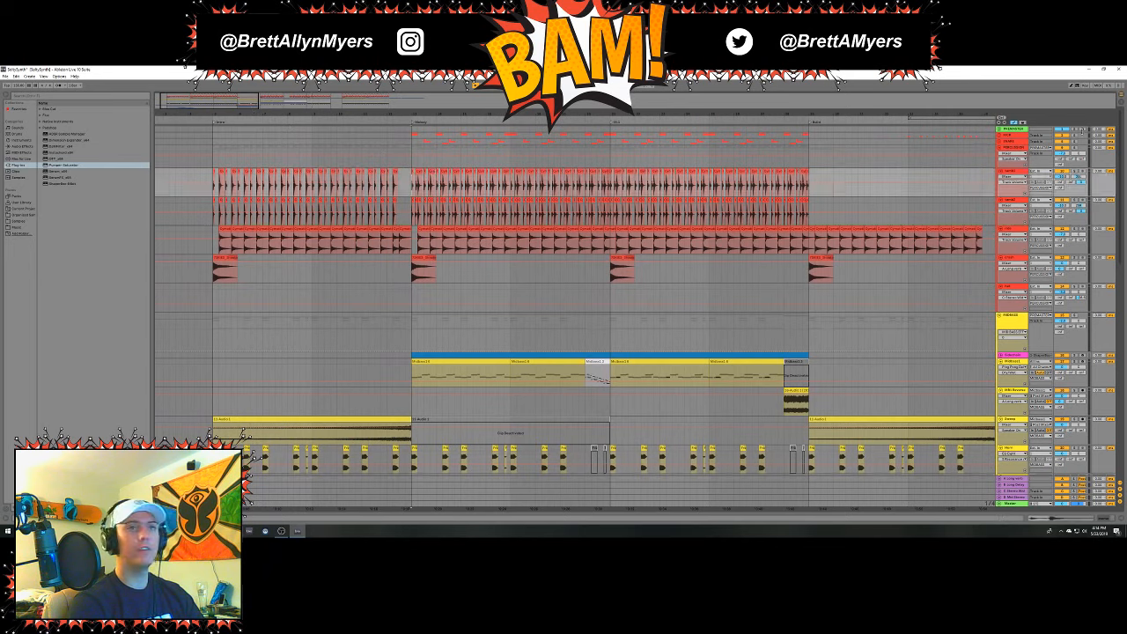
Play the drums from the Melody marker and the intro, and look over the melody group's tracks.
key("space")
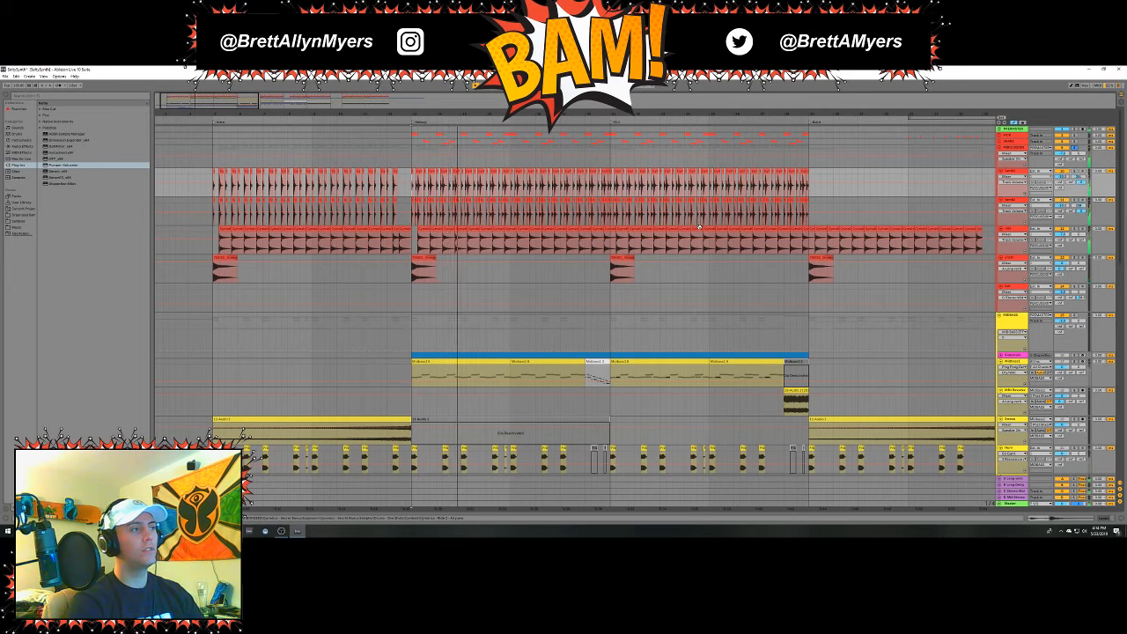
left_click(327, 203)
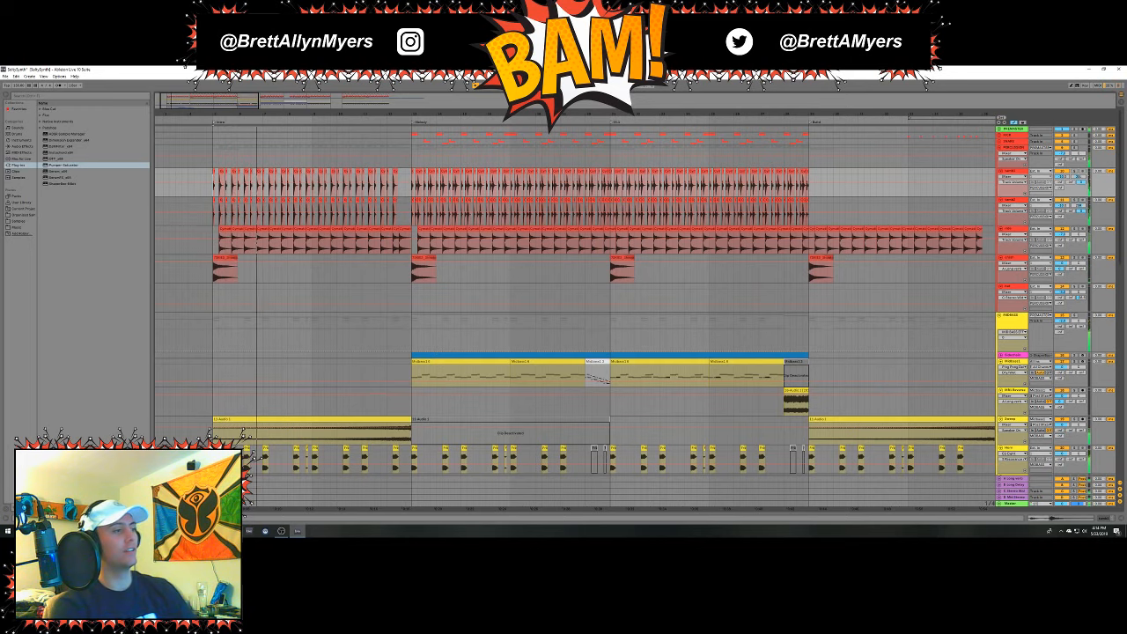
scroll(479, 243, "down", 10)
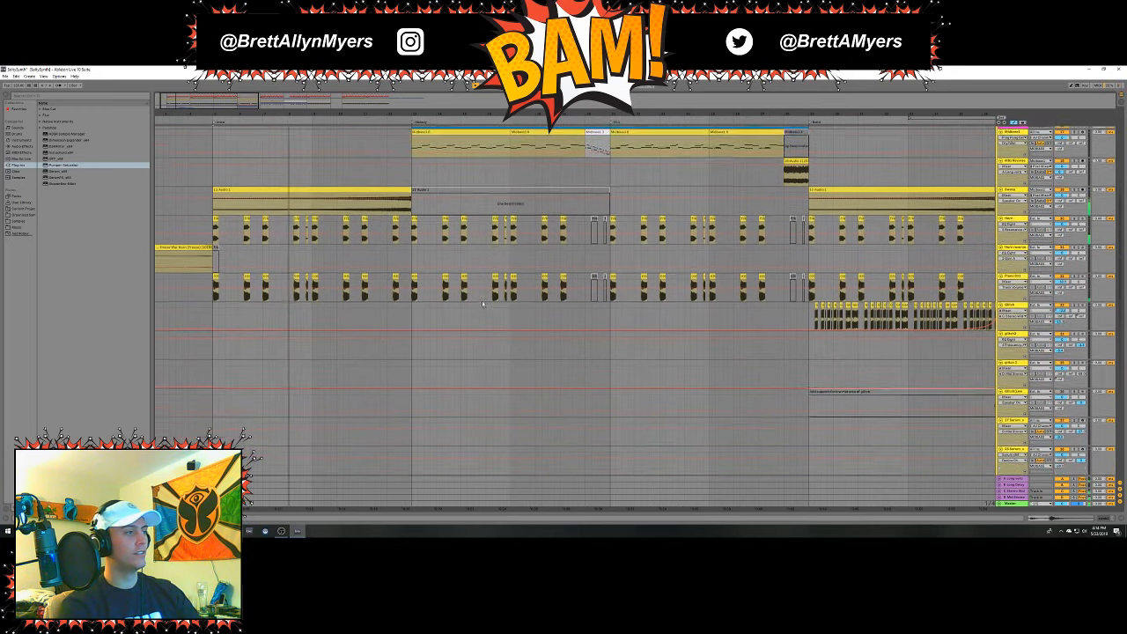
scroll(482, 303, "down", 1)
scroll(483, 303, "up", 8)
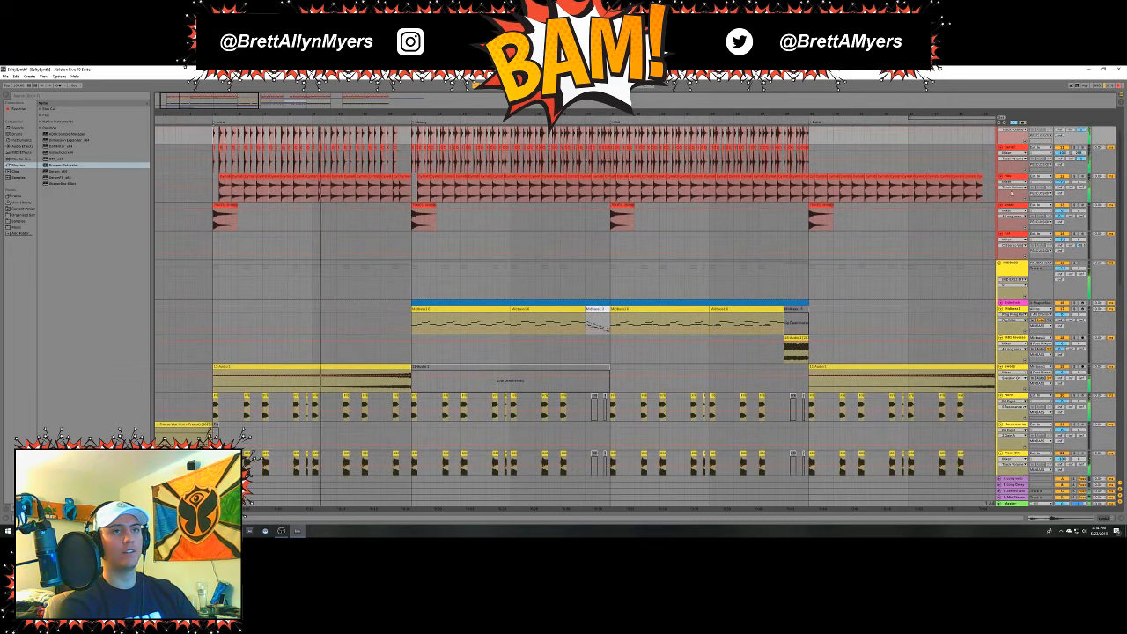
scroll(636, 315, "up", 3)
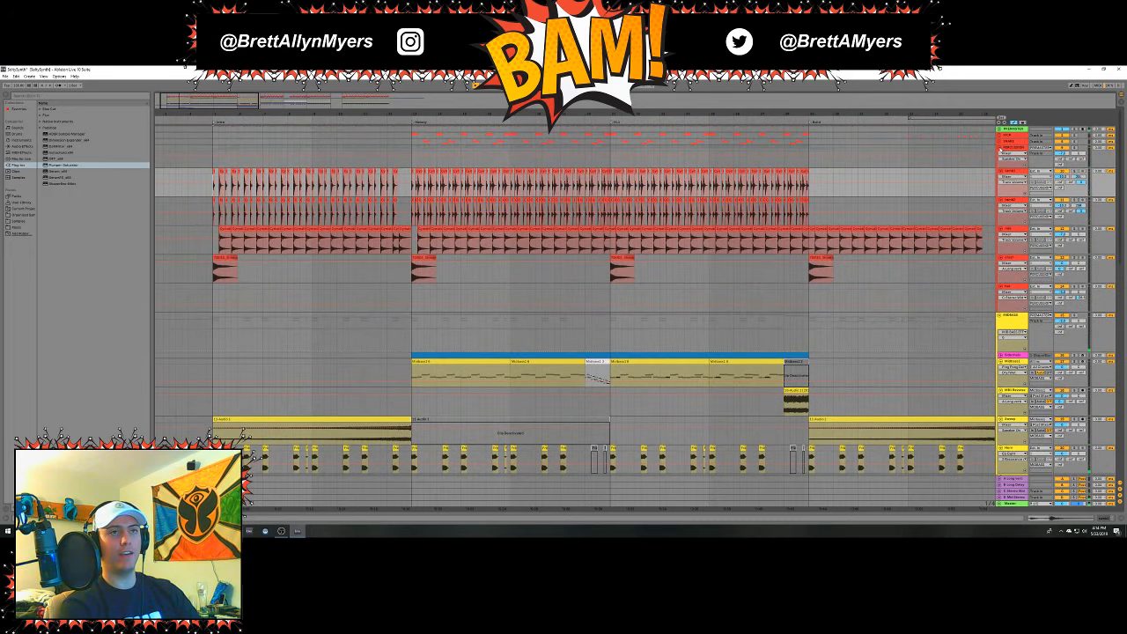
Fold the yellow melody group and the purple FX group, unfold the blue vocal group, and show the group's effect devices.
scroll(574, 310, "down", 8)
left_click(1003, 157)
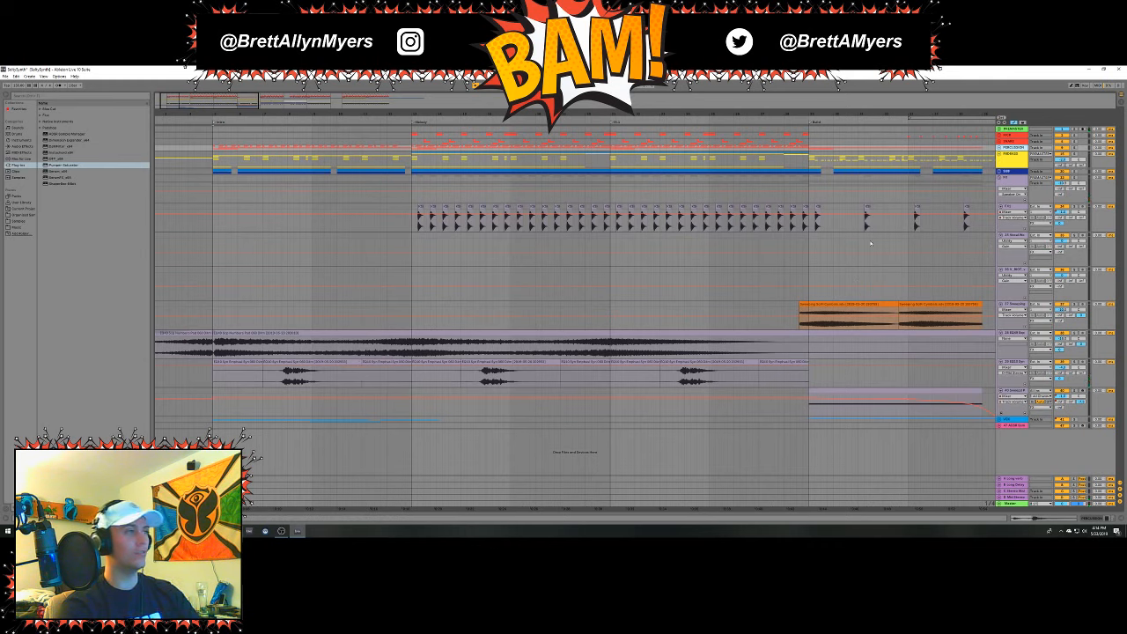
left_click(1001, 421)
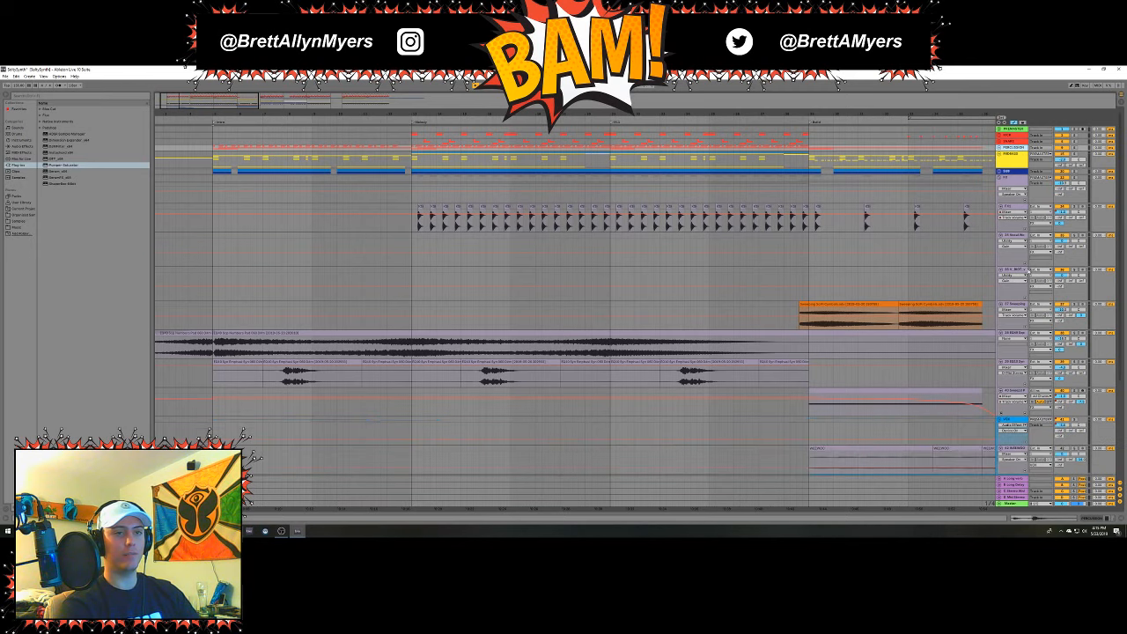
left_click(1001, 179)
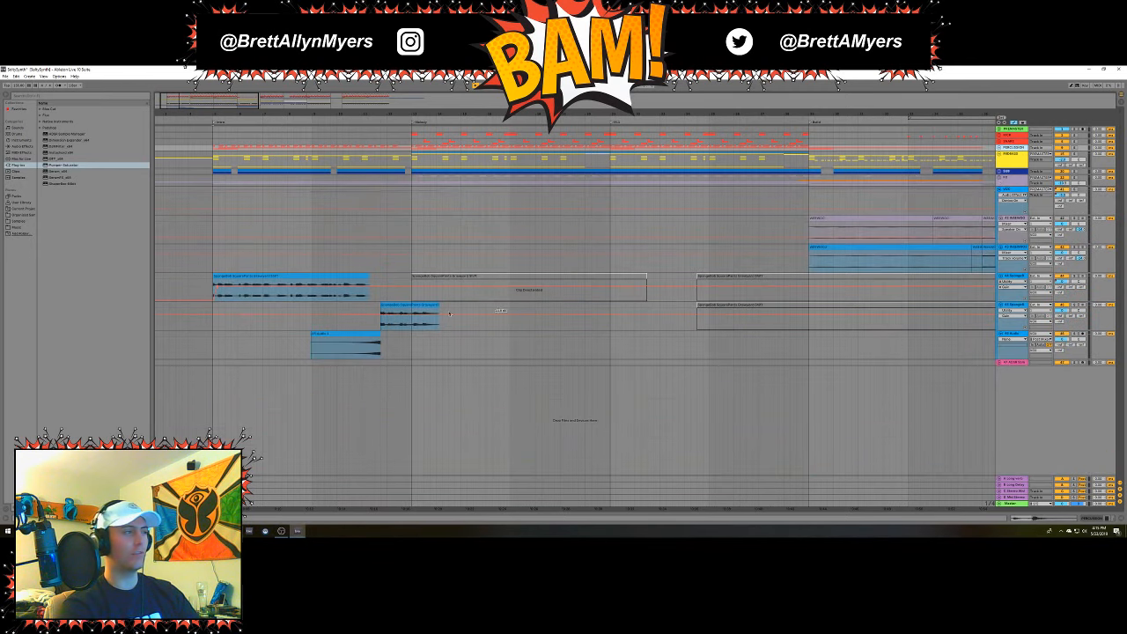
left_click(1015, 278)
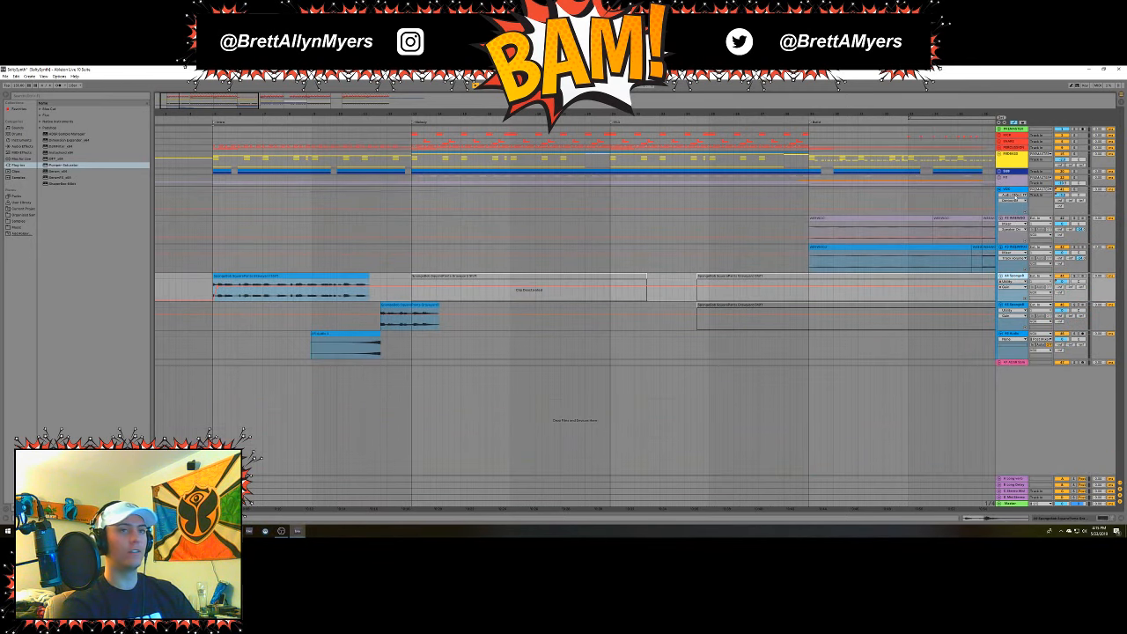
double_click(1013, 190)
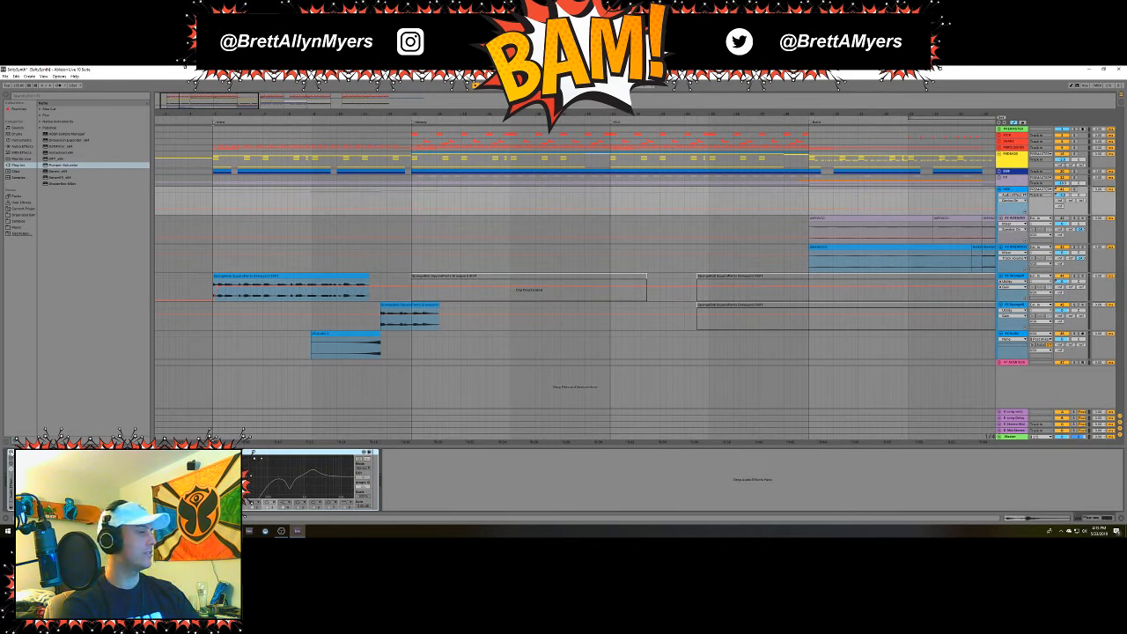
Play the song with the intro vocal clip selected, and inspect the blue vocal clip and its effects in the section after the second melody part.
left_click(251, 283)
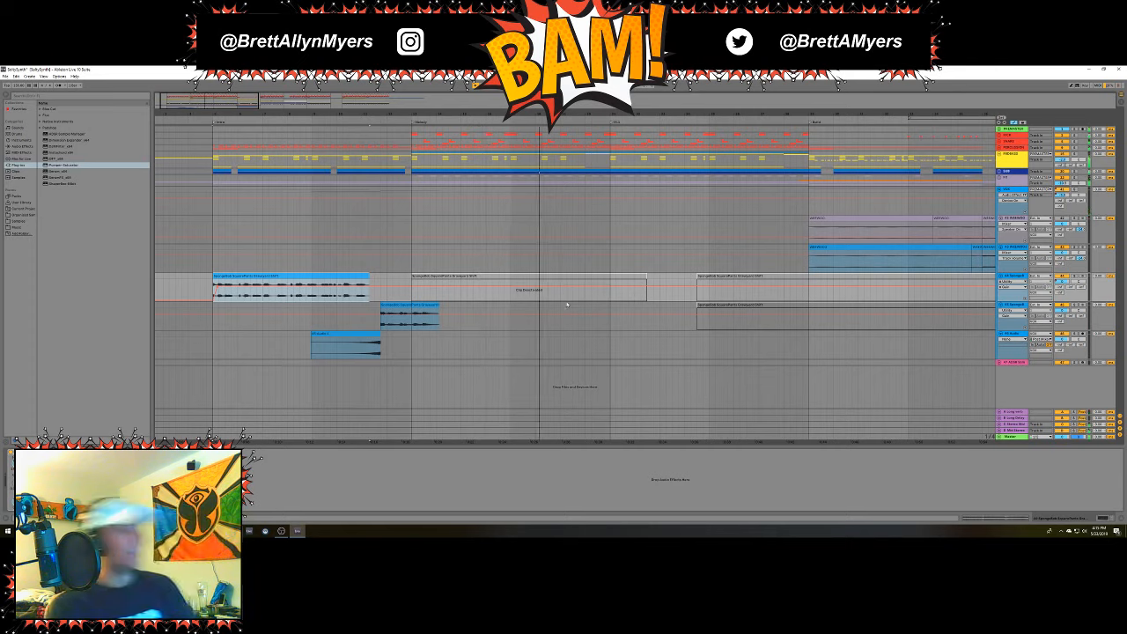
key("space")
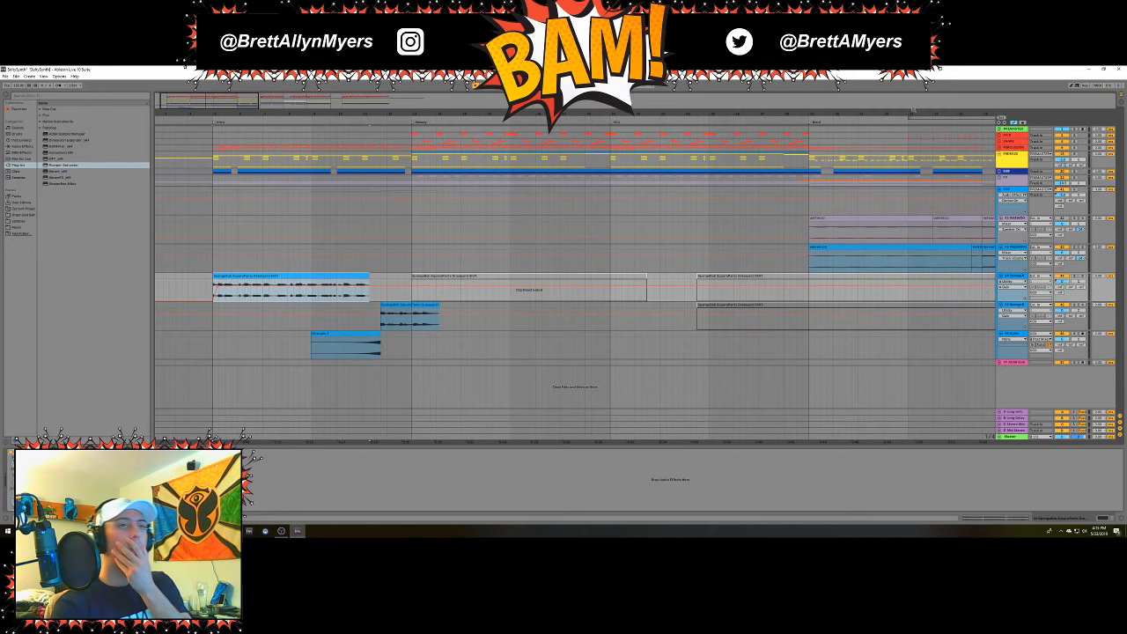
left_click_drag(914, 110, 536, 122)
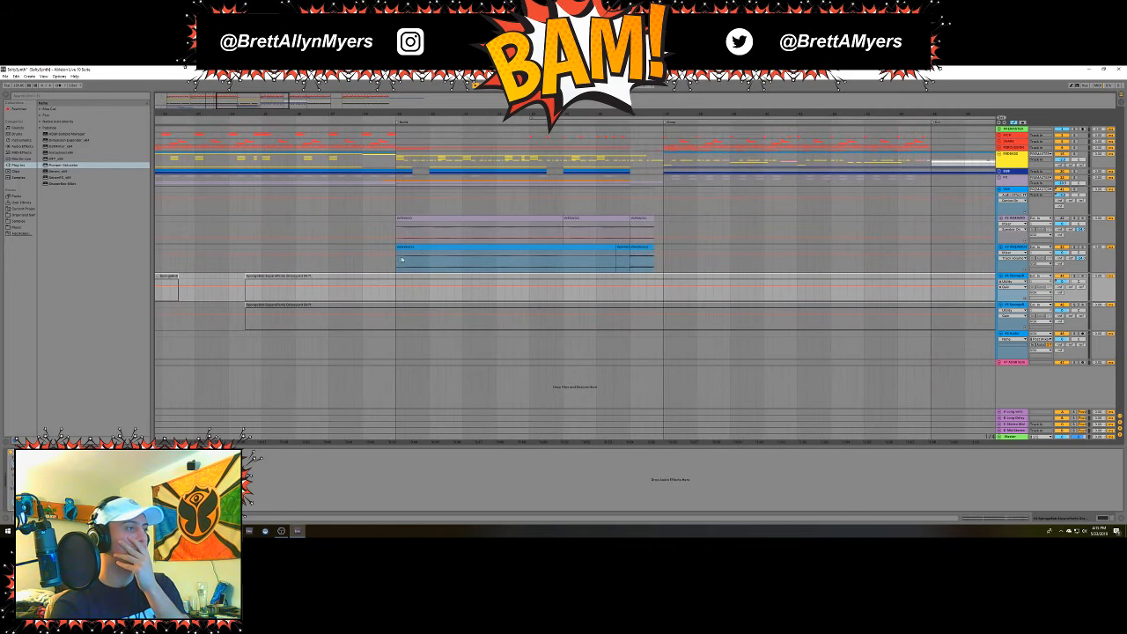
left_click(436, 250)
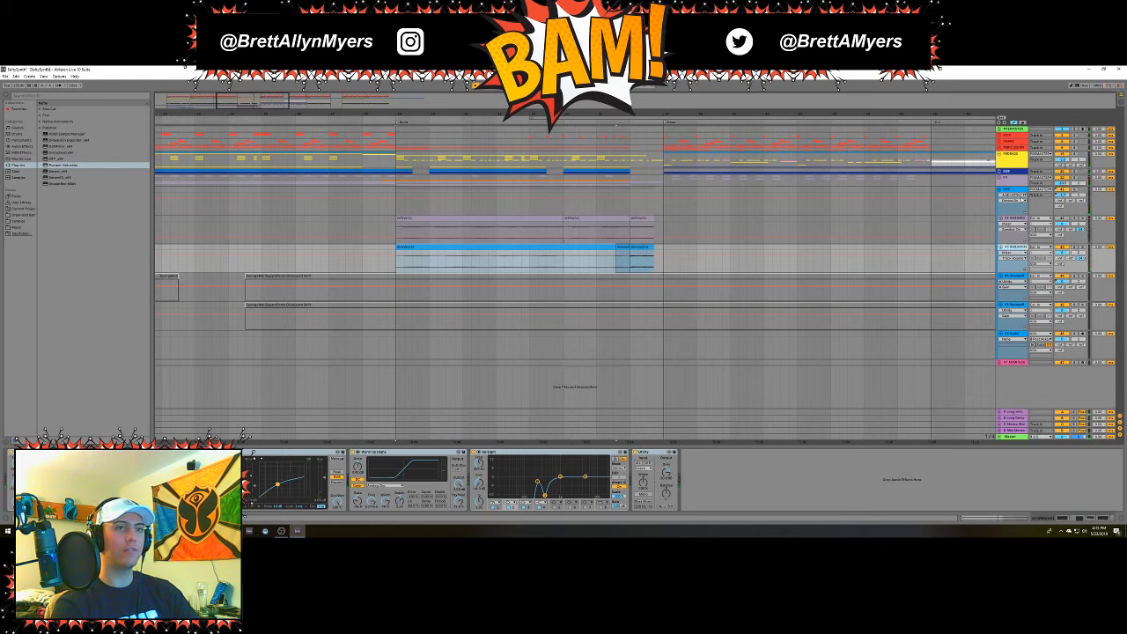
Show the Reverb Dry/Wet automation on the blue vocal group and play from the start of its purple and blue clips.
left_click(1023, 189)
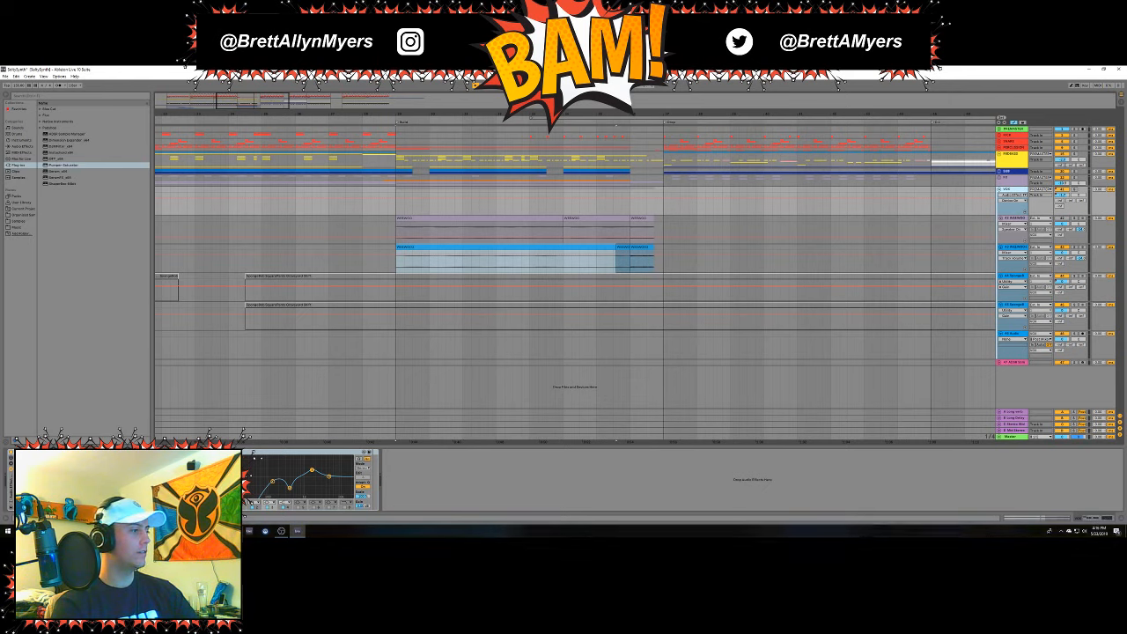
left_click(209, 497)
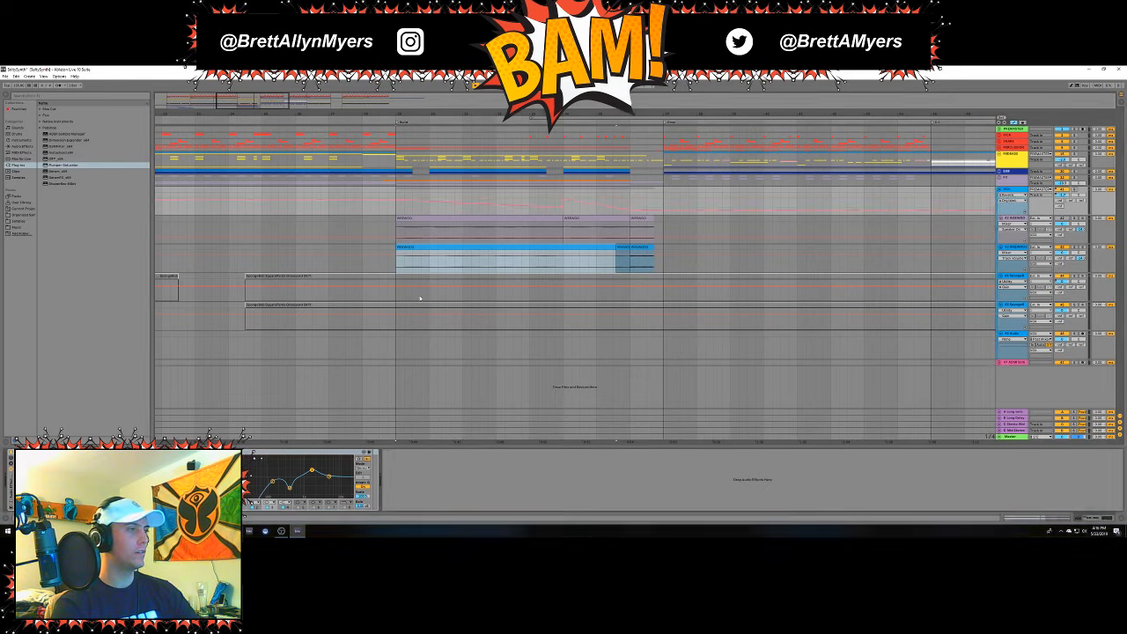
left_click(396, 211)
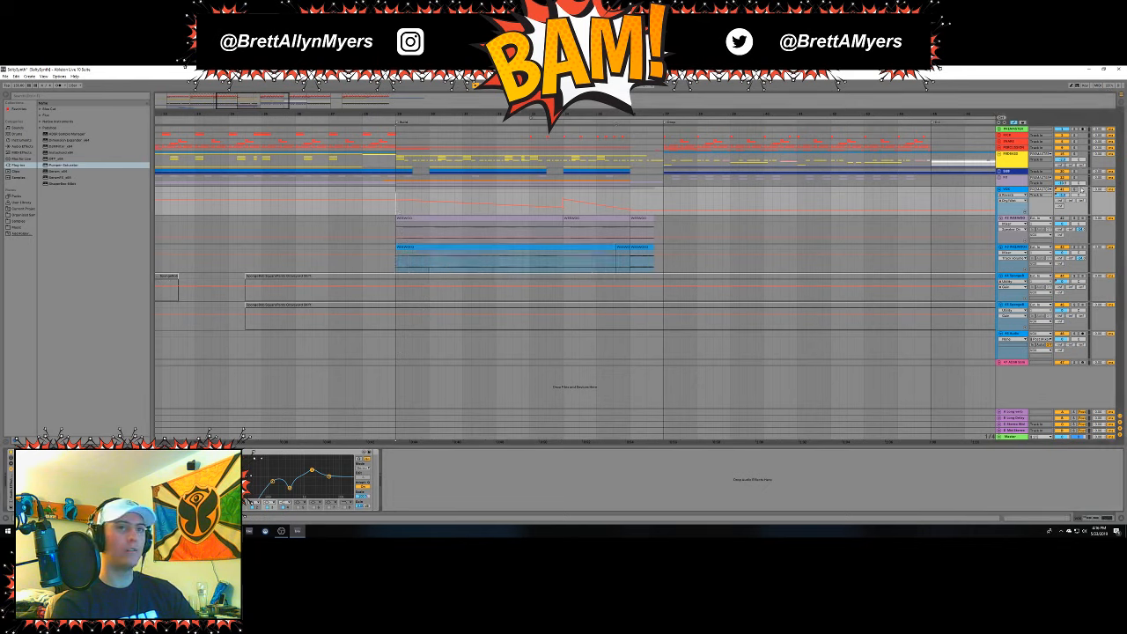
key("space")
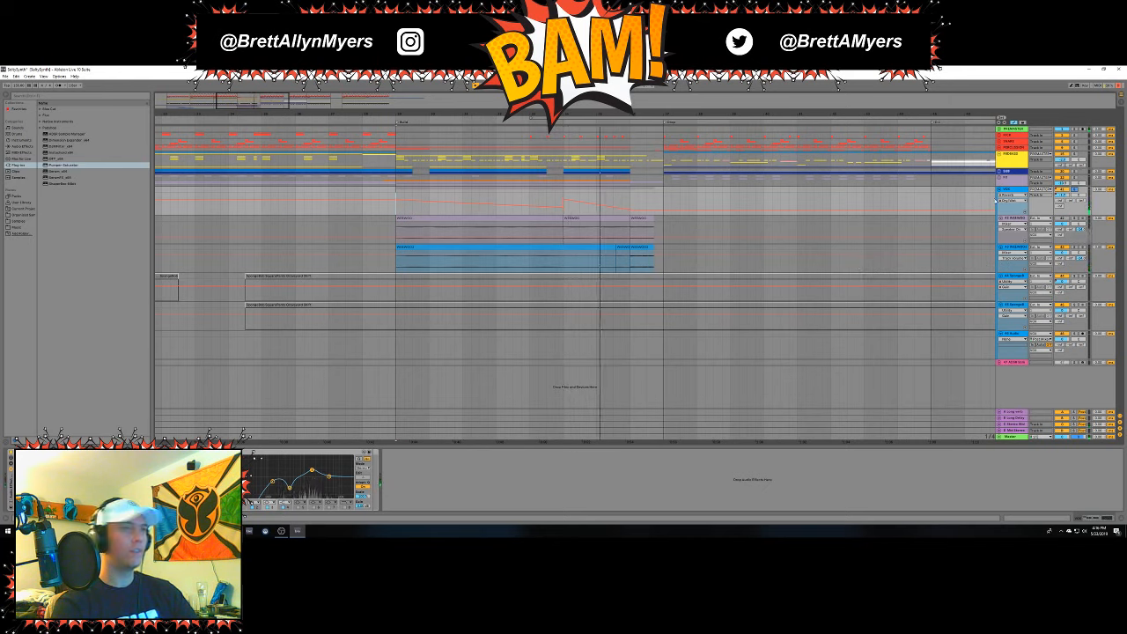
Check the vocal group's delay, reverb and mixer automation, including Speaker On, Track Panning and Track Volume, during playback.
left_click(1013, 195)
left_click(1013, 211)
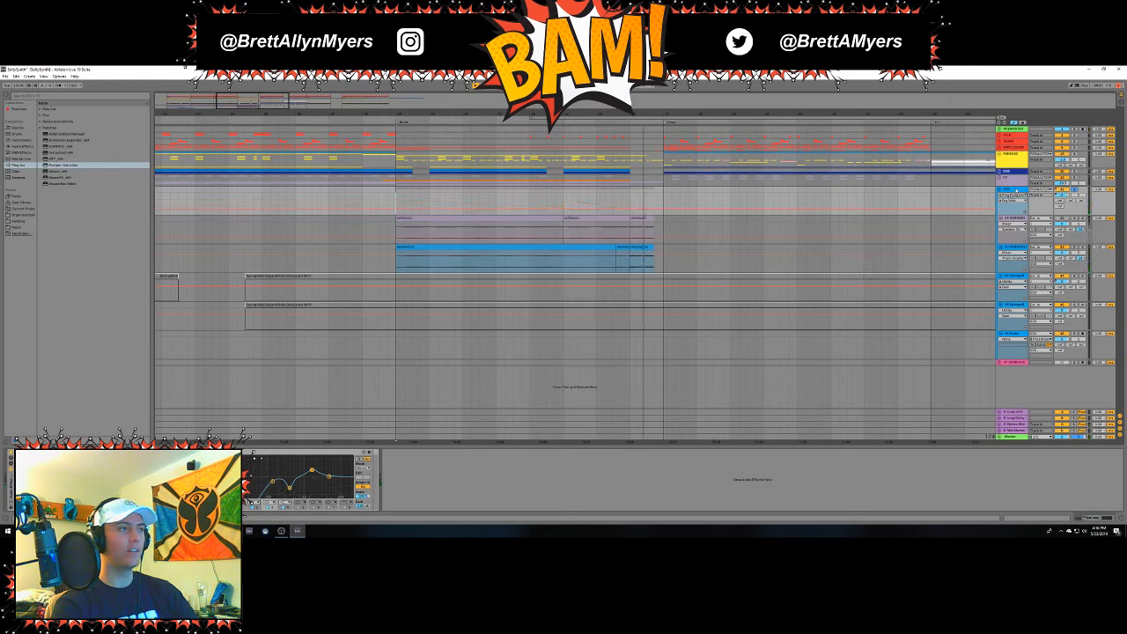
left_click(1015, 192)
left_click(1025, 212)
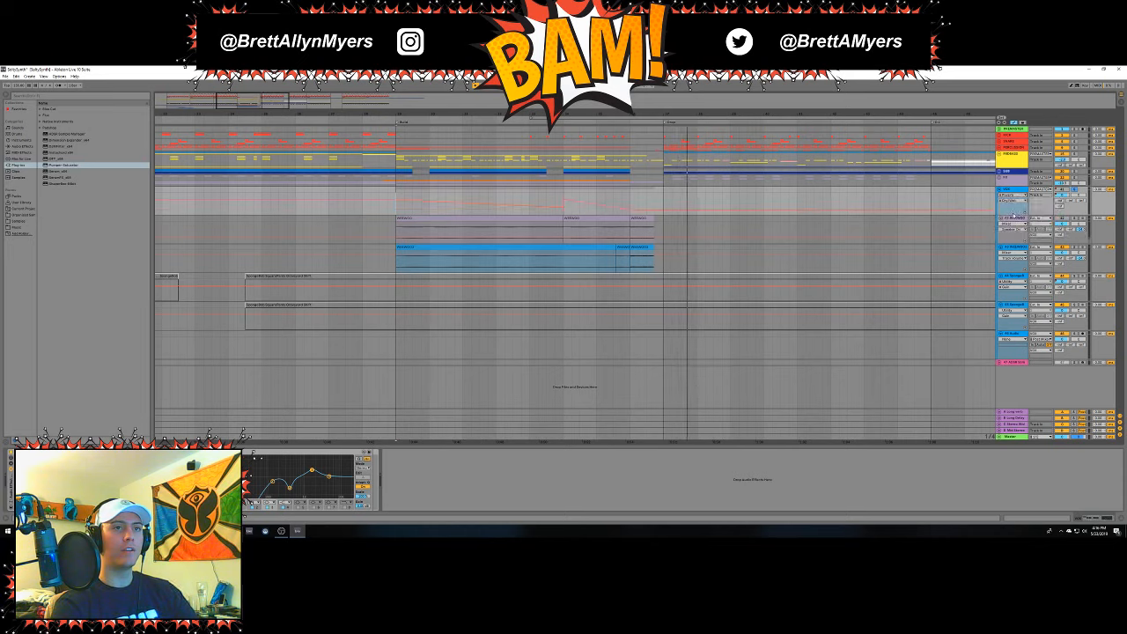
left_click(1015, 201)
left_click(1014, 233)
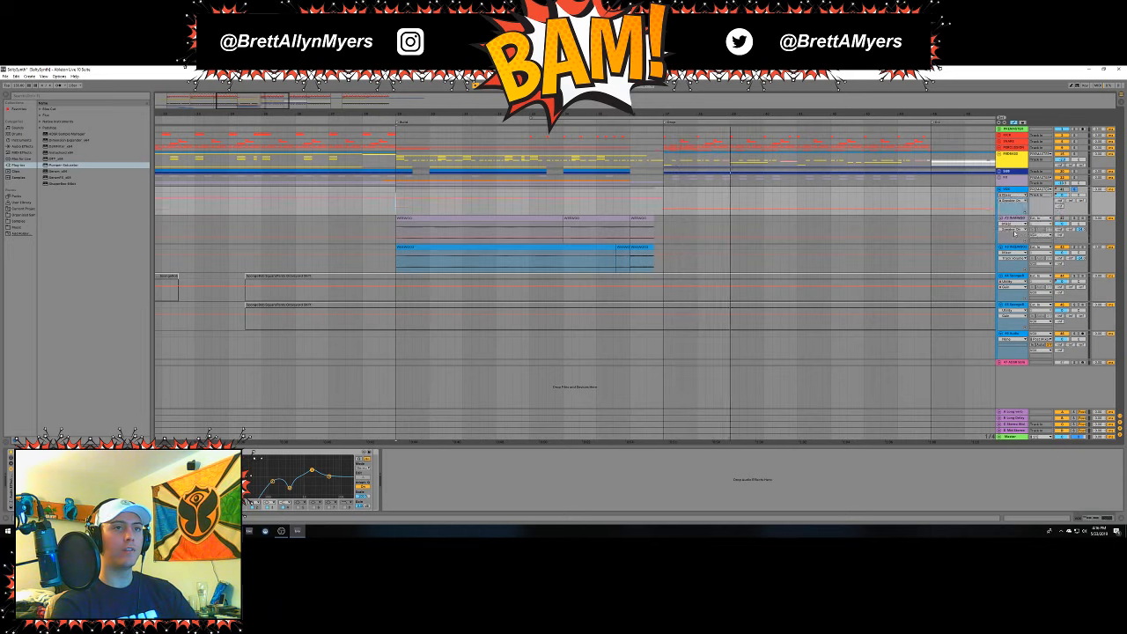
left_click(1015, 201)
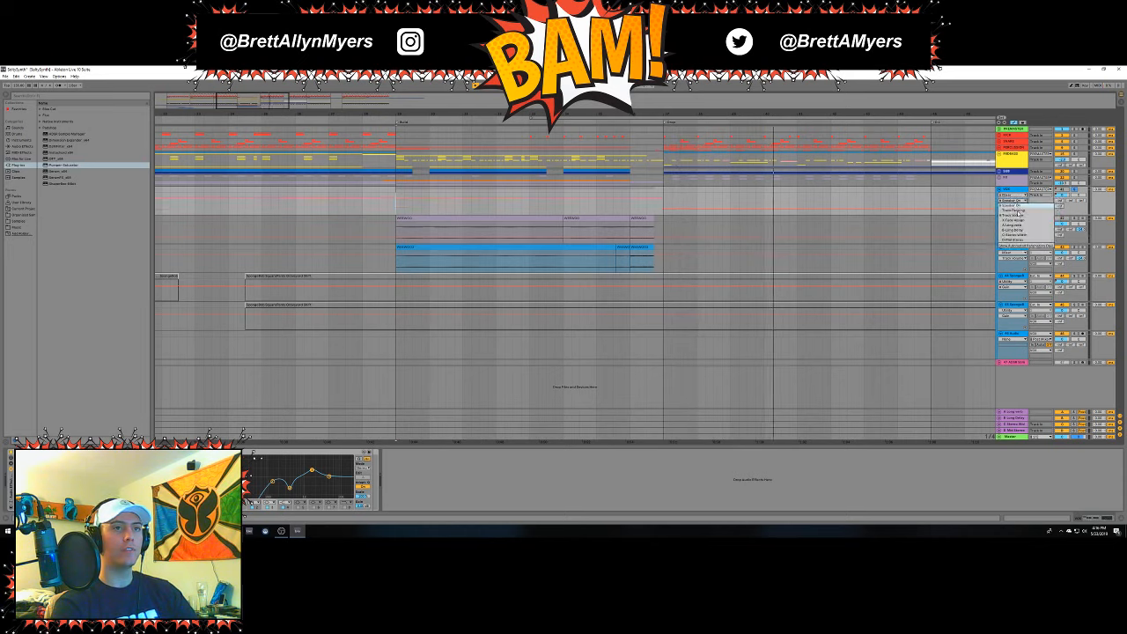
left_click(1020, 215)
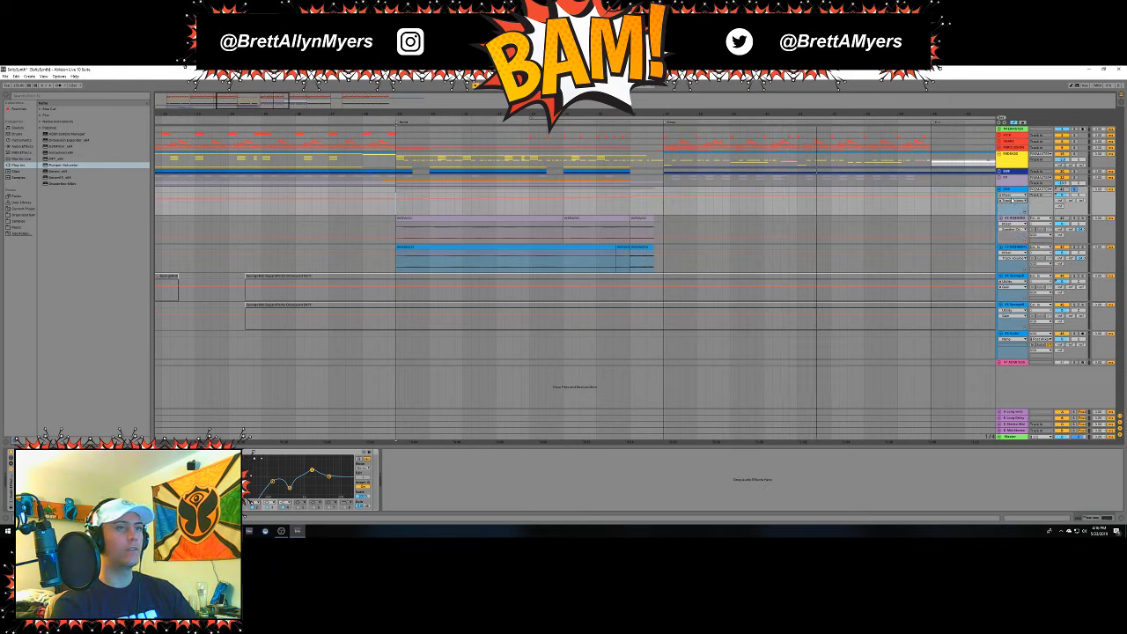
left_click(1014, 200)
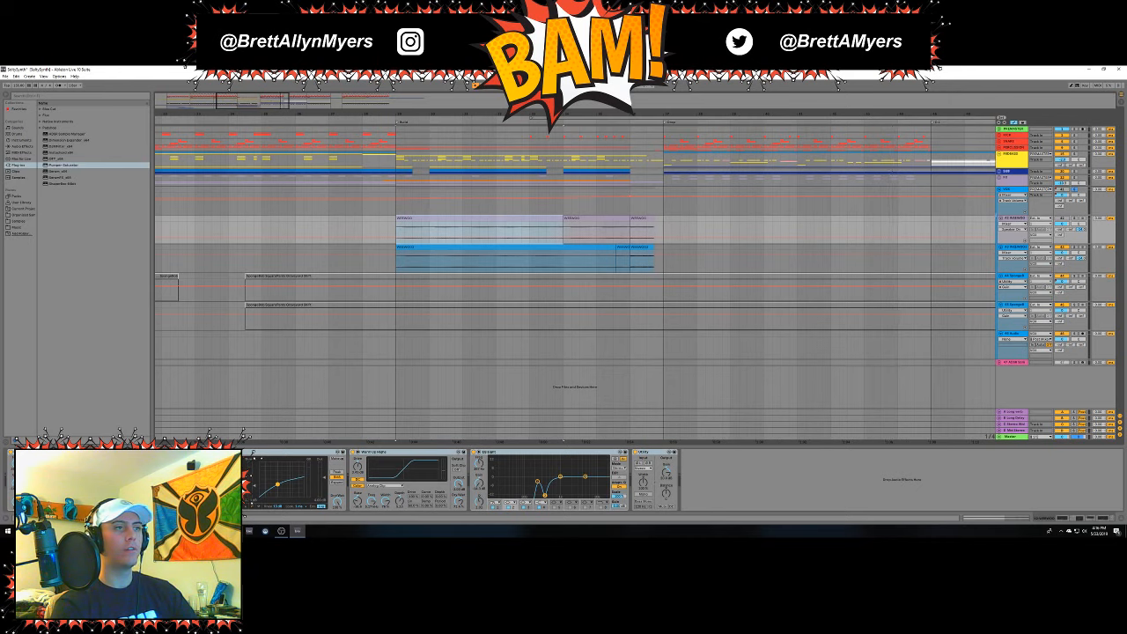
Review the vocal group's Dry/Wet automation for Reverb and for Ping Pong Delay while the section plays.
left_click(1015, 197)
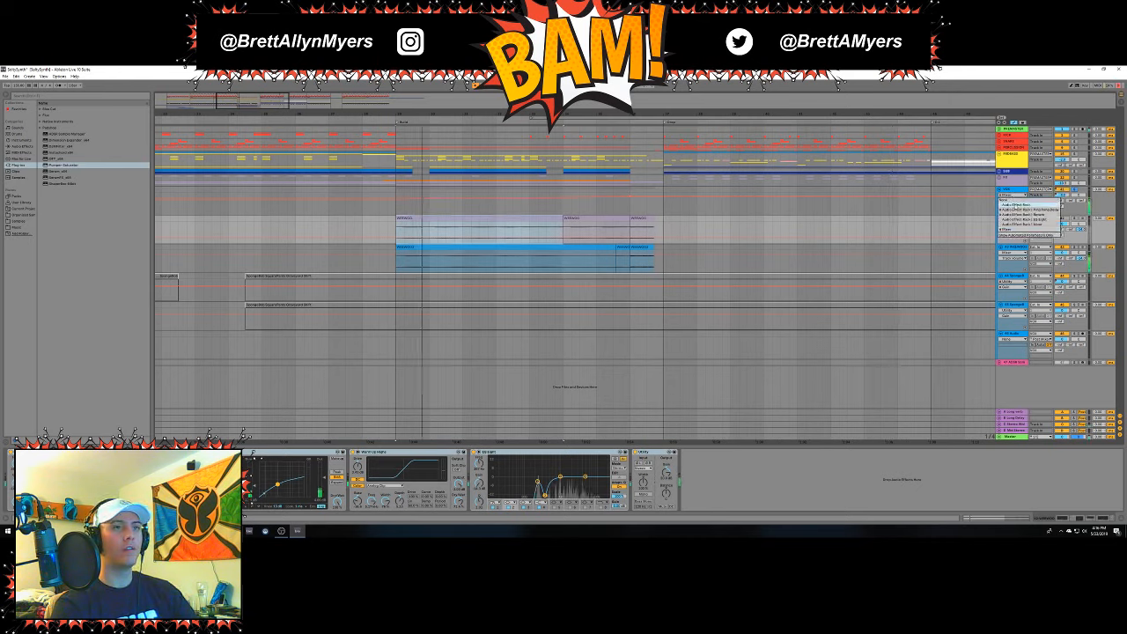
left_click(1019, 214)
left_click(1012, 199)
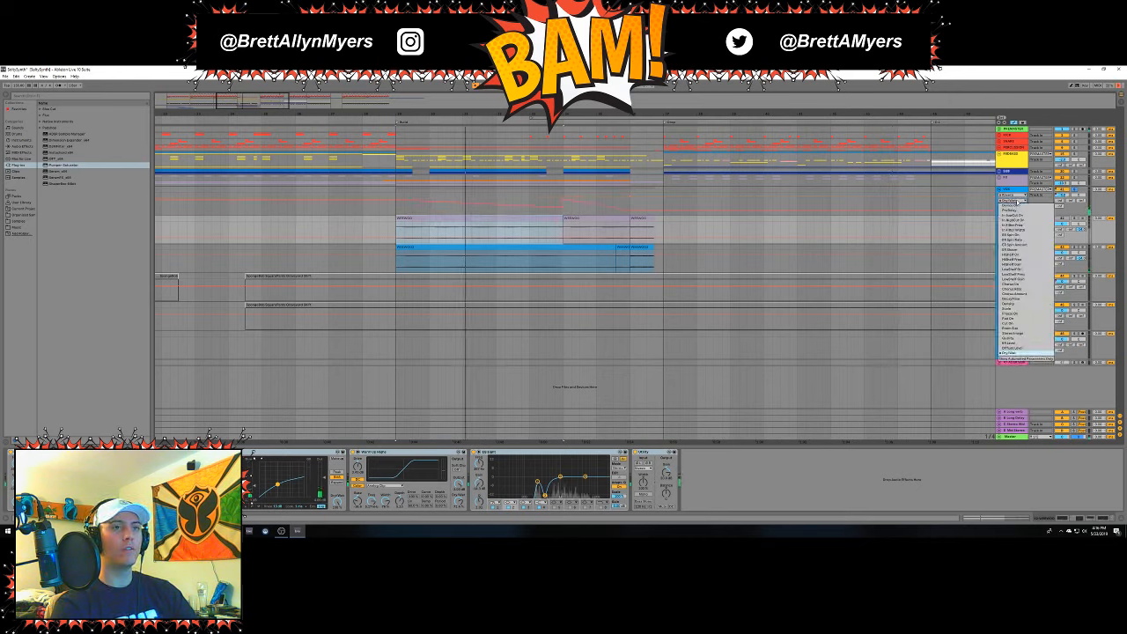
left_click(1021, 200)
left_click(1016, 195)
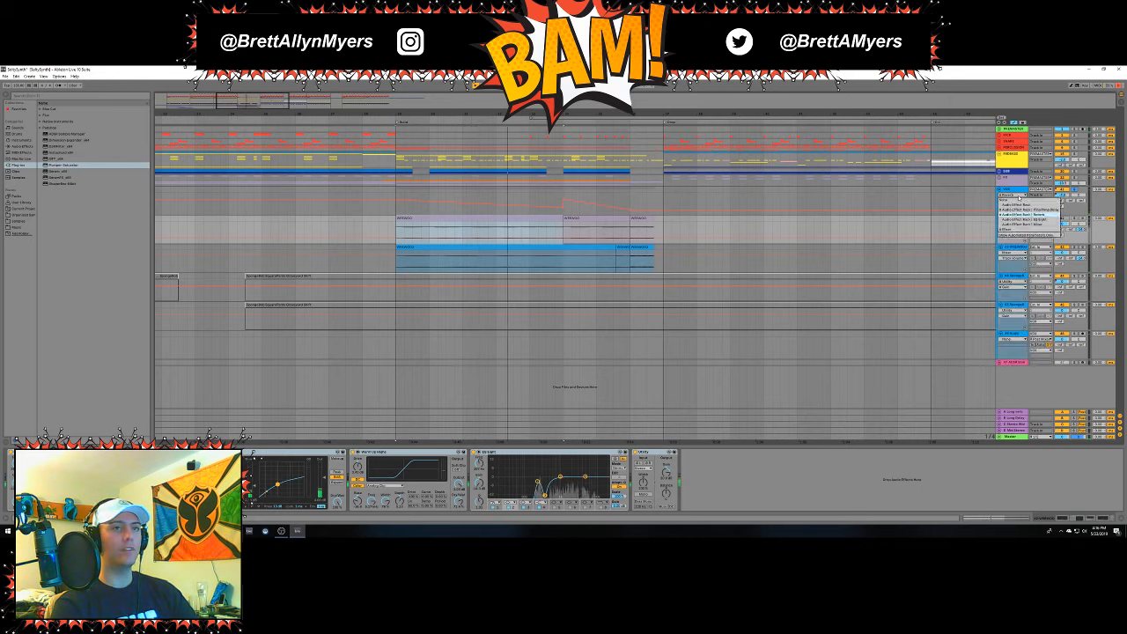
left_click(1022, 209)
left_click(1013, 200)
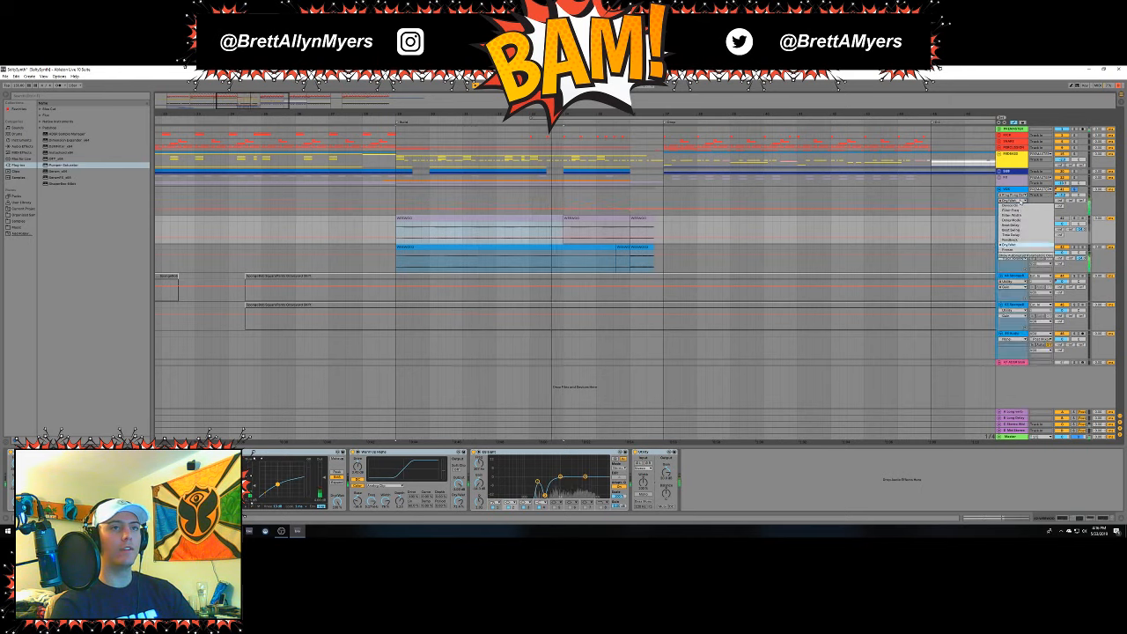
left_click(1013, 244)
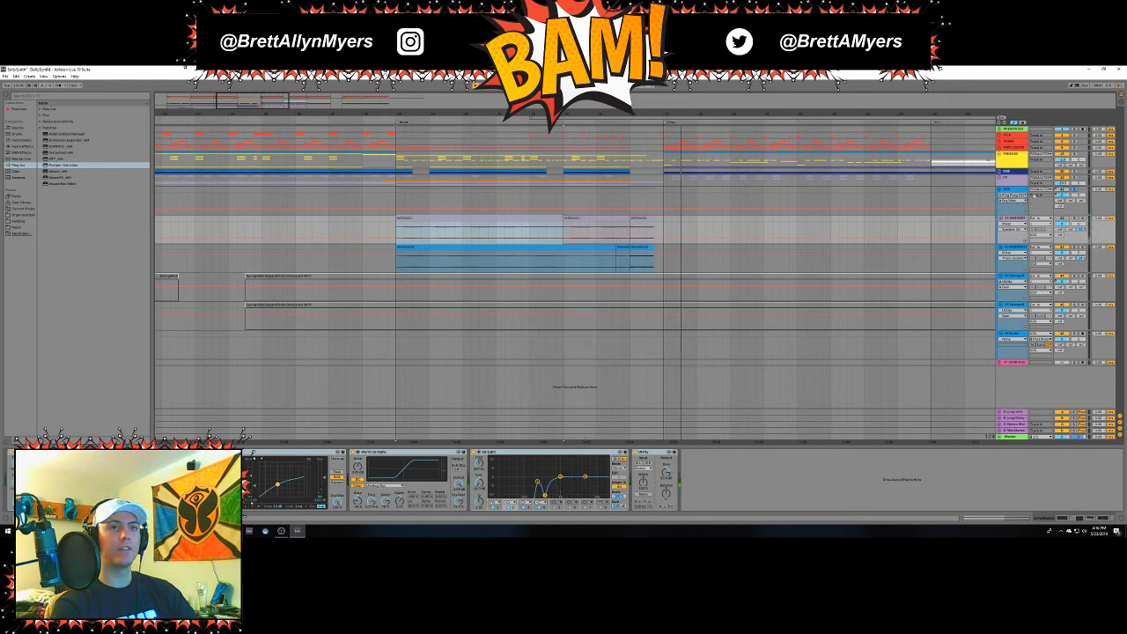
Delete the Speaker On automation of the blue vocal group.
right_click(1062, 190)
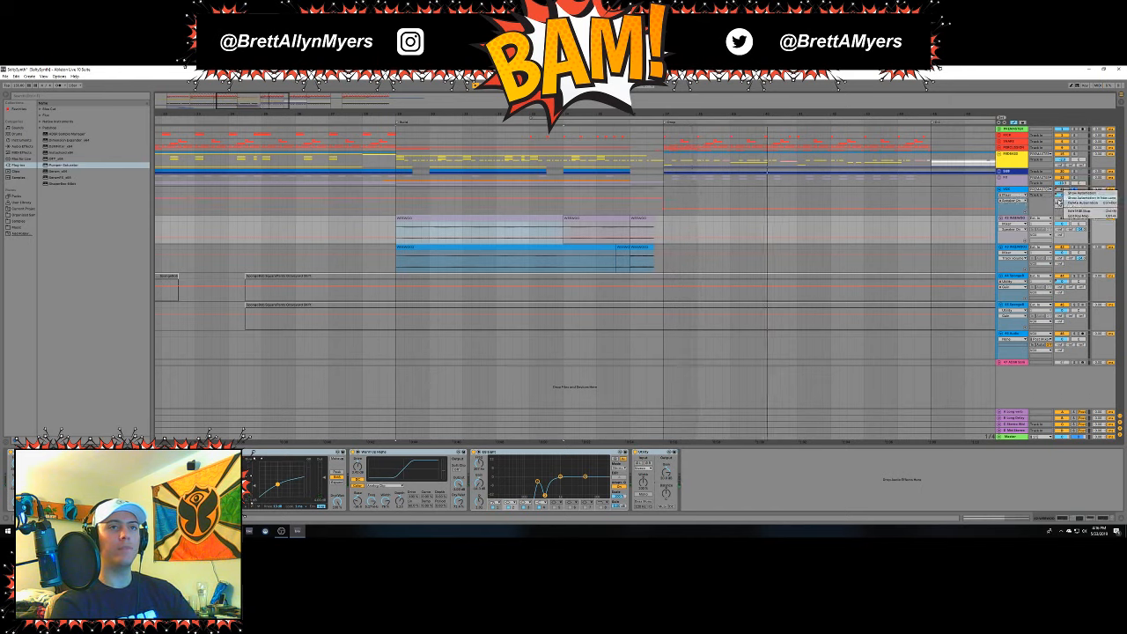
left_click(1045, 203)
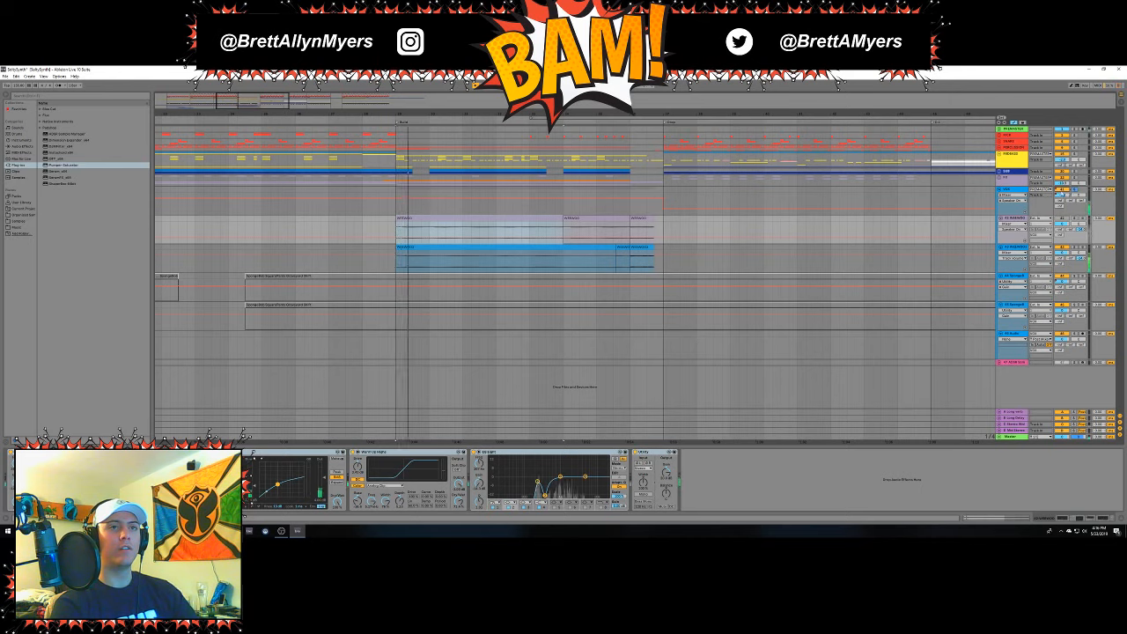
right_click(1063, 190)
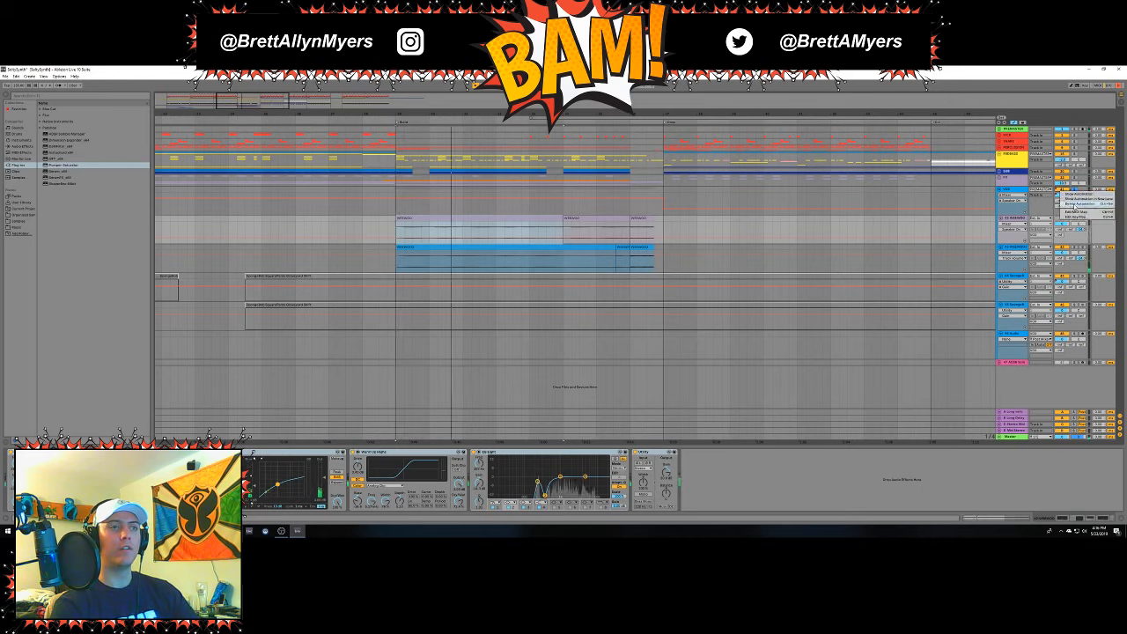
left_click(1066, 199)
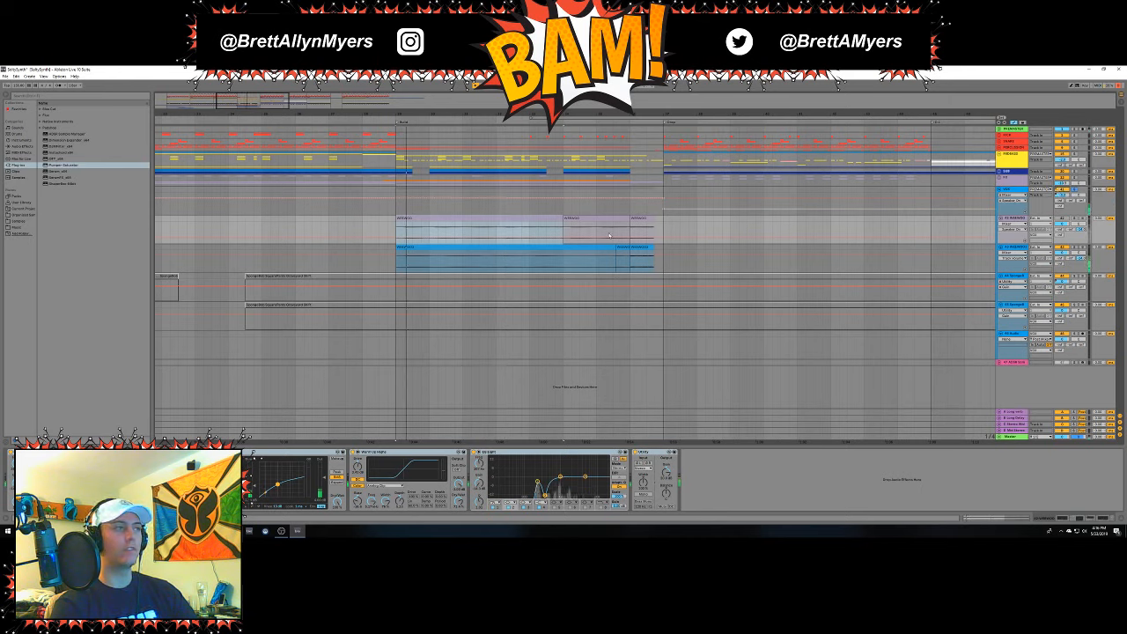
right_click(1064, 191)
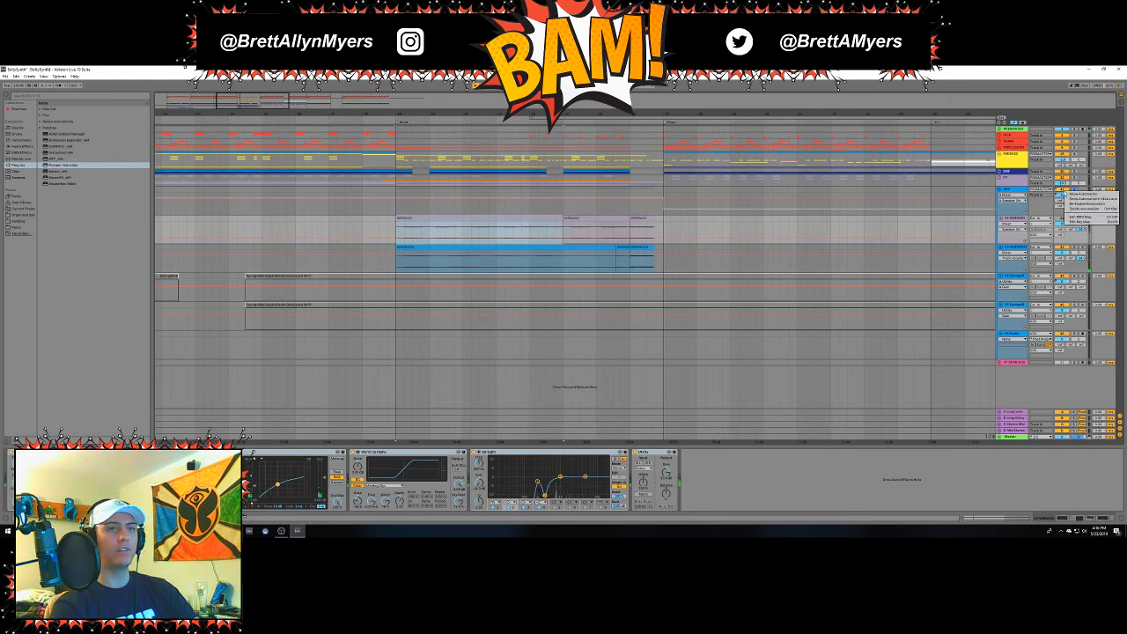
left_click(1090, 208)
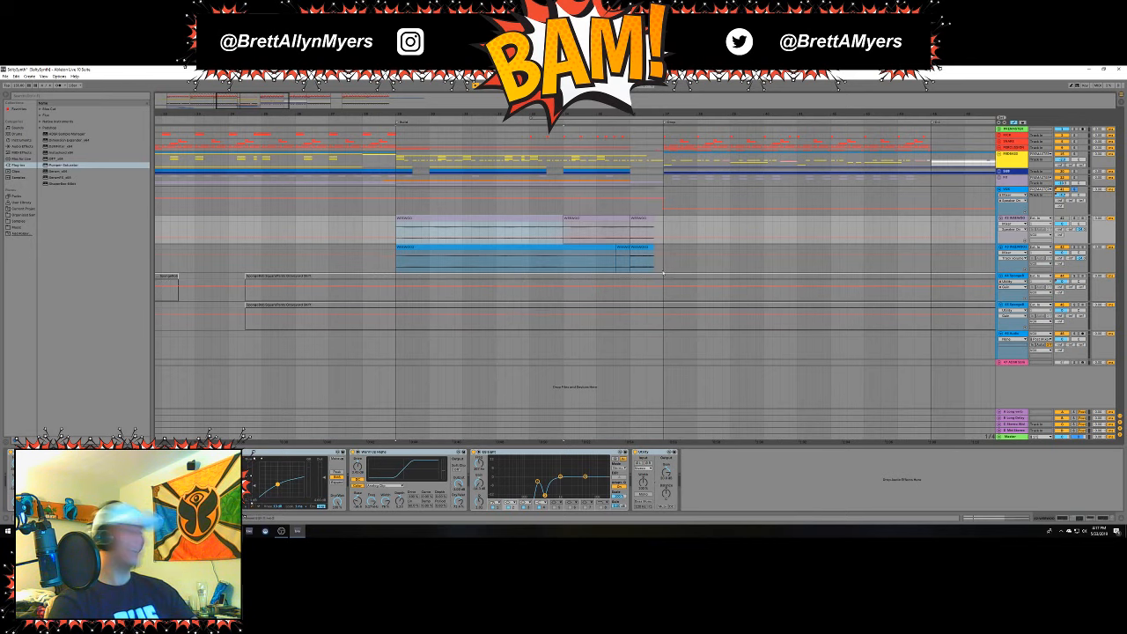
Hide the device view, collapse the blue vocal group and expand the yellow group's tracks.
left_click_drag(456, 102, 337, 107)
key("ctrl+alt+l")
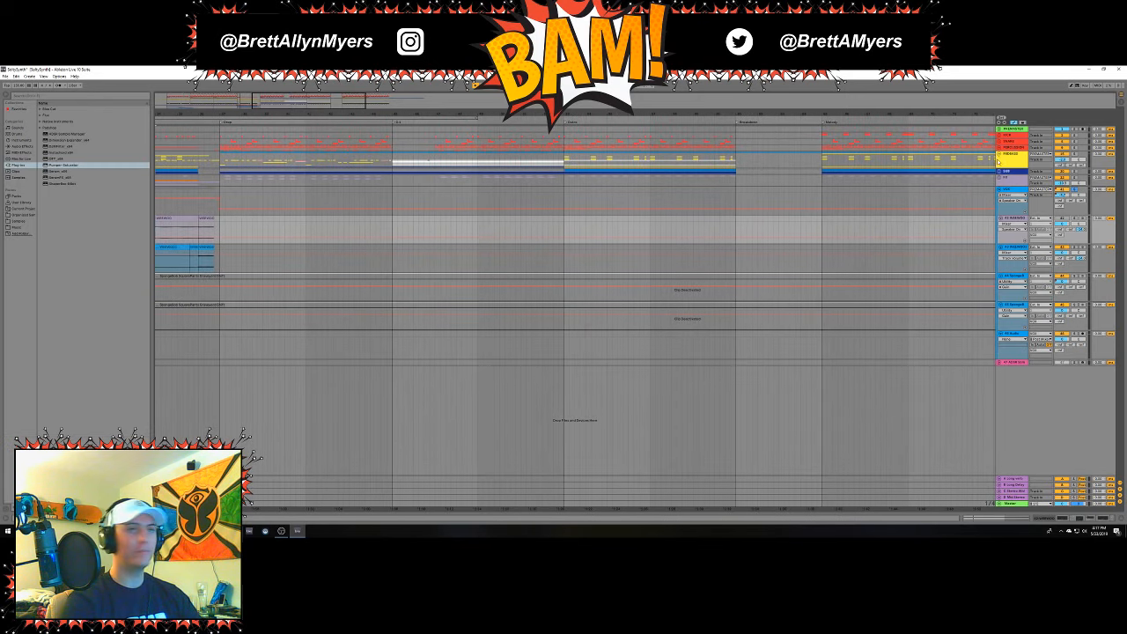
key("Left")
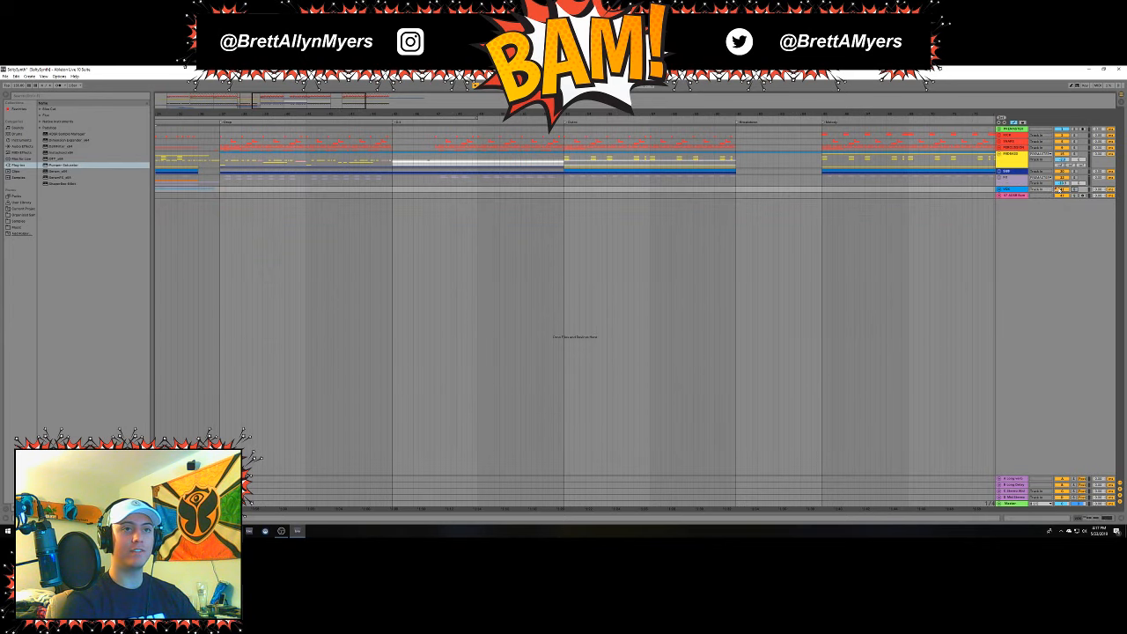
key("Right")
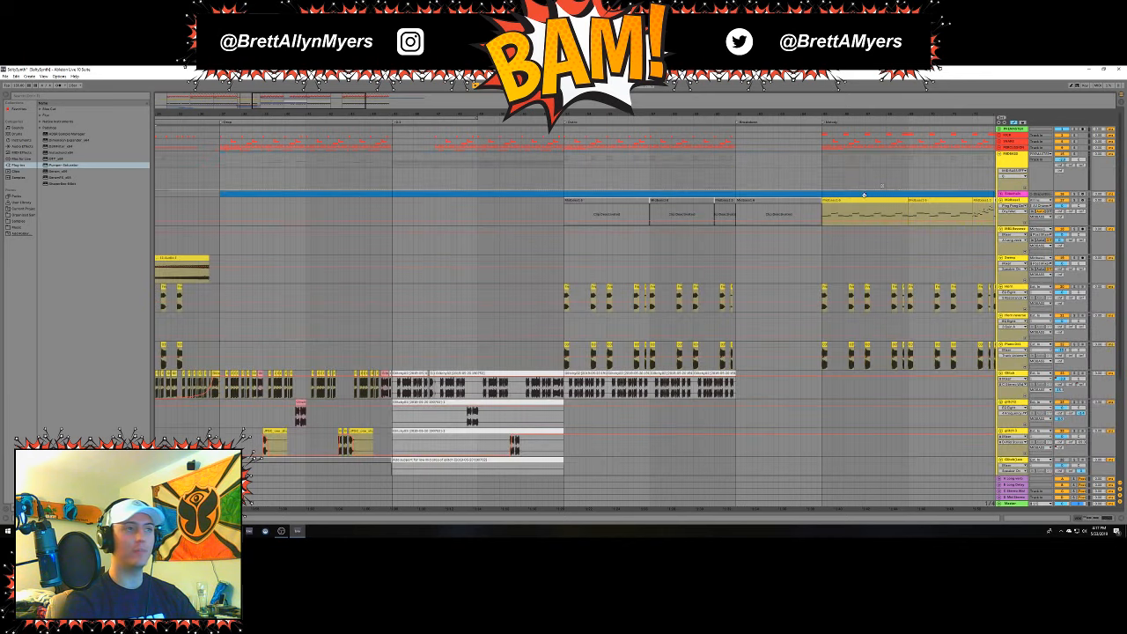
Duplicate the yellow track of chopped glitch clips around the drop and start playback from just before the drop.
left_click_drag(824, 112, 360, 244)
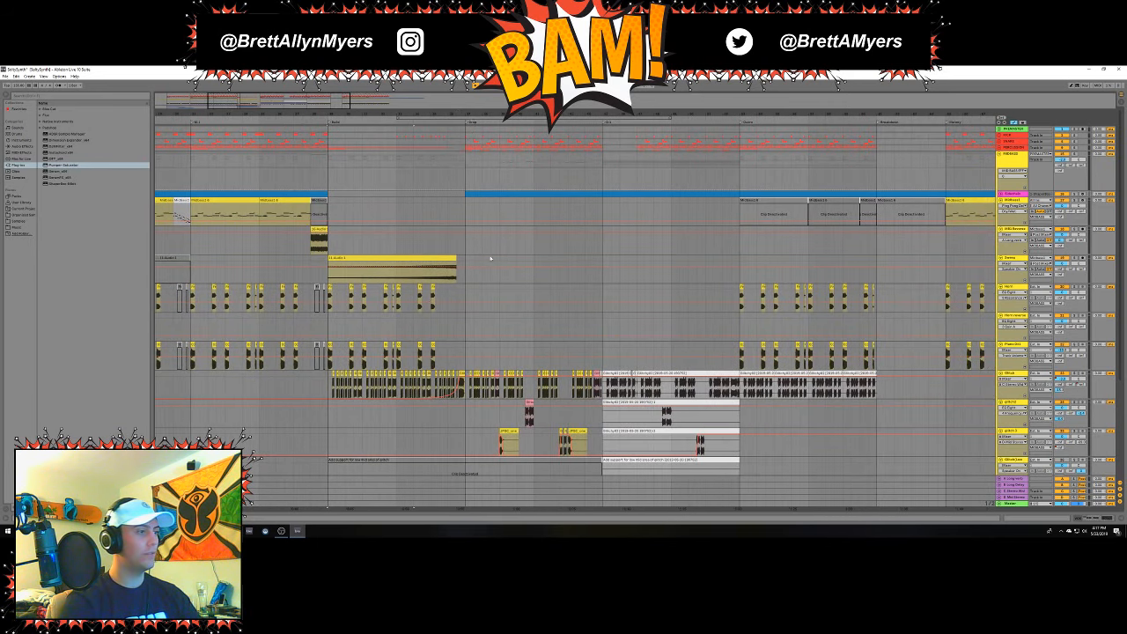
left_click(471, 392)
key("plus")
key("plus")
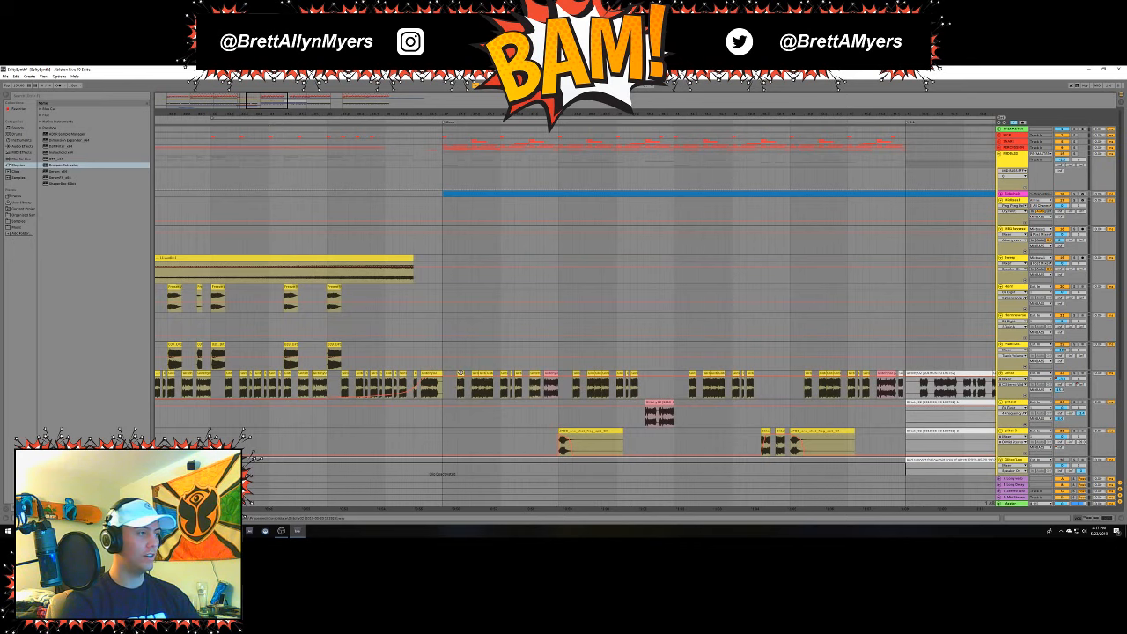
left_click(1019, 374)
key("ctrl+d")
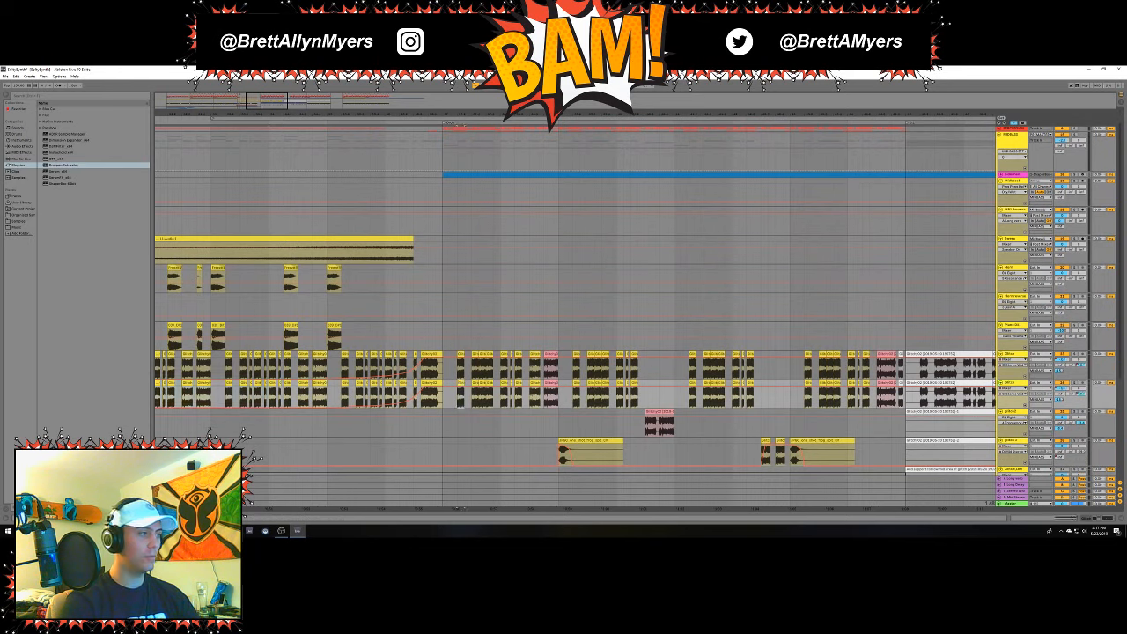
left_click(415, 401)
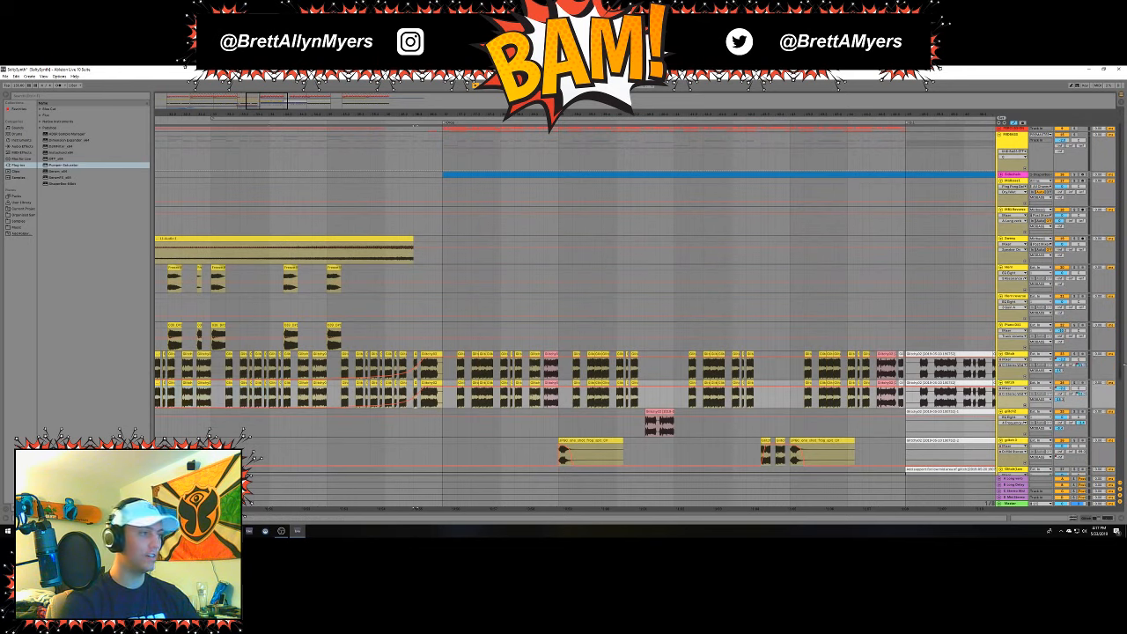
key("space")
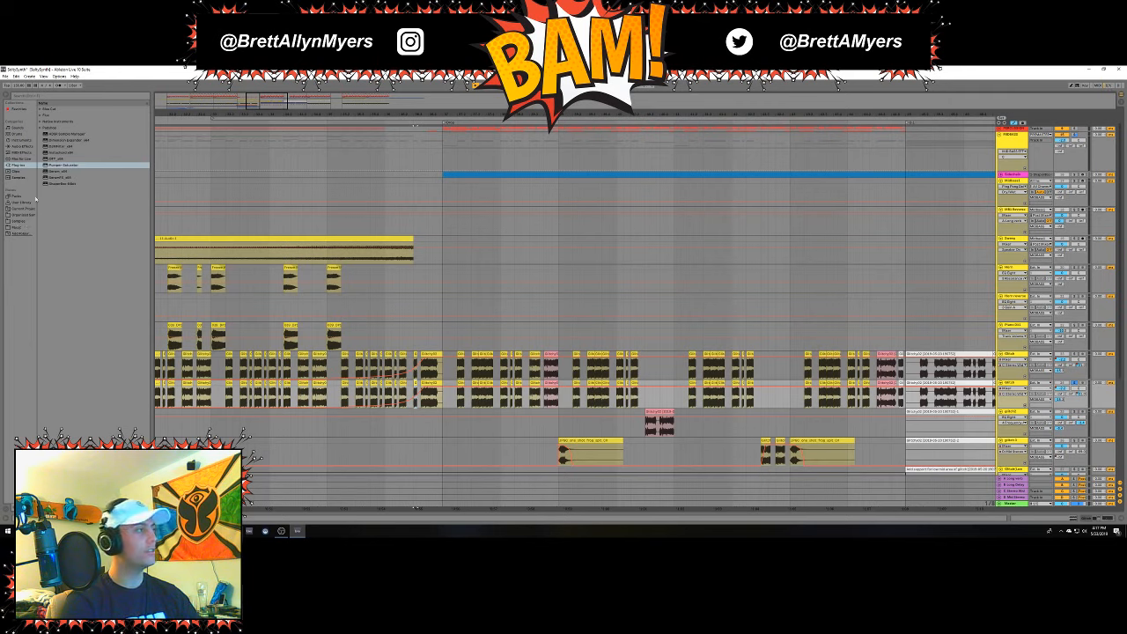
Search the sample folders in the browser, checking several saved places with the same search term.
left_click(22, 215)
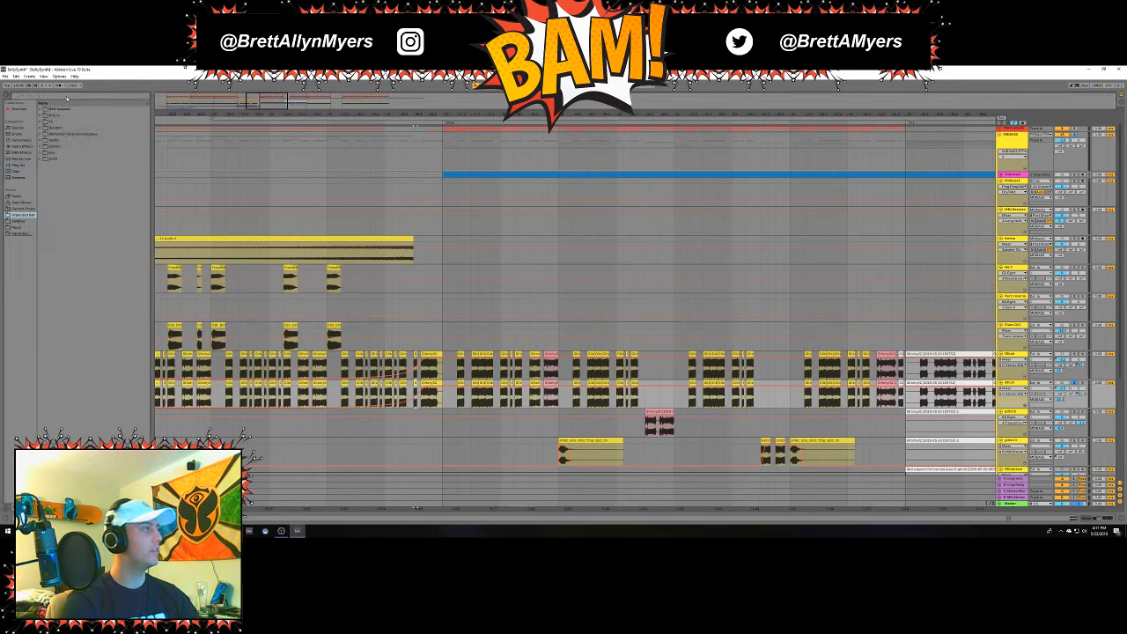
left_click(67, 96)
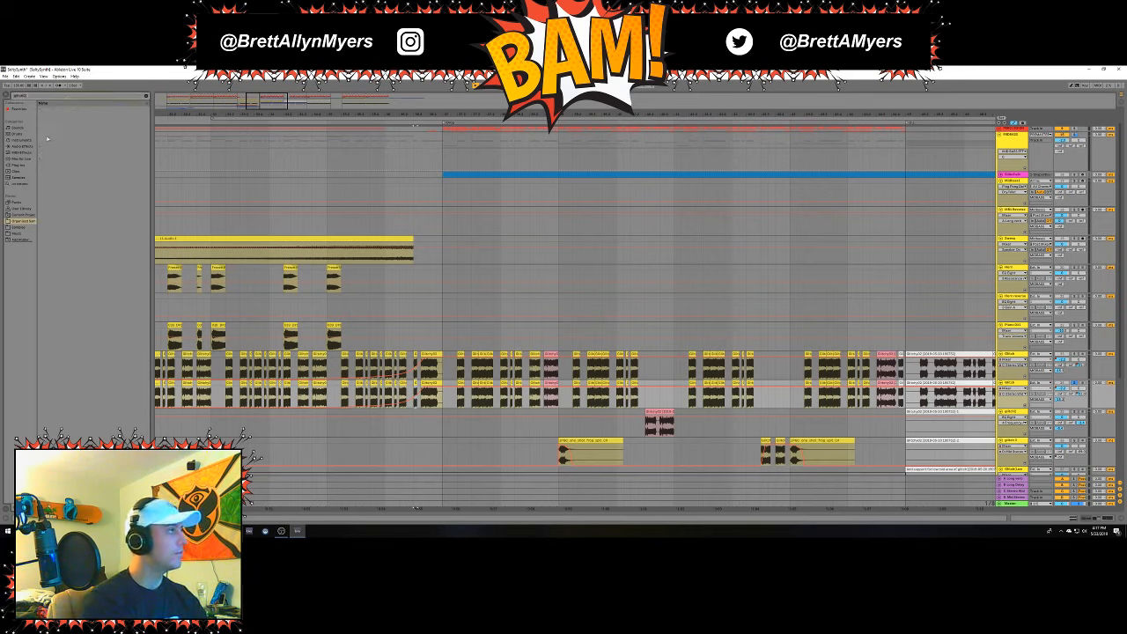
left_click(22, 229)
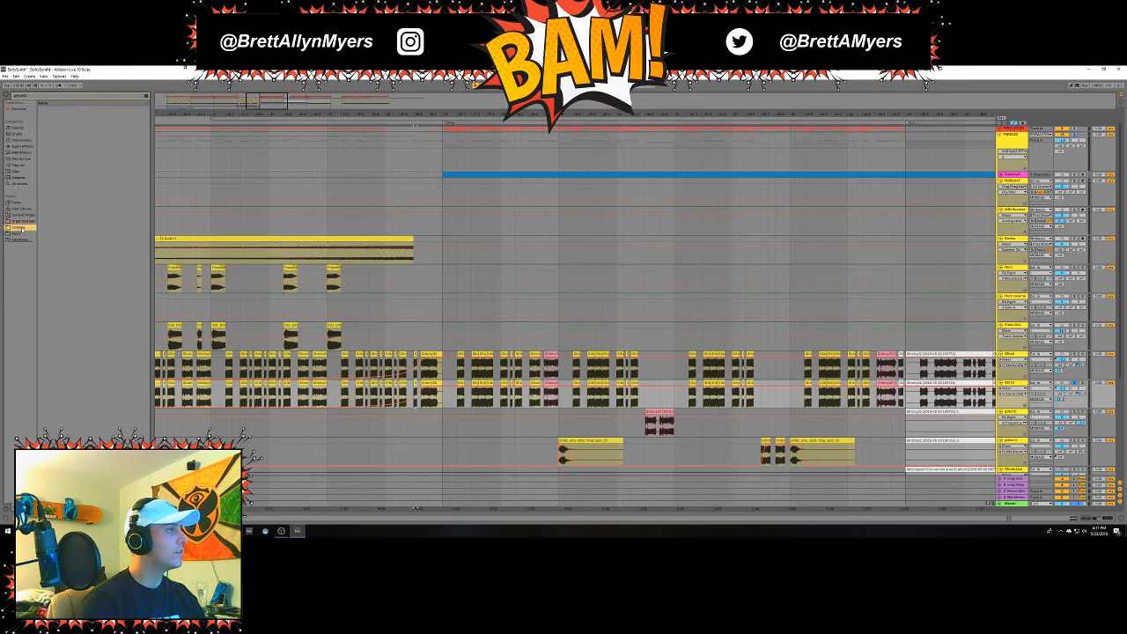
left_click(19, 233)
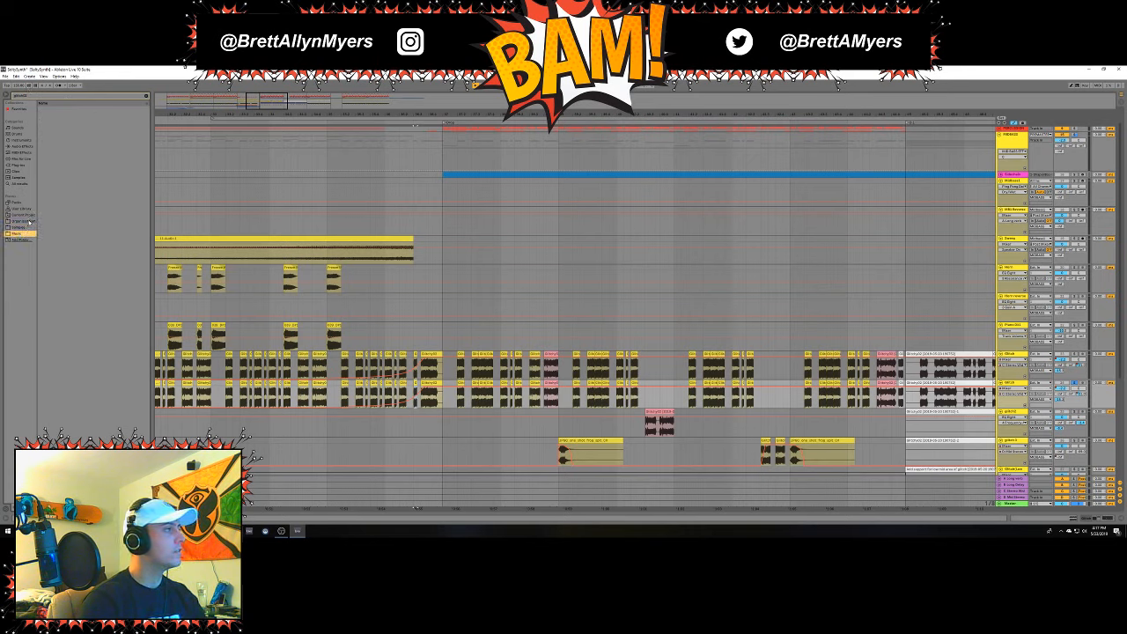
left_click(23, 221)
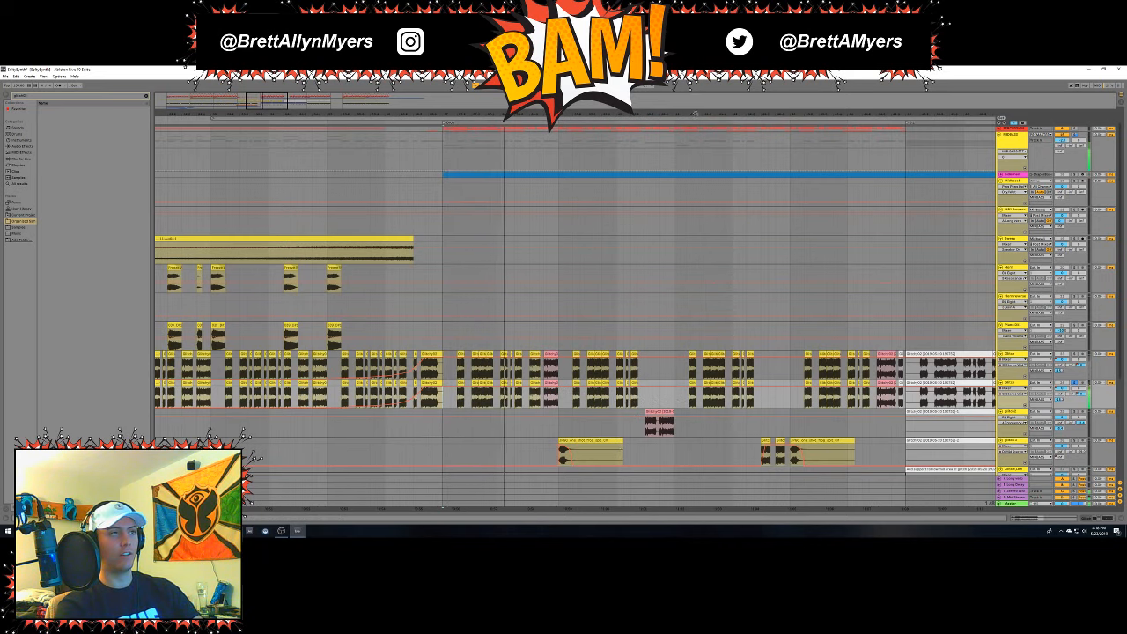
Delete the duplicated track of chopped glitch clips and select the yellow group.
key("plus")
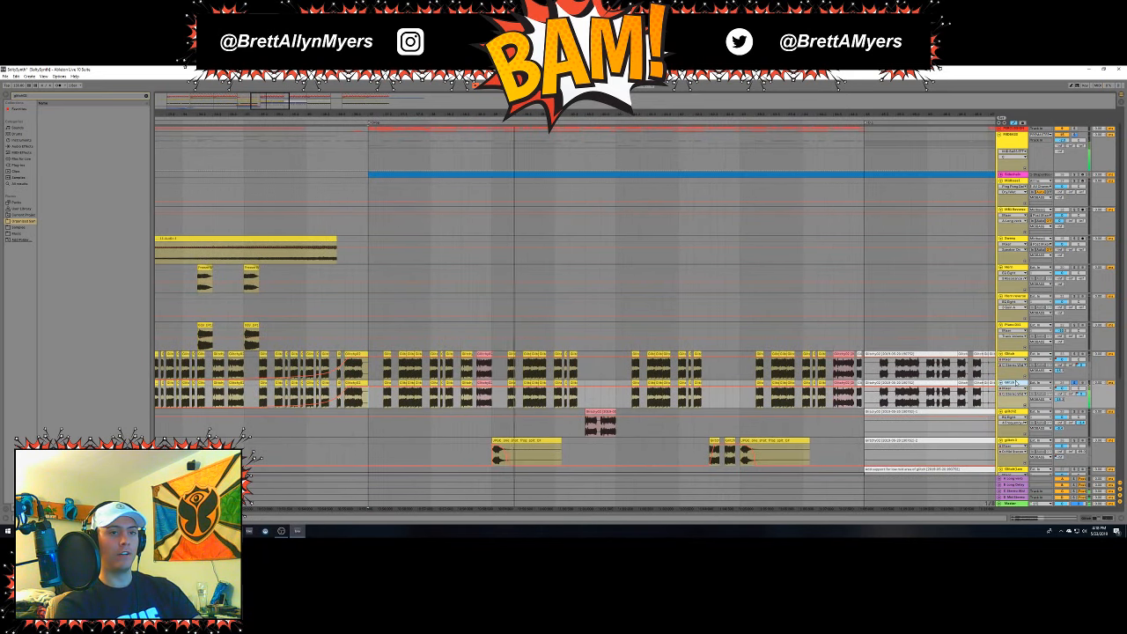
key("ctrl+alt+l")
scroll(735, 280, "down", 5)
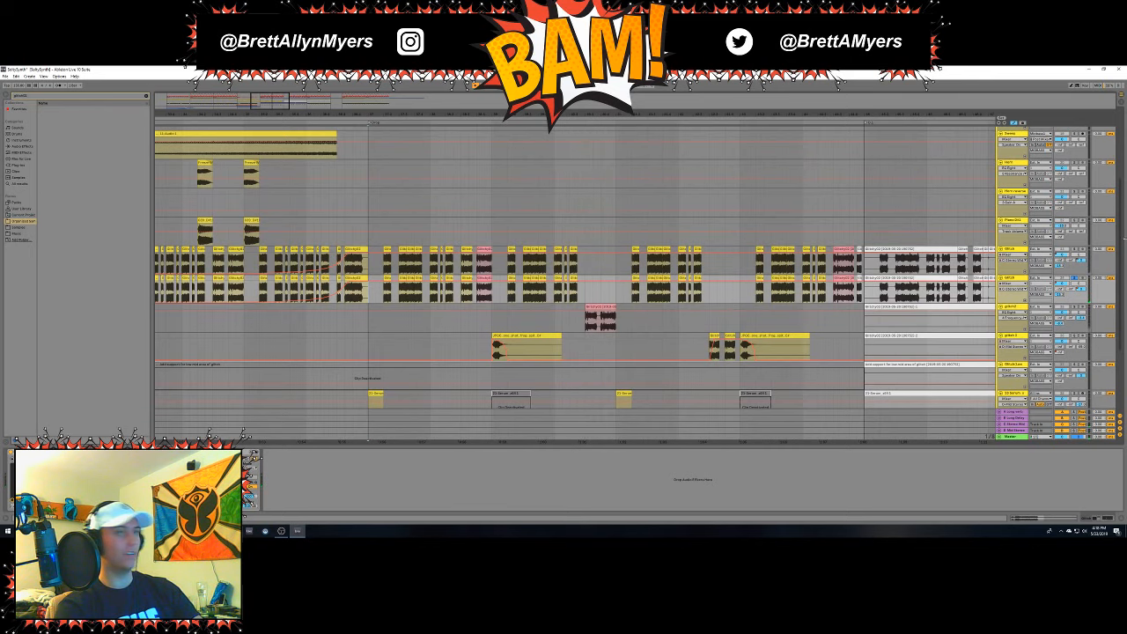
scroll(635, 268, "up", 1)
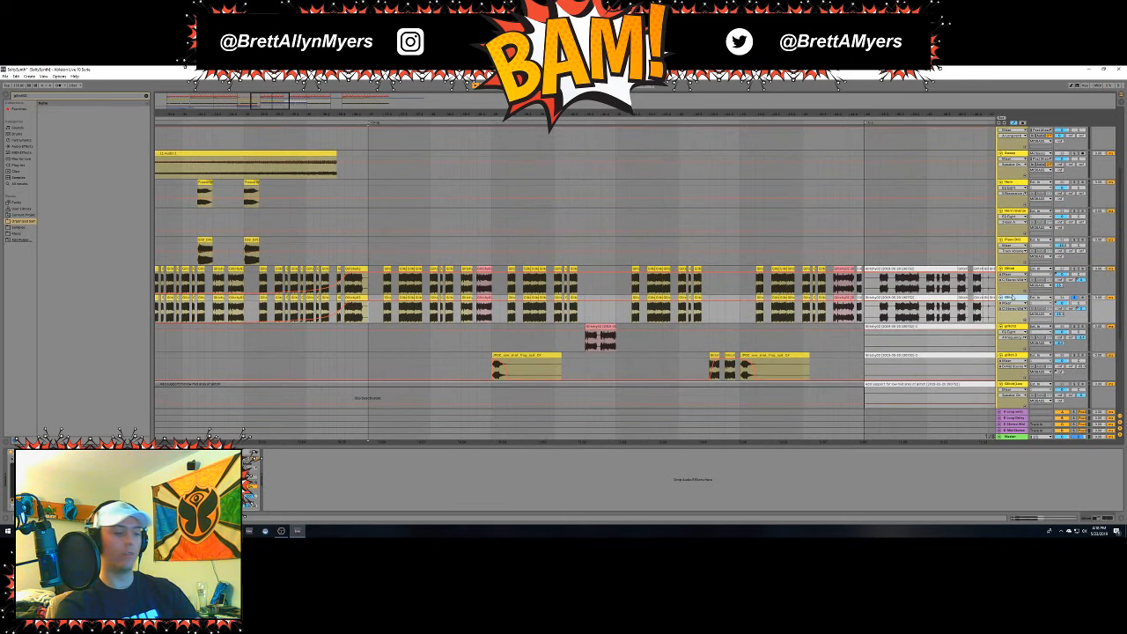
scroll(635, 265, "up", 5)
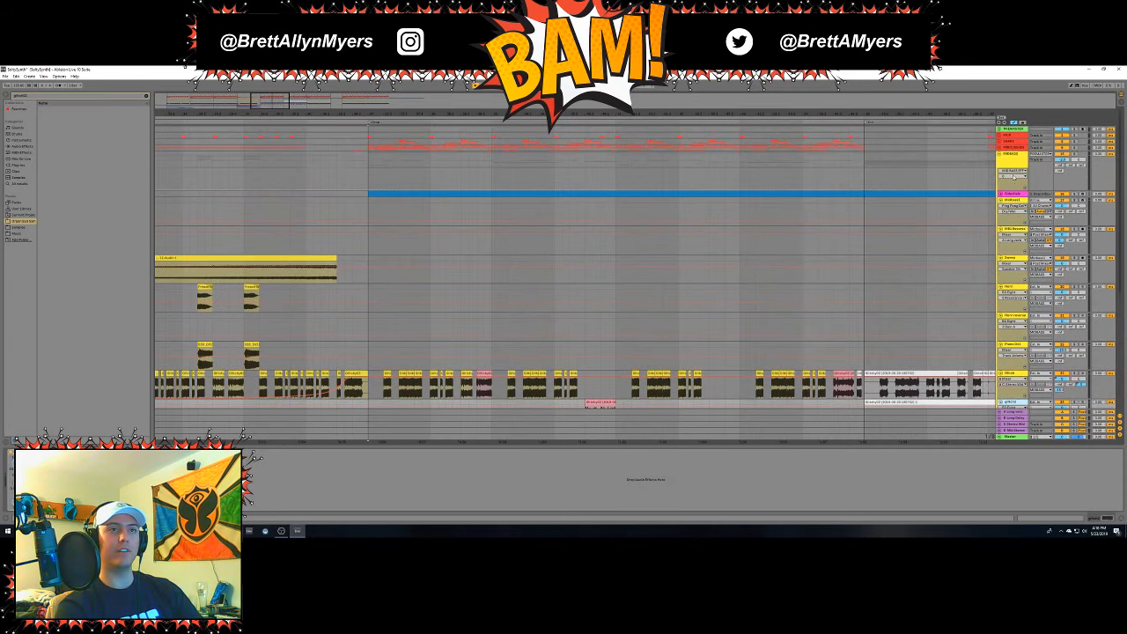
left_click(1013, 163)
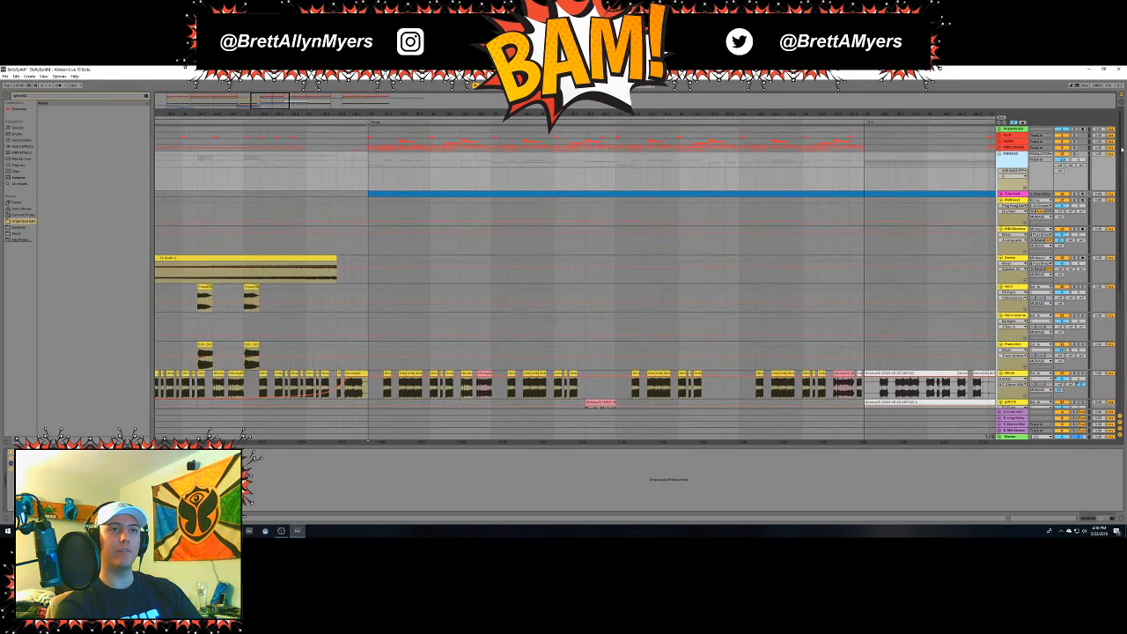
Play the drop from its beginning and review the glitch, synth and sub tracks of the yellow group.
left_click(372, 394)
key("space")
scroll(576, 308, "down", 5)
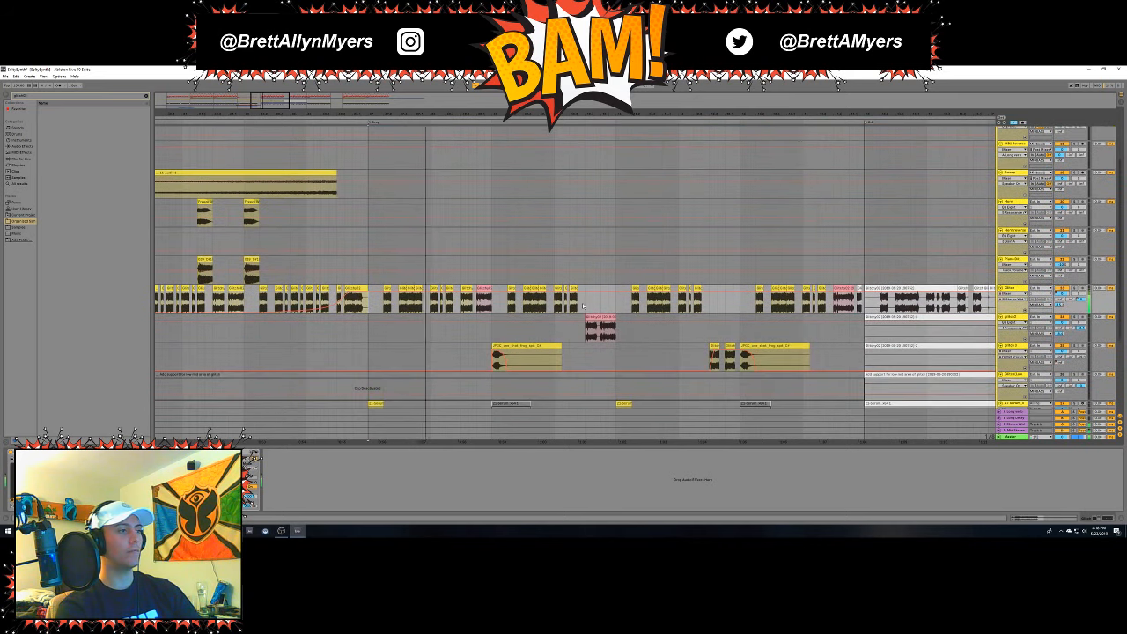
scroll(583, 307, "down", 5)
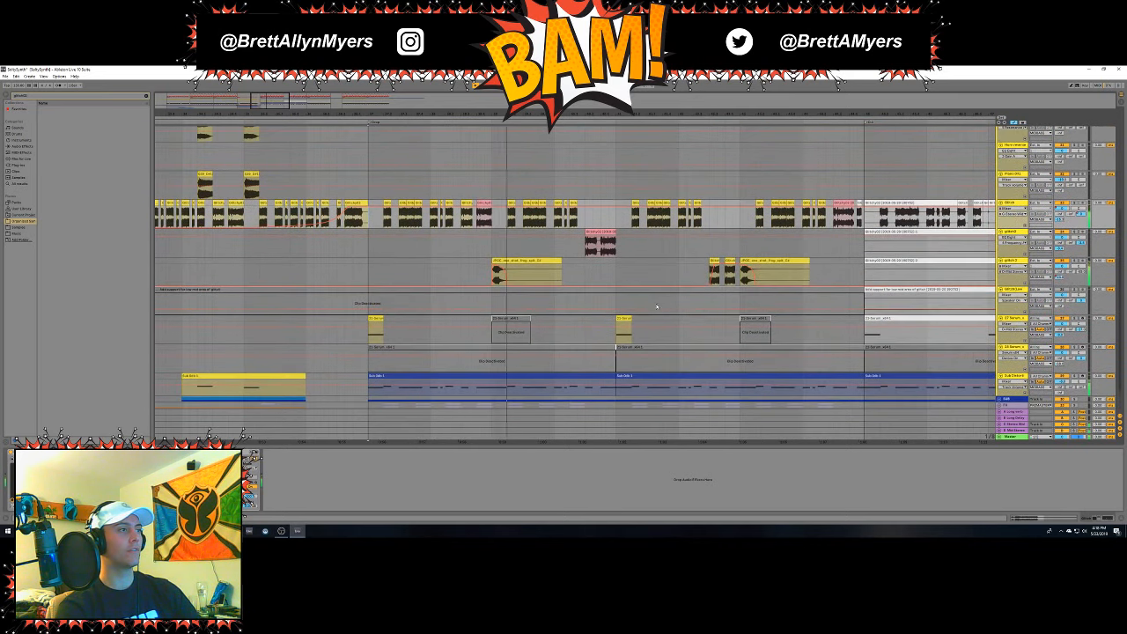
left_click_drag(695, 114, 627, 120)
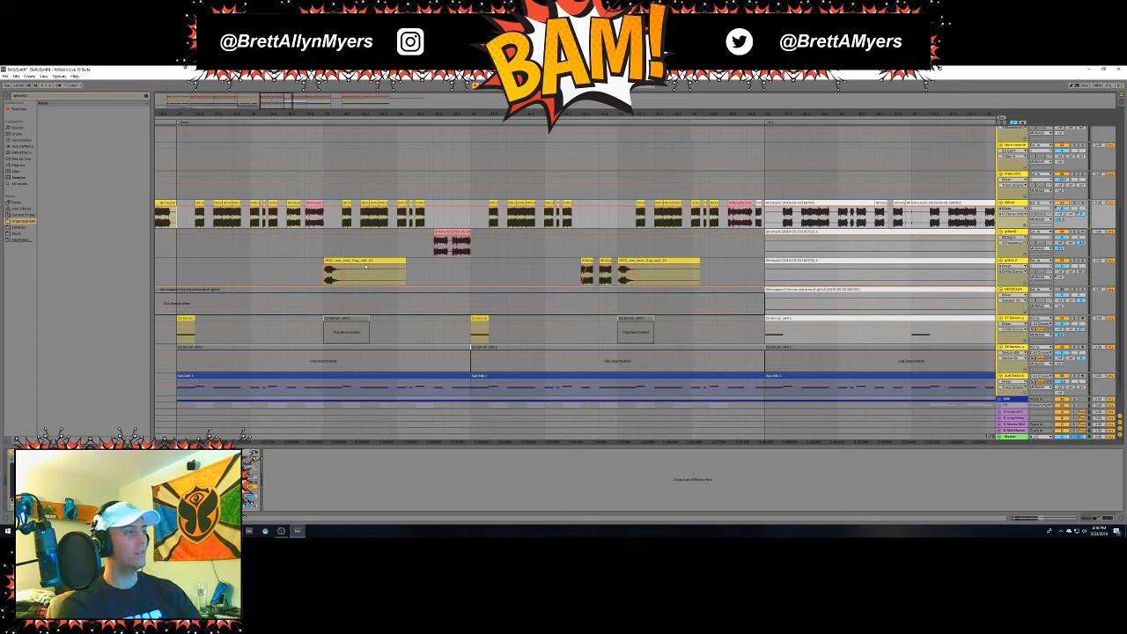
Audition the one-shot clip and the pink glitch clips in the drop, and inspect the second pink clip's waveform.
left_click(366, 265)
key("space")
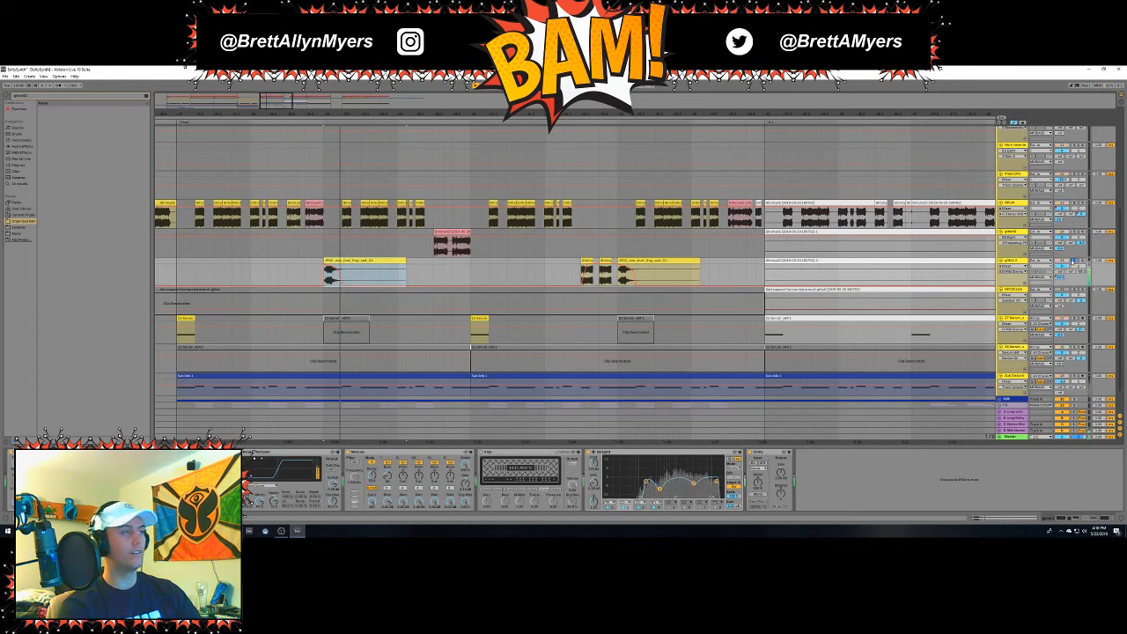
left_click(316, 208)
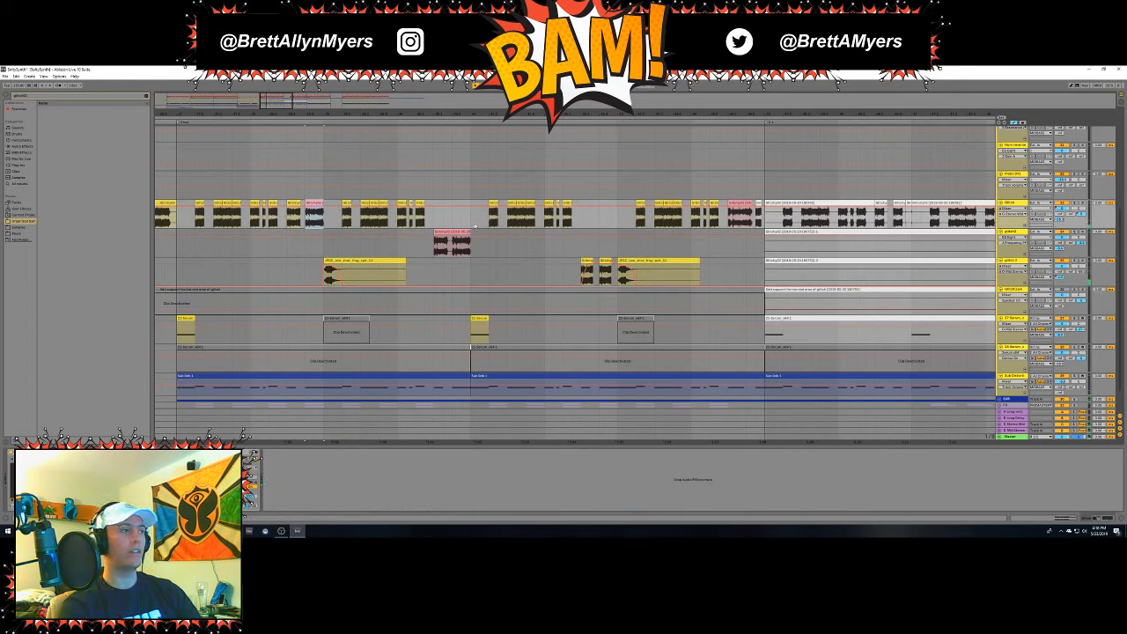
left_click(449, 231)
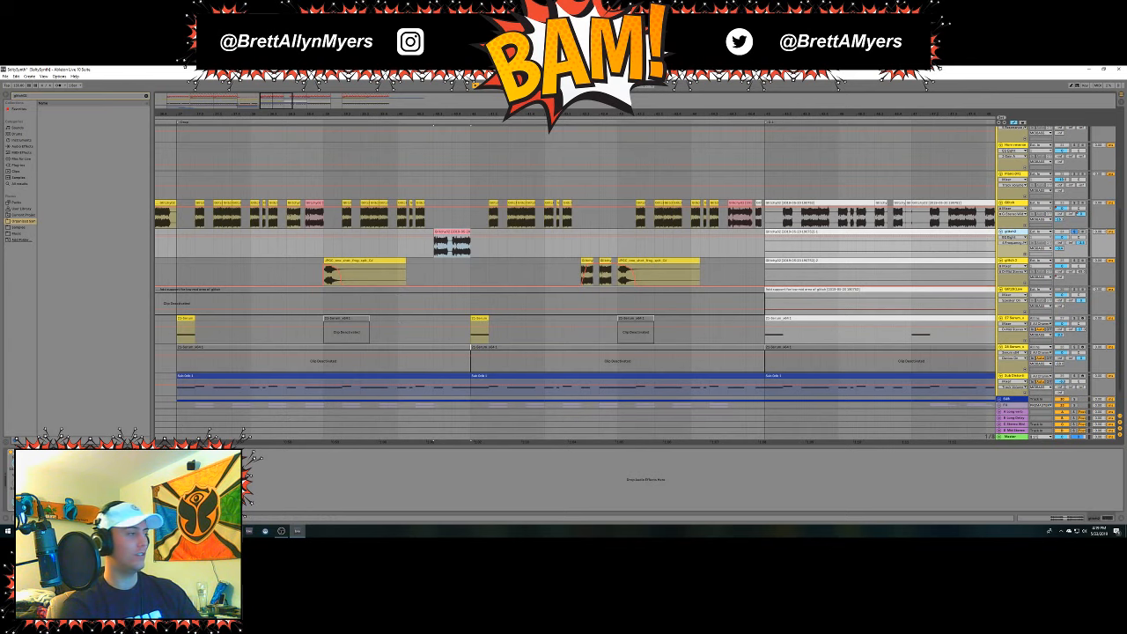
double_click(453, 232)
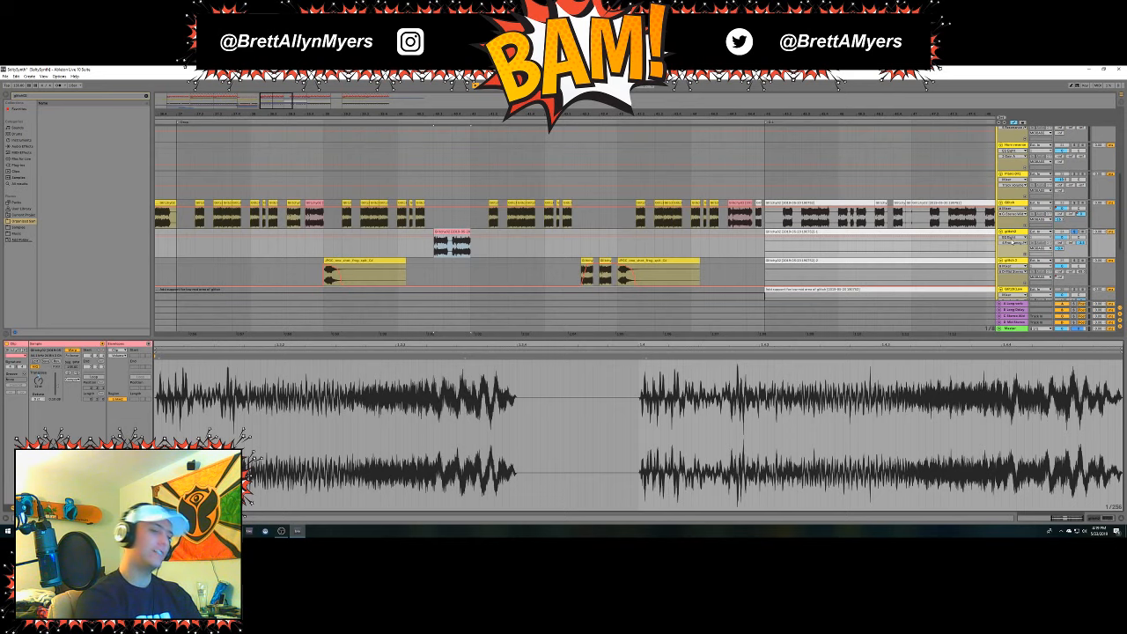
key("ctrl+alt+l")
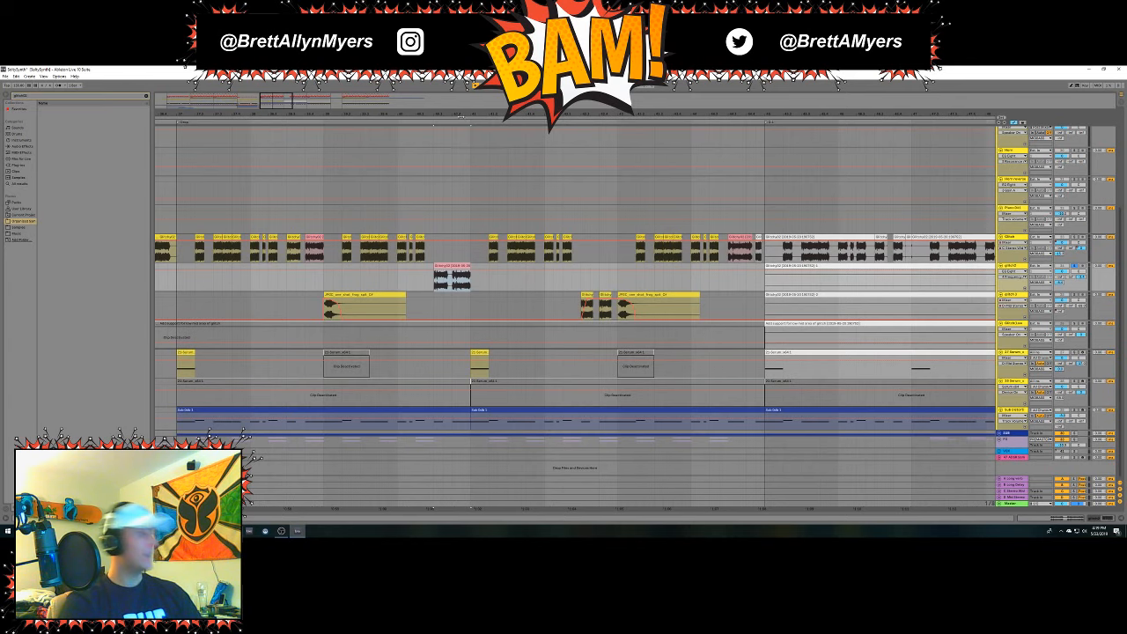
Show the whole arrangement, collapse the yellow group and play the song from the start.
left_click_drag(465, 112, 465, 74)
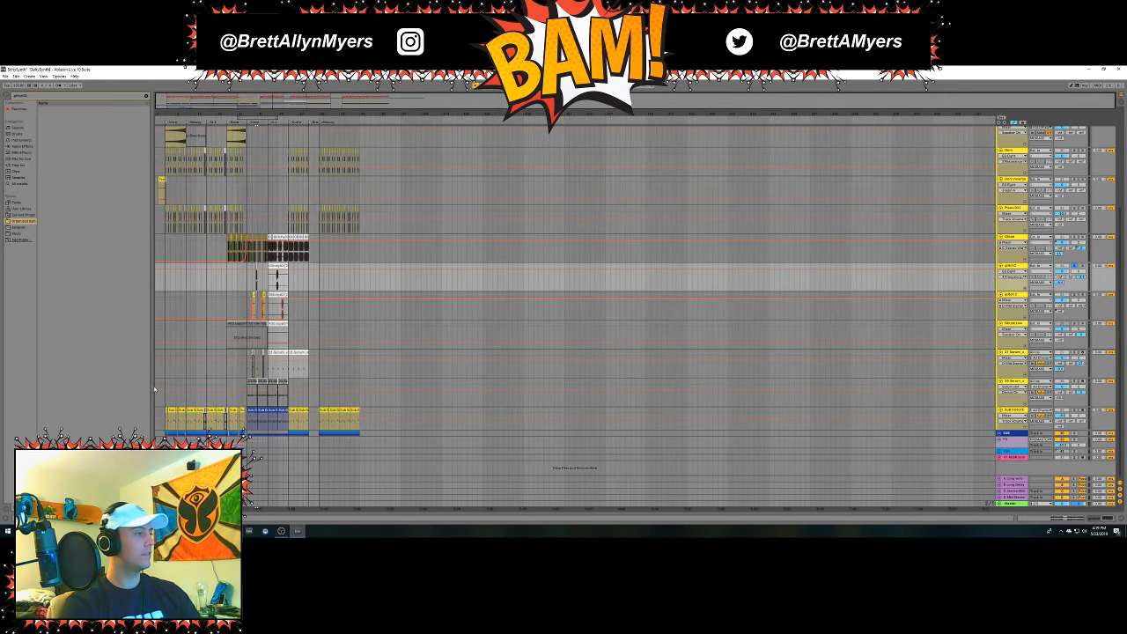
left_click(313, 382)
scroll(313, 383, "up", 5)
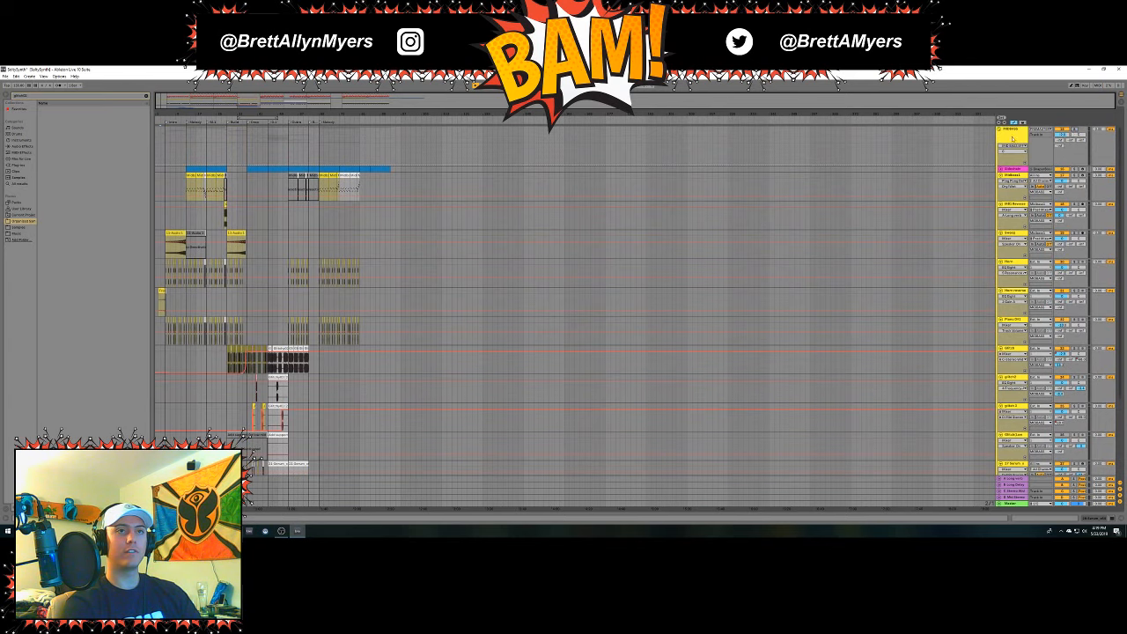
left_click(1000, 129)
key("space")
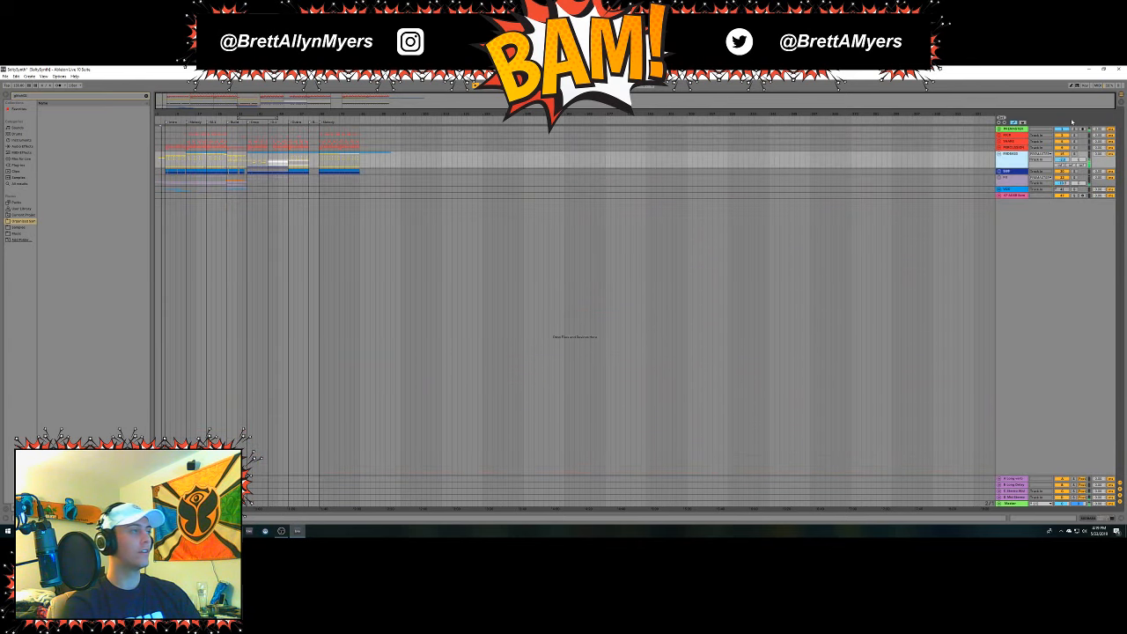
Expand the first two red drum groups and re-enable the overridden automation on the blue vocal group.
left_click(1000, 136)
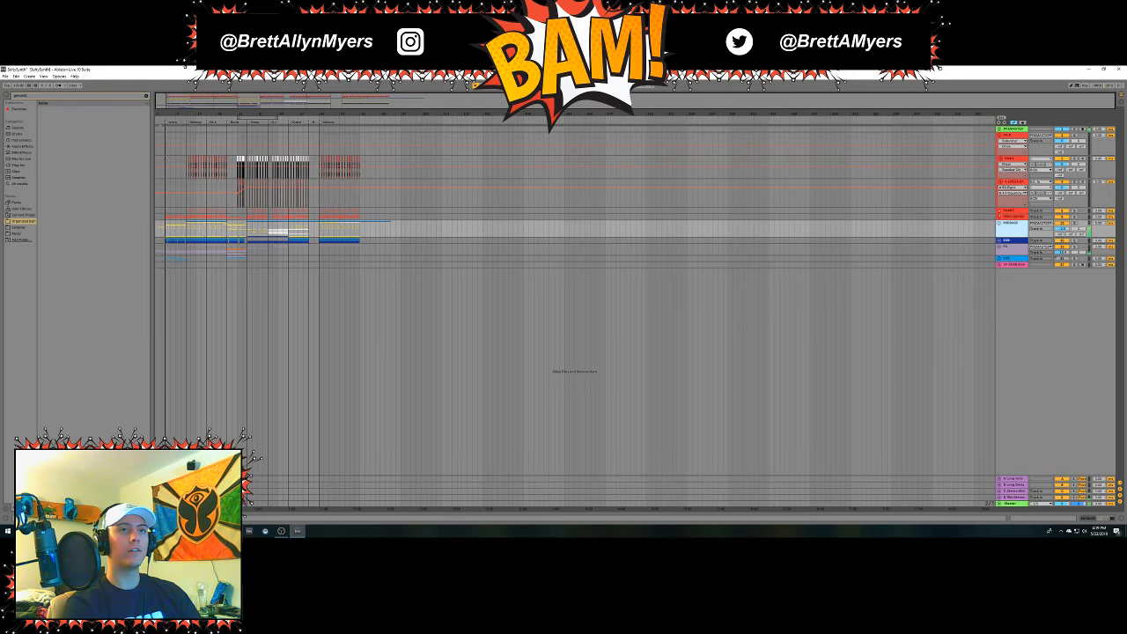
left_click(1000, 212)
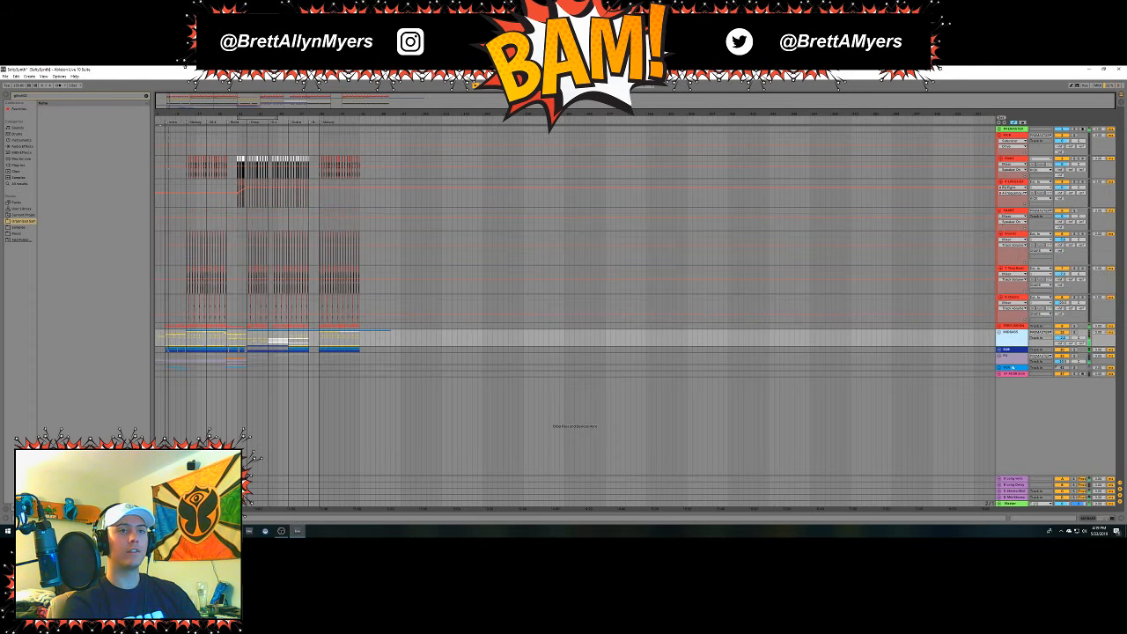
right_click(1064, 368)
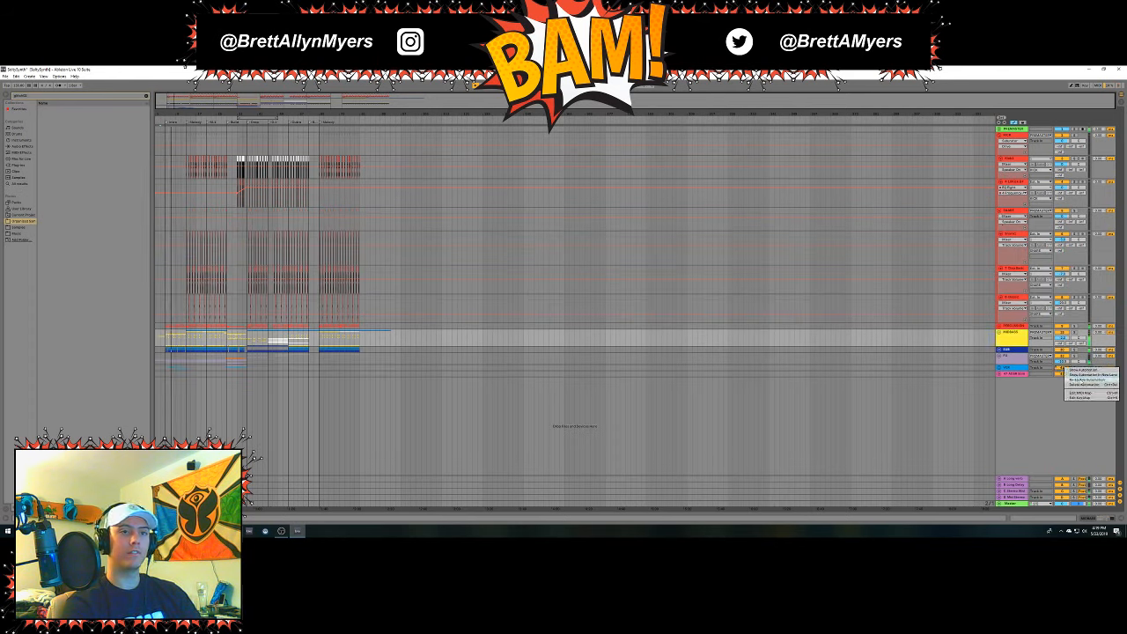
left_click(1075, 379)
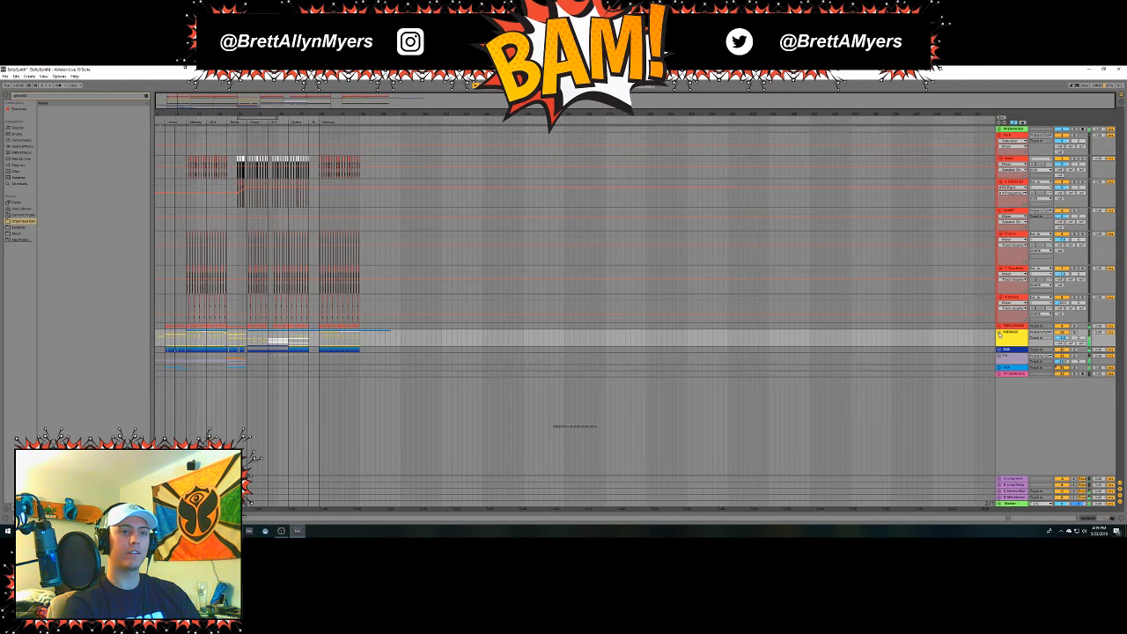
Expand the yellow group and the red percussion group and look over their tracks during playback.
left_click(999, 335)
left_click(1000, 313)
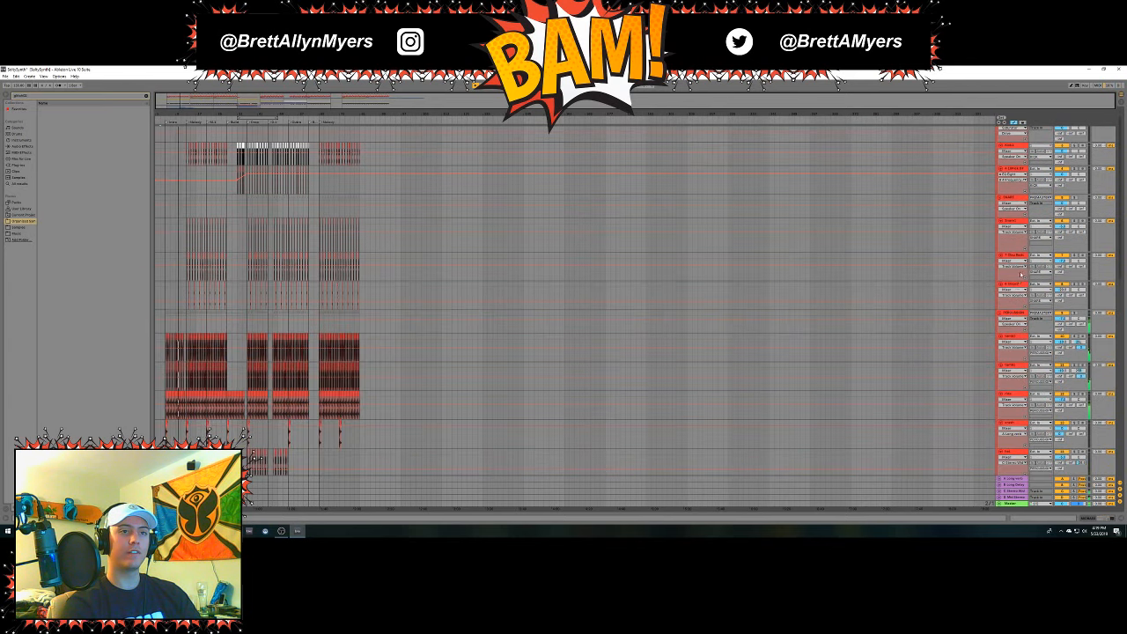
scroll(1019, 330, "down", 10)
scroll(1020, 331, "down", 10)
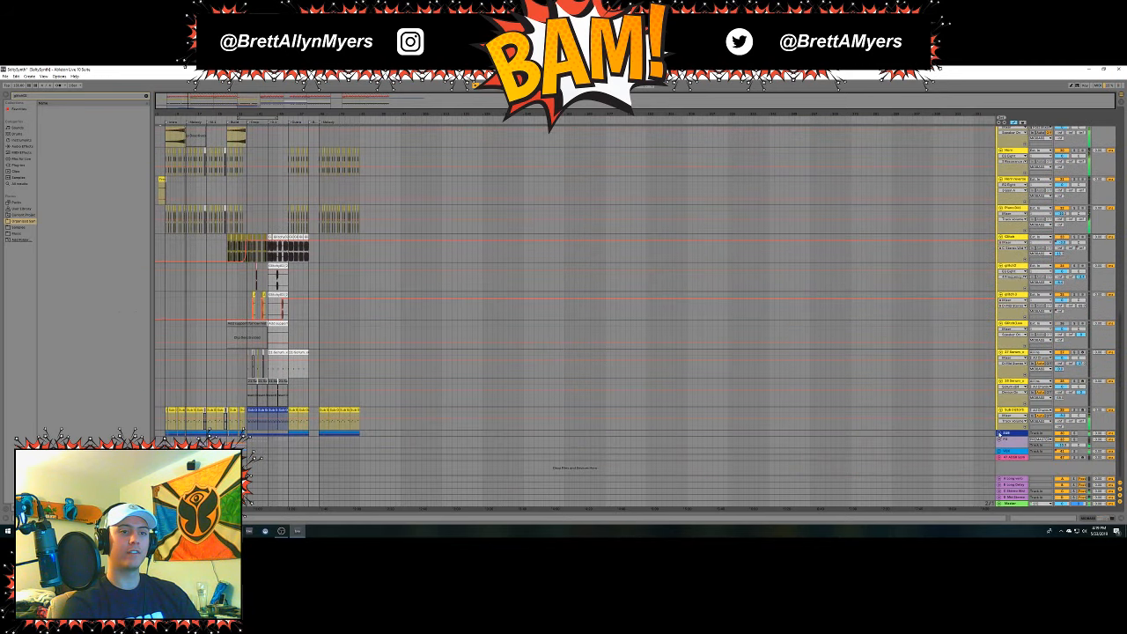
Expand the dark blue sub group, the purple FX group and the light blue vocal group and look over their tracks.
left_click(1001, 435)
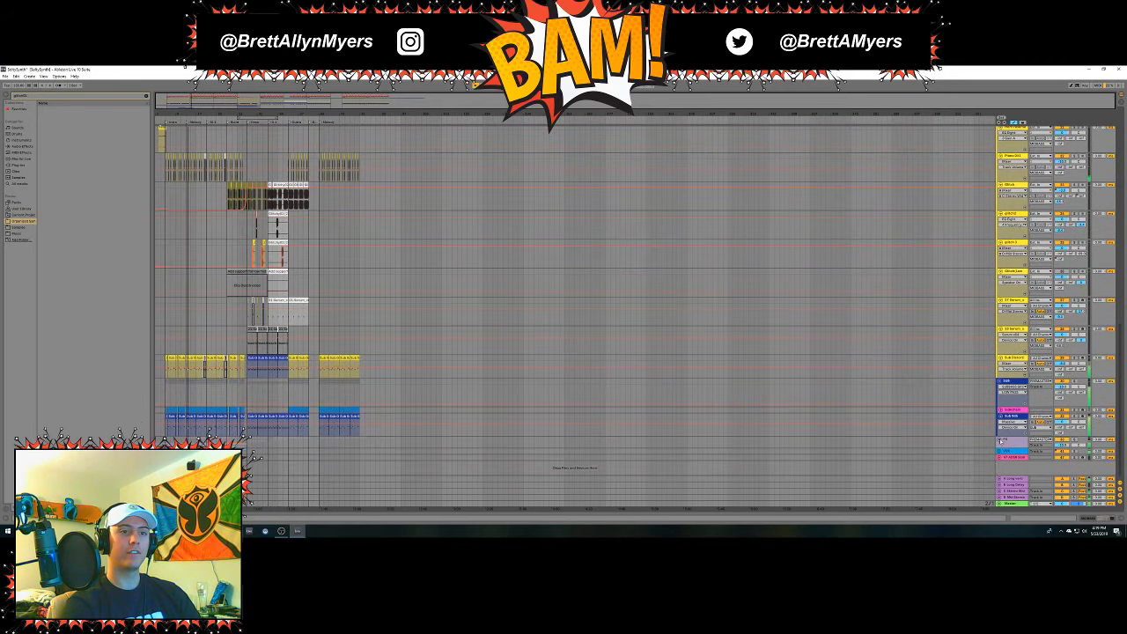
scroll(1001, 413, "down", 6)
scroll(1004, 414, "down", 2)
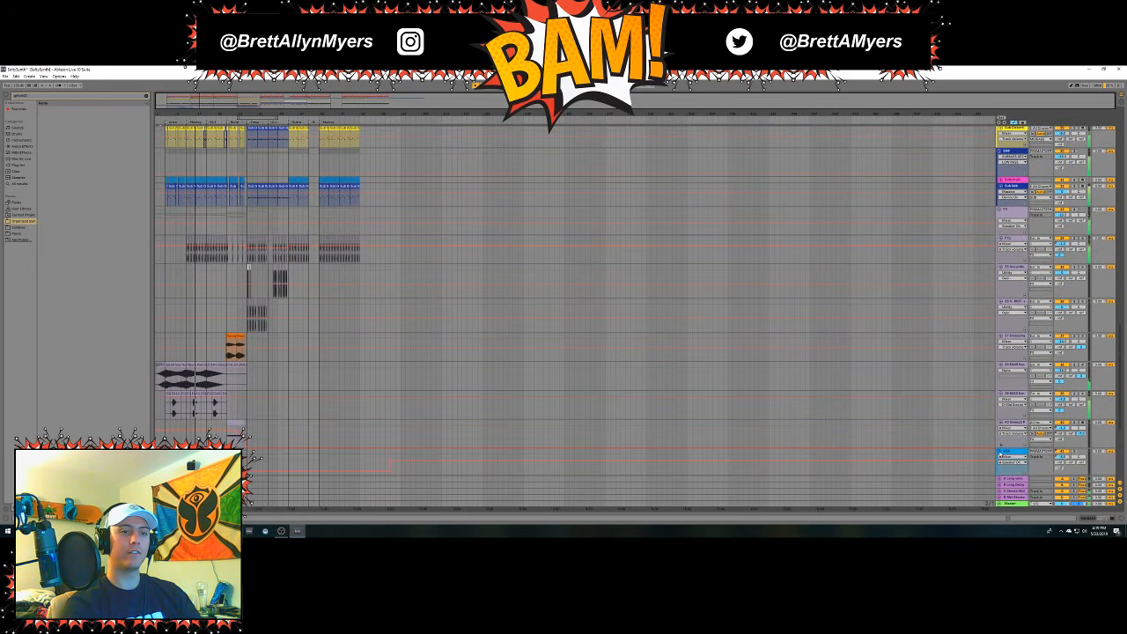
scroll(862, 357, "down", 3)
scroll(572, 308, "down", 1)
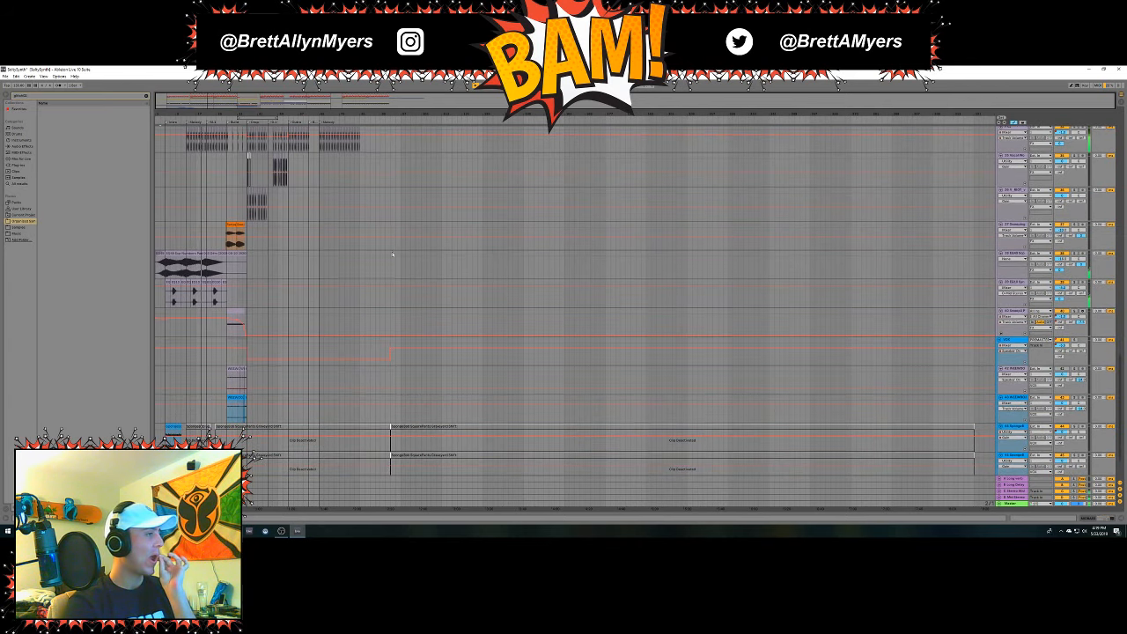
Enlarge the song's sections on the timeline and look back over the FX, sub and yellow group tracks during playback.
scroll(393, 256, "up", 5)
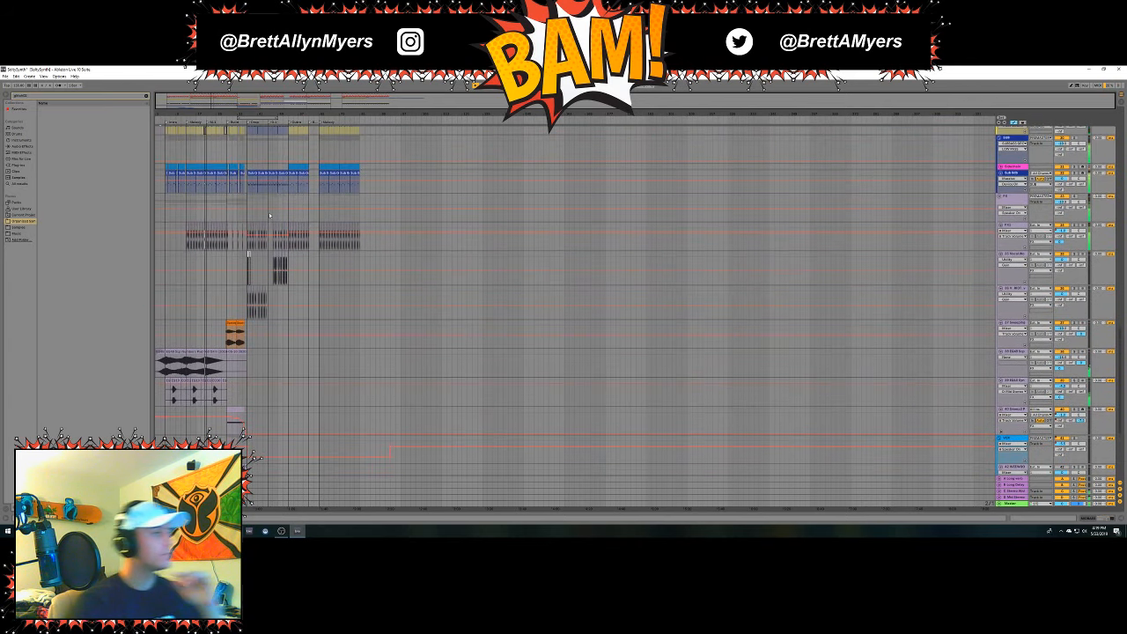
scroll(390, 311, "up", 2)
left_click(208, 141)
key("z")
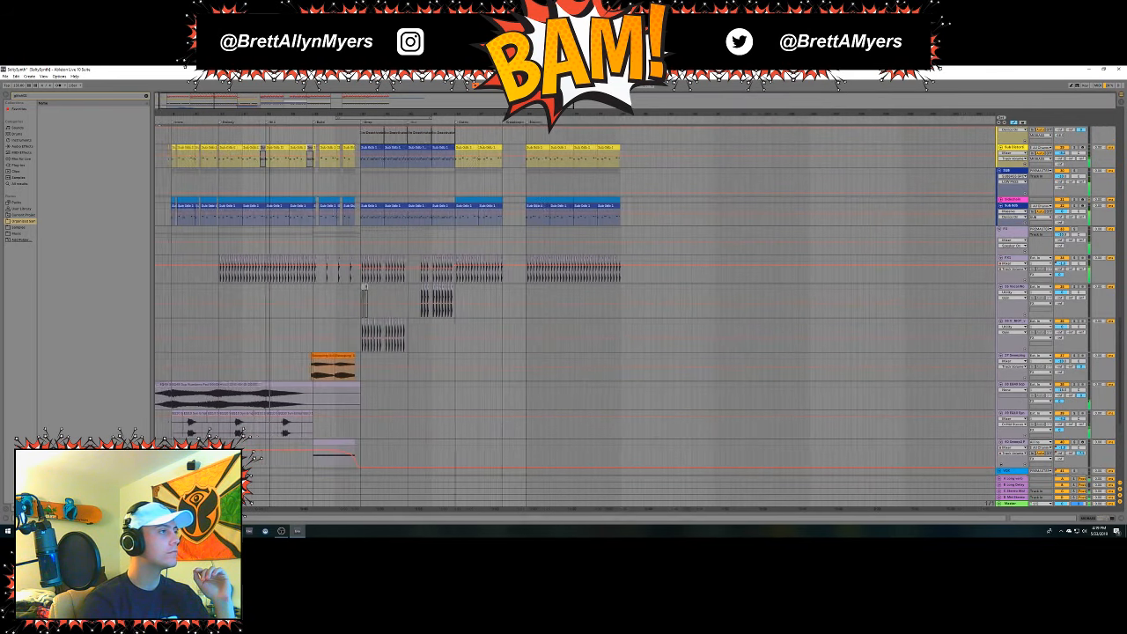
scroll(414, 263, "up", 10)
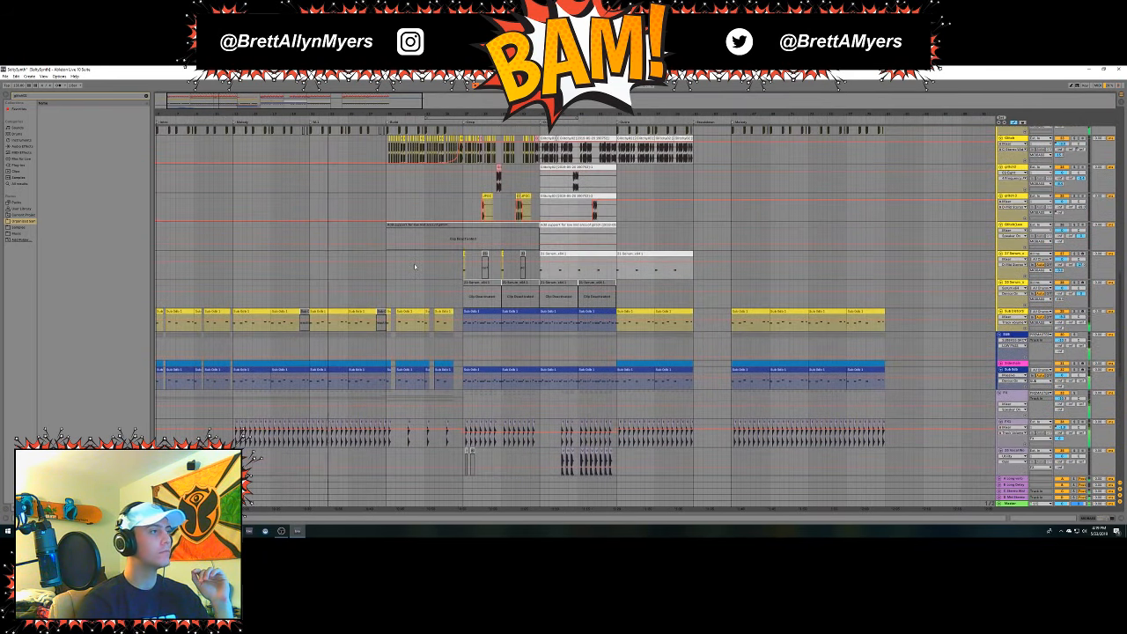
scroll(414, 264, "up", 5)
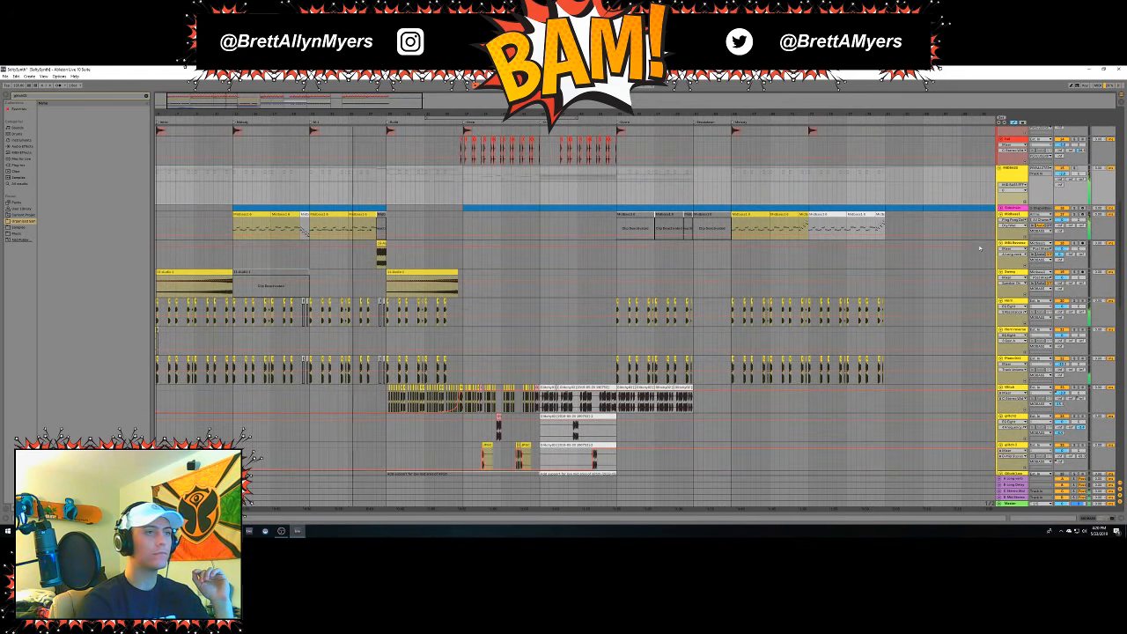
Examine the drop's glitch, Serum, sub and FX layers while the drop plays.
key("Down")
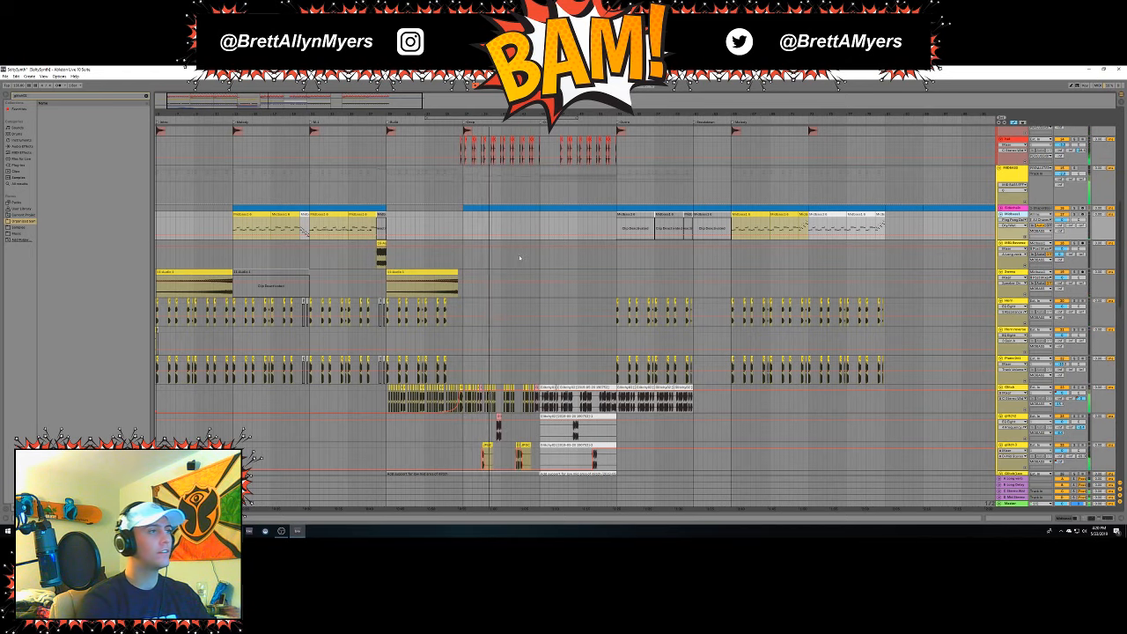
scroll(557, 295, "down", 3)
scroll(569, 286, "down", 10)
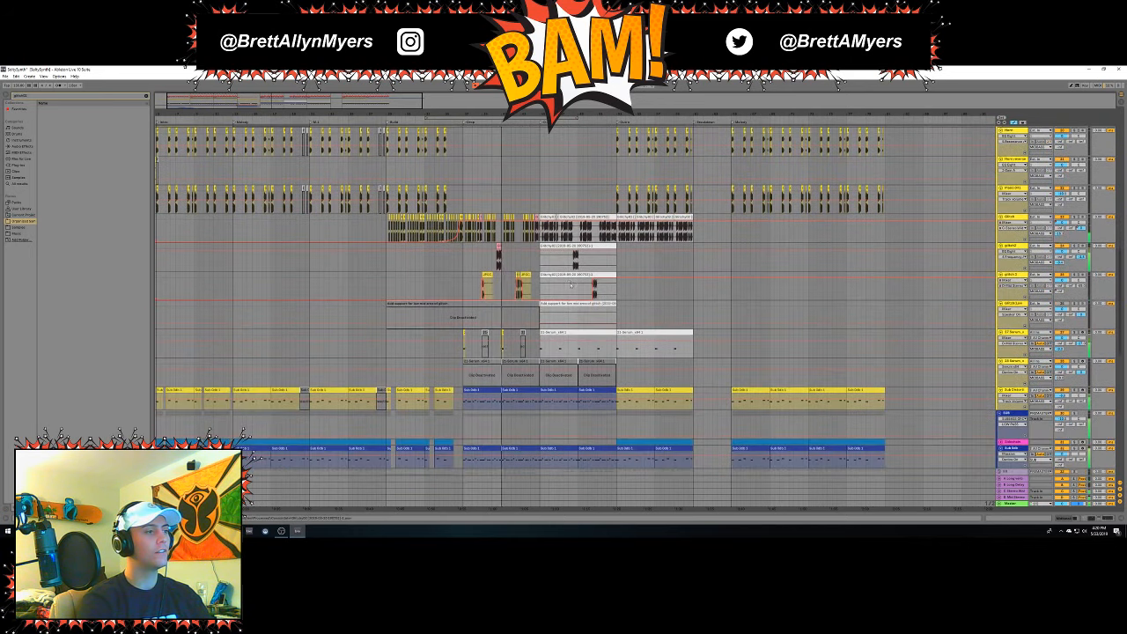
scroll(645, 252, "down", 1)
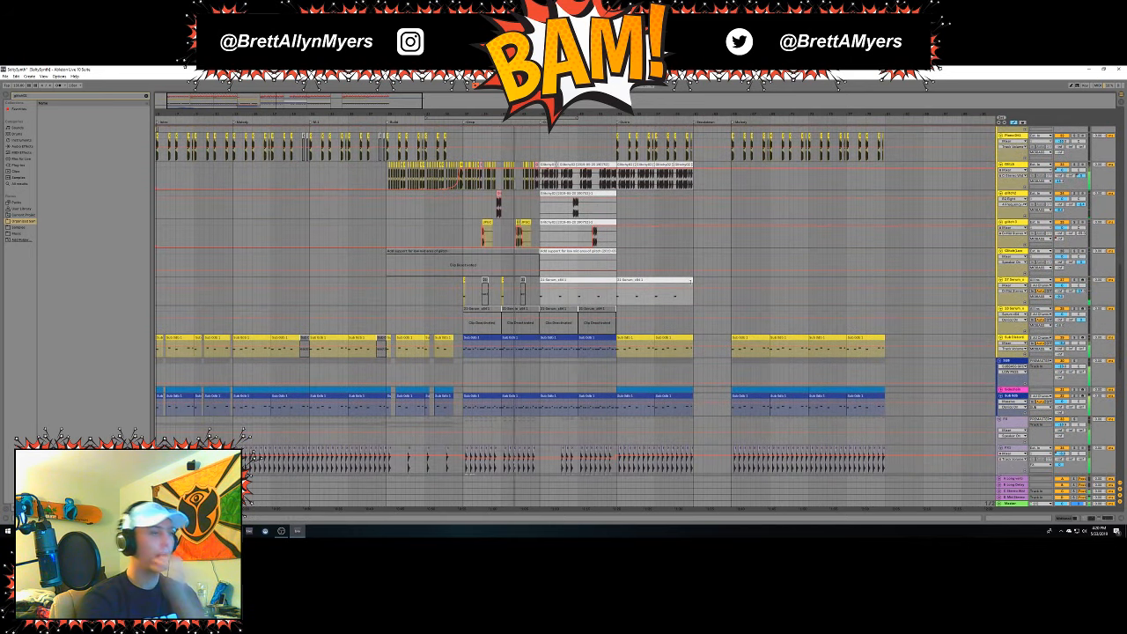
scroll(753, 303, "down", 2)
scroll(753, 303, "down", 2)
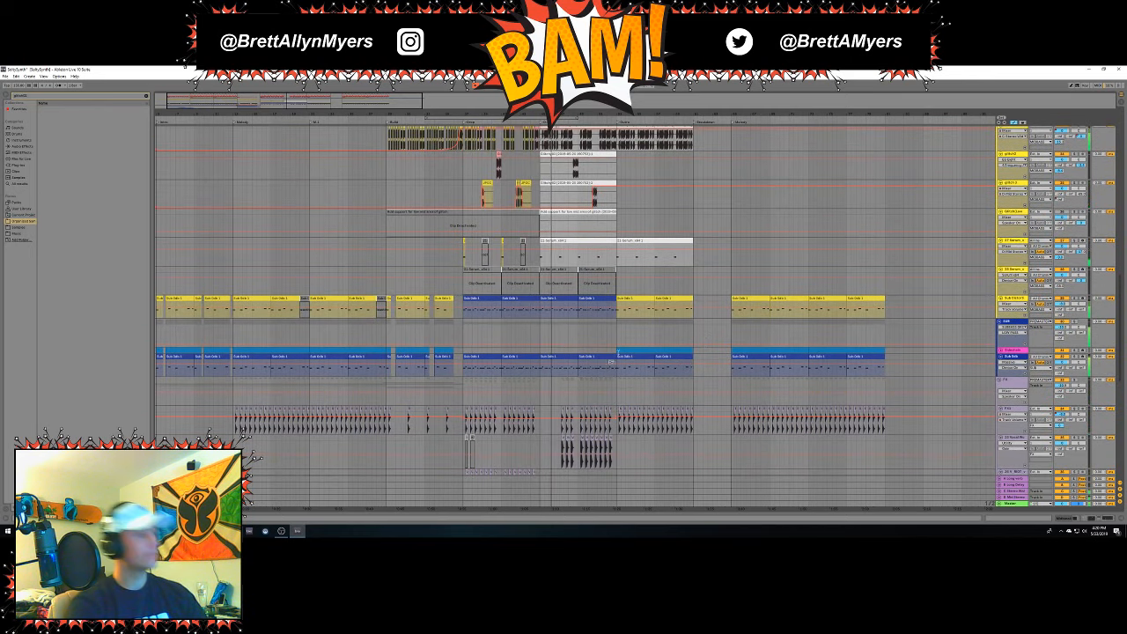
scroll(661, 345, "up", 2)
scroll(662, 345, "up", 5)
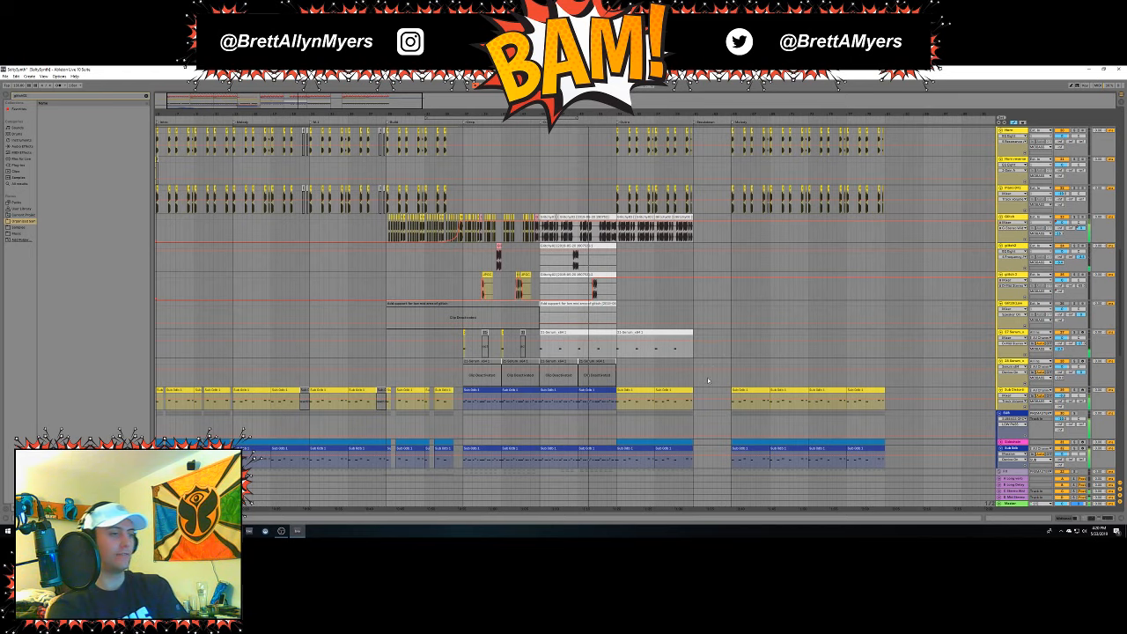
scroll(743, 362, "down", 2)
scroll(743, 362, "down", 4)
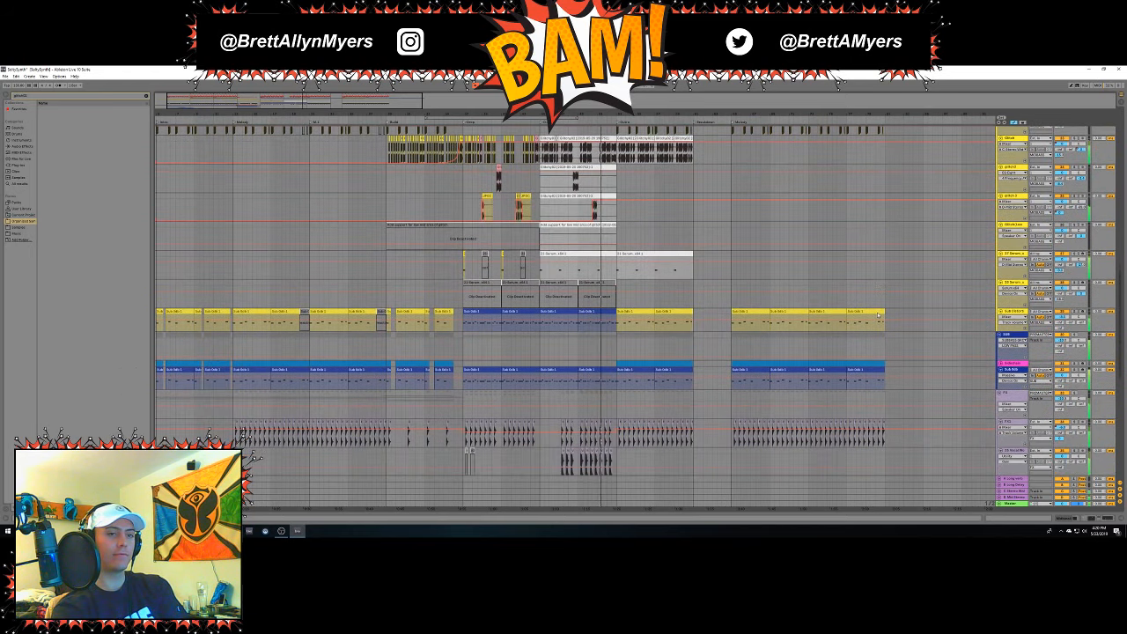
scroll(878, 315, "down", 1)
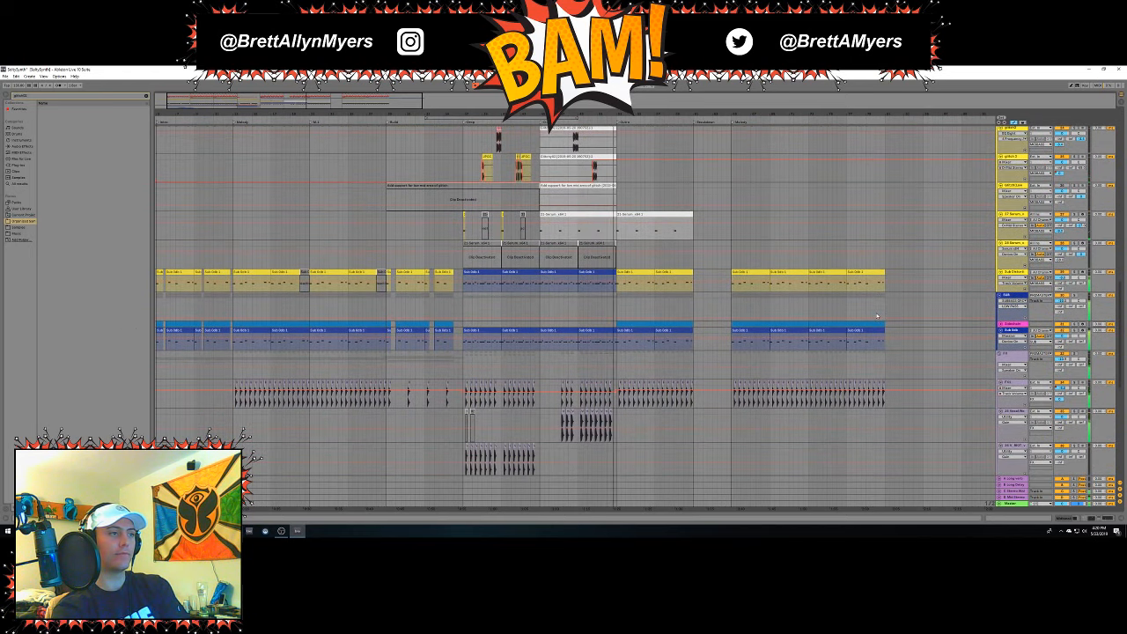
scroll(878, 315, "down", 1)
Review the yellow group's horn, piano and midbass tracks and the red percussion tracks as playback moves past the drop.
scroll(877, 315, "up", 3)
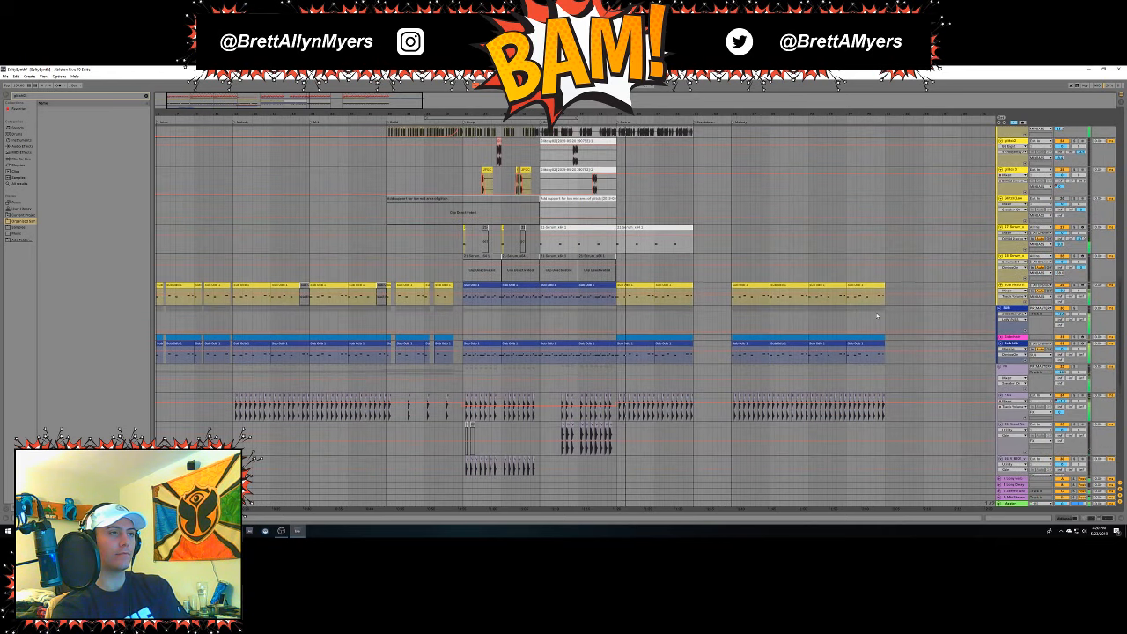
scroll(877, 315, "up", 5)
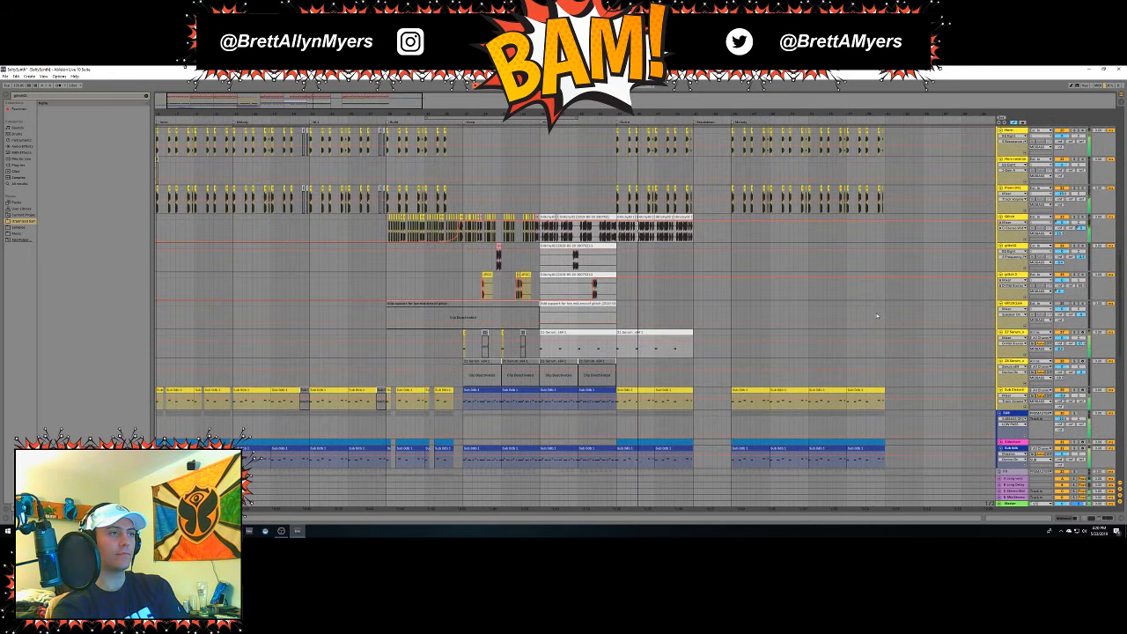
scroll(852, 316, "up", 3)
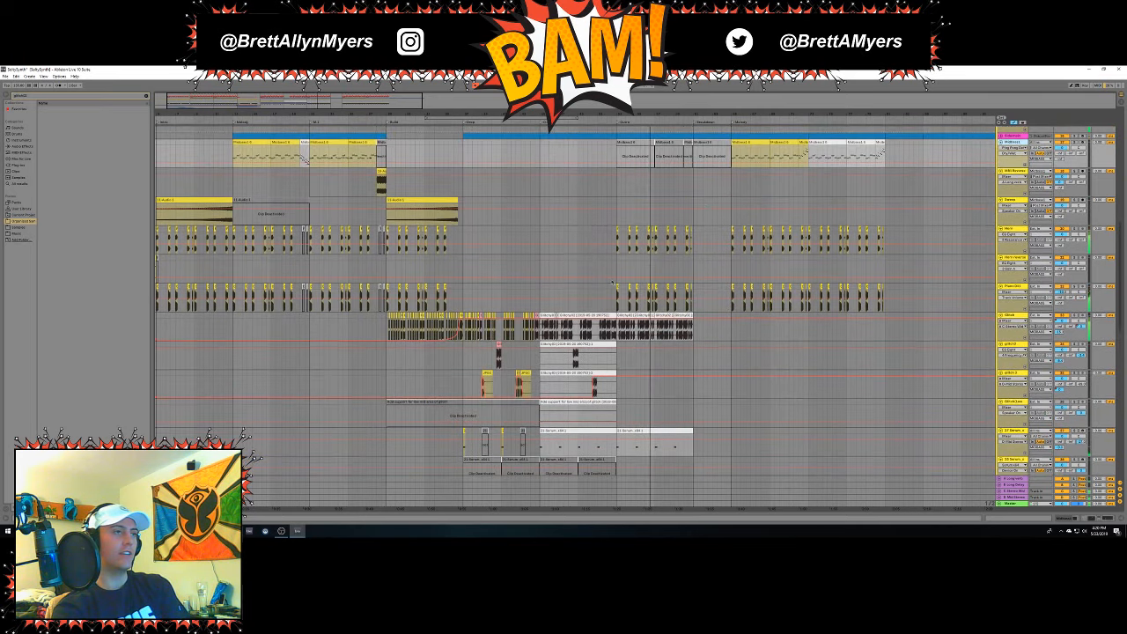
scroll(721, 345, "up", 1)
scroll(721, 345, "up", 1)
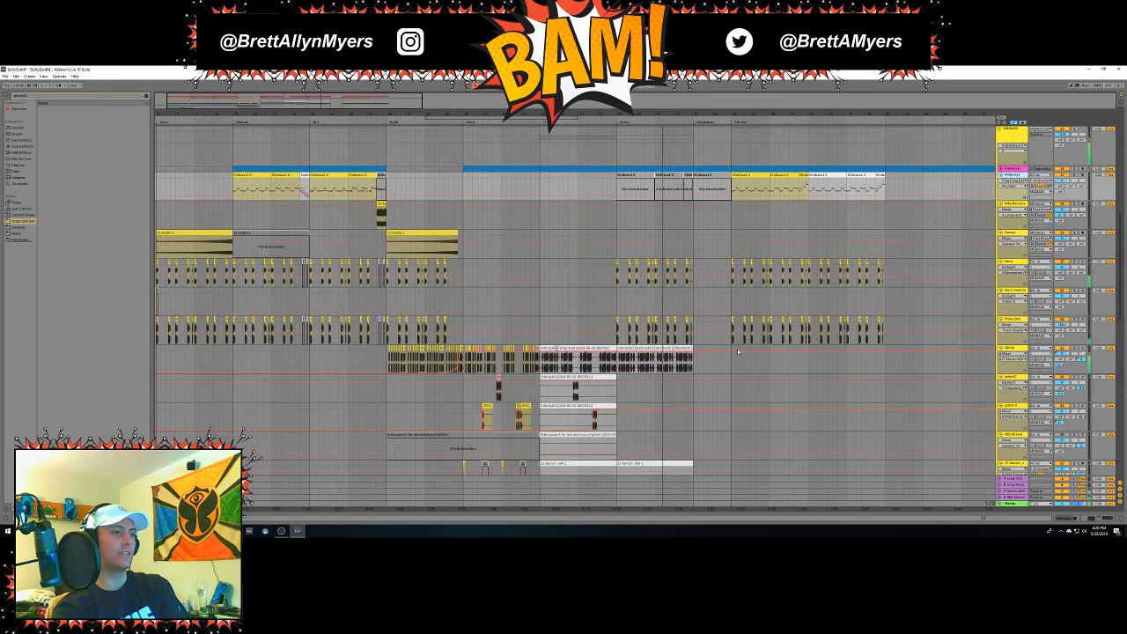
scroll(706, 405, "up", 3)
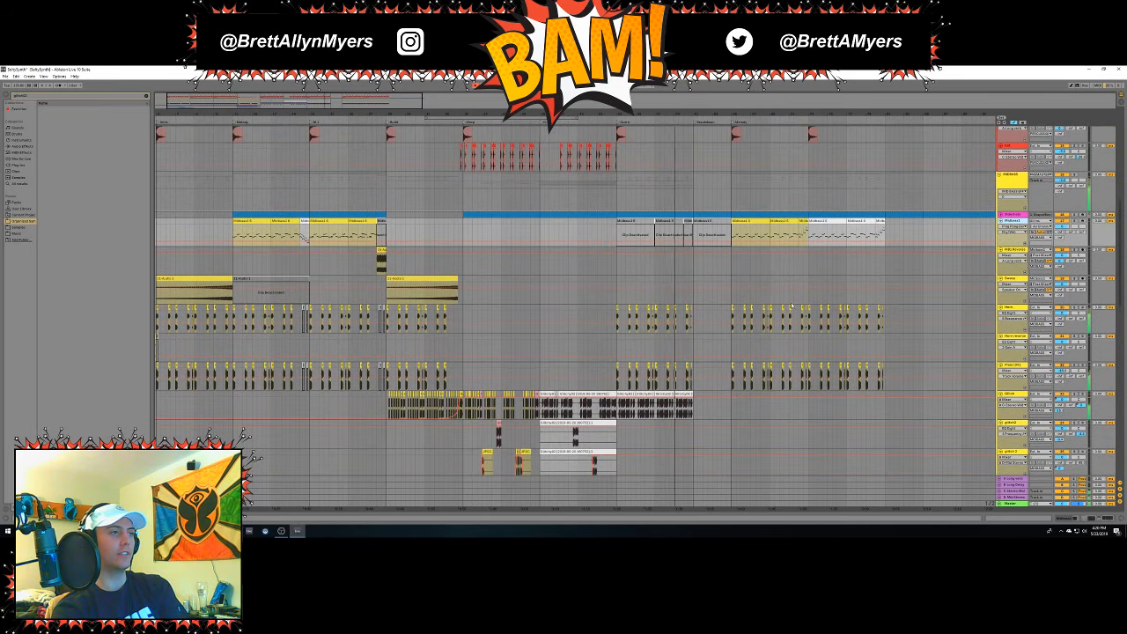
scroll(732, 354, "down", 1)
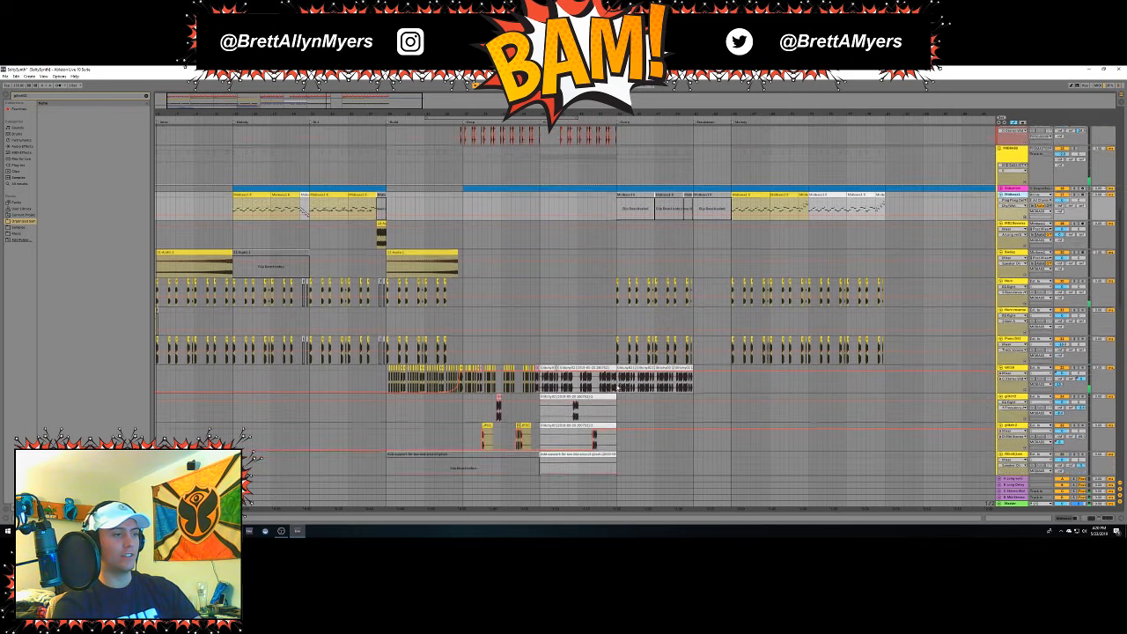
scroll(795, 274, "up", 2)
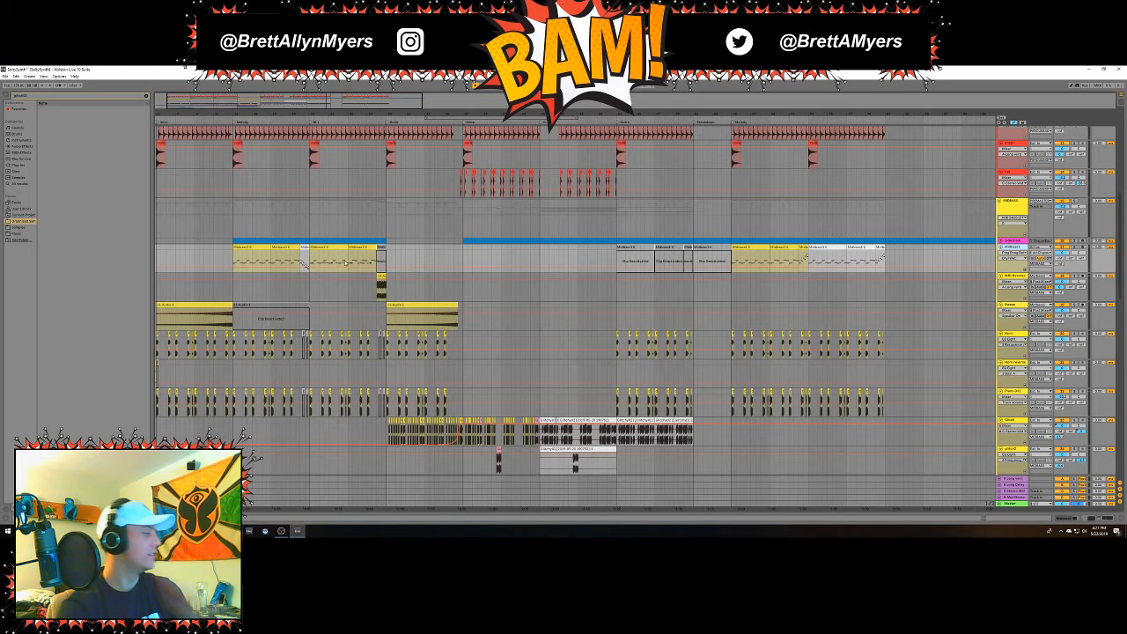
Return to the drop's bass layers and select the first white Serum clip in its second half.
scroll(516, 328, "down", 2)
scroll(583, 363, "down", 7)
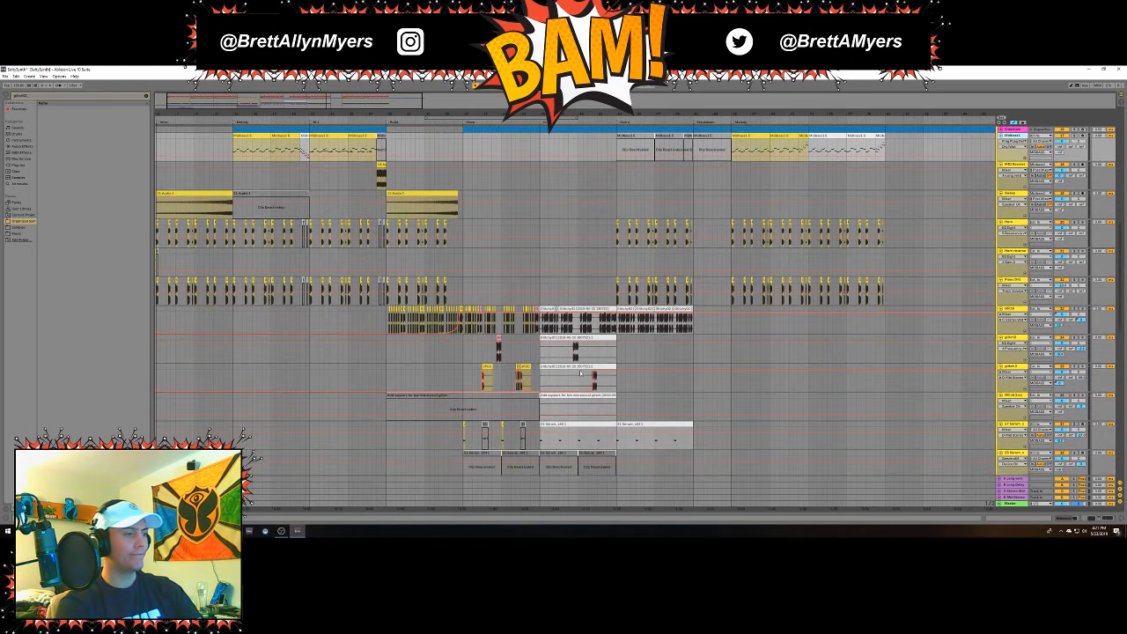
scroll(567, 385, "down", 2)
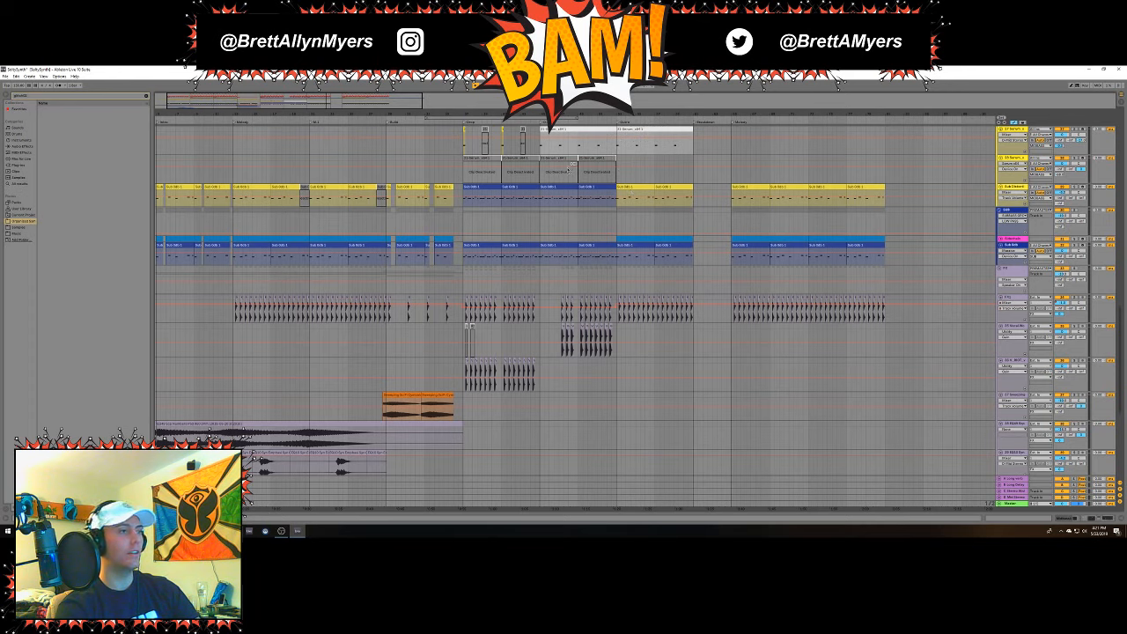
left_click(551, 131)
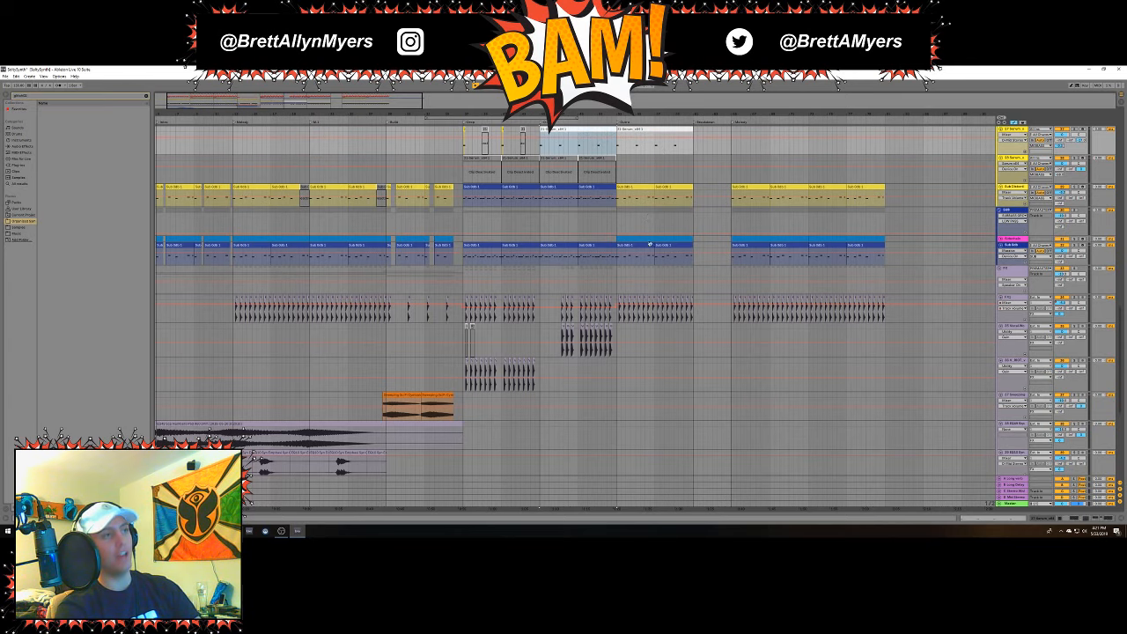
Point out the main glitch track's clips across the drop, and select the deactivated support clip on the low glitch track.
scroll(601, 306, "up", 6)
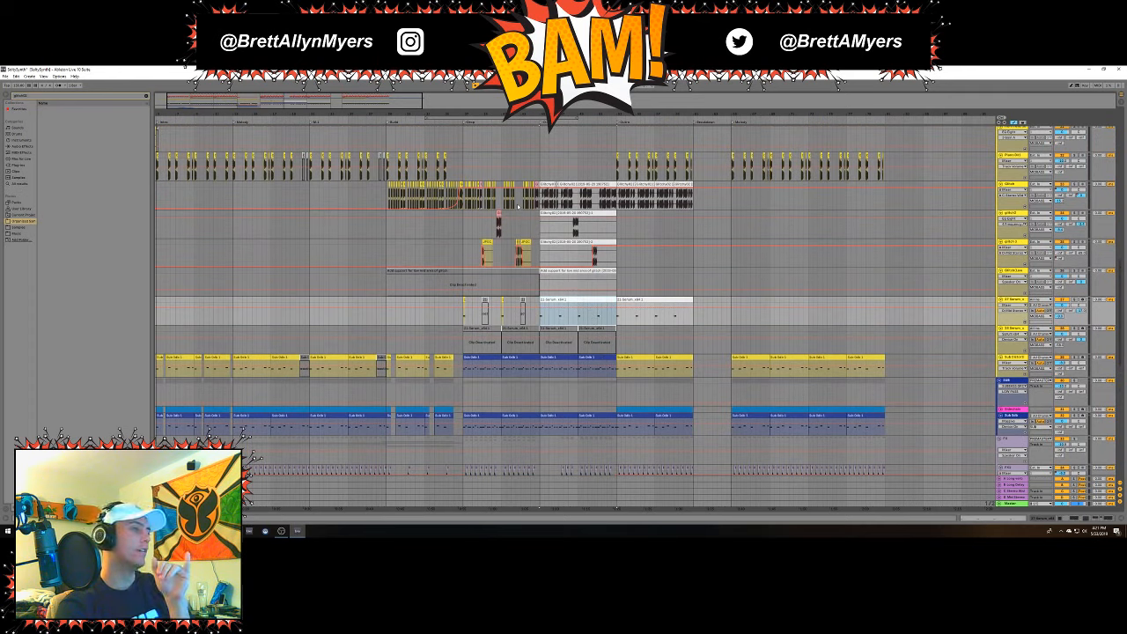
left_click(569, 202)
left_click_drag(575, 202, 465, 204)
left_click(520, 271)
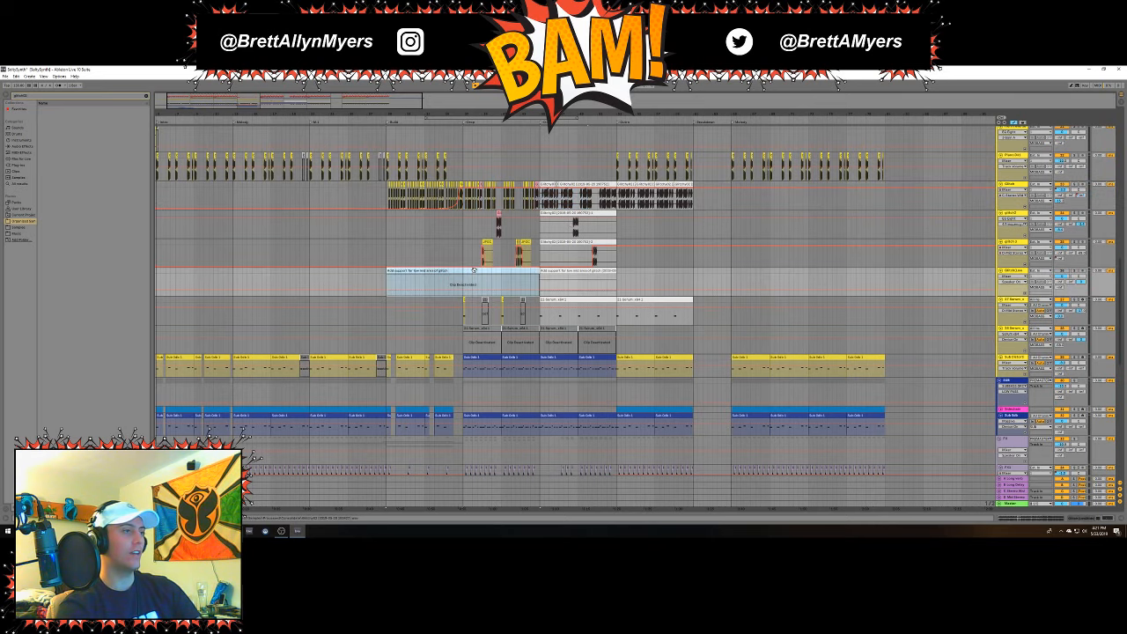
scroll(518, 264, "down", 1)
scroll(510, 211, "up", 1)
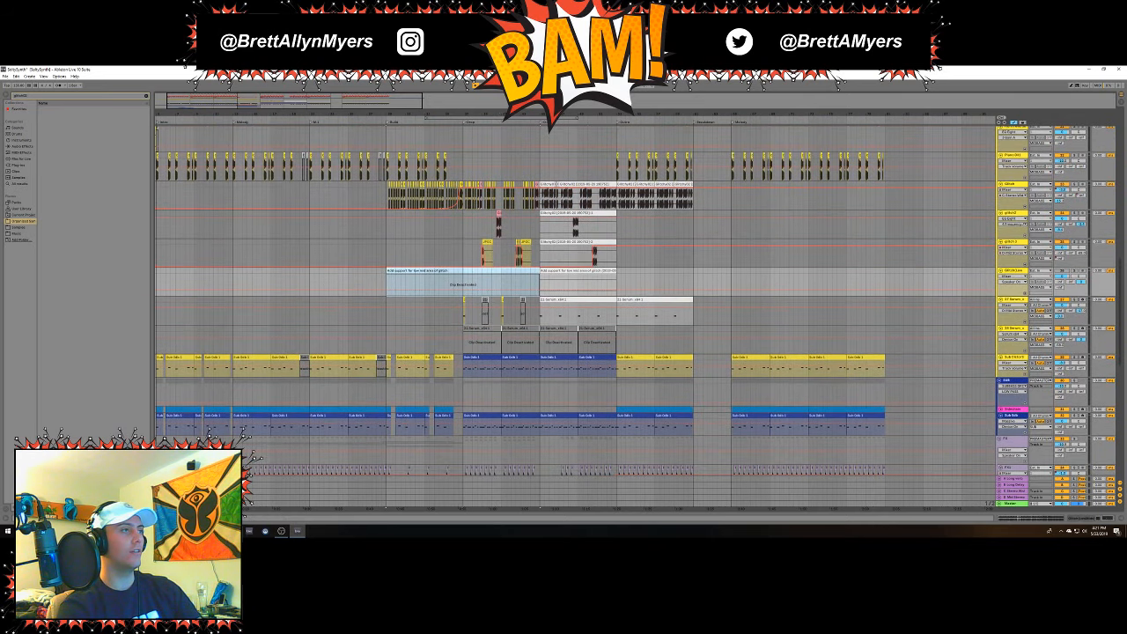
Show the drop up close, select the pink clip on the second glitch track, and view the drop's sub and FX layers.
key("z")
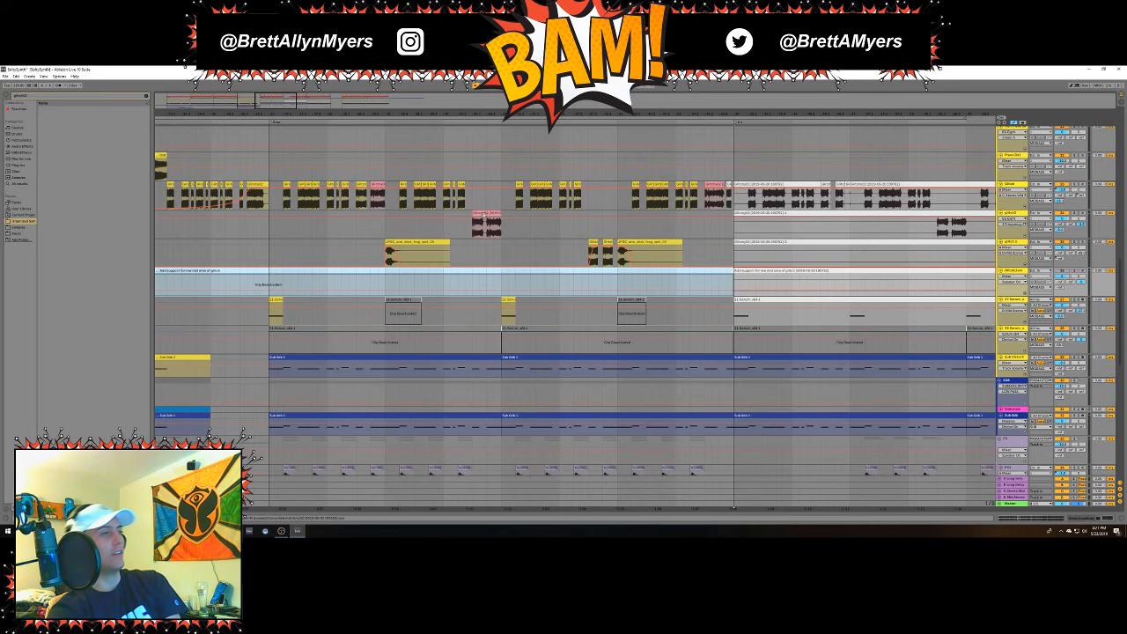
left_click(487, 225)
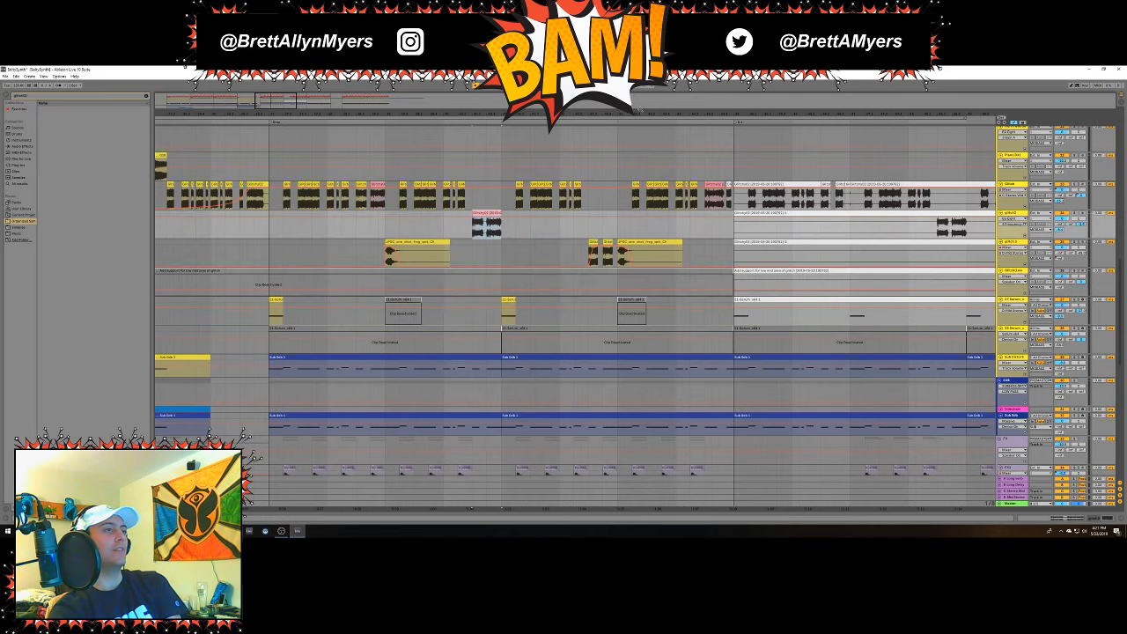
left_click_drag(638, 110, 632, 86)
scroll(706, 342, "down", 4)
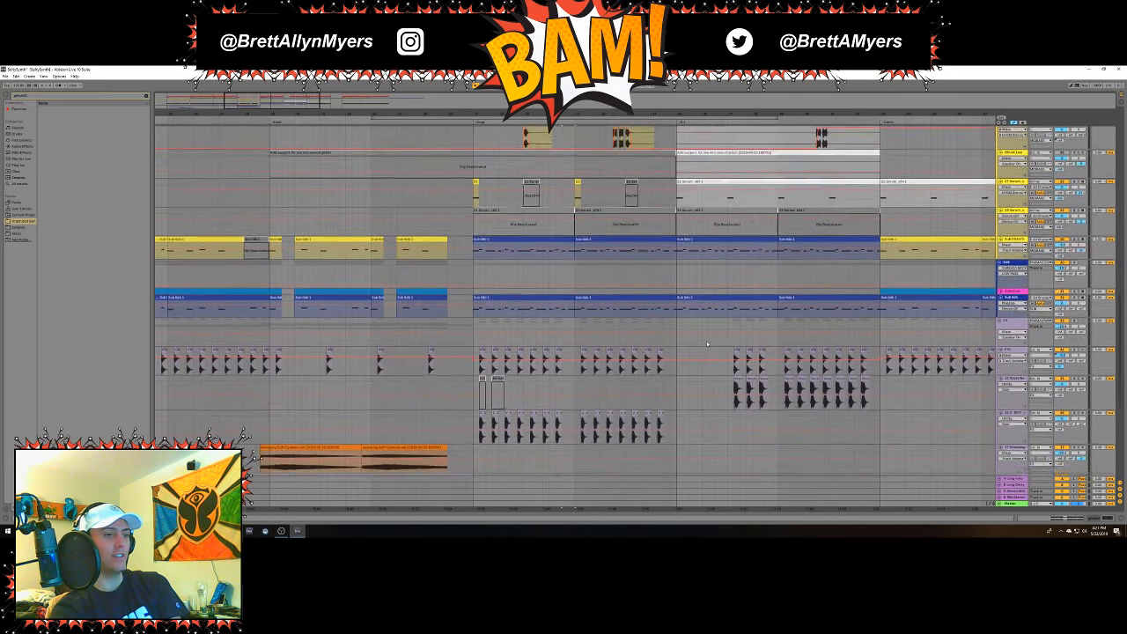
Solo the FX group's one-shot layers and listen to them from the drop's start and from the stacked clips in the following section.
scroll(707, 342, "down", 2)
scroll(717, 368, "down", 1)
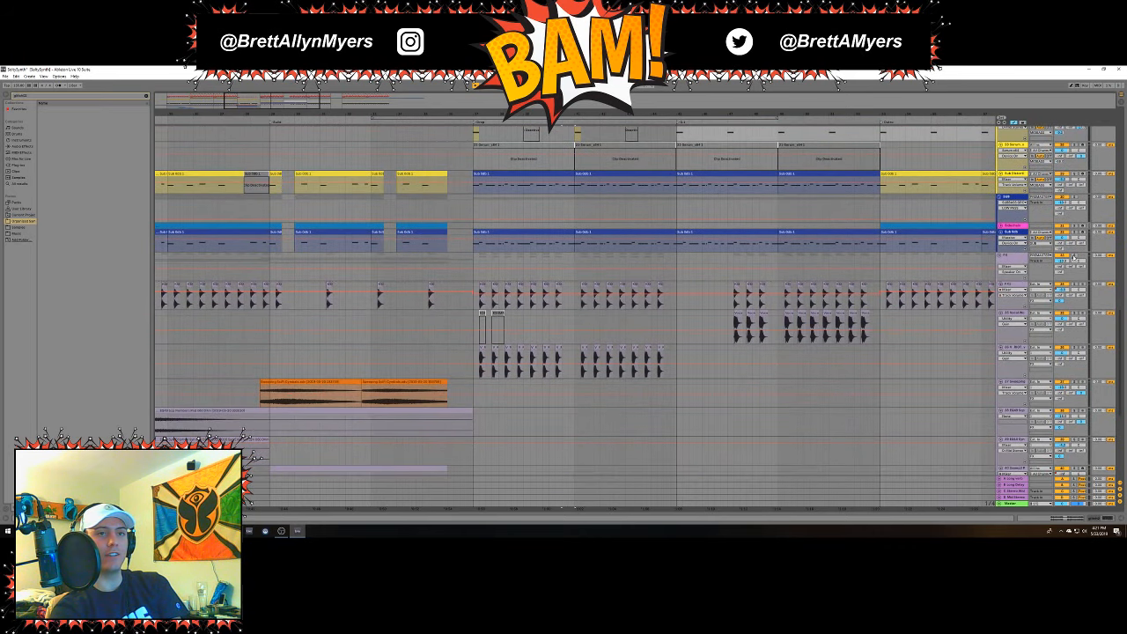
left_click(477, 304)
key("space")
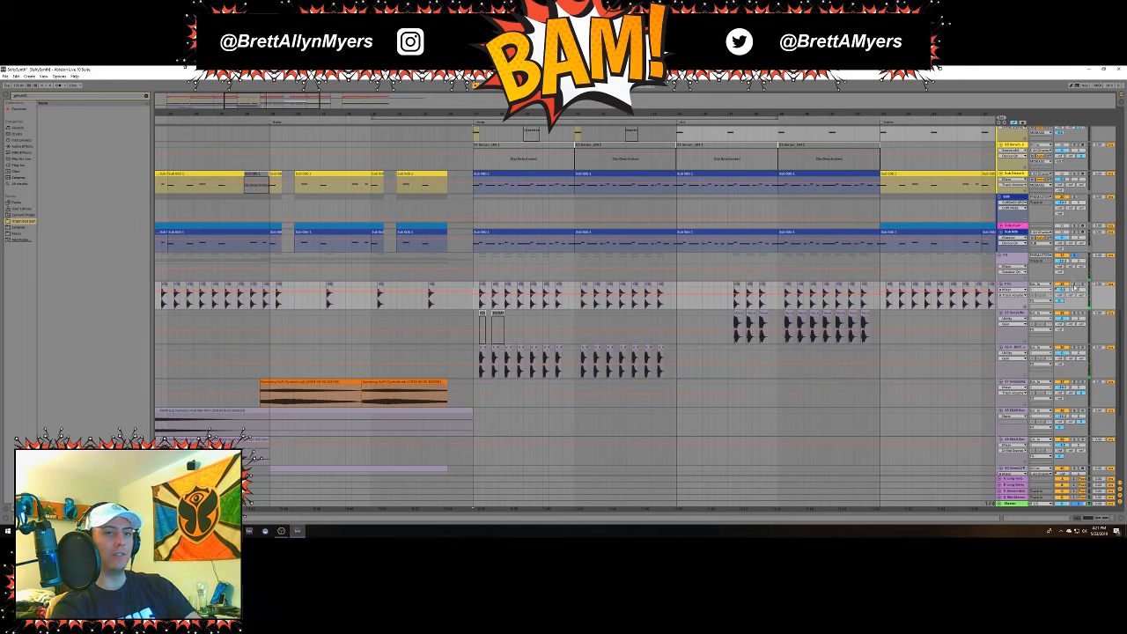
key("space")
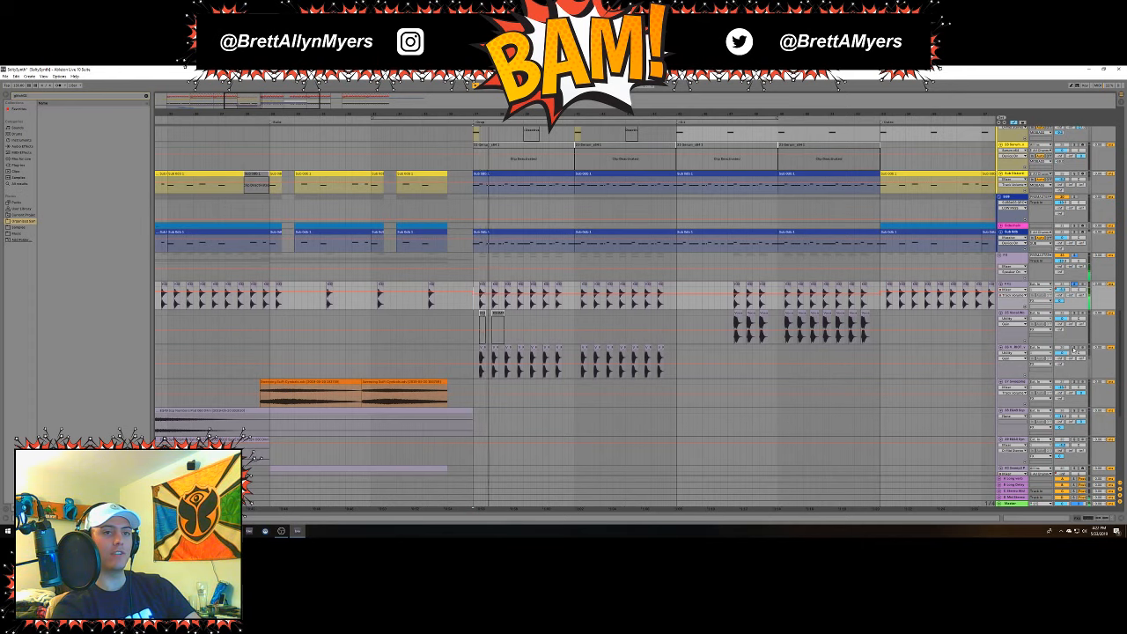
key("space")
key("space")
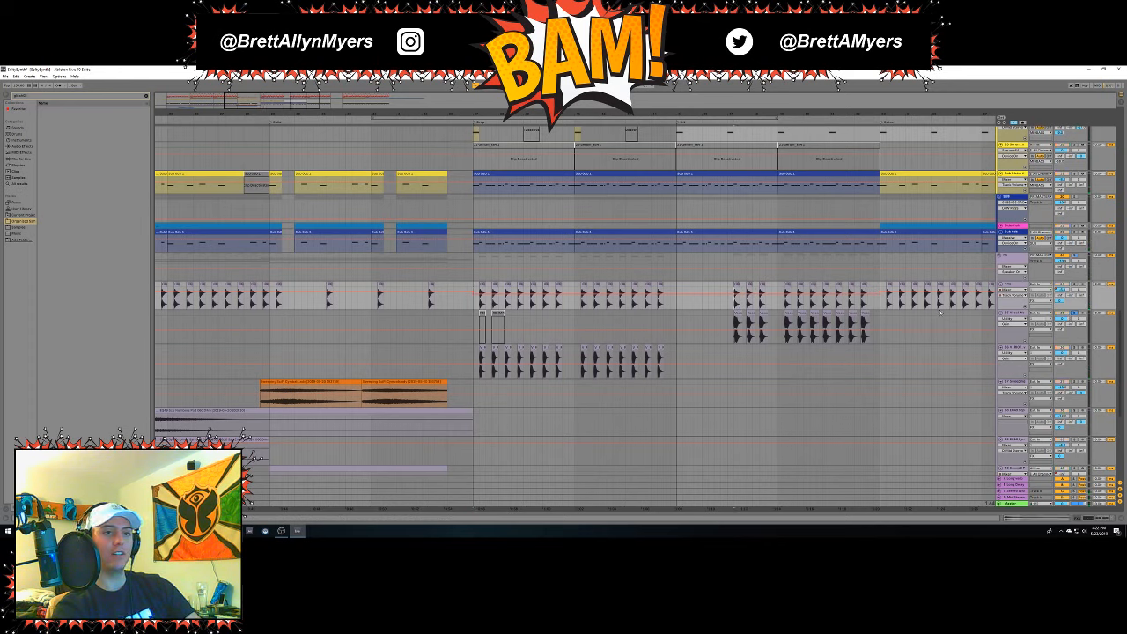
left_click(739, 313)
key("space")
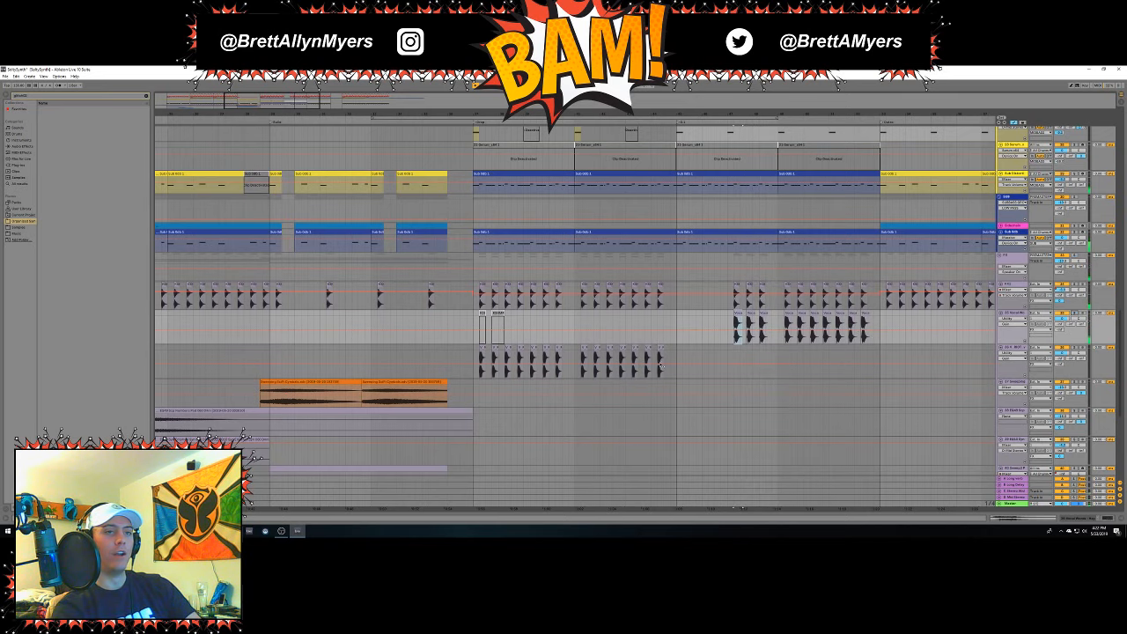
Collapse the purple FX group in the arrangement.
scroll(661, 367, "up", 2)
scroll(599, 343, "down", 3)
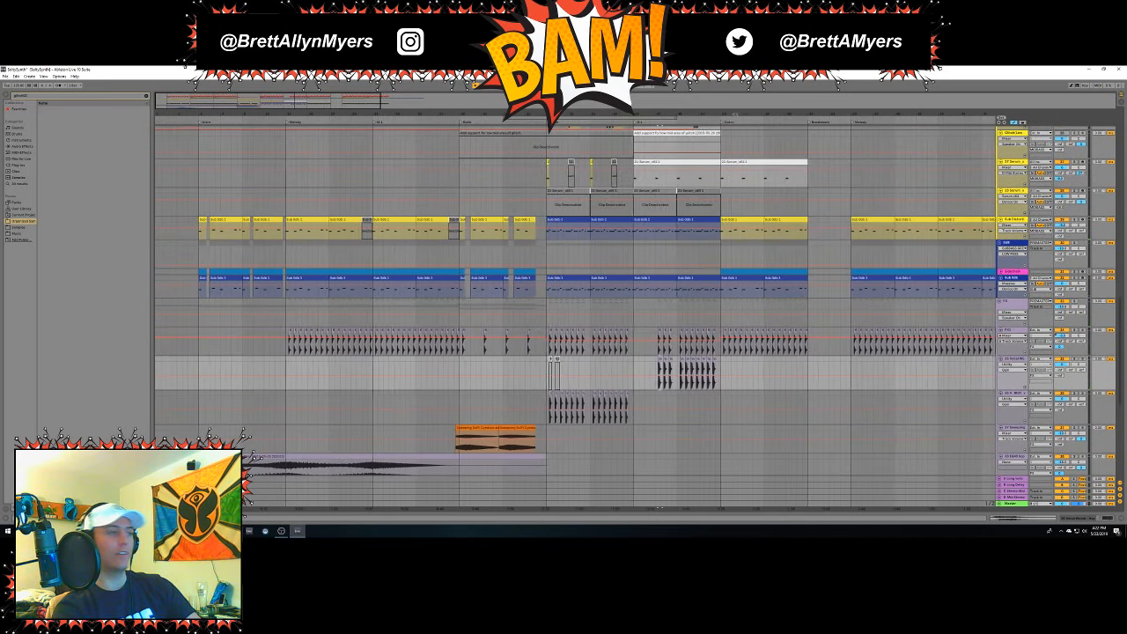
scroll(536, 340, "up", 1)
scroll(523, 424, "up", 1)
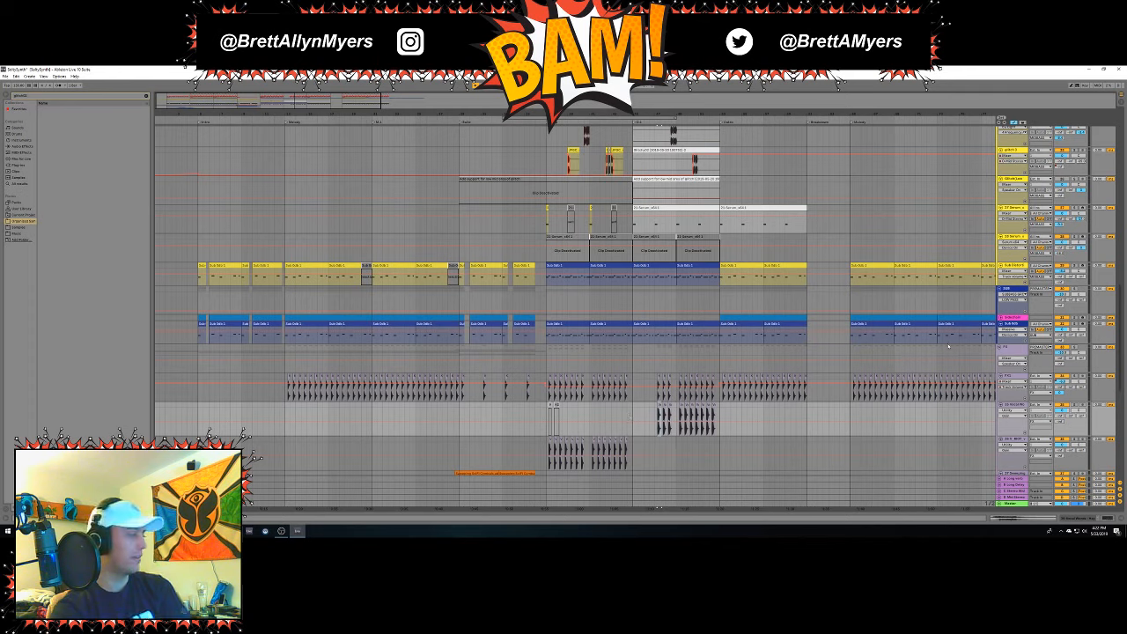
left_click(999, 349)
scroll(799, 346, "up", 5)
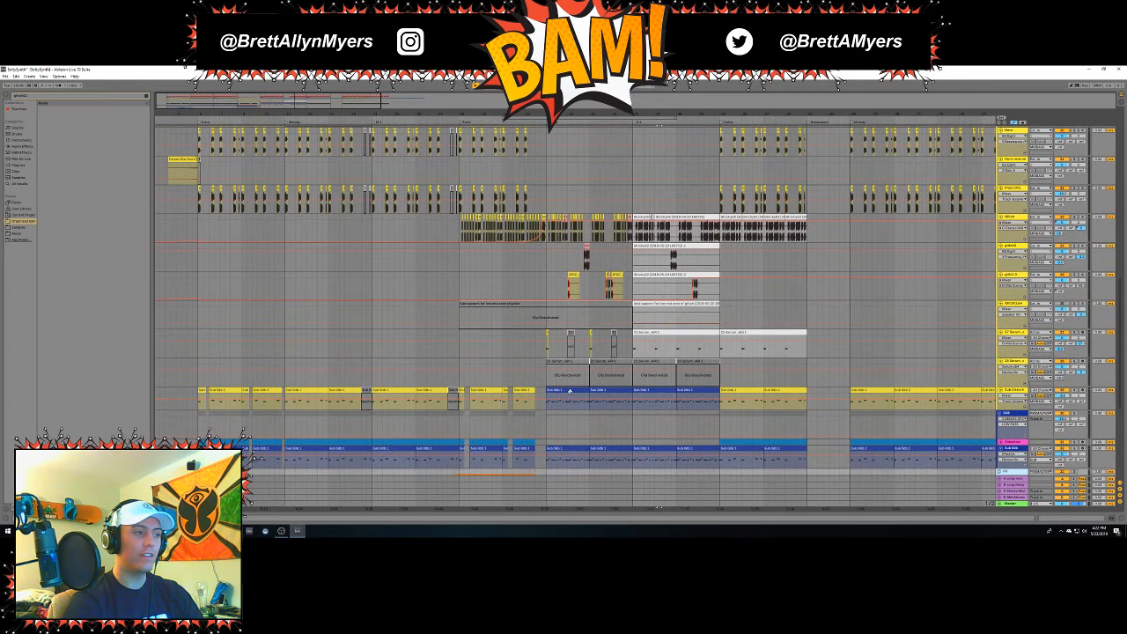
Solo the blue sub bass track and play it from the start of the drop.
left_click(570, 391)
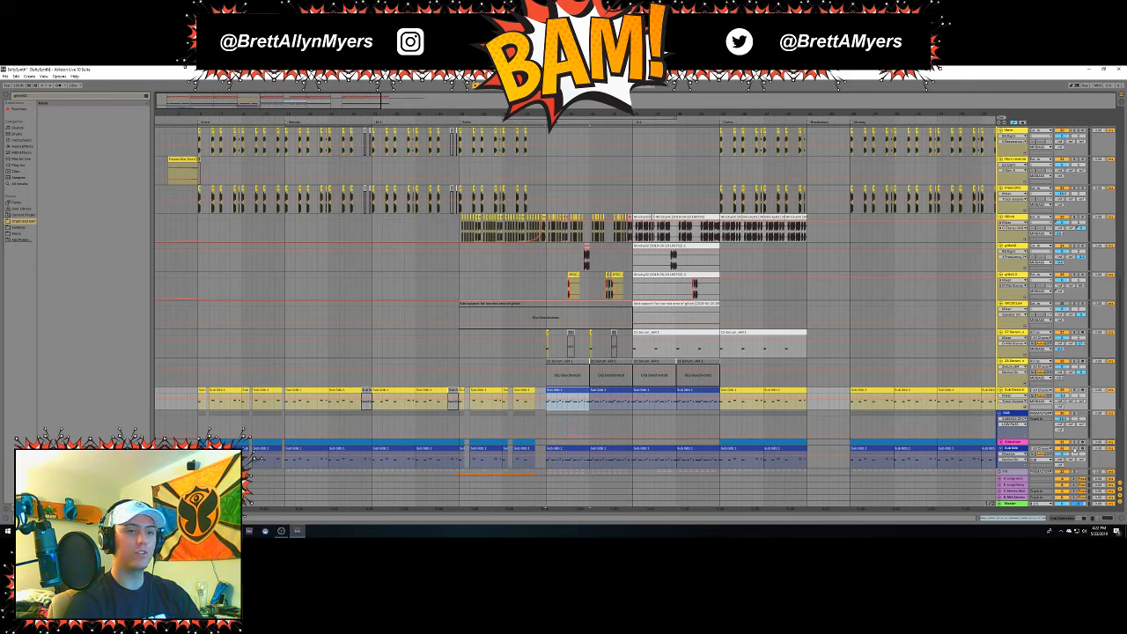
left_click(551, 449)
key("space")
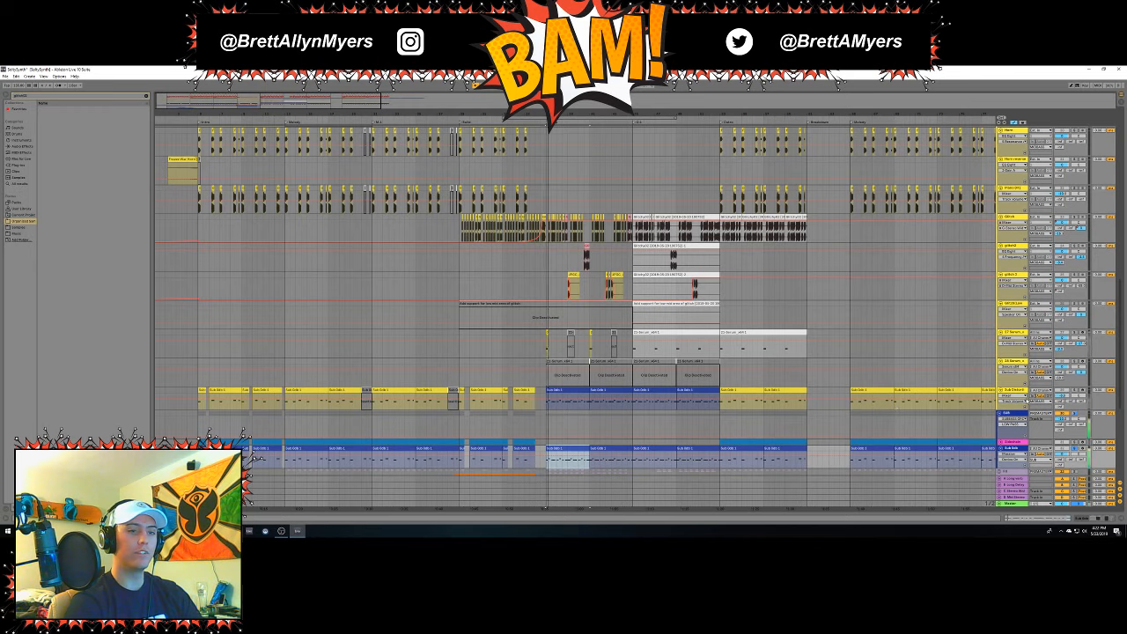
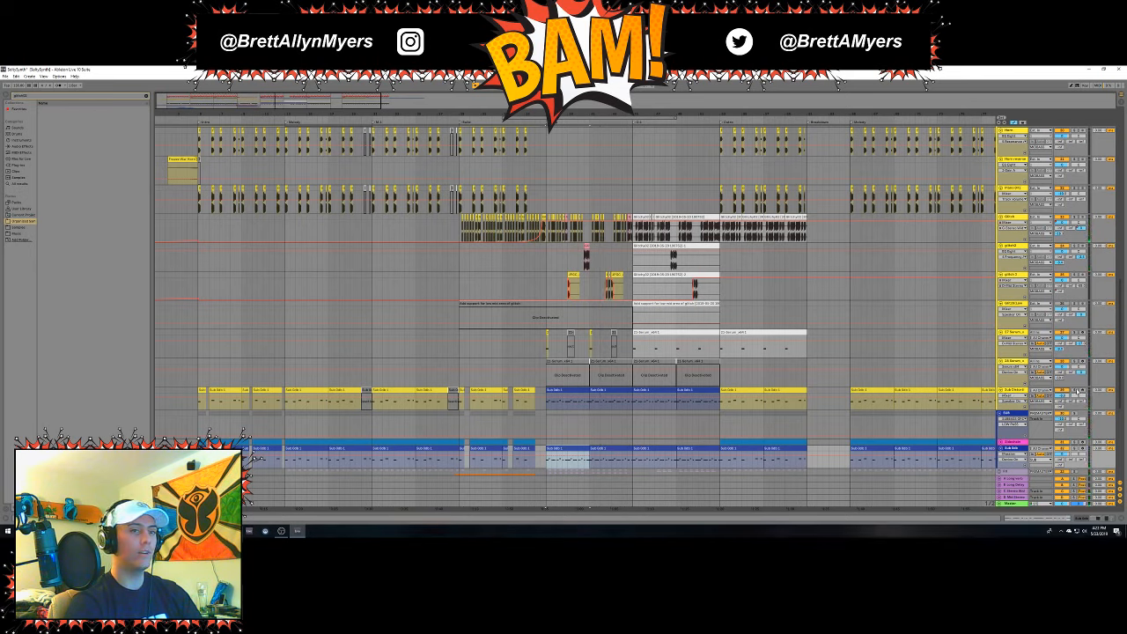
Play the soloed sub distortion track from the drop and inspect its device chain and Massive synth window.
left_click(569, 391)
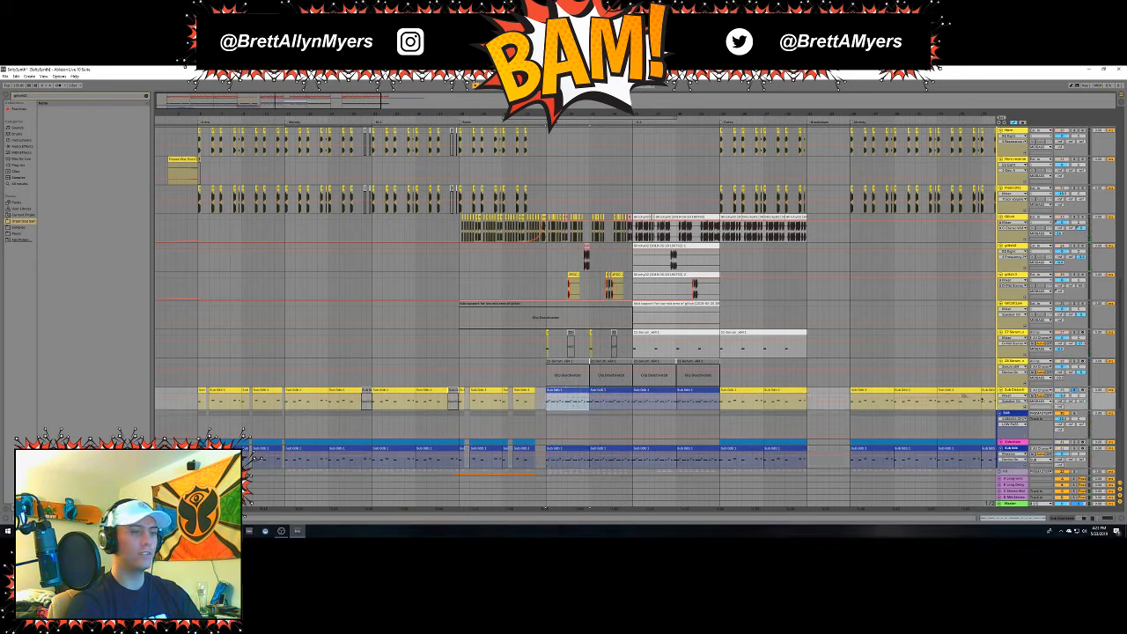
double_click(1019, 391)
key("space")
scroll(757, 379, "down", 3)
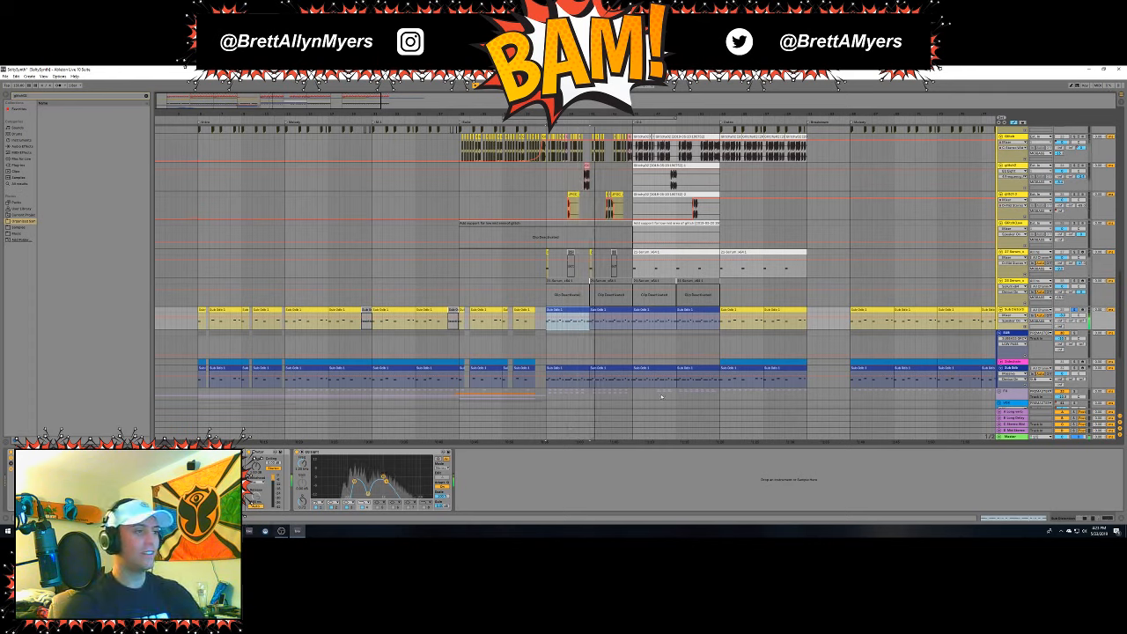
key("space")
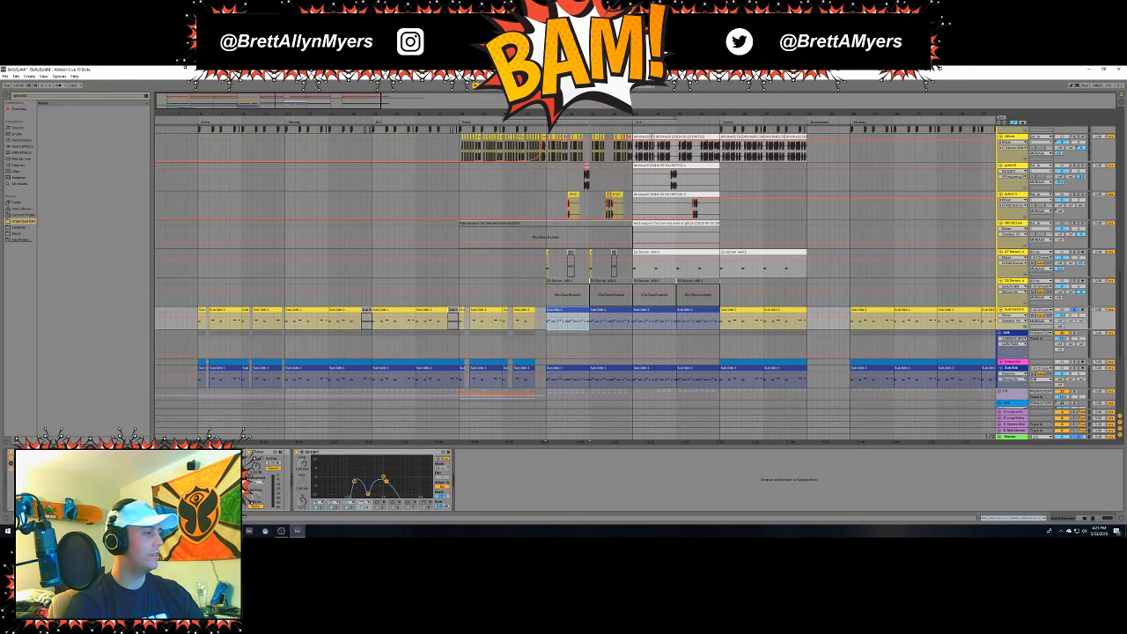
key("ctrl+alt+p")
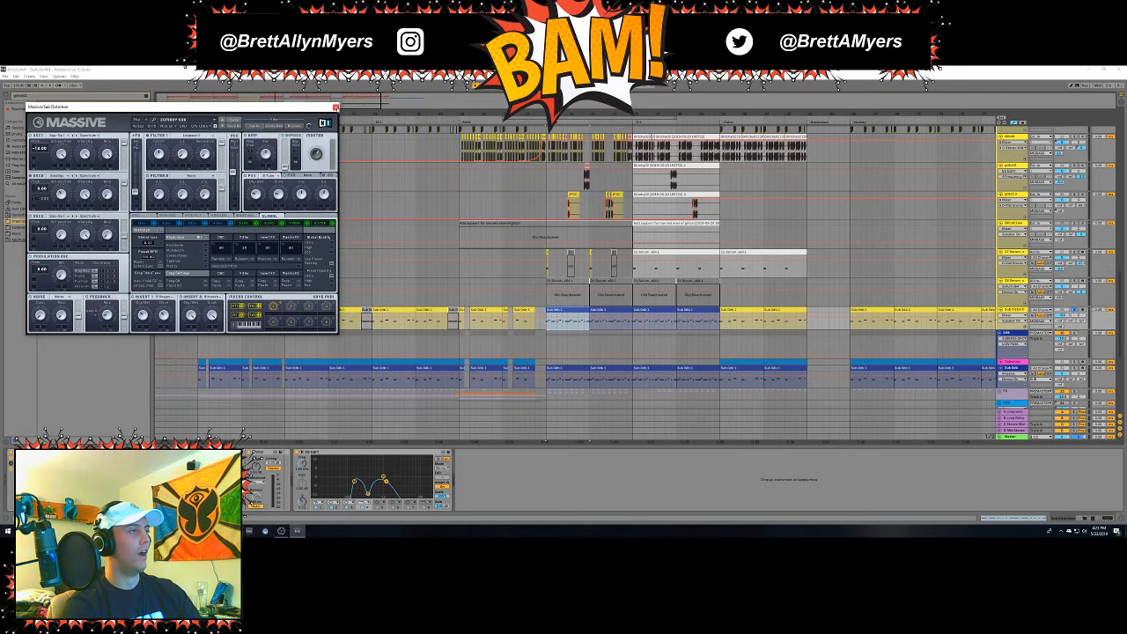
left_click(335, 108)
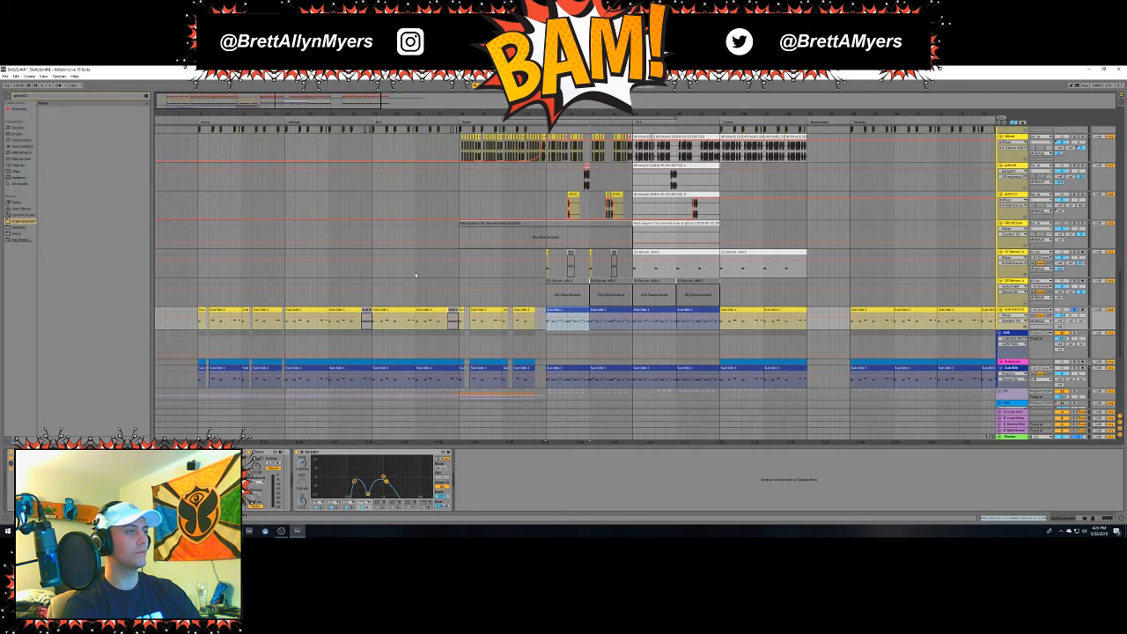
Hide the device chain and collapse the yellow midrange group.
scroll(429, 282, "up", 3)
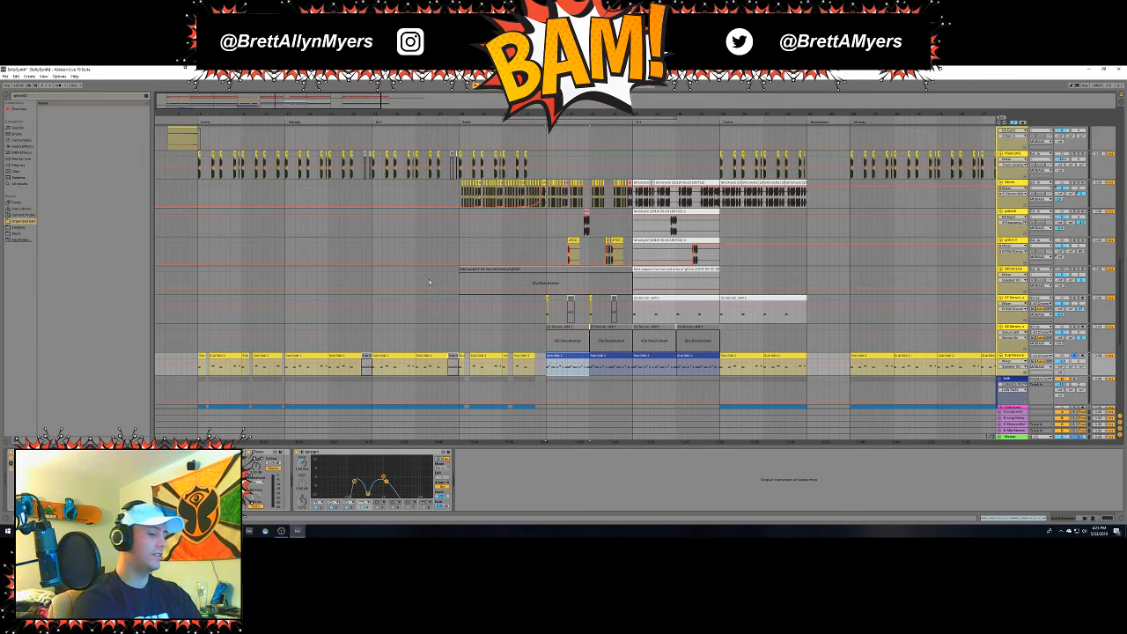
key("ctrl+alt+l")
scroll(520, 316, "up", 2)
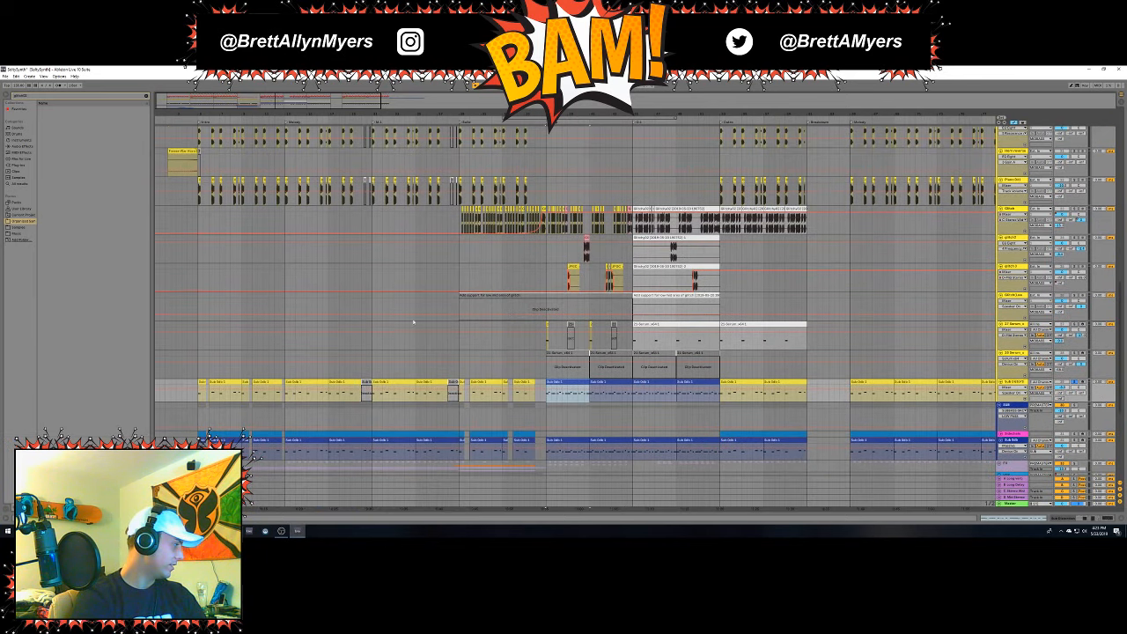
scroll(384, 327, "up", 10)
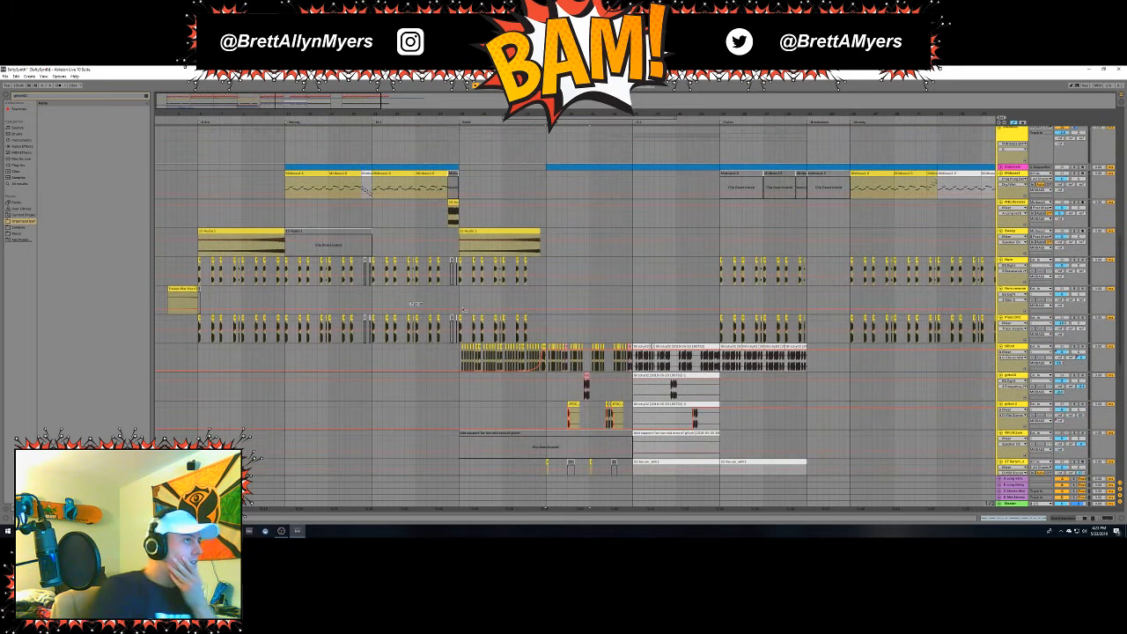
scroll(384, 326, "up", 3)
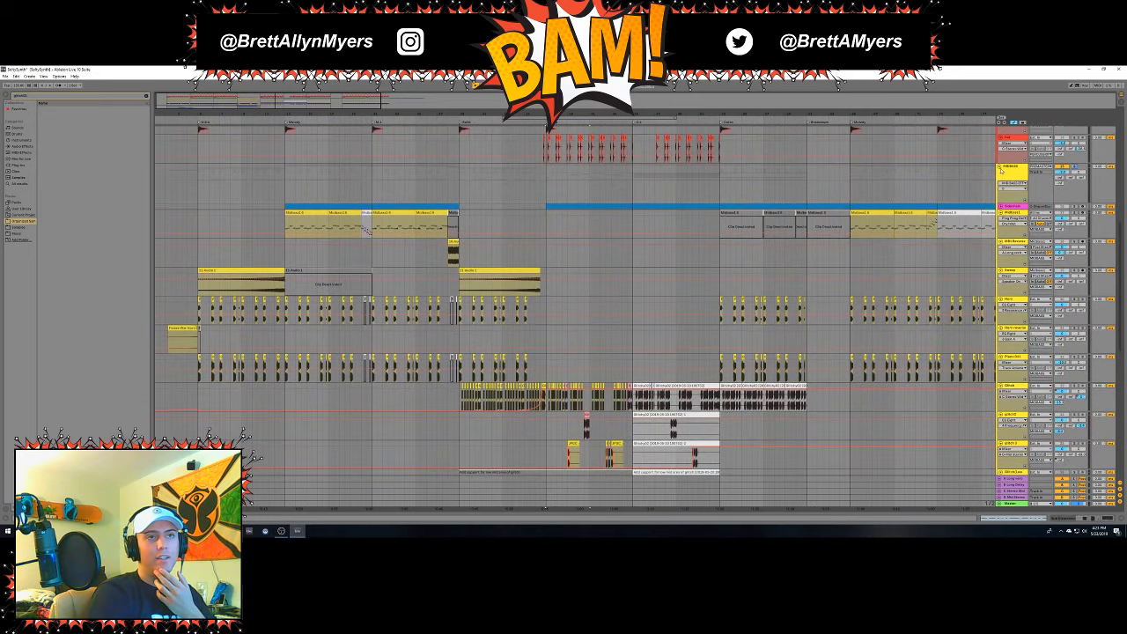
left_click(1000, 169)
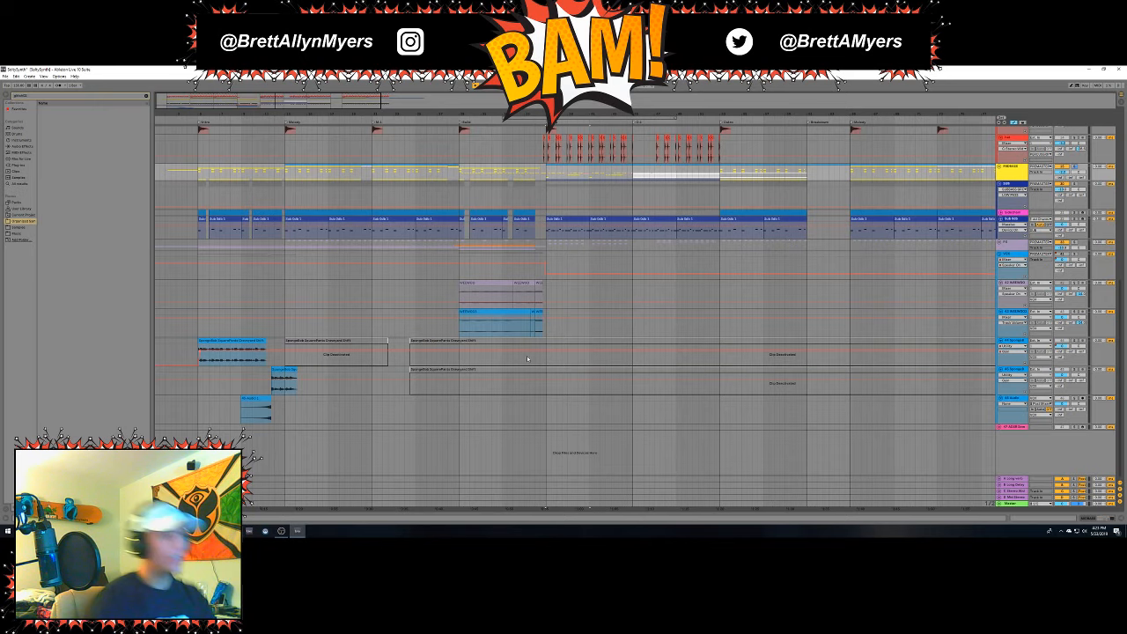
Collapse the red drum groups, the blue sub group and the light blue vocal group so the whole arrangement fits in view.
scroll(732, 384, "up", 3)
scroll(732, 385, "up", 8)
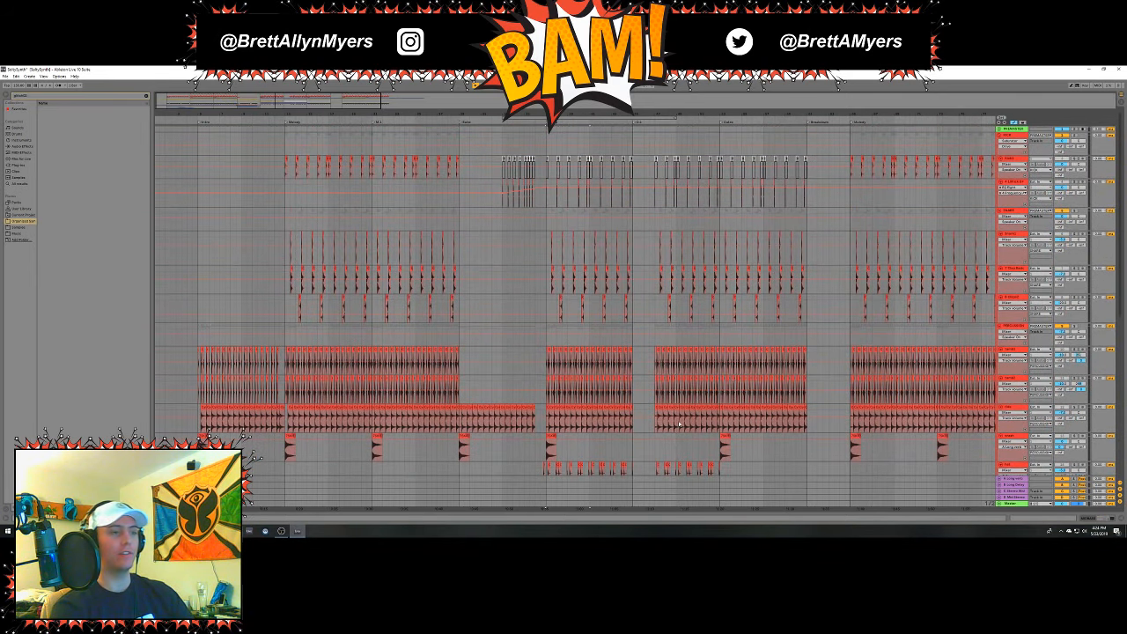
left_click_drag(895, 117, 591, 98)
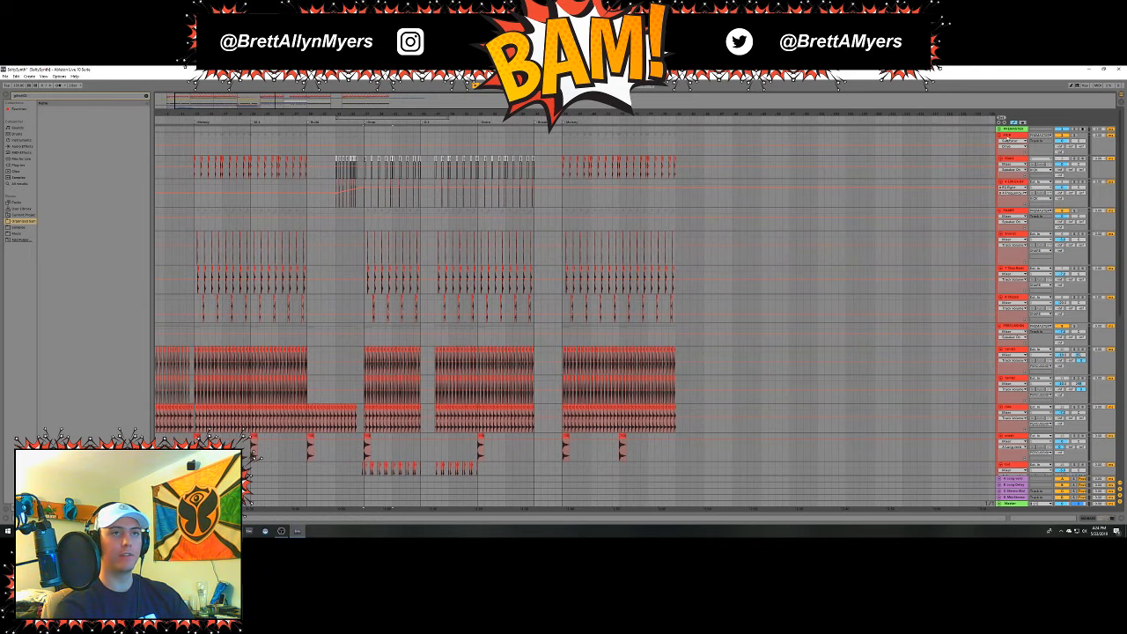
scroll(1004, 137, "down", 3)
scroll(1000, 146, "down", 4)
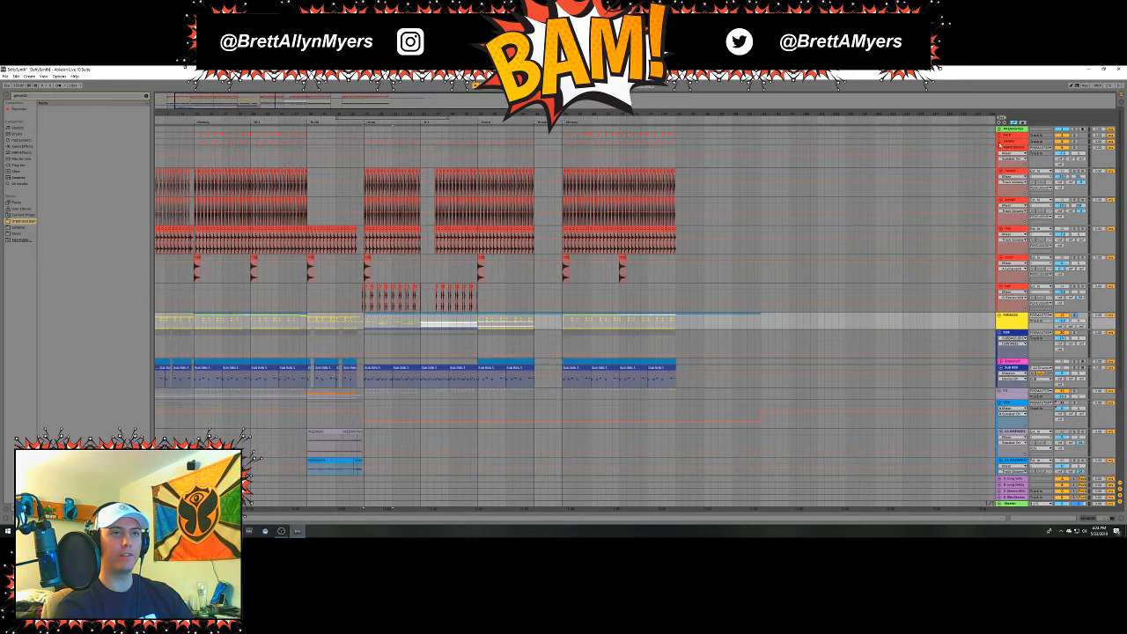
scroll(1005, 152, "down", 4)
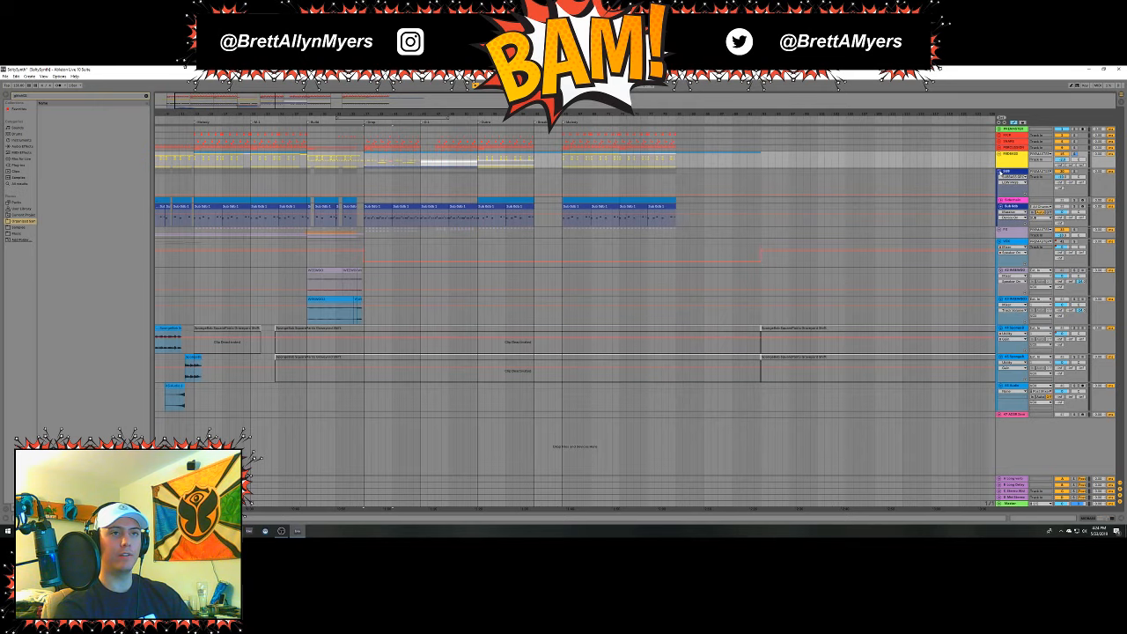
left_click(1000, 172)
left_click(1001, 189)
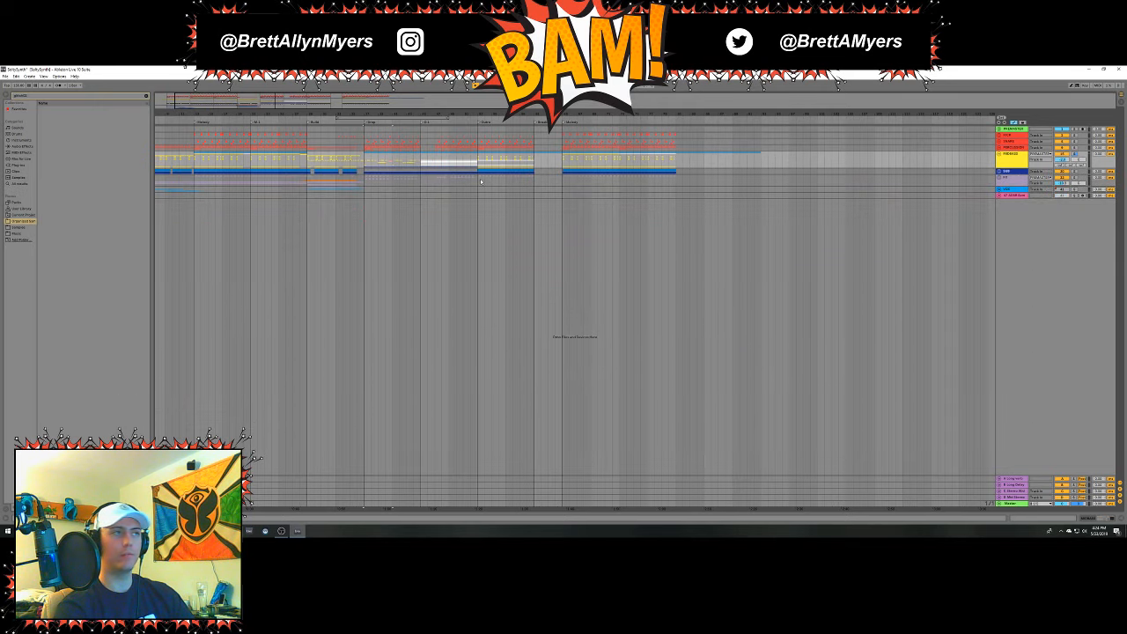
Cut all grouped tracks' content from the section before the Breakdown through the song's end and paste it at the Breakdown locator.
left_click_drag(477, 179, 675, 120)
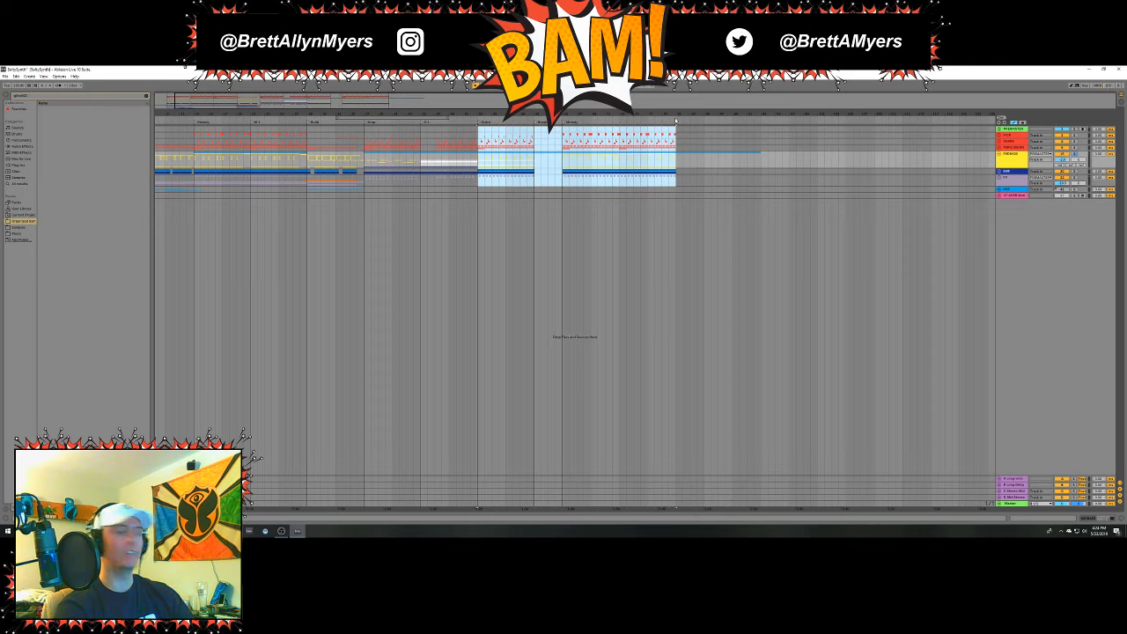
left_click_drag(675, 121, 767, 115)
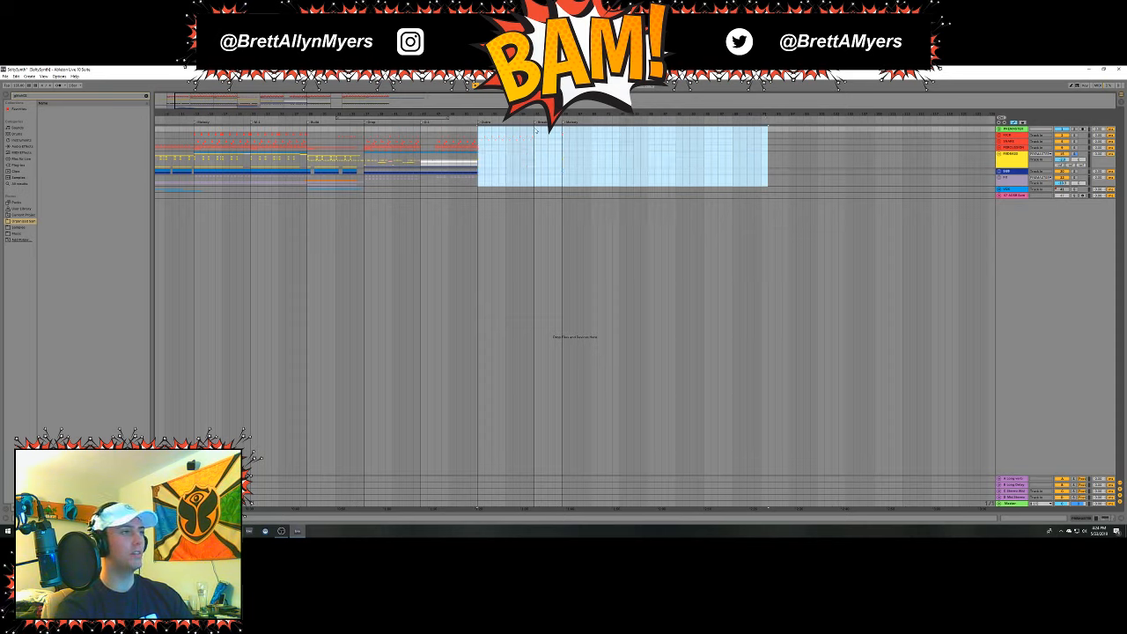
key("Delete")
key("ctrl+v")
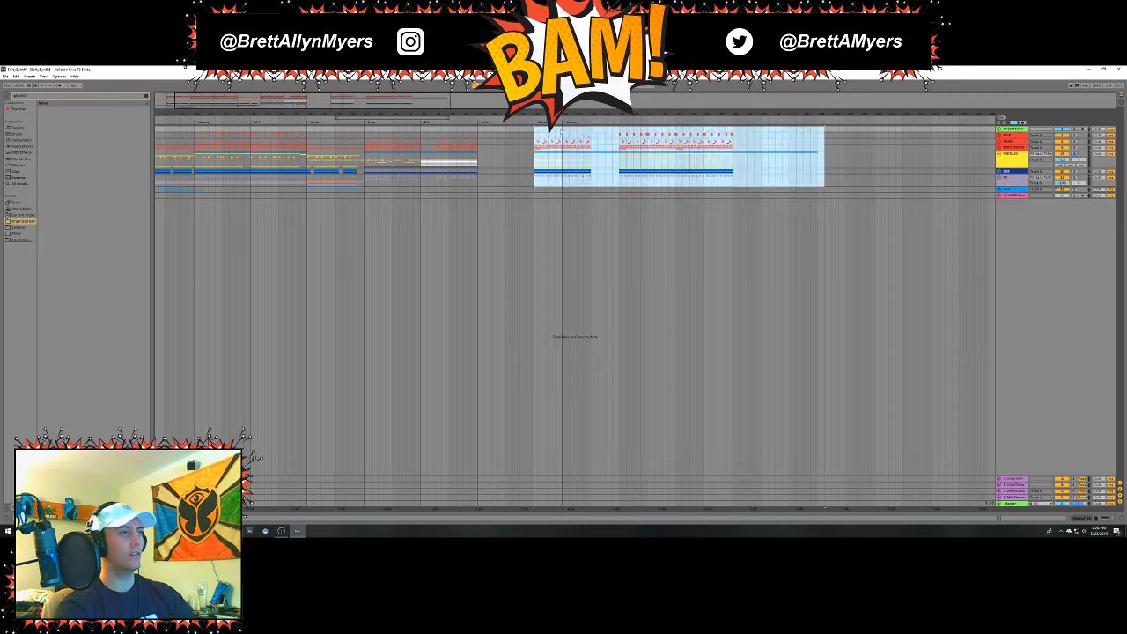
Shift the three locators to line up with the moved sections and add a named locator at the start of the gap.
left_click_drag(567, 123, 619, 123)
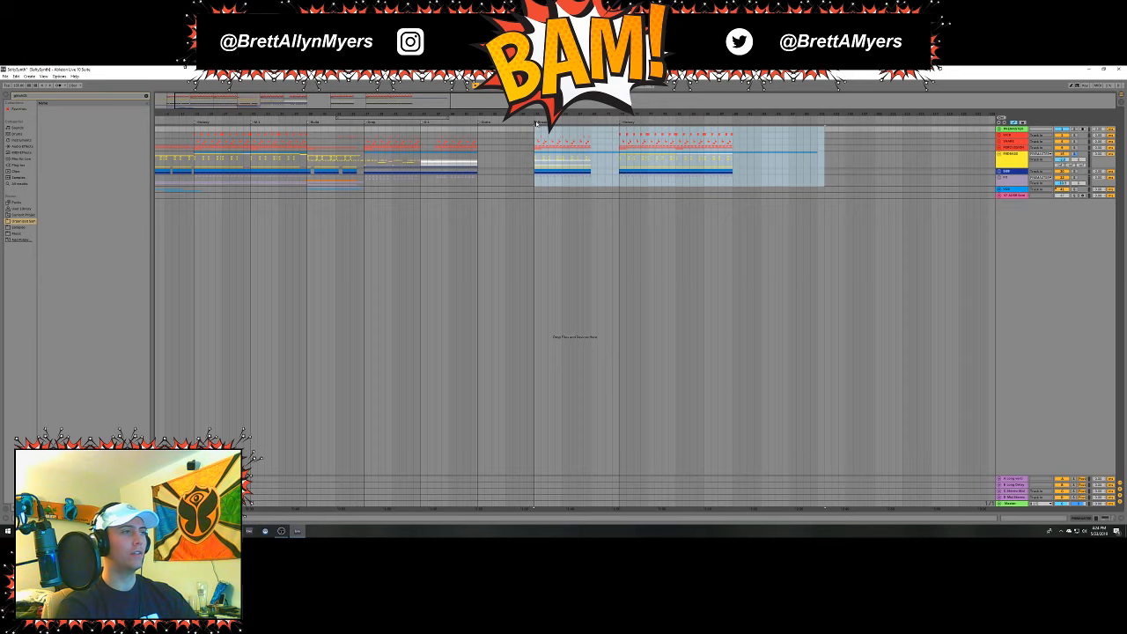
left_click_drag(535, 123, 592, 124)
left_click_drag(485, 122, 536, 124)
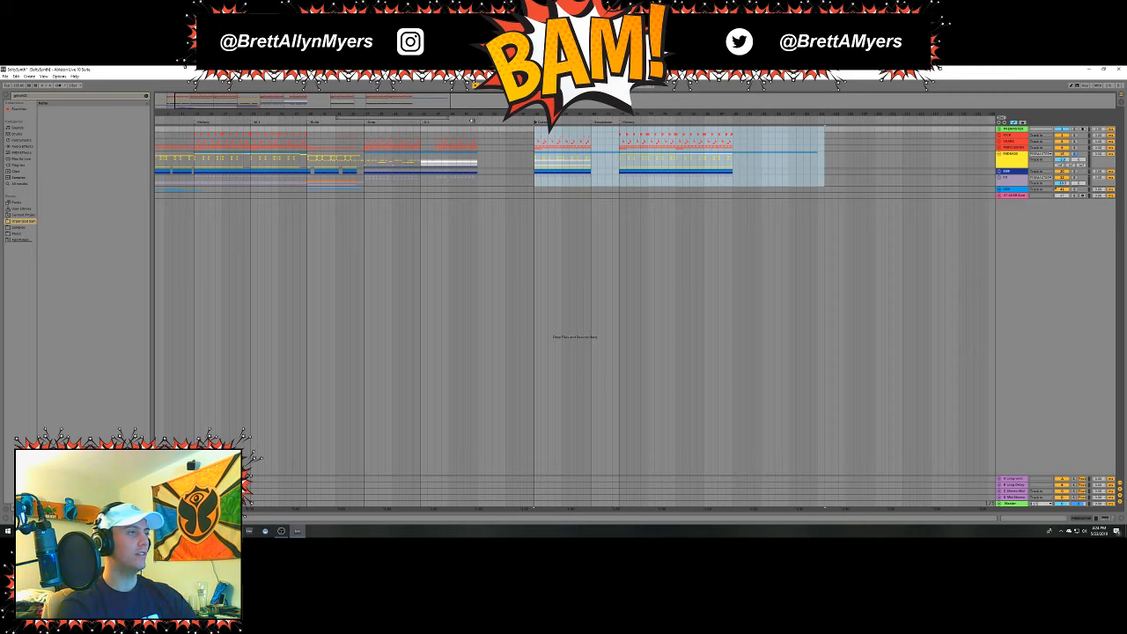
left_click(476, 120)
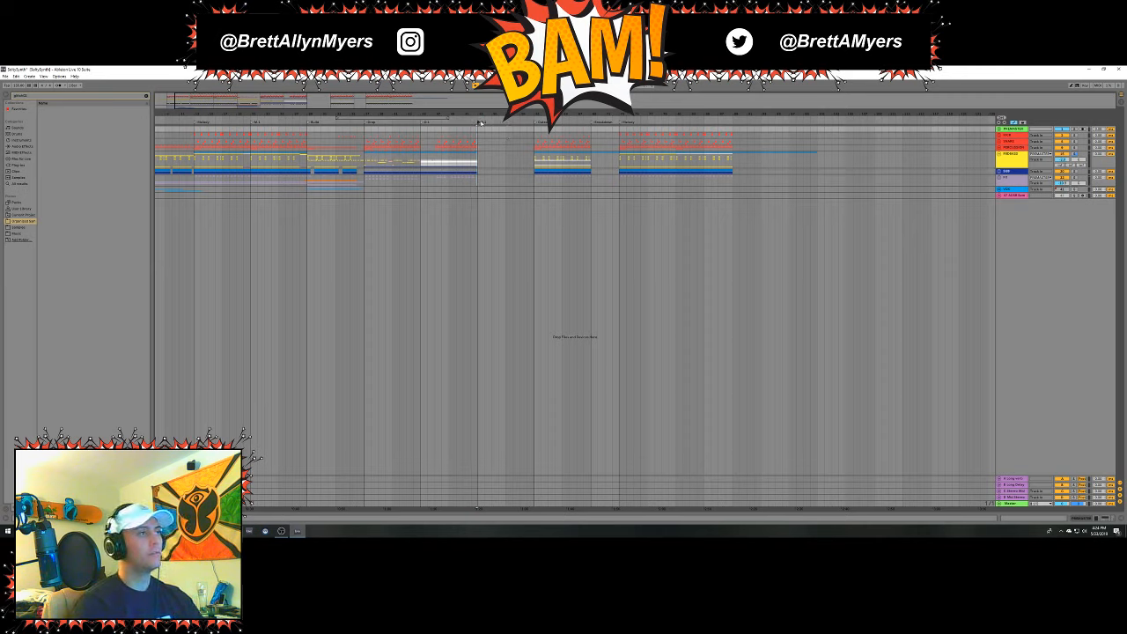
Duplicate the second half of the section before the gap twice across all tracks to fill the gap.
left_click_drag(481, 114, 358, 130)
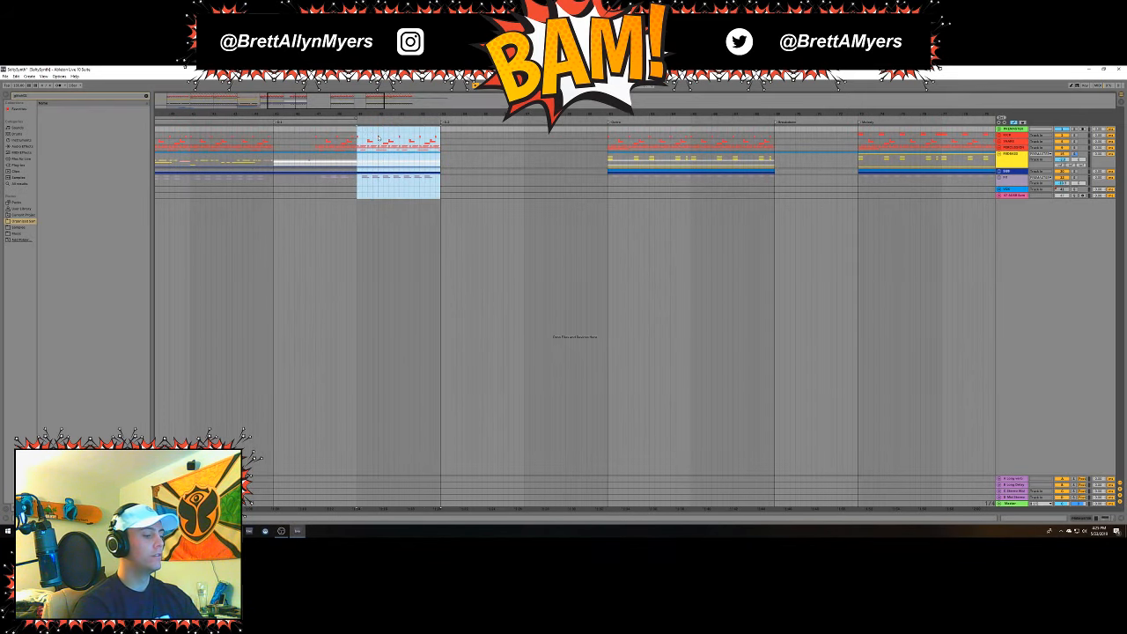
key("ctrl+d")
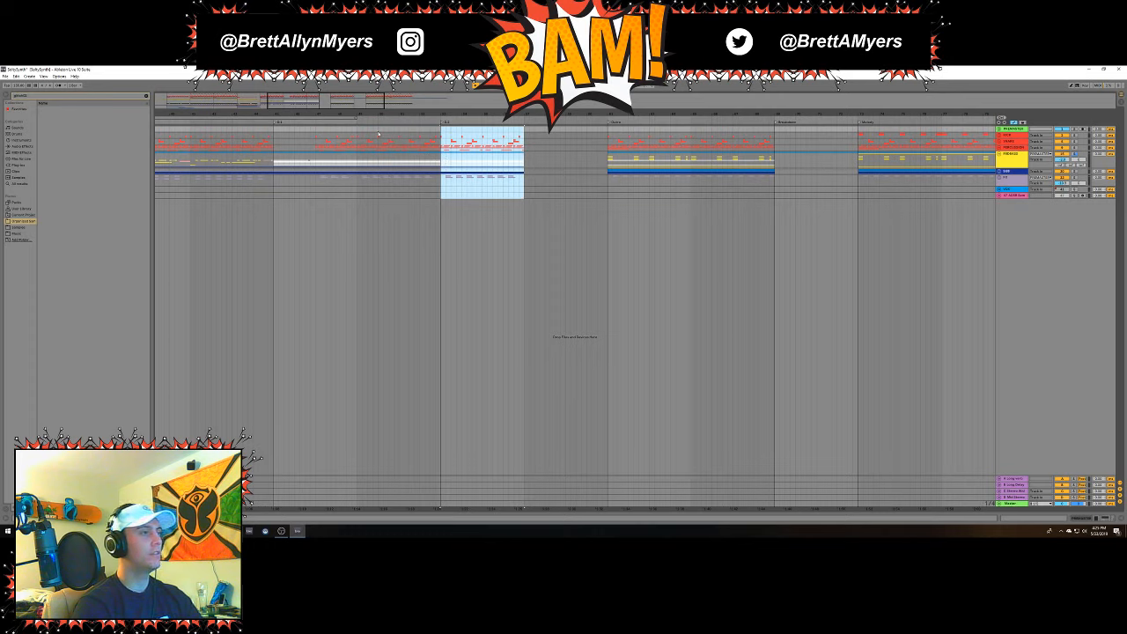
key("ctrl+d")
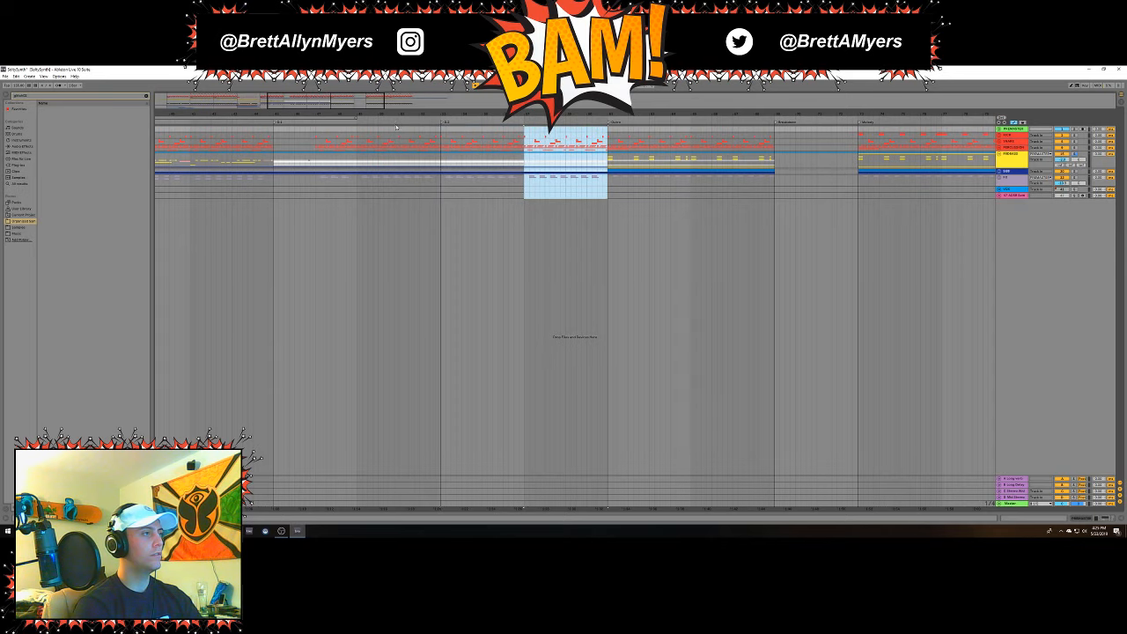
Undo the two duplications in the gap and paste a copy of the first drop section there across all tracks.
key("ctrl+z")
key("ctrl+z")
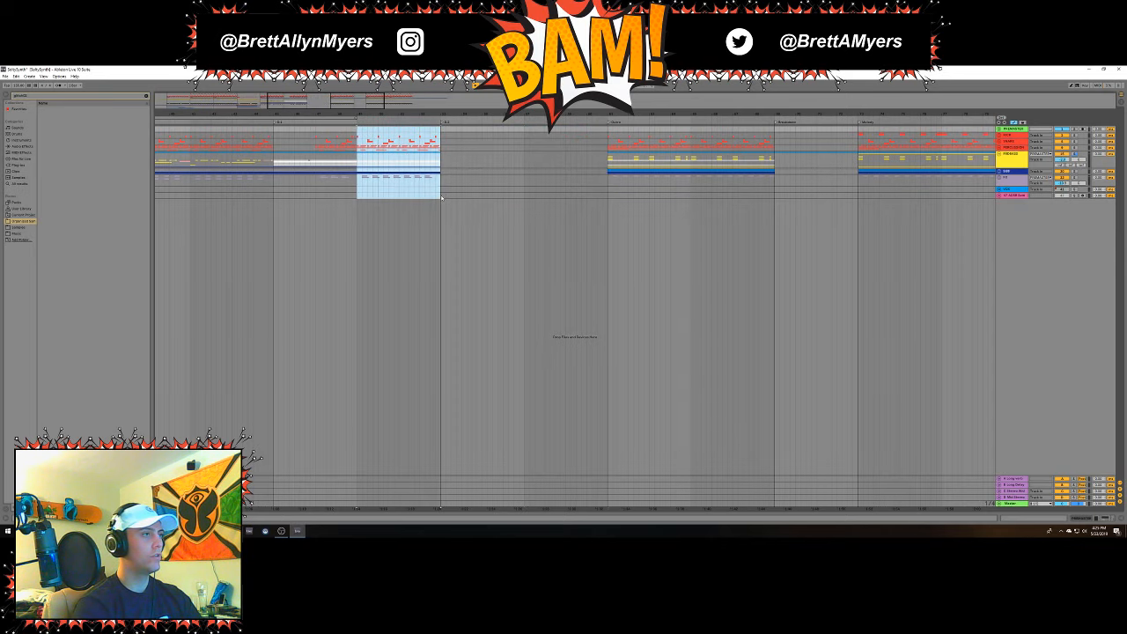
left_click_drag(440, 194, 347, 95)
left_click(347, 195)
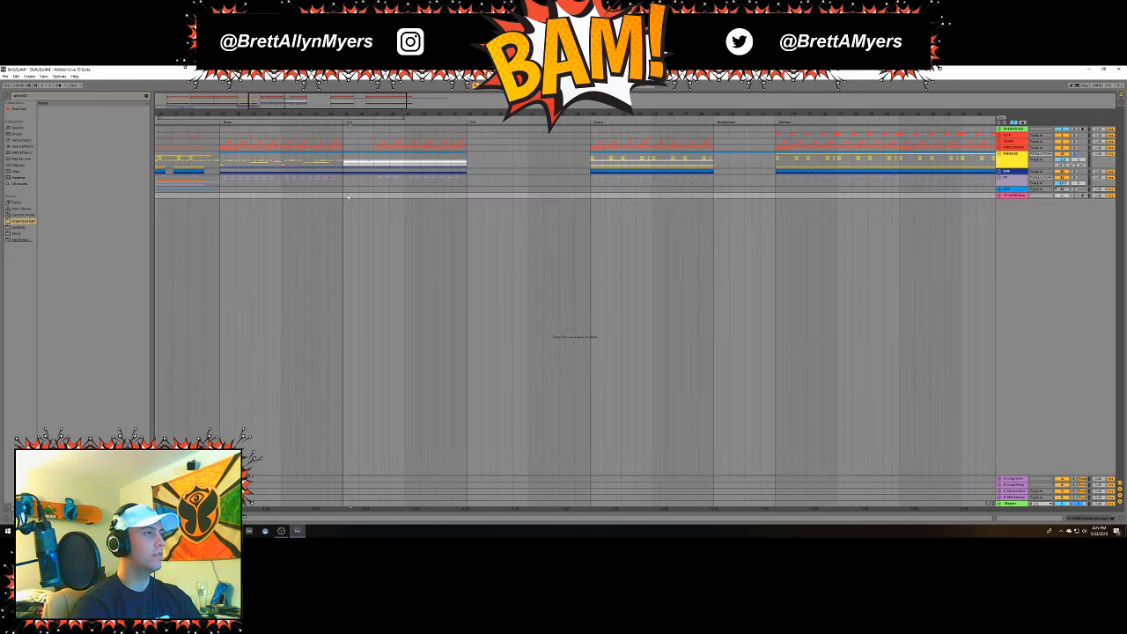
left_click_drag(345, 200, 220, 129)
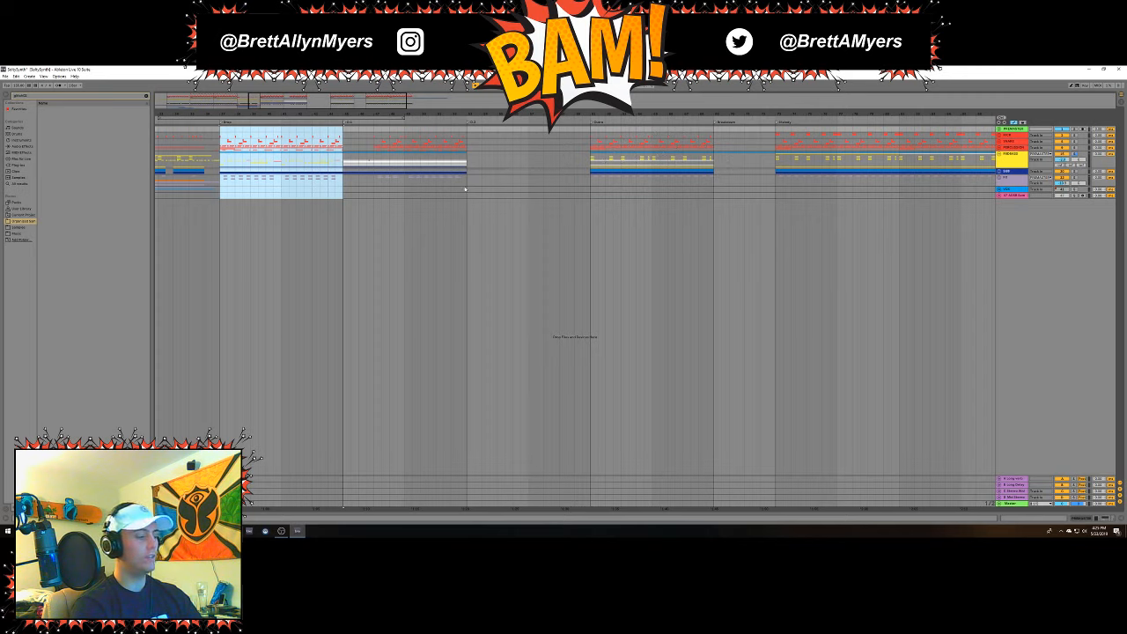
left_click(468, 131)
key("ctrl+v")
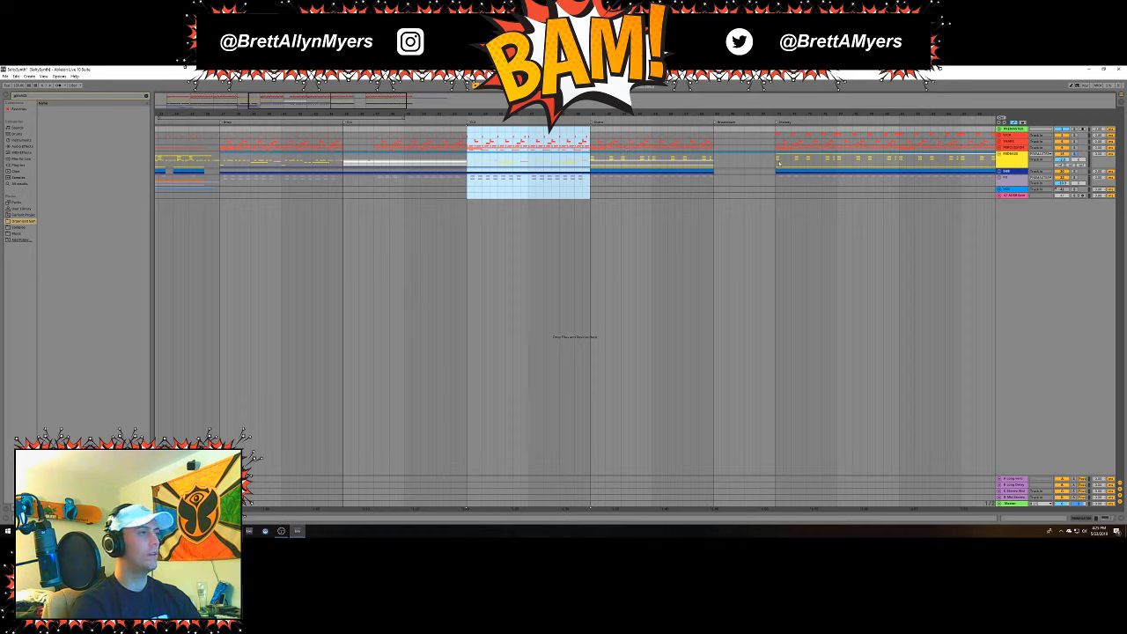
Expand the yellow track group and examine its layers in the second drop section.
left_click(419, 155)
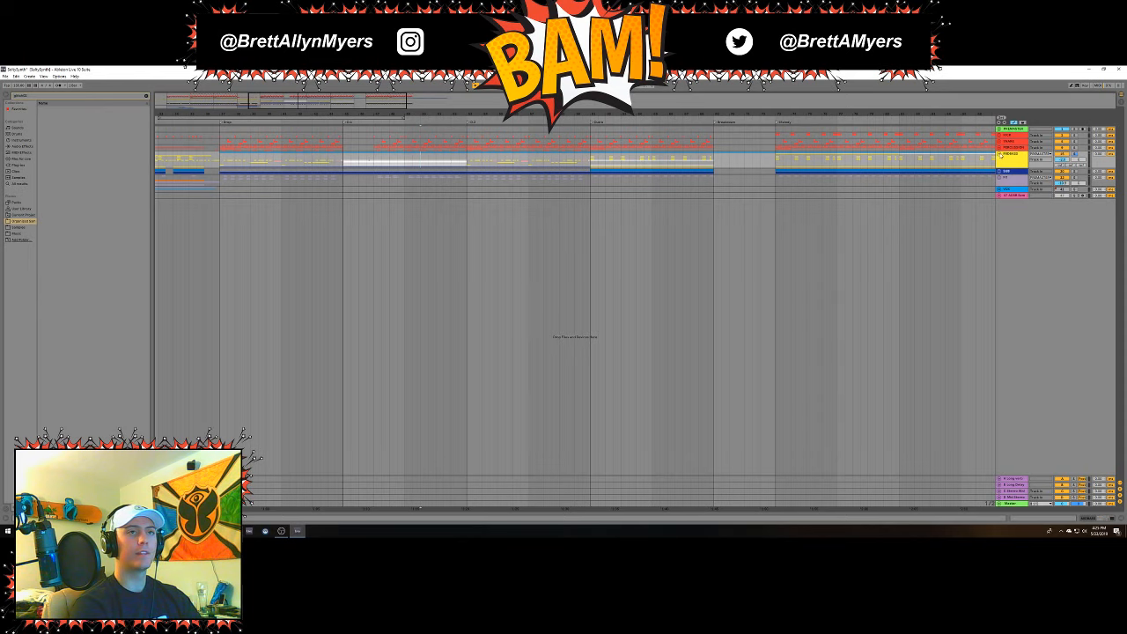
left_click(1000, 154)
scroll(433, 264, "down", 5)
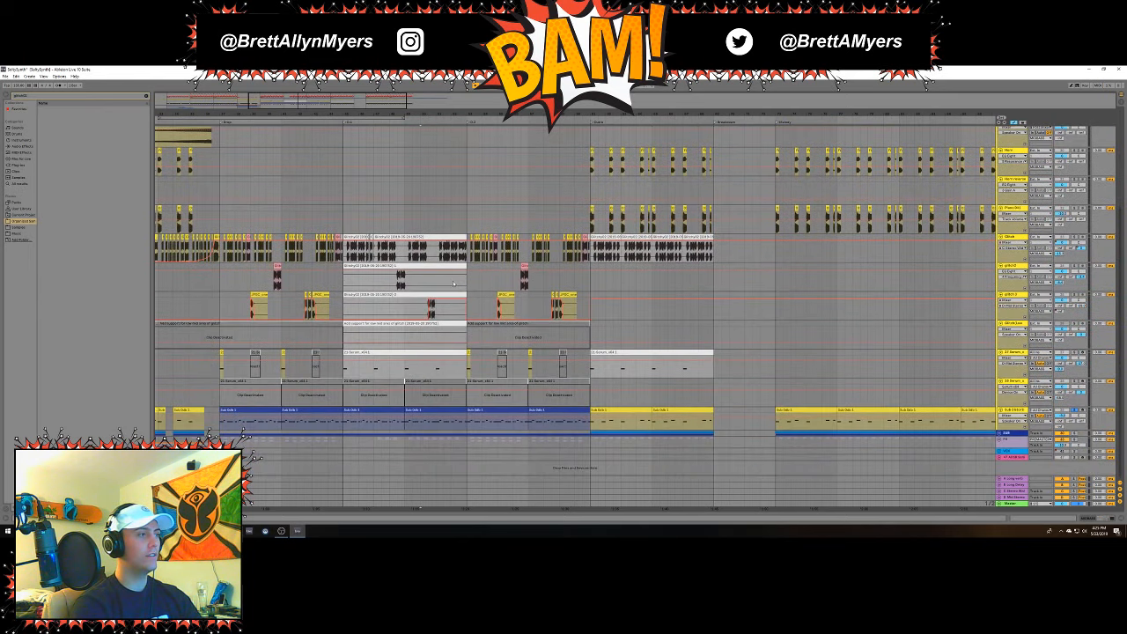
left_click(351, 236)
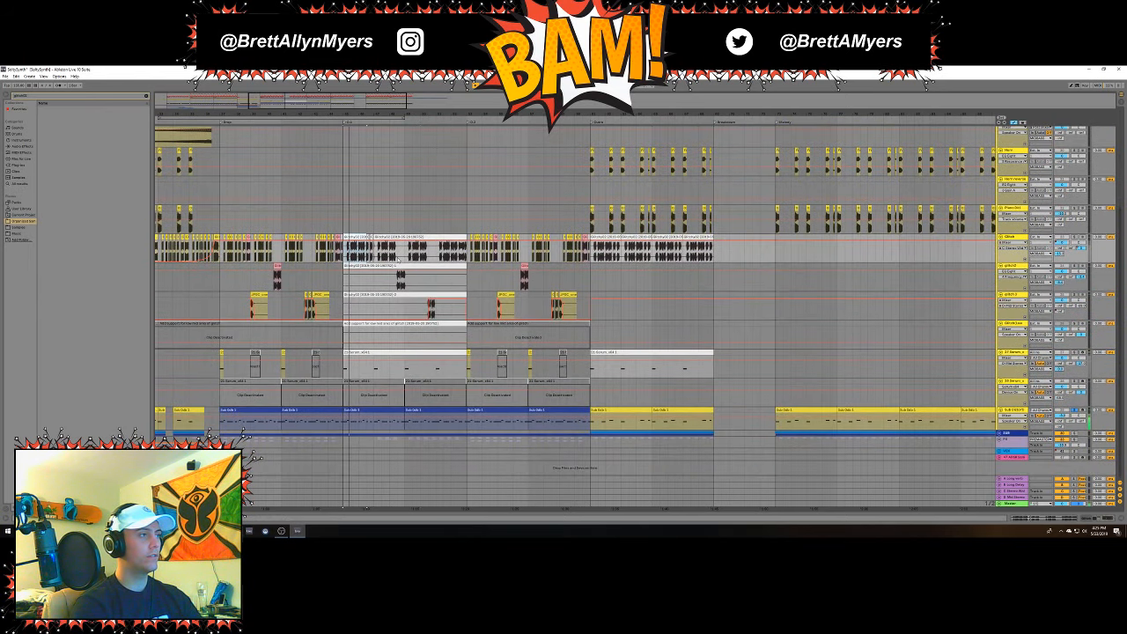
scroll(351, 236, "up", 5)
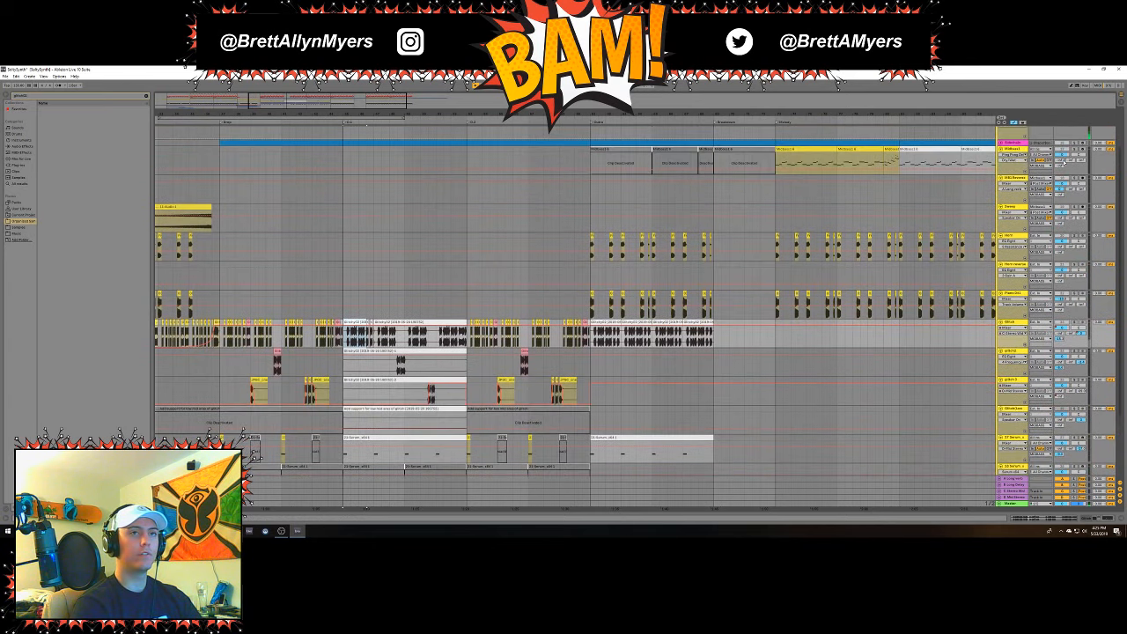
scroll(434, 274, "up", 2)
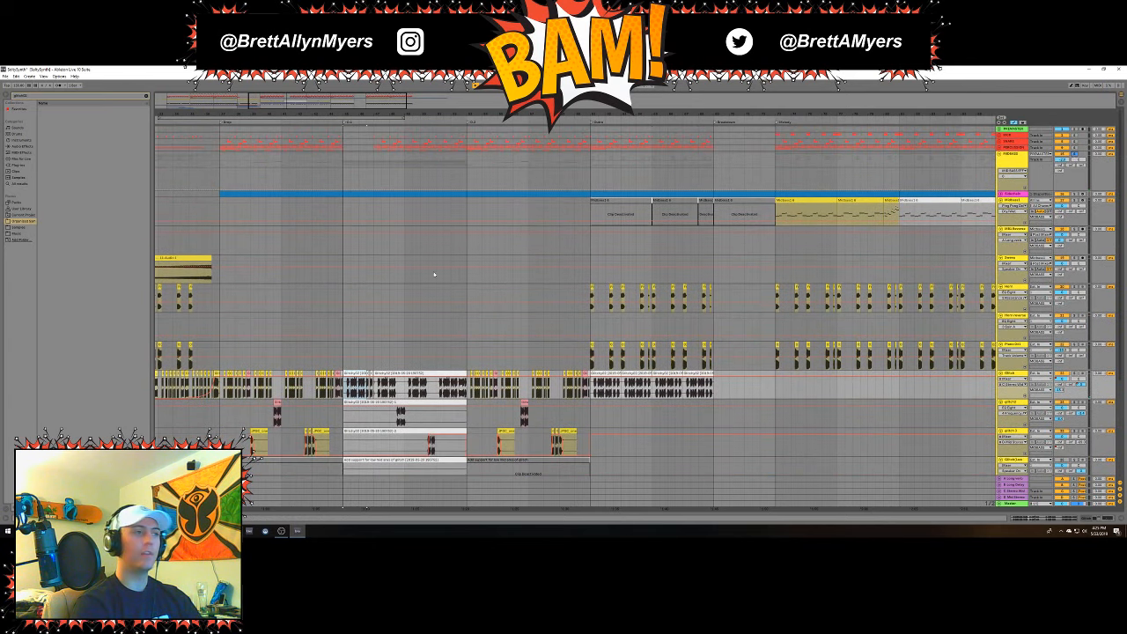
scroll(434, 275, "down", 5)
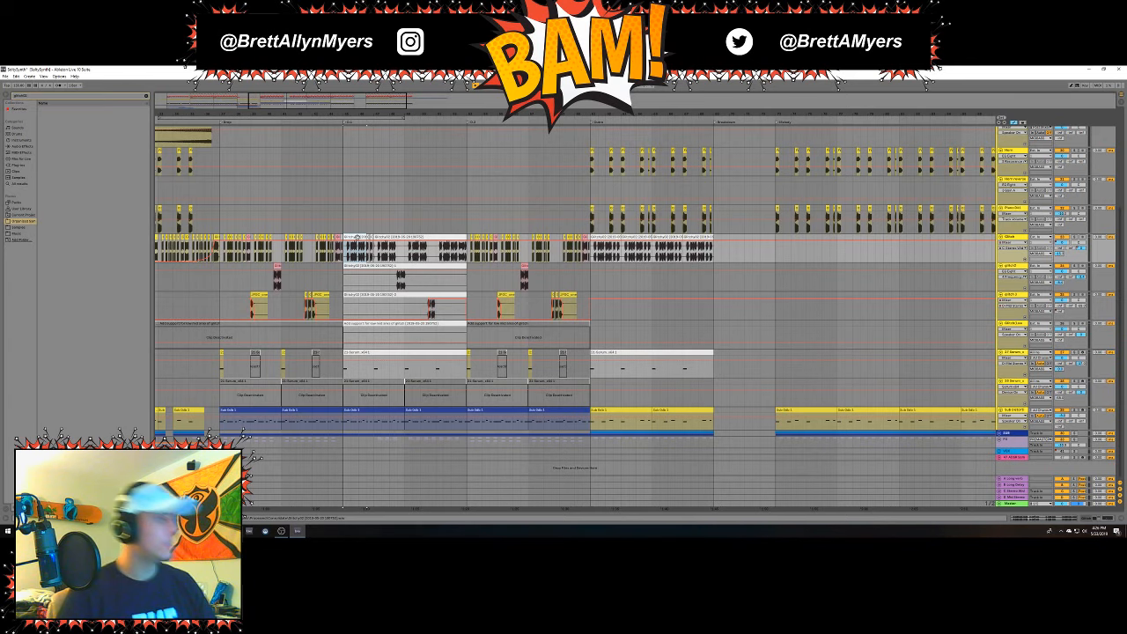
Play through the drop and examine the yellow group's clips around the second section.
key("space")
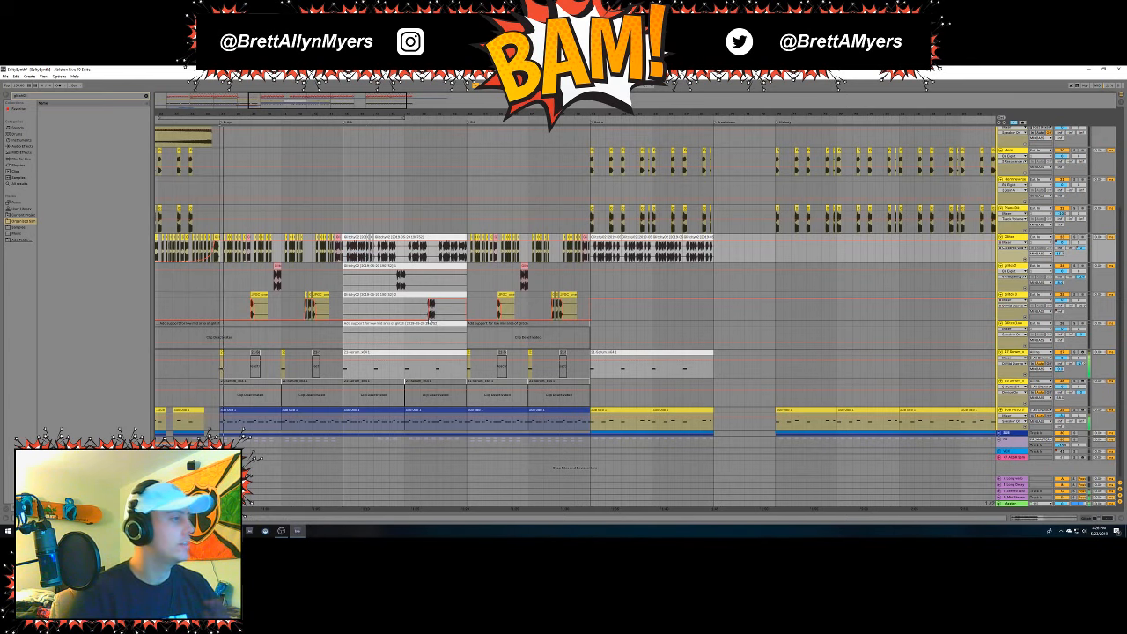
scroll(251, 445, "up", 5)
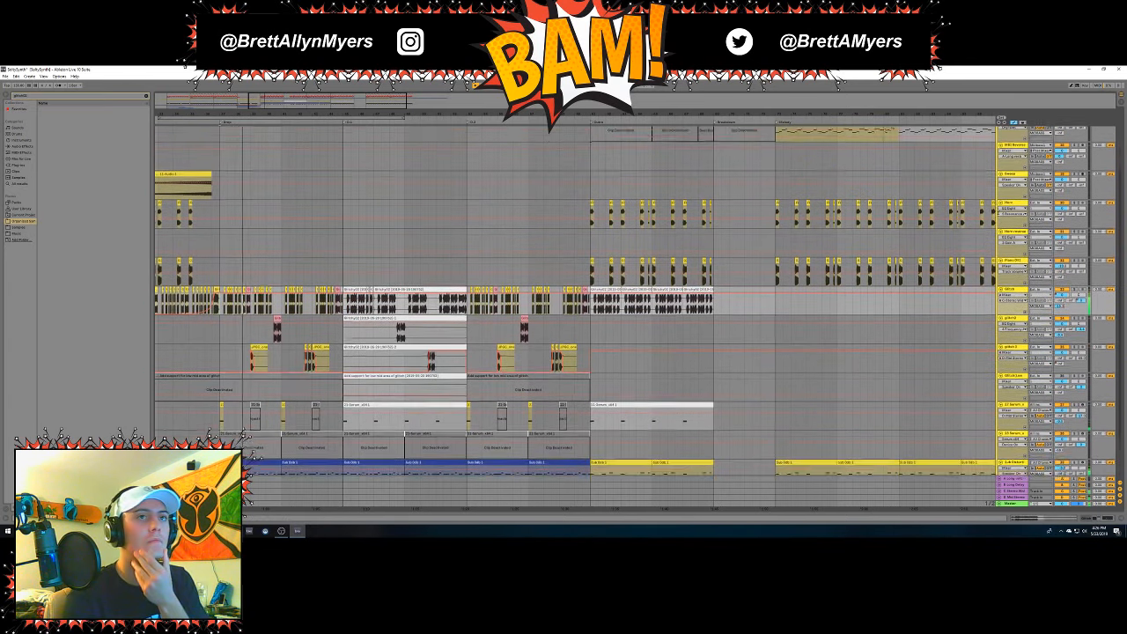
scroll(253, 451, "up", 2)
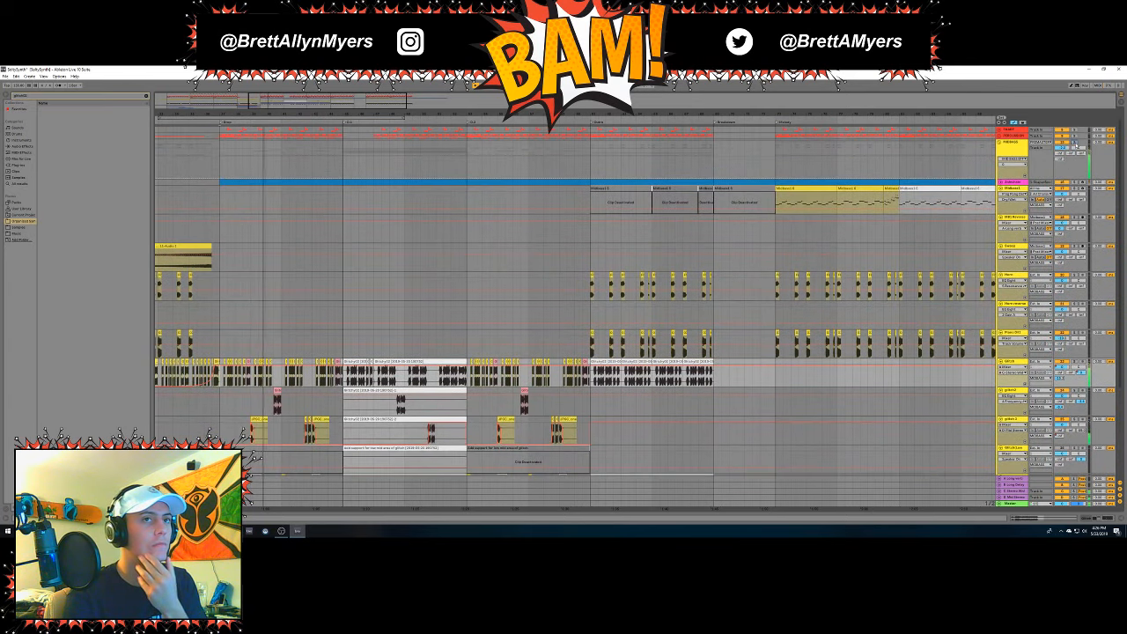
scroll(580, 231, "down", 4)
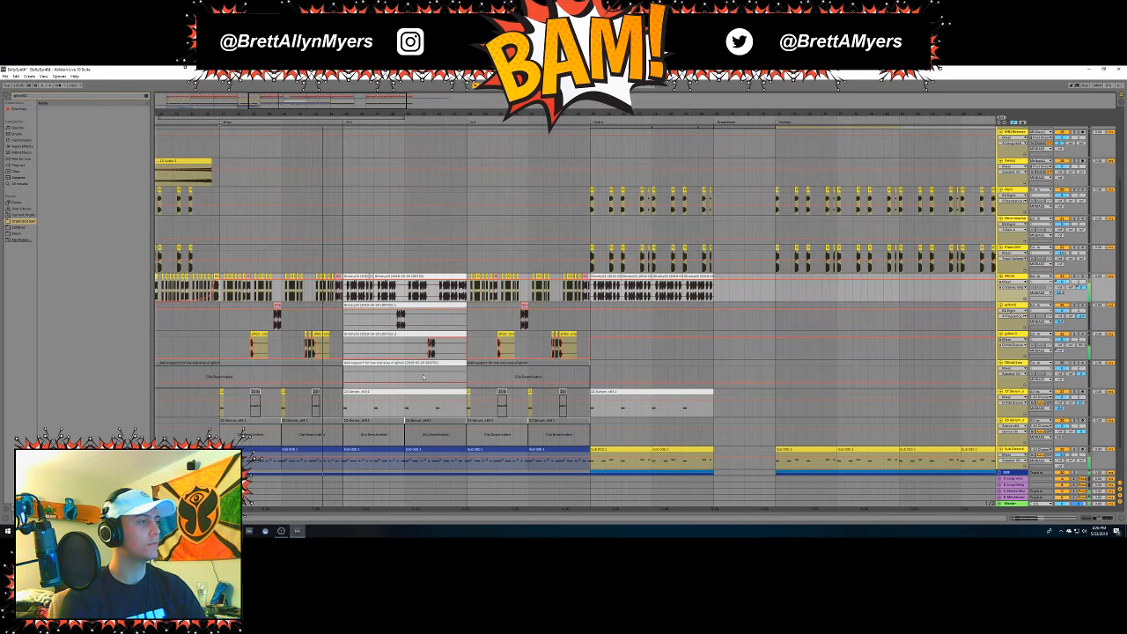
left_click_drag(367, 115, 364, 154)
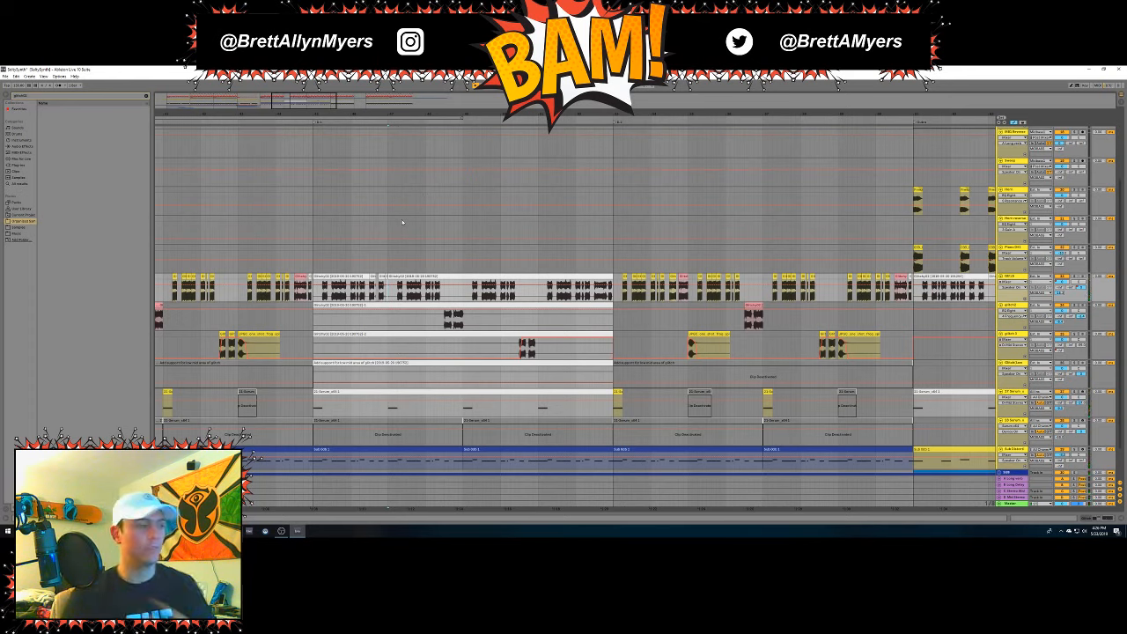
mouse_move(282, 531)
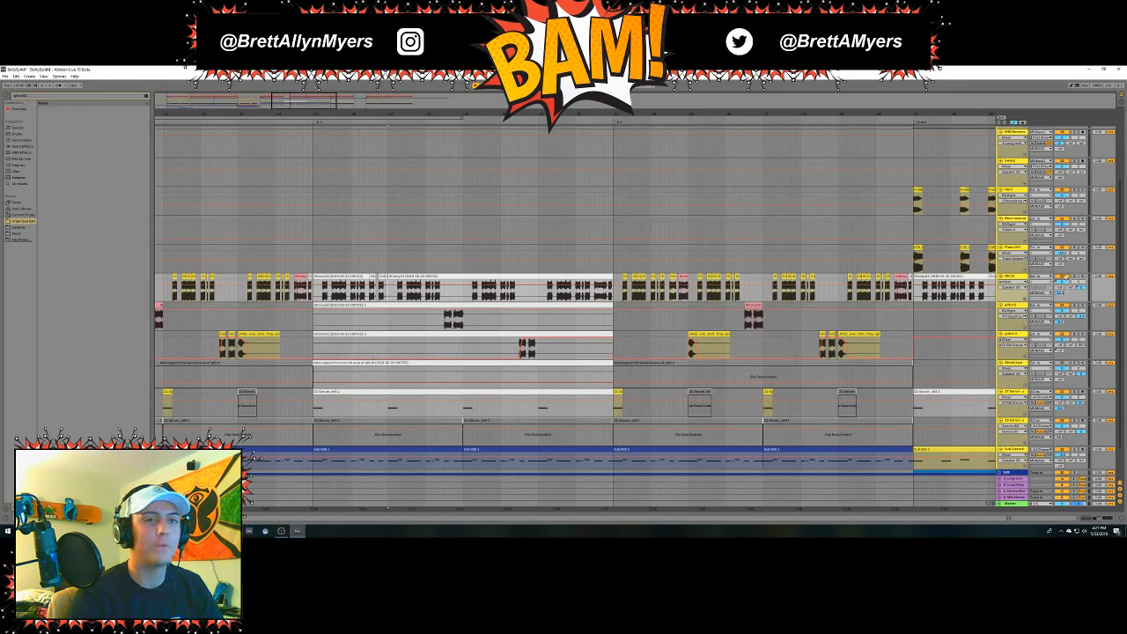
key("space")
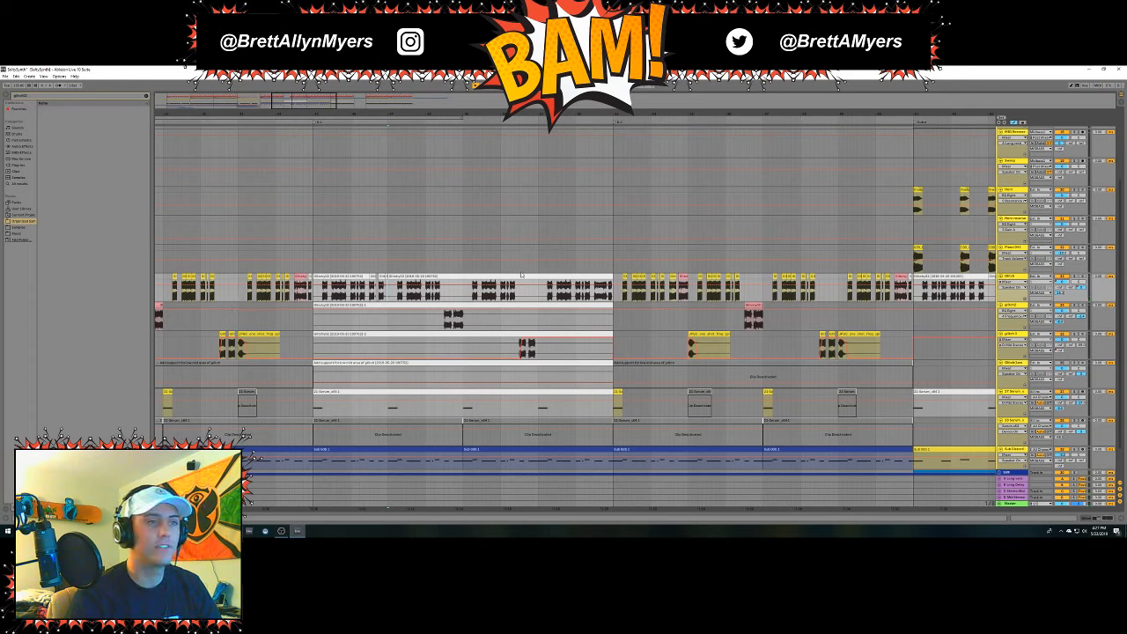
Split the chopped audio clip partway through the second drop section and deactivate the part after the cut.
left_click(426, 276)
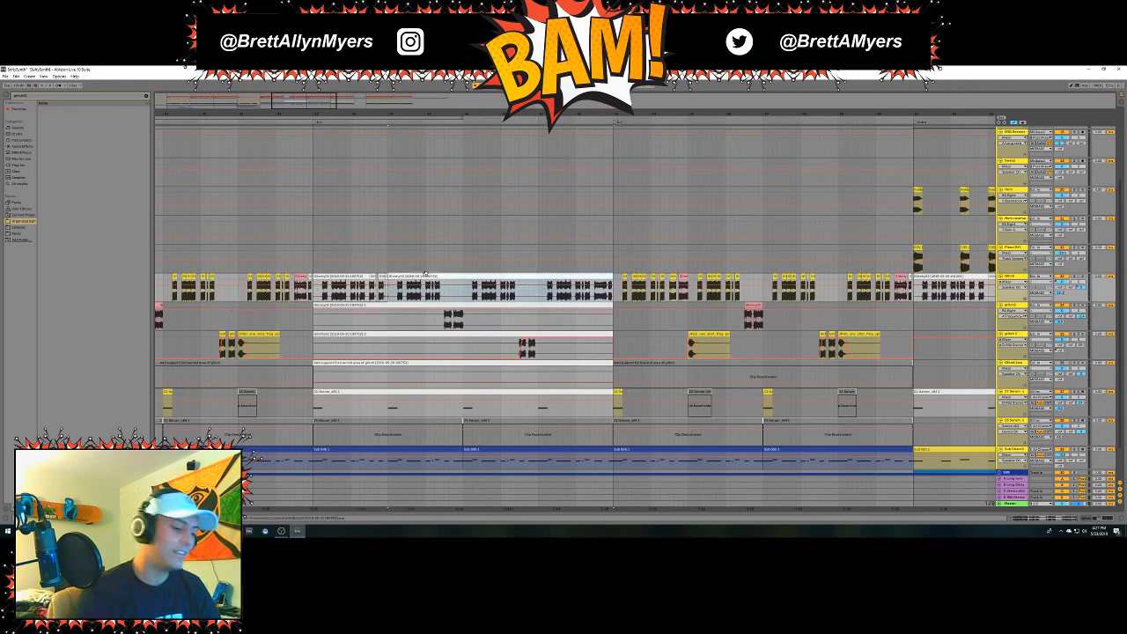
left_click(408, 290)
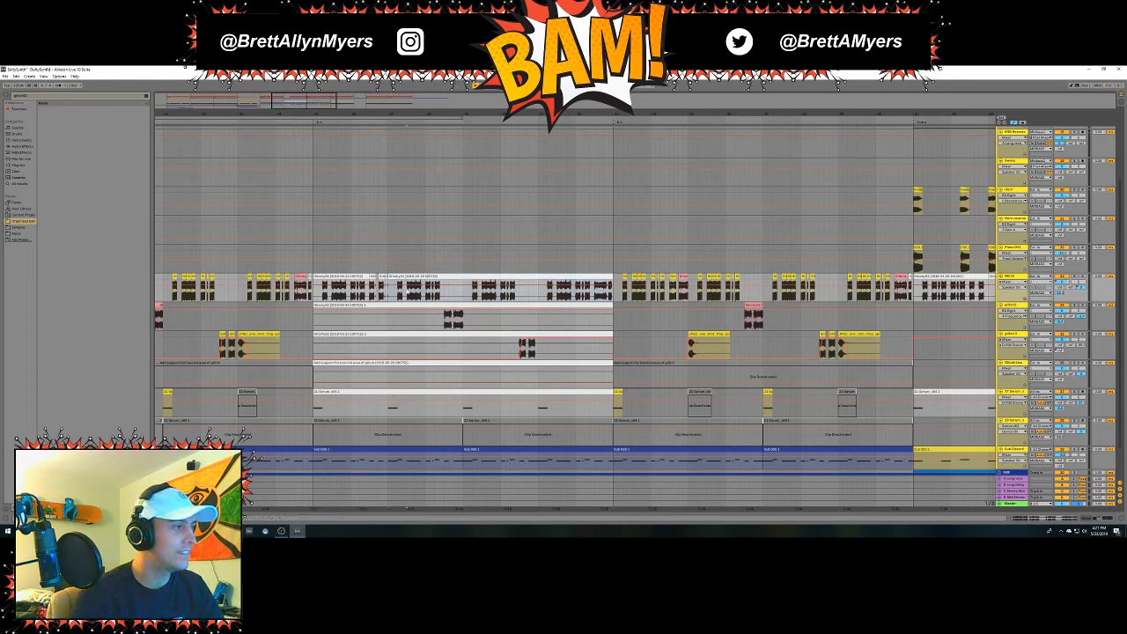
key("ctrl+e")
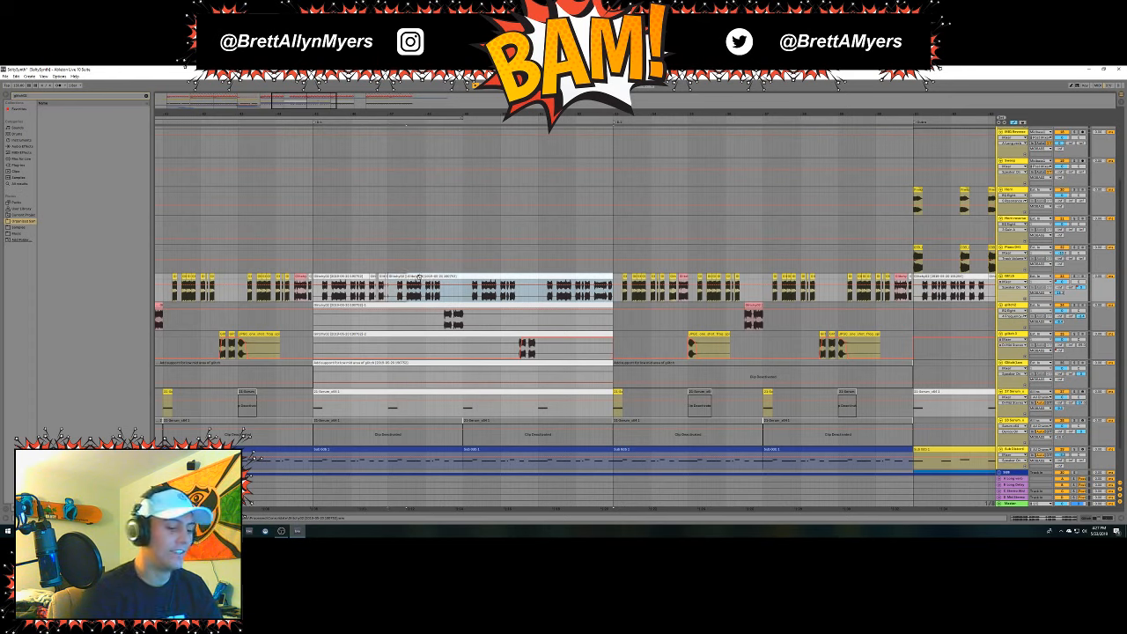
key("0")
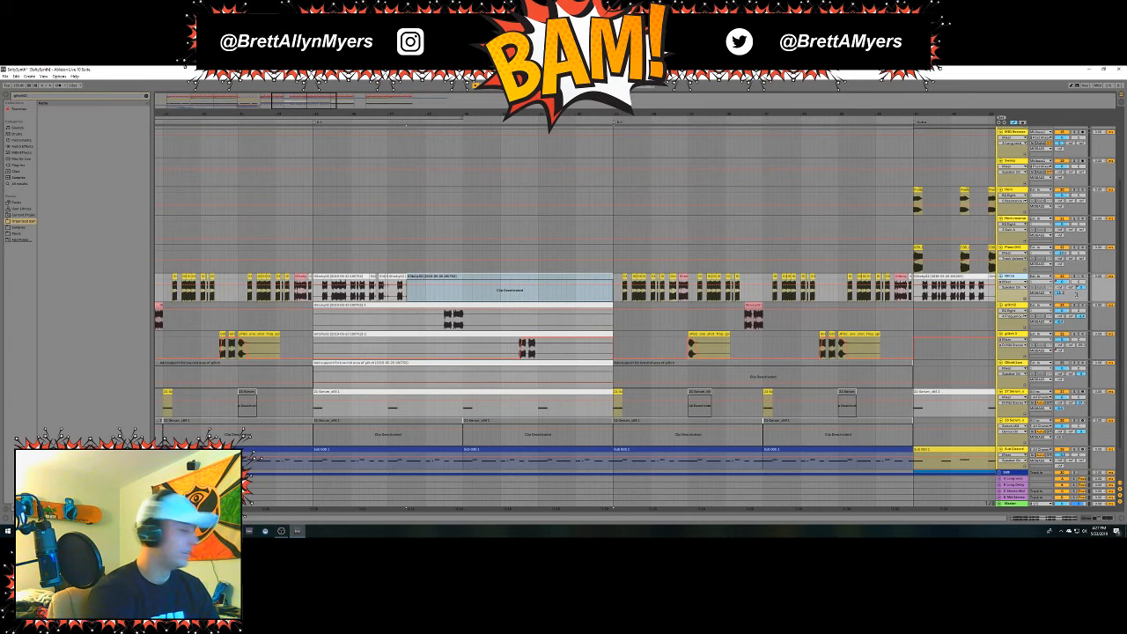
Insert a MIDI track below the chopped audio track and load an instrument with its effects chain on it.
key("ctrl+shift+t")
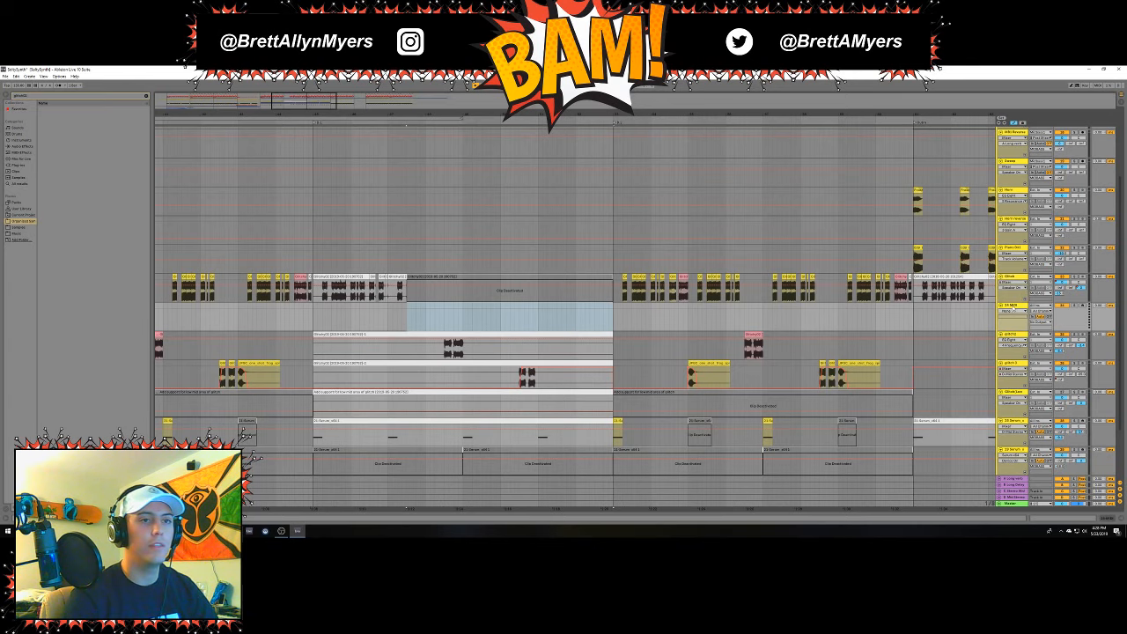
double_click(1011, 305)
scroll(254, 247, "down", 2)
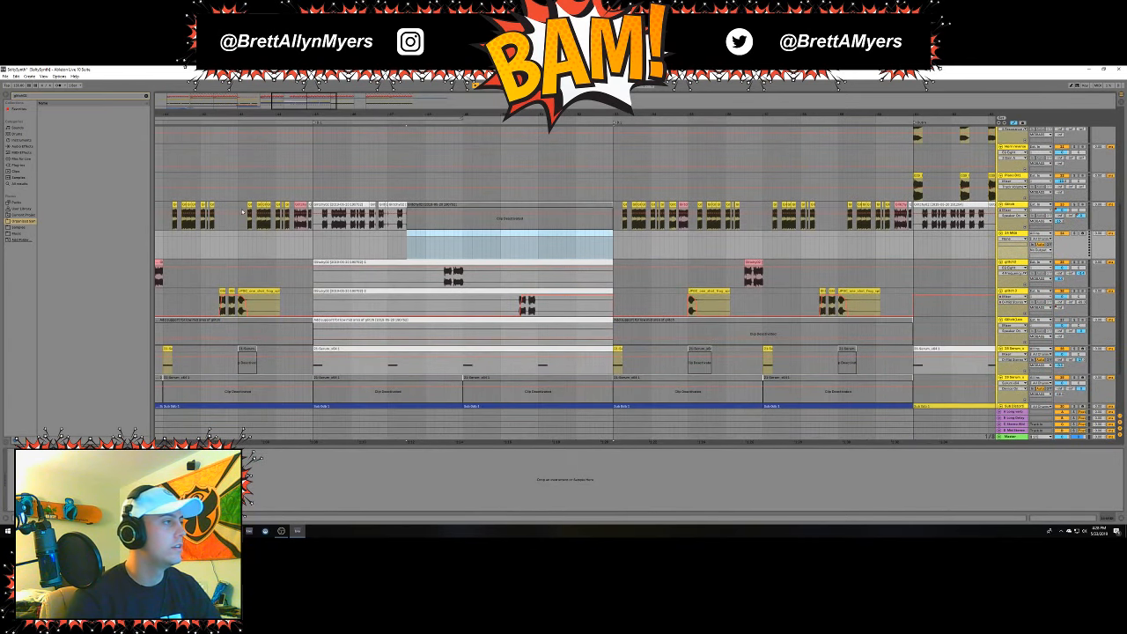
left_click(247, 208)
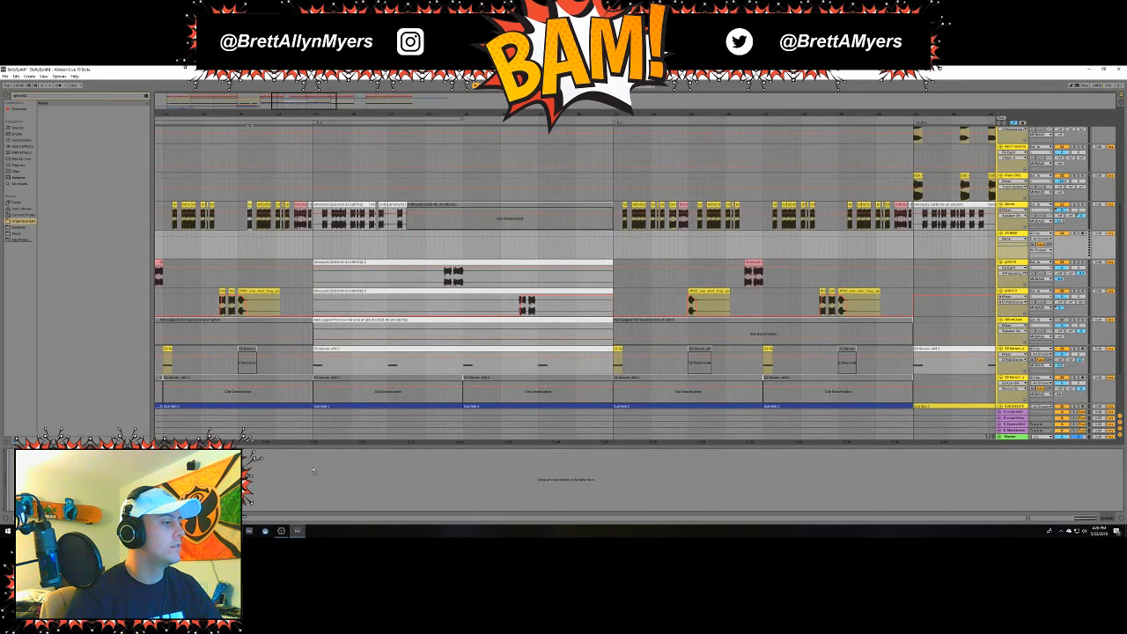
left_click_drag(313, 471, 314, 471)
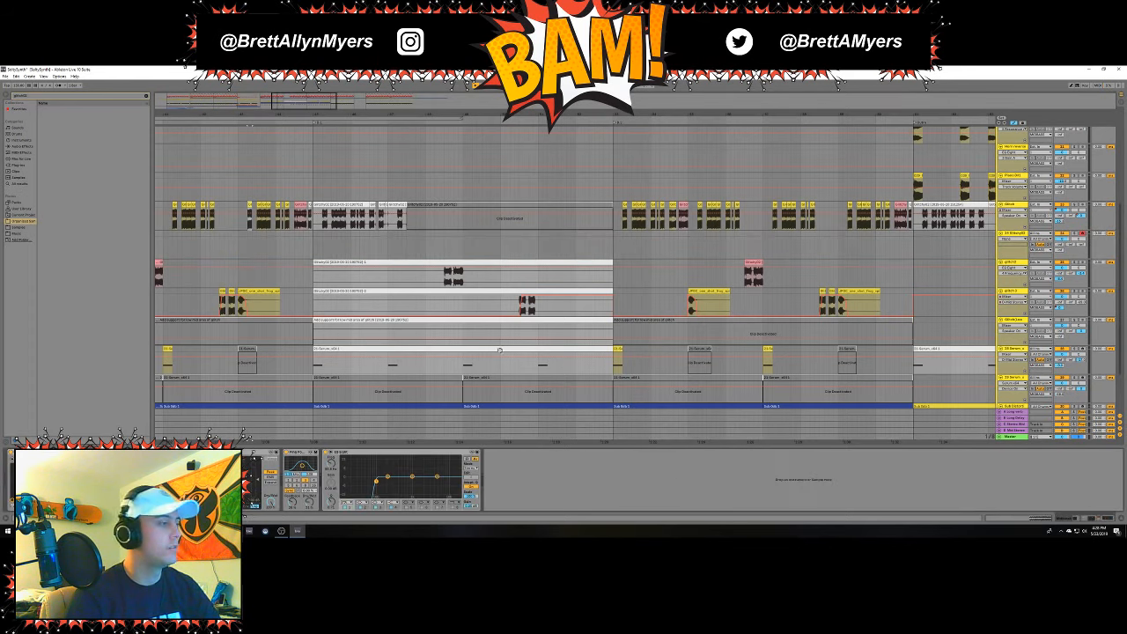
left_click(1020, 234)
left_click(799, 234)
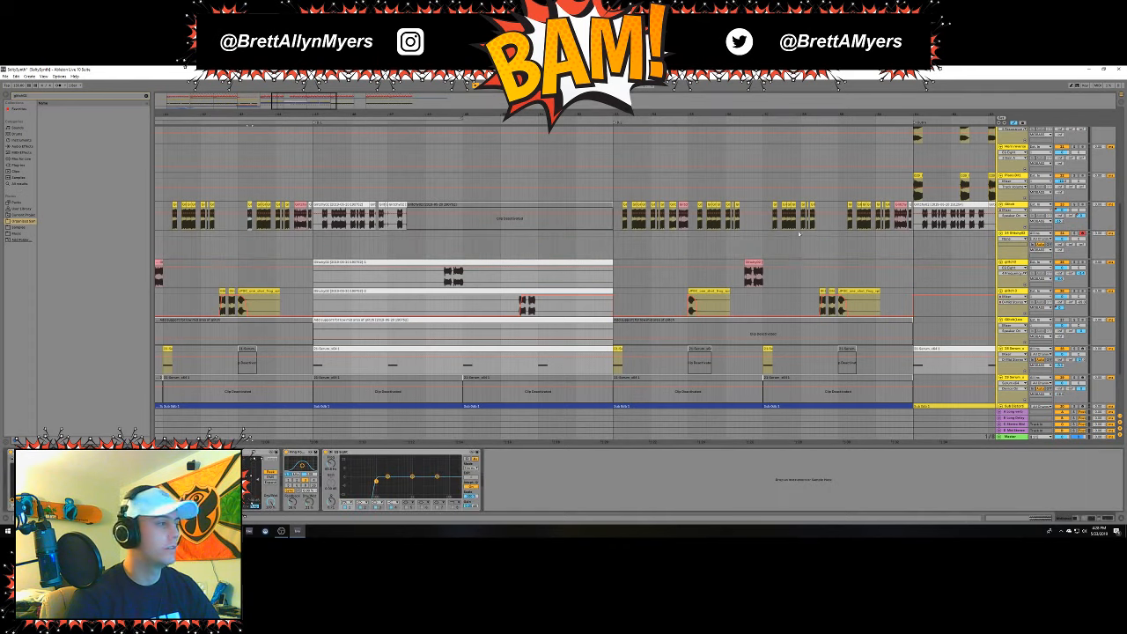
left_click(1018, 235)
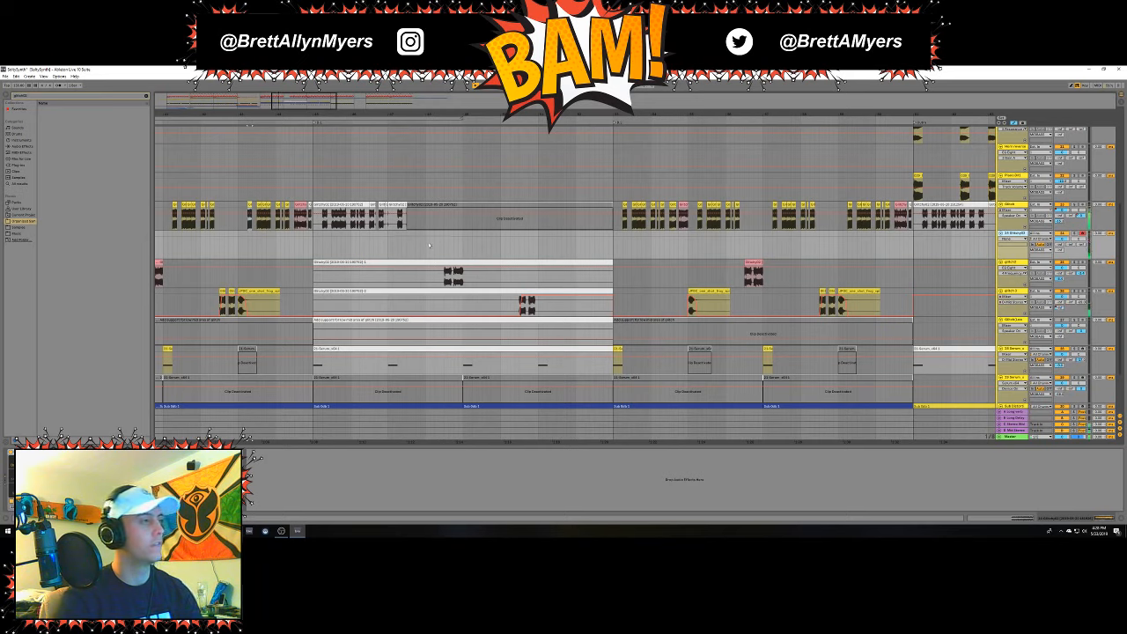
Play the passage leading into the deactivated clip repeatedly while auditioning the new instrument track.
key("space")
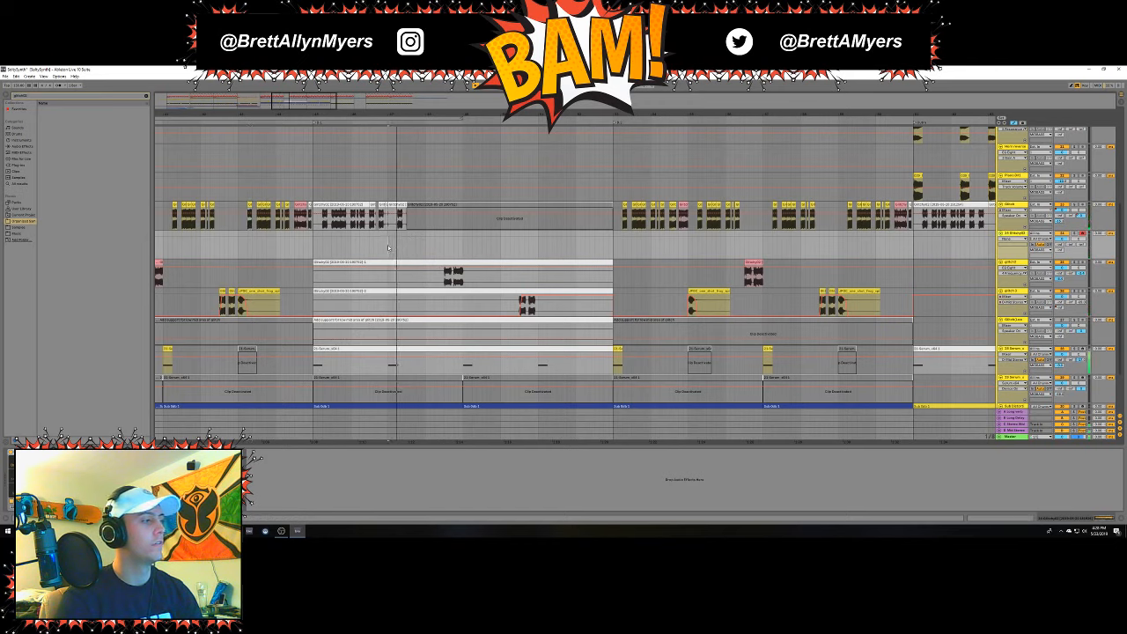
key("space")
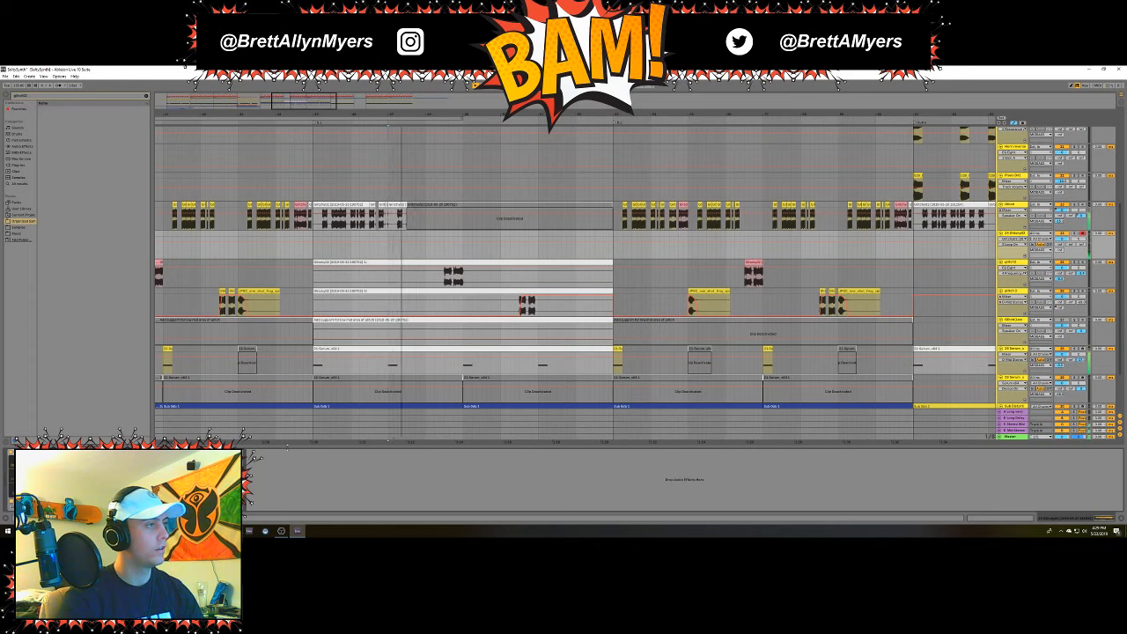
key("space")
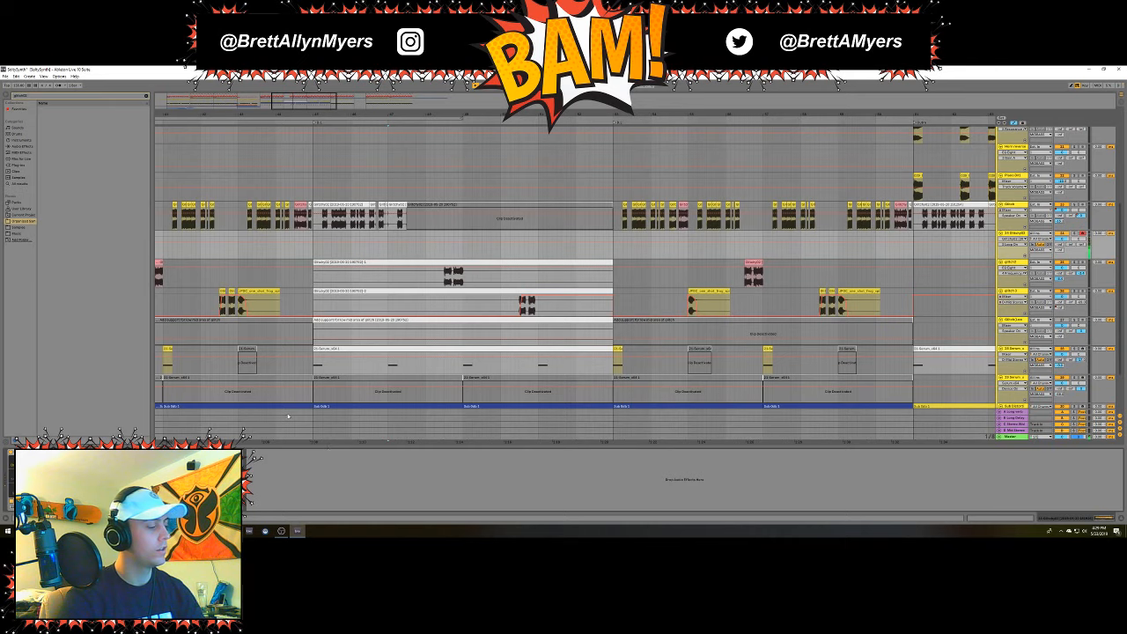
key("space")
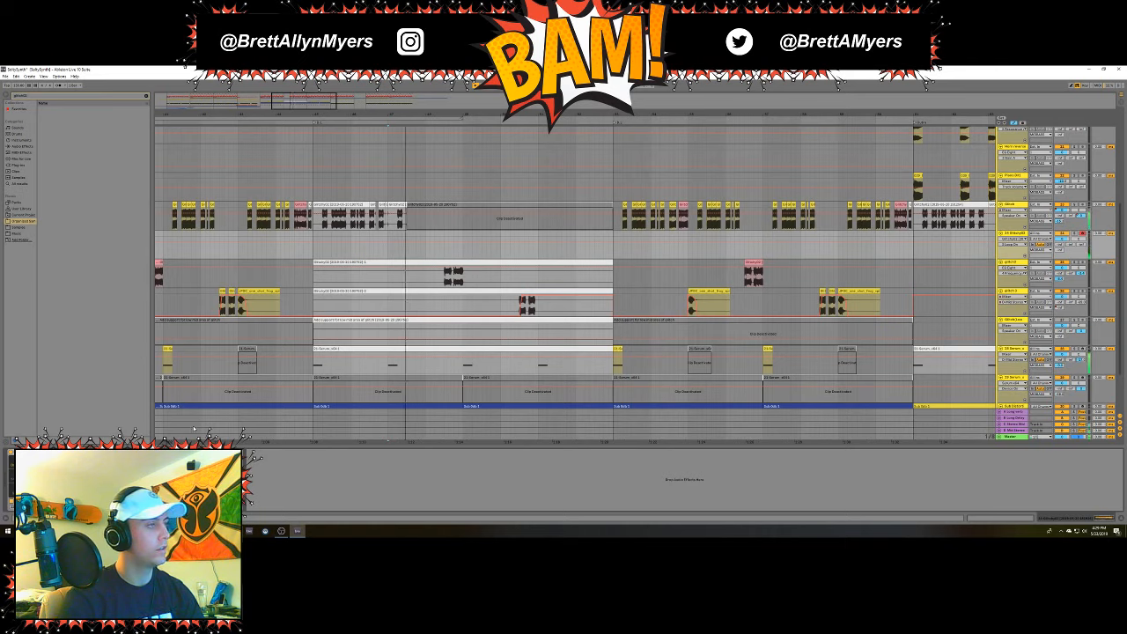
Replay the audio clip at the start of the second drop section and reselect the new instrument track.
left_click(356, 211)
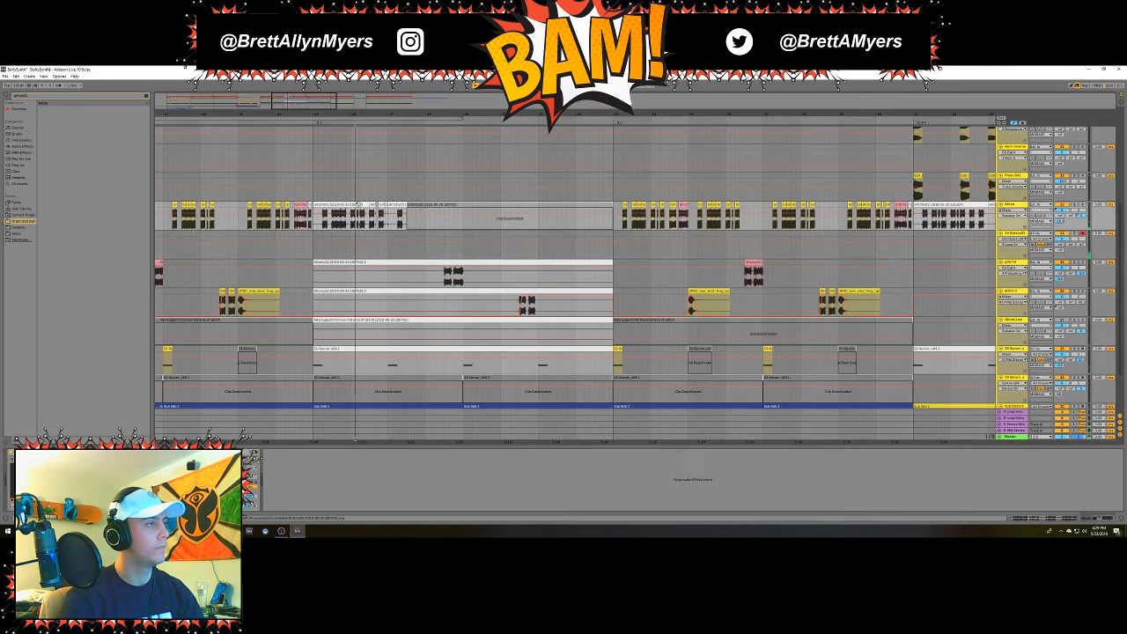
left_click(371, 113)
left_click_drag(371, 112, 348, 114)
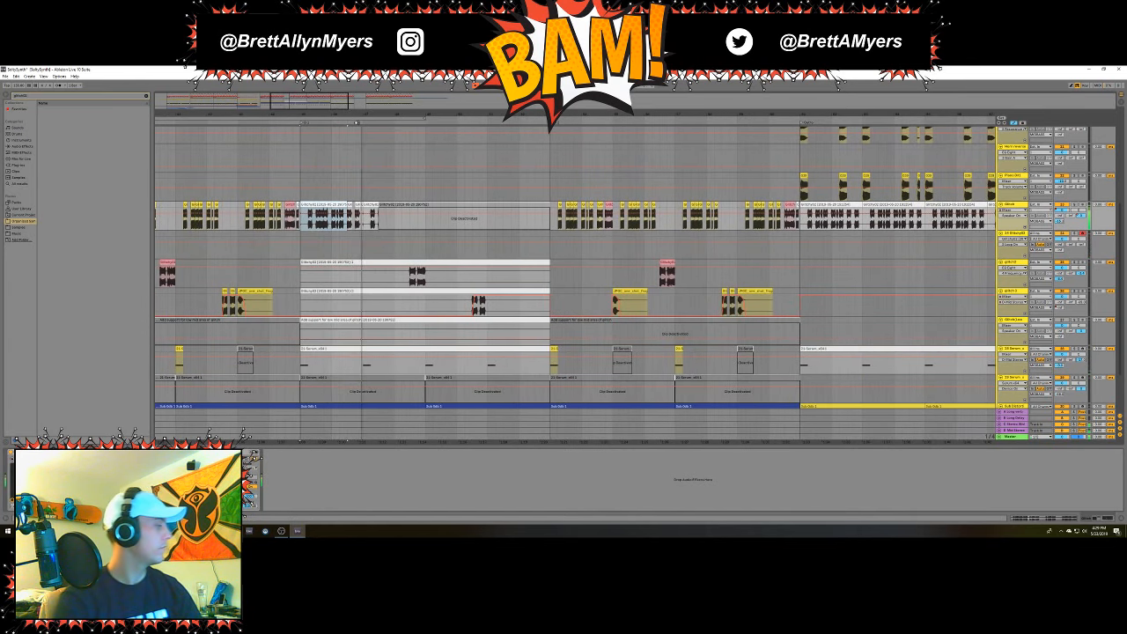
key("space")
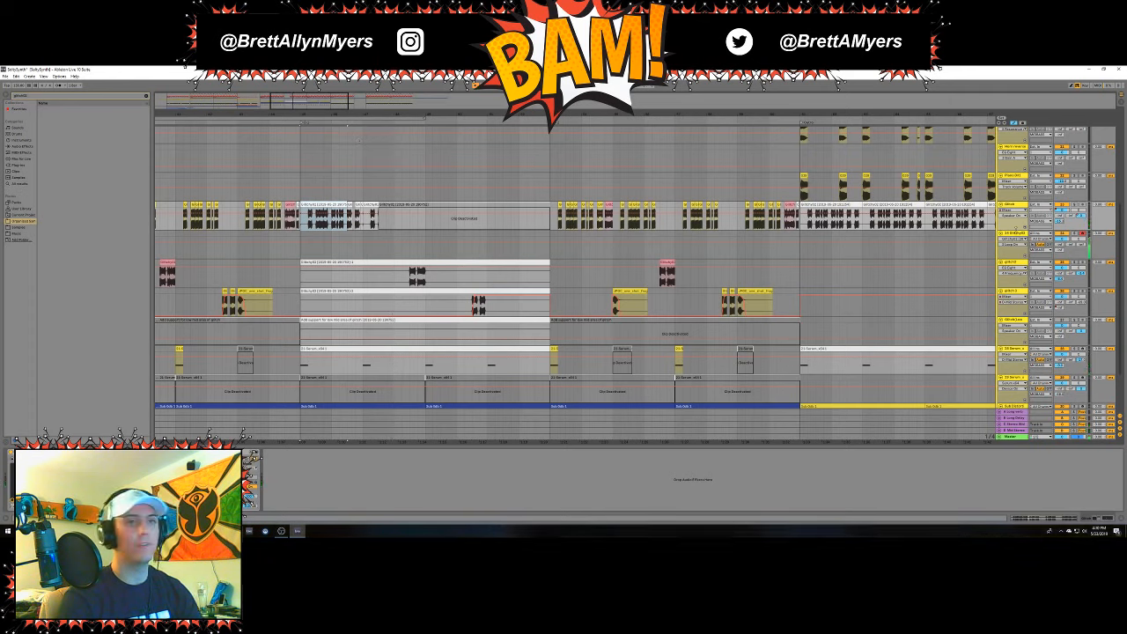
left_click(1018, 237)
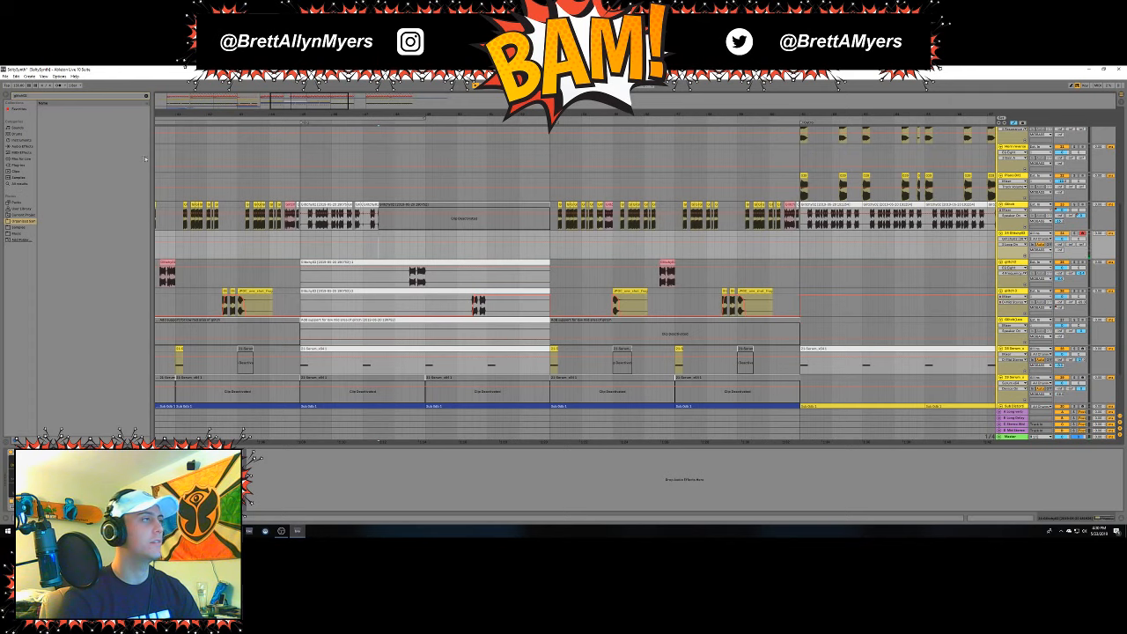
Add the Overdrive audio effect to the new instrument track's effects chain.
left_click(22, 220)
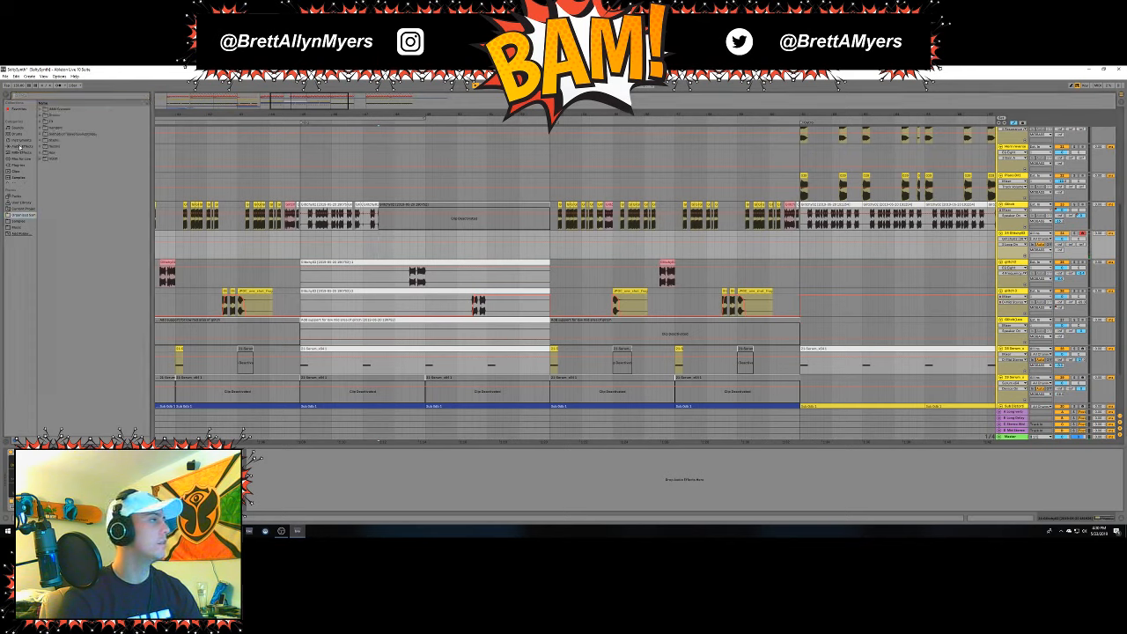
left_click(19, 146)
left_click_drag(61, 266, 318, 468)
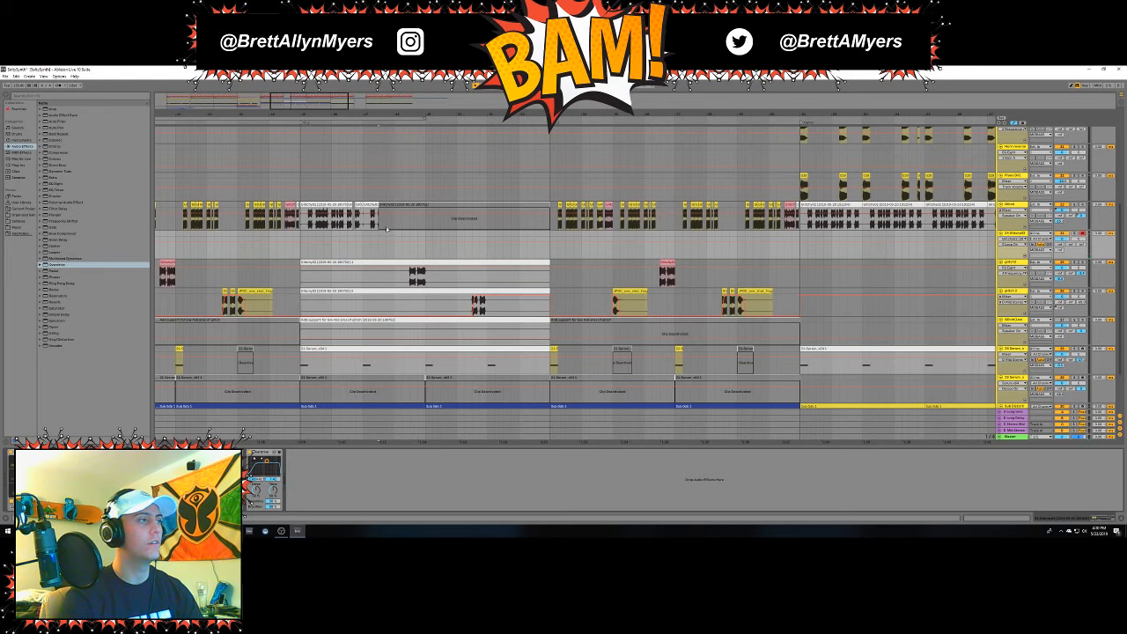
Record a MIDI note on the instrument track and move its clip earlier so the note starts with the deactivated audio clip.
key("F9")
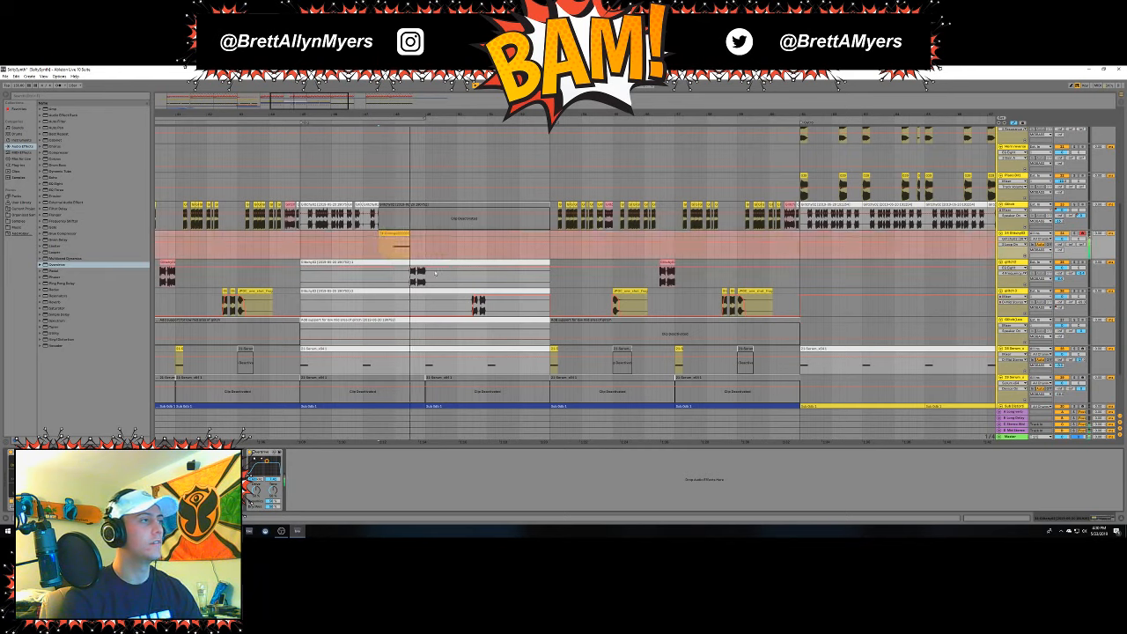
key("space")
left_click_drag(402, 234, 395, 233)
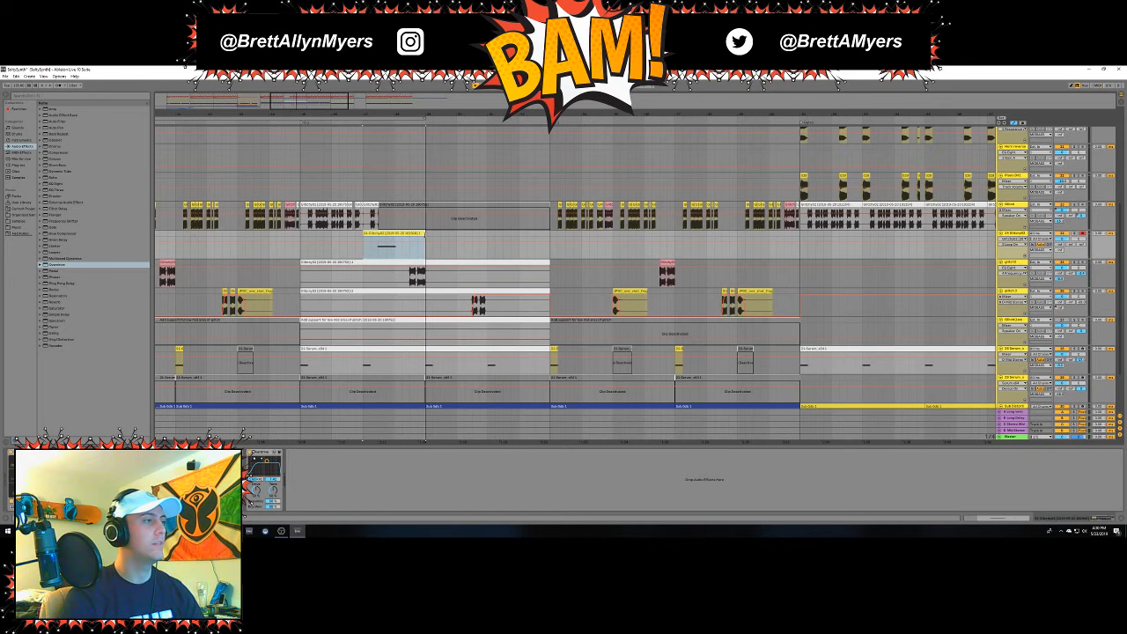
Replace the recorded note with one at the same pitch starting exactly on the grid where the deactivated clip begins.
double_click(385, 233)
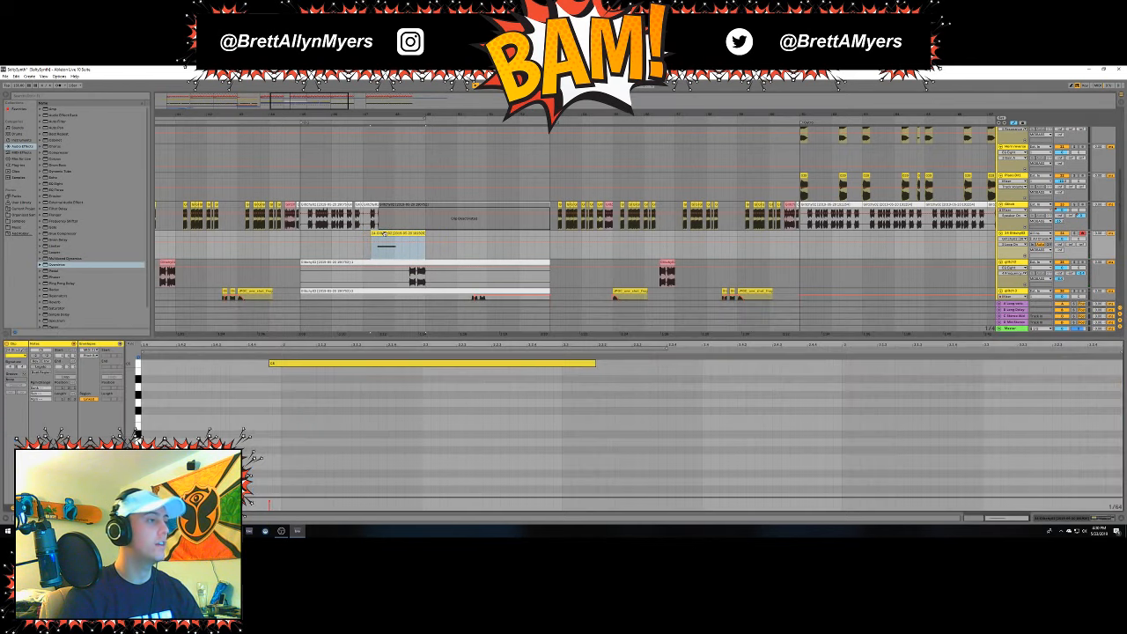
left_click(287, 367)
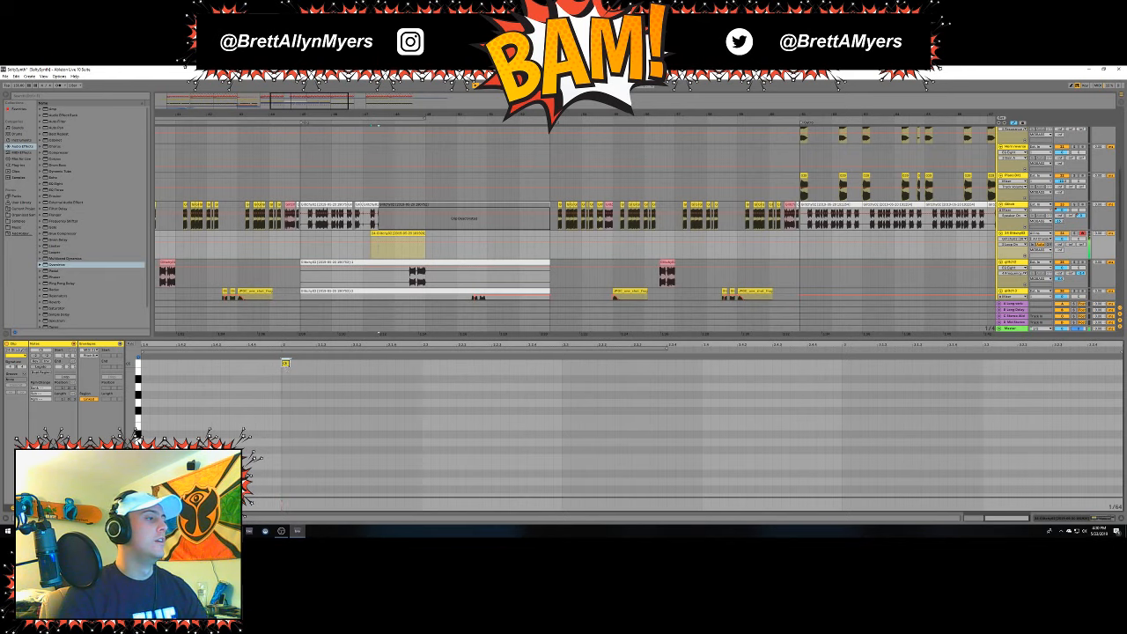
left_click_drag(288, 363, 561, 363)
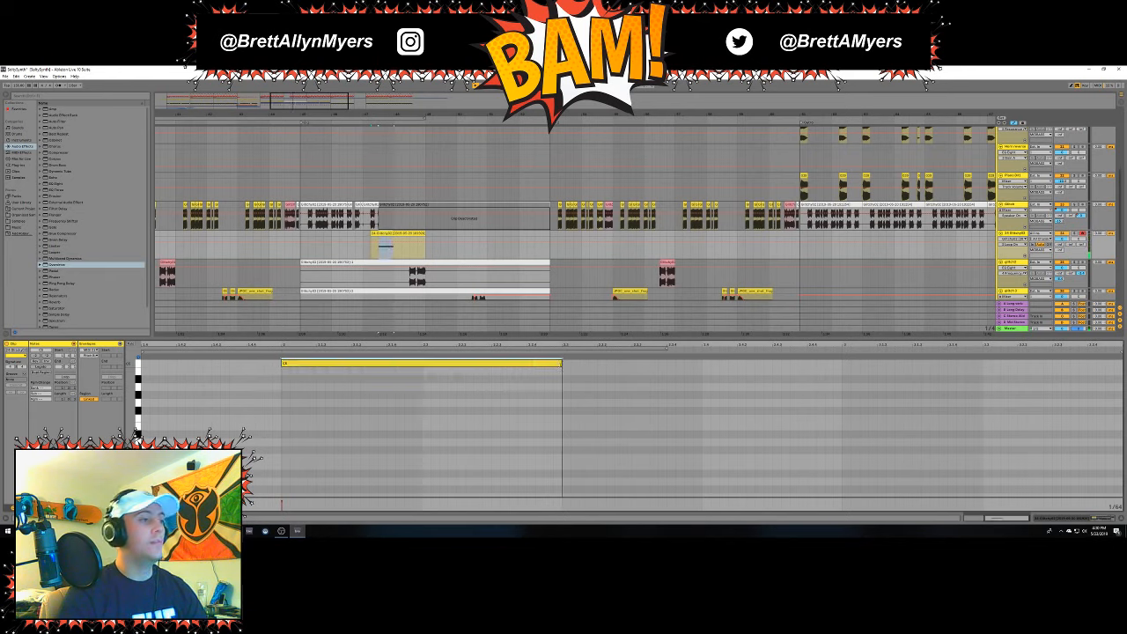
left_click(386, 233)
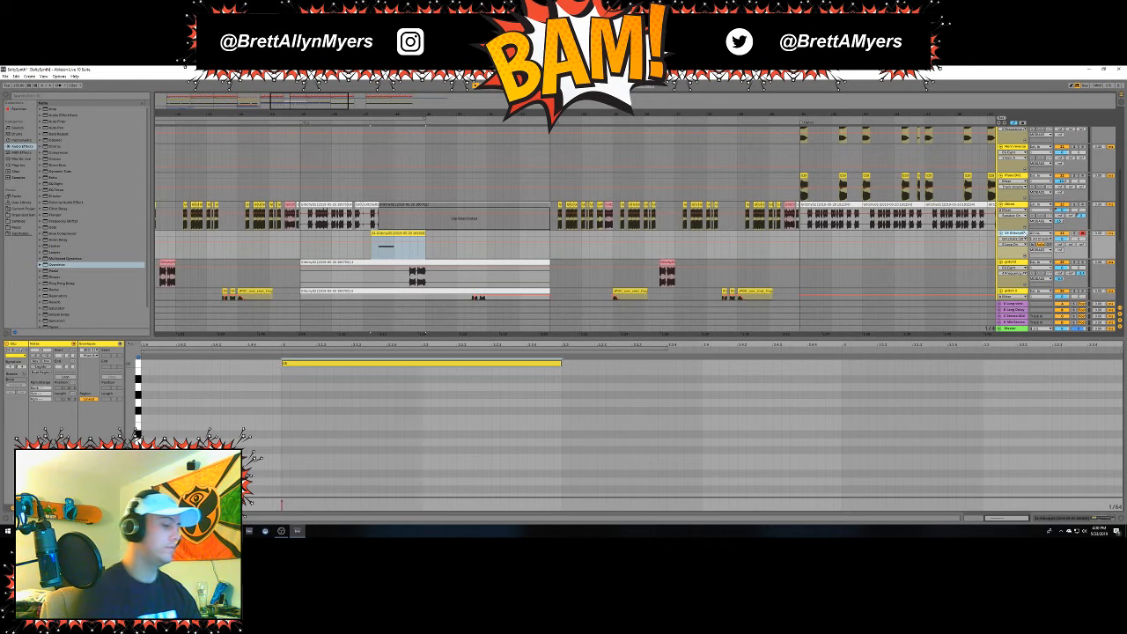
Insert an audio track below the instrument track and set its input to the instrument track.
key("ctrl+t")
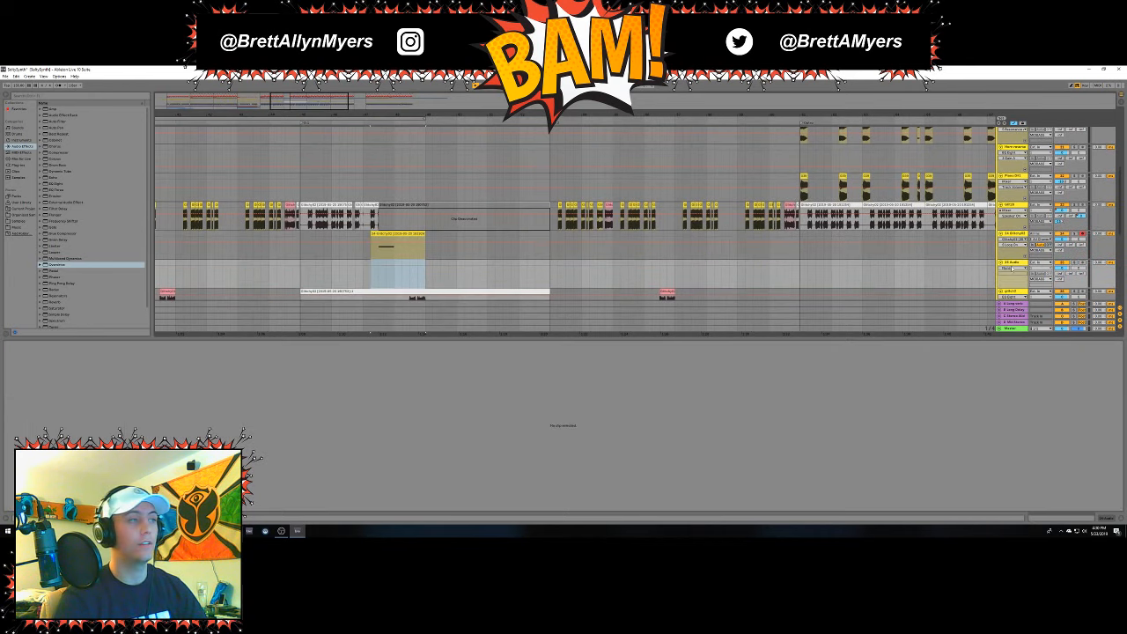
left_click(1039, 263)
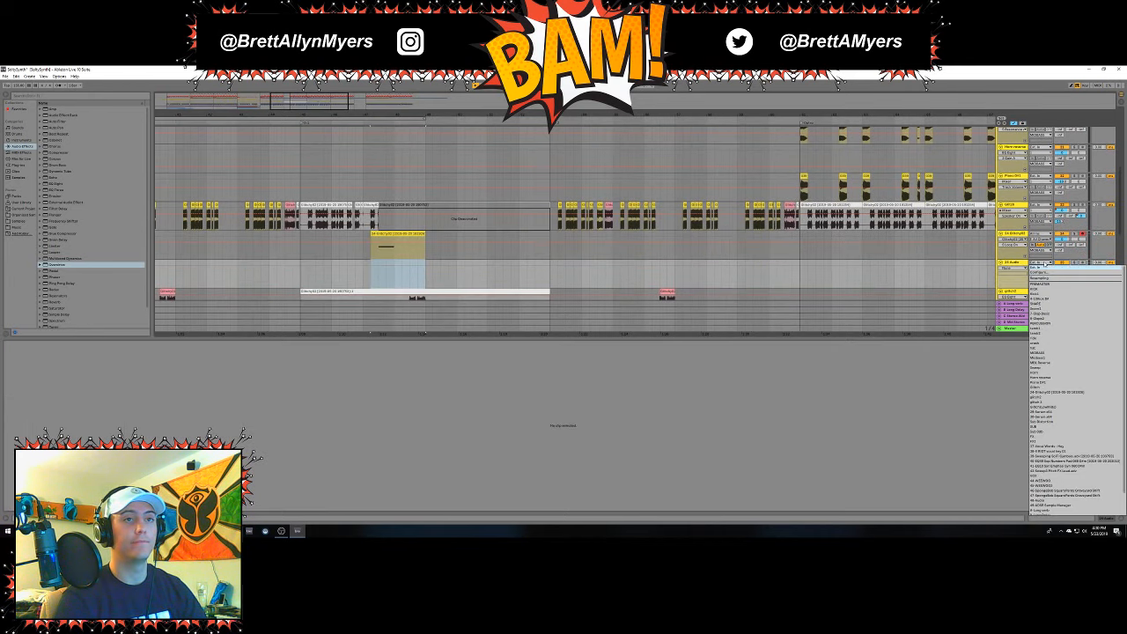
left_click(1048, 386)
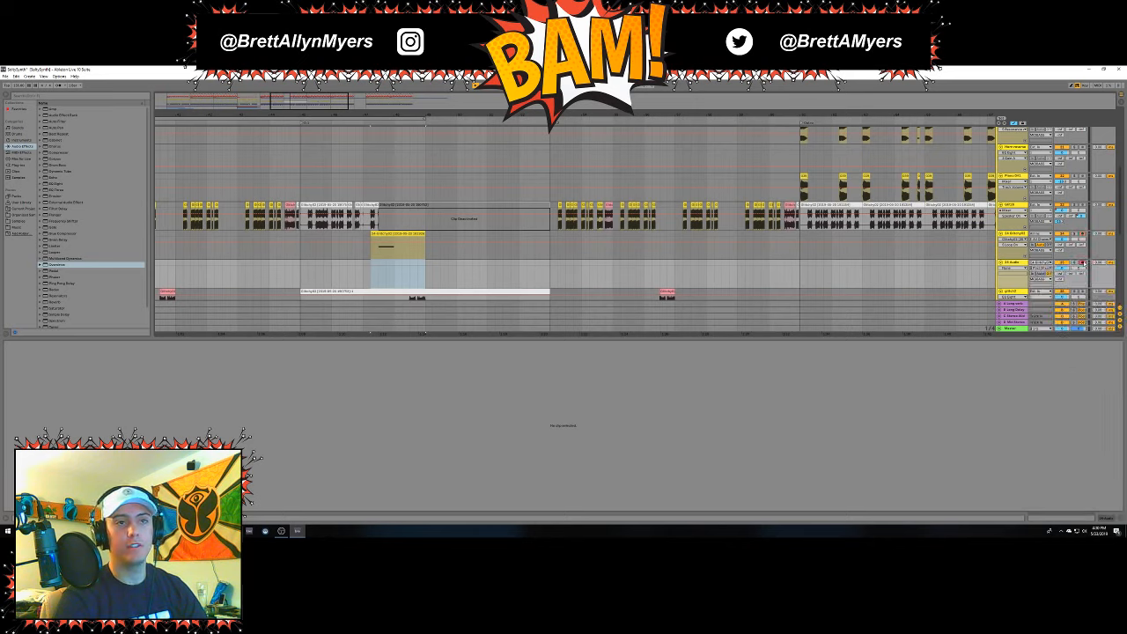
Record the instrument's note onto the new audio track from the start of the deactivated clip.
left_click(382, 272)
left_click(380, 279)
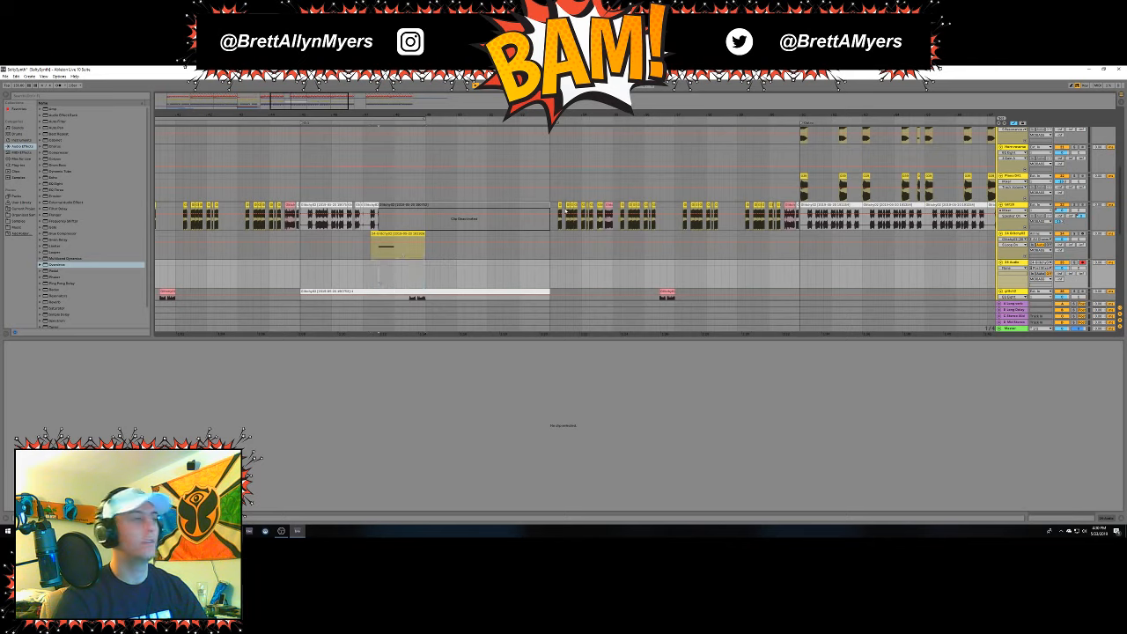
key("F9")
key("space")
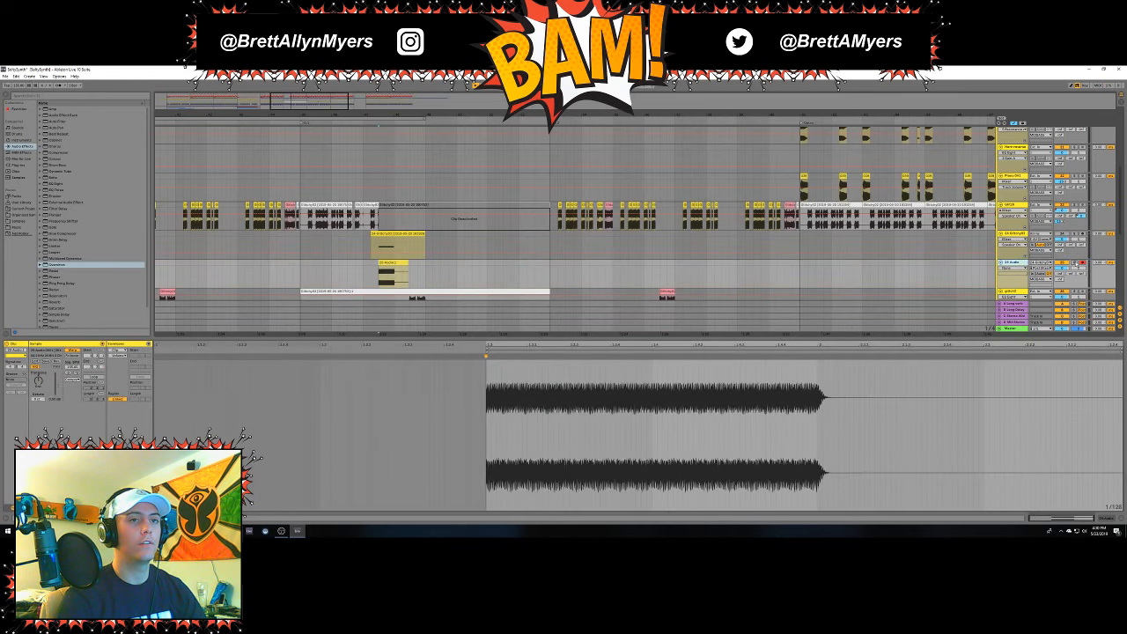
Set the recorded audio clip's warp mode to Texture.
left_click(396, 263)
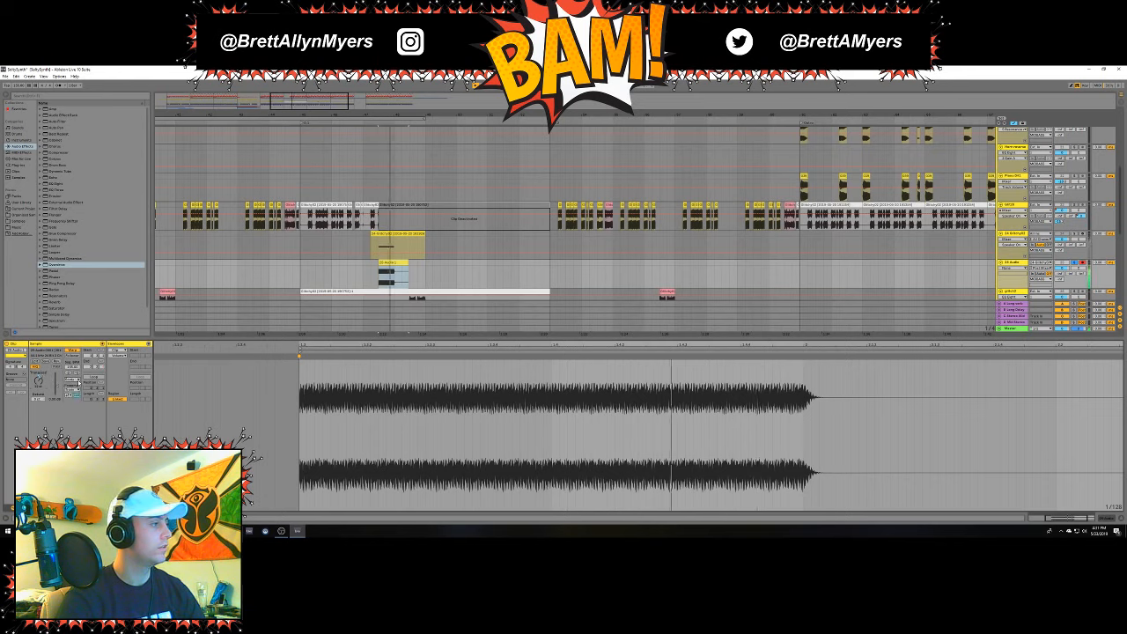
left_click(77, 383)
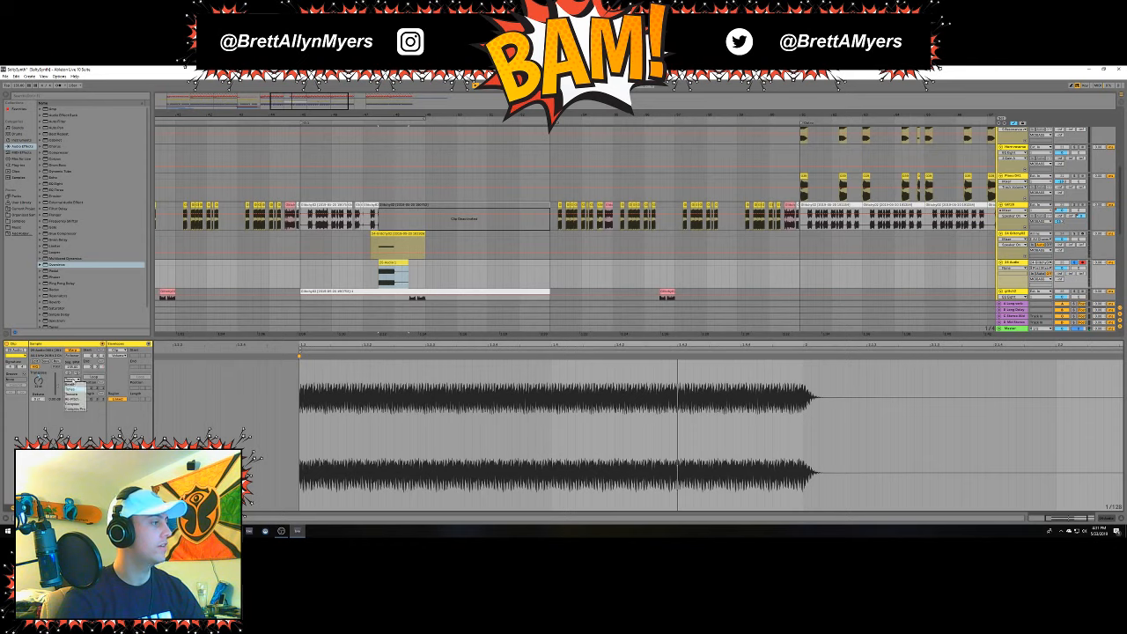
left_click(74, 394)
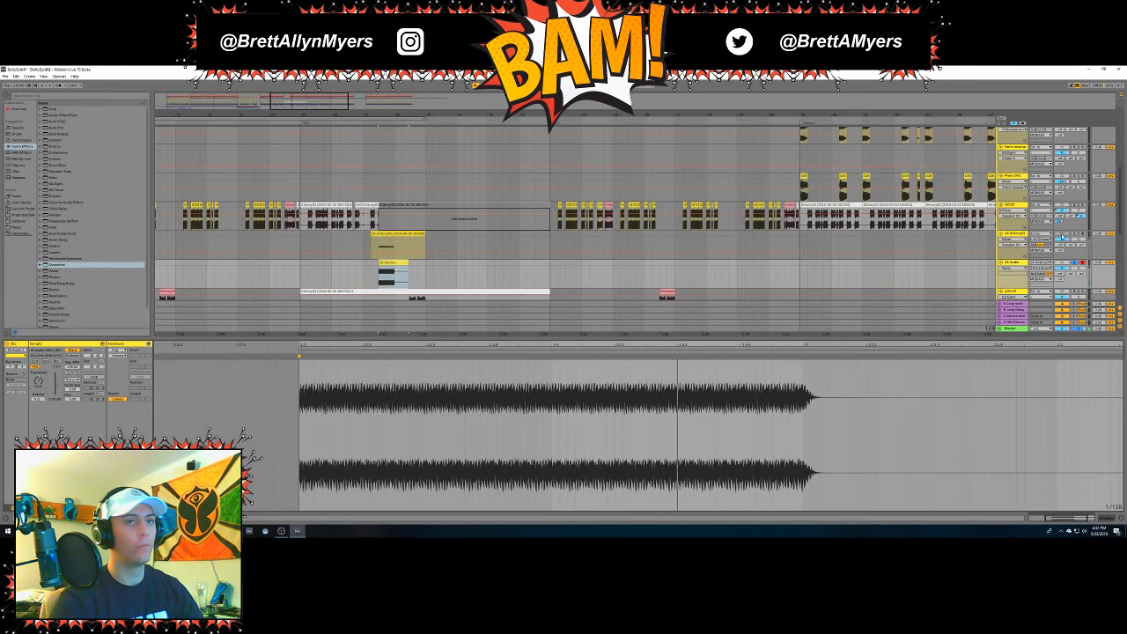
Play the passage leading into the new note while toggling solo on the instrument and recorded audio tracks.
left_click(1075, 235)
left_click(1075, 263)
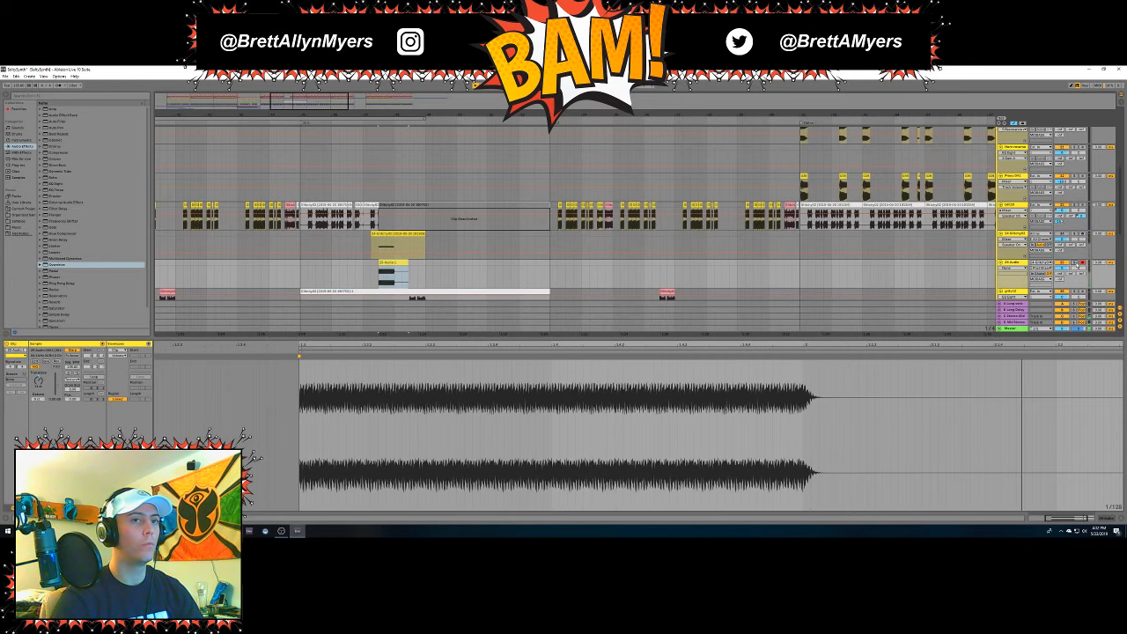
left_click(371, 206)
key("space")
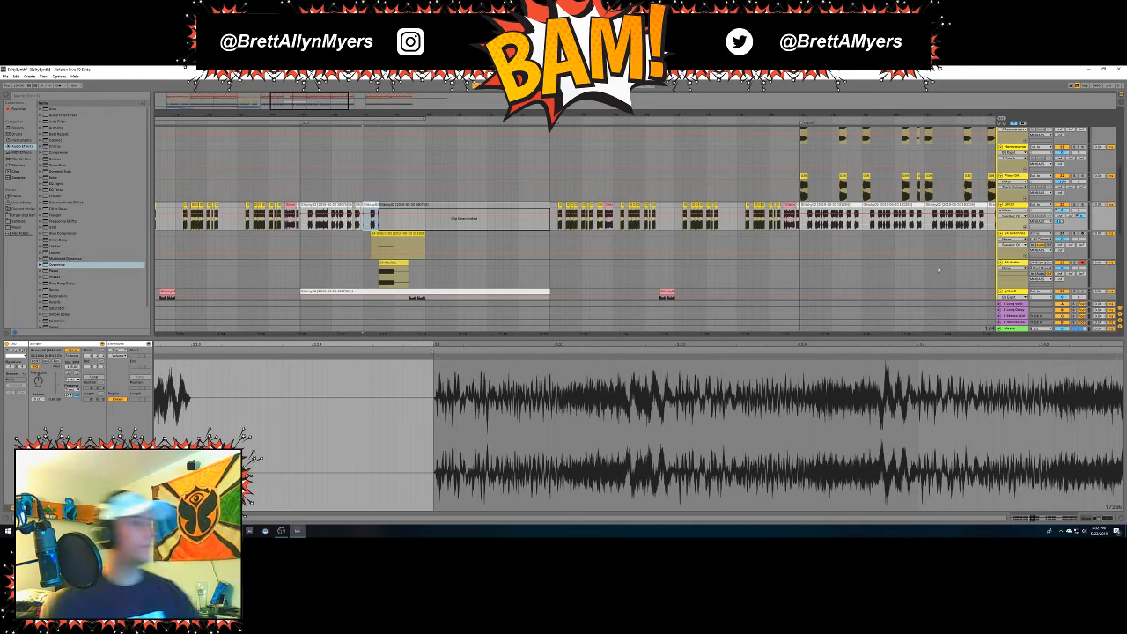
left_click(1075, 262)
key("space")
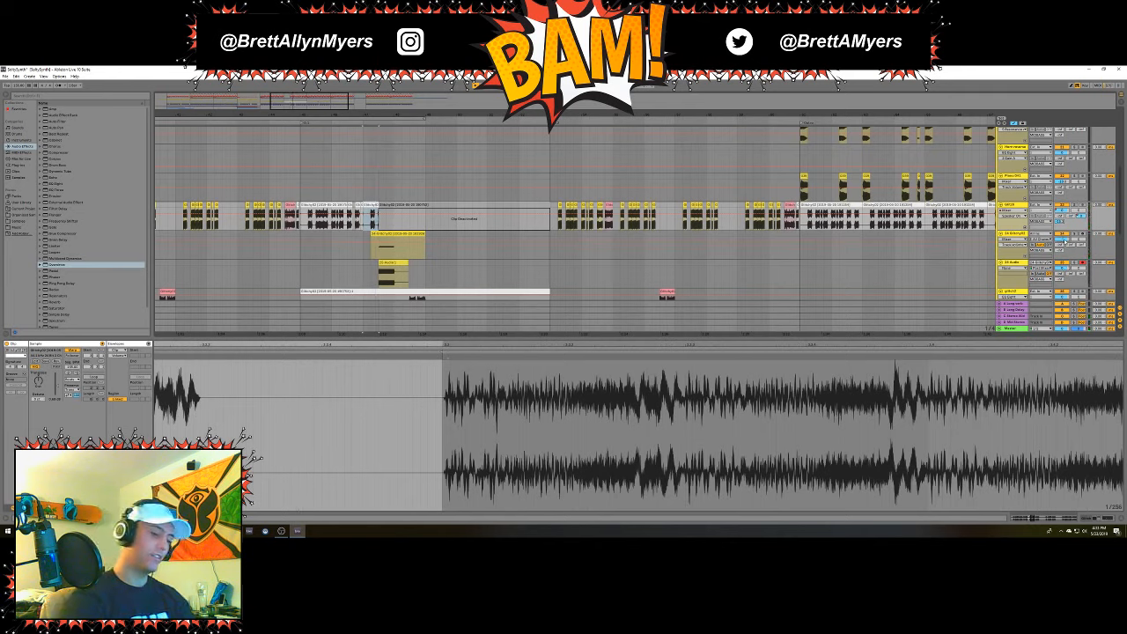
key("space")
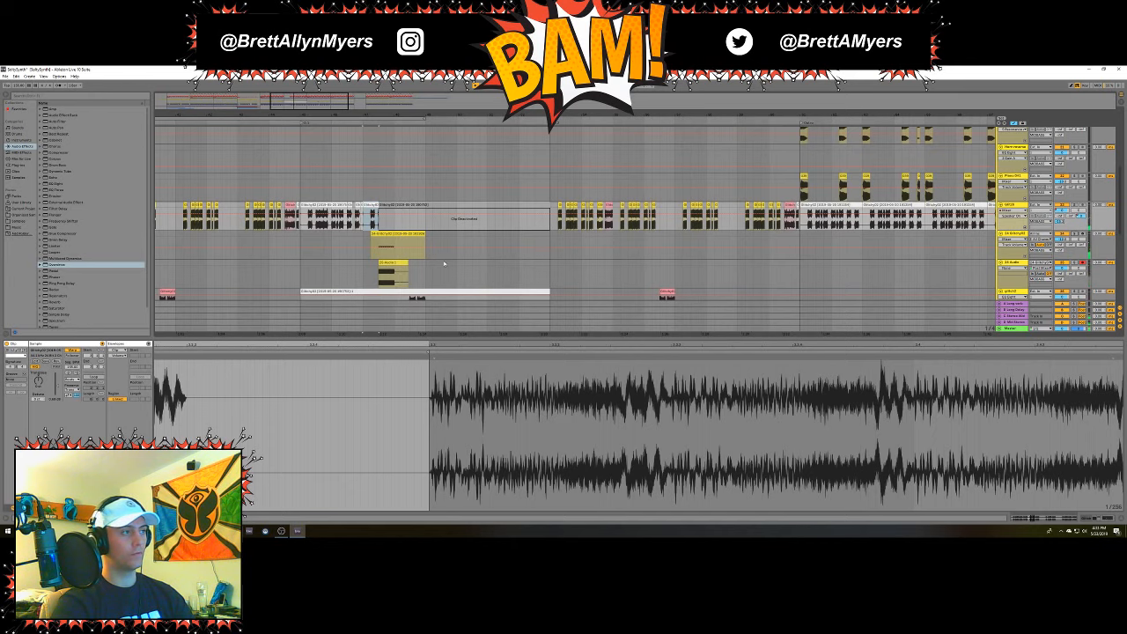
Duplicate the note section of the MIDI and recorded audio clips directly after itself and play the repeat.
left_click_drag(364, 280, 401, 268)
left_click(379, 280)
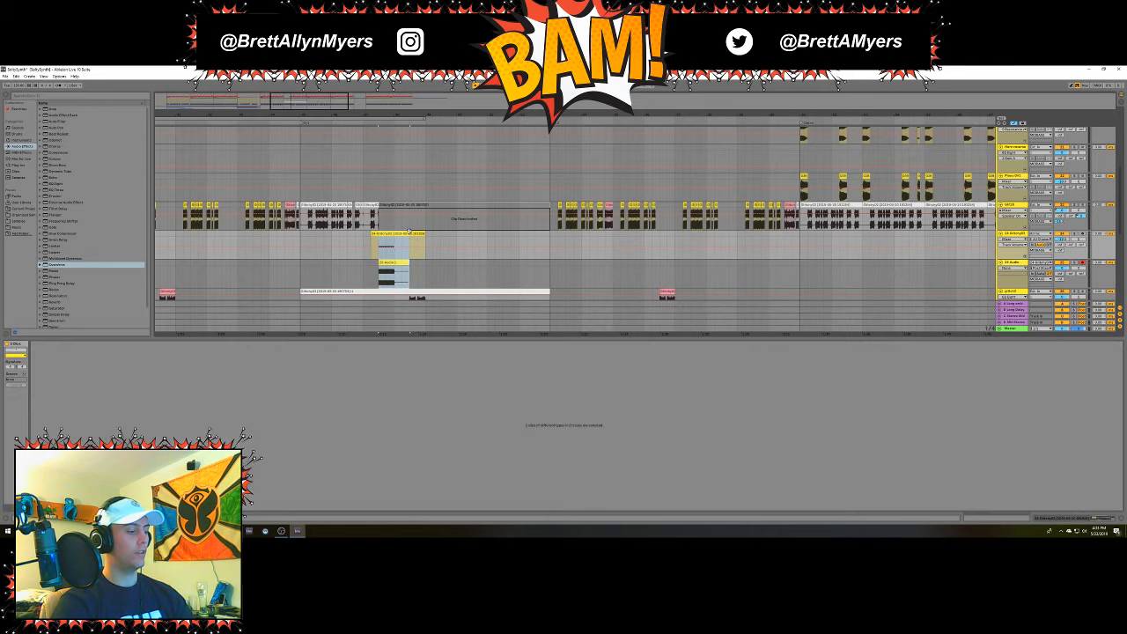
key("ctrl+d")
left_click(414, 304)
key("space")
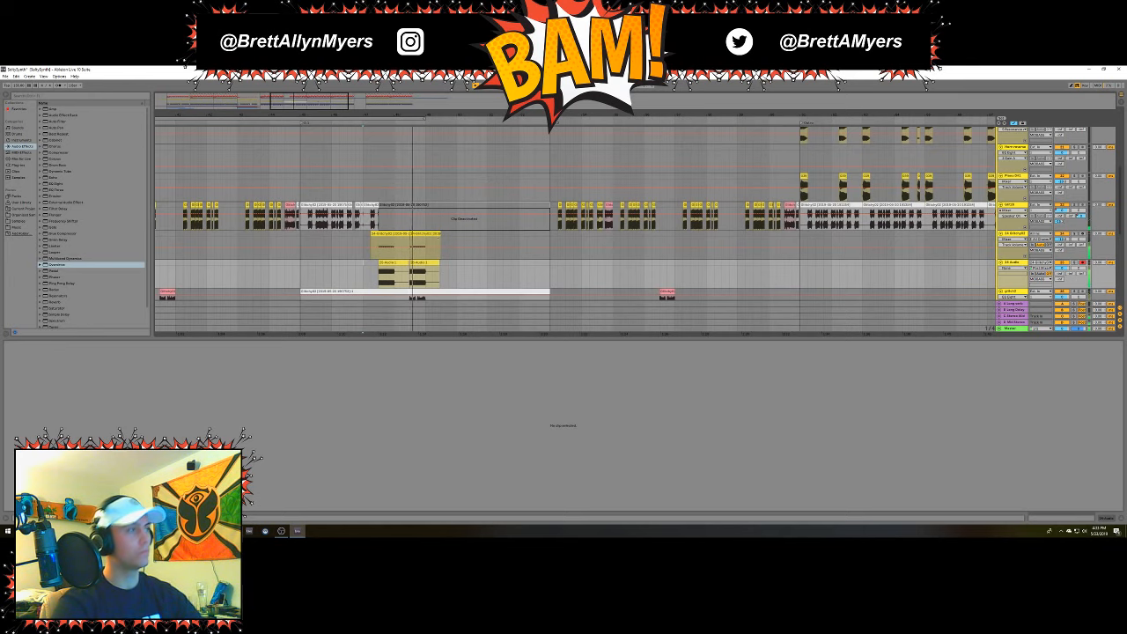
scroll(409, 262, "down", 3)
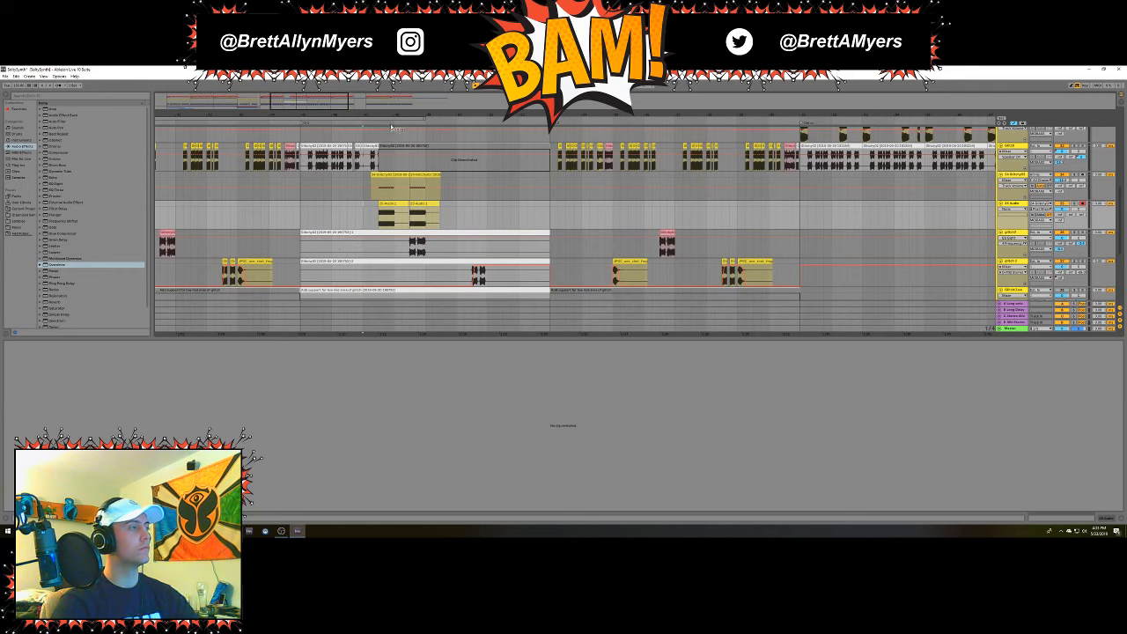
left_click(433, 233)
key("0")
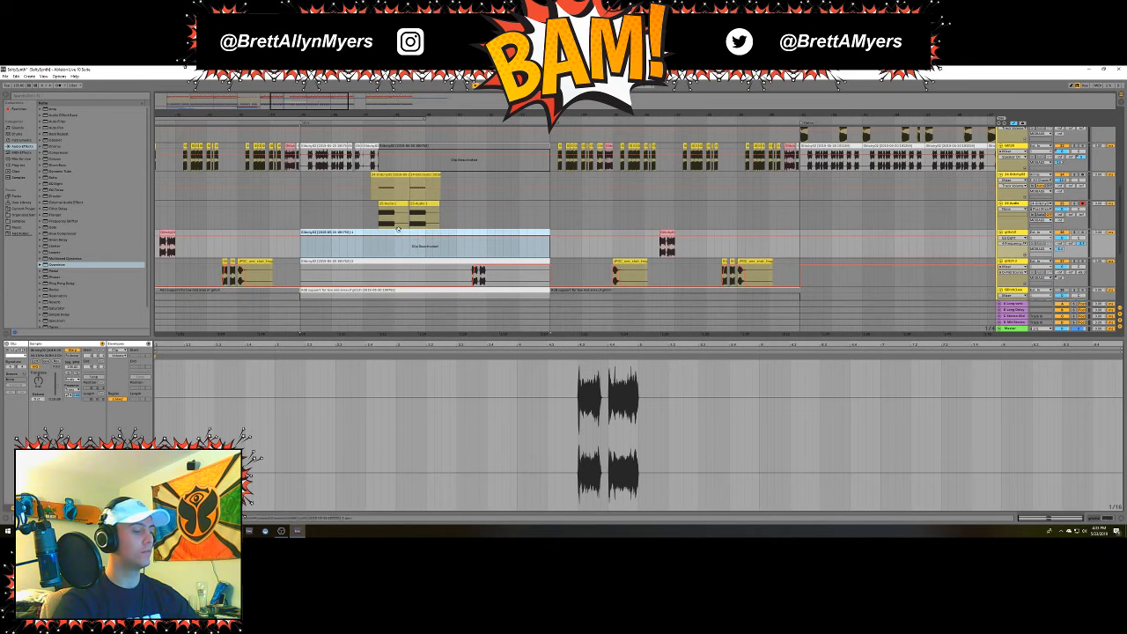
key("0")
Trim the empty start off the upper glitch clip and move its hits into the gap between the two recorded audio notes.
left_click_drag(301, 245, 406, 235)
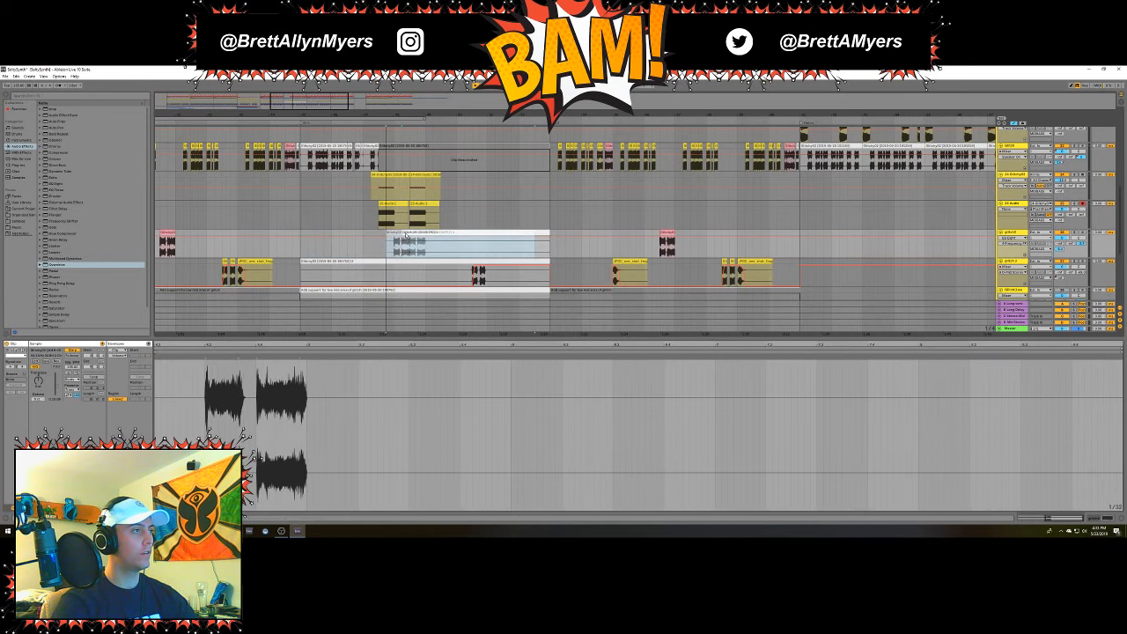
left_click(378, 248)
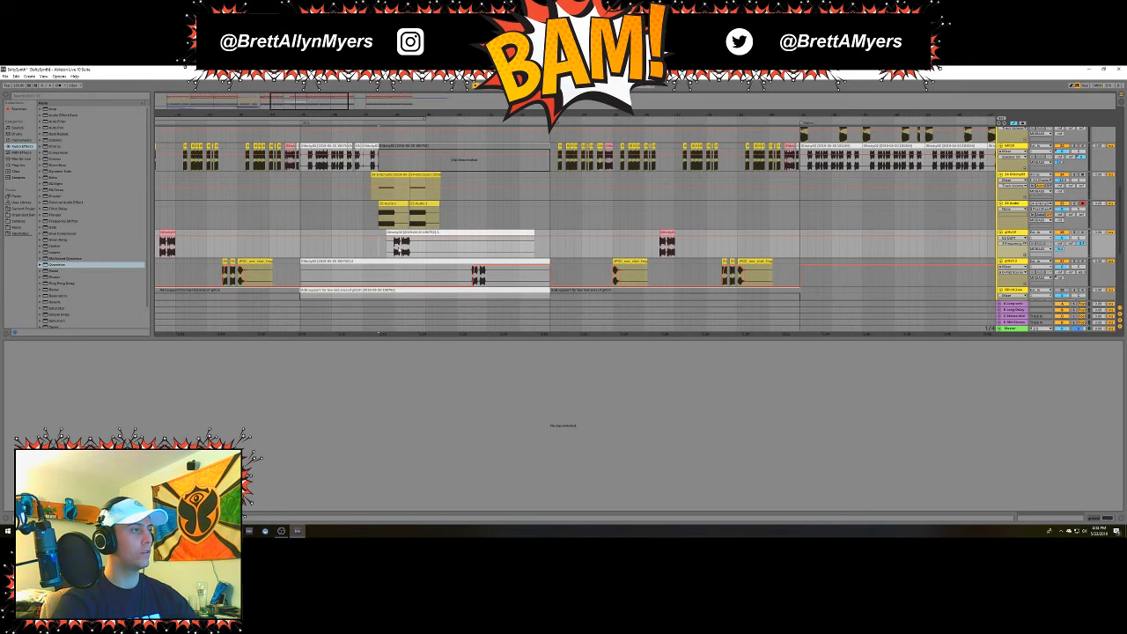
left_click(399, 234)
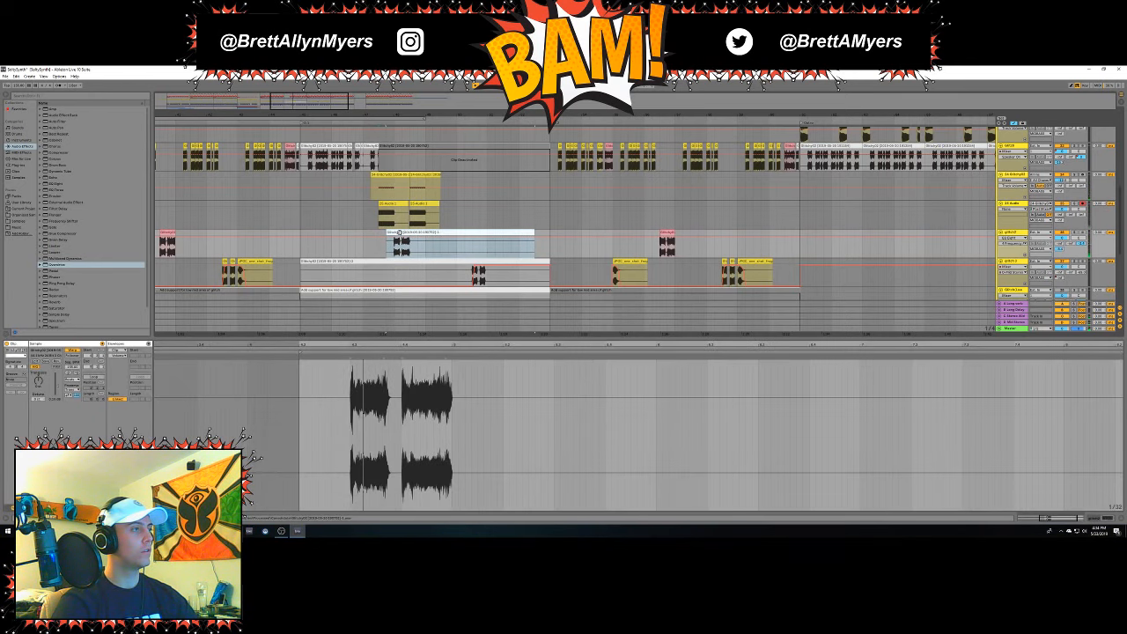
key("z")
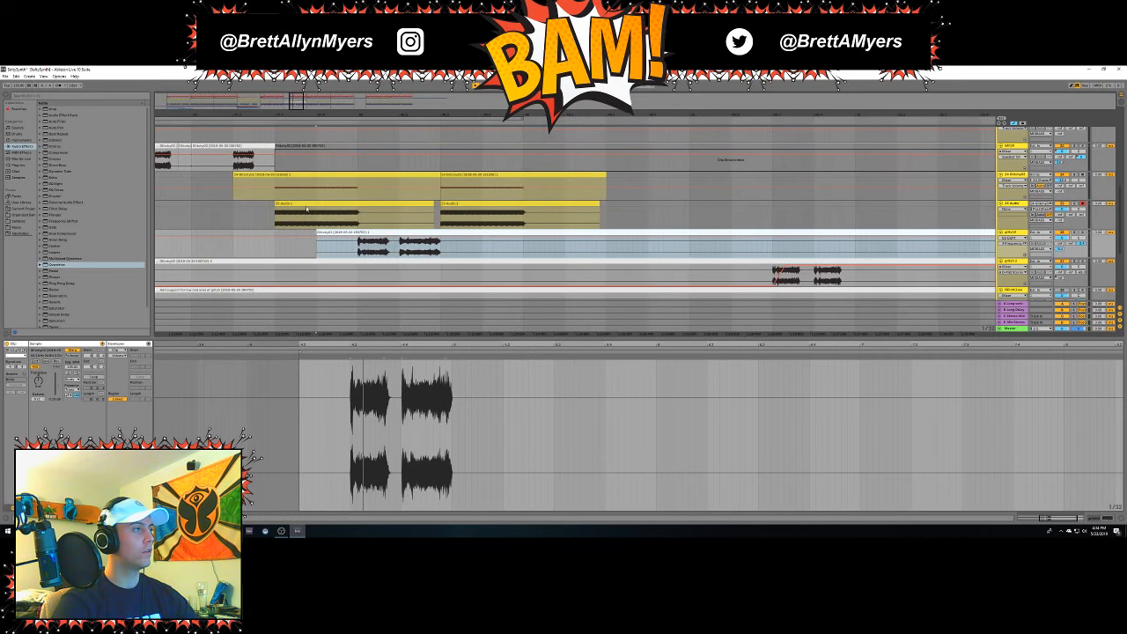
left_click(307, 207)
left_click(386, 233)
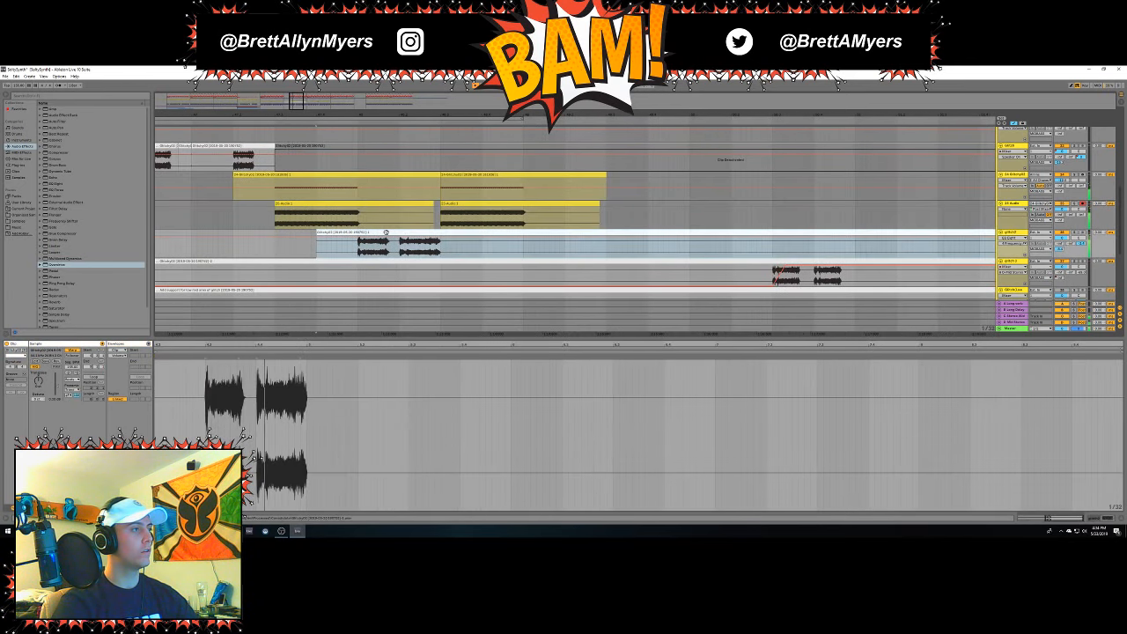
left_click_drag(386, 233, 412, 232)
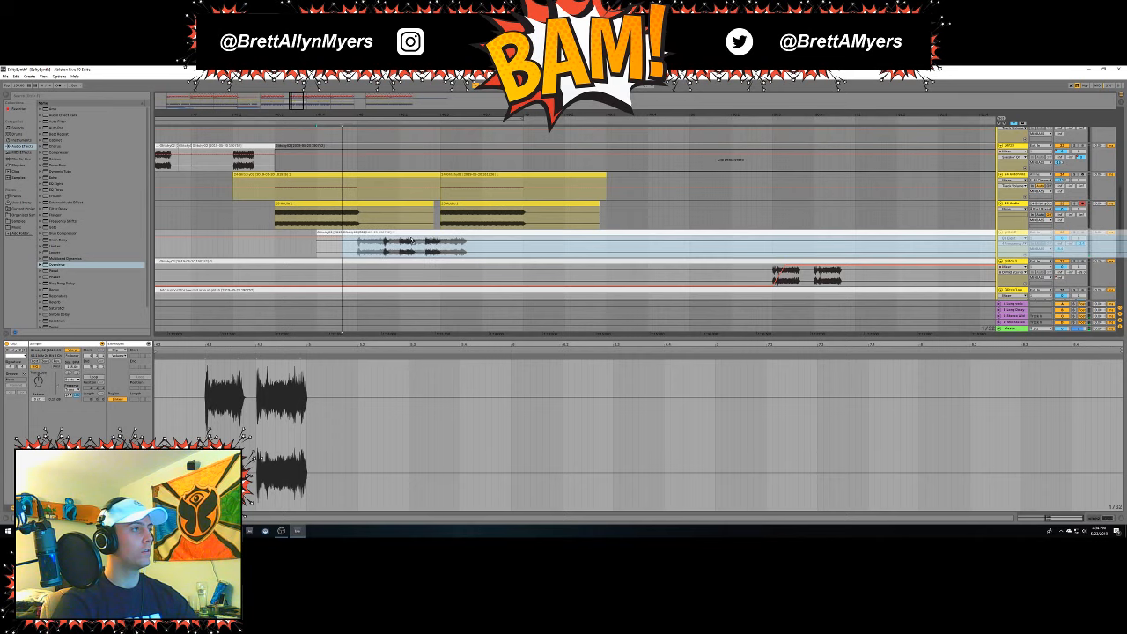
left_click(300, 246)
left_click(289, 251)
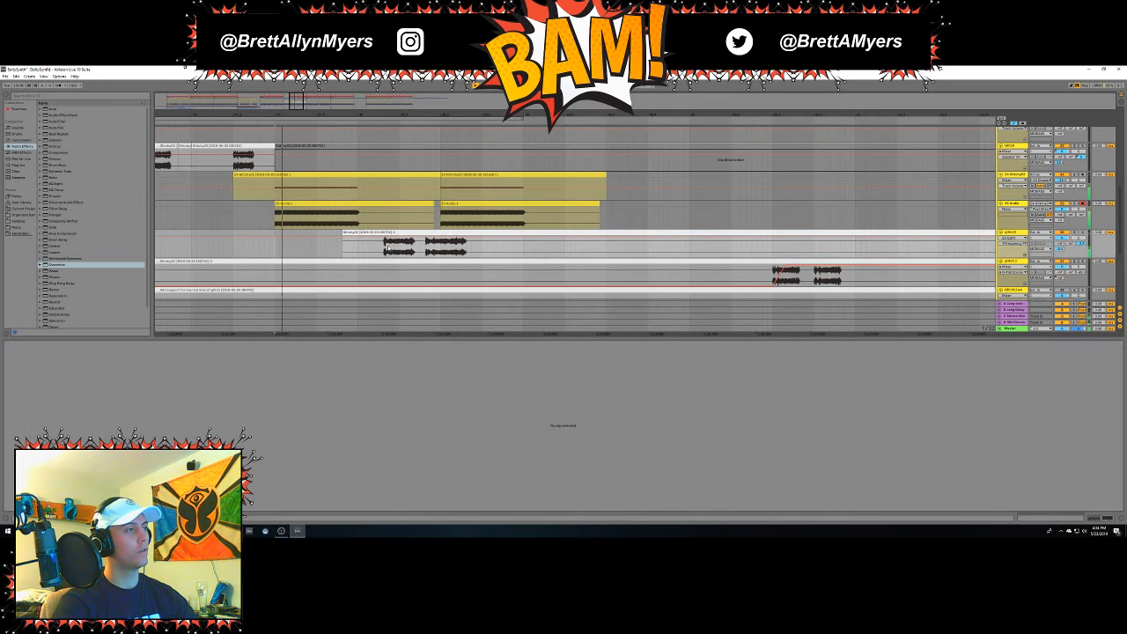
Delete the tail of the second glitch hit from where the duplicated note begins, and cut the end off the first hit.
left_click_drag(412, 251, 489, 252)
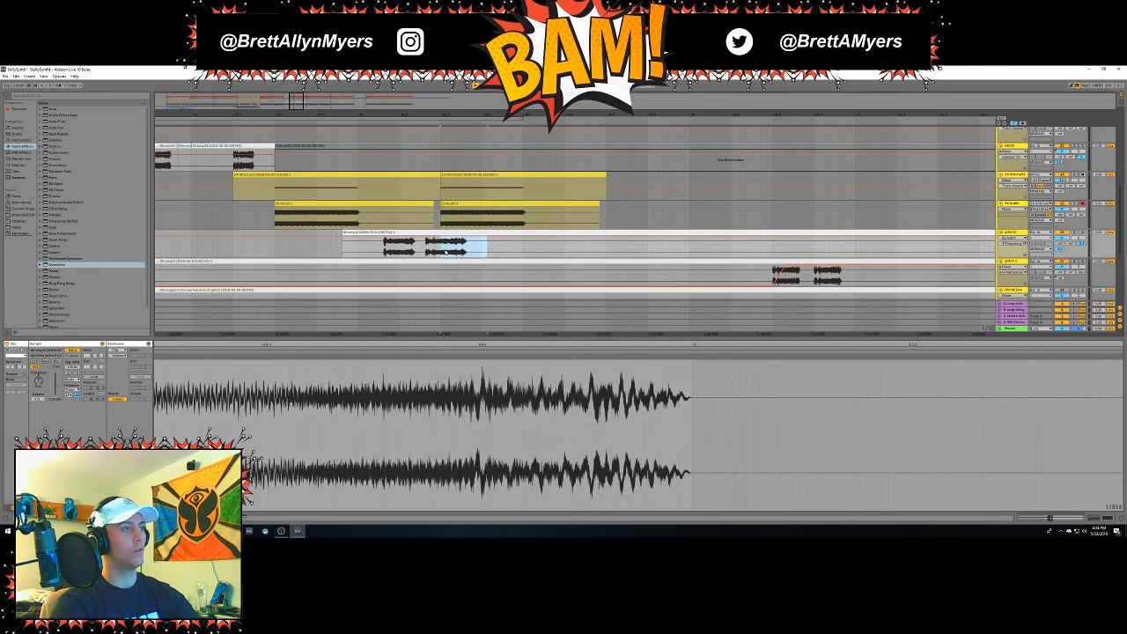
left_click(482, 252)
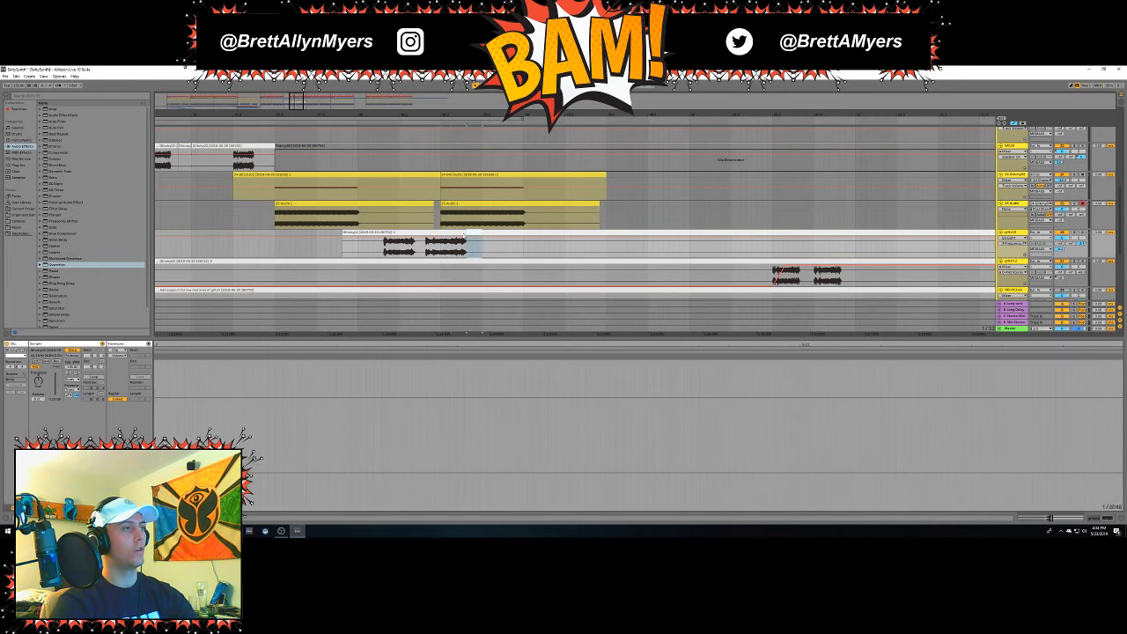
left_click(441, 236)
key("Delete")
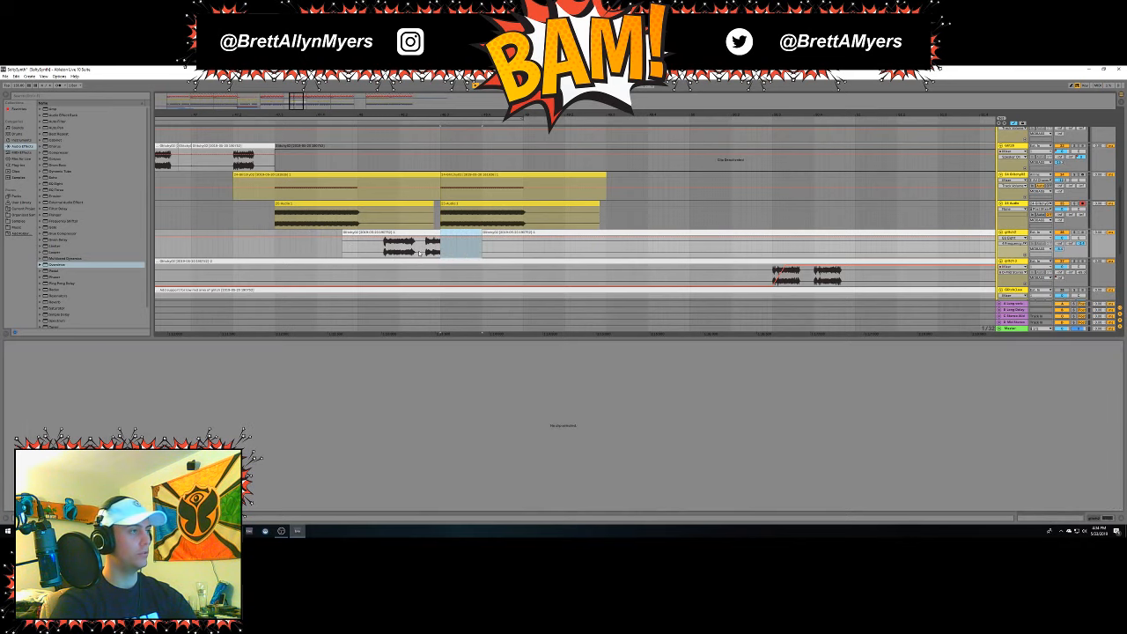
left_click_drag(418, 251, 399, 250)
key("Delete")
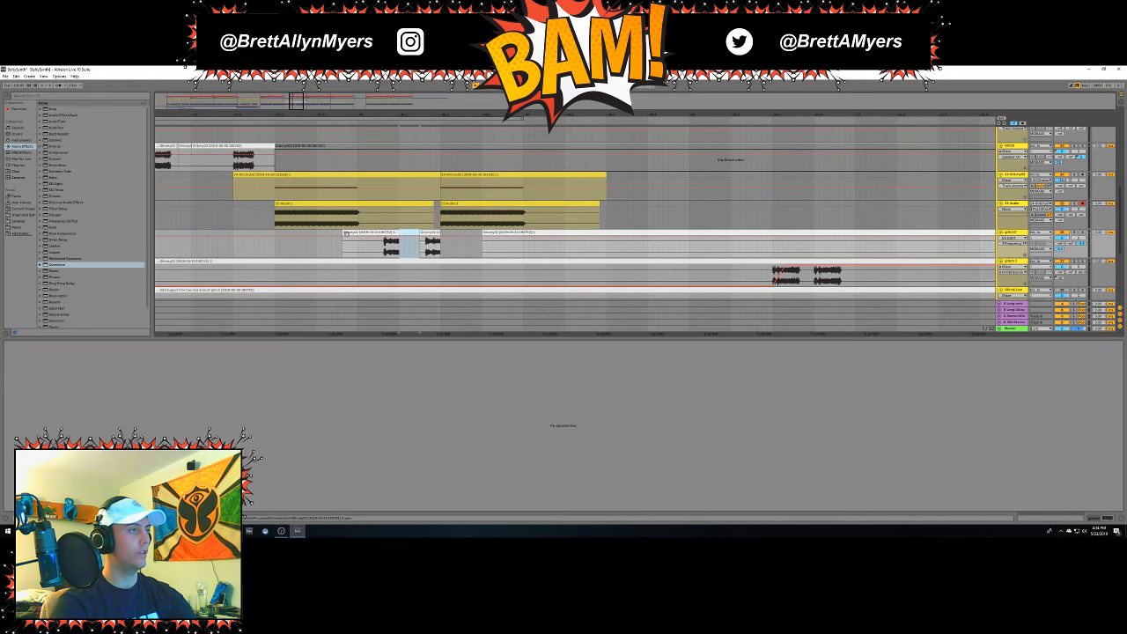
Play the repeated notes and slightly shorten the end of the first upper glitch hit between them.
left_click(277, 202)
key("space")
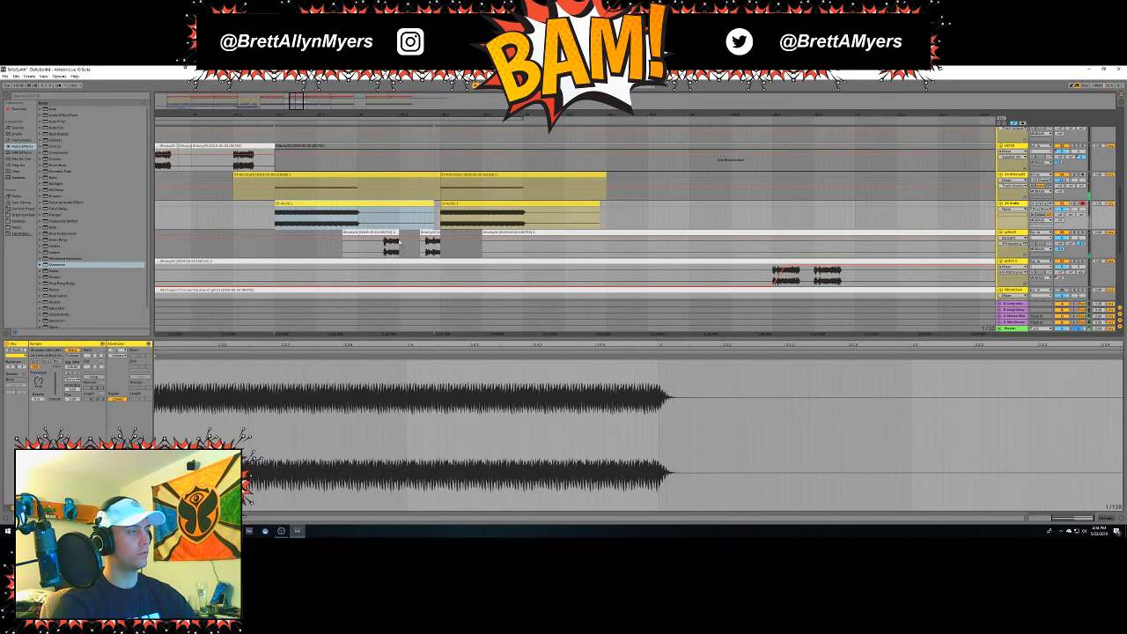
left_click(357, 242)
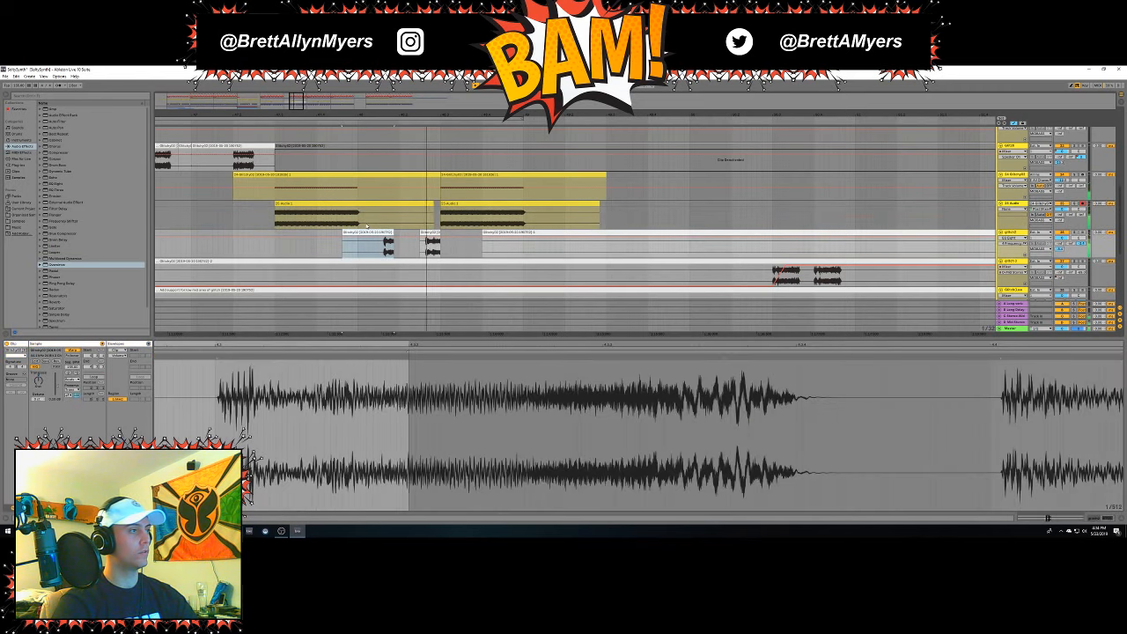
left_click(277, 234)
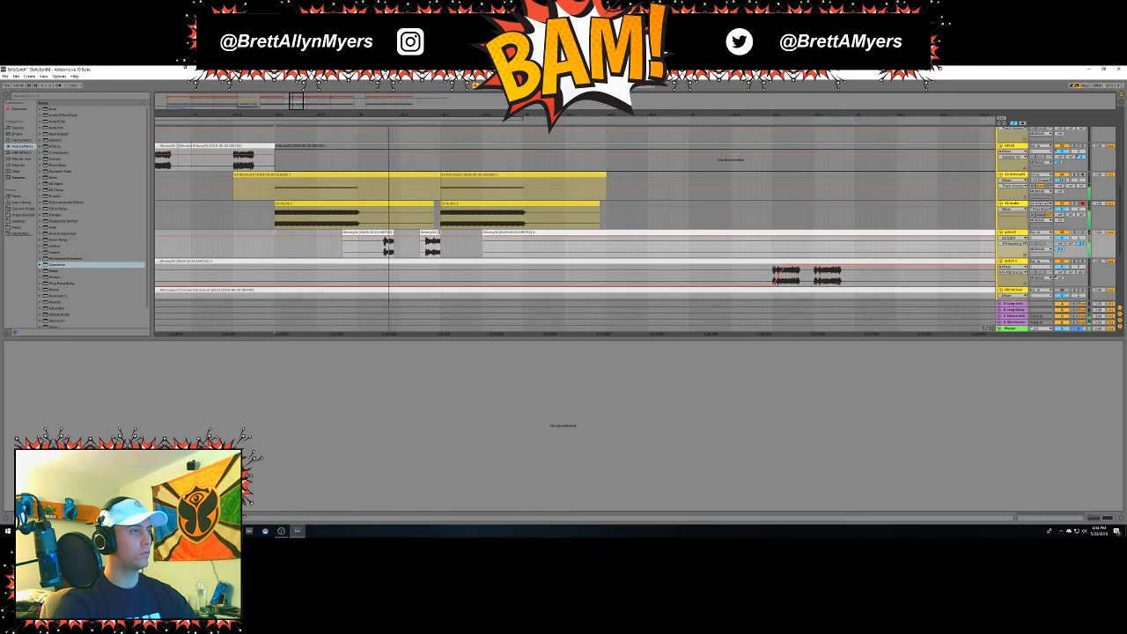
Duplicate the first half of the varied drop section over its second half on the main audio, note and upper glitch tracks.
key("minus")
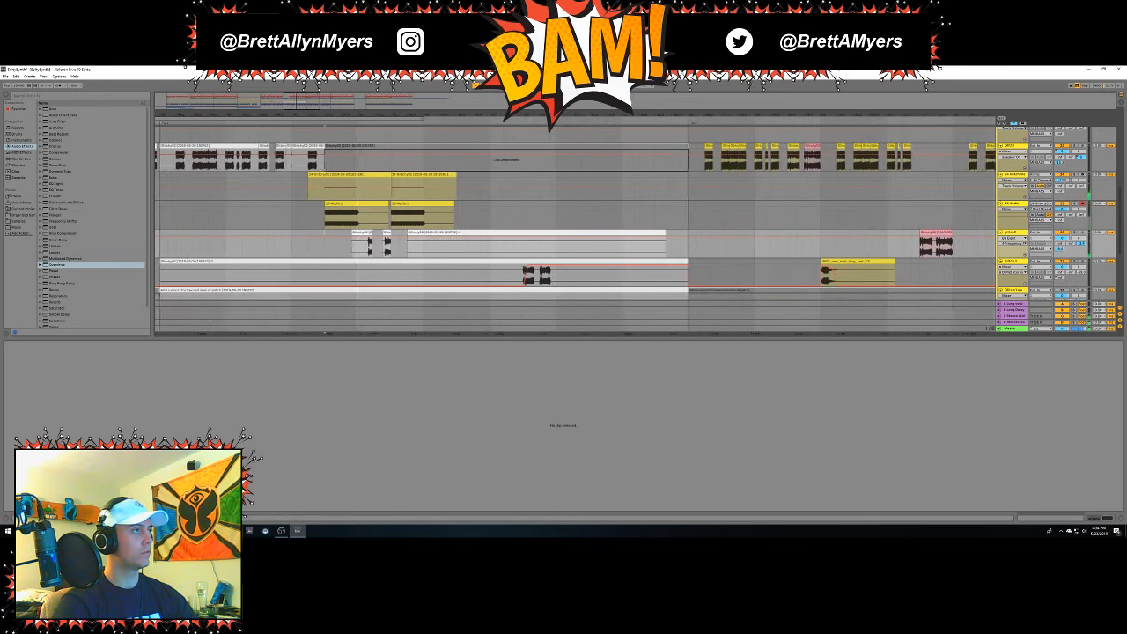
key("minus")
left_click(212, 153)
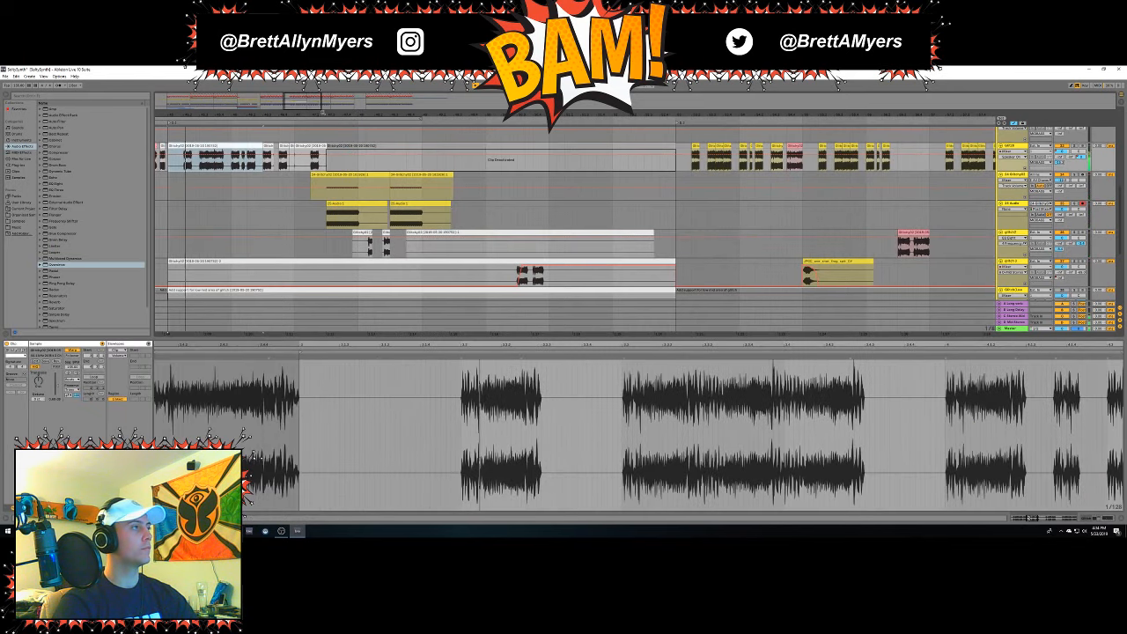
key("plus")
key("minus")
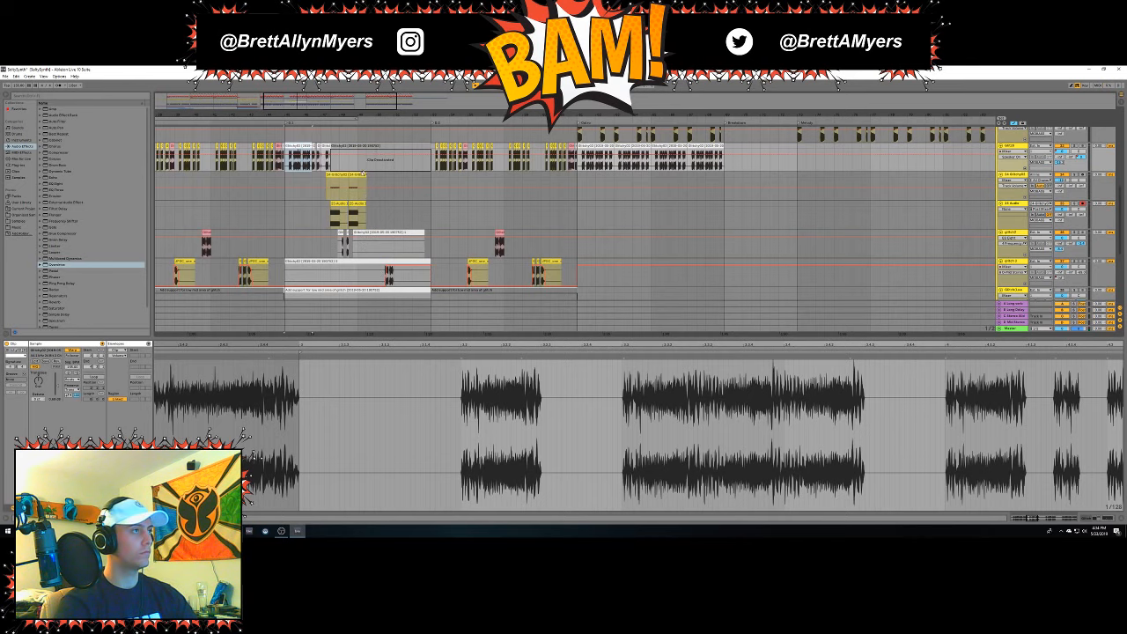
left_click_drag(356, 259, 283, 148)
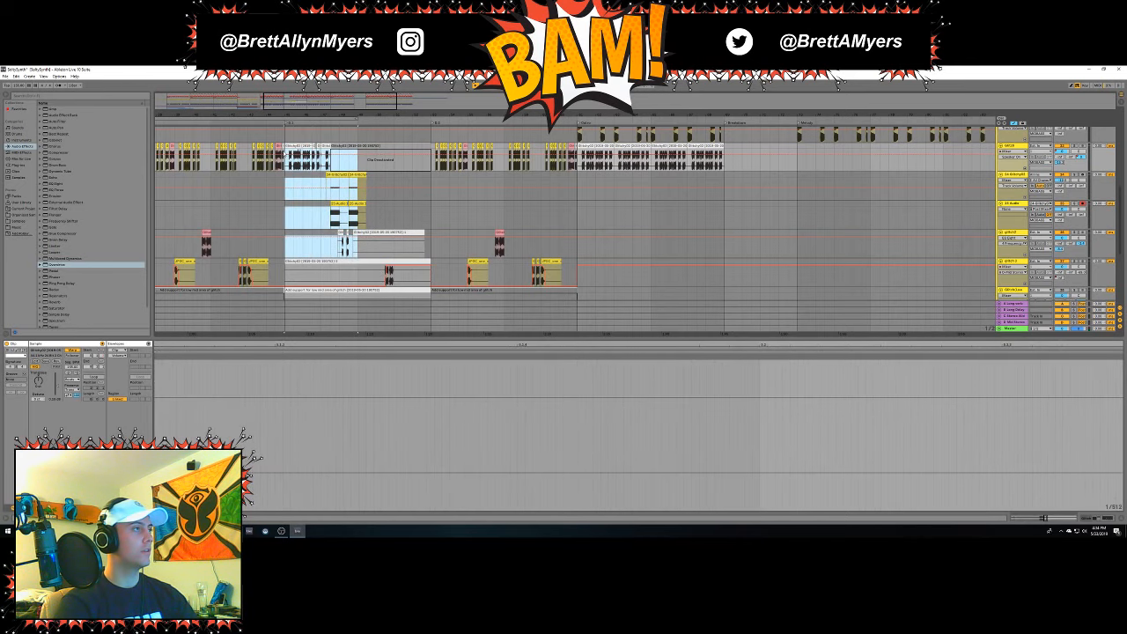
key("ctrl+d")
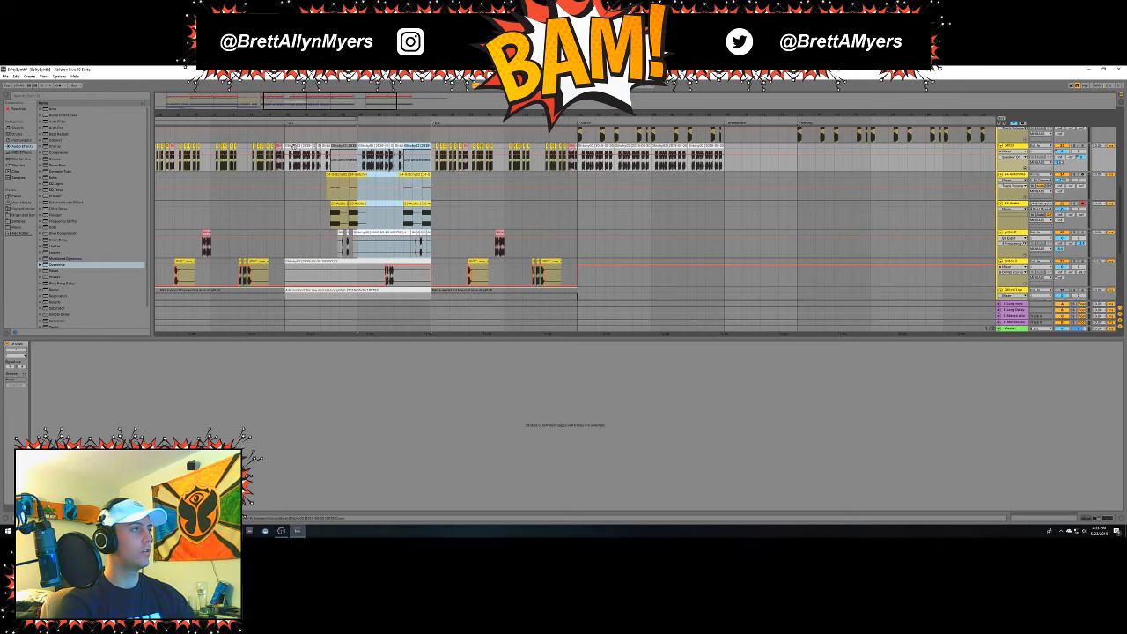
Show a different automation envelope on the main chopped audio track and play the varied section from its start.
left_click(293, 147)
scroll(982, 188, "up", 2)
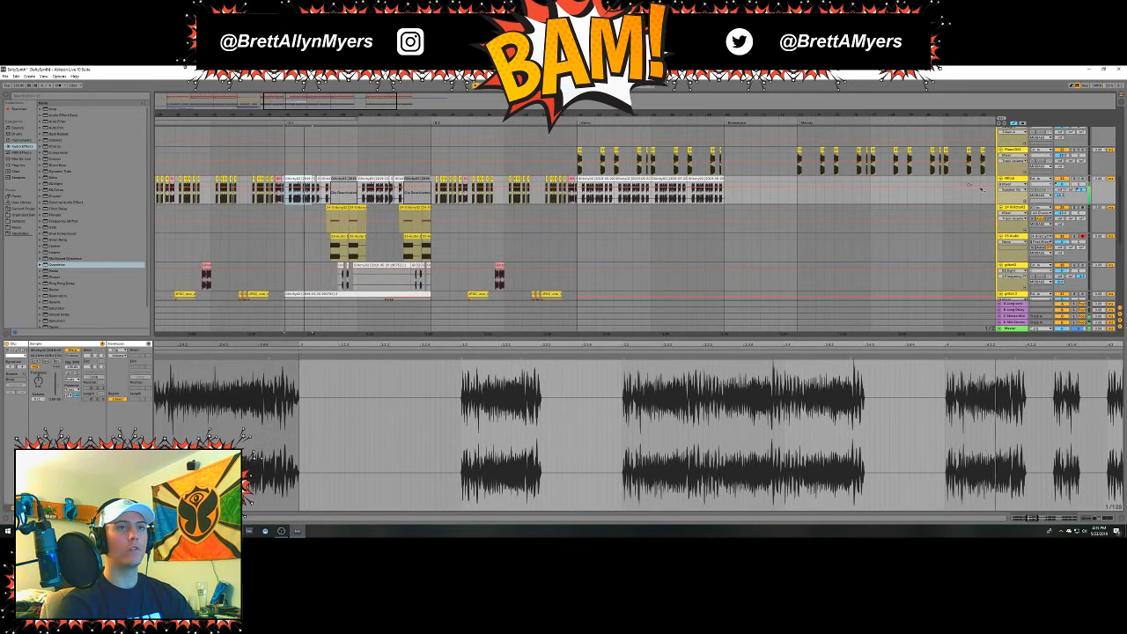
left_click(1014, 190)
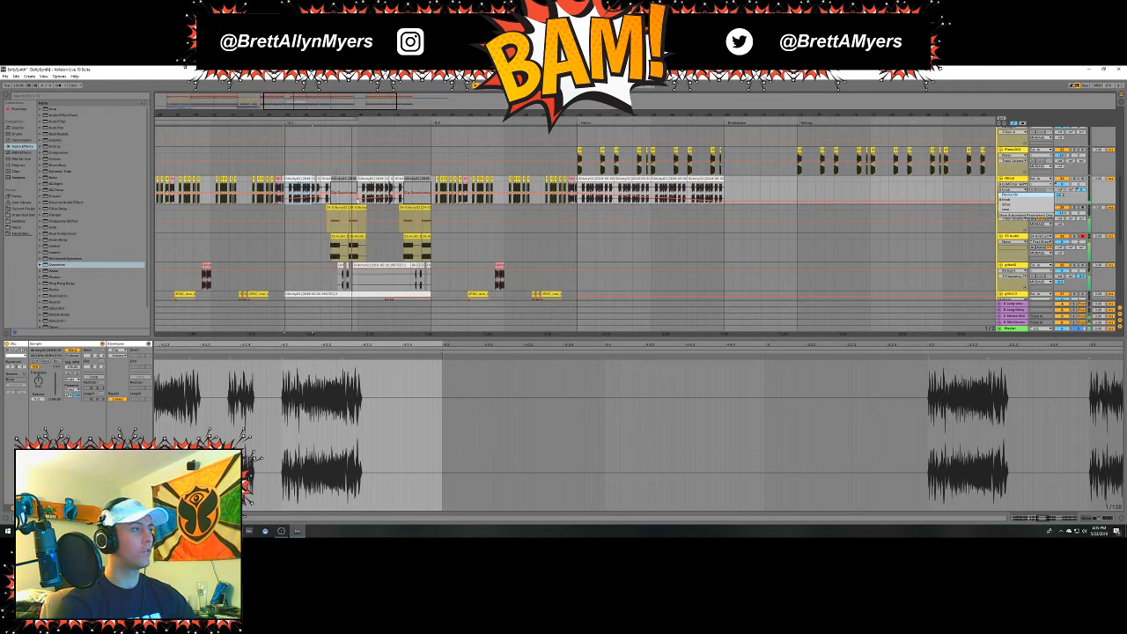
left_click(1008, 200)
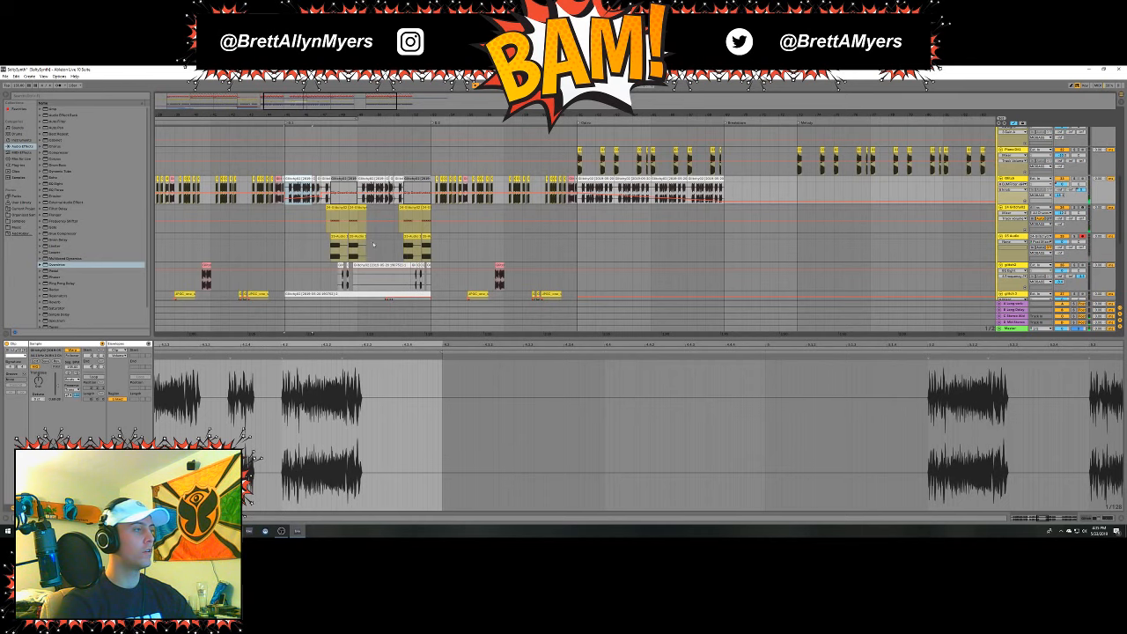
left_click(282, 232)
scroll(362, 205, "down", 3)
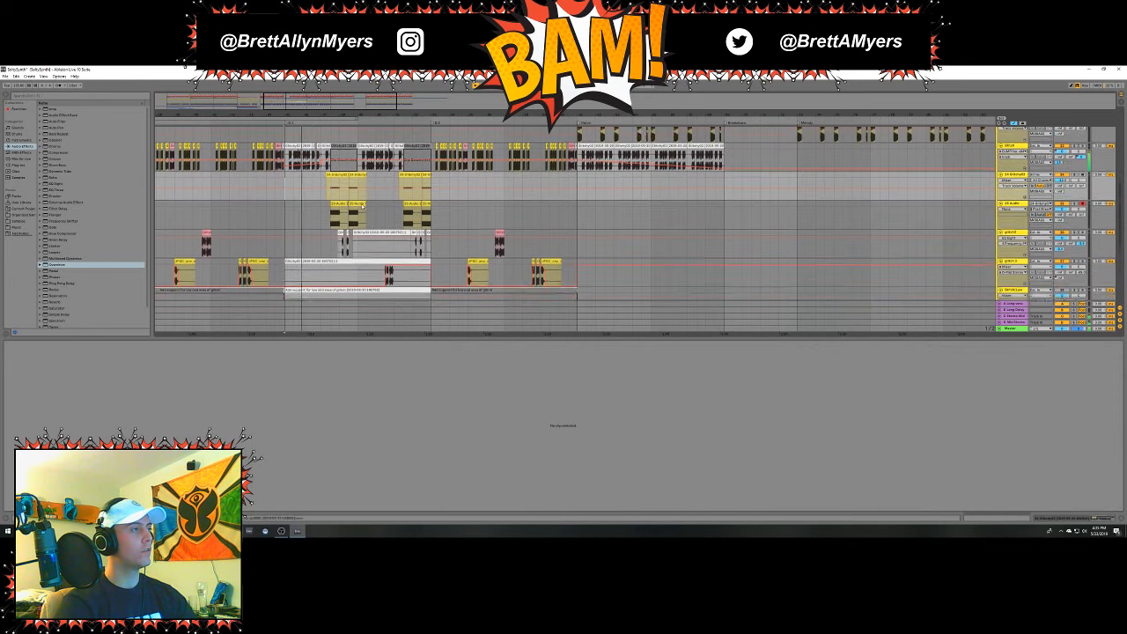
scroll(362, 205, "down", 1)
left_click_drag(372, 115, 372, 119)
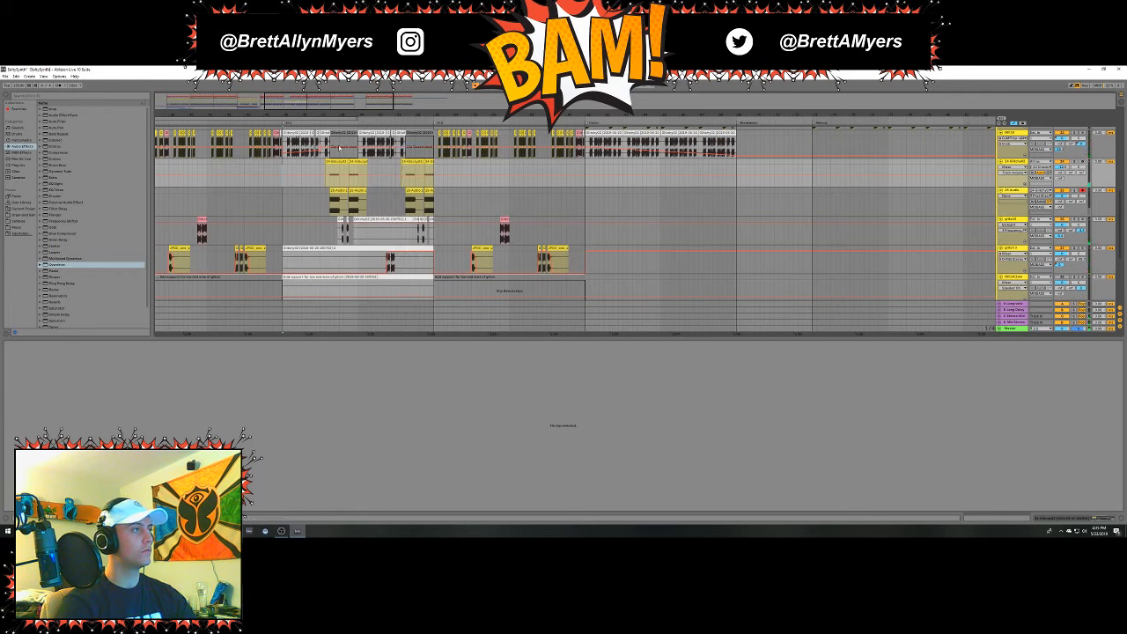
Duplicate the note passage with its main audio and upper glitch hits twice in a row to fill the section's second half.
left_click(403, 143)
left_click_drag(359, 241, 323, 170)
key("ctrl+d")
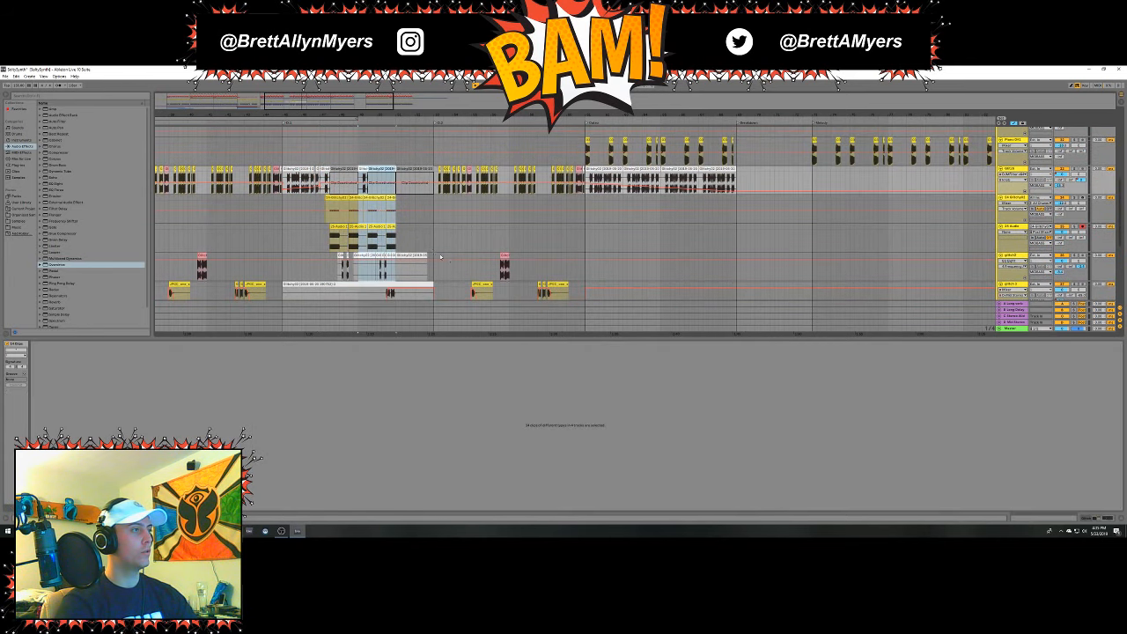
key("ctrl+d")
Duplicate the part of the lower glitch clip holding its hits to the section's end, and deactivate the original part.
scroll(405, 238, "down", 3)
left_click(395, 251)
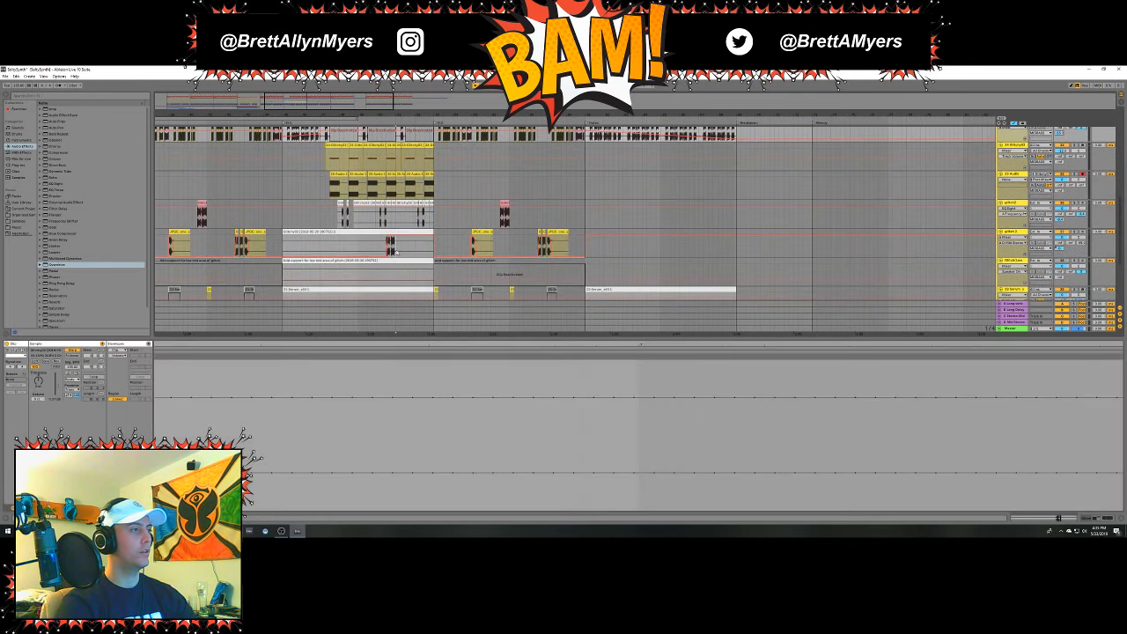
left_click_drag(394, 251, 356, 233)
key("ctrl+d")
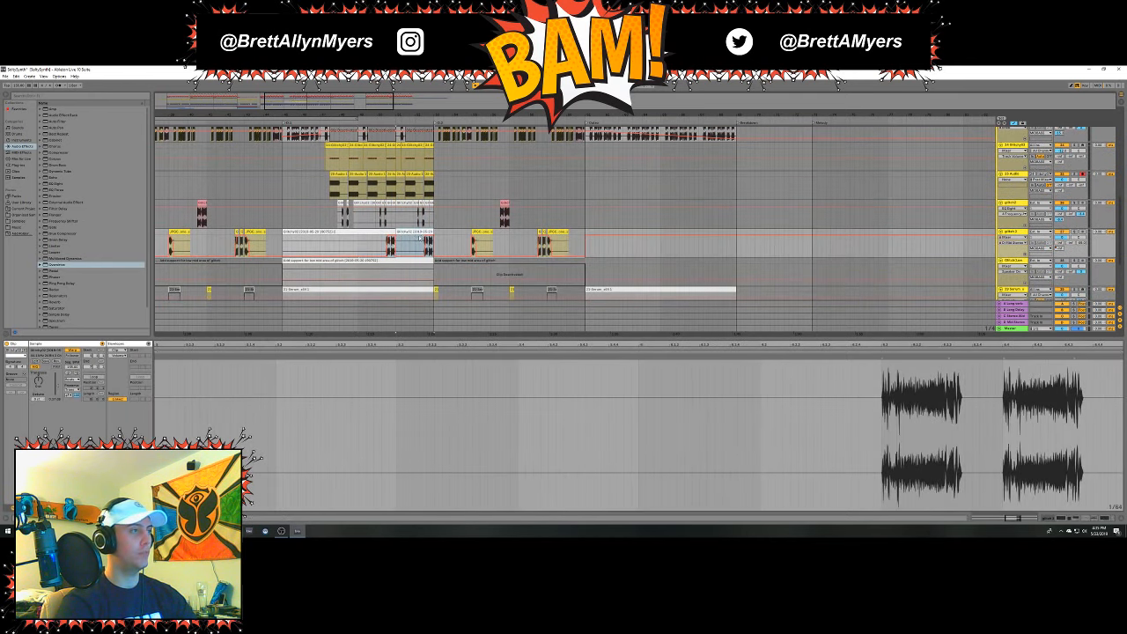
left_click(383, 232)
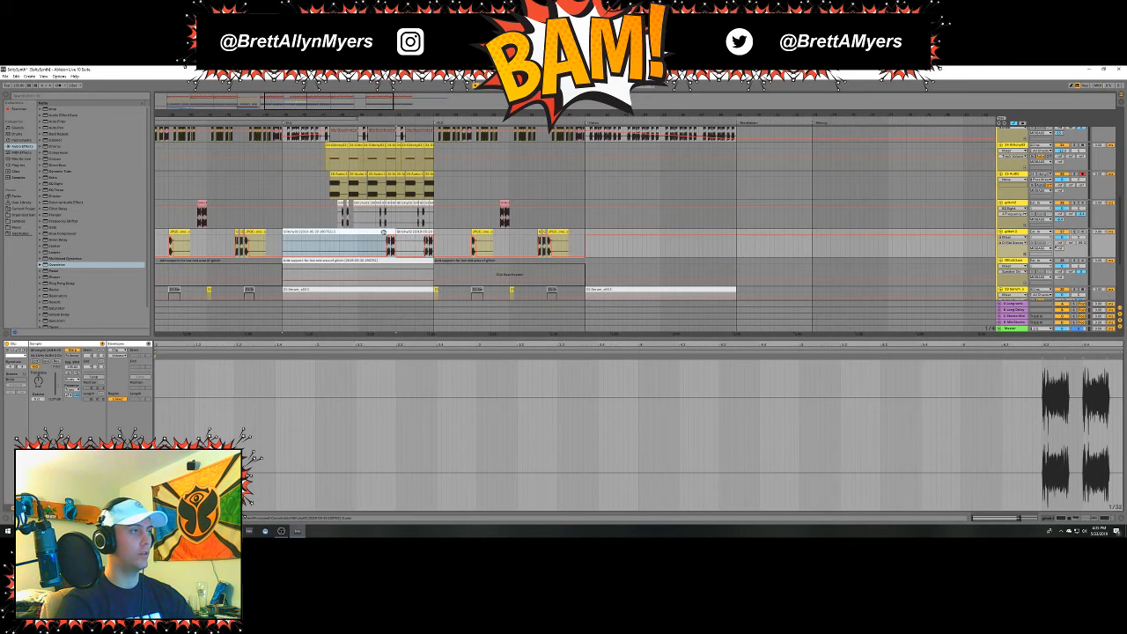
Deactivate the last short note fragment at the section's end on both the MIDI and recorded audio tracks.
scroll(393, 230, "up", 2)
left_click(429, 201, "shift")
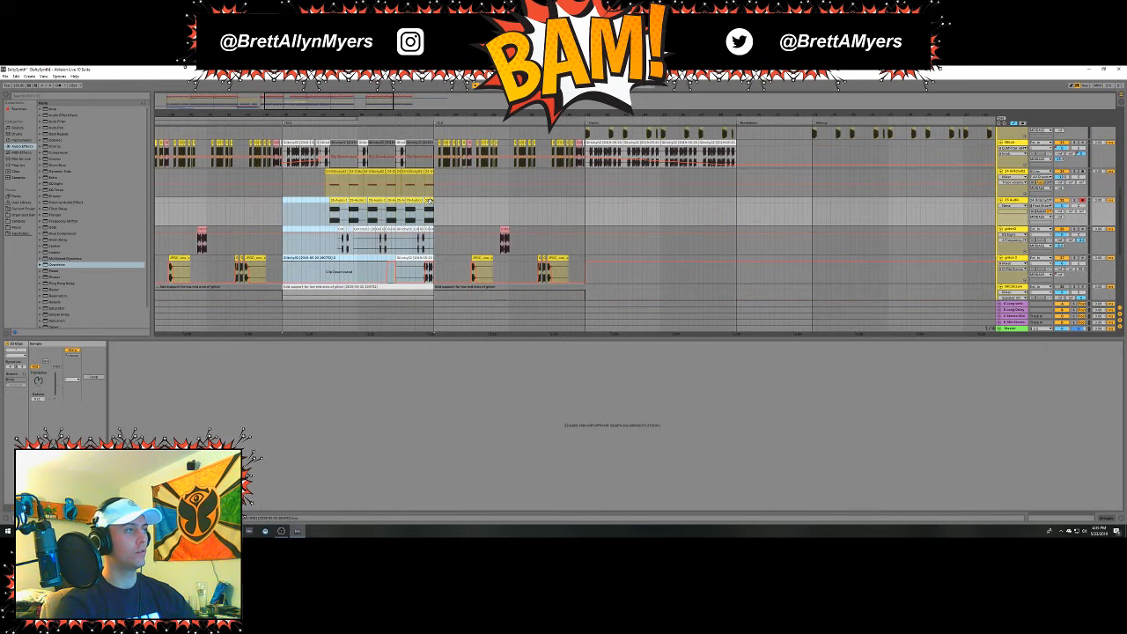
left_click(429, 172)
left_click(429, 200)
left_click(429, 171, "shift")
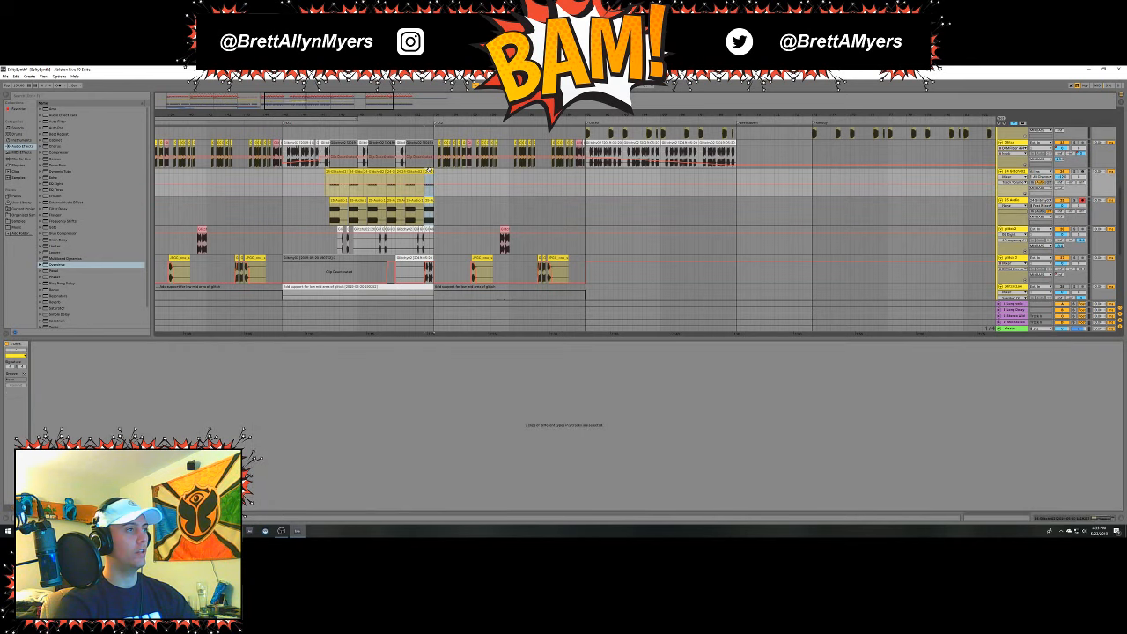
Play the final notes of the section, and listen again from the section's start.
left_click(414, 208)
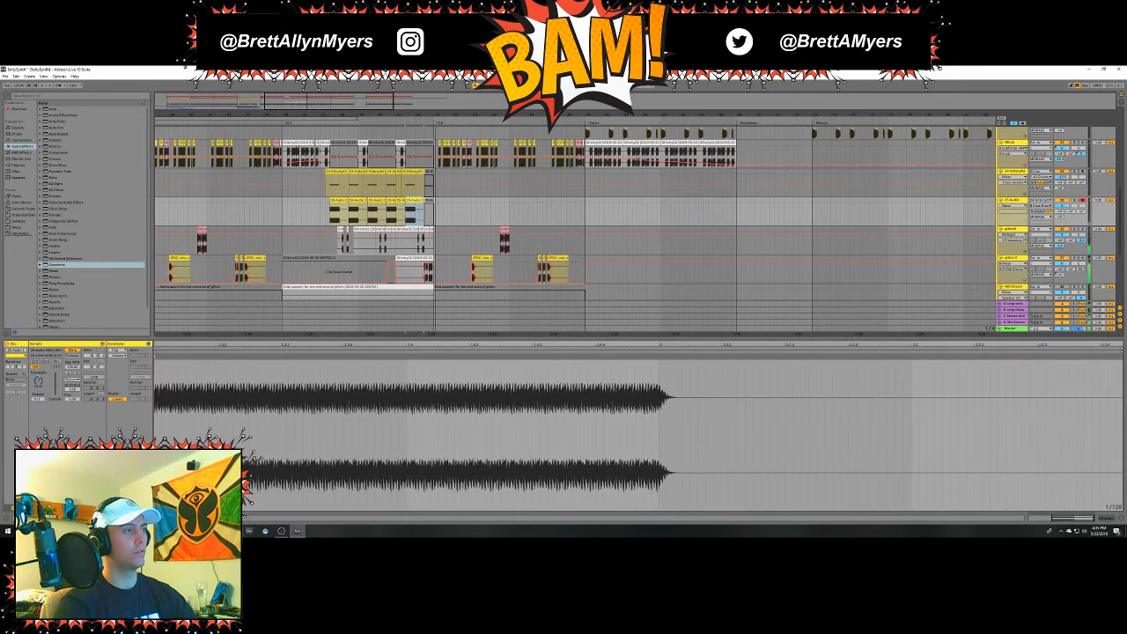
left_click(288, 141)
scroll(312, 152, "down", 4)
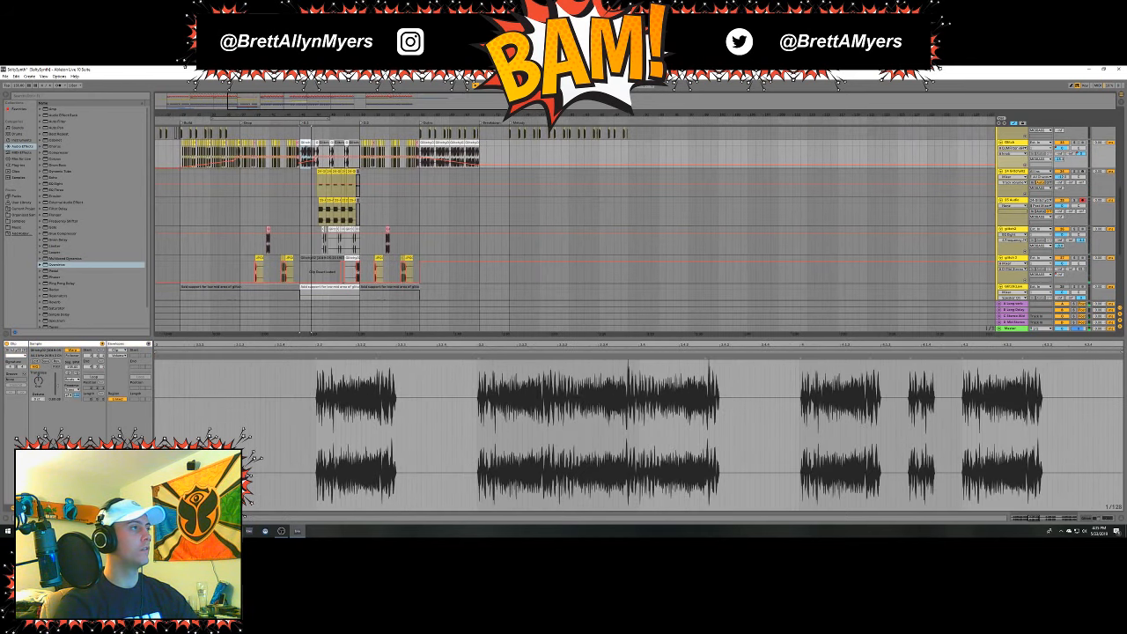
left_click(357, 177)
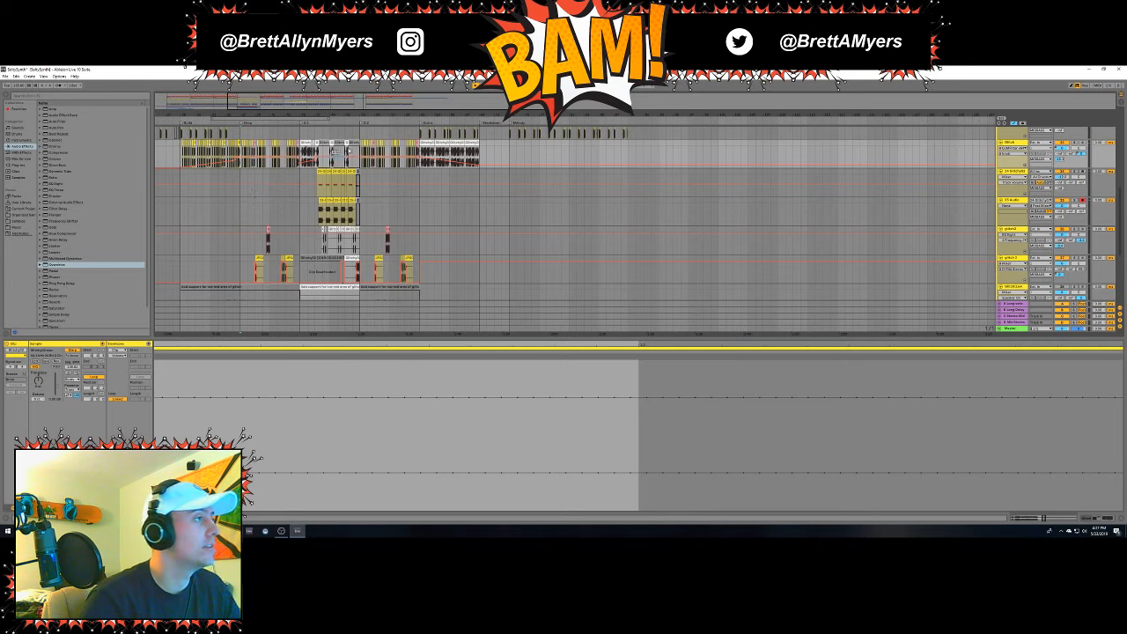
Hide the clip detail view to show all tracks of the drop, and briefly play the varied section from its start.
scroll(364, 200, "up", 3)
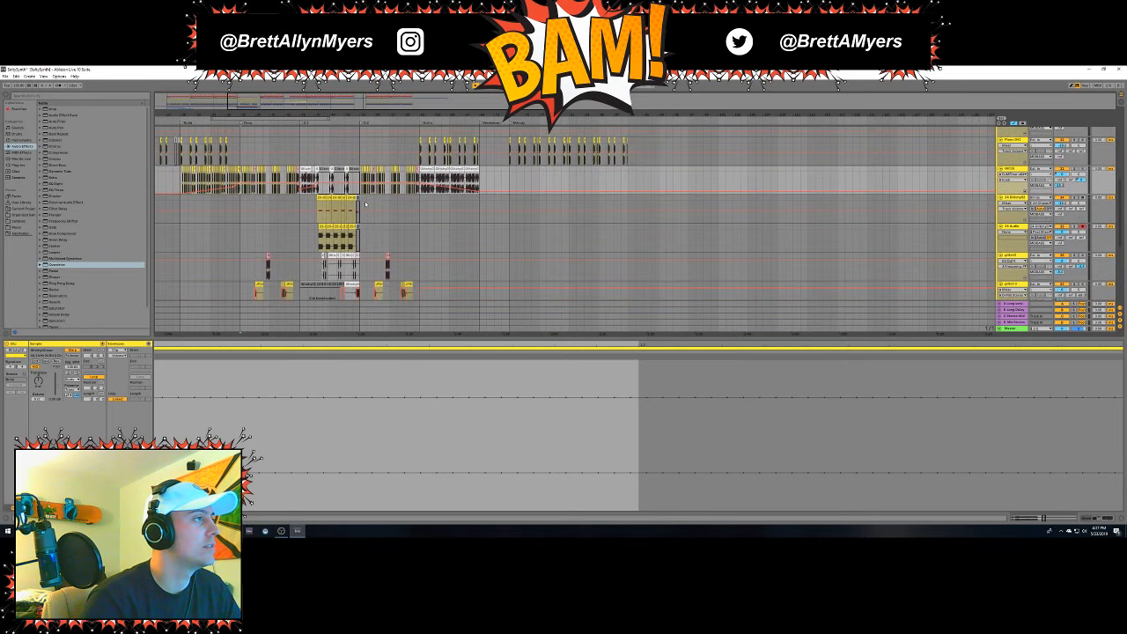
scroll(365, 201, "down", 3)
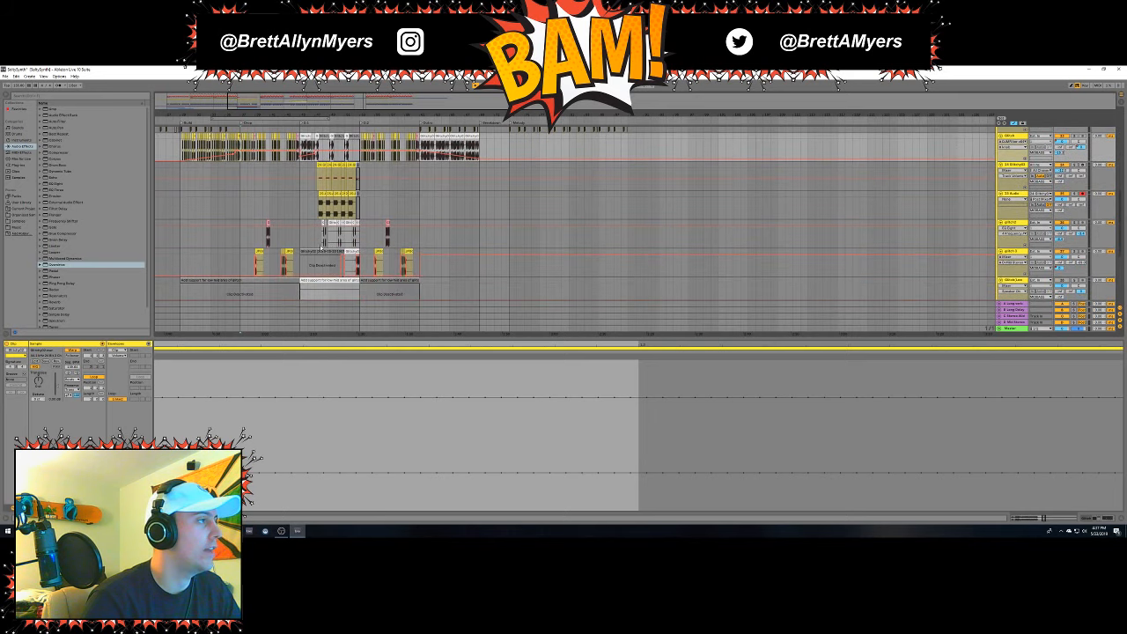
key("ctrl+alt+l")
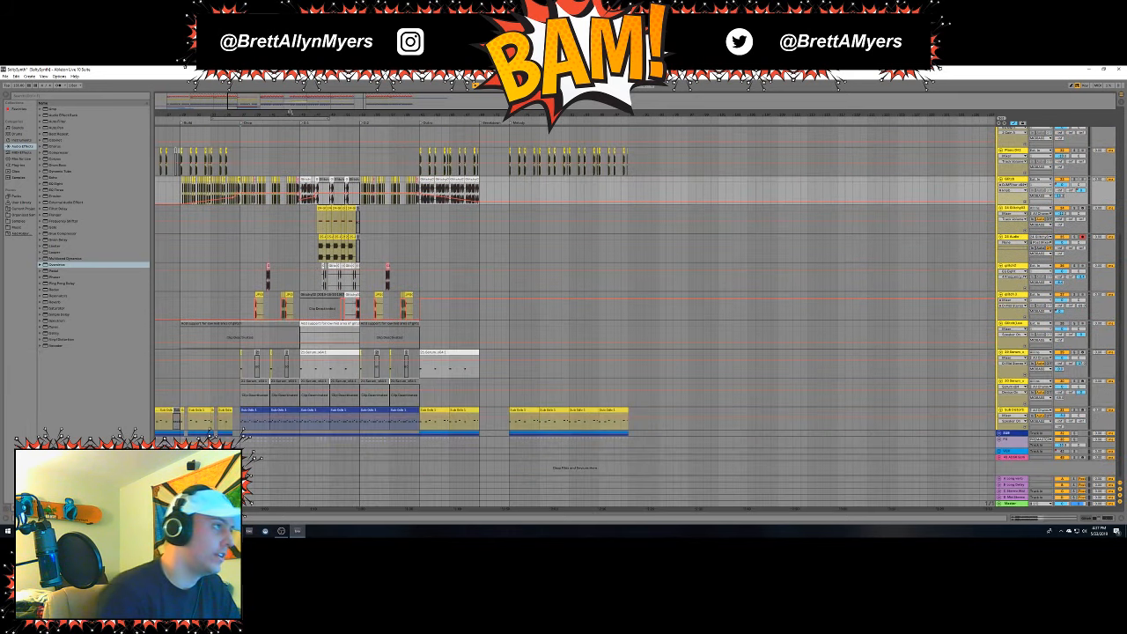
scroll(294, 110, "up", 6)
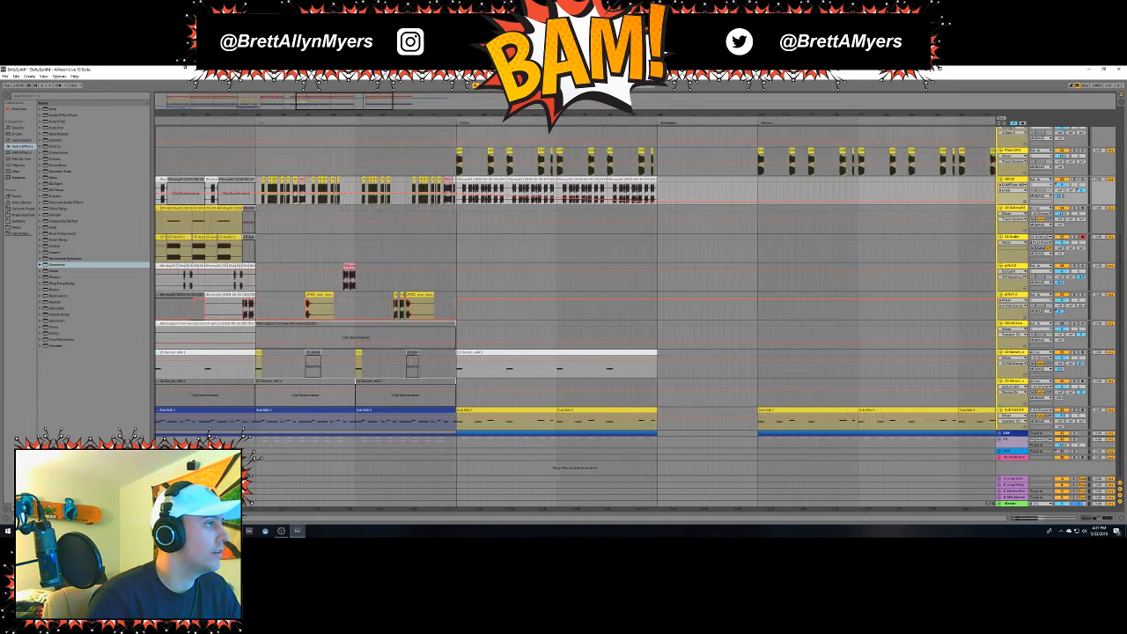
scroll(294, 110, "down", 2)
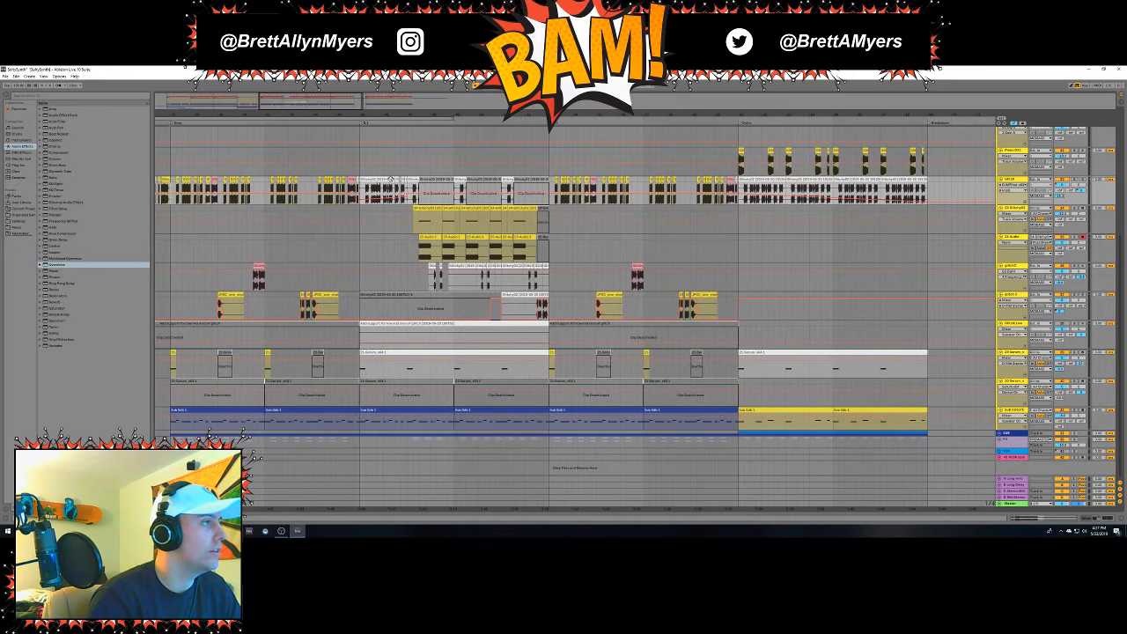
left_click(364, 187)
key("space")
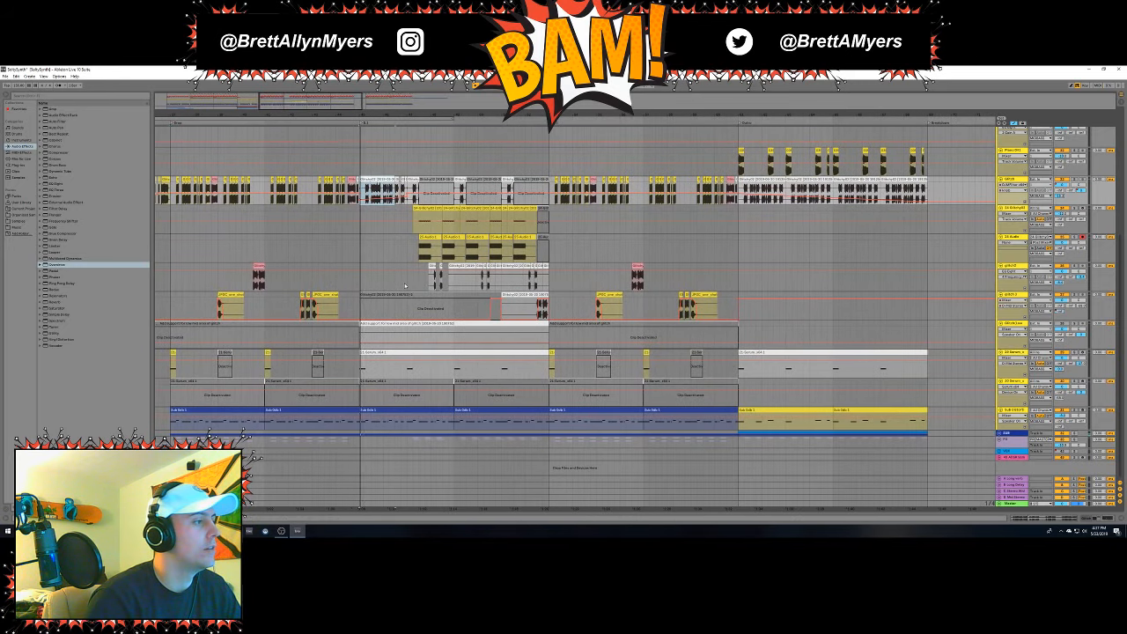
key("space")
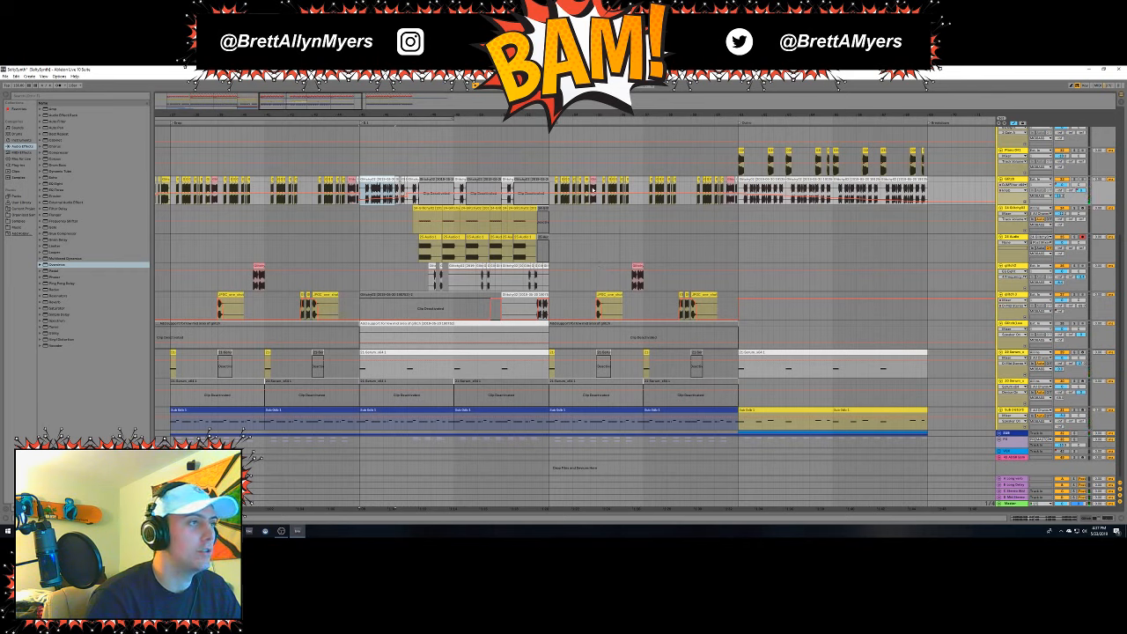
Colour the pink clip on the upper bass track and the pink glitch hit below it white in the section after the variation.
right_click(592, 180)
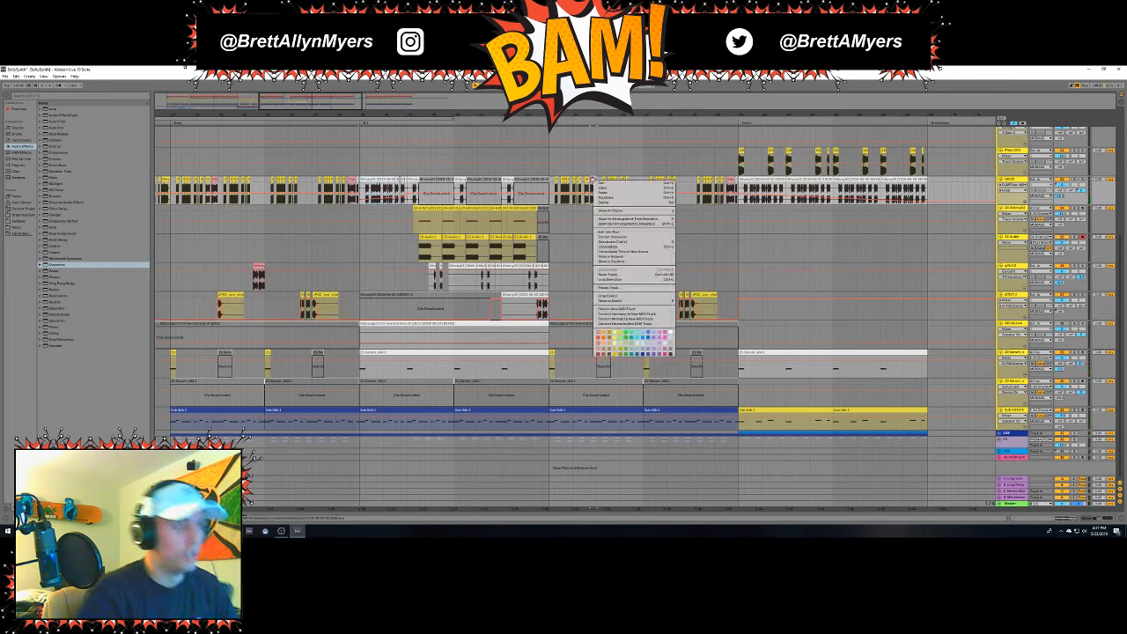
left_click(670, 334)
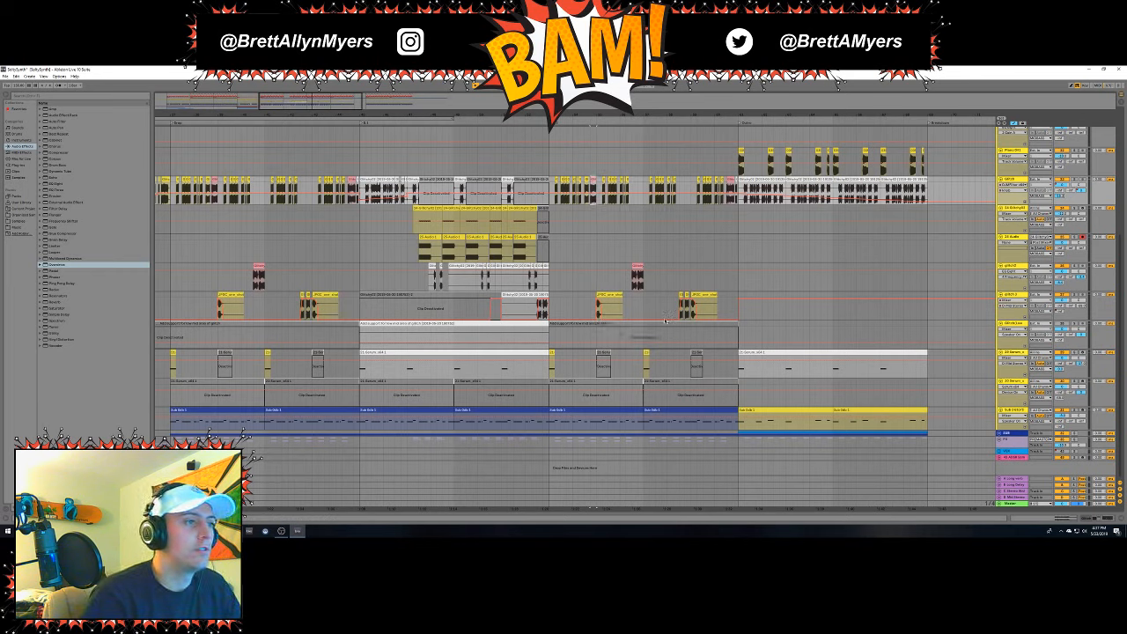
right_click(591, 179)
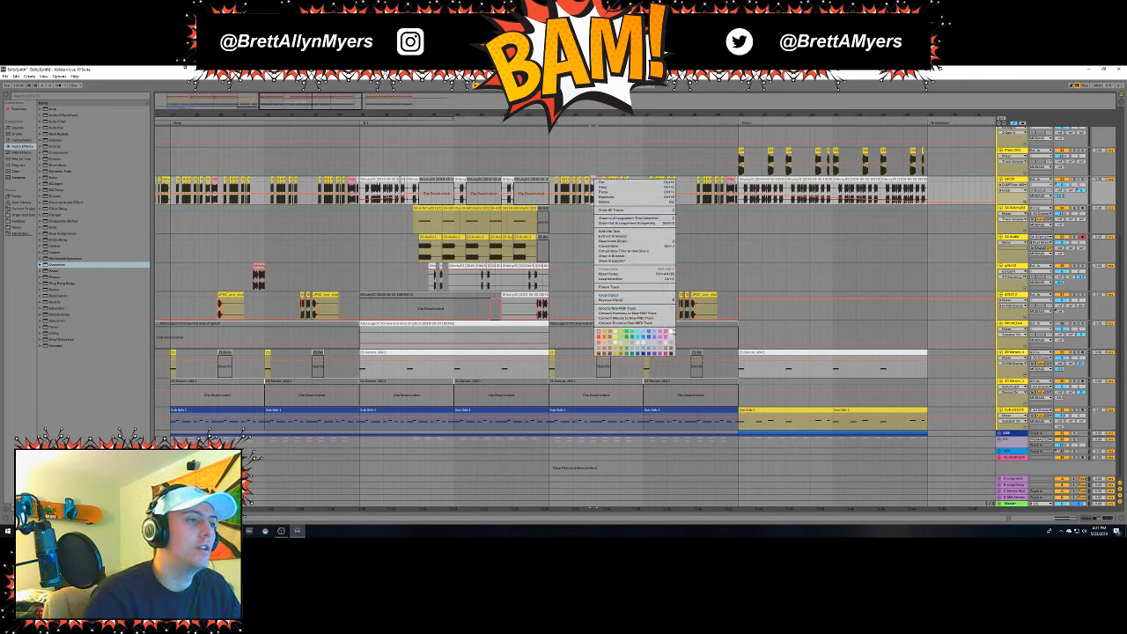
left_click(633, 260)
right_click(633, 263)
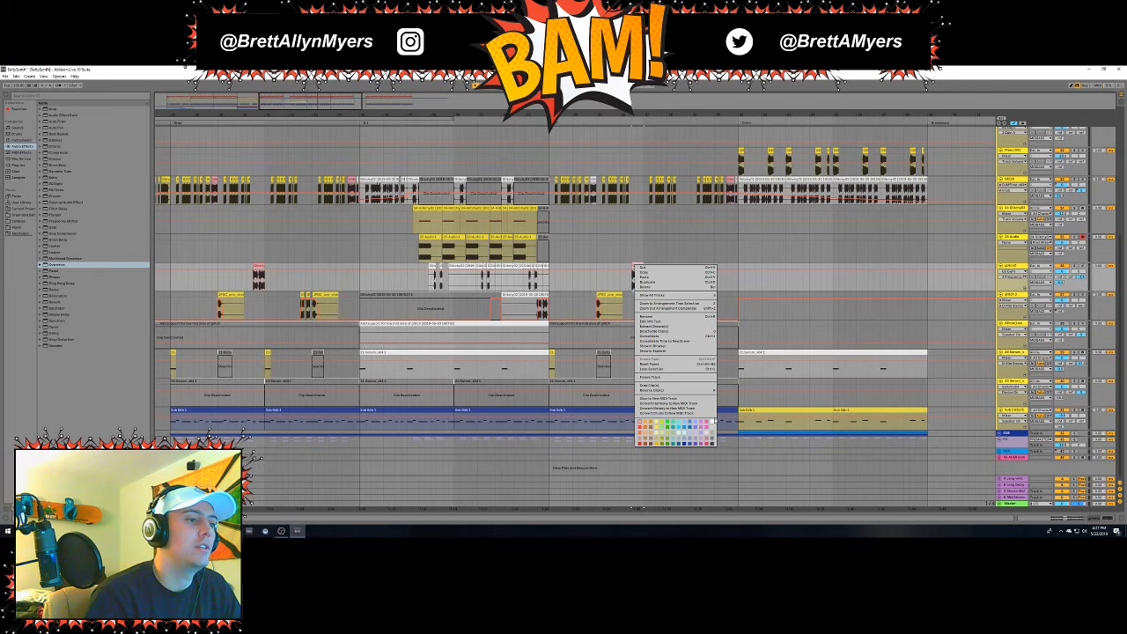
left_click(657, 323)
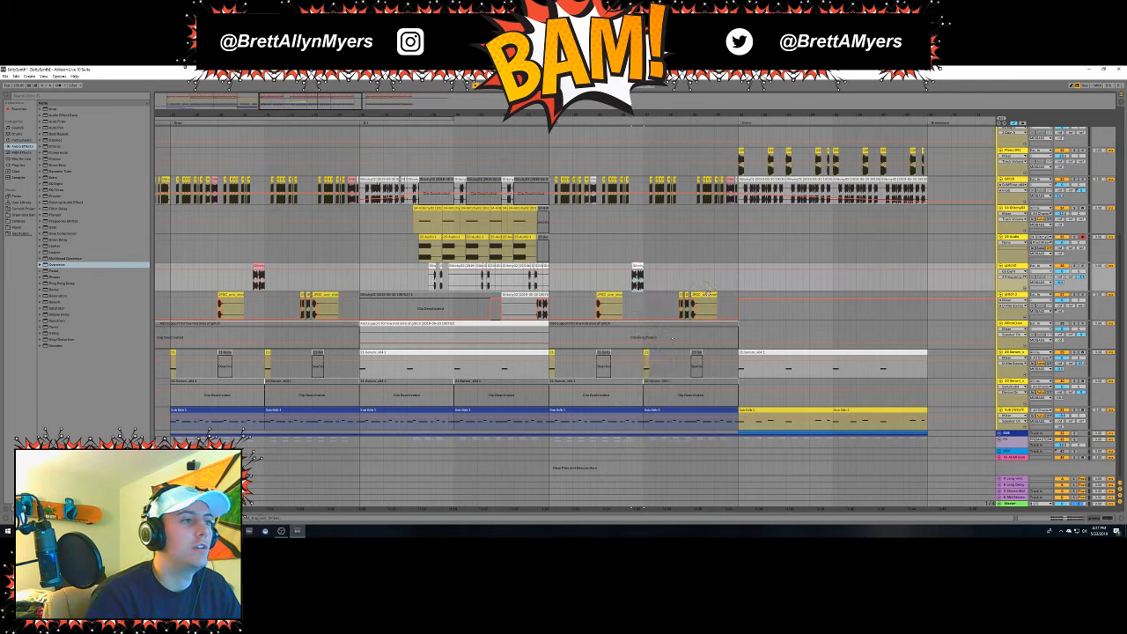
Colour the short hit on the lower glitch track and the last pink bass clip of the same section white.
right_click(681, 294)
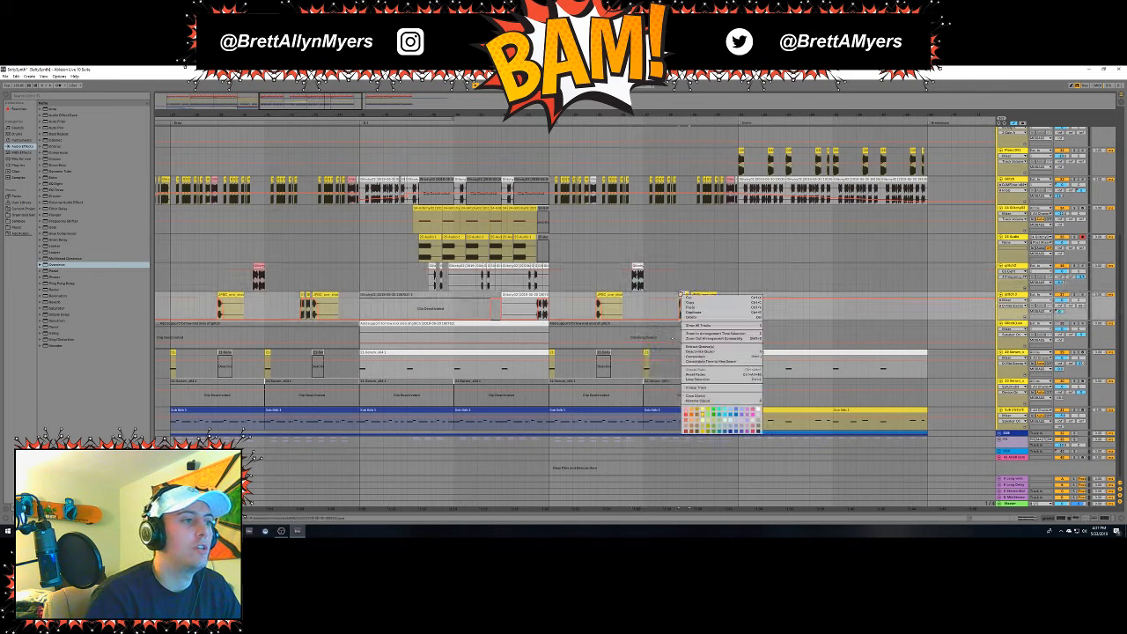
left_click(756, 407)
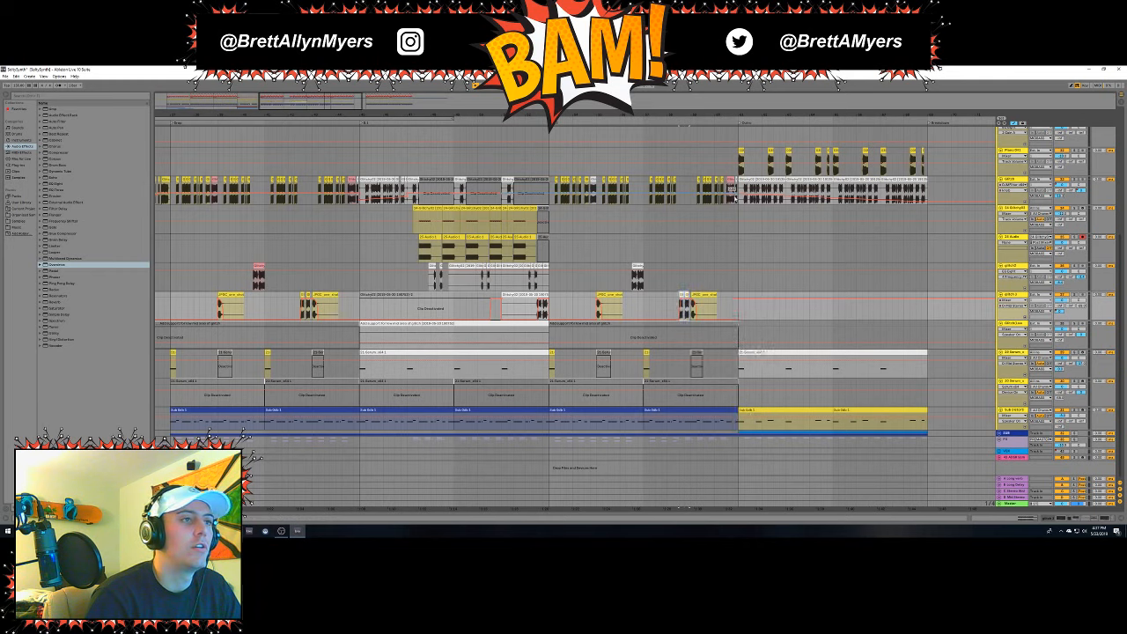
right_click(736, 181)
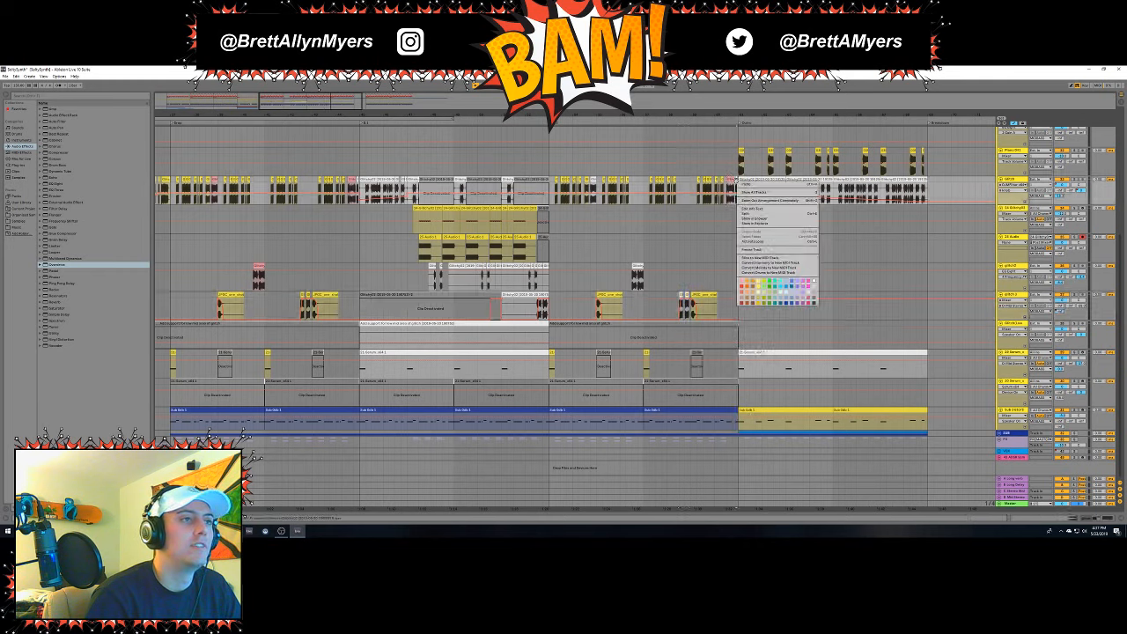
left_click(730, 180)
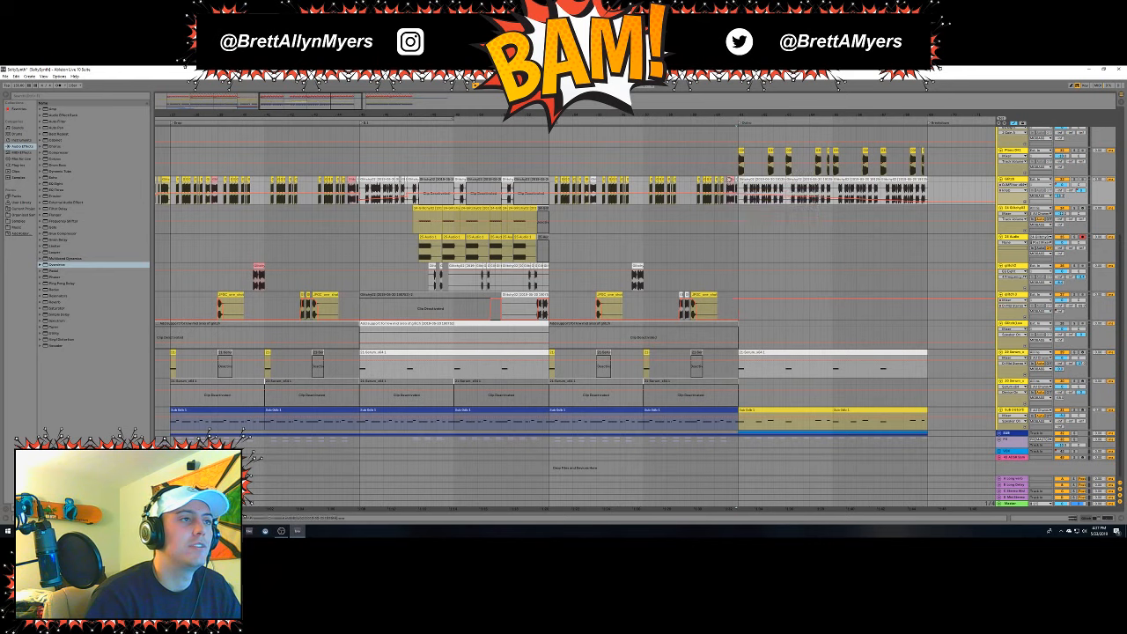
right_click(736, 181)
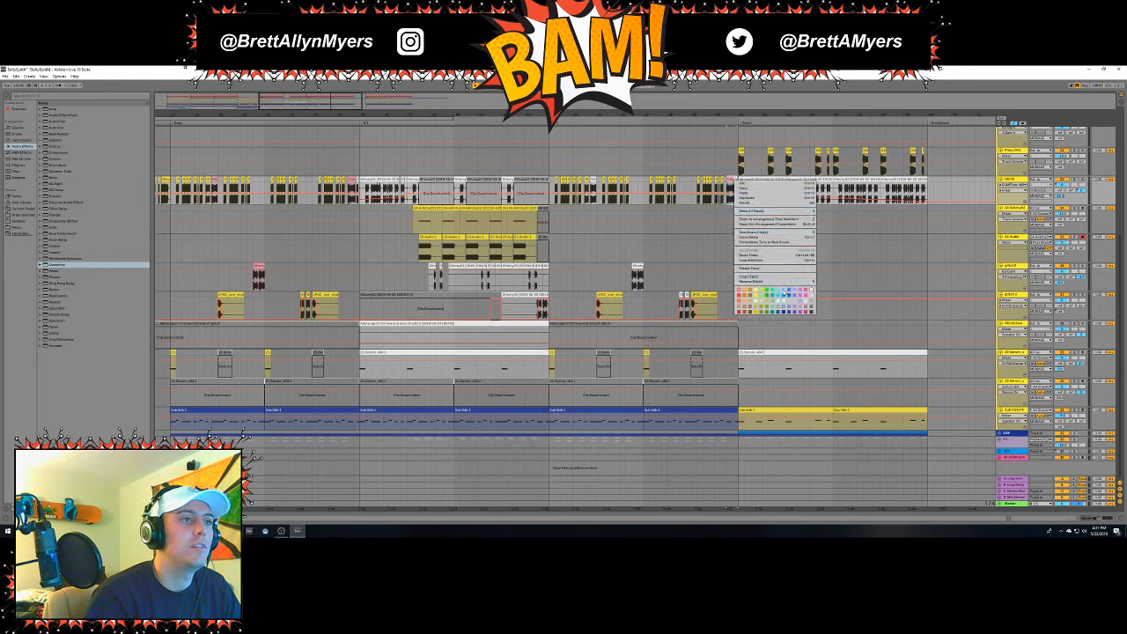
left_click(620, 187)
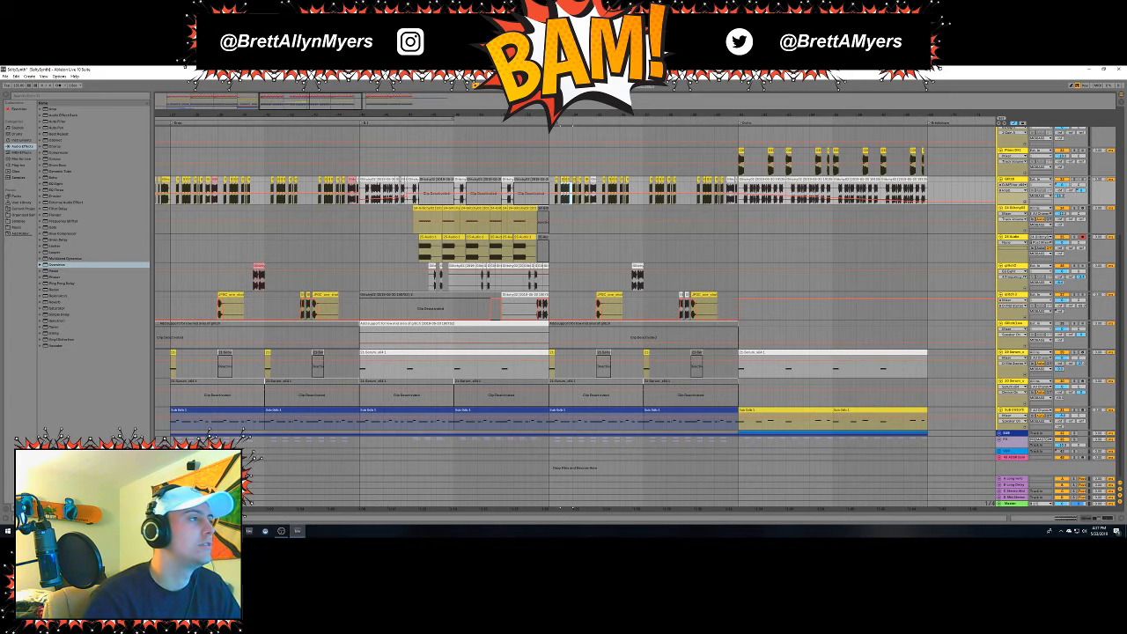
Play the drop from its start, and listen again from the first section's second half.
left_click_drag(370, 107, 465, 124)
key("space")
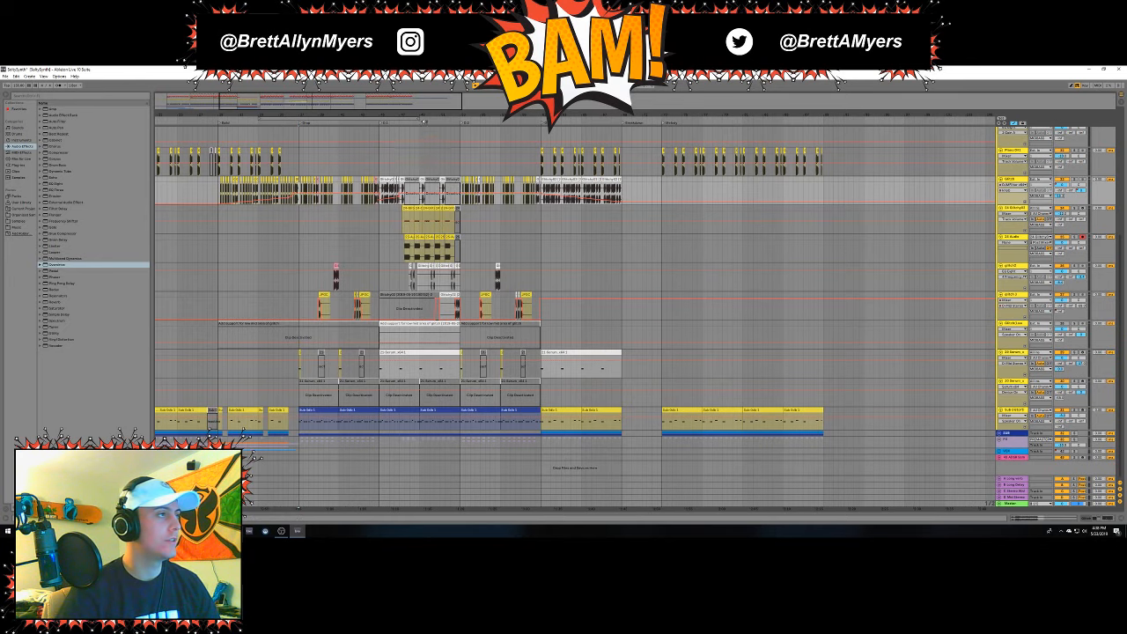
left_click_drag(425, 121, 492, 116)
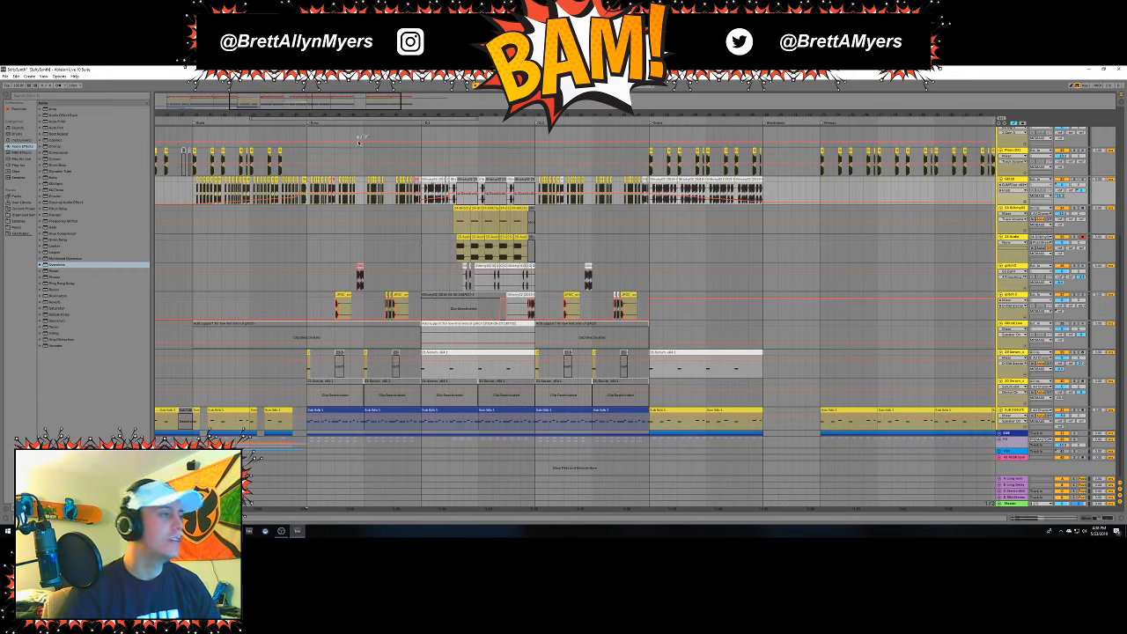
left_click(463, 237)
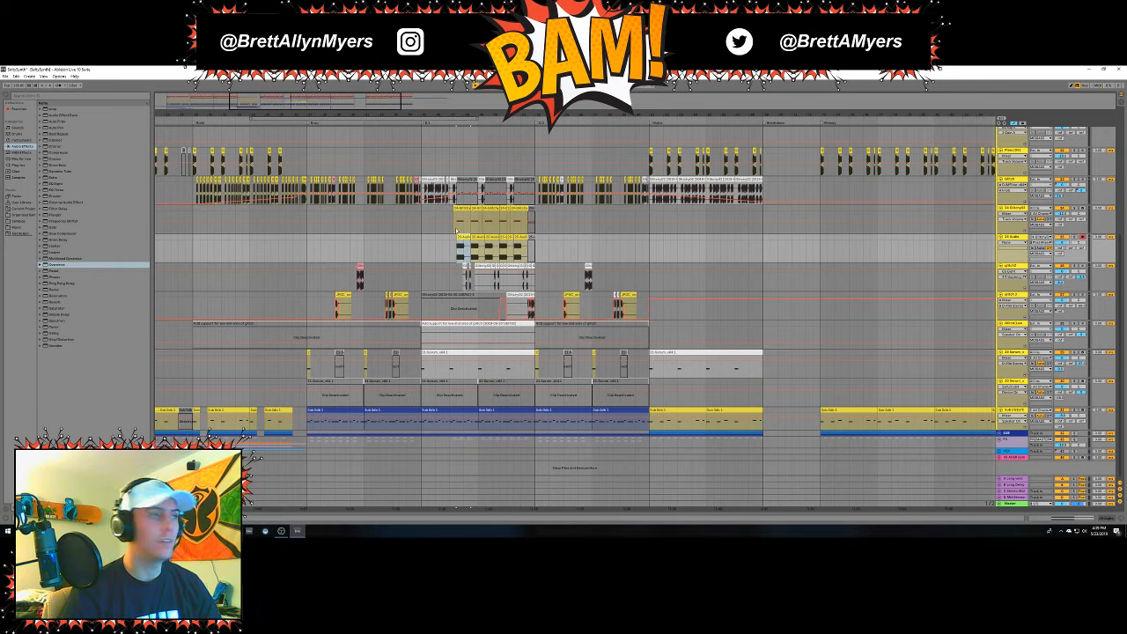
left_click(365, 214)
key("space")
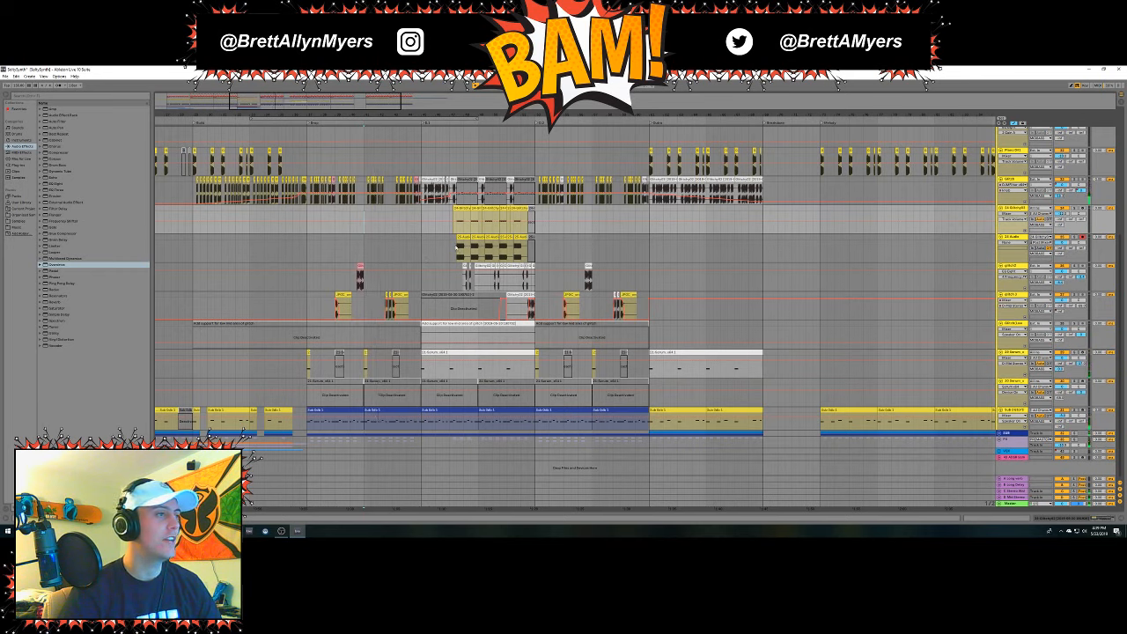
Show the recorded audio track's device chain, and listen to the resampled notes from the first one.
left_click(457, 247)
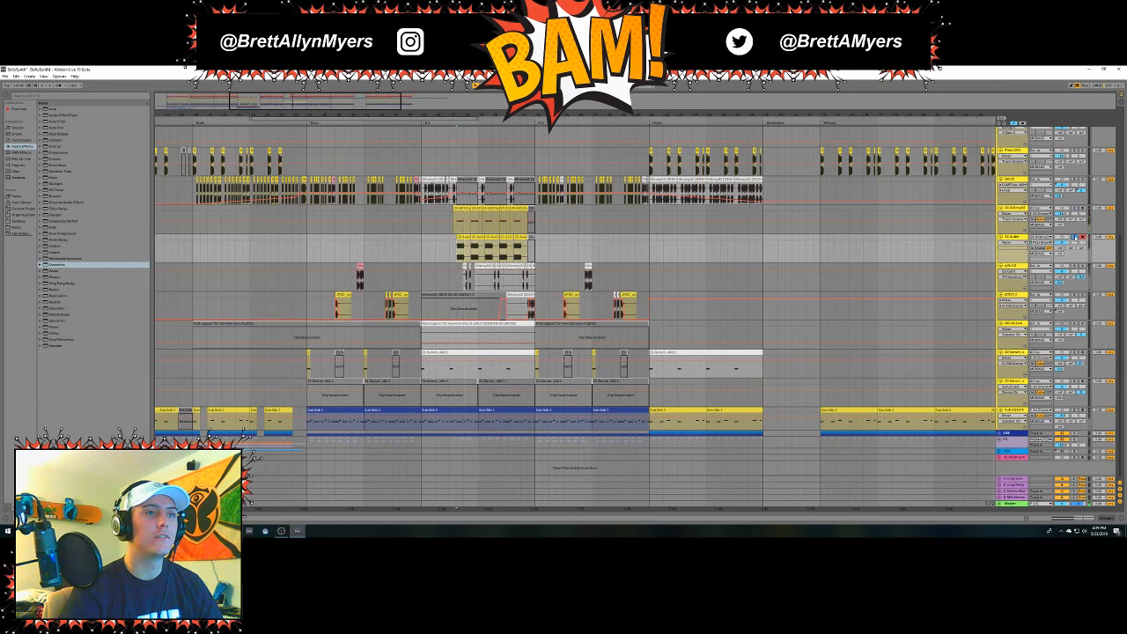
double_click(1012, 239)
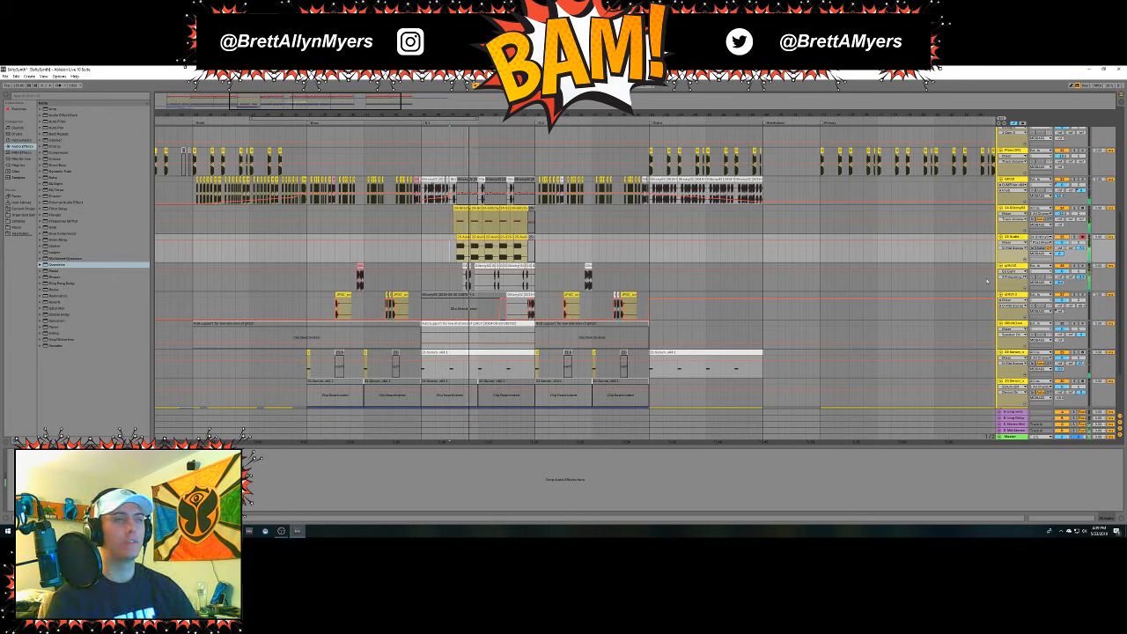
left_click(411, 220)
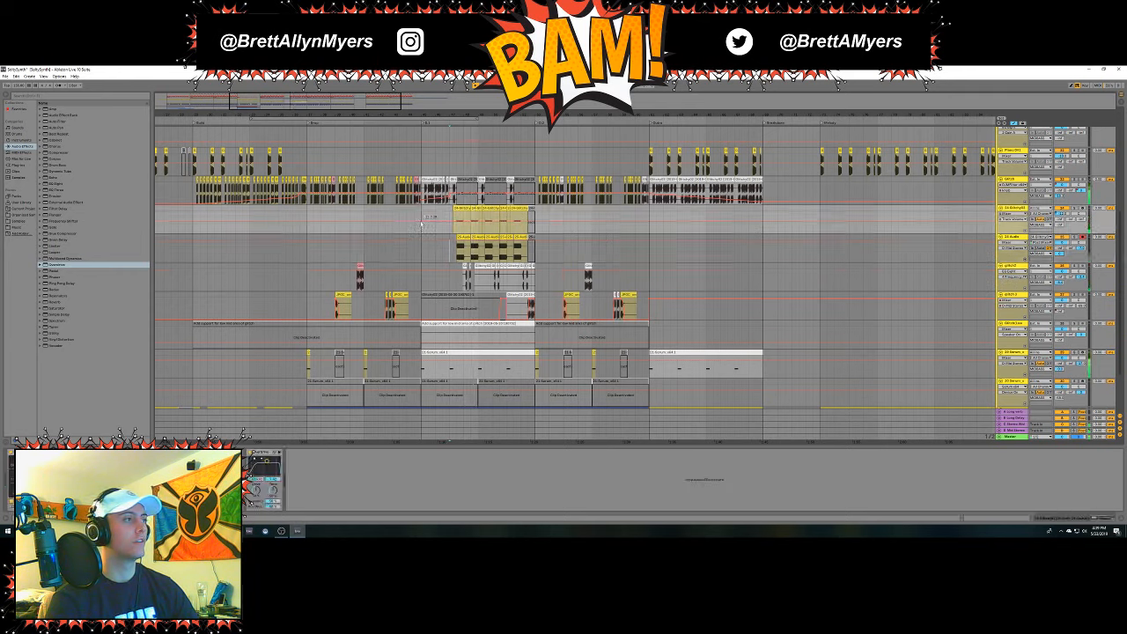
left_click(457, 254)
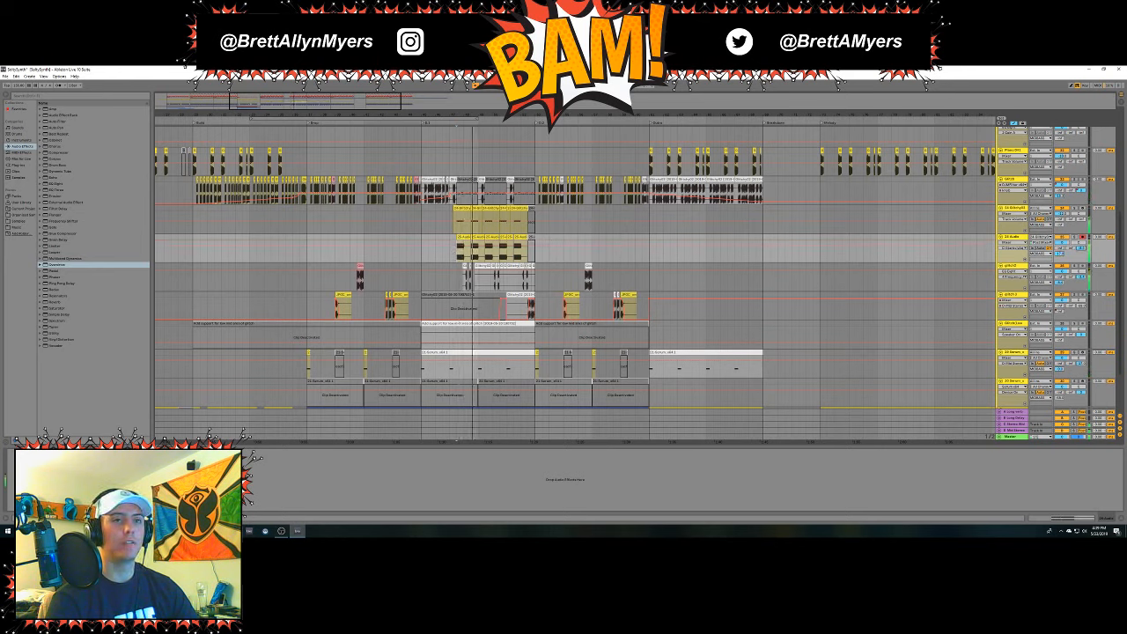
scroll(456, 255, "down", 1)
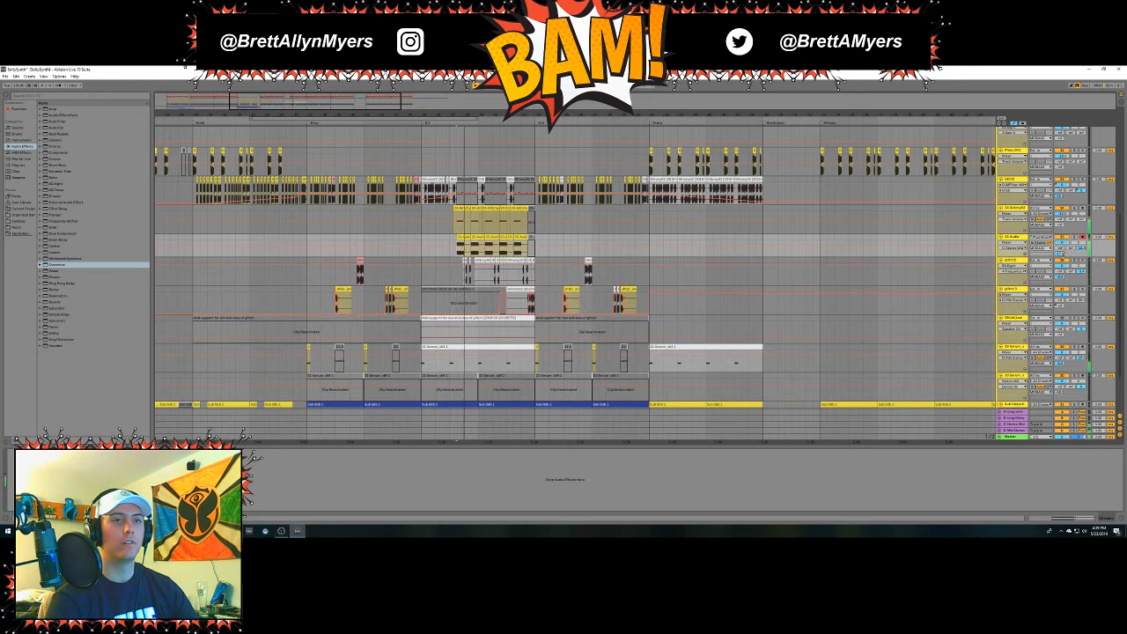
mouse_move(1063, 250)
left_mouse_down()
mouse_move(1064, 233)
mouse_move(1065, 261)
left_mouse_up()
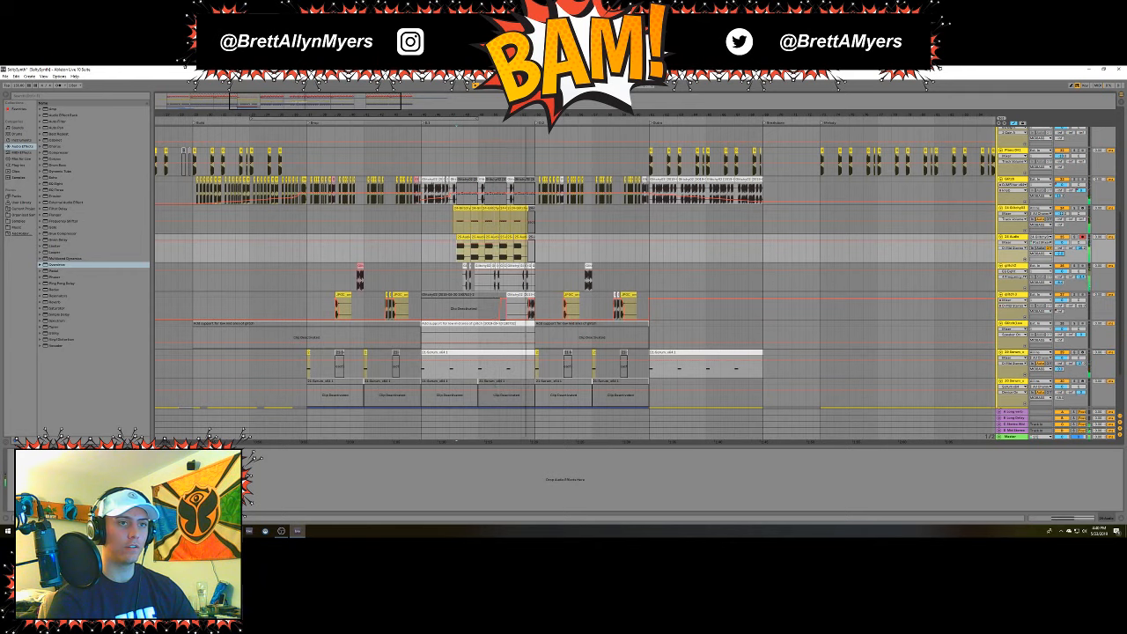
left_click(456, 126)
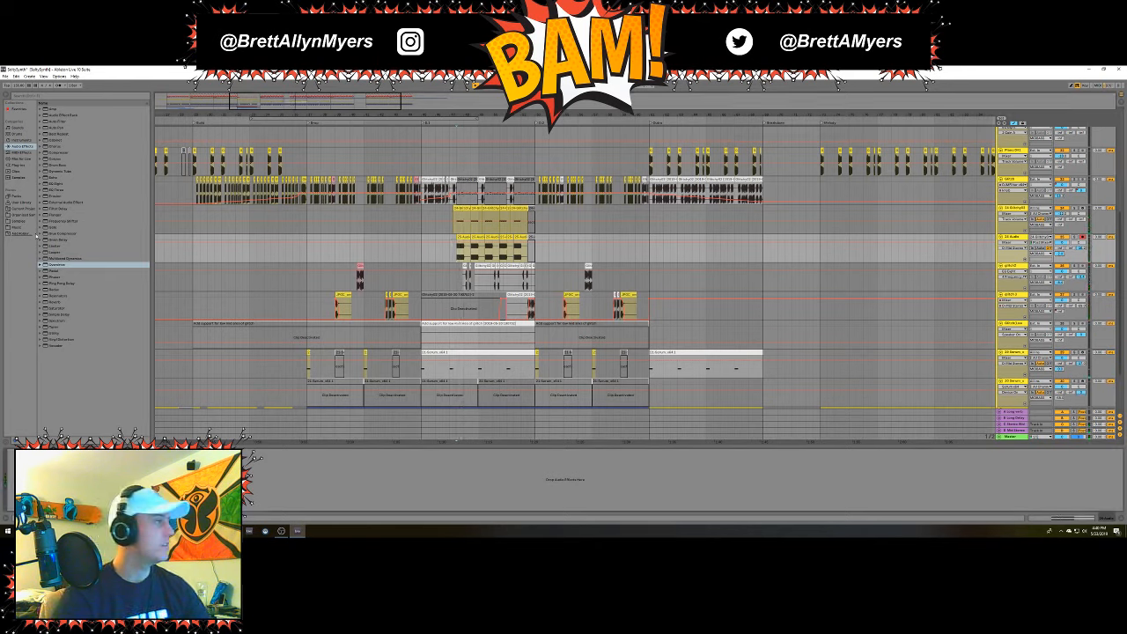
Try the Dimension Expander plug-in on the recorded audio track while listening to the resampled notes.
left_click(17, 165)
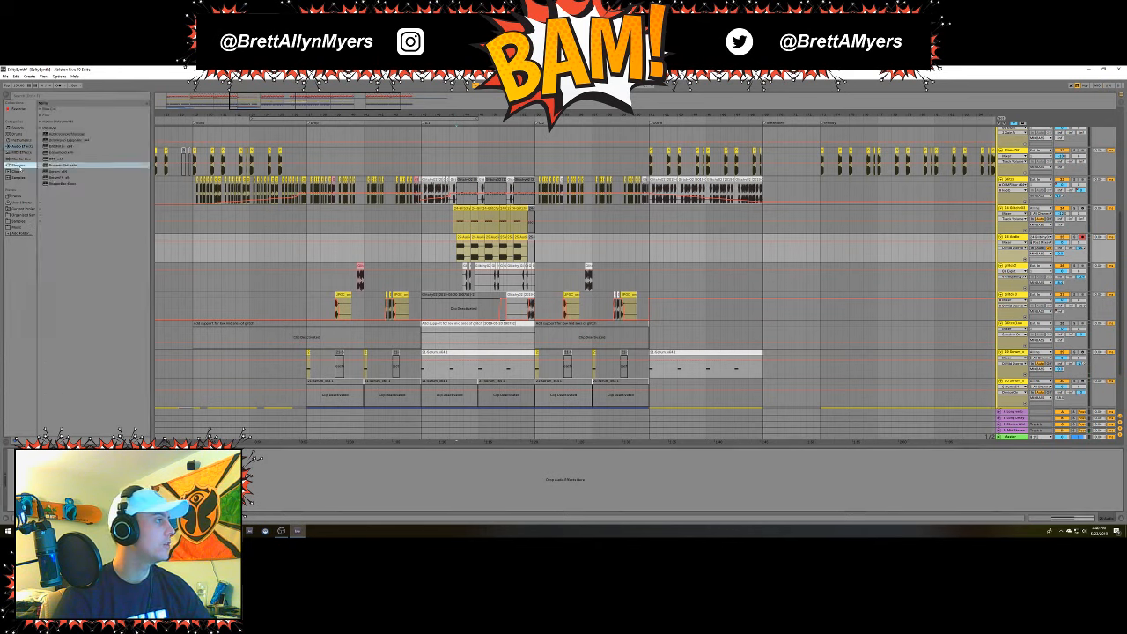
left_click(76, 140)
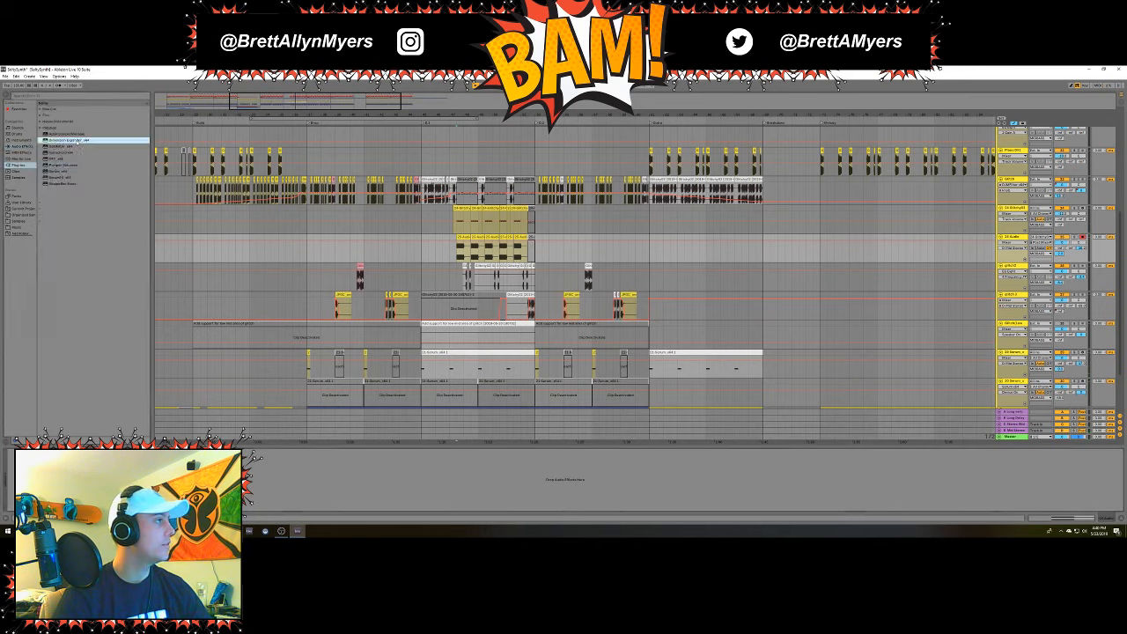
double_click(81, 142)
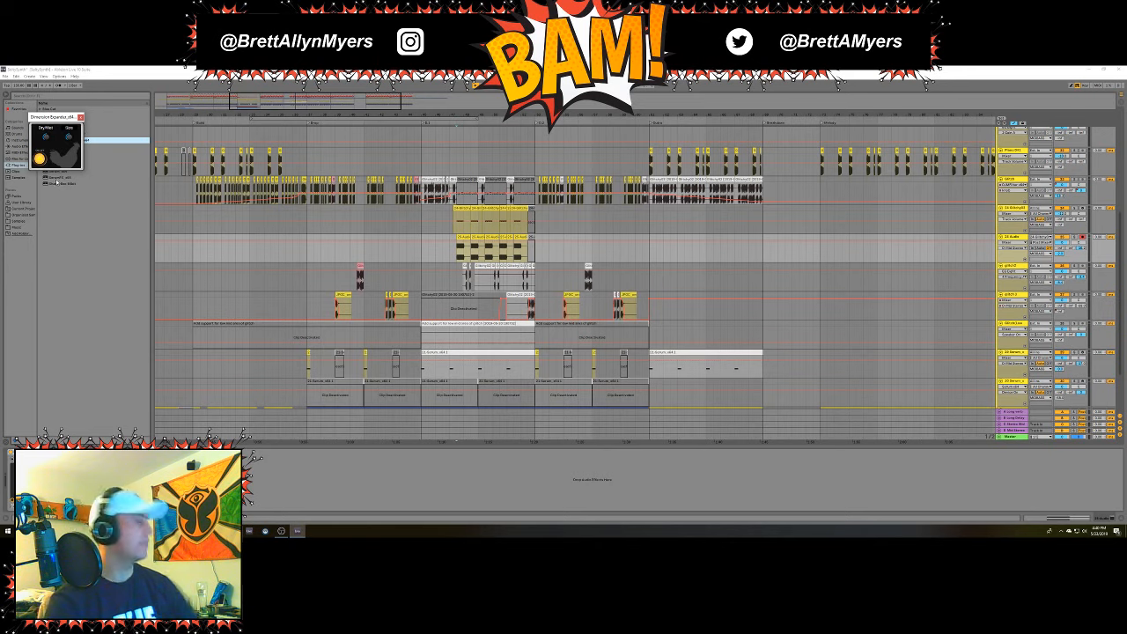
left_click(74, 135)
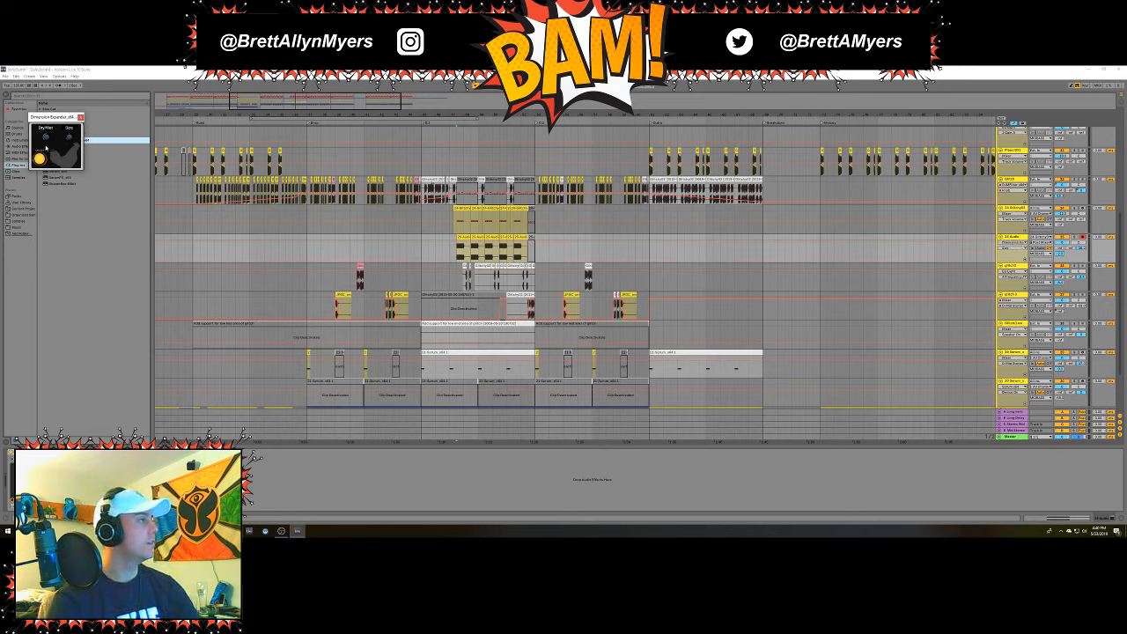
key("space")
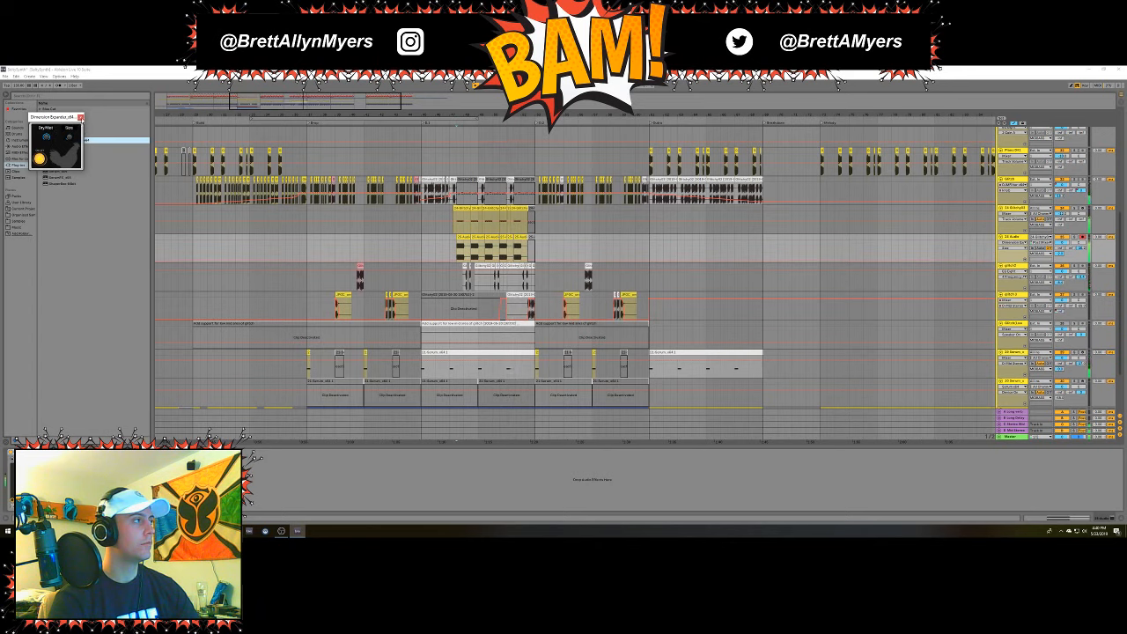
left_click(80, 117)
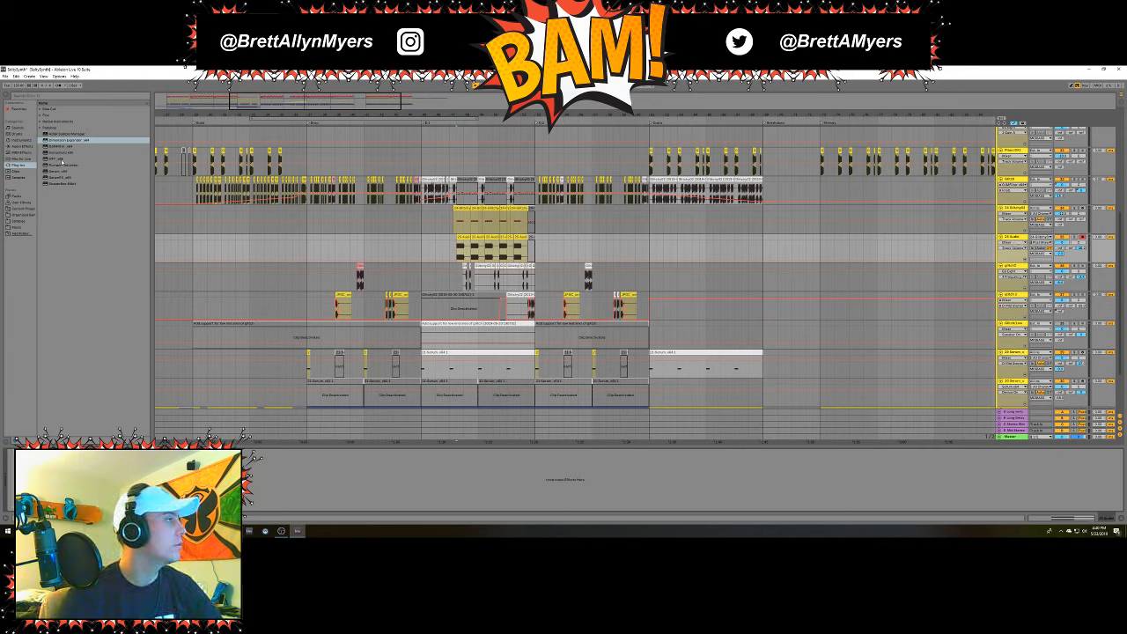
Add the OTT compressor plug-in to the recorded audio track, listen to its effect, and close its window.
double_click(58, 160)
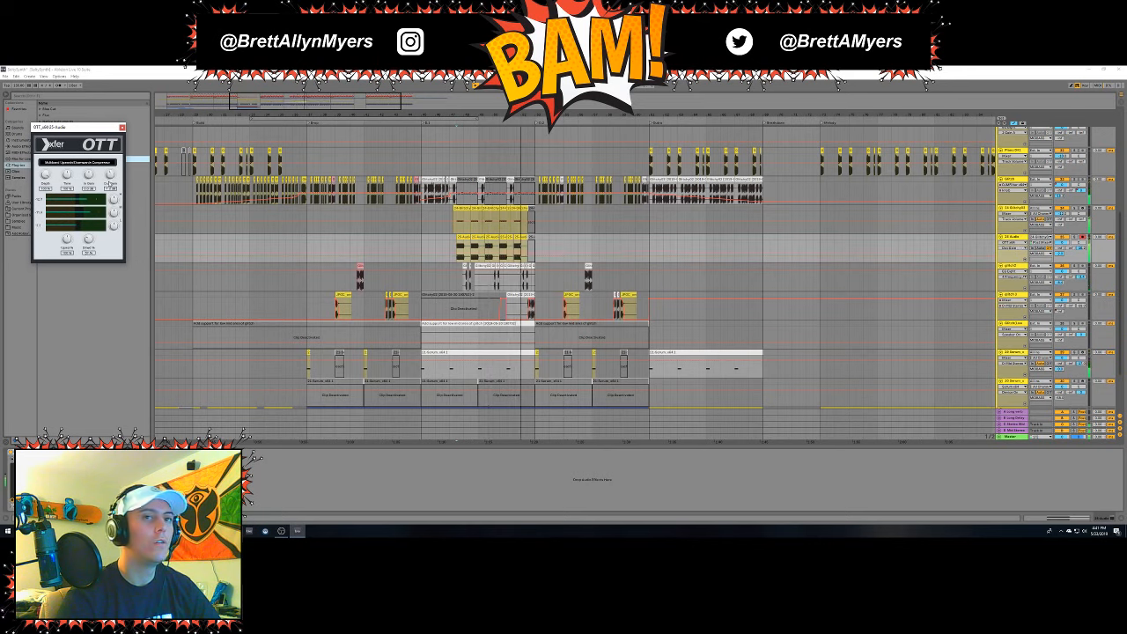
key("space")
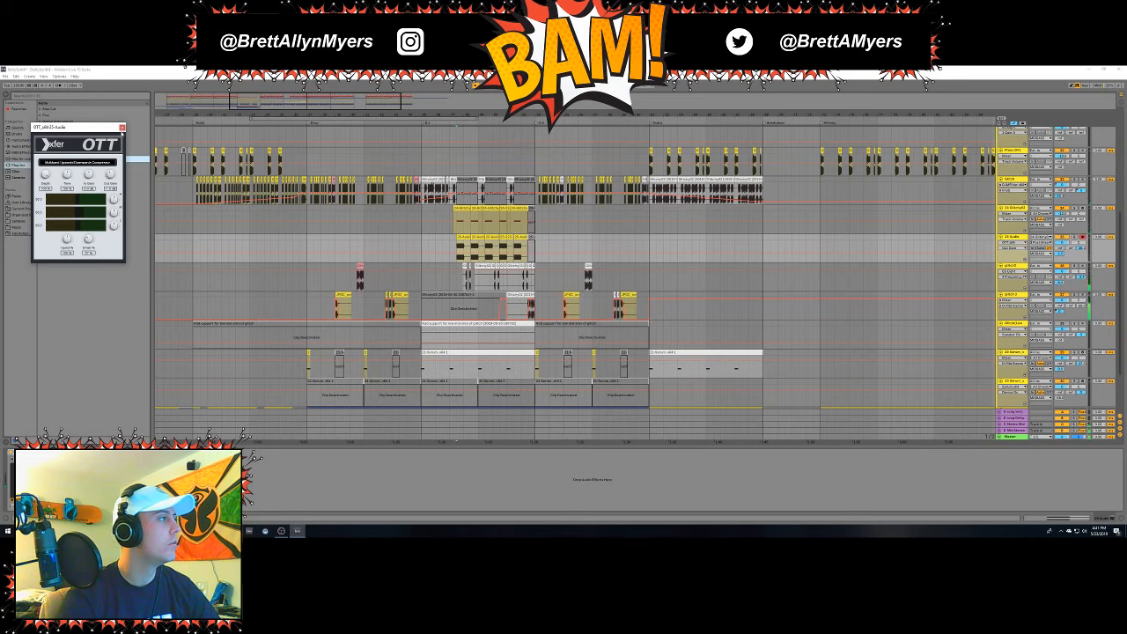
left_click(121, 127)
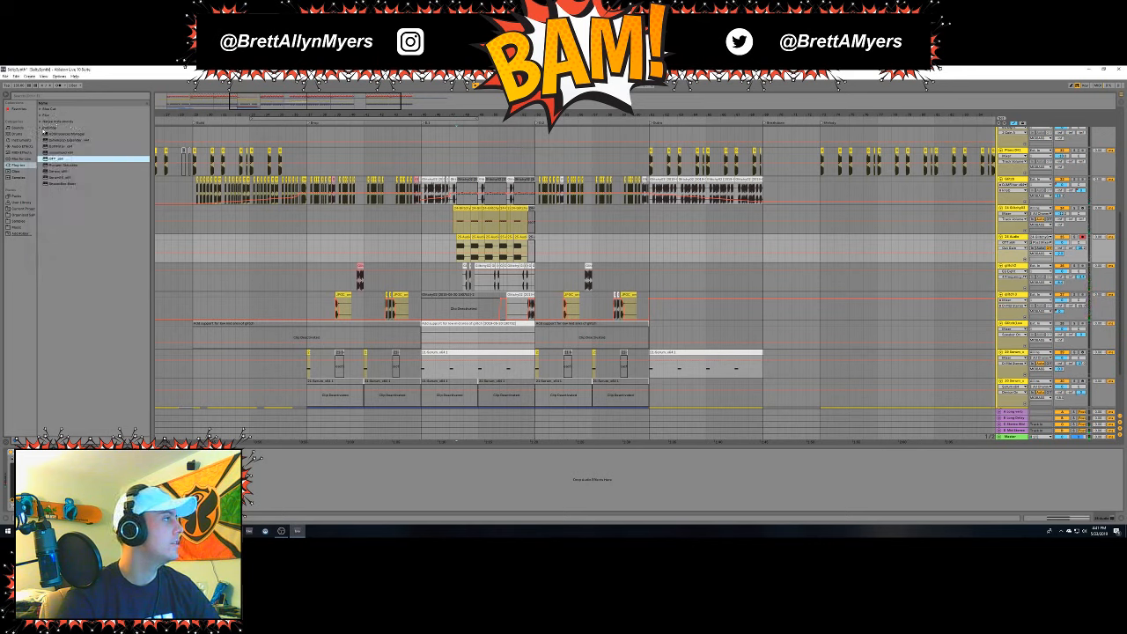
Add Blue Cat's Widening Parametr'EQ to the recorded audio track, and move its window clear of the plug-in list.
left_click(40, 109)
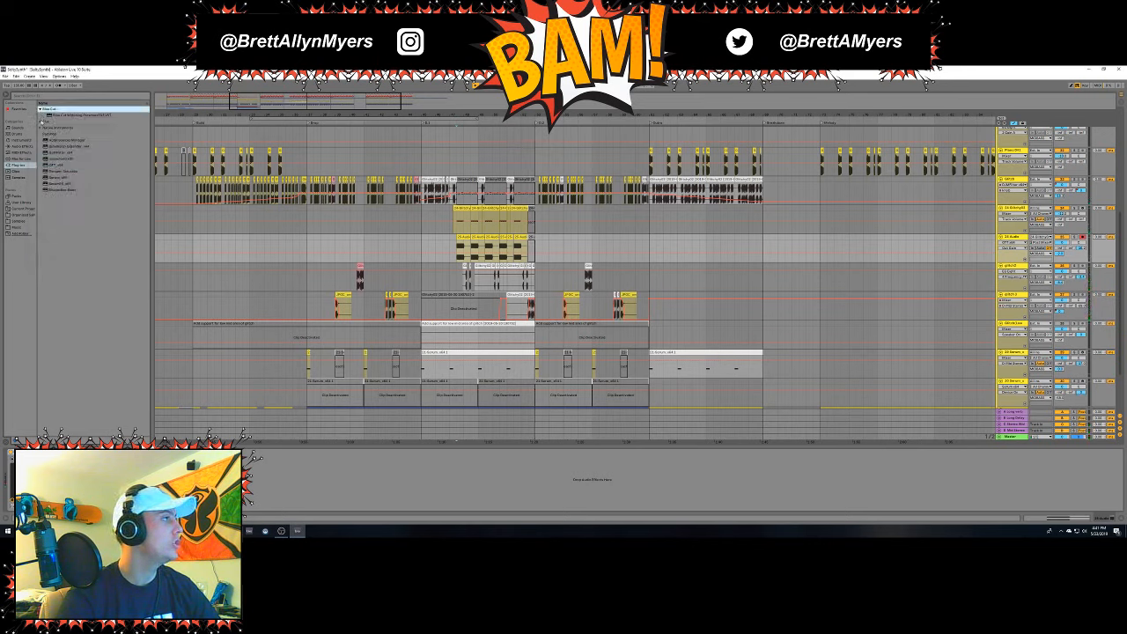
left_click(58, 115)
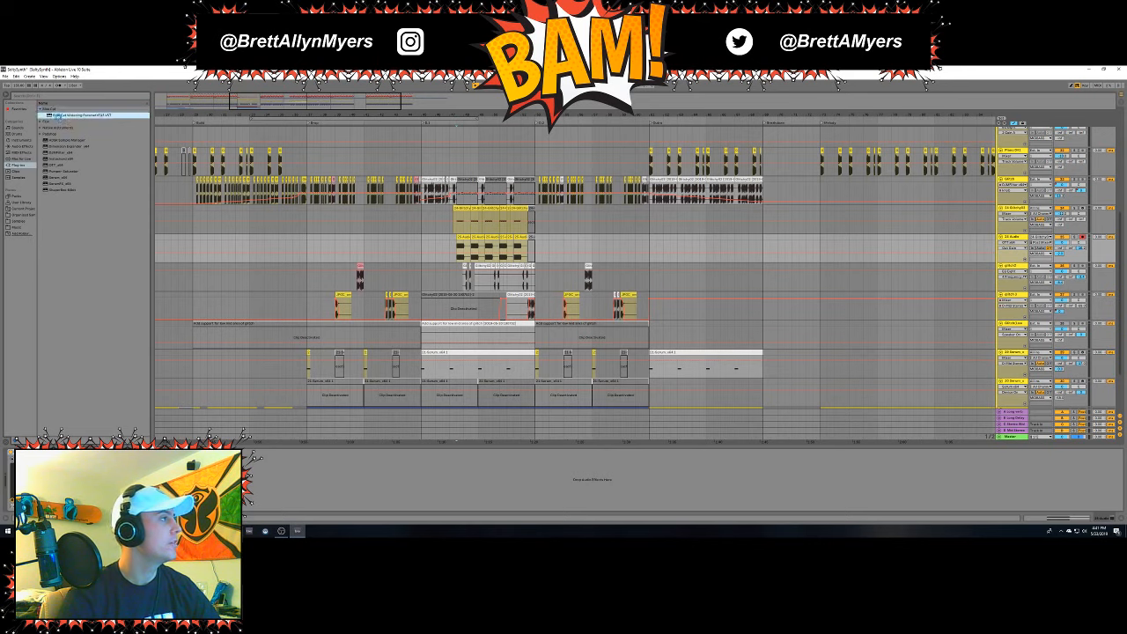
left_click_drag(176, 270, 176, 271)
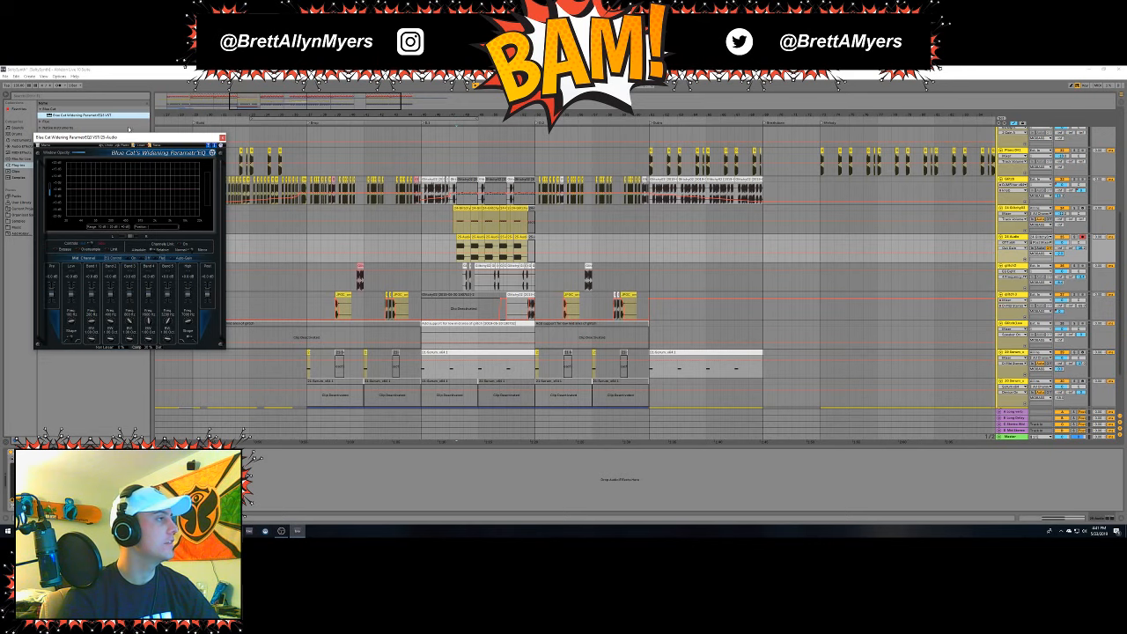
left_click_drag(132, 140, 693, 180)
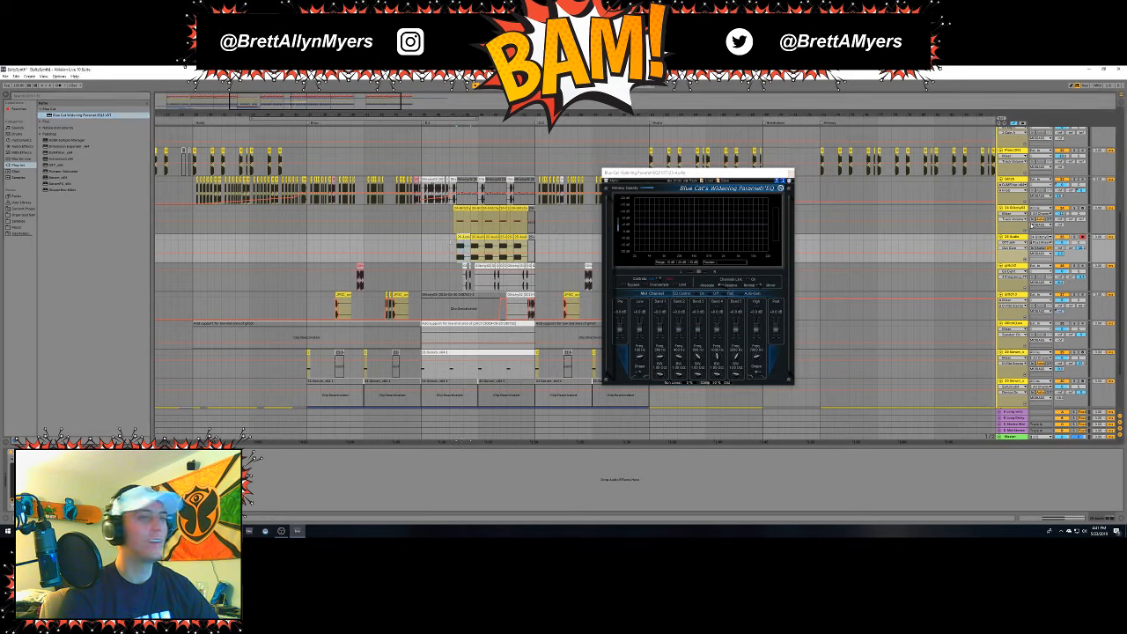
Try different upper-band gains on the Widening Parametr'EQ, switching between its channels while listening to the resampled notes.
key("space")
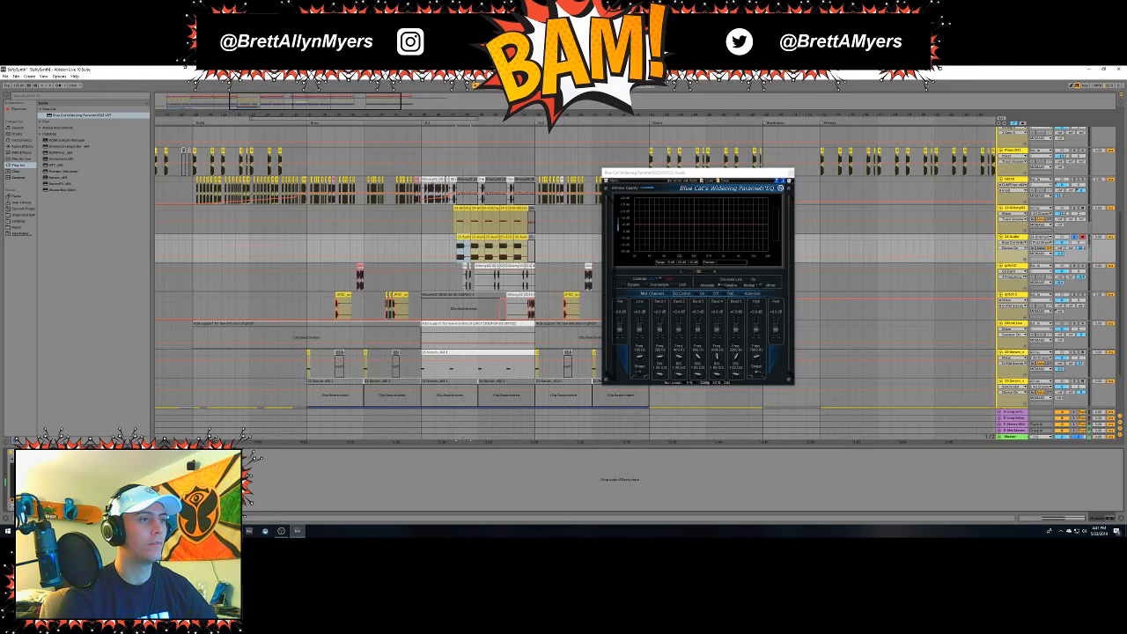
left_click(762, 189)
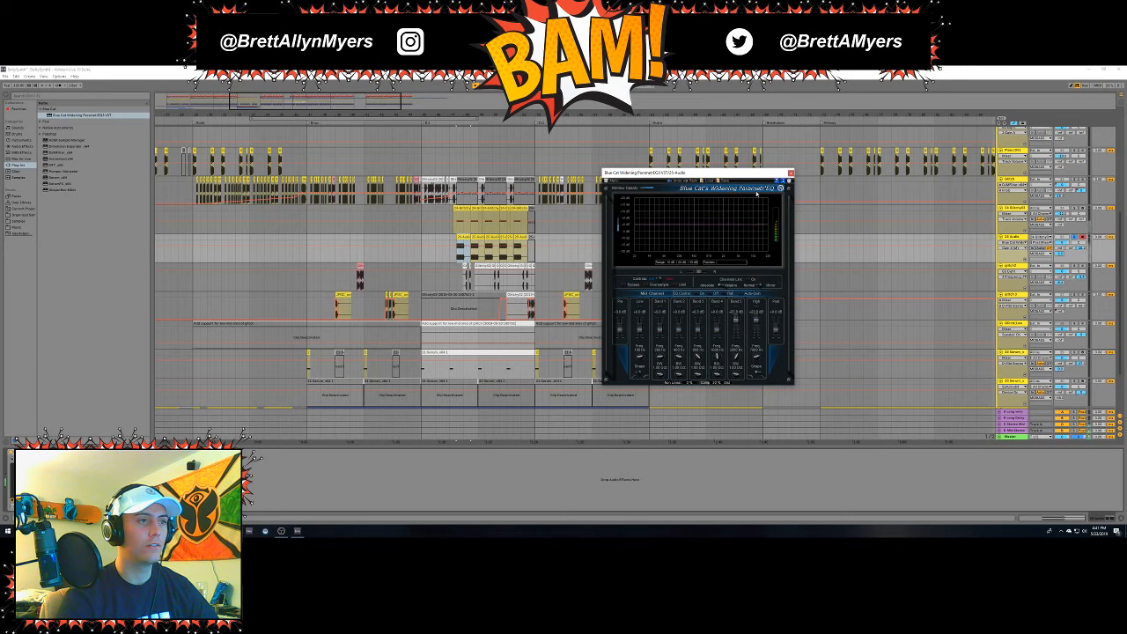
left_click(659, 281)
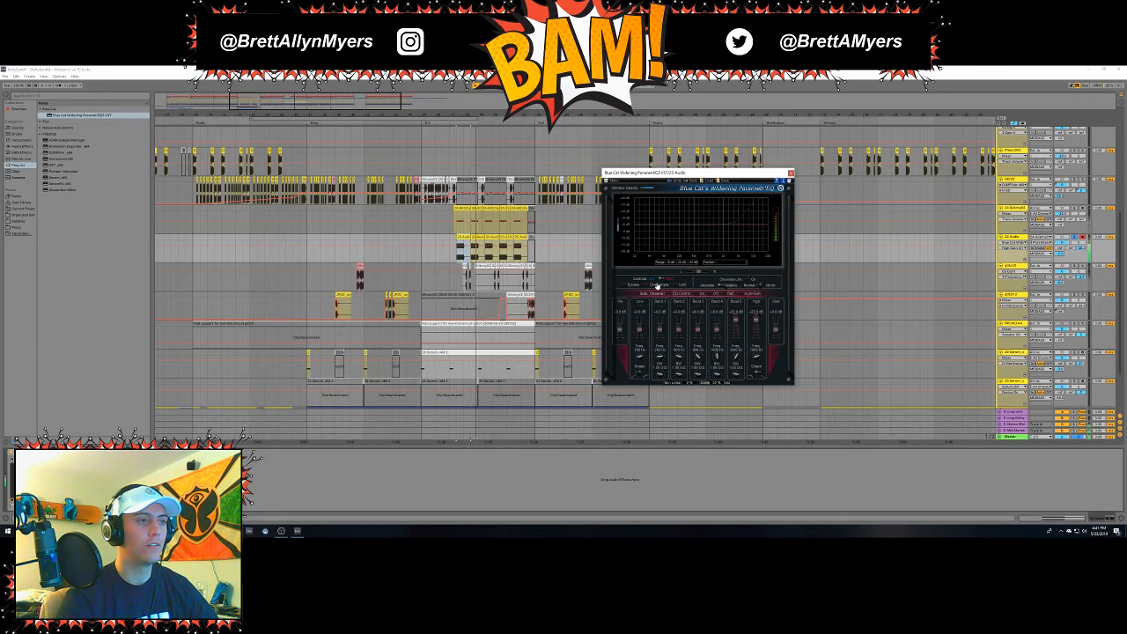
left_click(662, 279)
left_click_drag(733, 322, 756, 334)
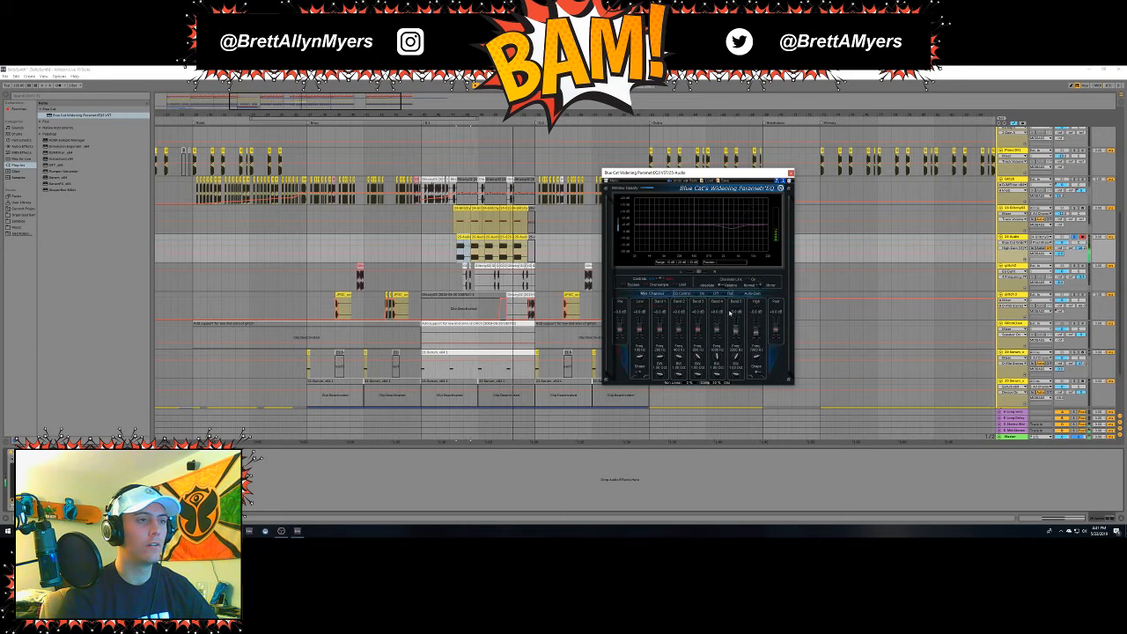
Compare the recorded audio with the widening EQ switched off and on during playback, and close the plug-in window.
key("space")
left_click(10, 452)
key("space")
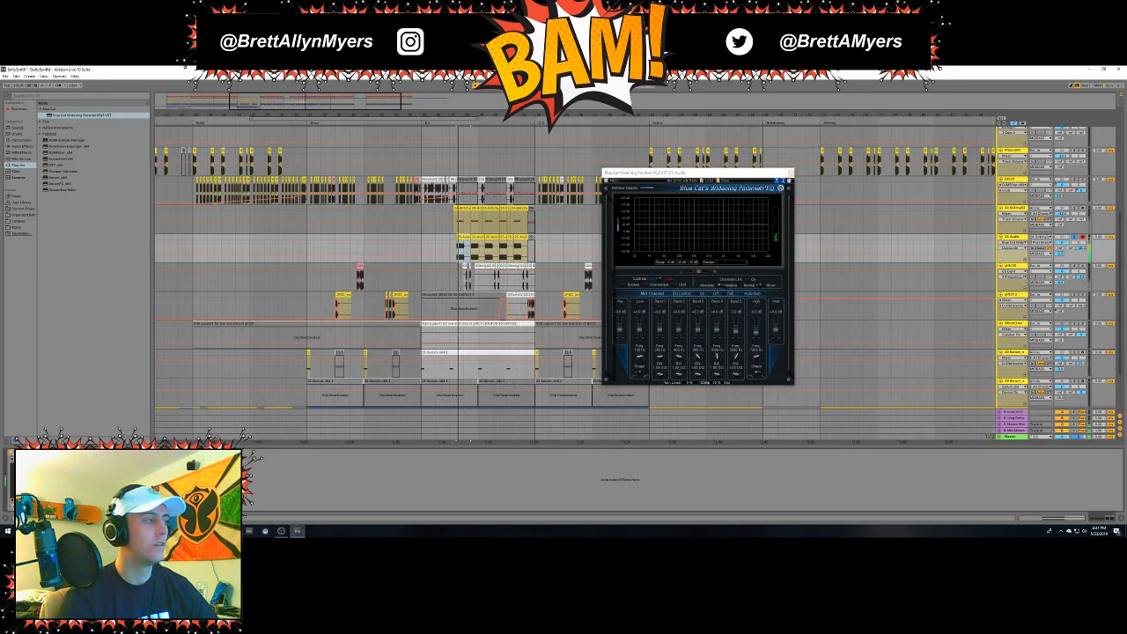
key("space")
left_click(11, 452)
key("space")
key("space")
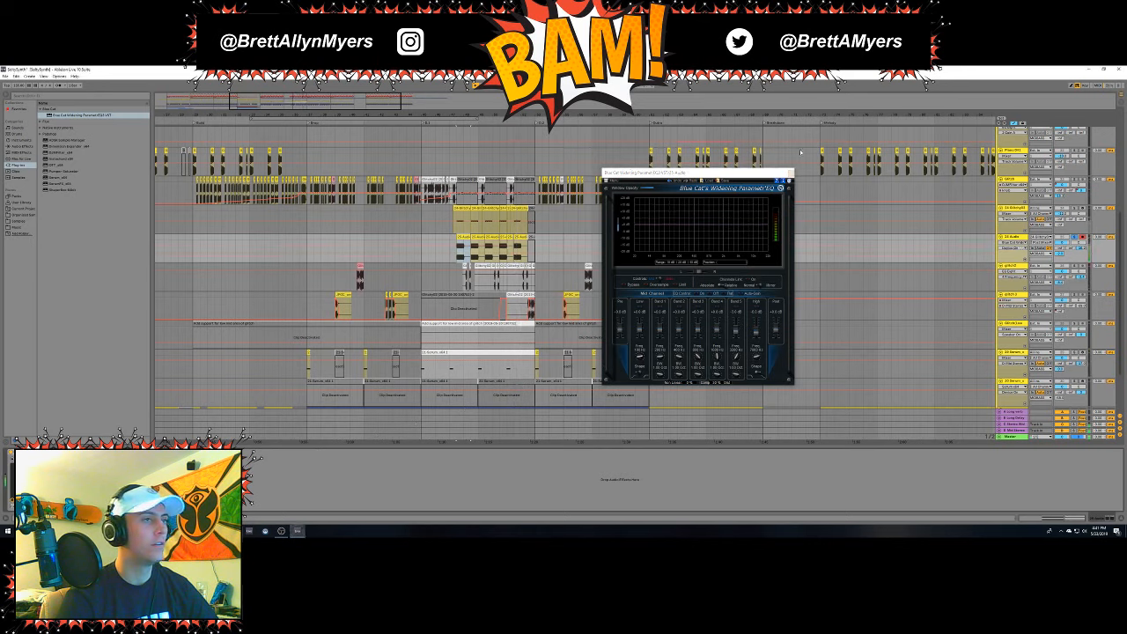
left_click(790, 174)
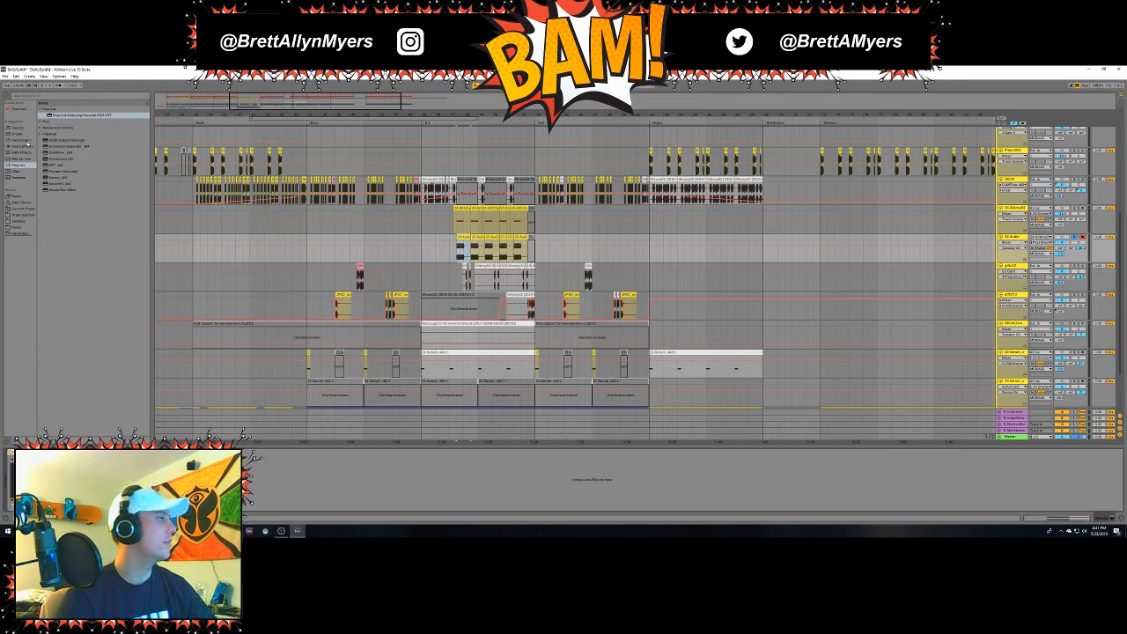
Add an EQ Eight after the OTT compressor at the end of the recorded audio track's device chain.
left_click(25, 145)
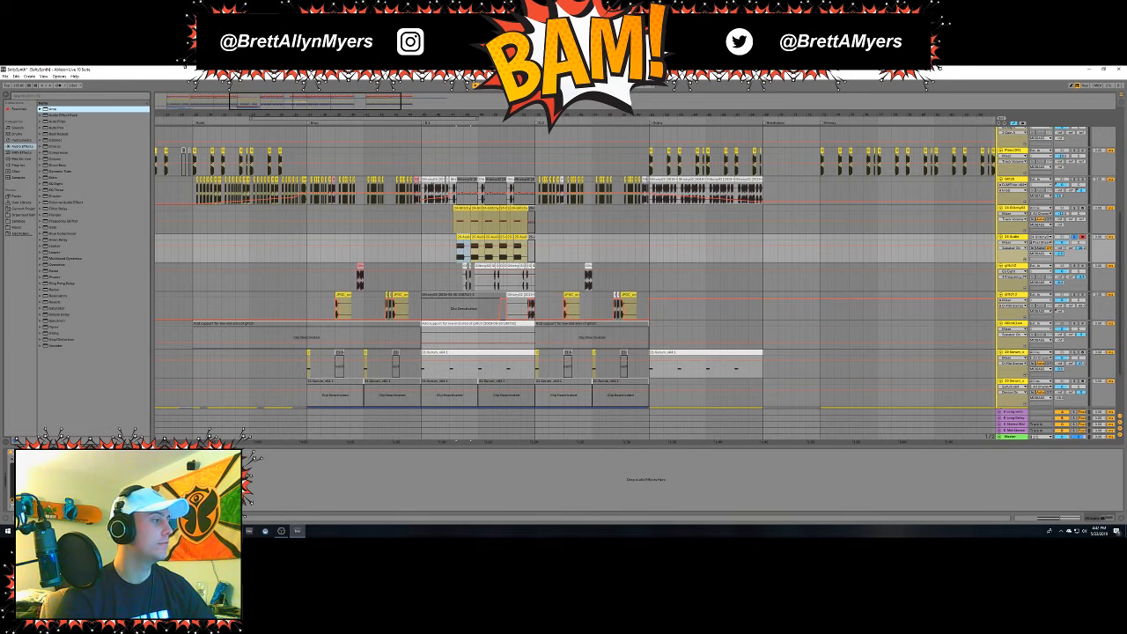
left_click(646, 480)
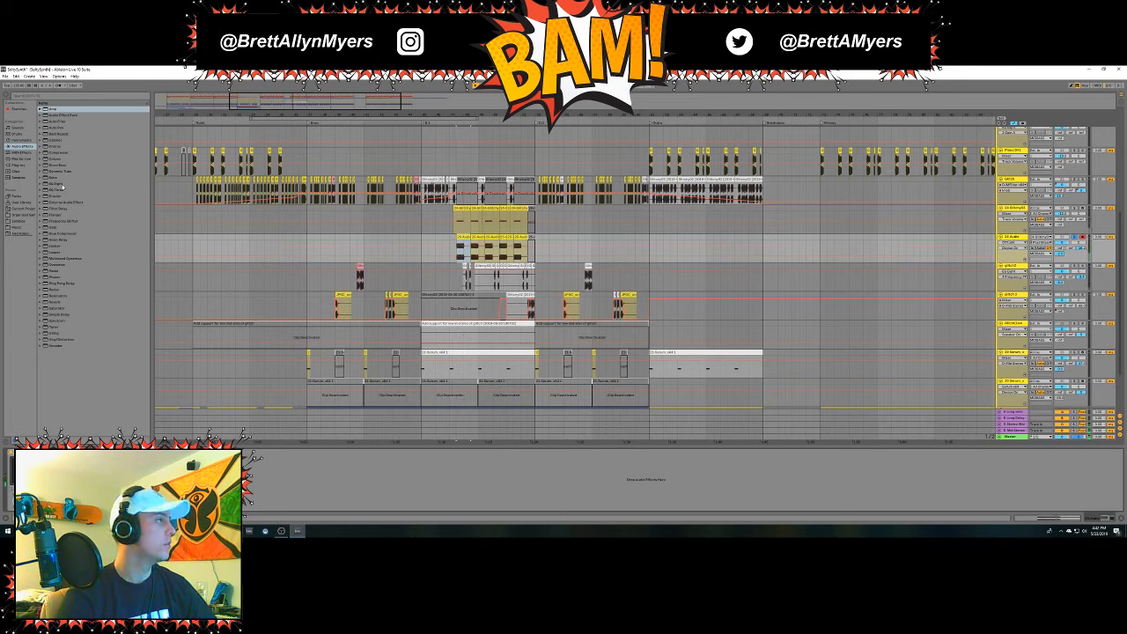
left_click(54, 184)
left_click_drag(54, 183, 117, 480)
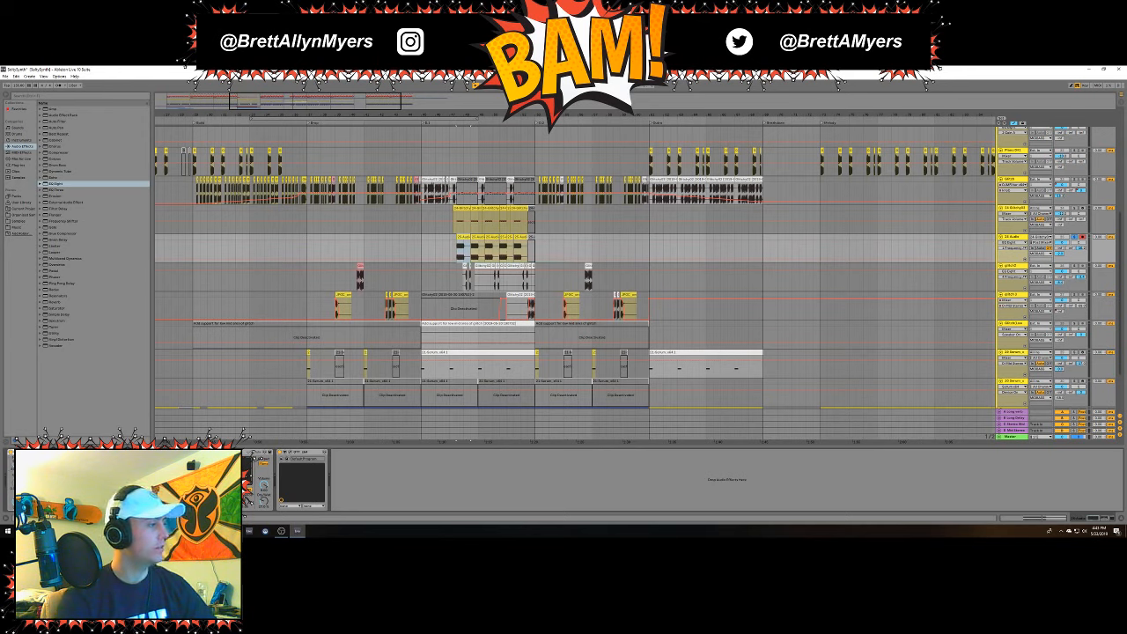
left_click(469, 479)
key("ctrl+v")
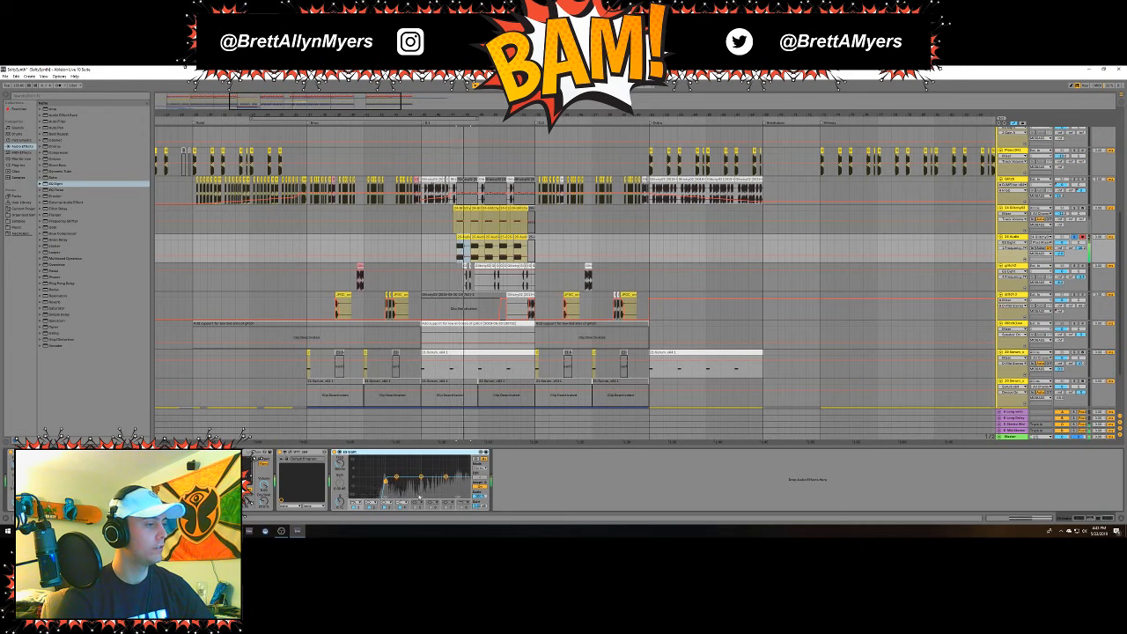
Raise the EQ Eight's low-cut frequency while listening, and pull the second band down into a dip just above it.
left_click_drag(386, 481, 404, 482)
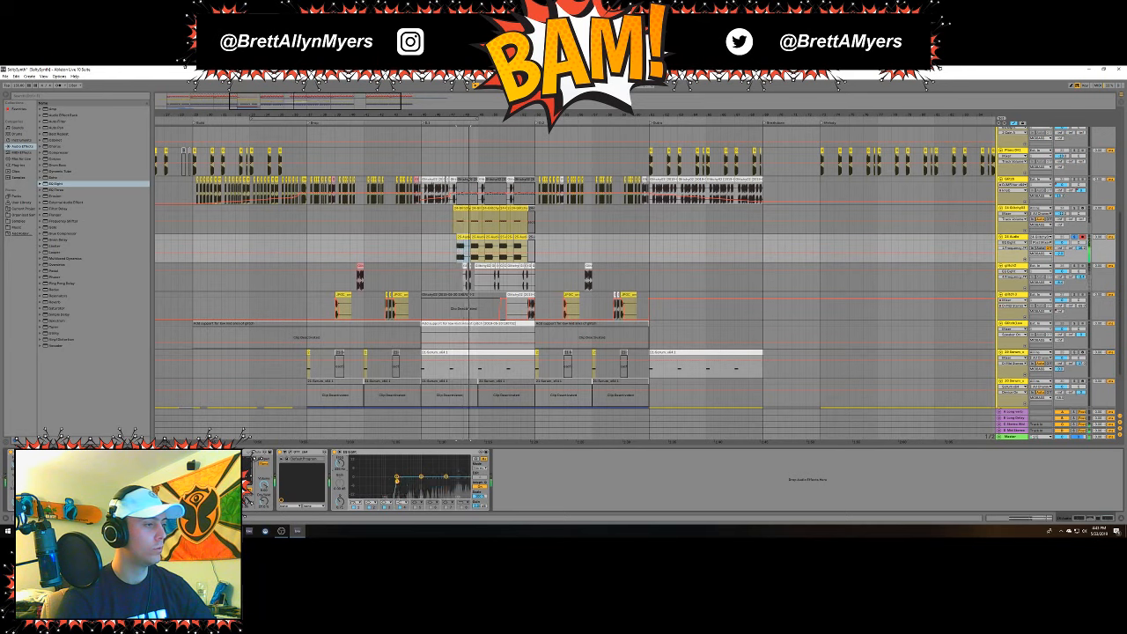
left_click_drag(387, 481, 394, 481)
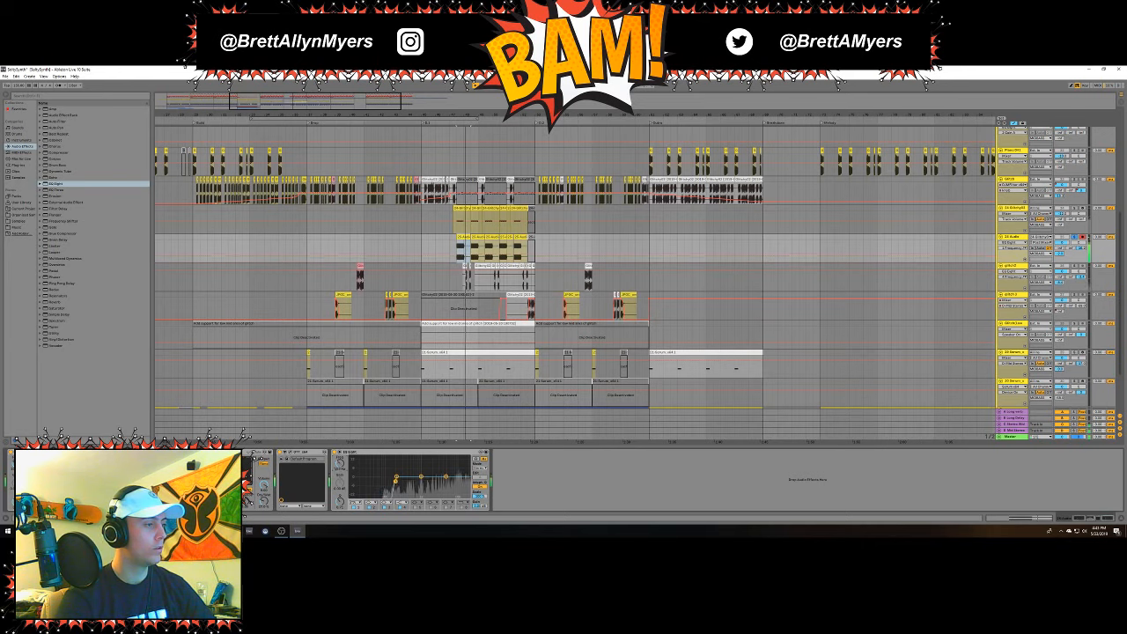
key("space")
mouse_move(396, 477)
left_mouse_down()
mouse_move(411, 476)
mouse_move(406, 485)
mouse_move(421, 476)
mouse_move(404, 490)
left_mouse_up()
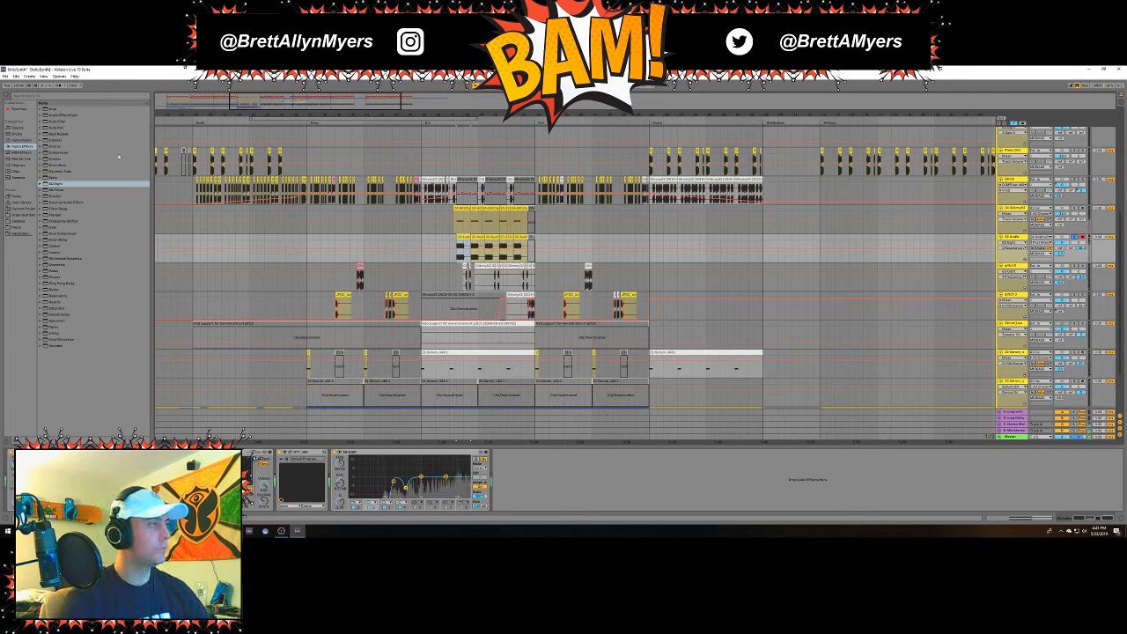
Insert a Grain Delay between the OTT and the EQ Eight, and adjust its settings while listening.
left_click(58, 239)
mouse_move(333, 480)
left_mouse_down()
mouse_move(264, 480)
mouse_move(328, 480)
left_mouse_up()
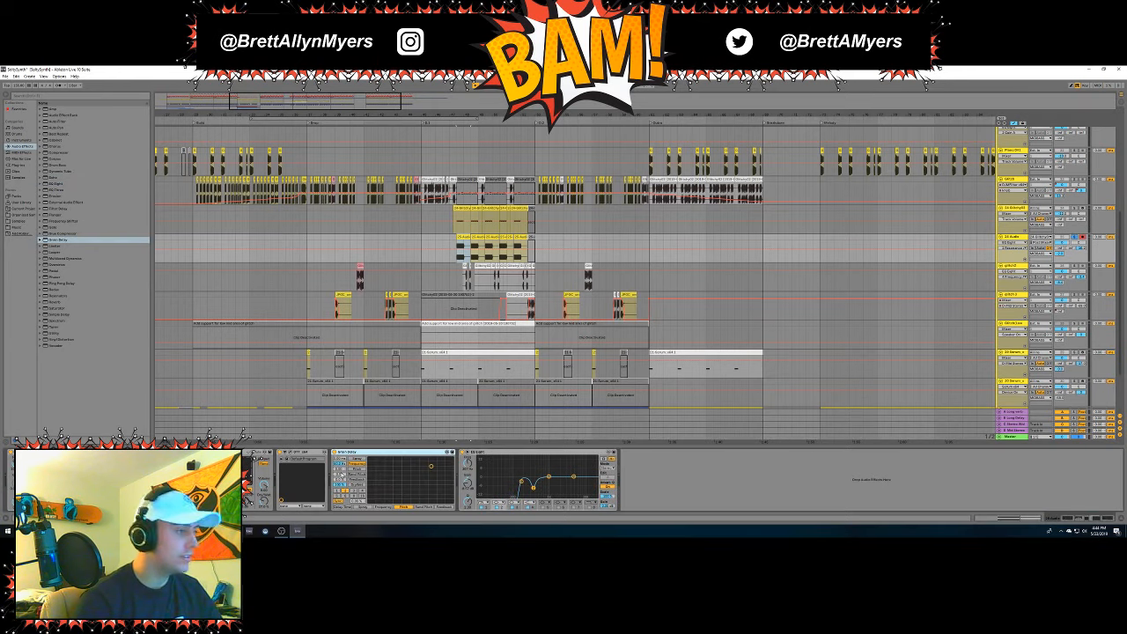
key("space")
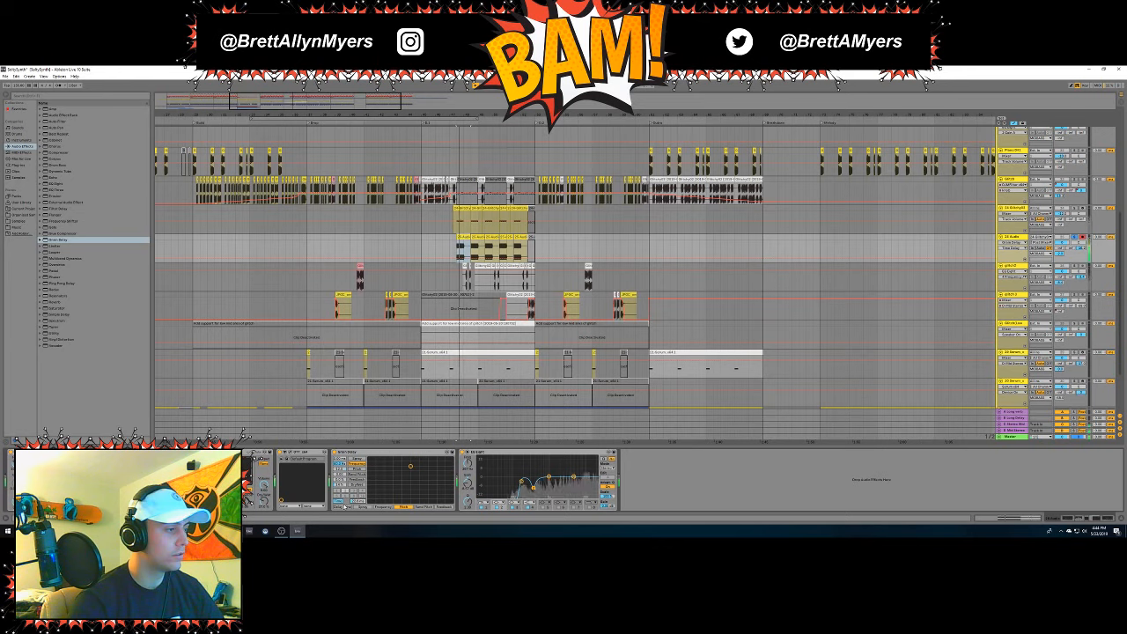
left_click(340, 484)
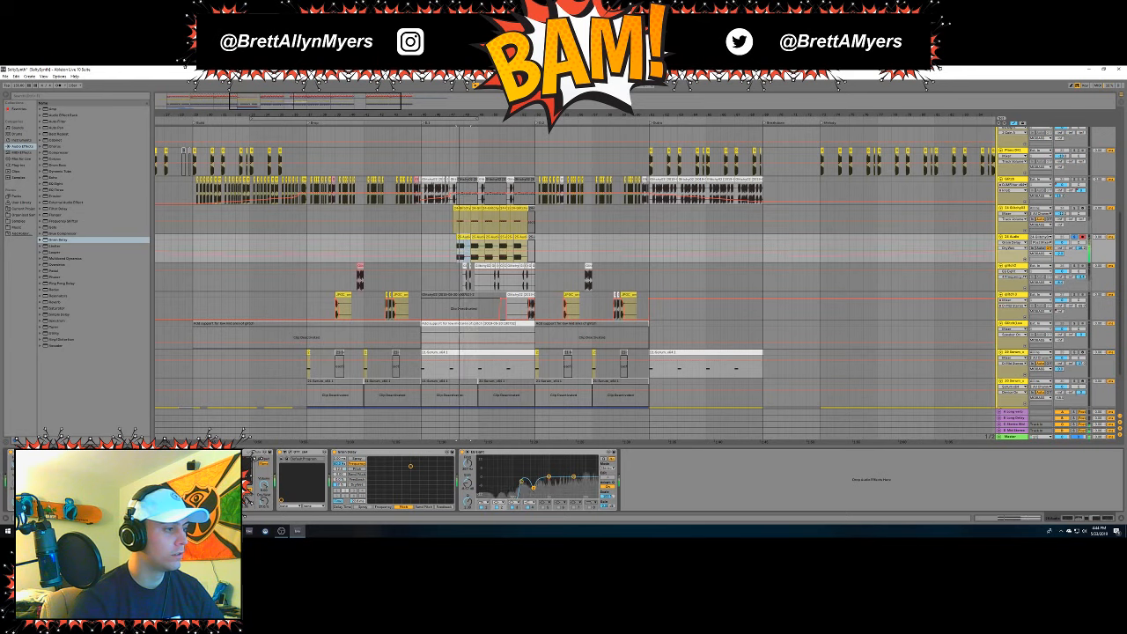
Move the Grain Delay ahead of the OTT, listen to the new order, and switch the Grain Delay off.
left_click_drag(353, 453, 298, 472)
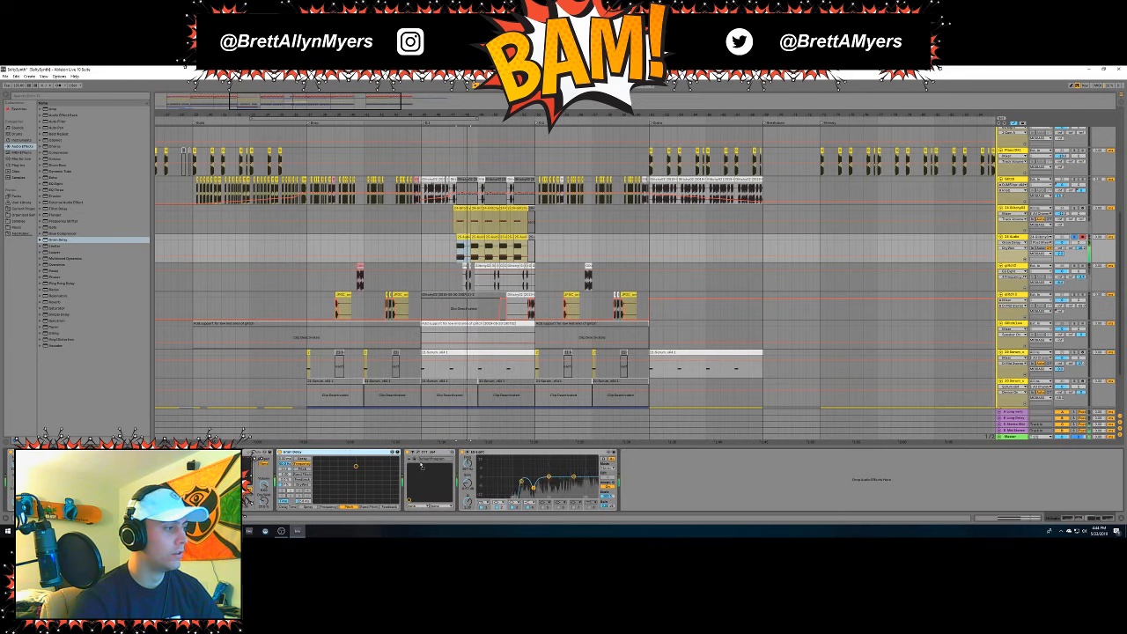
key("ctrl+z")
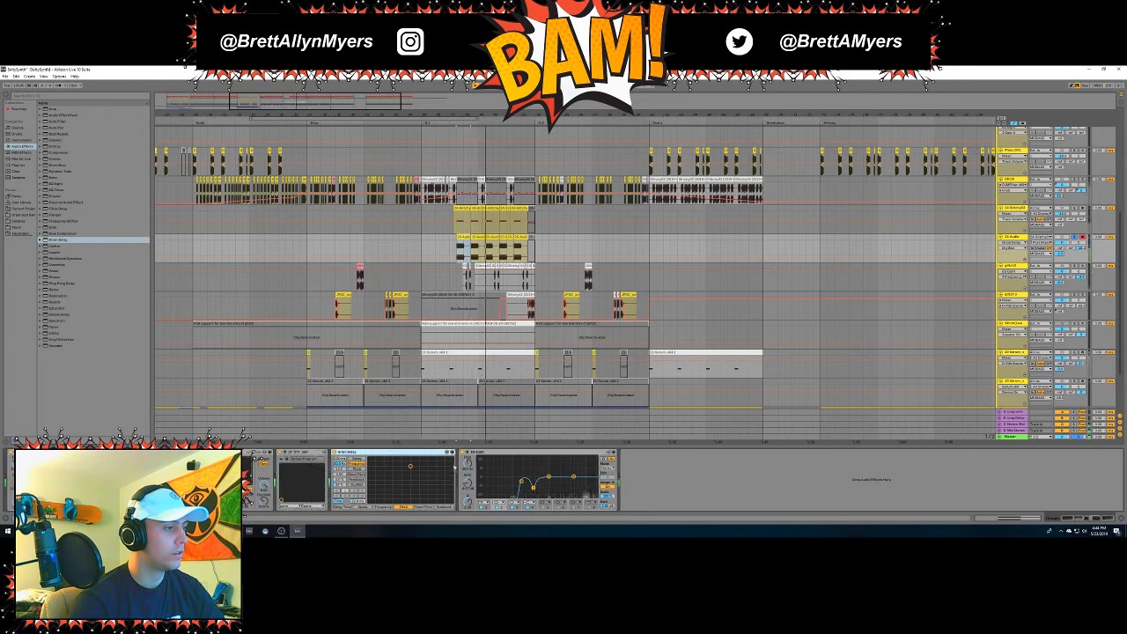
left_click_drag(406, 454, 284, 471)
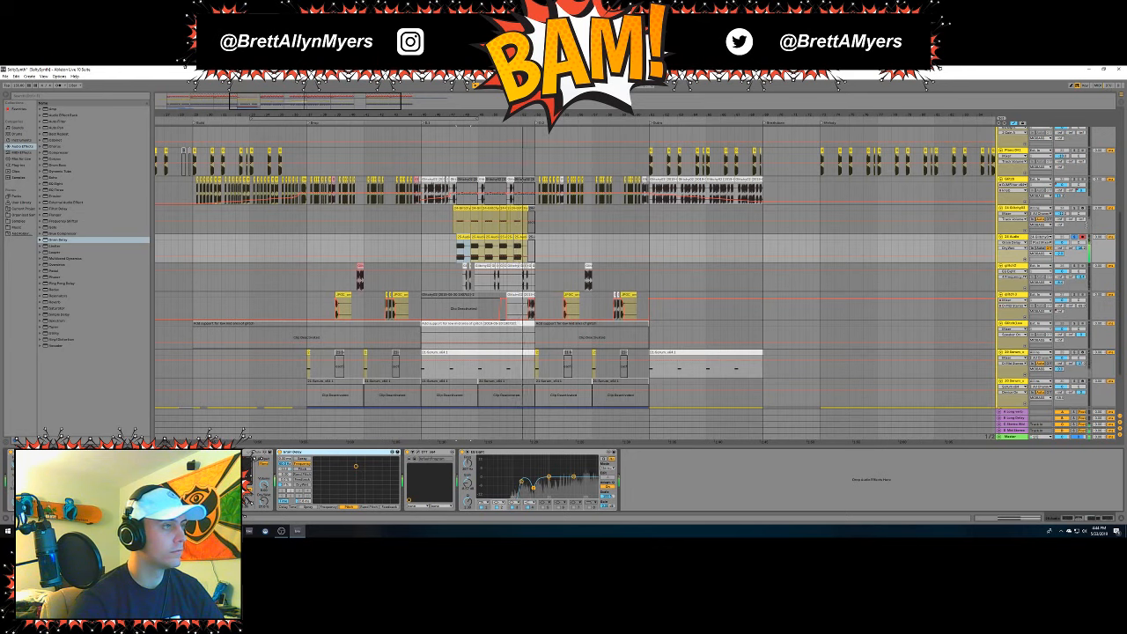
key("space")
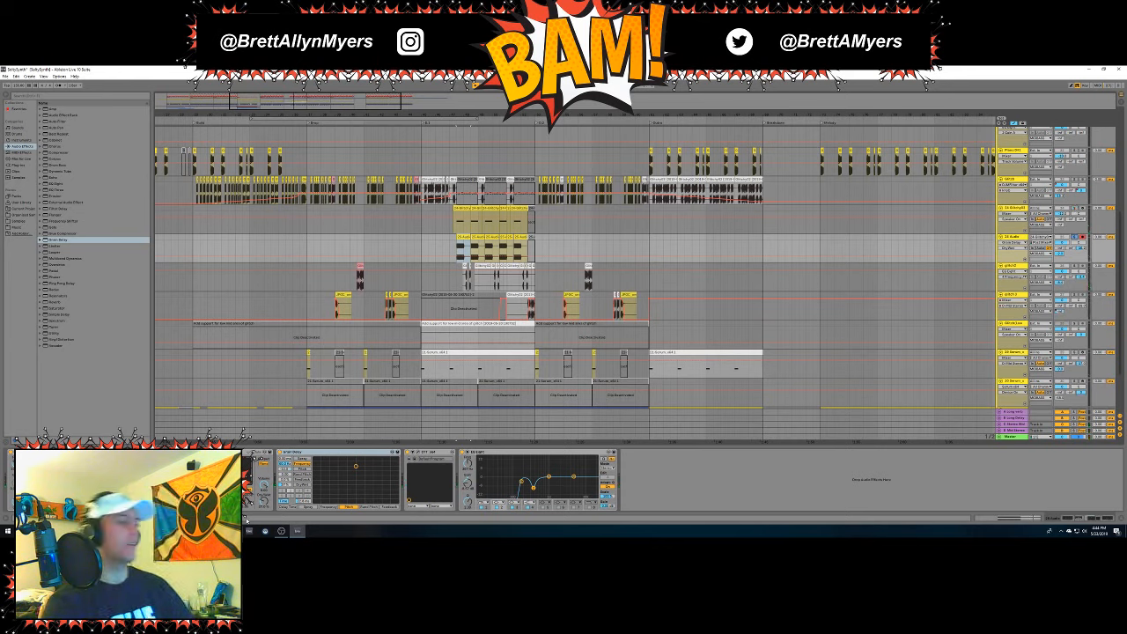
left_click(280, 453)
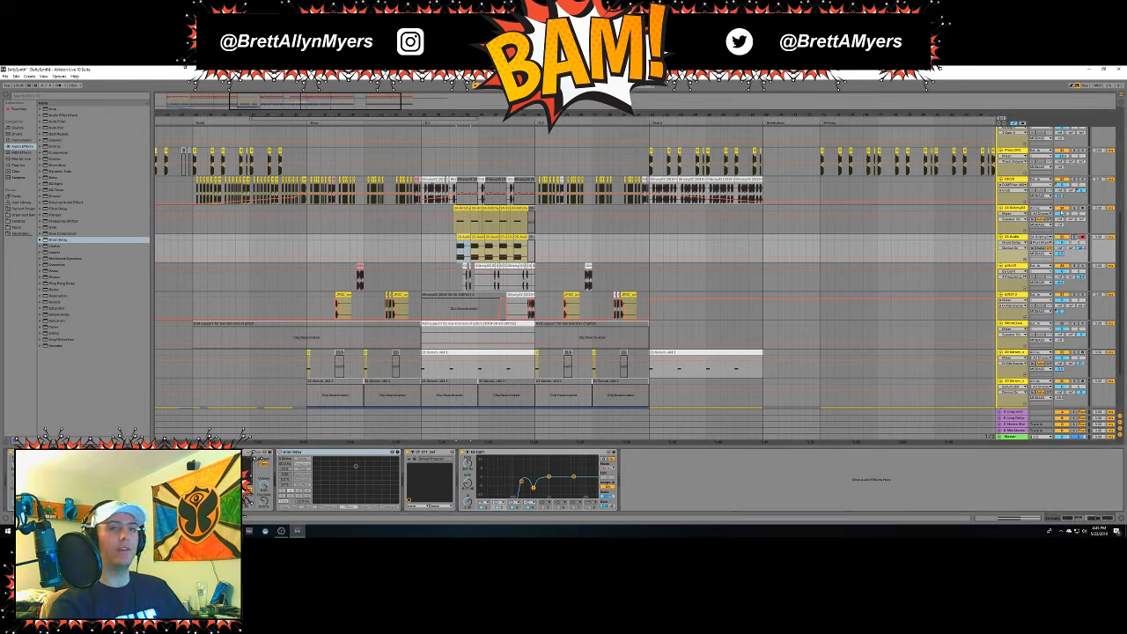
Listen to the track directly above the recorded audio, in the mix and soloed, while toggling the last effect in its chain.
left_click(451, 220)
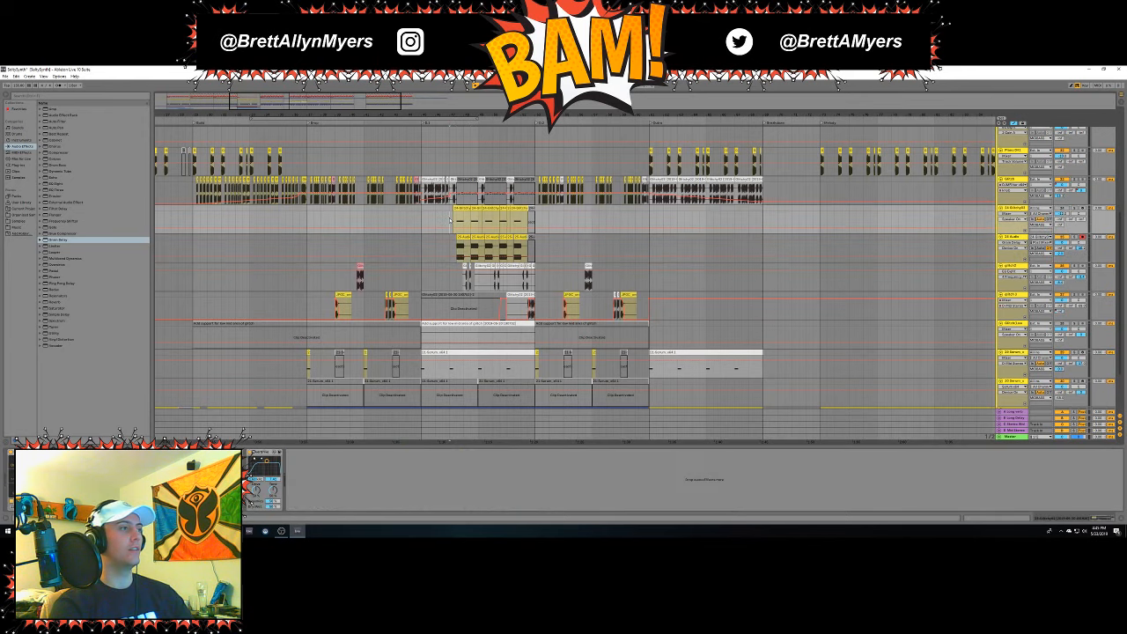
key("space")
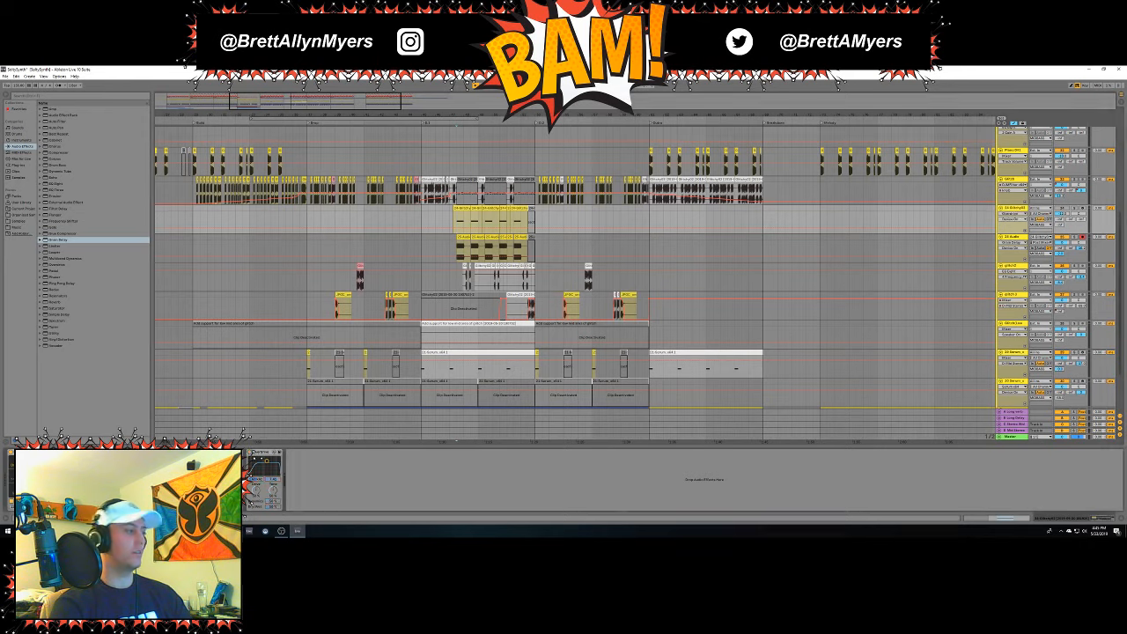
left_click(251, 452)
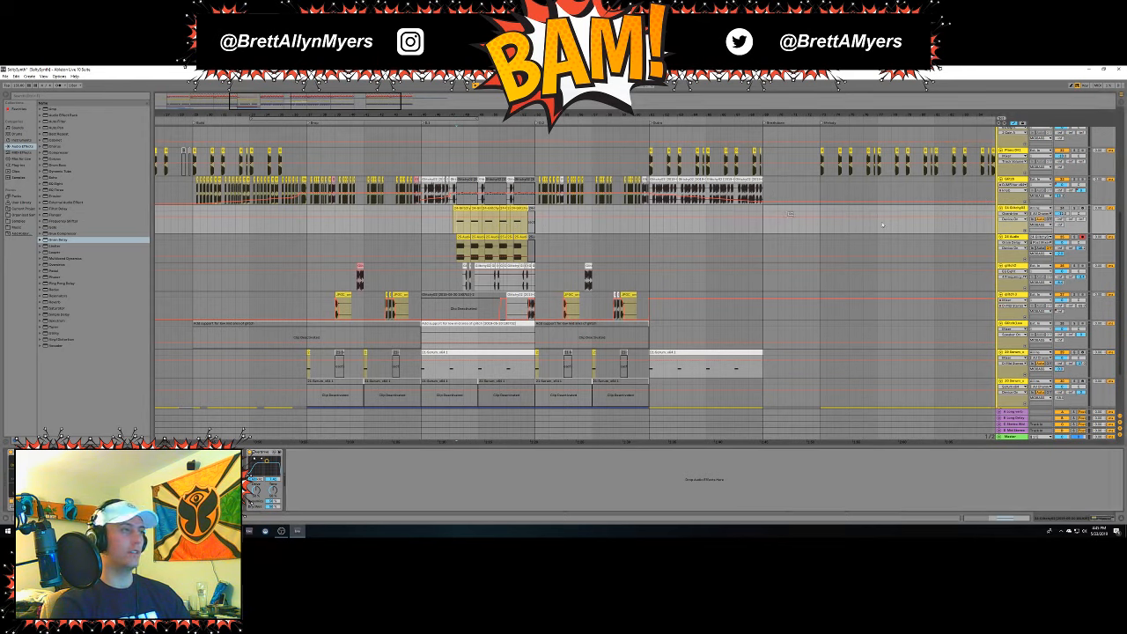
left_click(1067, 209)
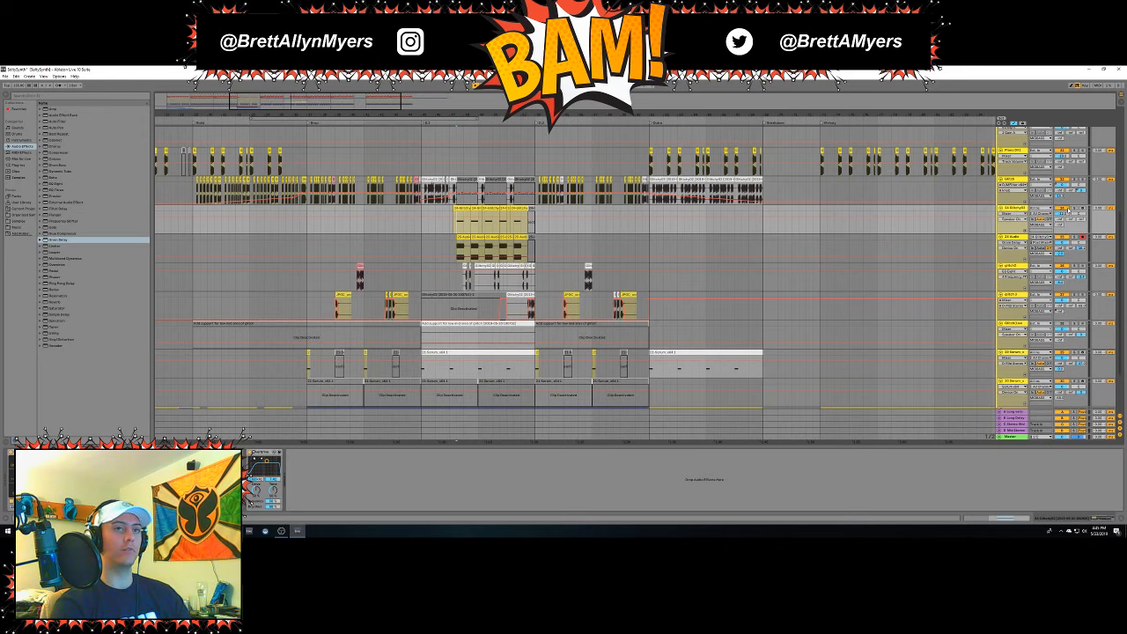
key("space")
key("space")
key("space")
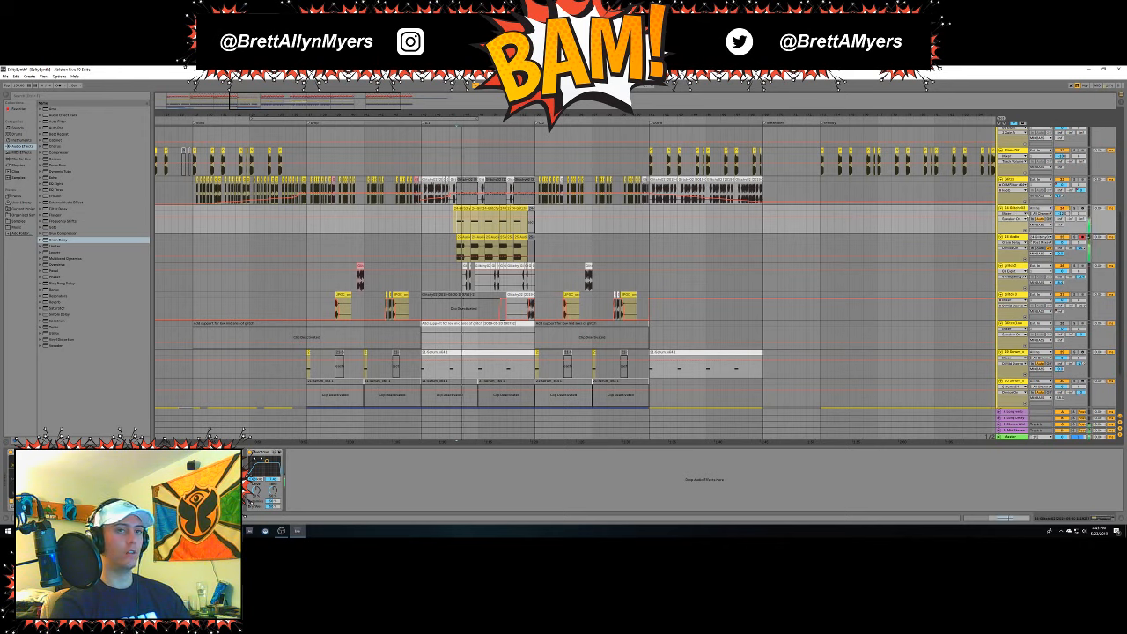
left_click(1076, 209)
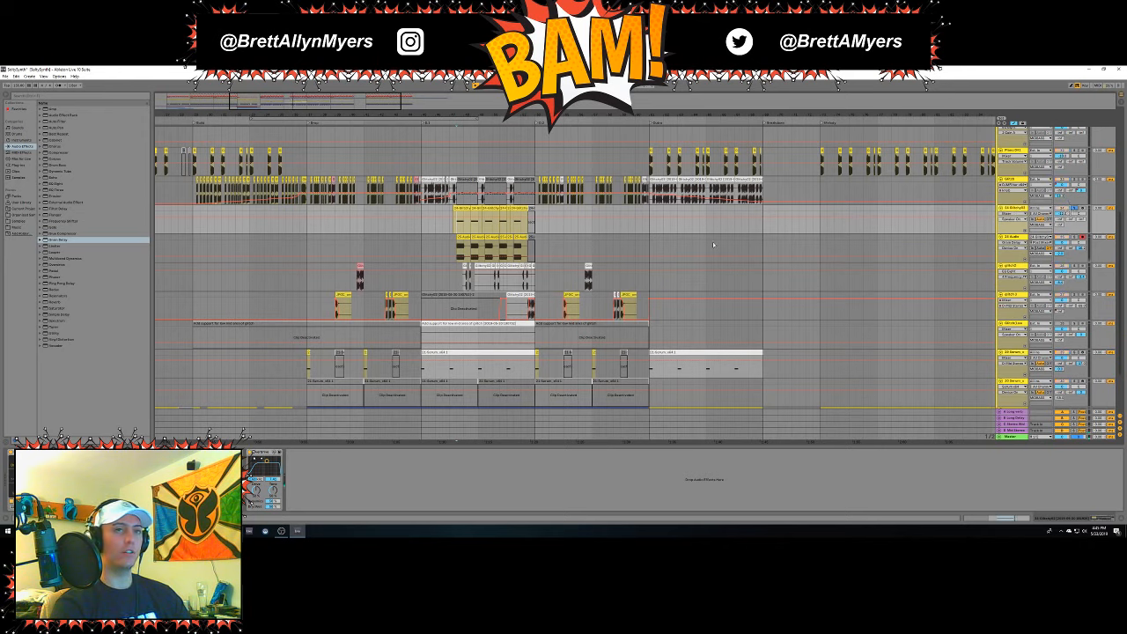
key("space")
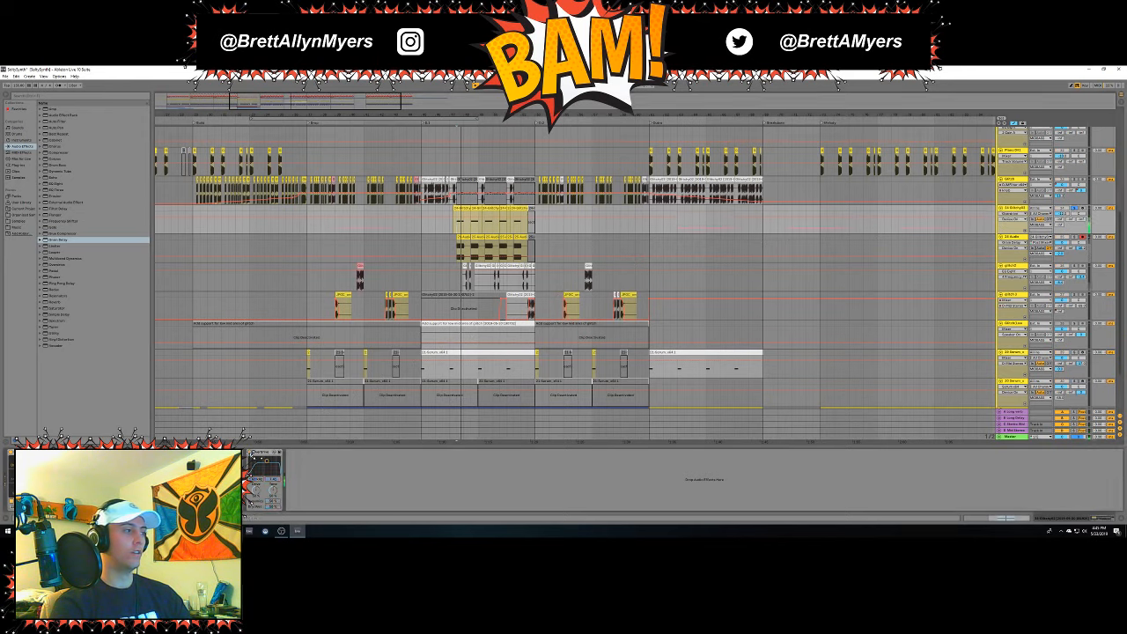
left_click(250, 453)
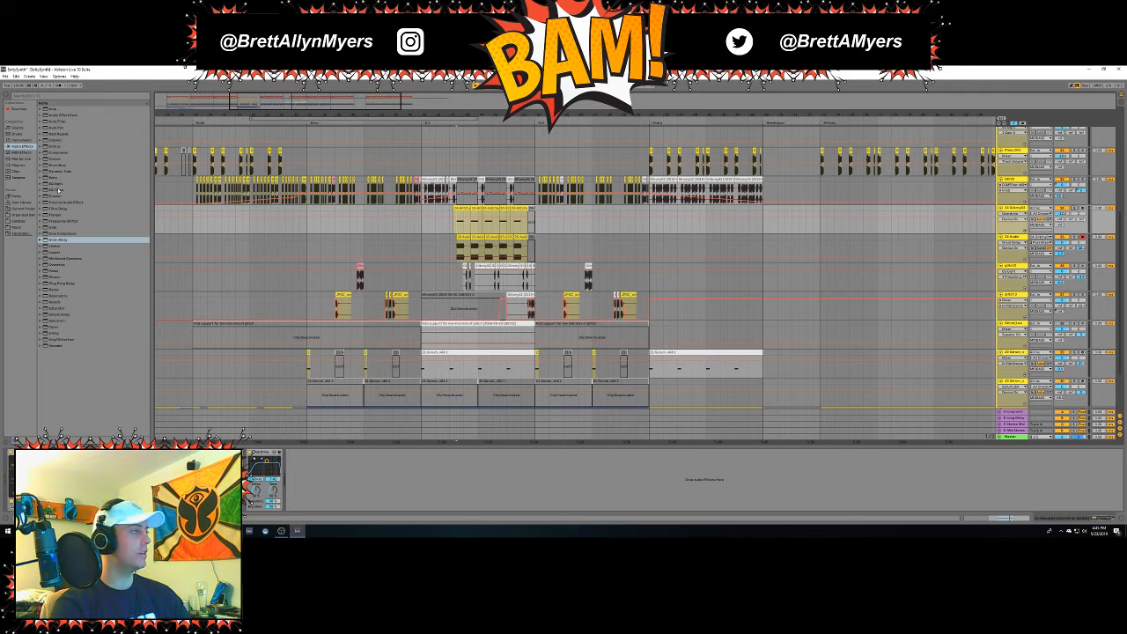
Copy the recorded audio's EQ Eight to the end of the chain on the track directly above, in place of a blank one.
double_click(60, 183)
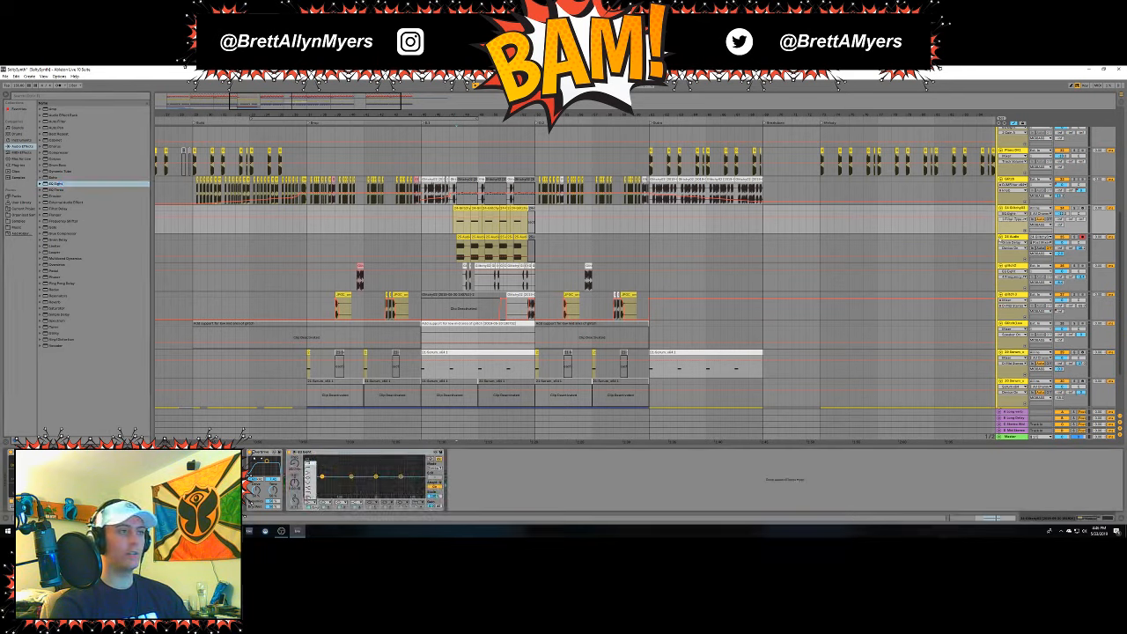
left_click(964, 259)
left_click(1012, 238)
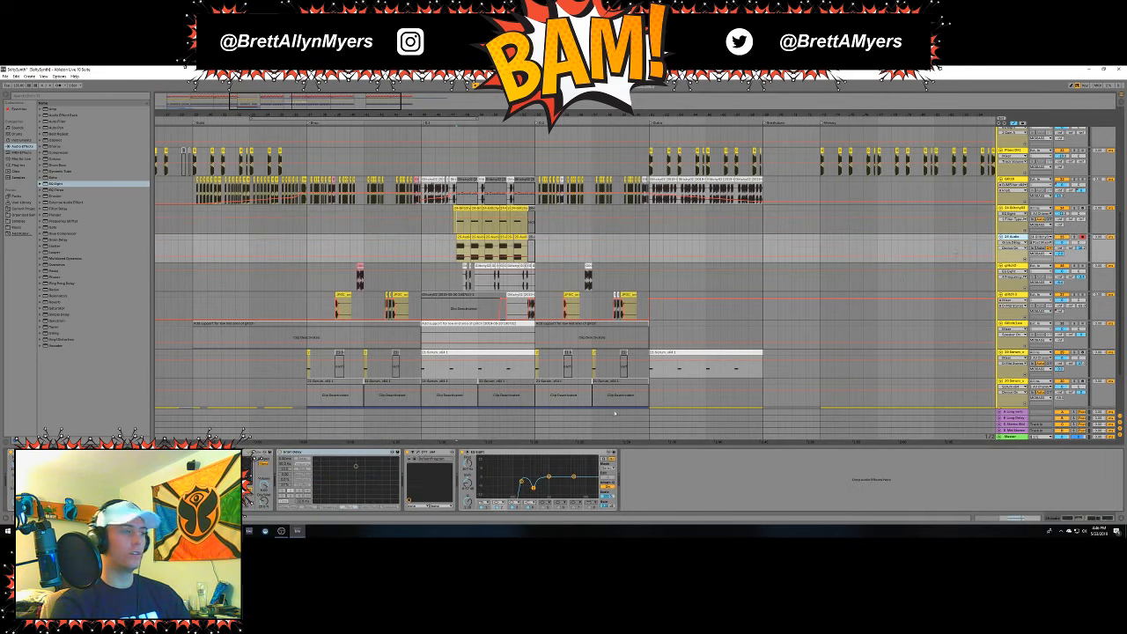
left_click(491, 456)
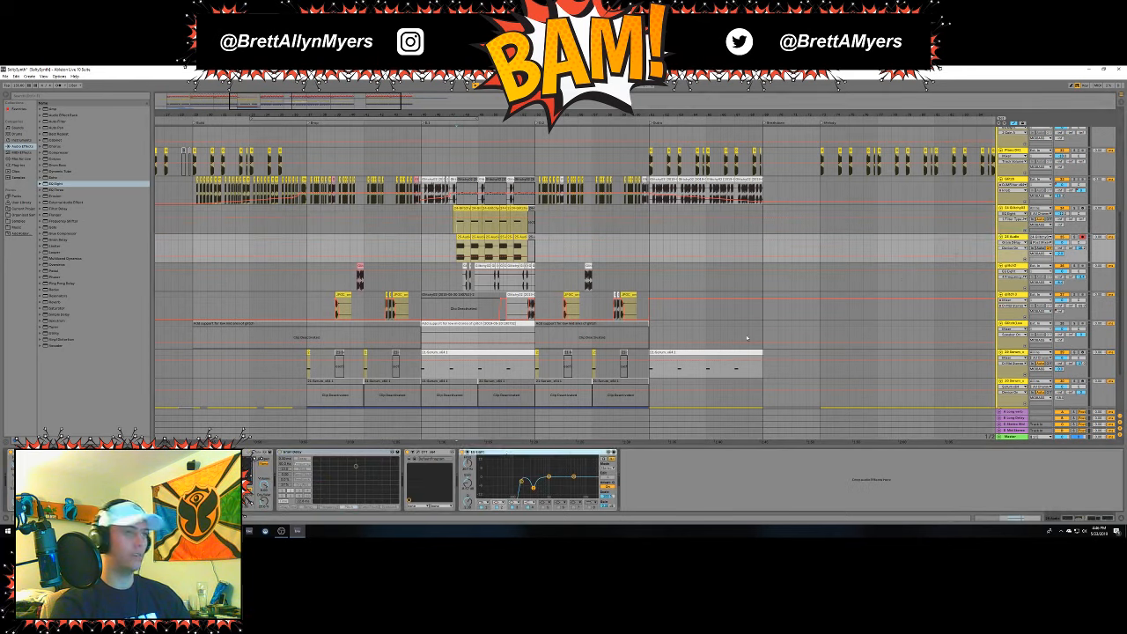
left_click(1019, 209)
left_click(519, 476)
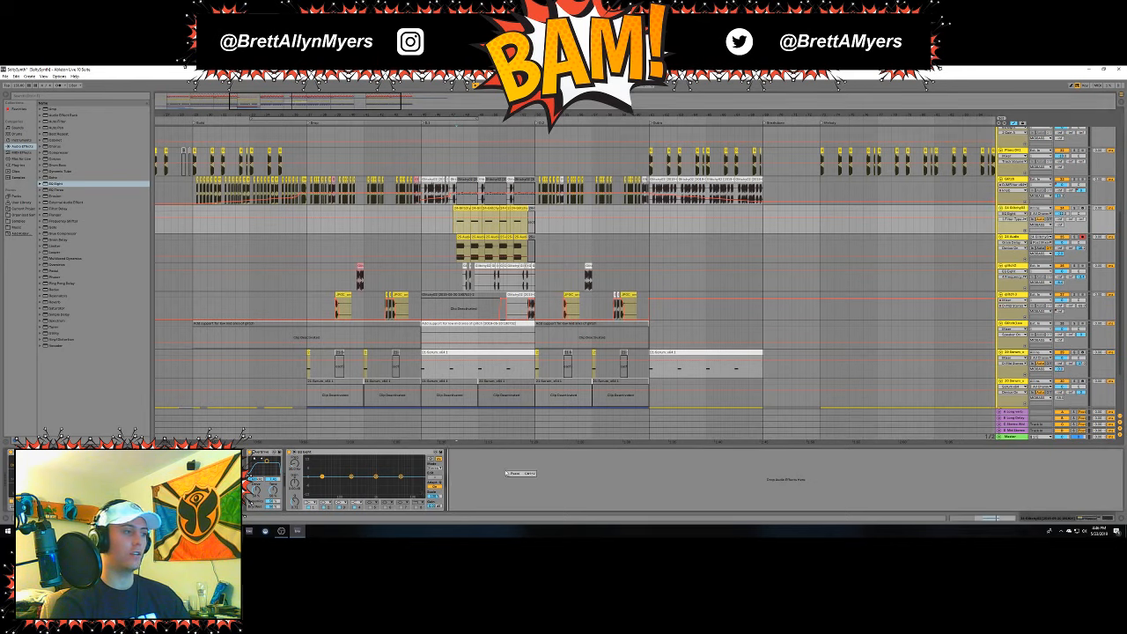
key("ctrl+v")
left_click(380, 465)
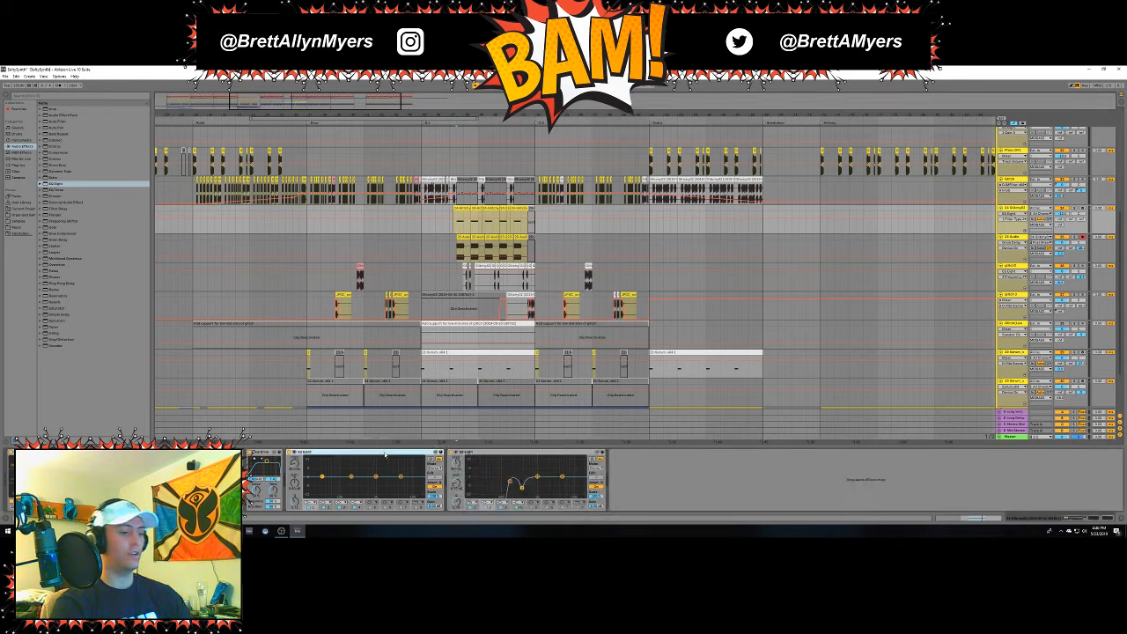
key("Delete")
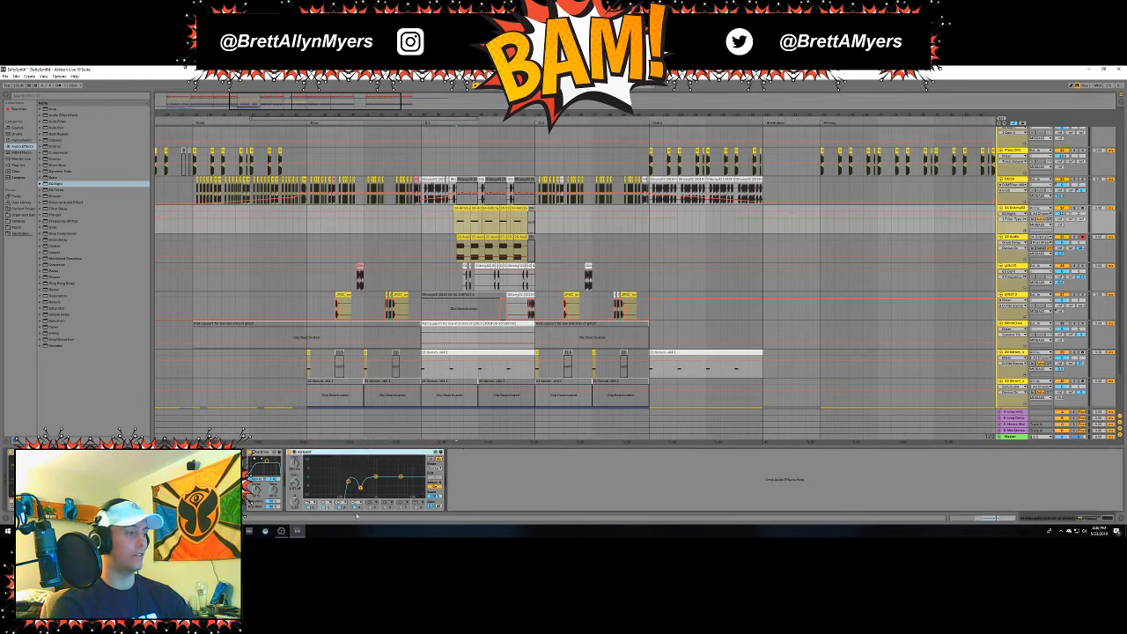
Add a high cut with the copied EQ Eight's fourth band, and adjust its third band while listening.
left_click(359, 503)
left_click(356, 493)
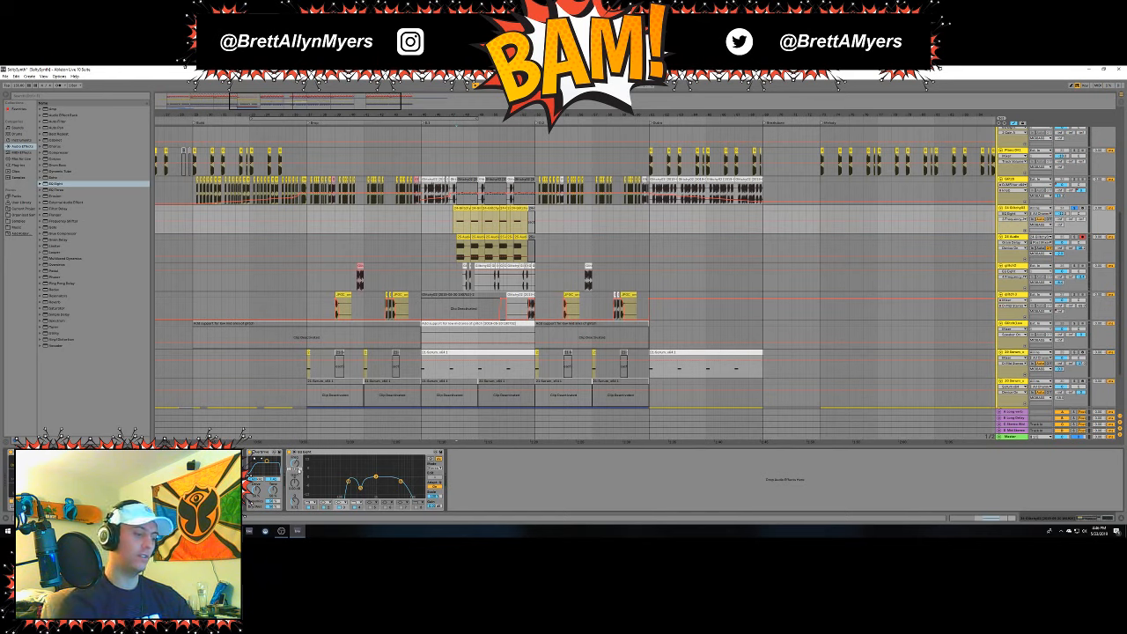
left_click_drag(298, 470, 296, 491)
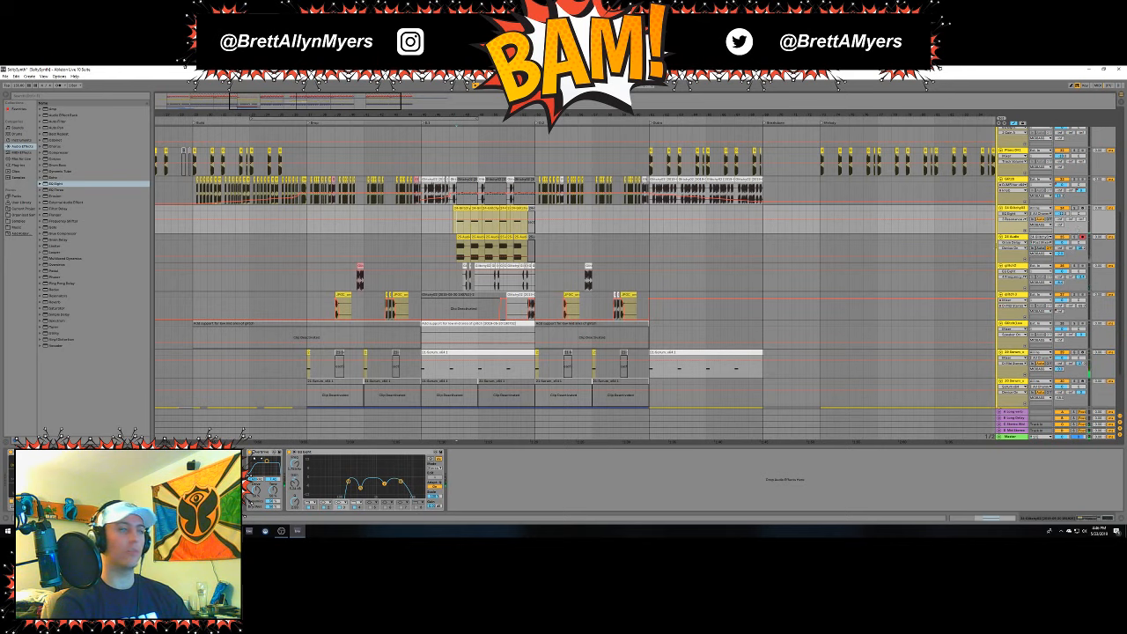
Switch the recorded audio's Grain Delay back on, try its settings with the track soloed, and listen to the section in the full mix.
left_click(1077, 238)
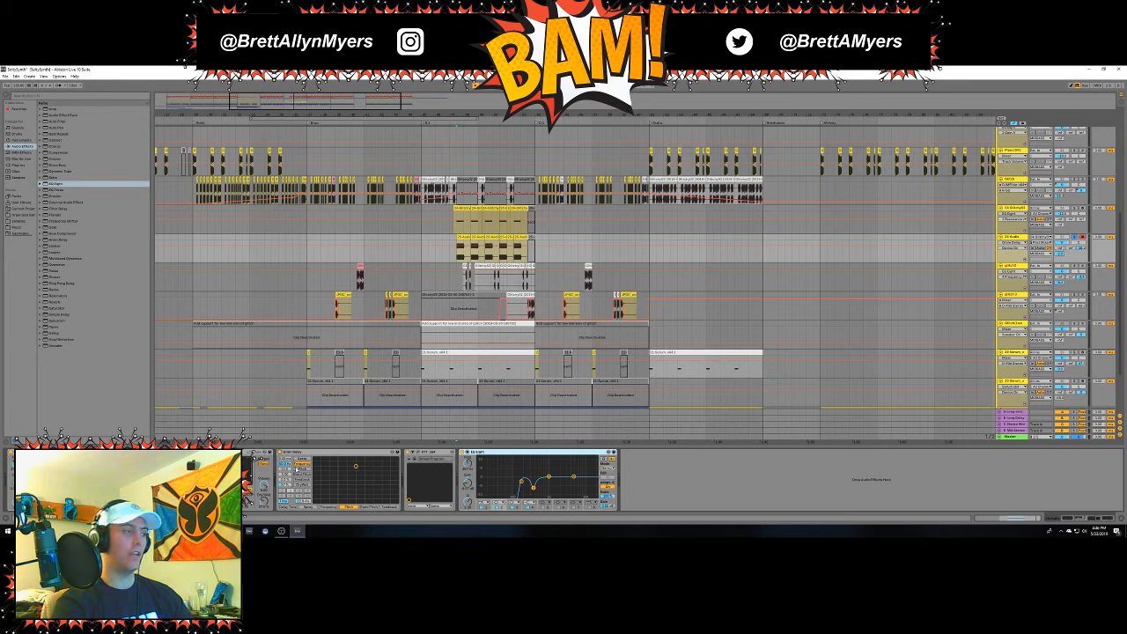
left_click_drag(356, 466, 376, 466)
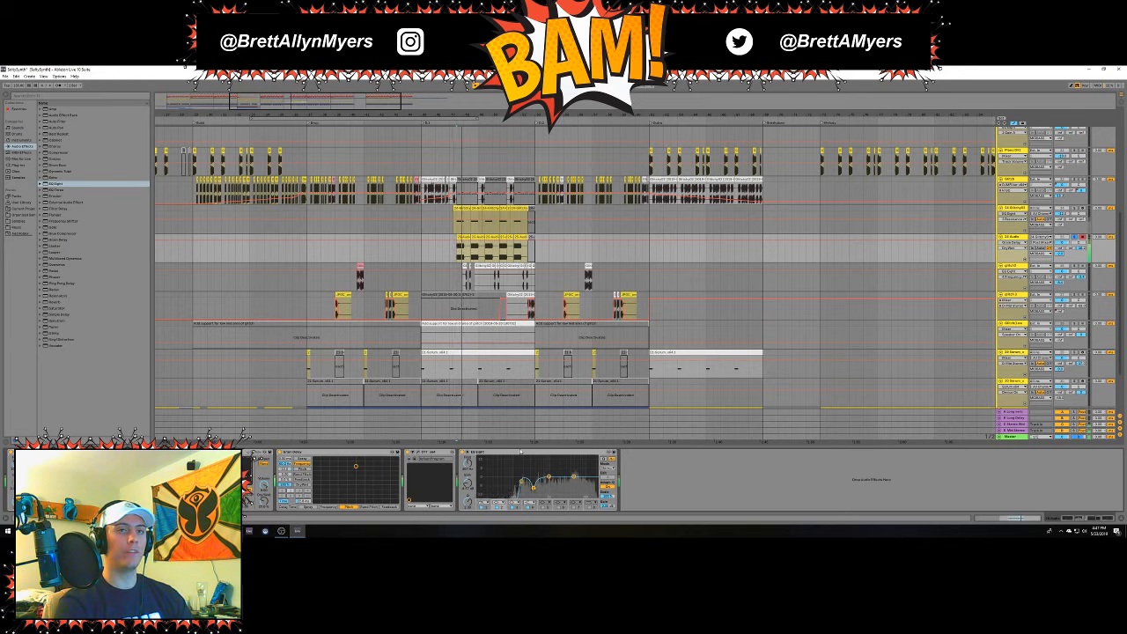
key("space")
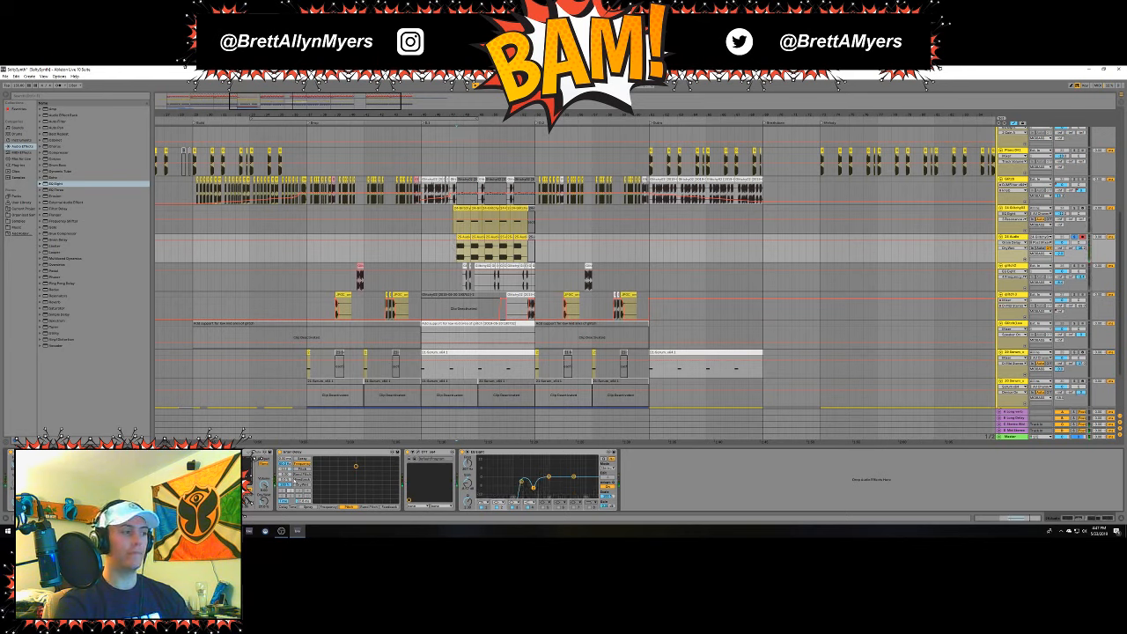
key("space")
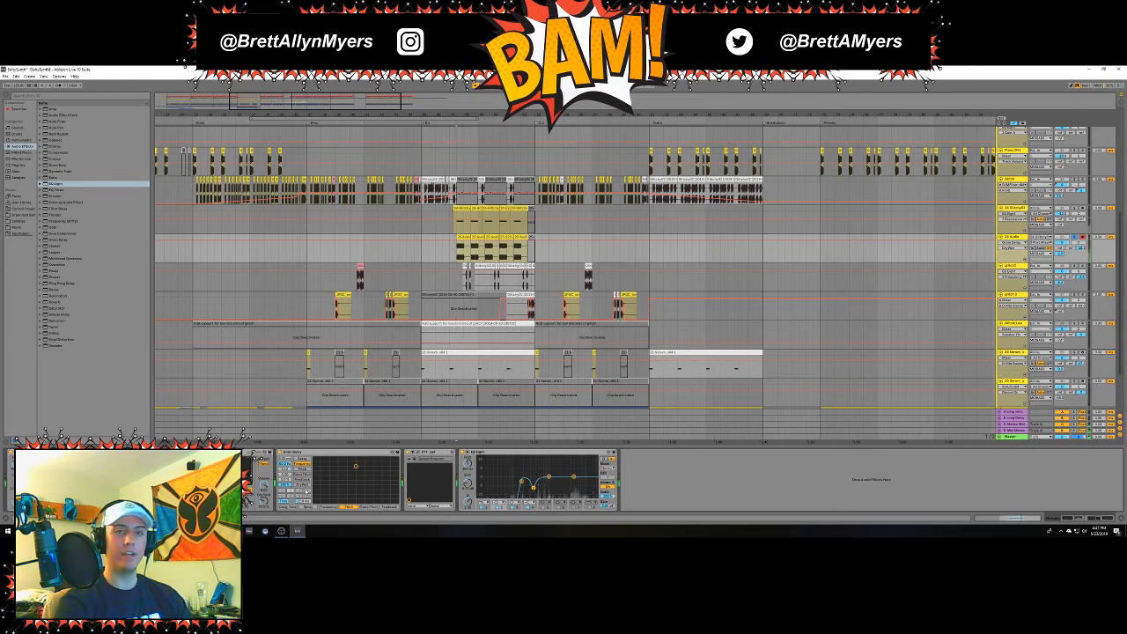
key("space")
key("space")
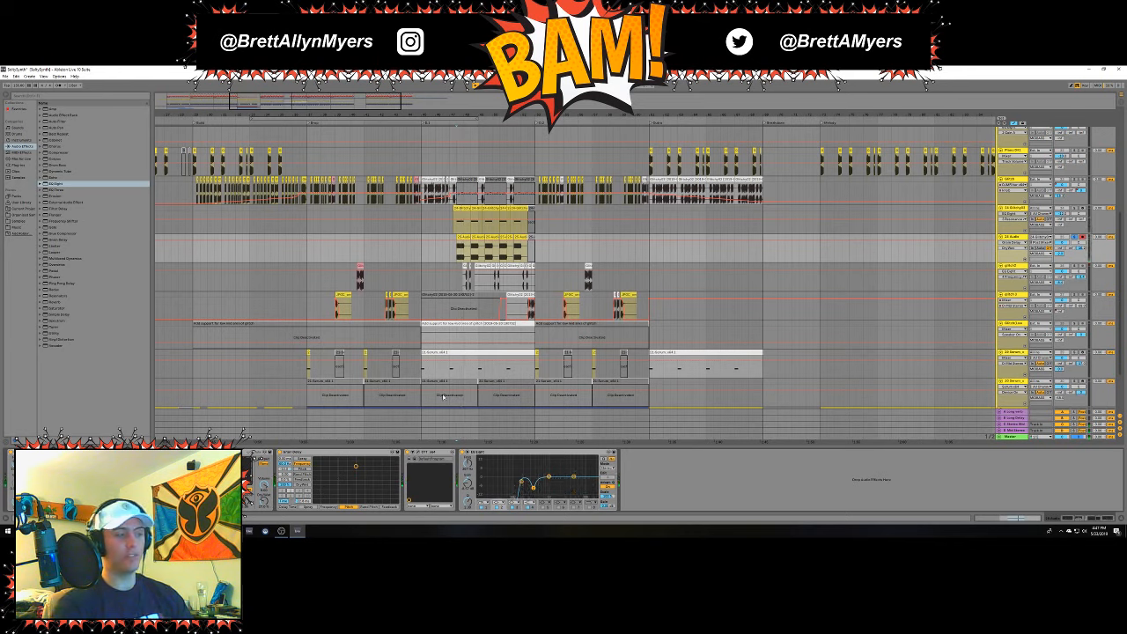
key("space")
key("space")
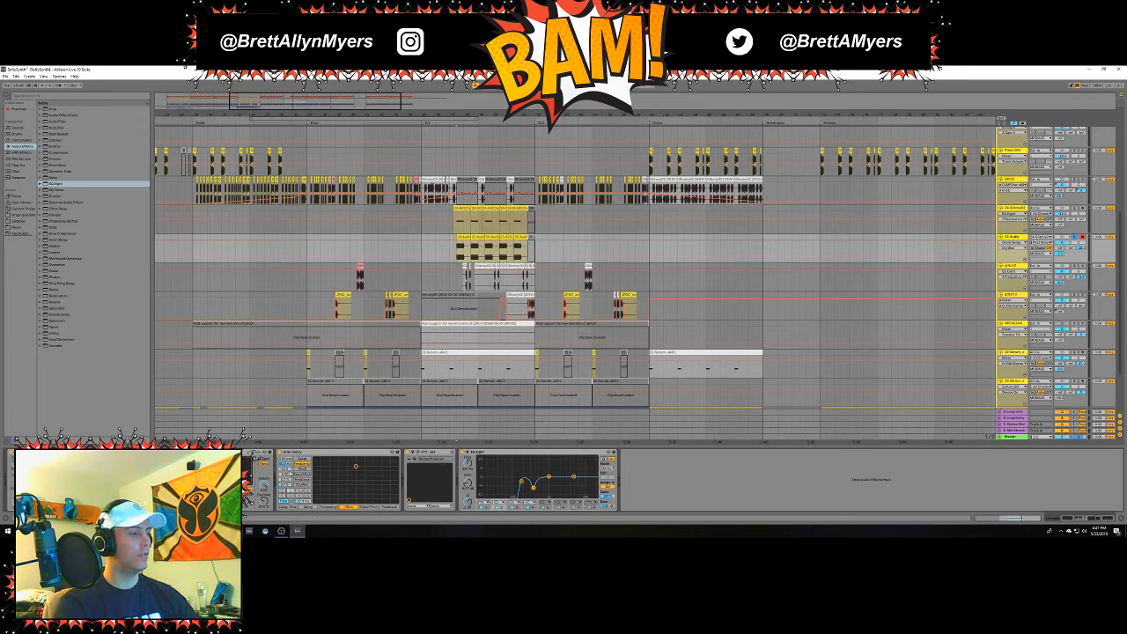
key("space")
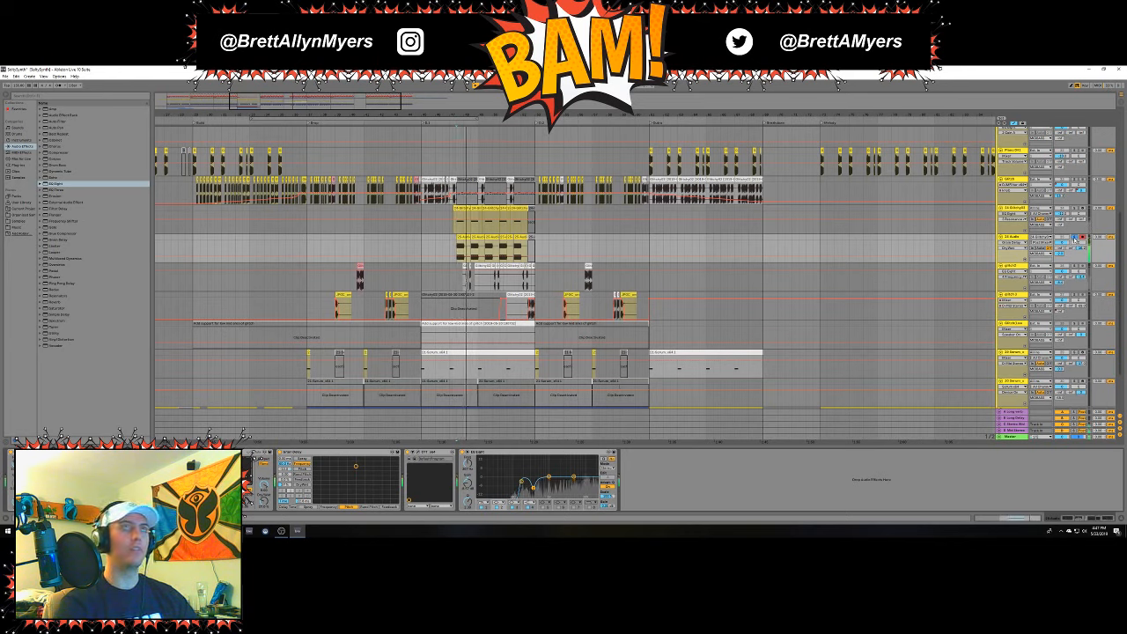
key("space")
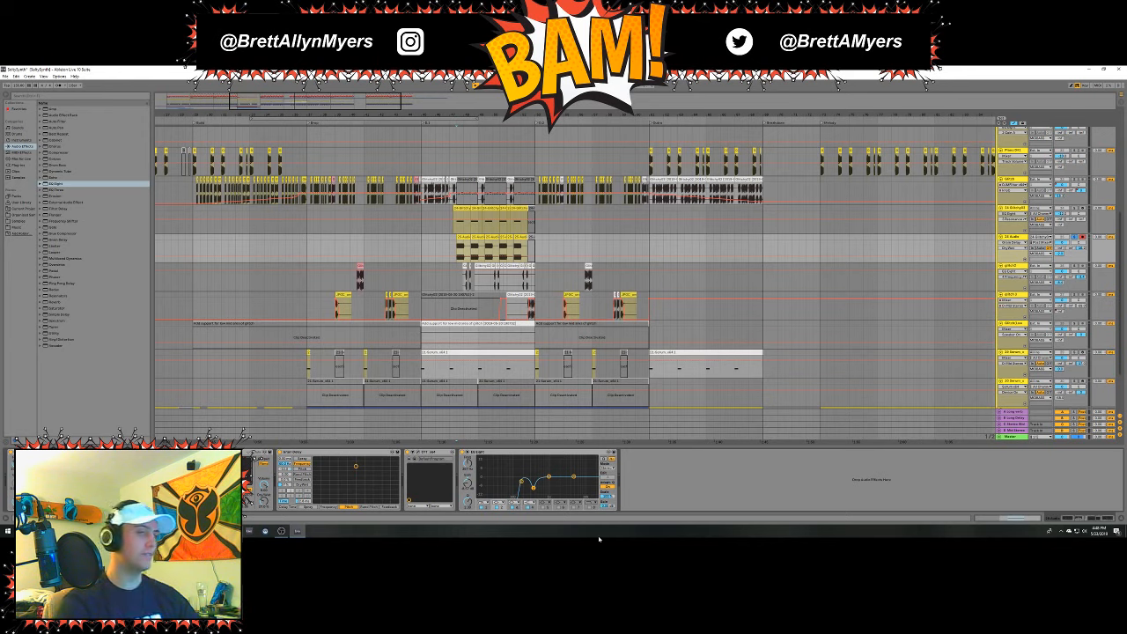
left_click(450, 244)
key("space")
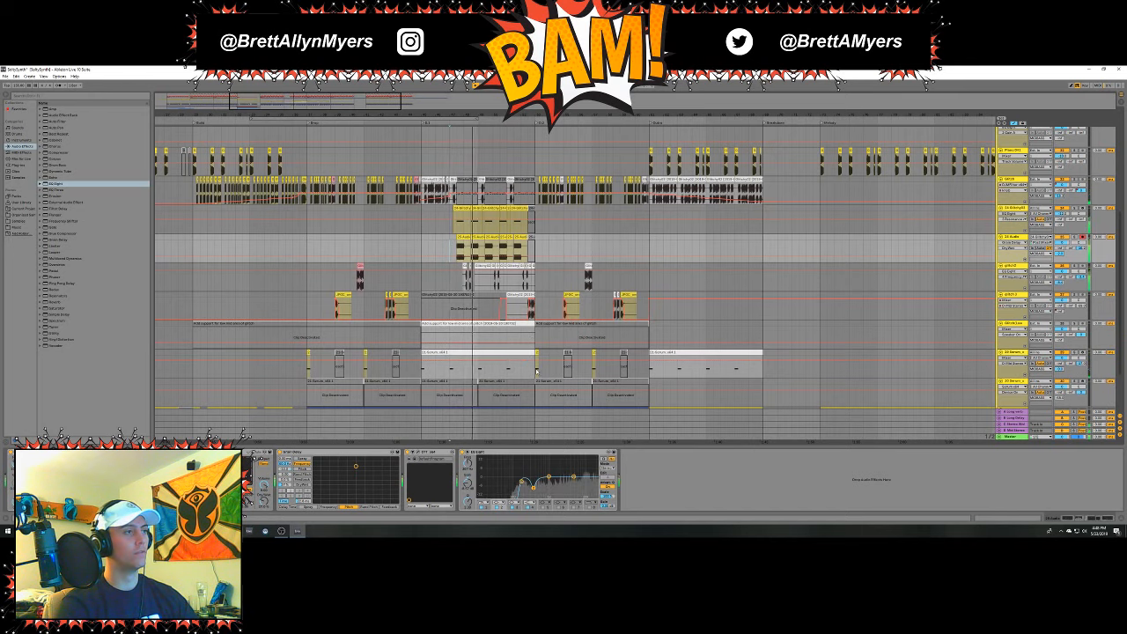
Solo the upper sub bass track, open its clip at the start of the second drop section, and listen to its notes.
scroll(535, 361, "down", 2)
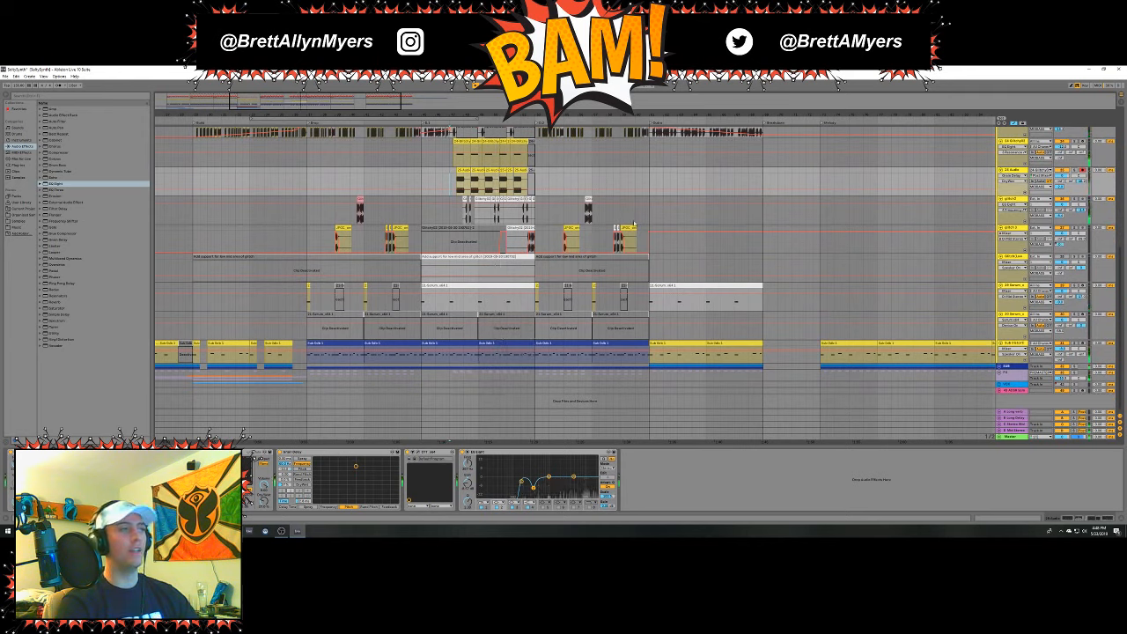
left_click(468, 348)
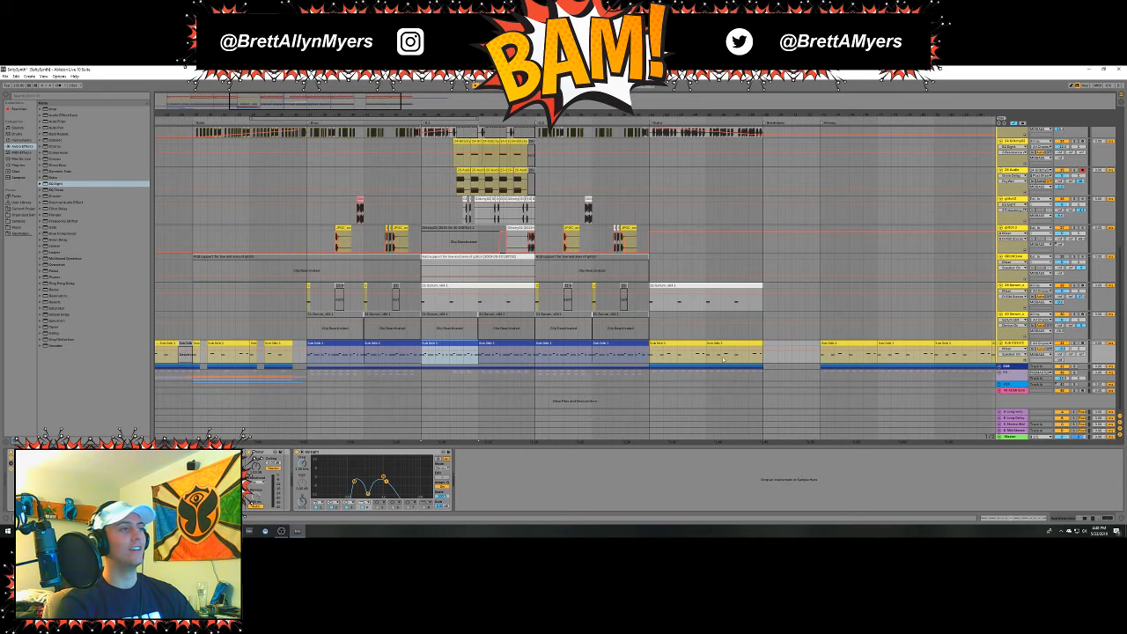
scroll(921, 378, "up", 2)
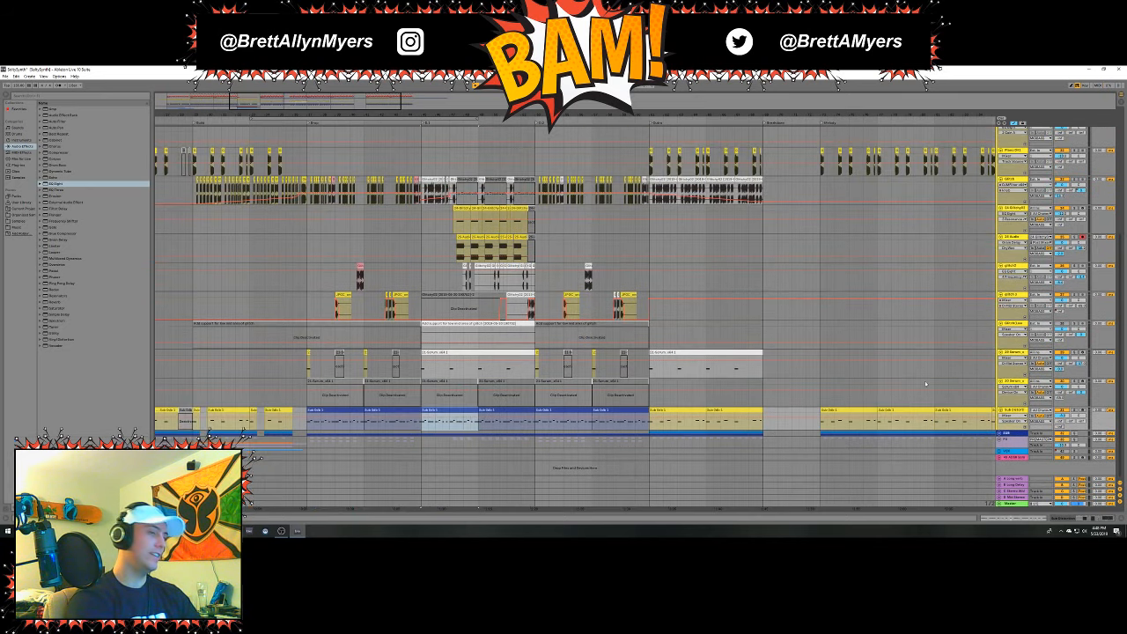
scroll(501, 387, "down", 2)
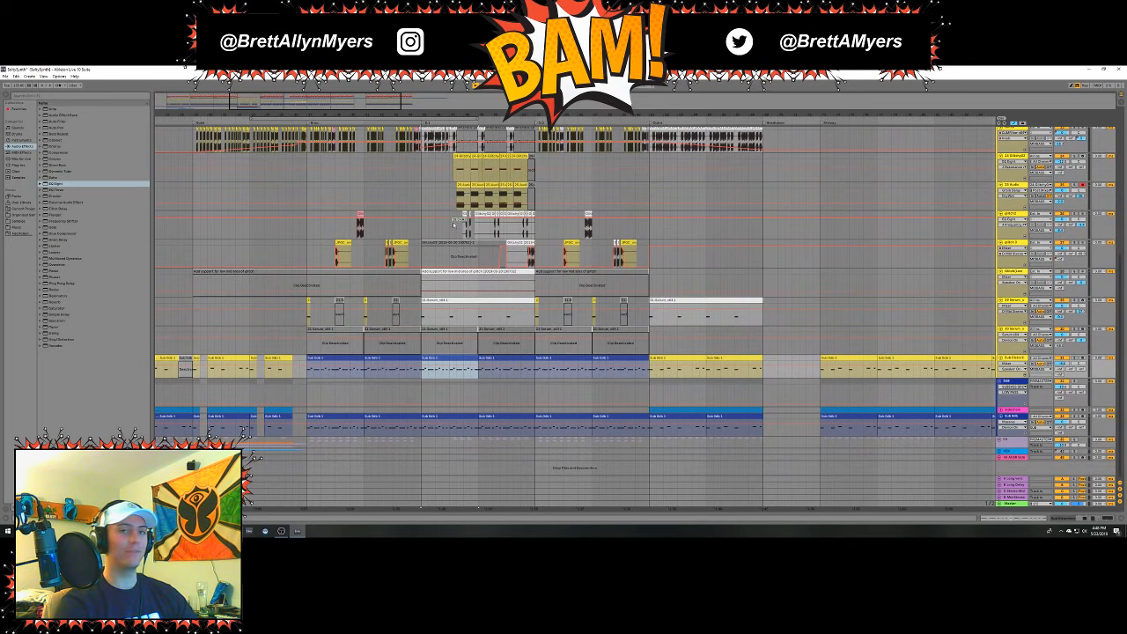
left_click_drag(473, 115, 470, 179)
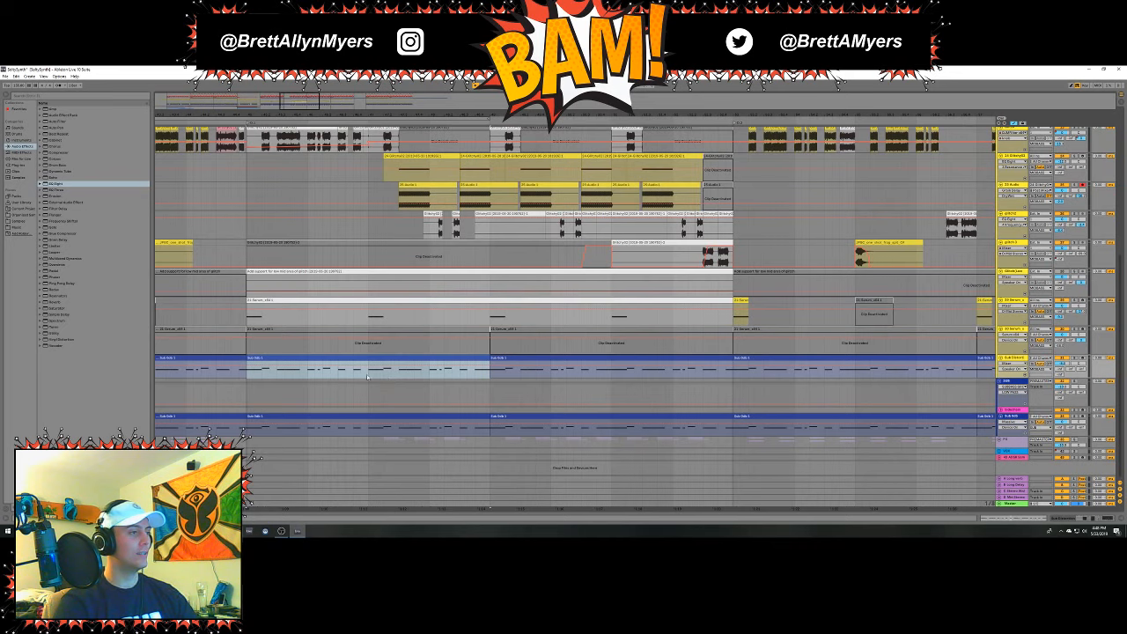
left_click(367, 376)
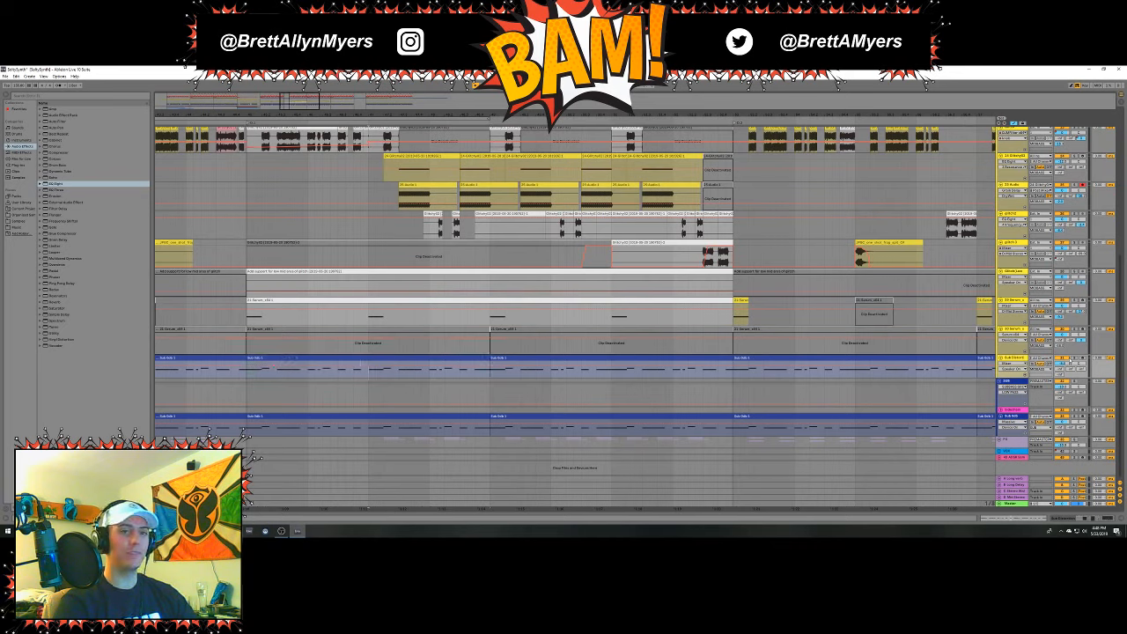
left_click(1074, 358)
key("space")
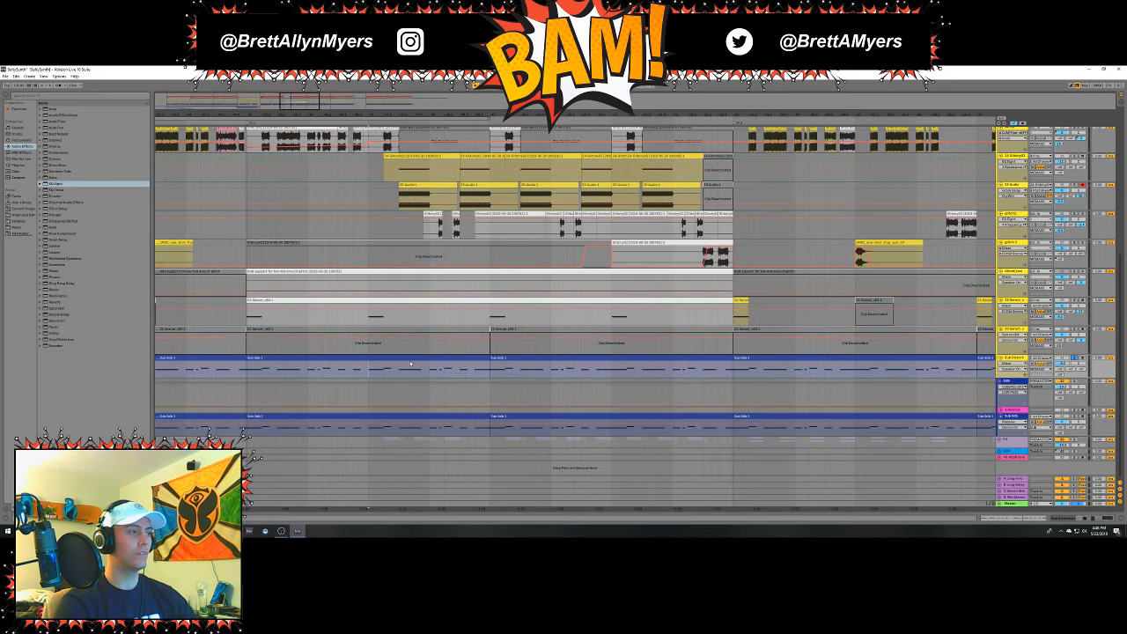
double_click(409, 360)
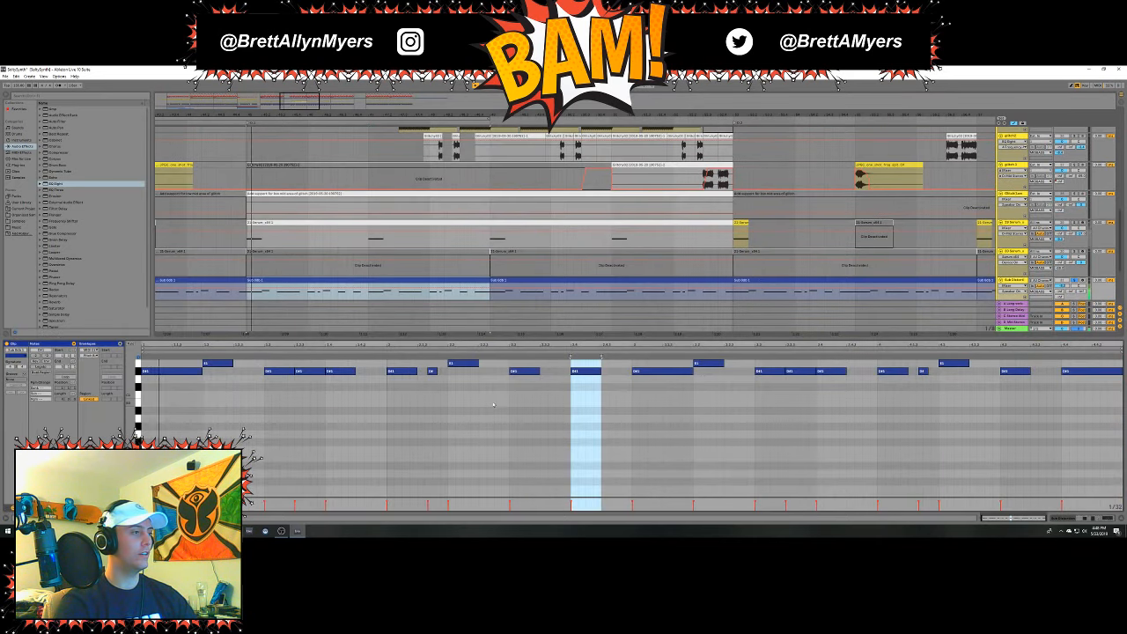
left_click(370, 298)
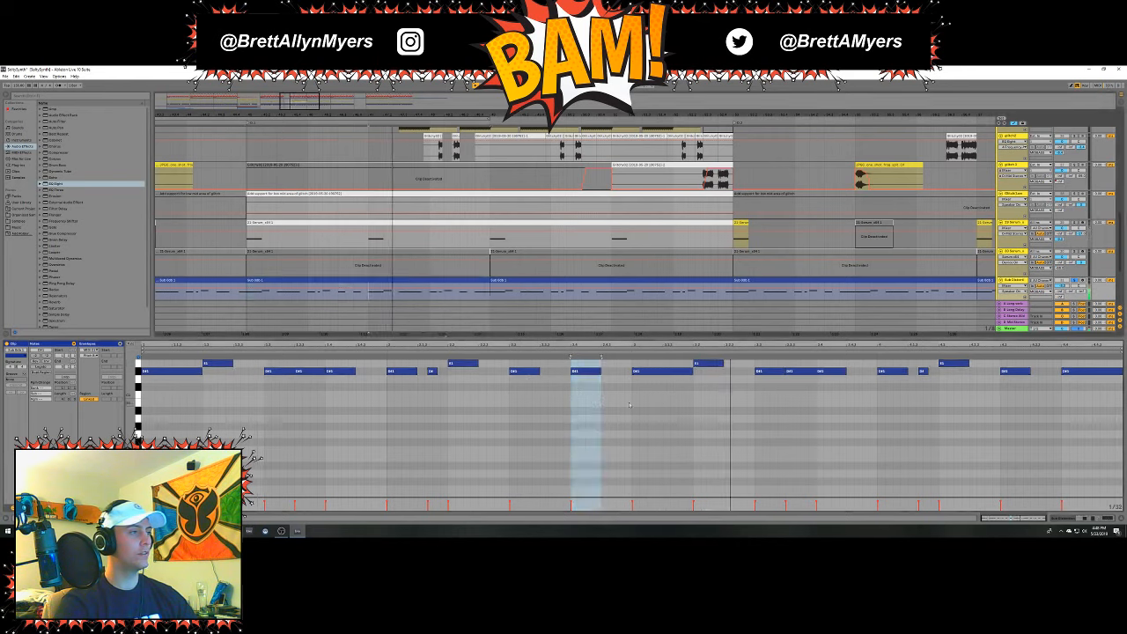
Check the note in the first clip directly above the recorded audio, and return to the sub bass clip.
scroll(790, 438, "up", 2)
scroll(790, 438, "up", 2)
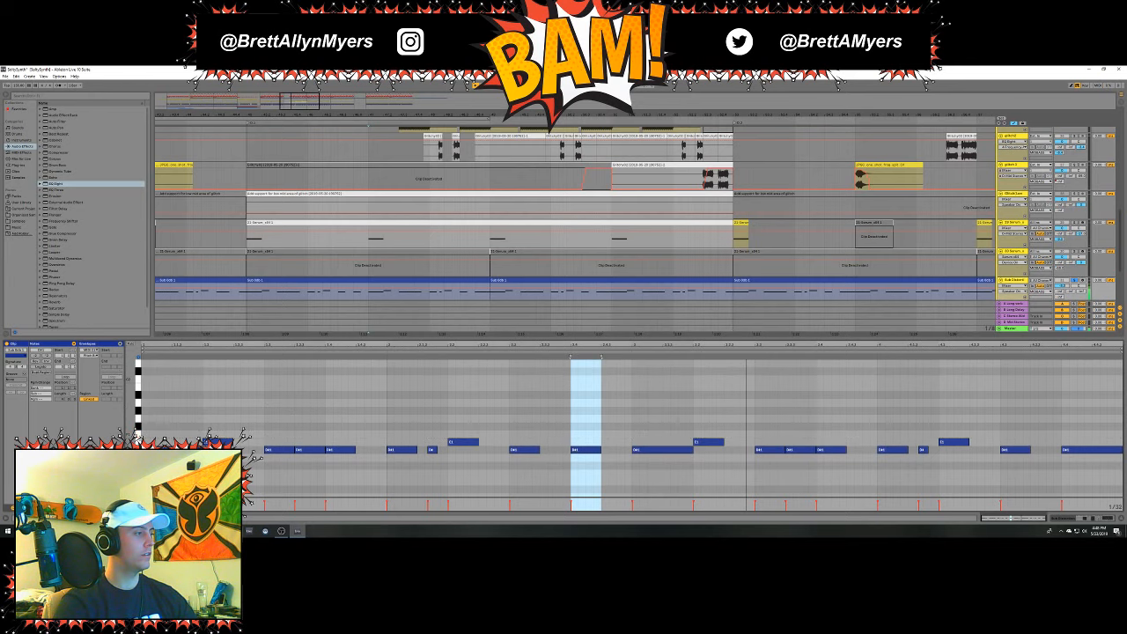
scroll(529, 221, "up", 5)
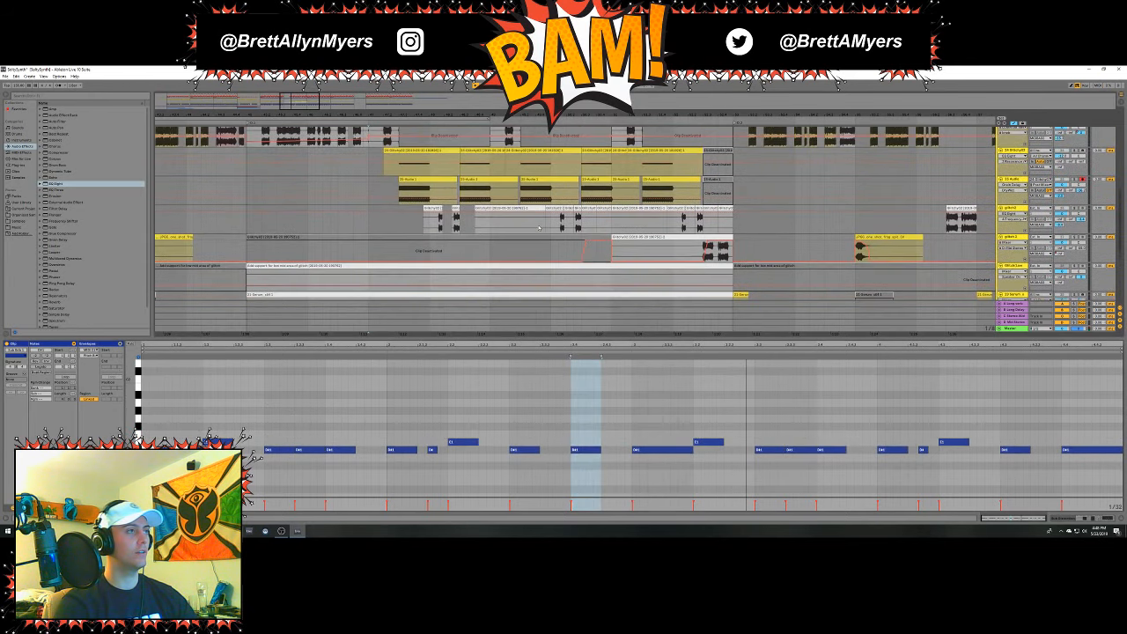
left_click(437, 162)
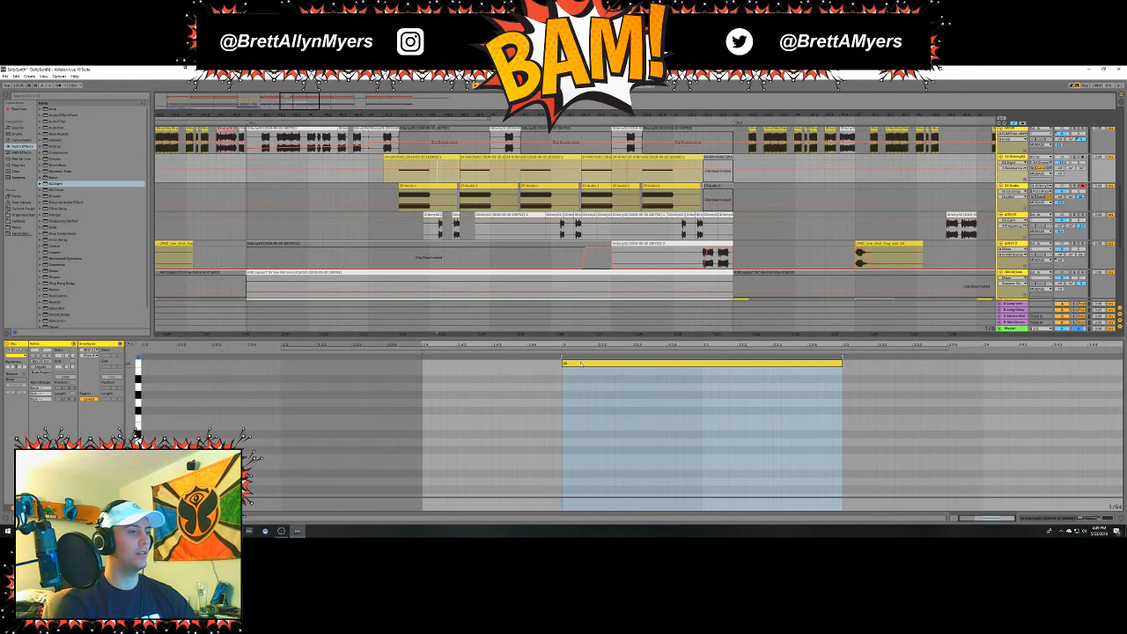
scroll(548, 246, "down", 7)
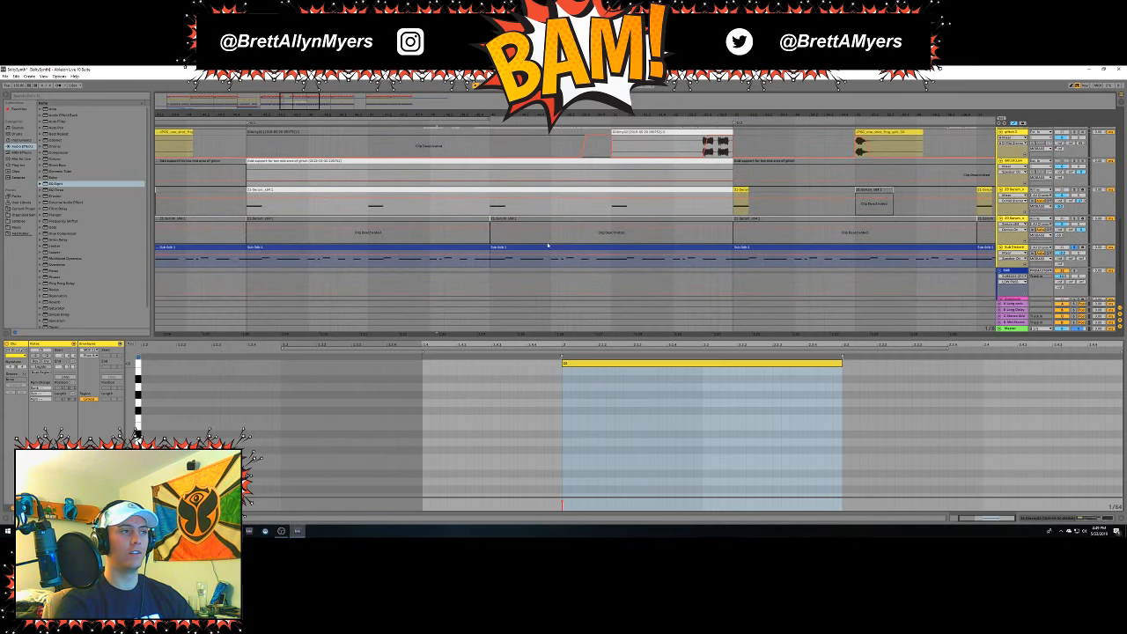
left_click(380, 251)
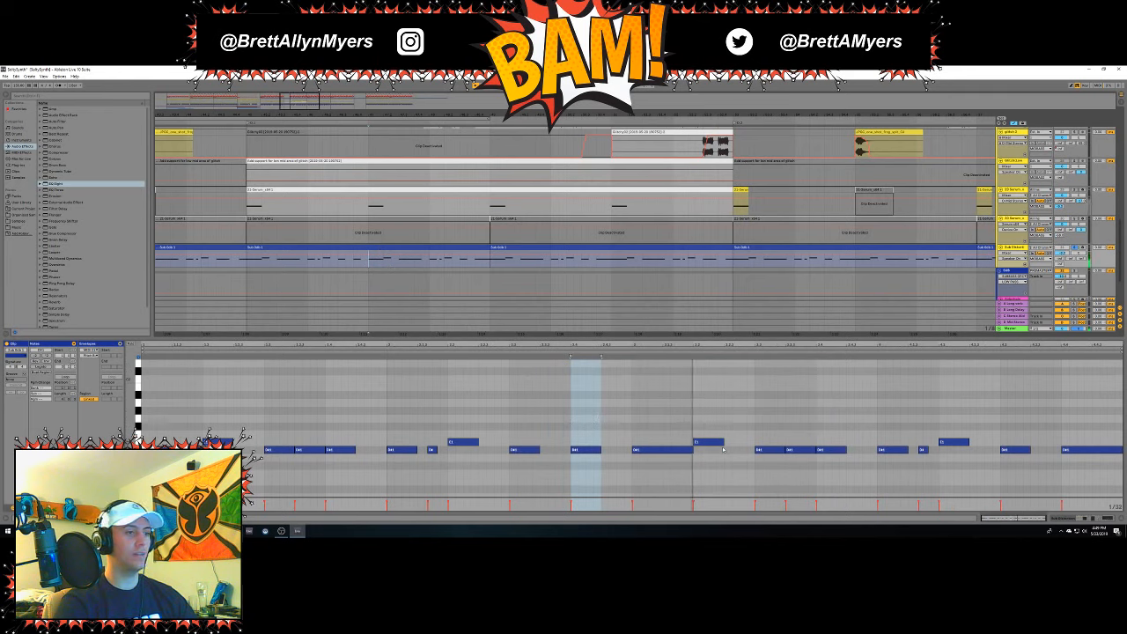
Replace the three short sub notes under the first recorded audio clip with one long note reaching the next note, pitched above the other notes.
left_click_drag(765, 455, 855, 430)
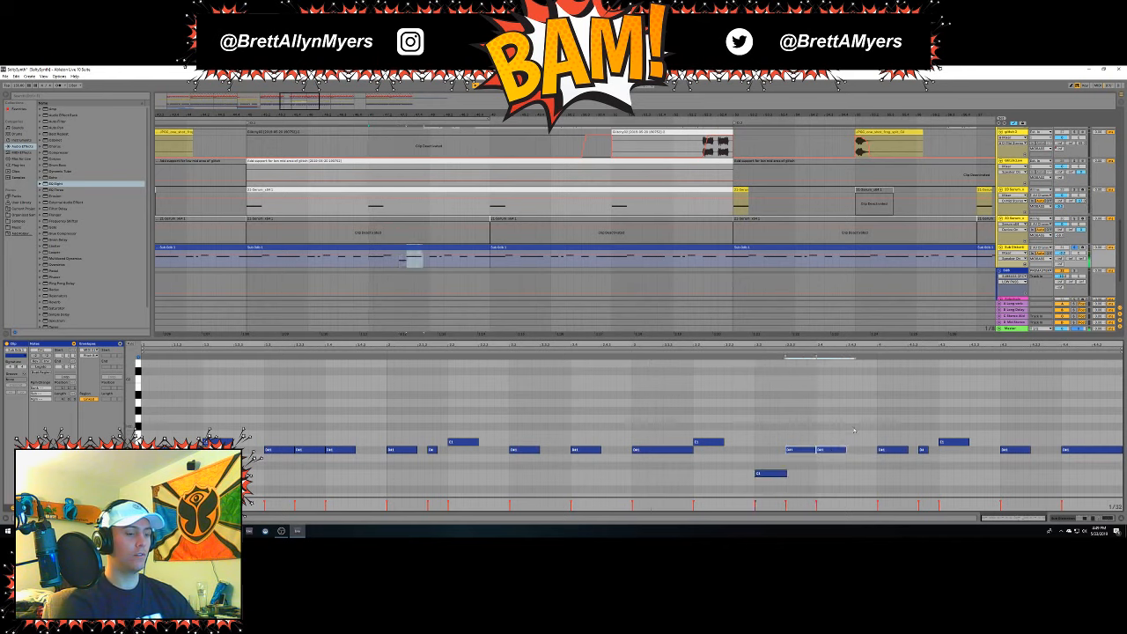
key("Delete")
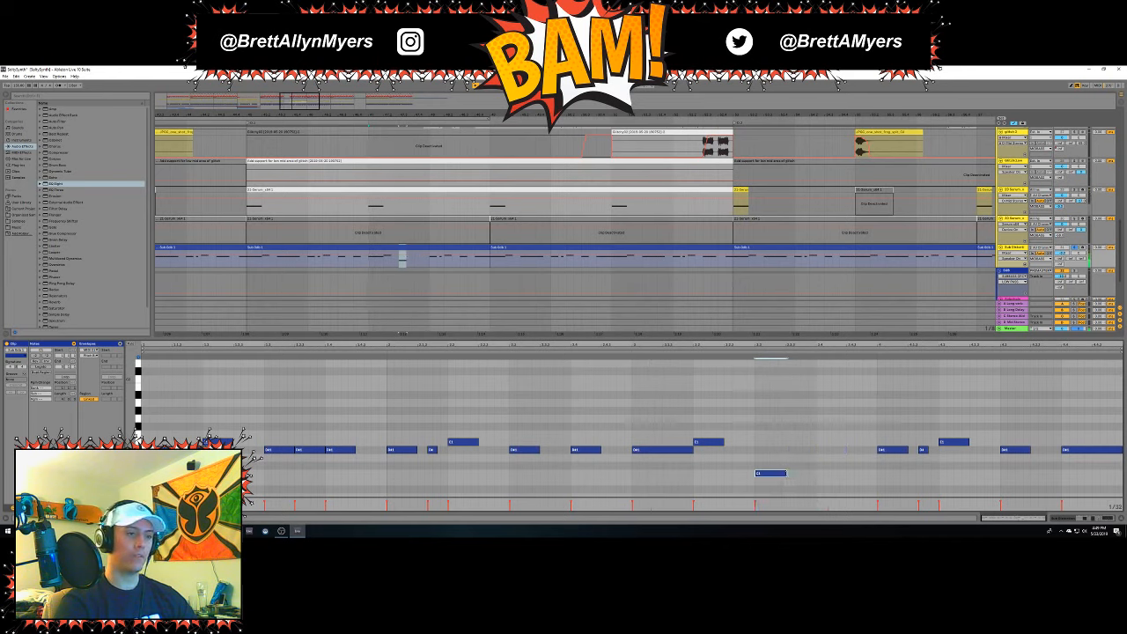
left_click_drag(788, 473, 877, 474)
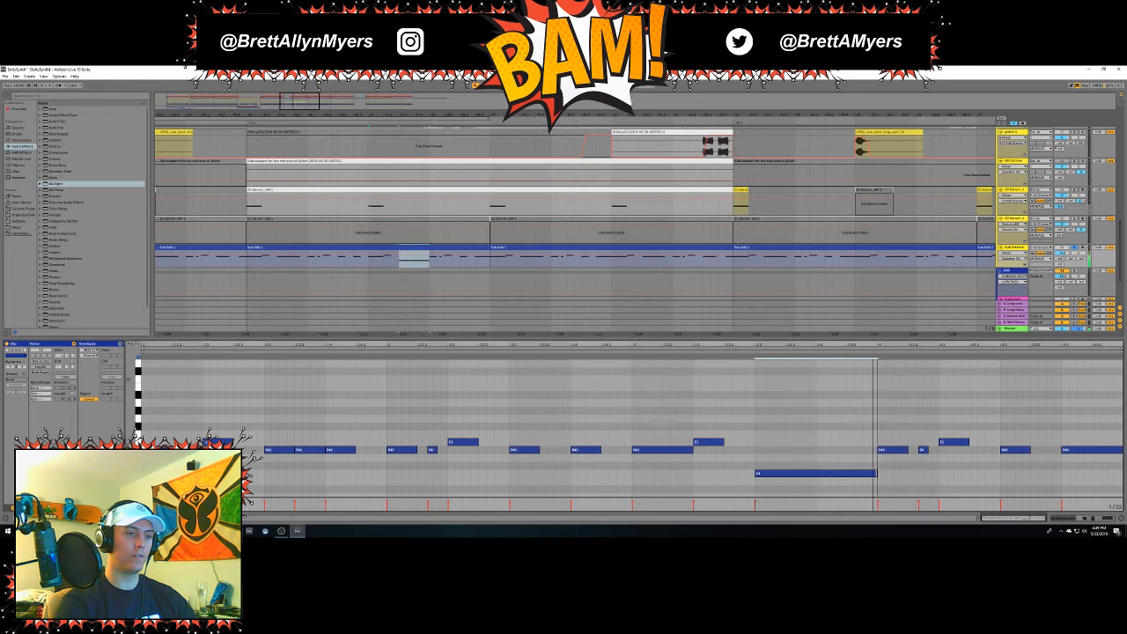
left_click_drag(769, 476, 770, 400)
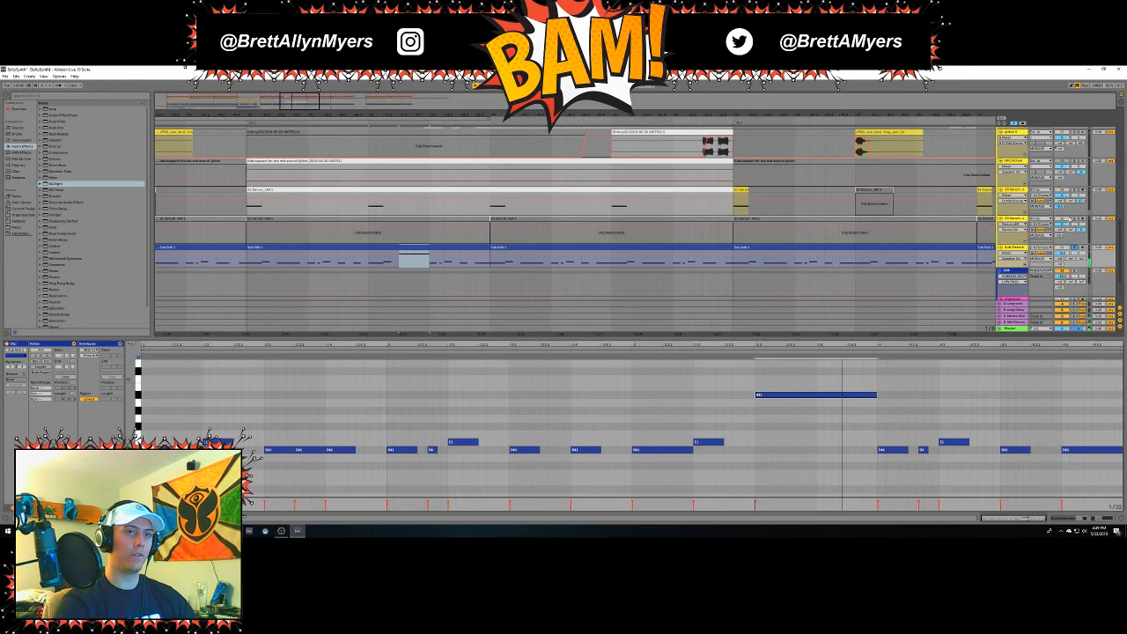
Lower the new long sub bass note to the same pitch row as the lower notes around it.
scroll(1074, 251, "up", 5)
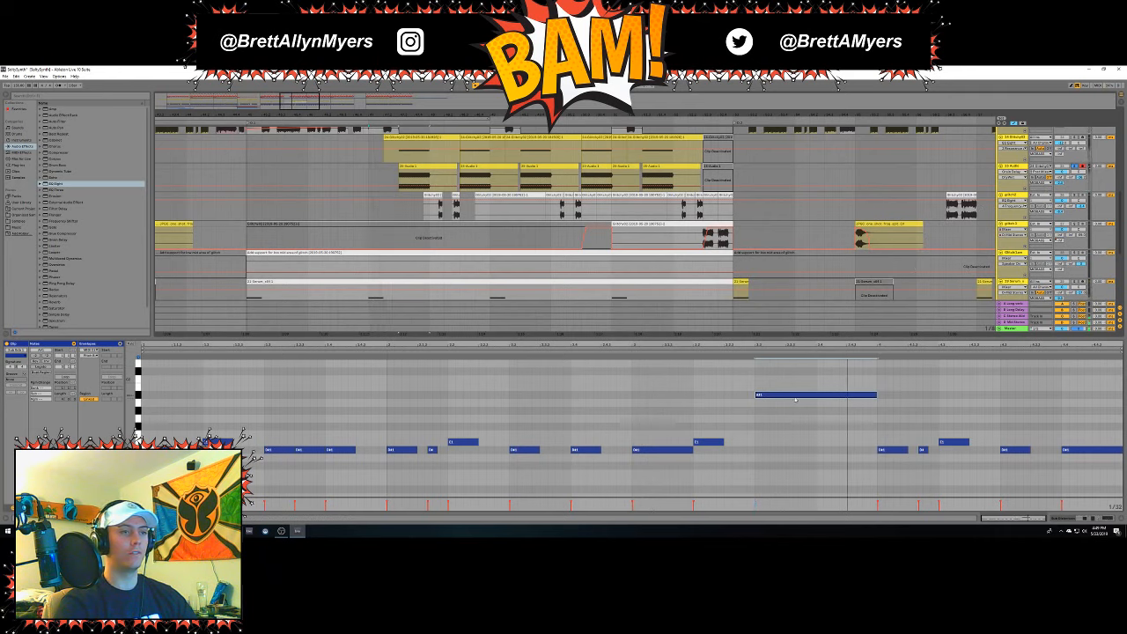
left_click_drag(802, 399, 809, 442)
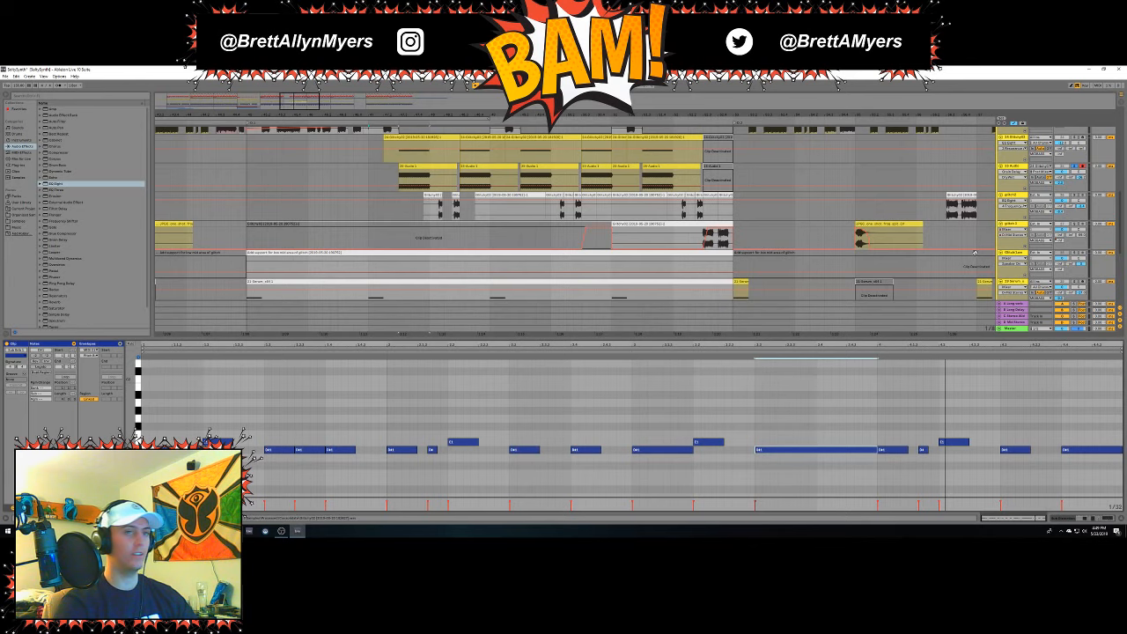
scroll(459, 240, "down", 5)
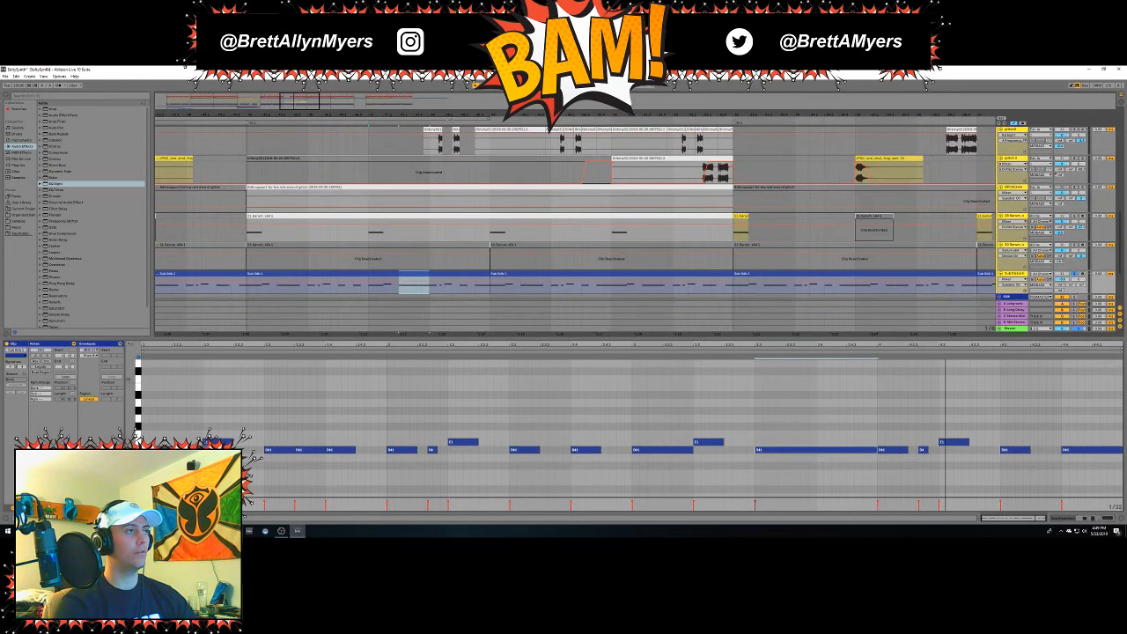
Delete the two short sub notes after the long note and place a new short note at the first glitch hit that follows.
key("plus")
key("plus")
key("plus")
key("plus")
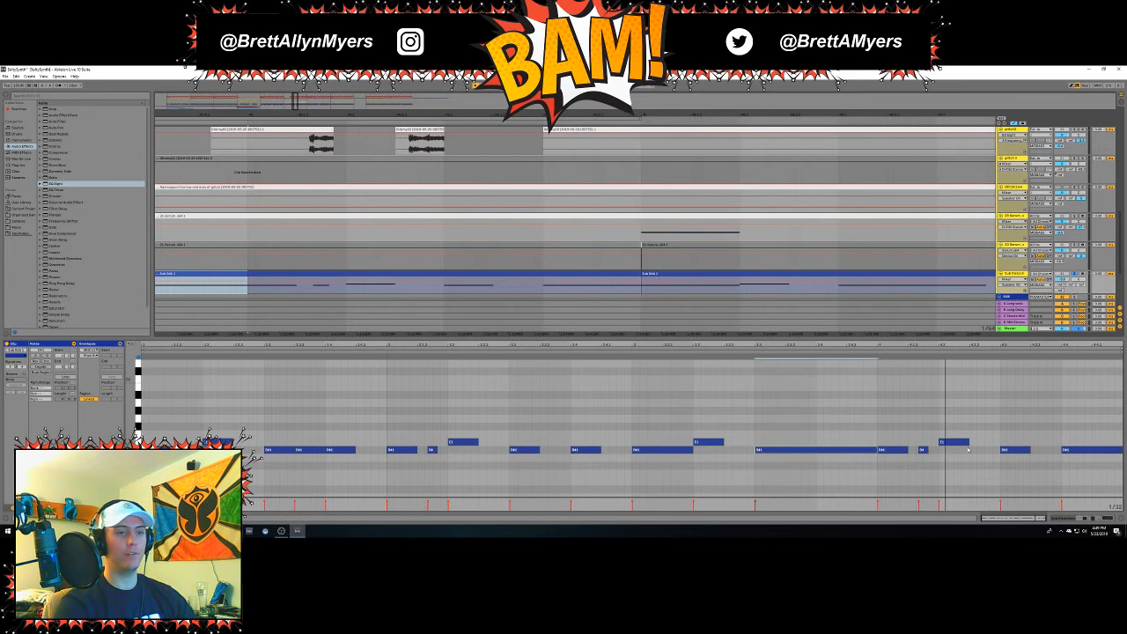
double_click(903, 451)
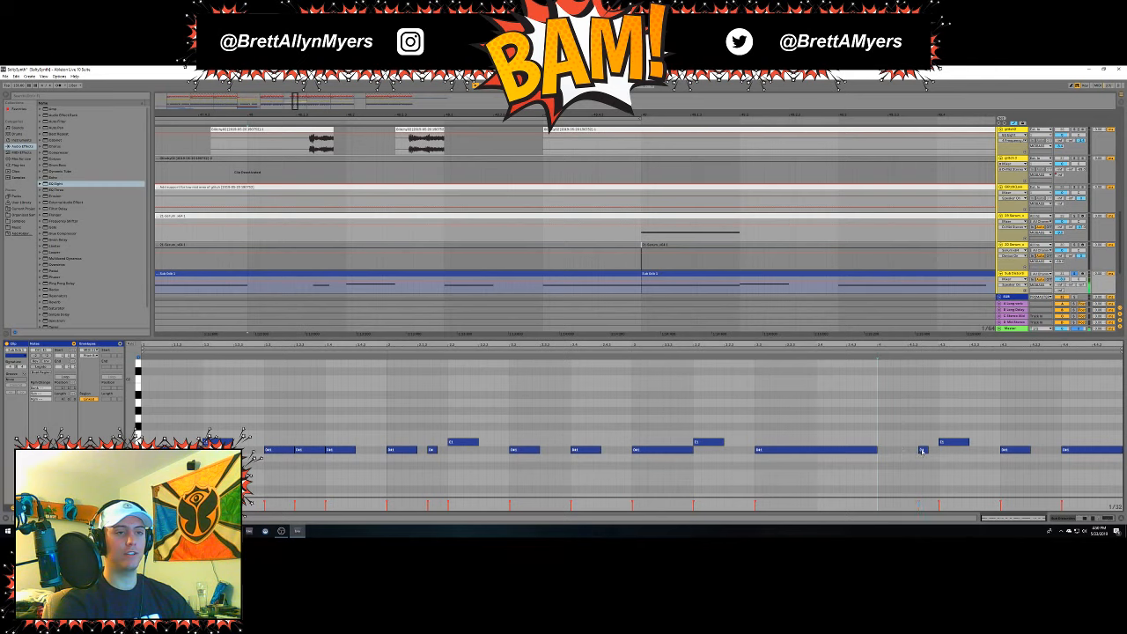
double_click(923, 450)
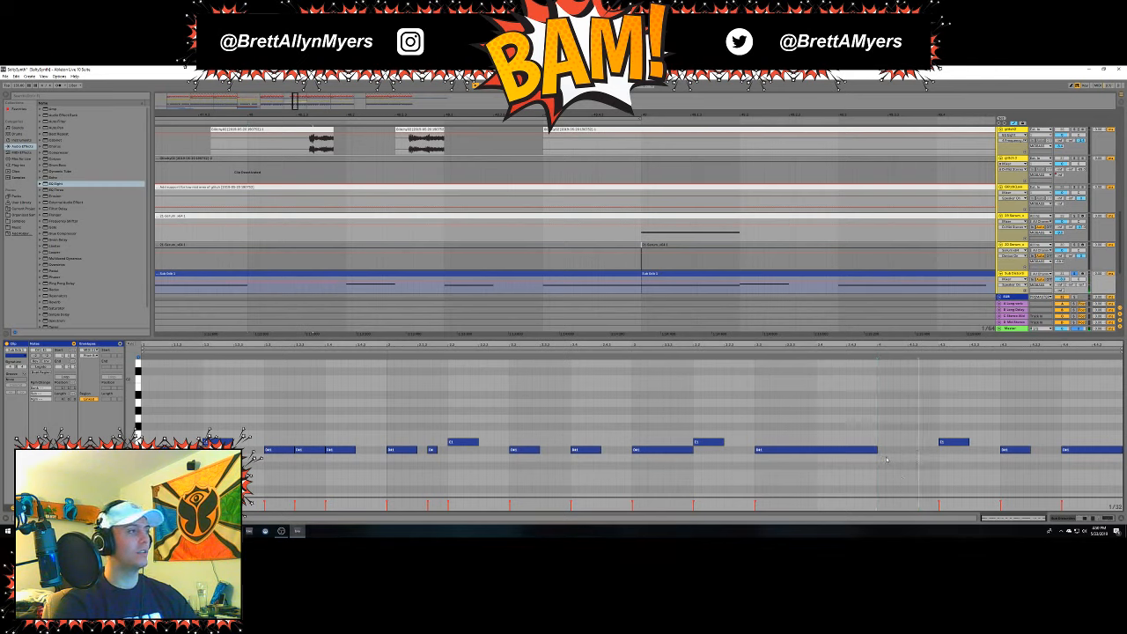
left_click(912, 451)
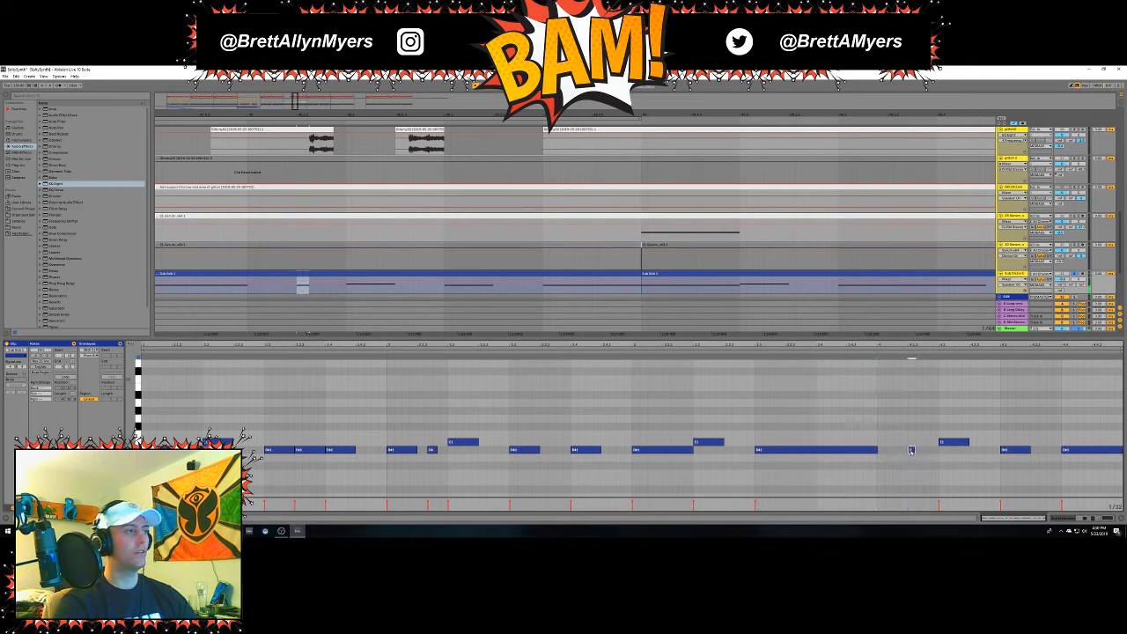
left_click_drag(912, 451, 920, 452)
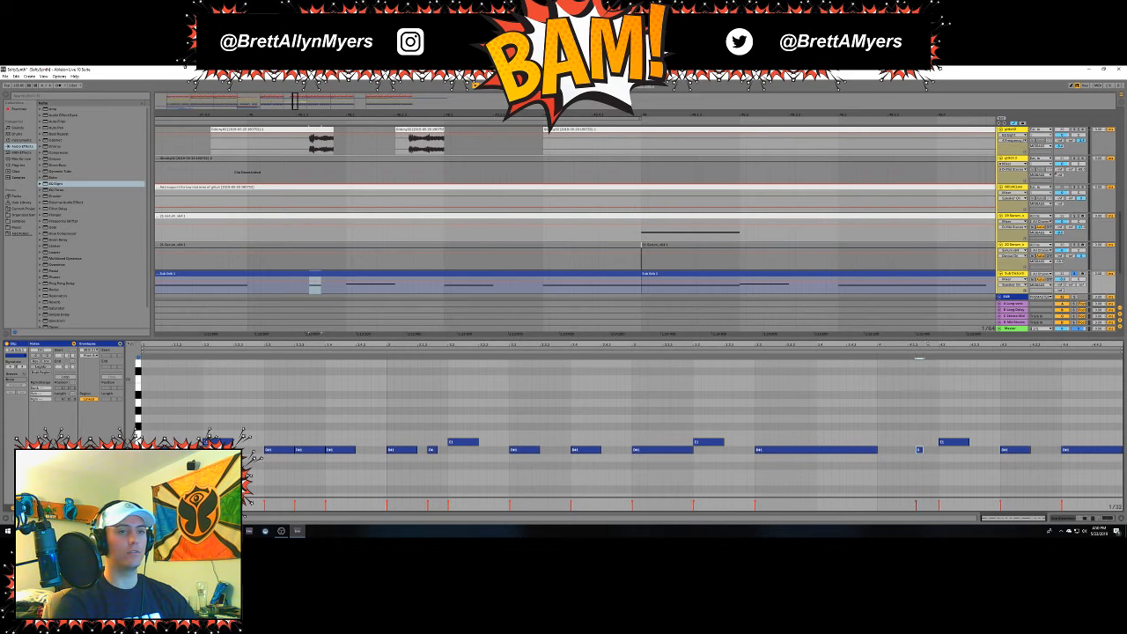
Copy the short sub note to the second glitch hit, one semitone higher, and delete the old higher note between the two.
scroll(921, 453, "up", 8)
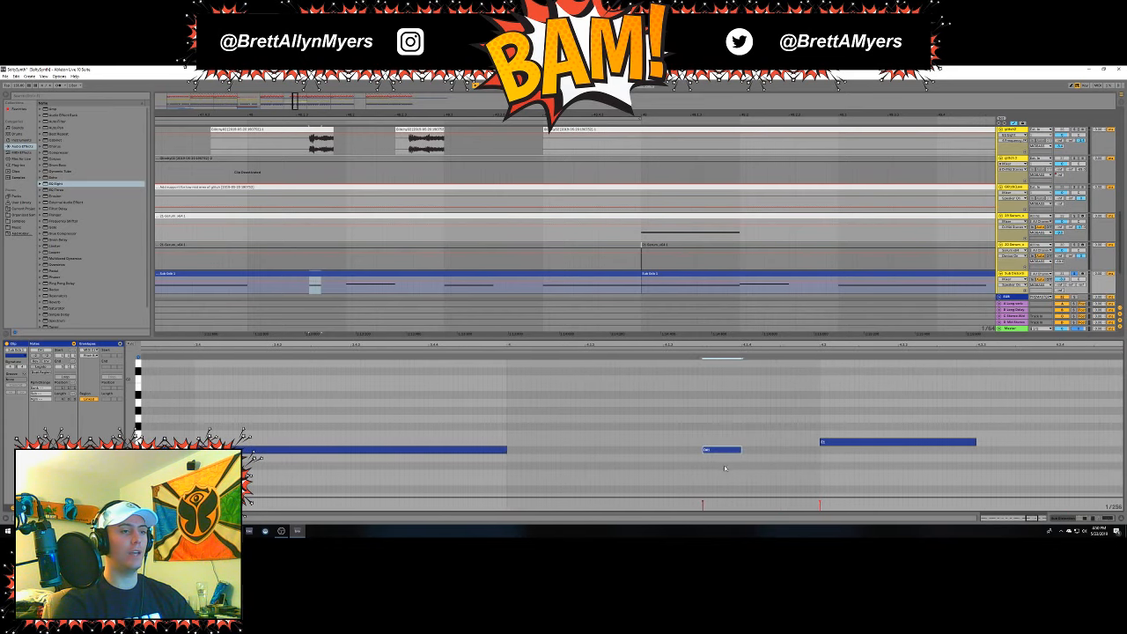
mouse_move(723, 452)
left_mouse_down()
mouse_move(787, 440)
mouse_move(1061, 438)
mouse_move(1035, 447)
left_mouse_up()
left_click(940, 442)
key("Delete")
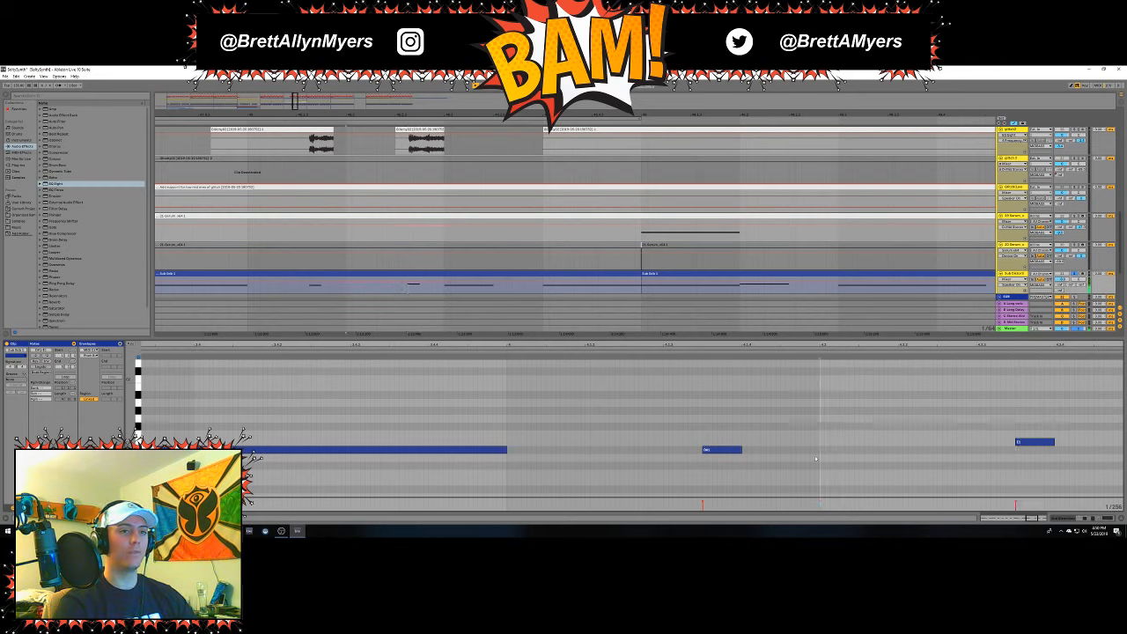
Lengthen the first short sub note to the end of its glitch hit and the second to the start of the following note.
left_click_drag(742, 450, 780, 450)
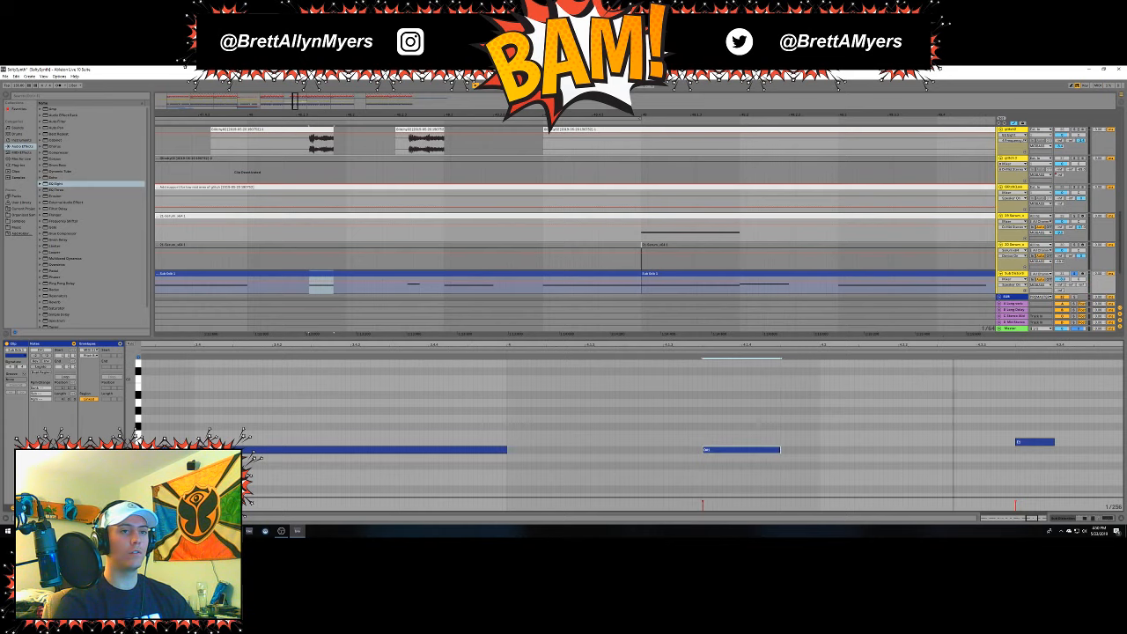
scroll(690, 435, "down", 3)
left_click_drag(649, 441, 702, 441)
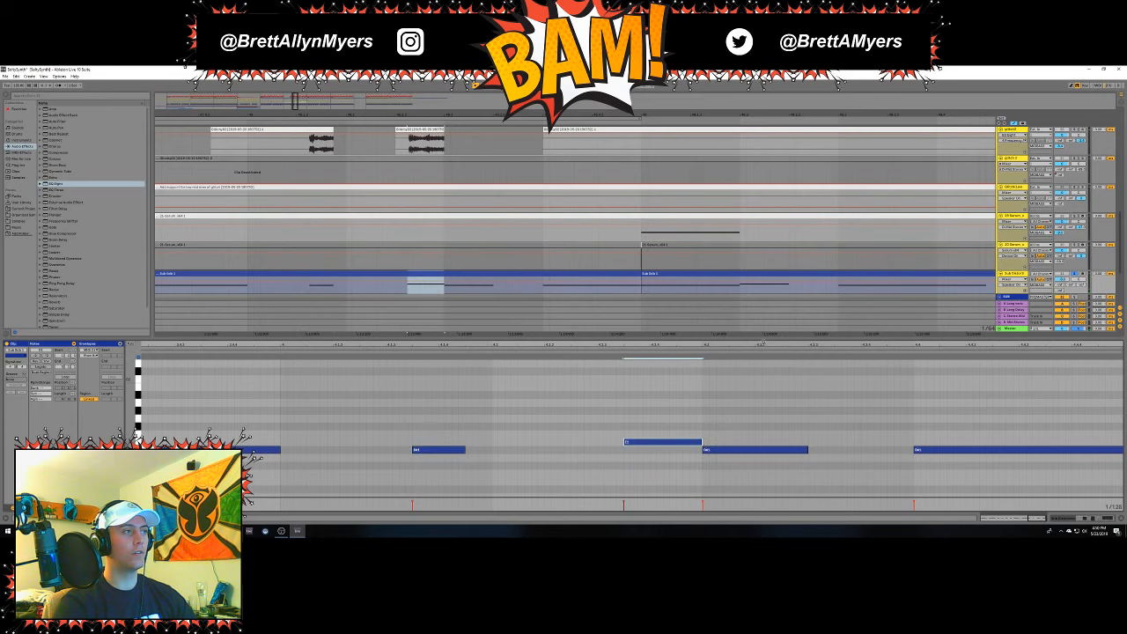
left_click_drag(762, 343, 546, 246)
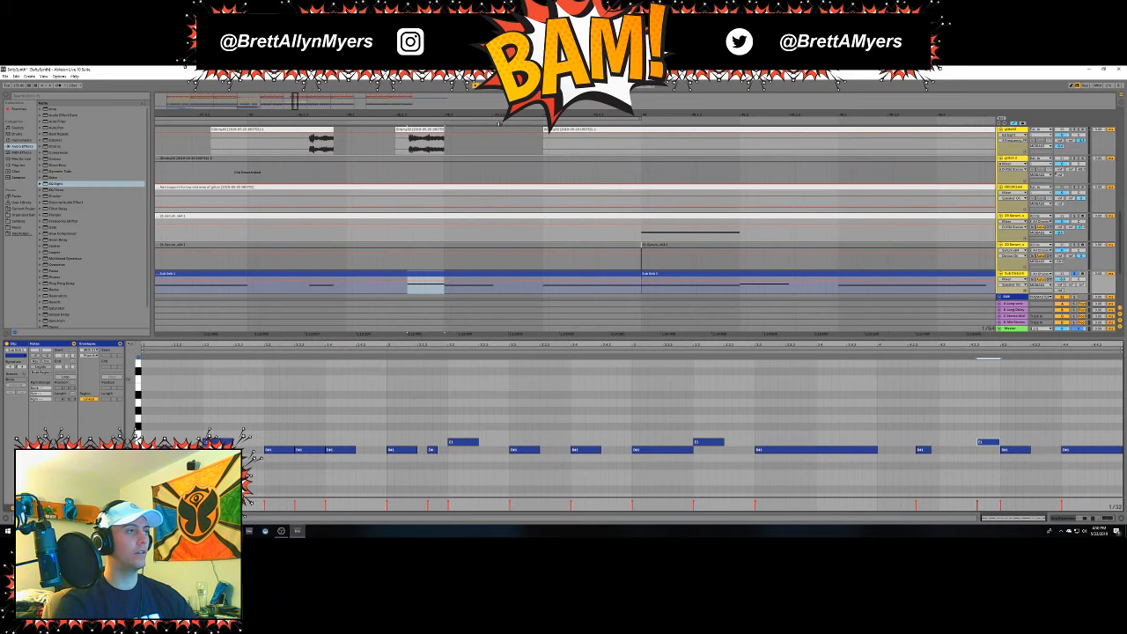
key("space")
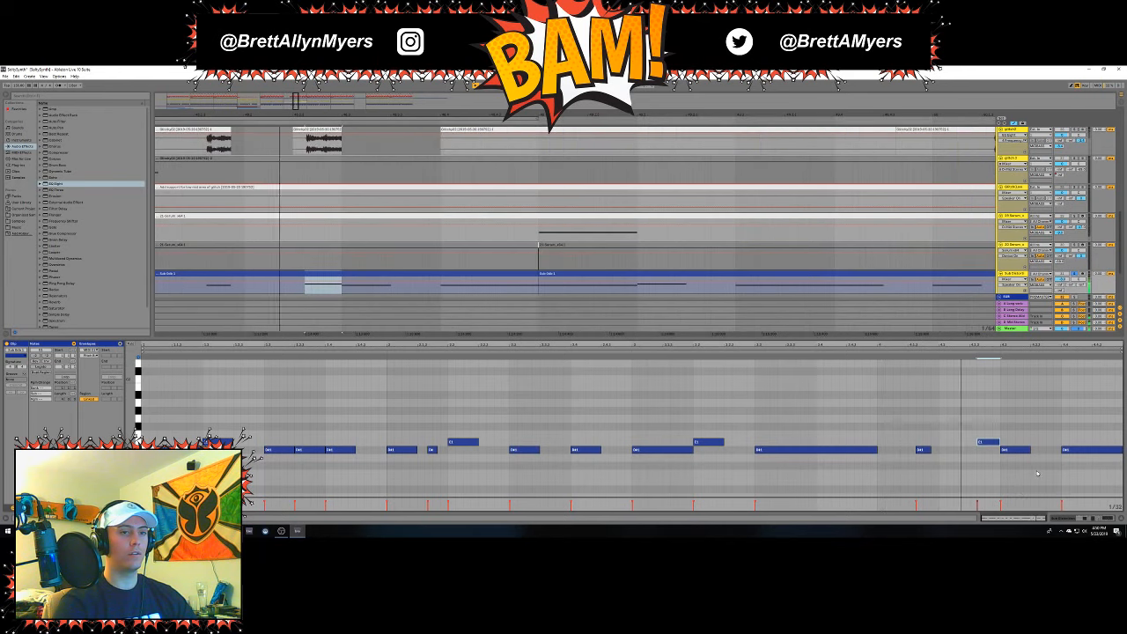
Extend the sub note after the second glitch hit across the gap and over the following note, making one long note.
left_click_drag(1030, 450, 1061, 456)
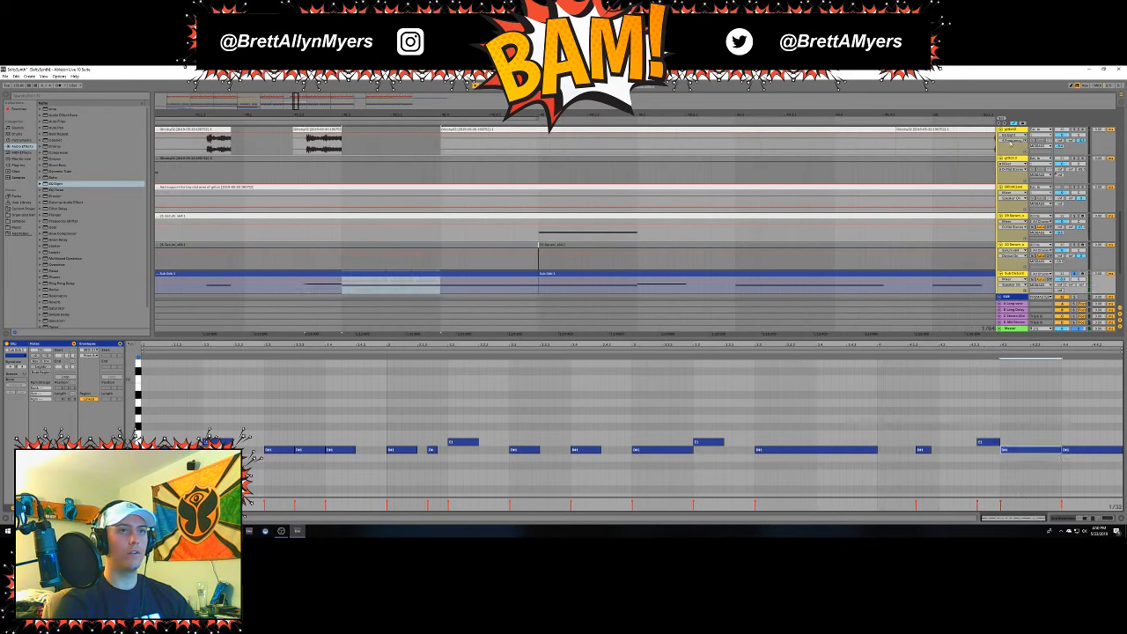
scroll(745, 230, "up", 2)
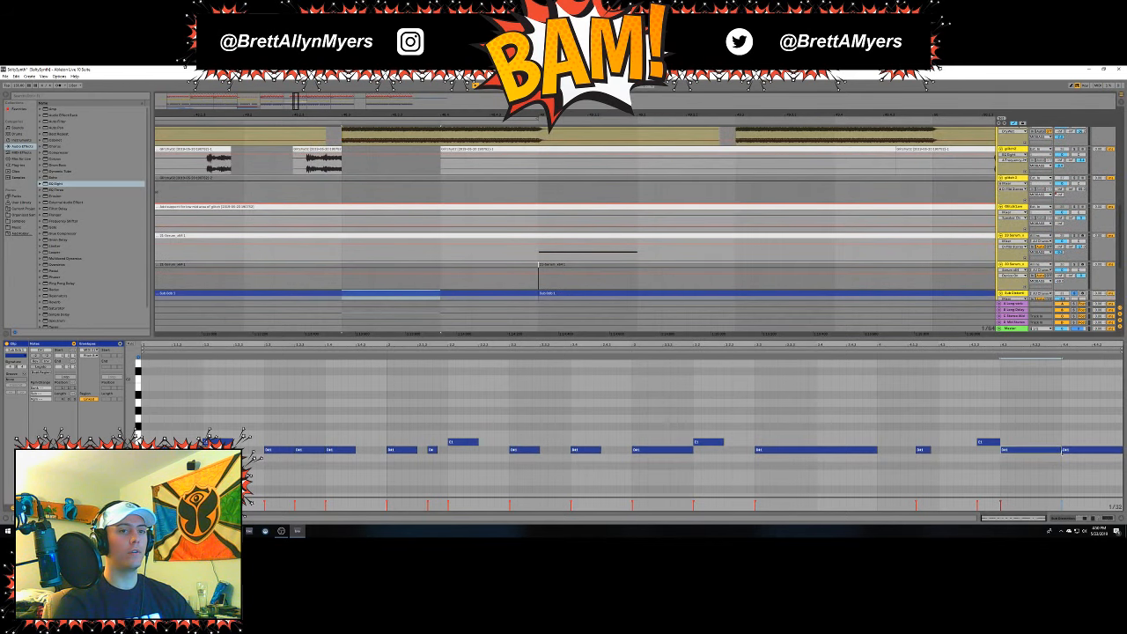
left_click_drag(1063, 451, 1123, 451)
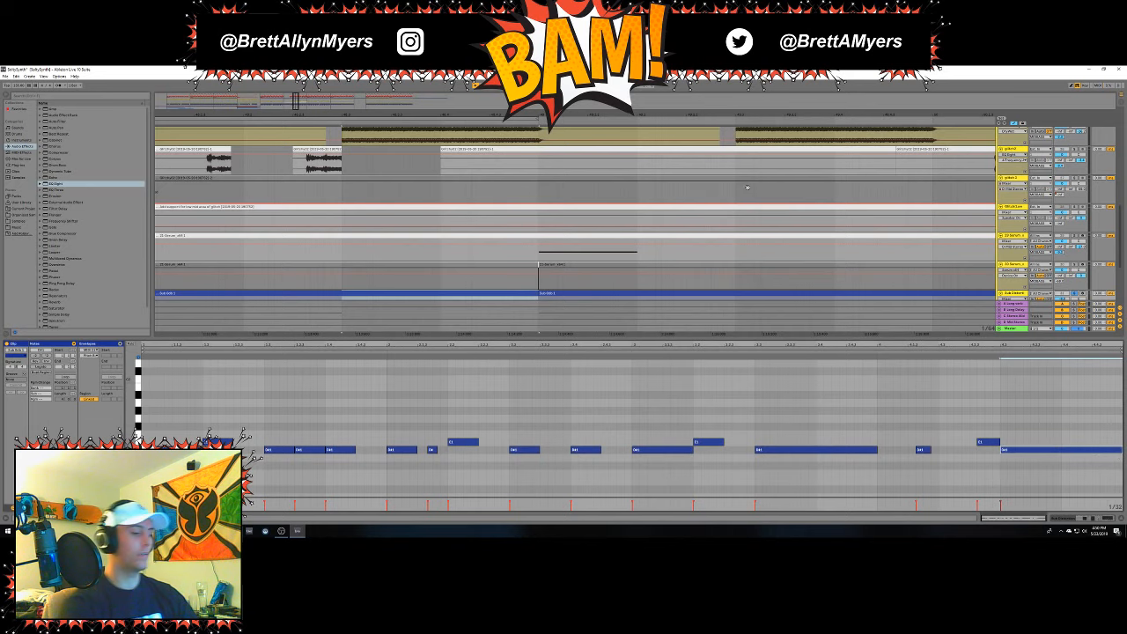
Duplicate the second quarter of the section's upper sub bass track twice, filling the rest of the section with the edited notes.
key("ctrl+alt+l")
left_click_drag(498, 116, 463, 116)
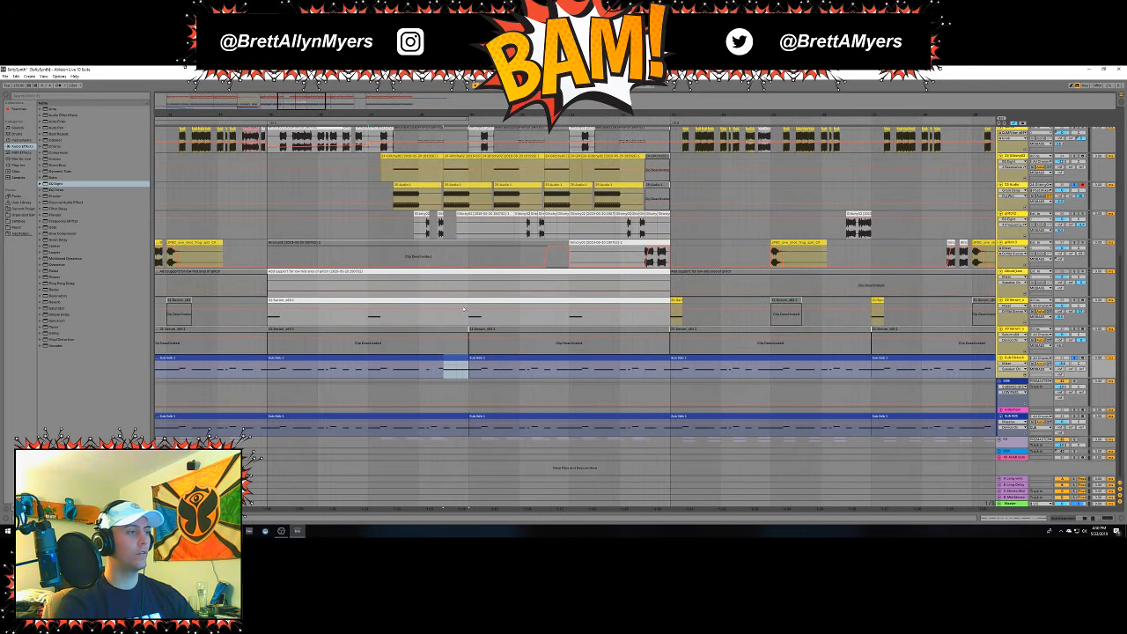
left_click_drag(470, 376, 369, 358)
key("ctrl+d")
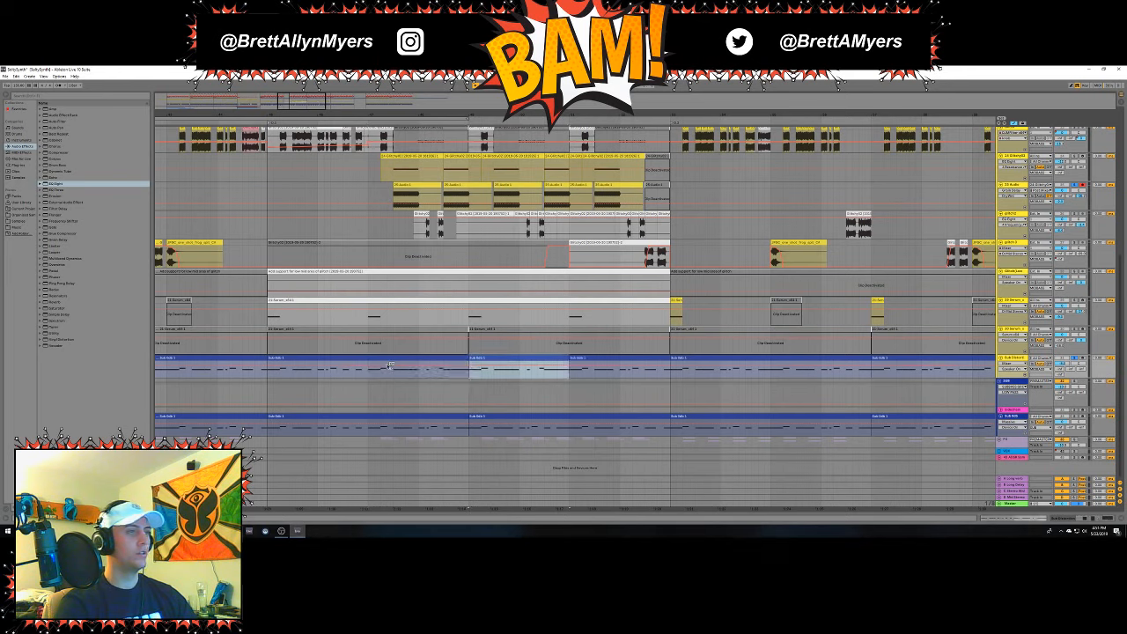
key("ctrl+d")
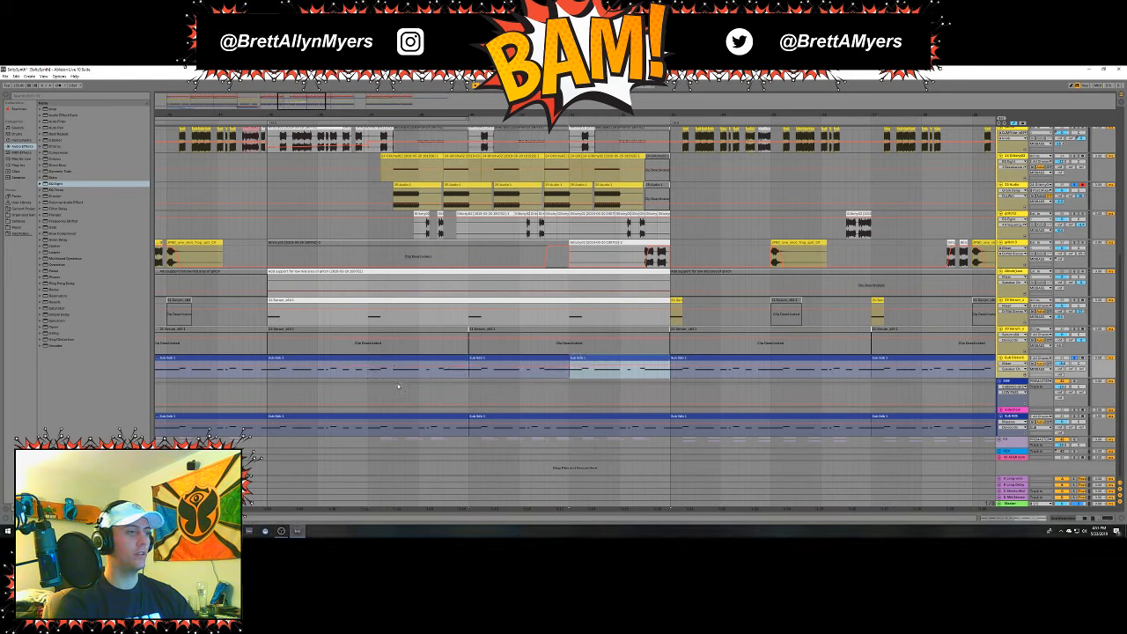
Copy the edited sub clips to the same place on the lower sub bass track and play back the section.
left_click_drag(540, 366, 598, 425)
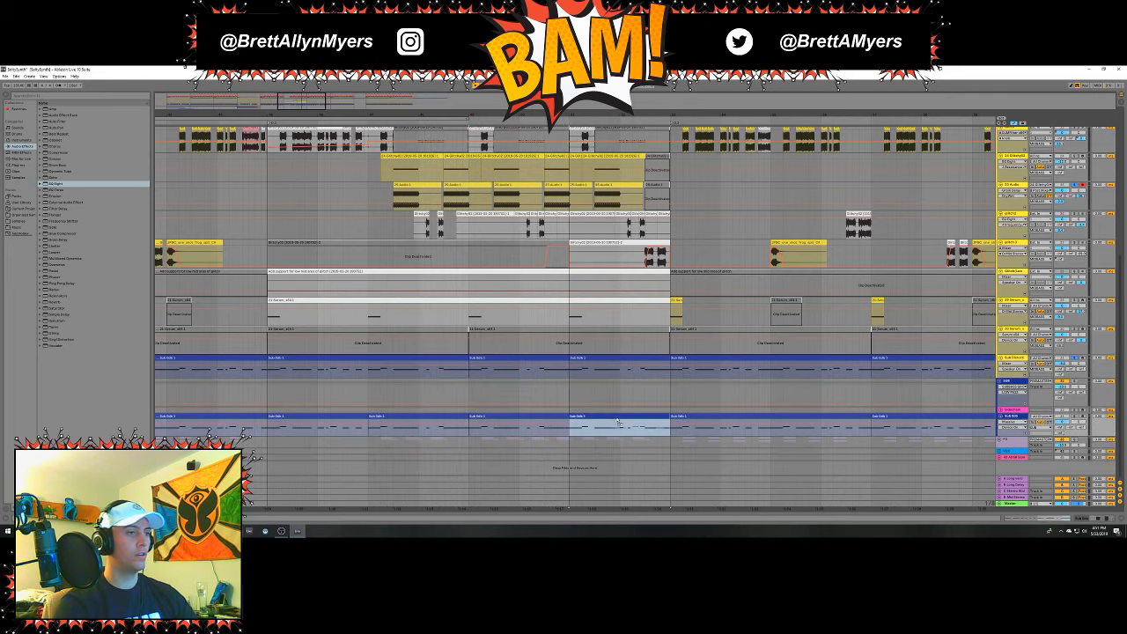
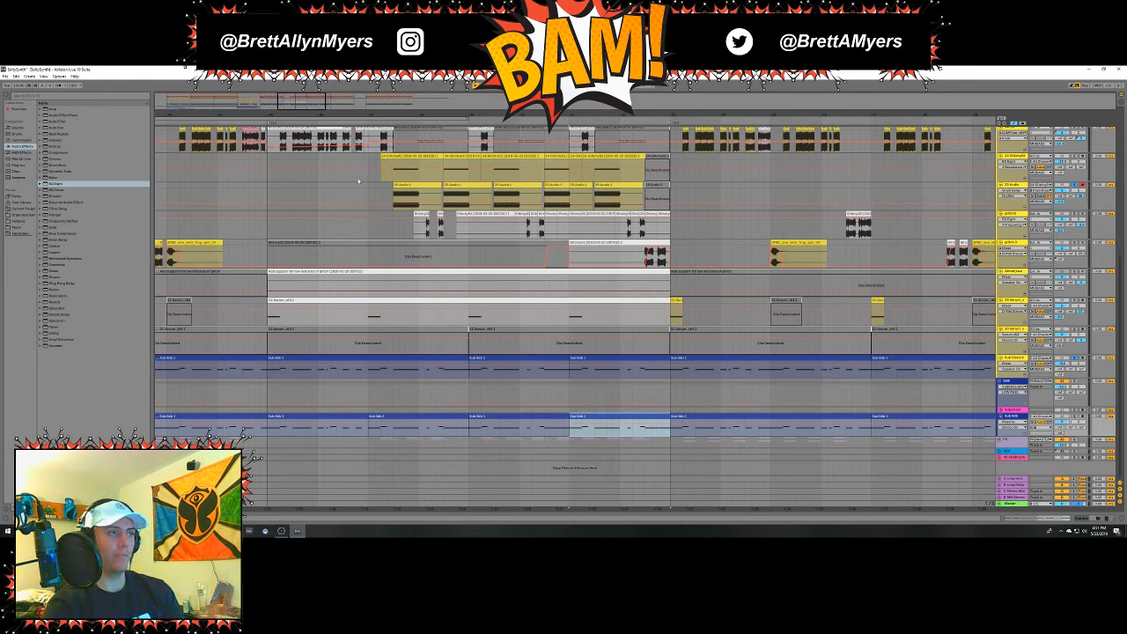
left_click(366, 379)
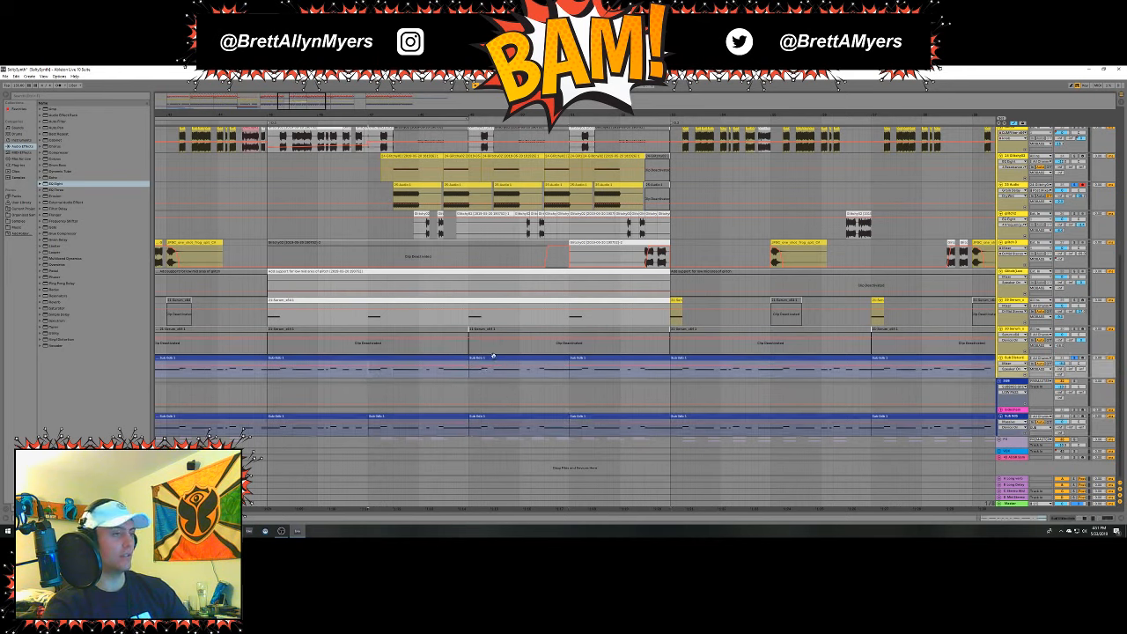
key("space")
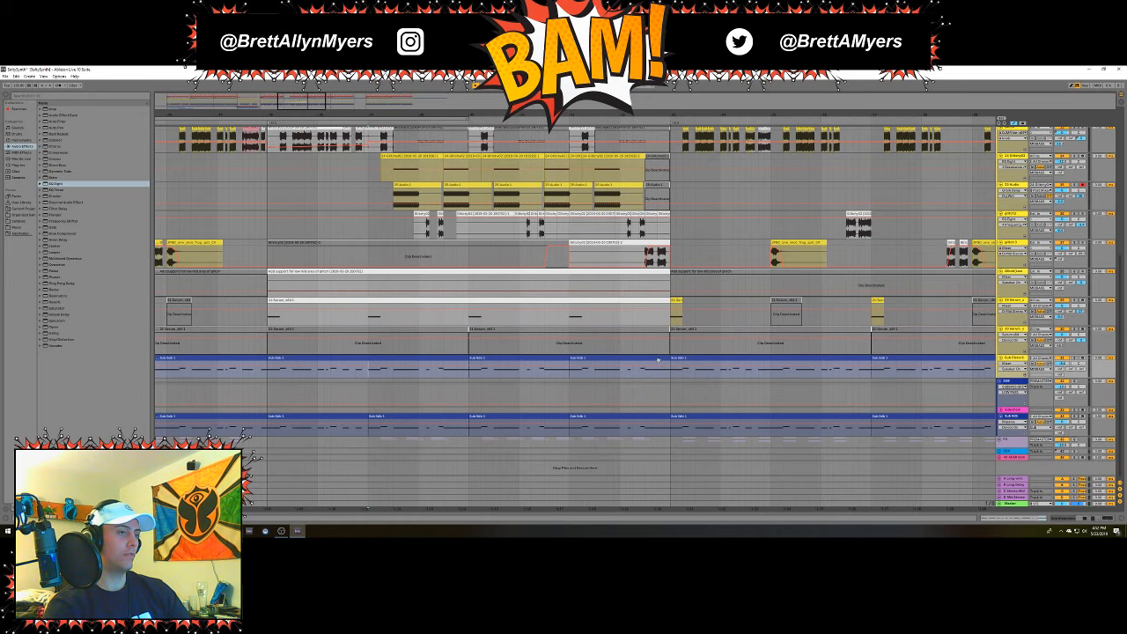
Split off the last short stretch of the section's upper sub bass clip, under the final glitch hits, and colour it white.
left_click_drag(538, 114, 548, 95)
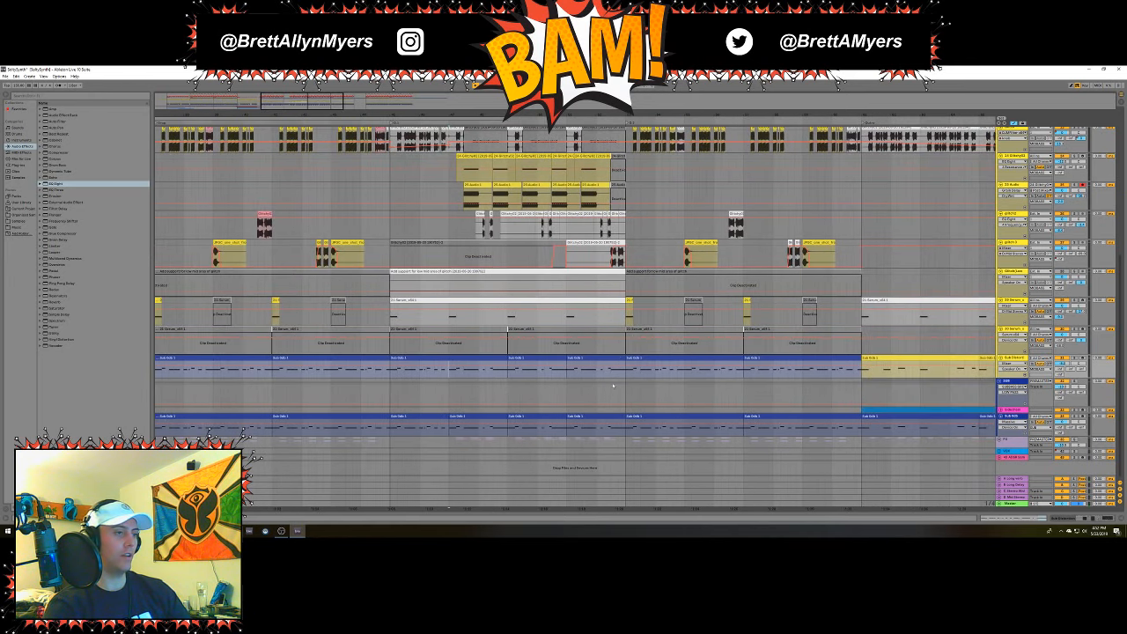
left_click_drag(612, 374, 625, 373)
key("0")
key("0")
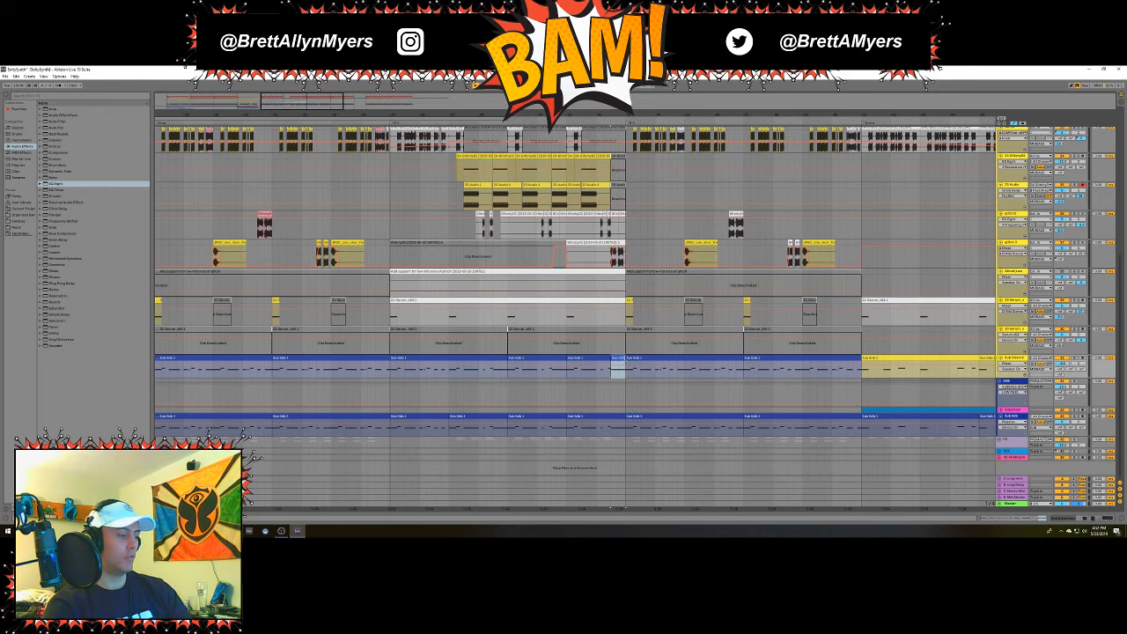
right_click(619, 360)
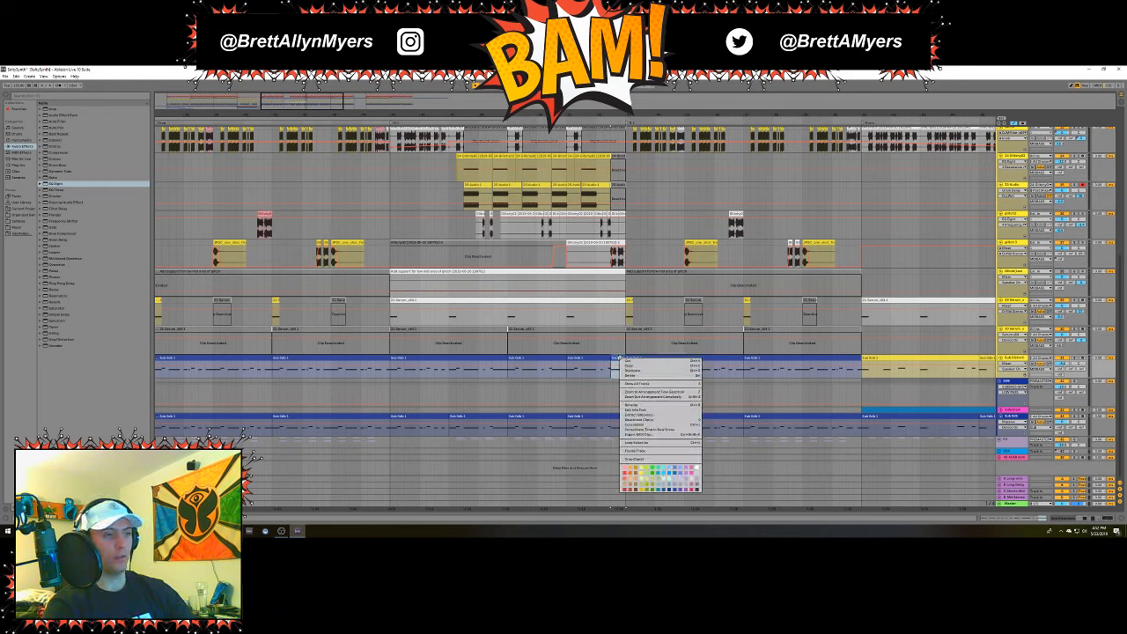
left_click(698, 468)
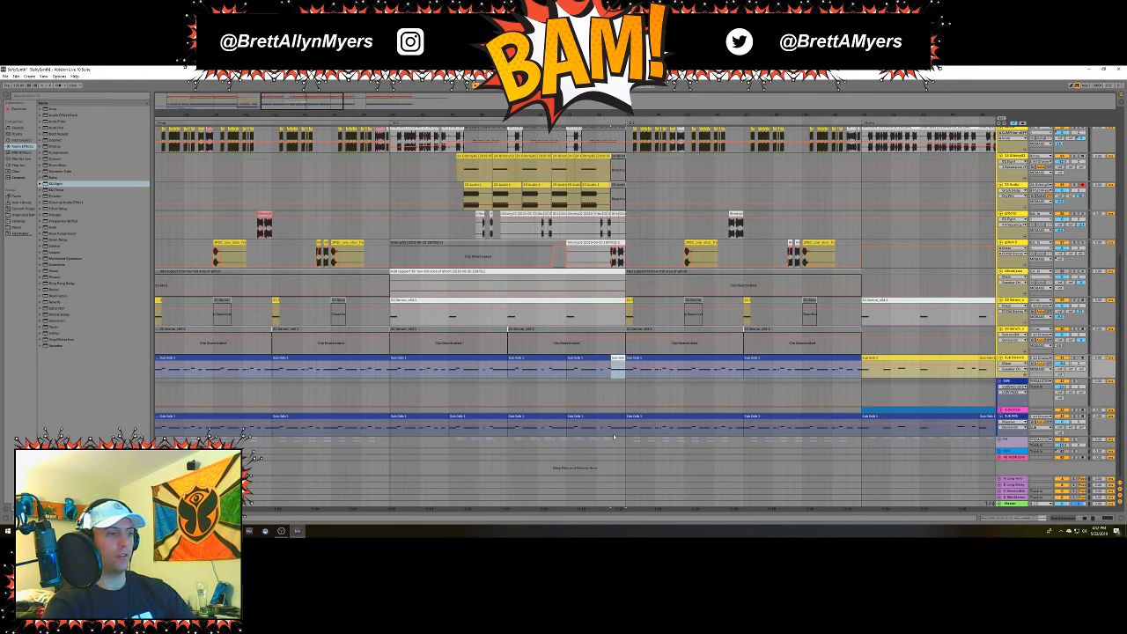
Colour the matching last short stretch of the lower sub bass track white as well.
left_click_drag(612, 430, 626, 424)
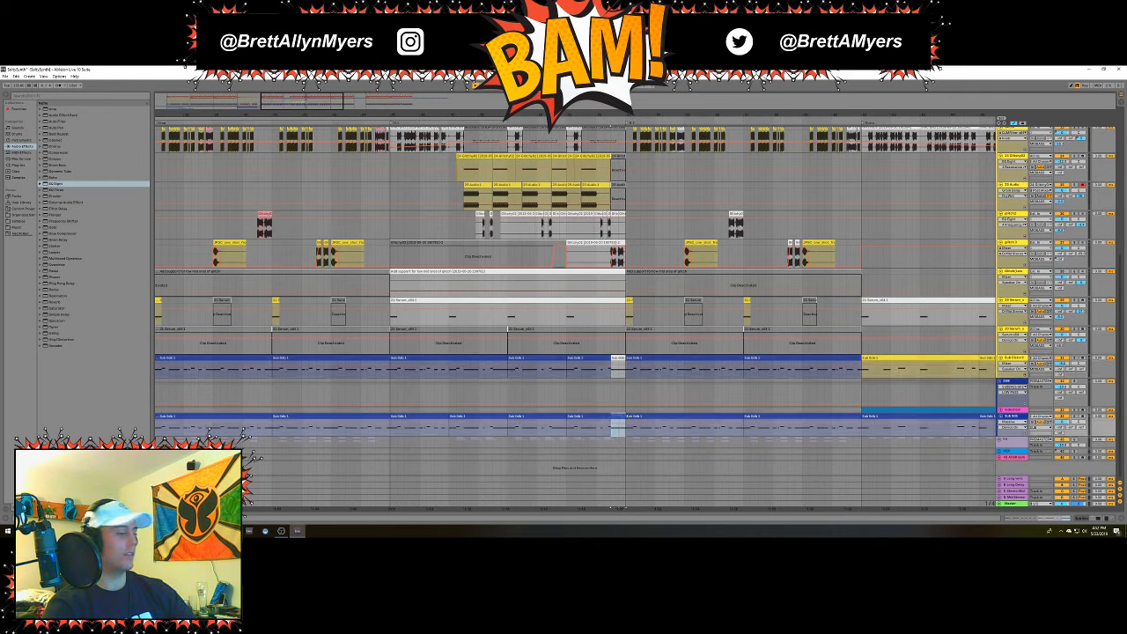
right_click(616, 421)
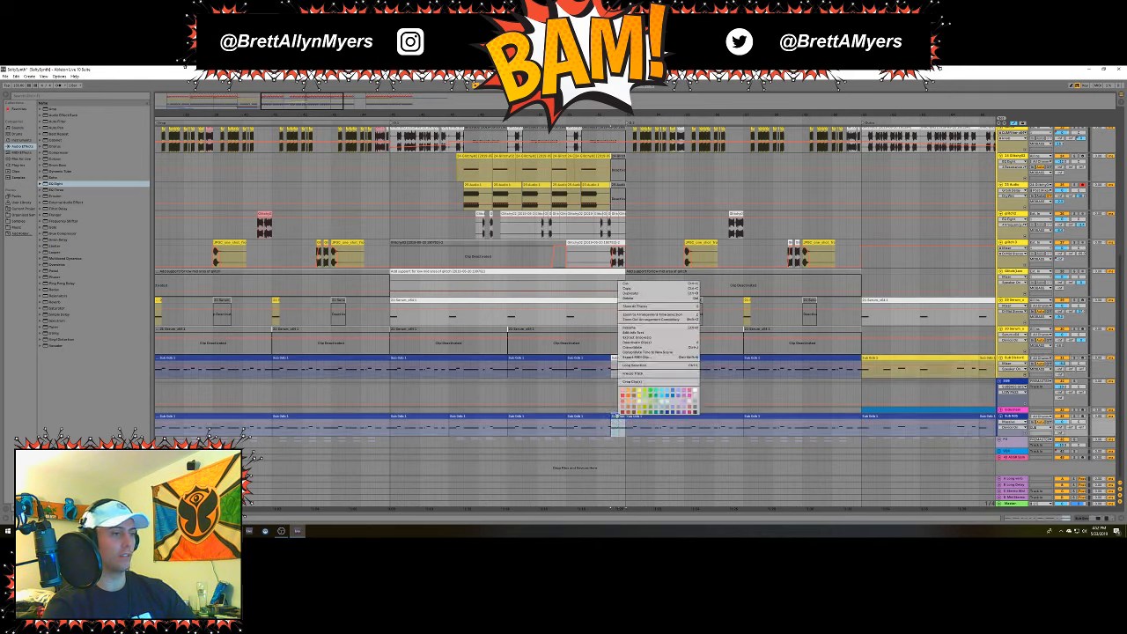
left_click(696, 389)
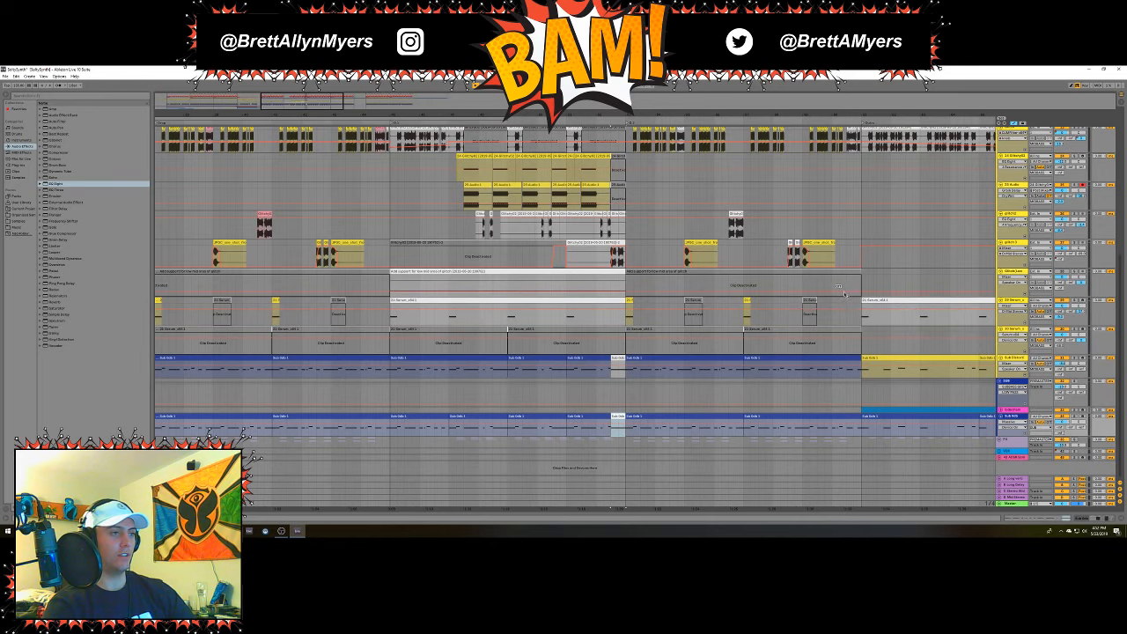
left_click(913, 271)
scroll(913, 272, "up", 3)
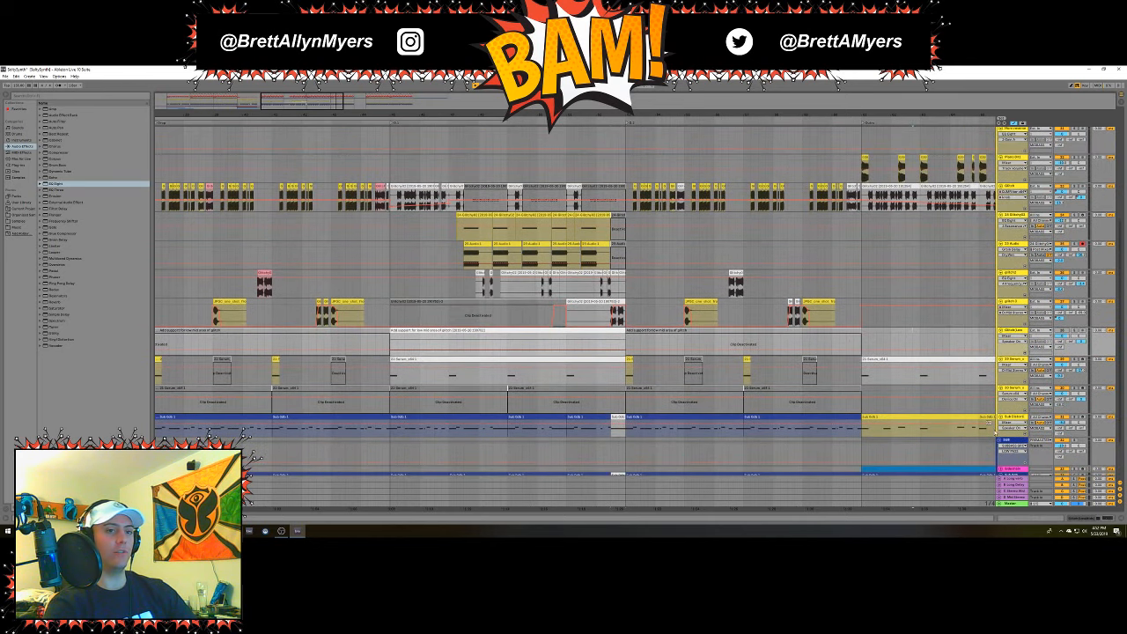
scroll(913, 271, "up", 9)
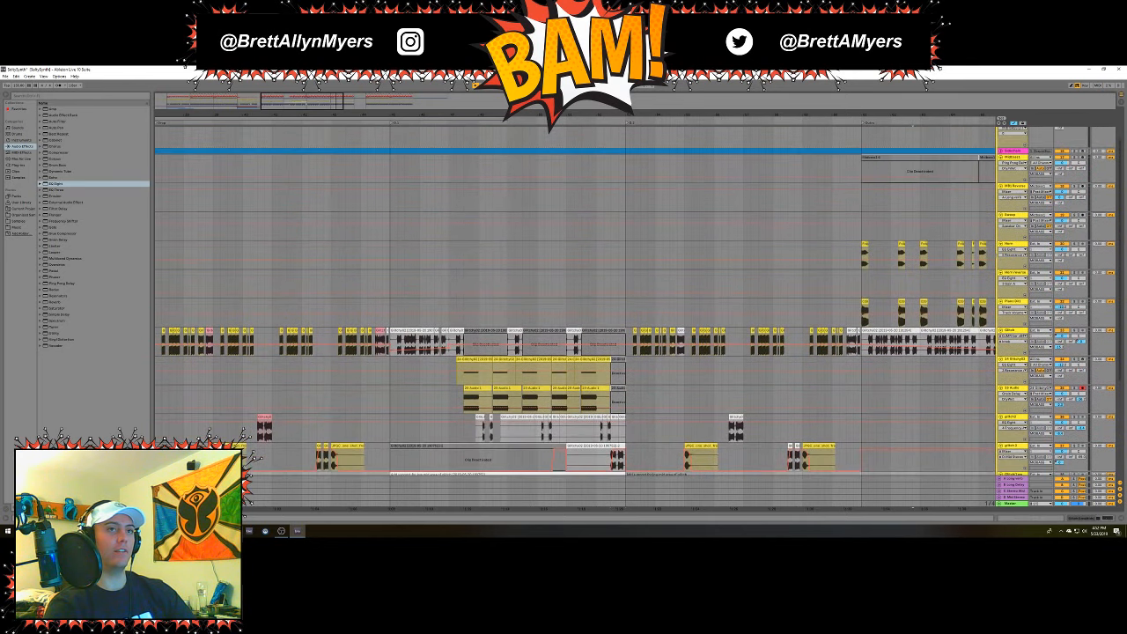
left_click(1001, 143)
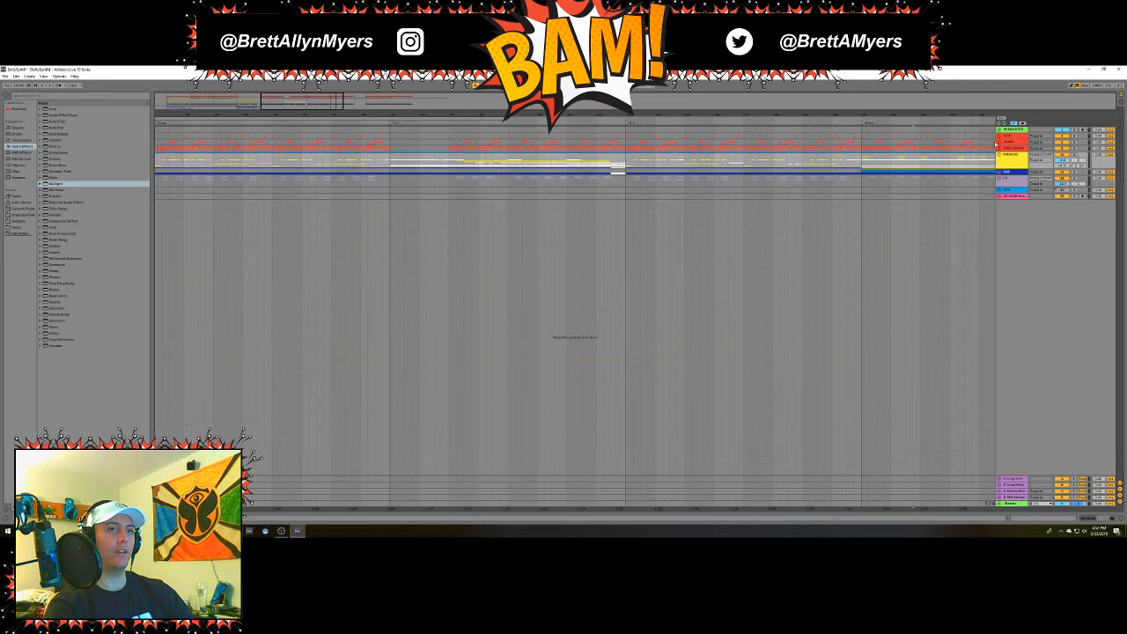
left_click(1001, 155)
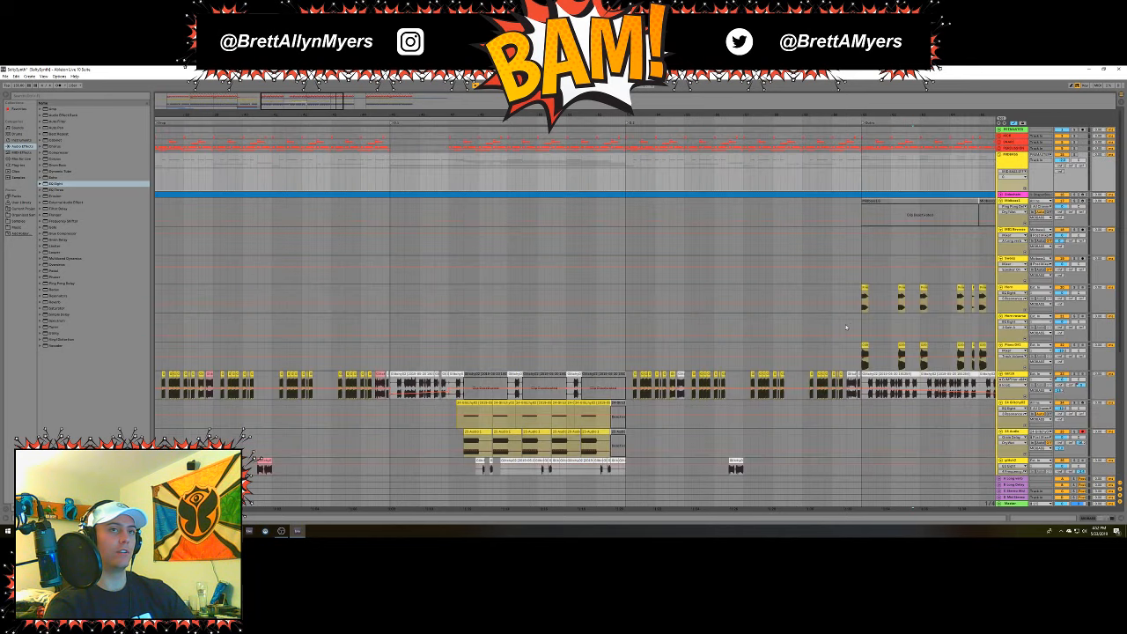
scroll(639, 335, "down", 8)
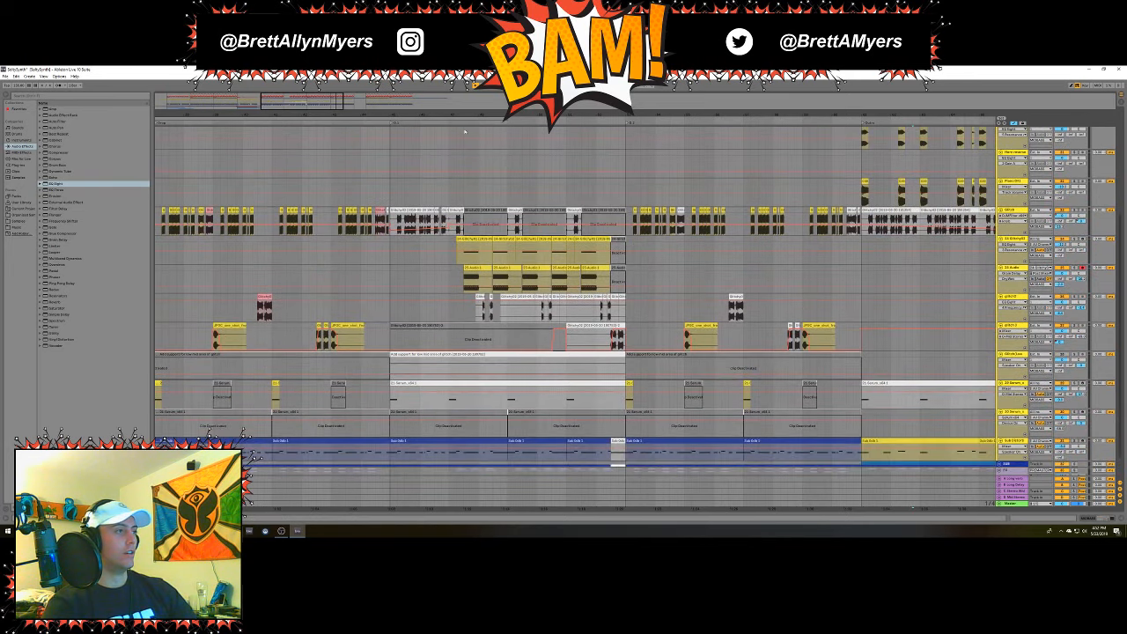
left_click_drag(447, 115, 446, 83)
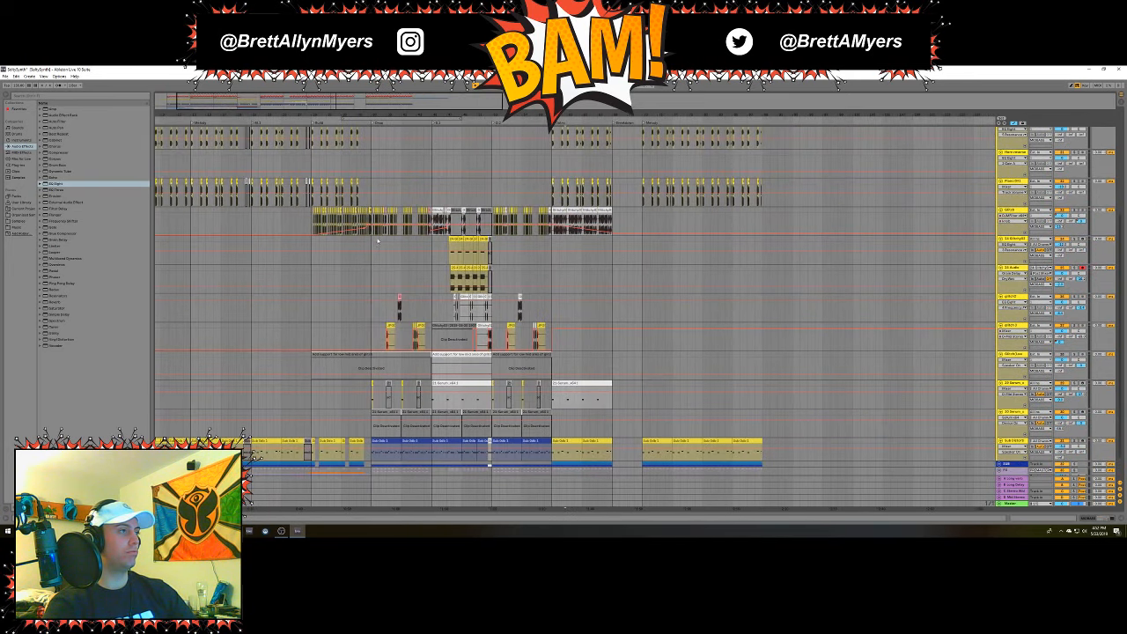
Play the arrangement from the start of the drop through its second section to review the clips.
left_click(370, 242)
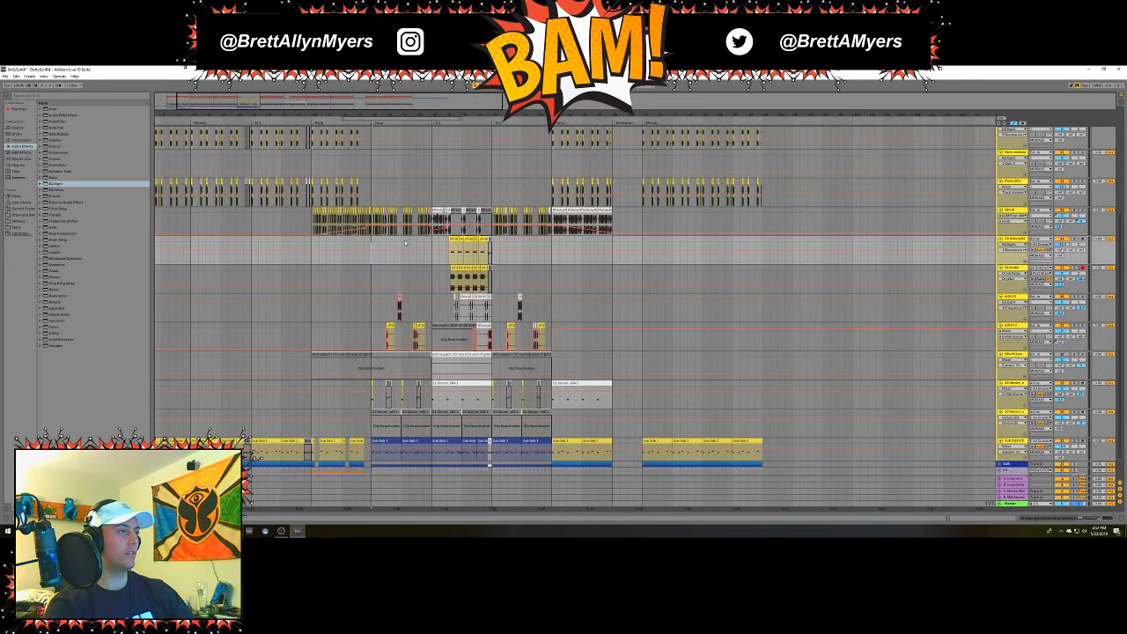
left_click(402, 239)
key("space")
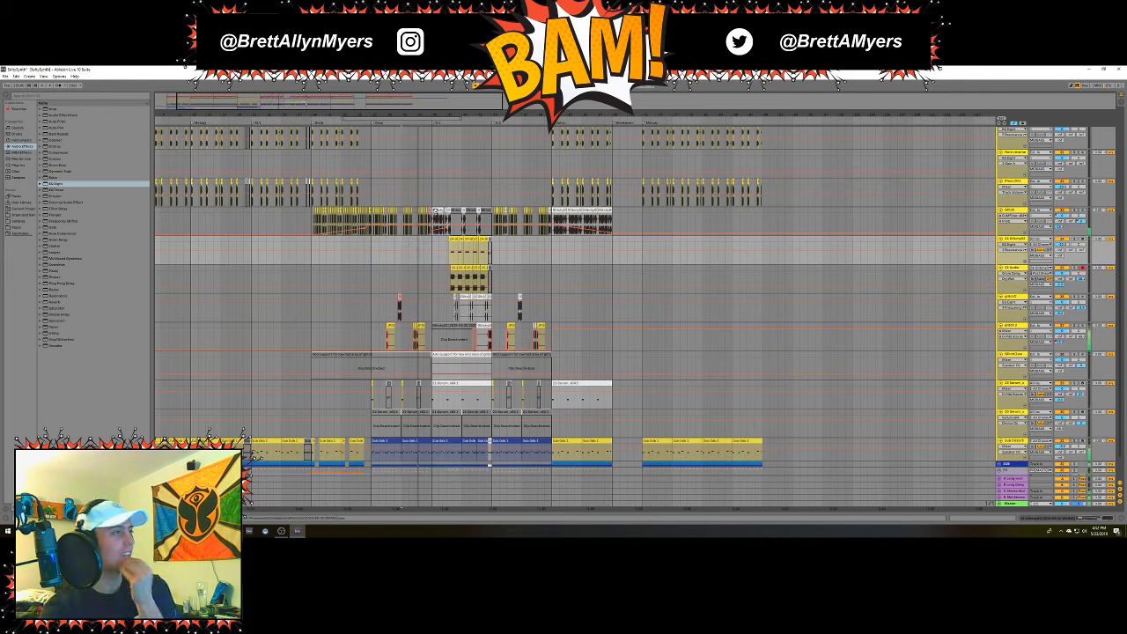
scroll(456, 212, "up", 1)
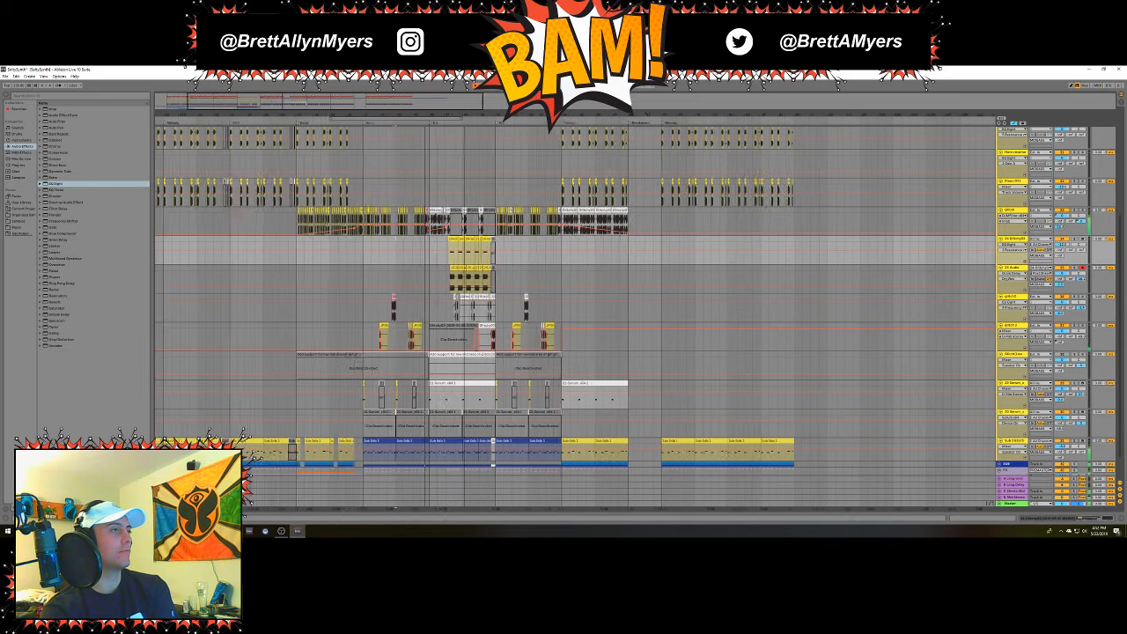
left_click_drag(458, 116, 568, 161)
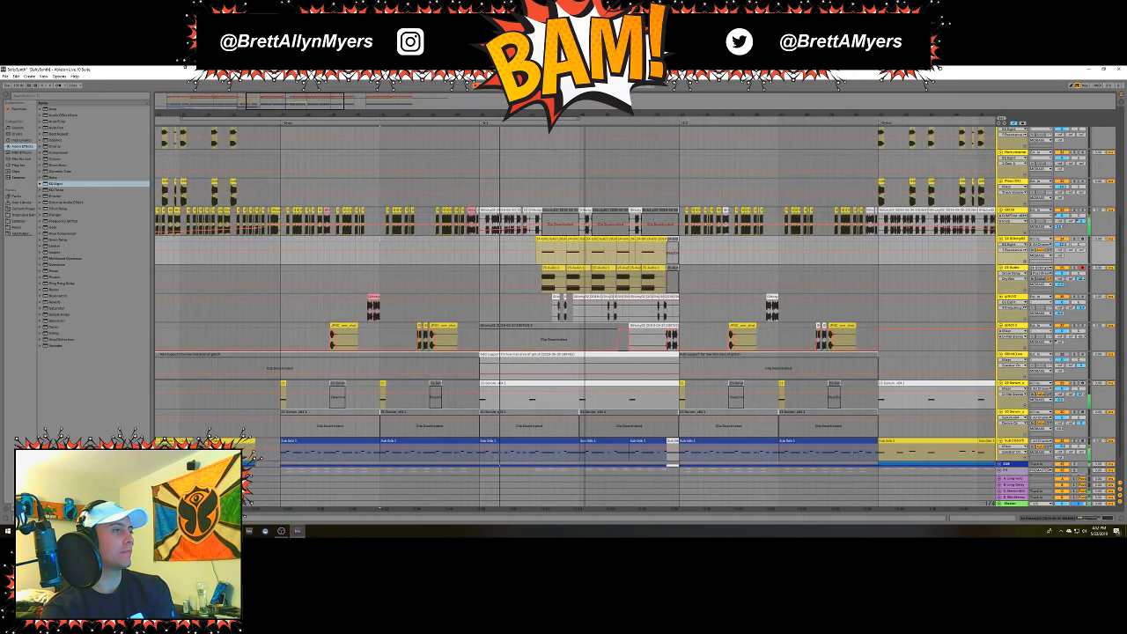
left_click_drag(631, 145, 630, 137)
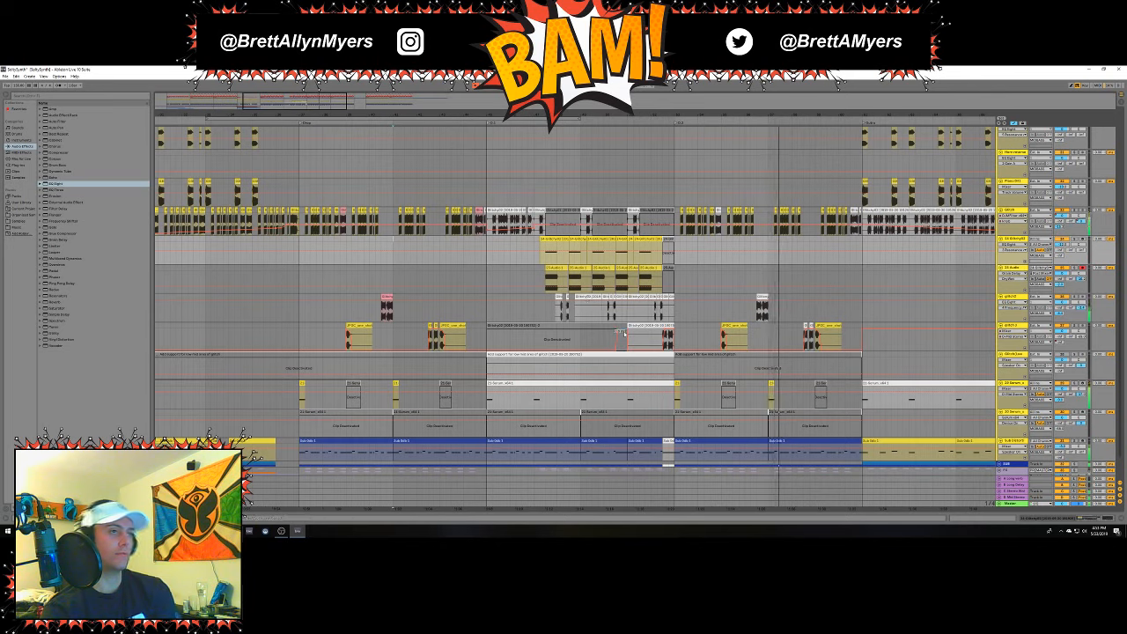
key("space")
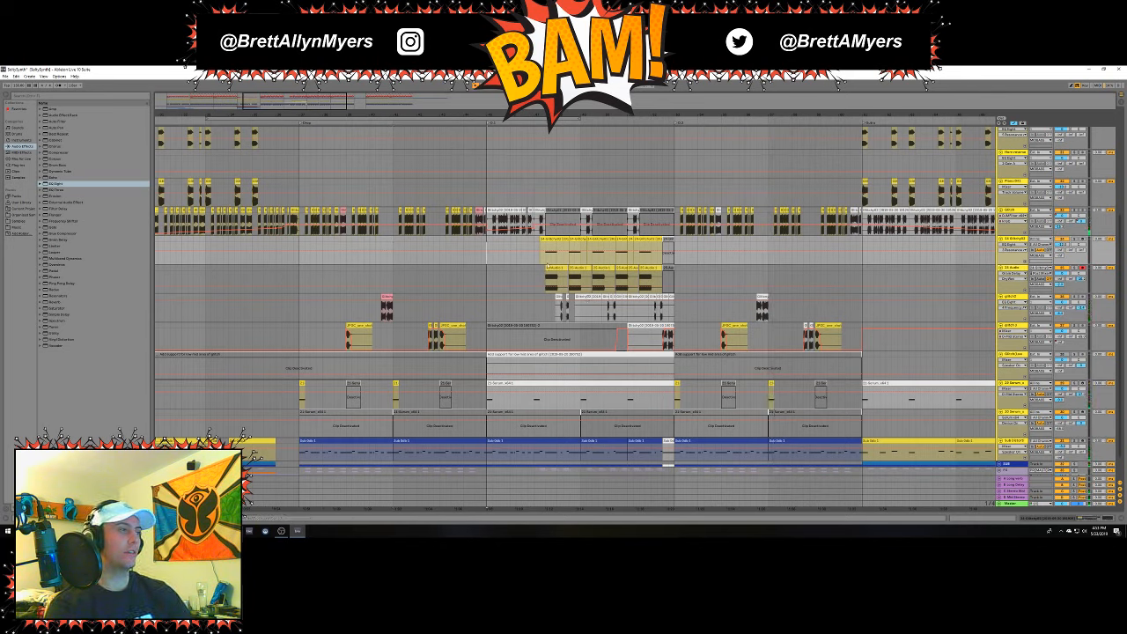
key("space")
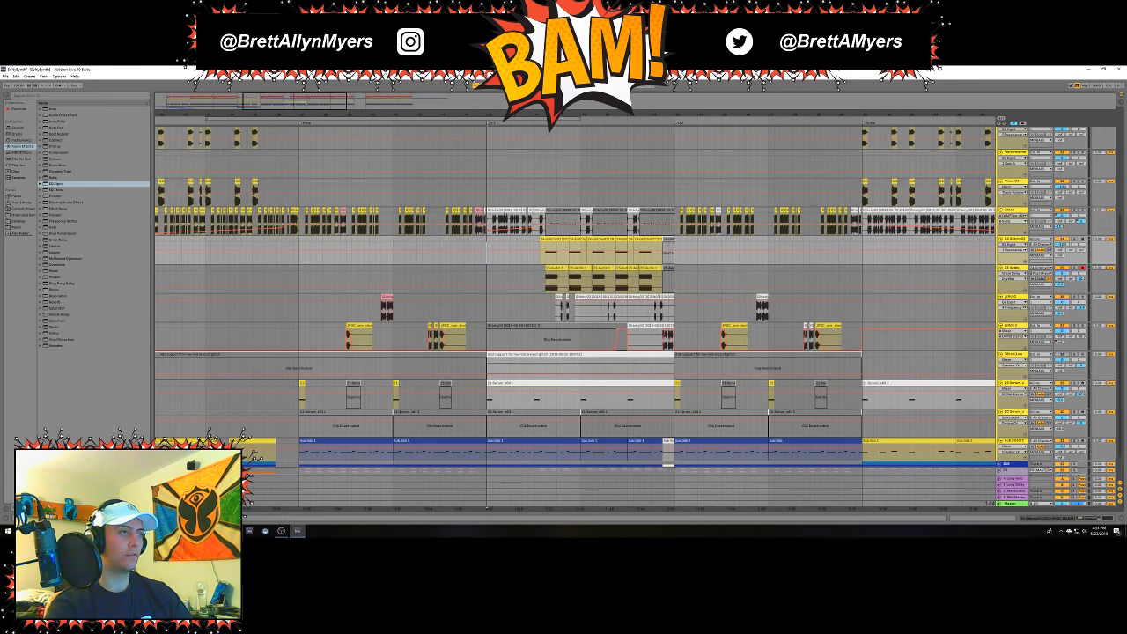
Play back the drop's second section from its midpoint, where the two yellow synth tracks are active.
key("z")
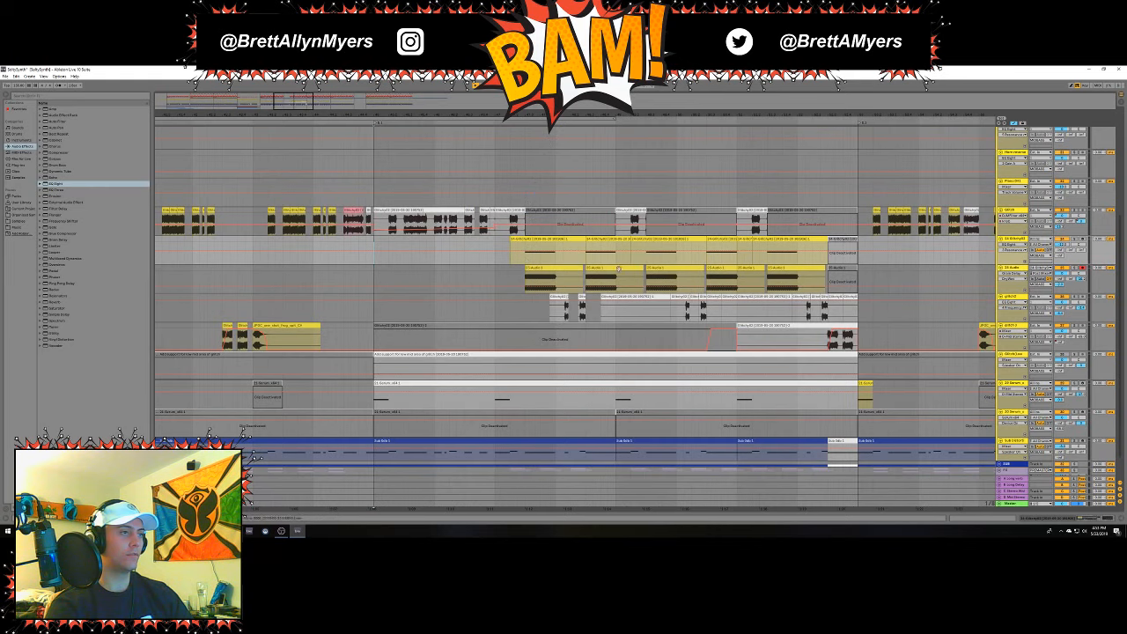
left_click(617, 282)
key("space")
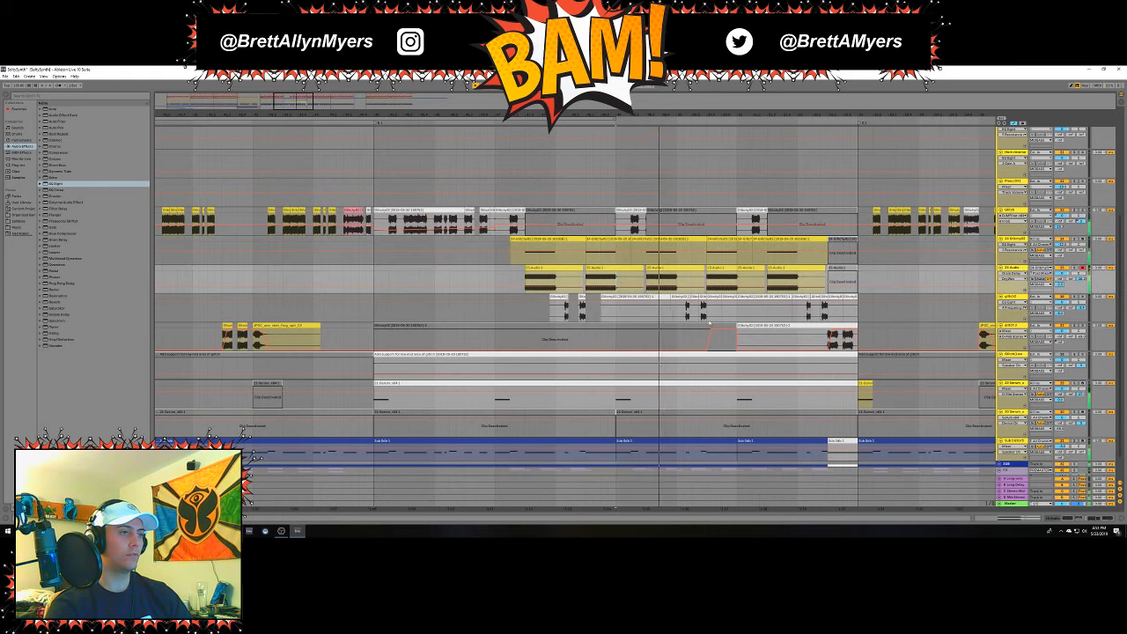
key("space")
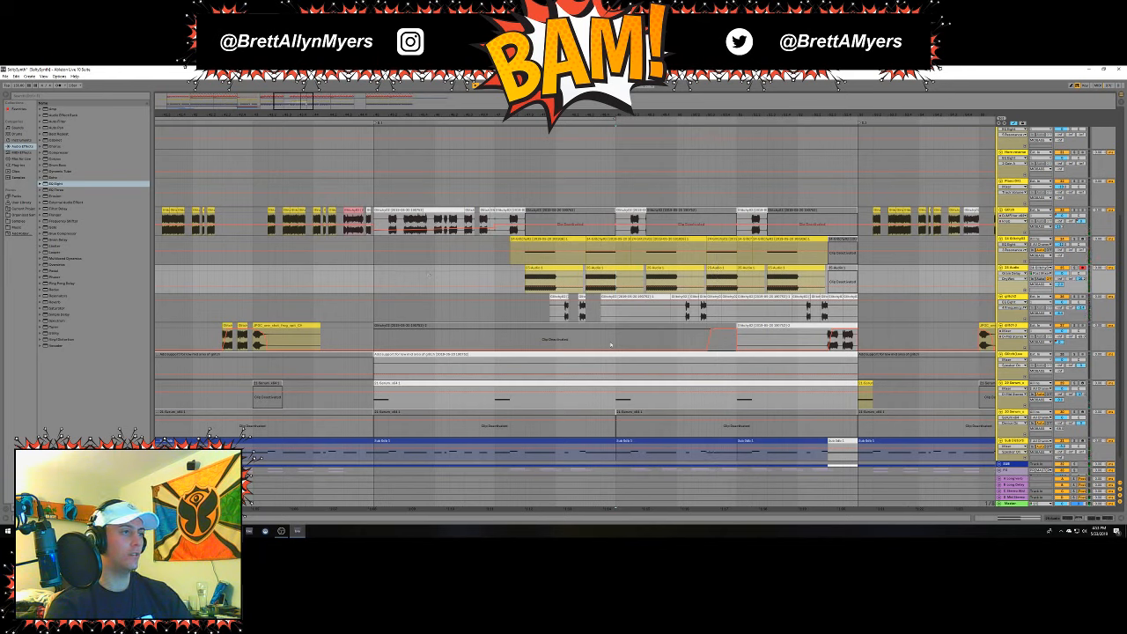
Copy the second quarter of the section on the synth, bass and lower tracks, and paste it at the section's start.
left_click_drag(616, 466, 495, 240)
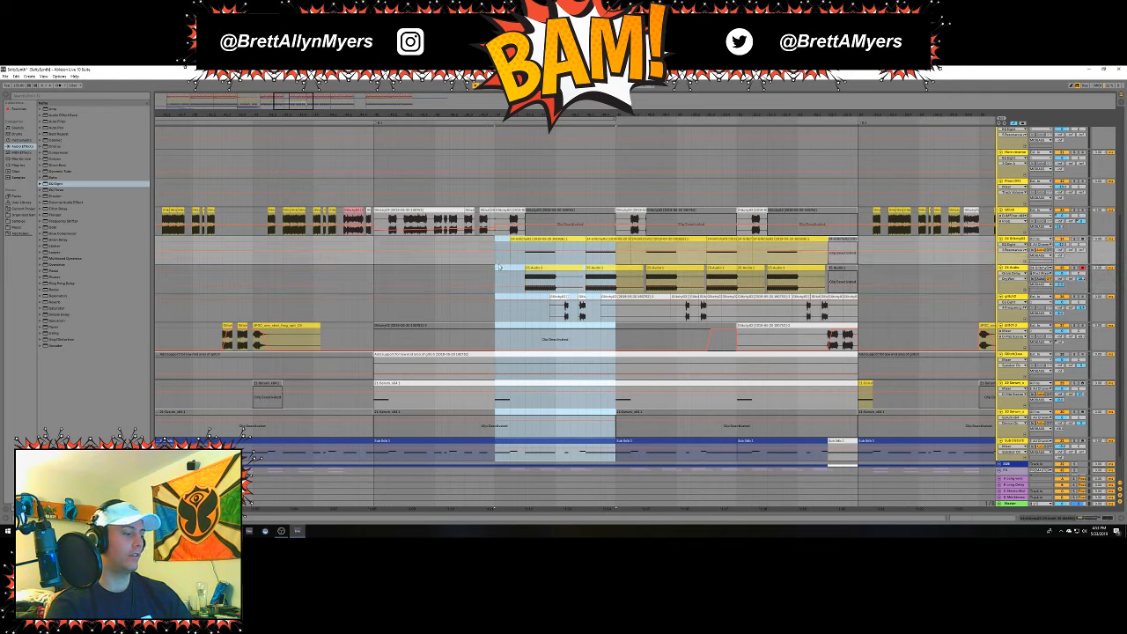
left_click(374, 242)
key("ctrl+v")
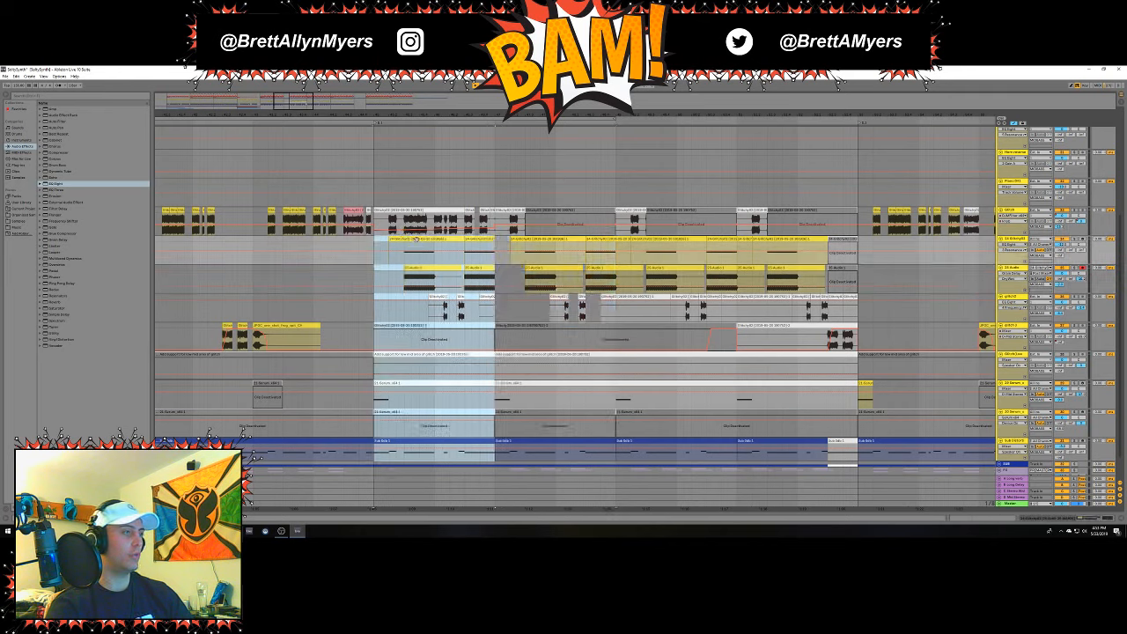
Deactivate the chopped track's audio above the first pasted synth clip, and the short second pasted clips on both yellow synth tracks.
left_click(404, 216)
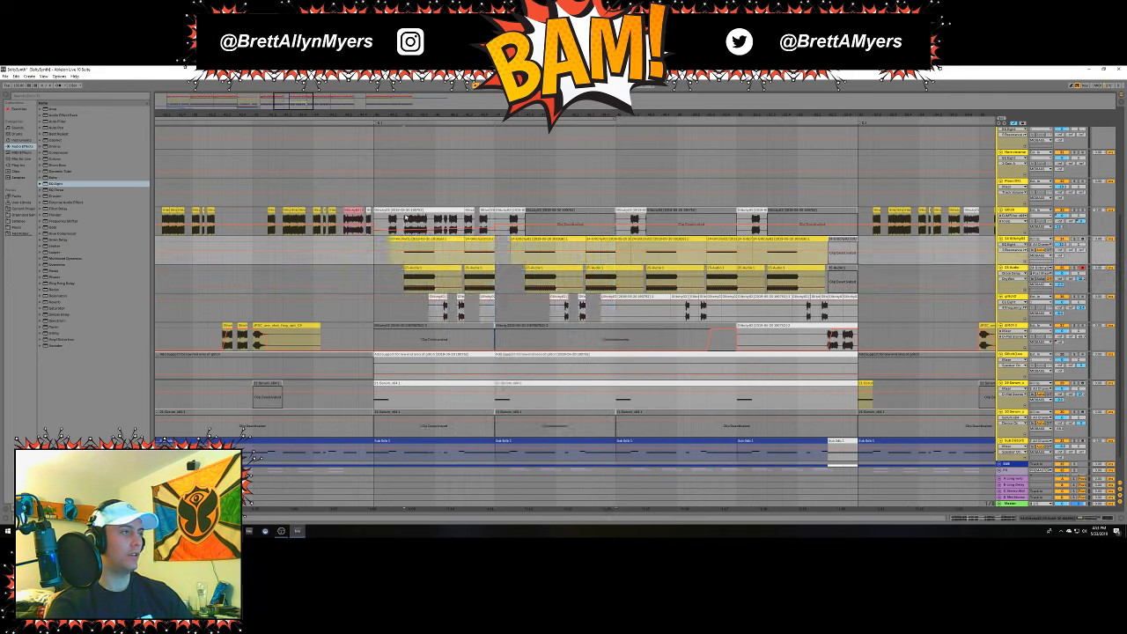
left_click(432, 211)
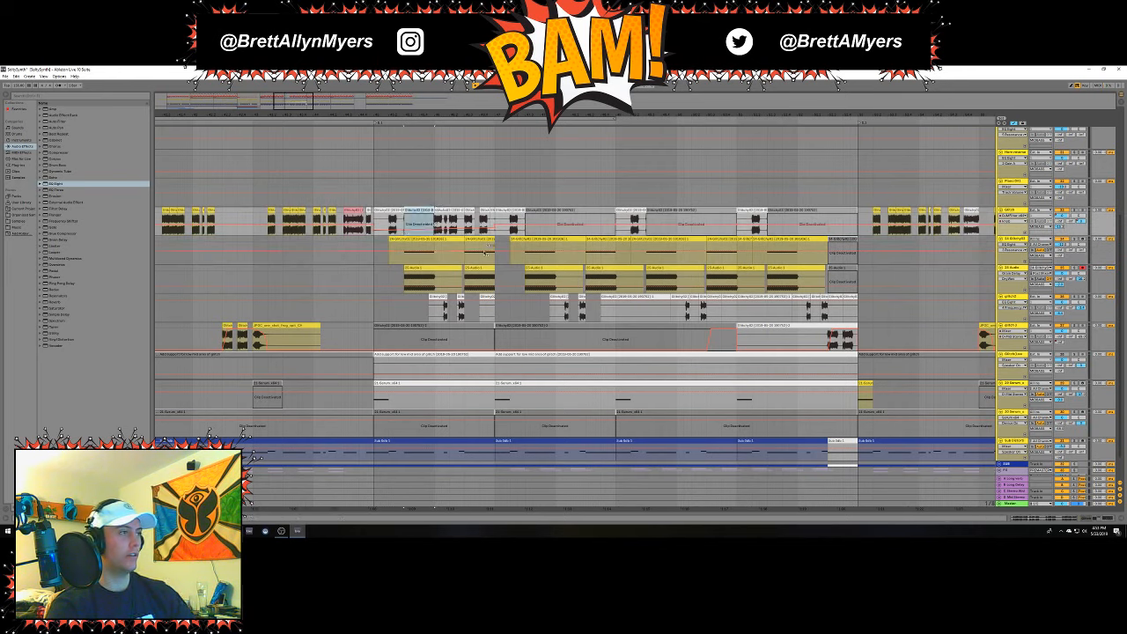
left_click_drag(484, 245, 491, 265)
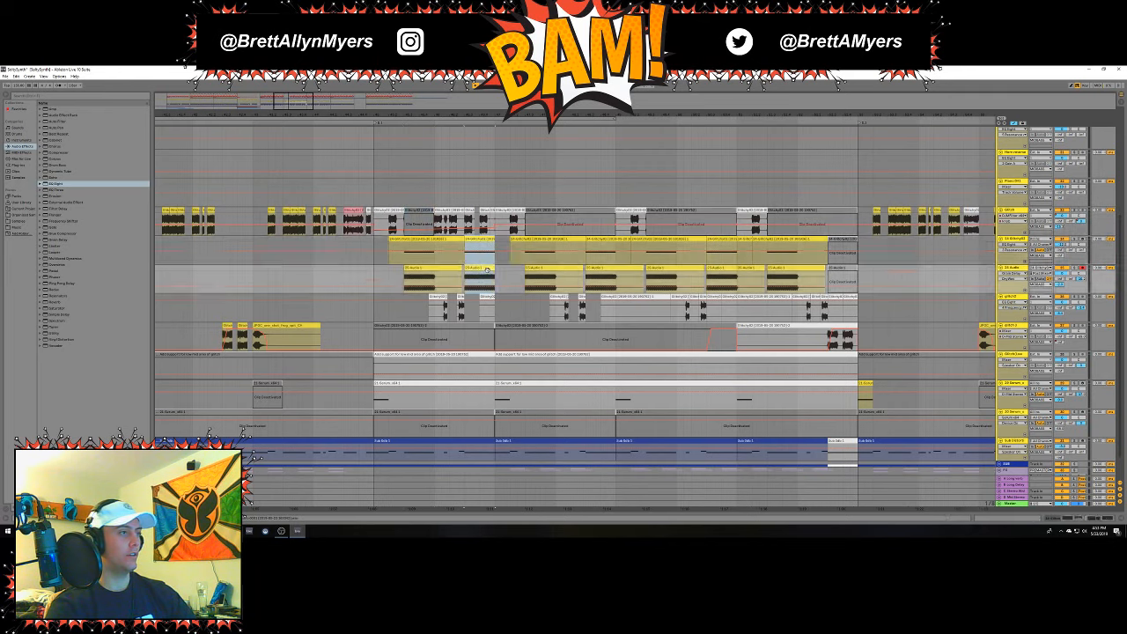
Play the edited opening and delete the pasted audio clips from the track directly below the two synth tracks.
left_click(401, 227)
key("space")
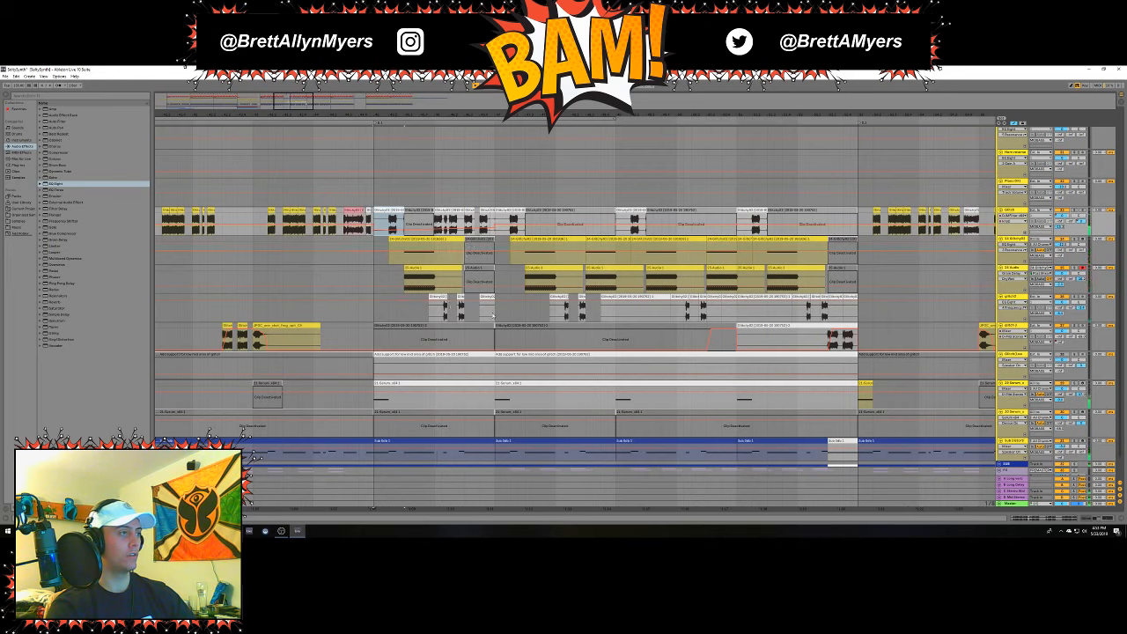
left_click_drag(493, 315, 375, 297)
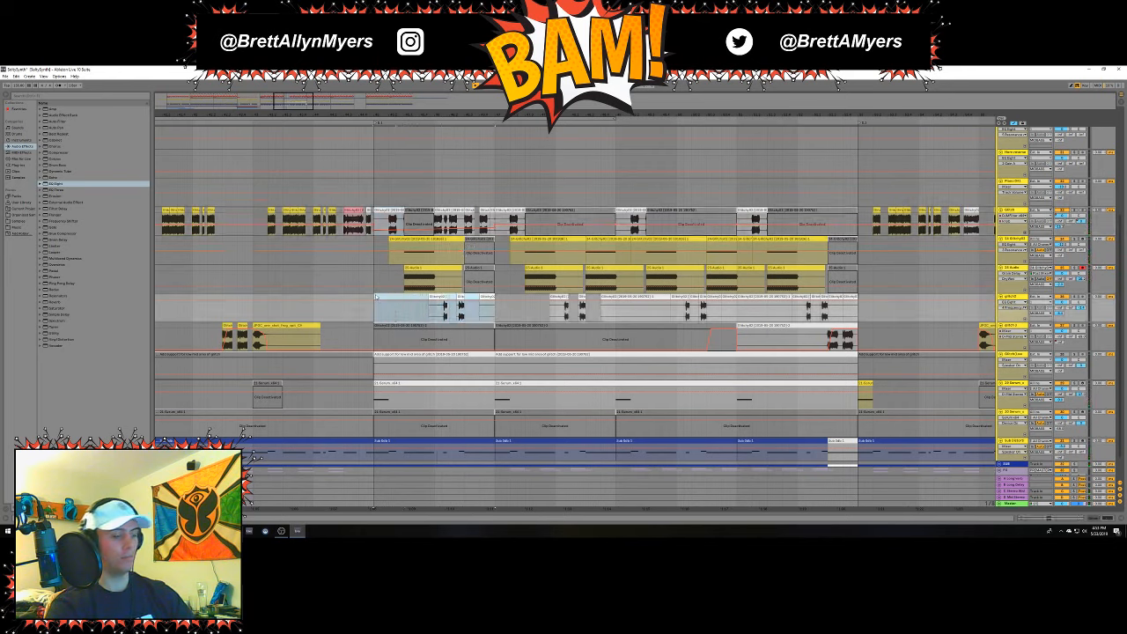
key("Delete")
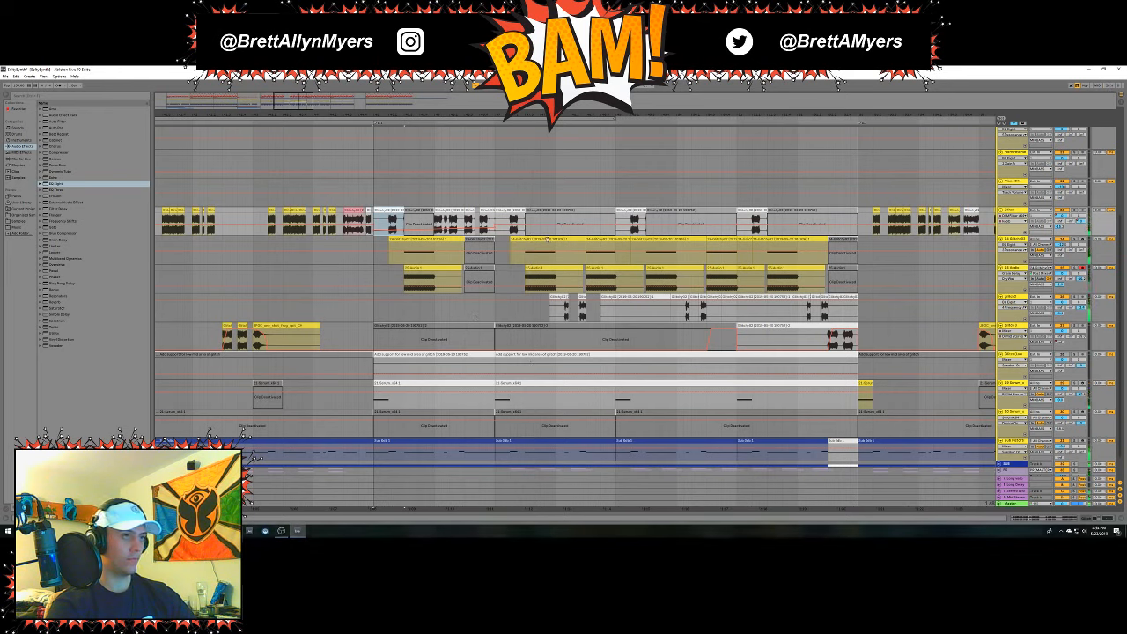
Delete the short synth clips just before the last quarter and copy the first quarter's closing chopped audio onto the same spot.
left_click(724, 256)
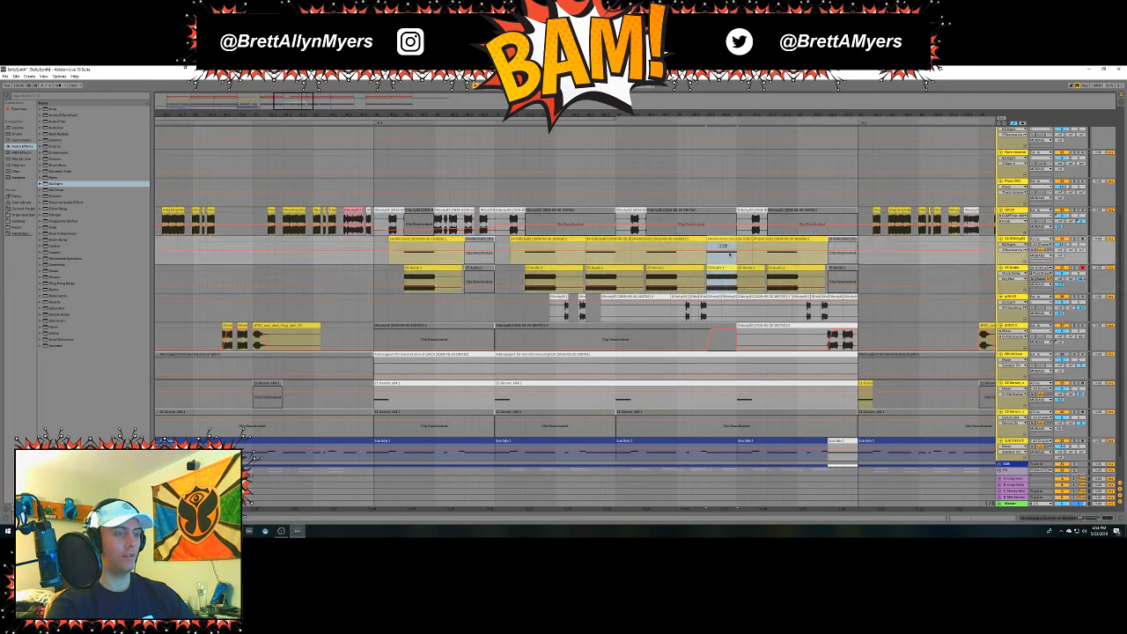
left_click(484, 218)
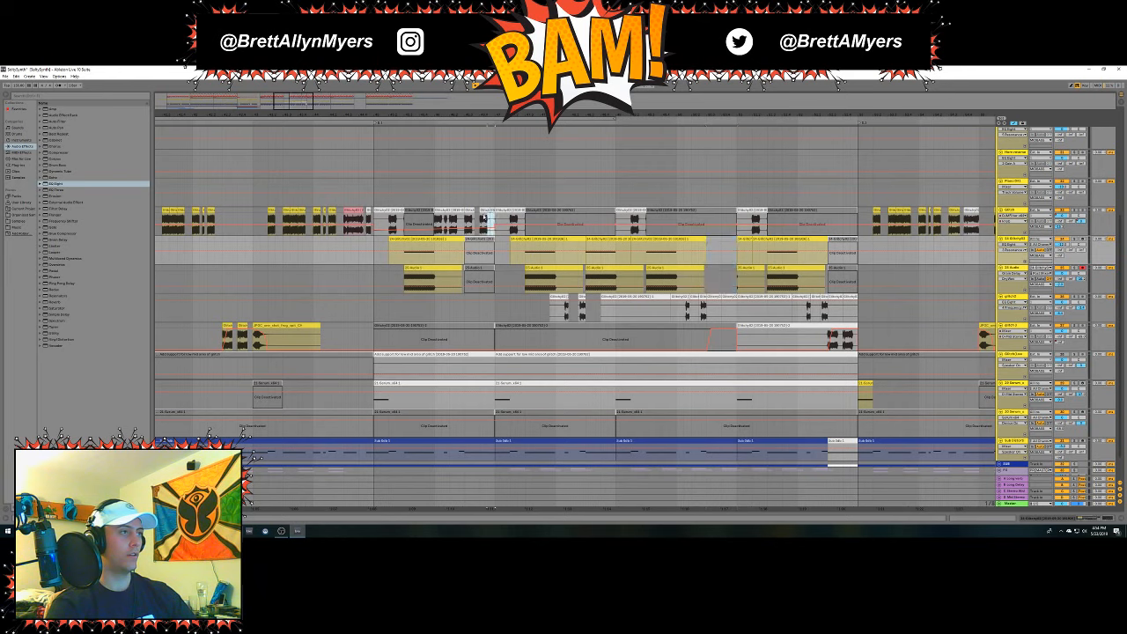
mouse_move(484, 218)
left_mouse_down()
mouse_move(434, 216)
mouse_move(480, 217)
left_mouse_up()
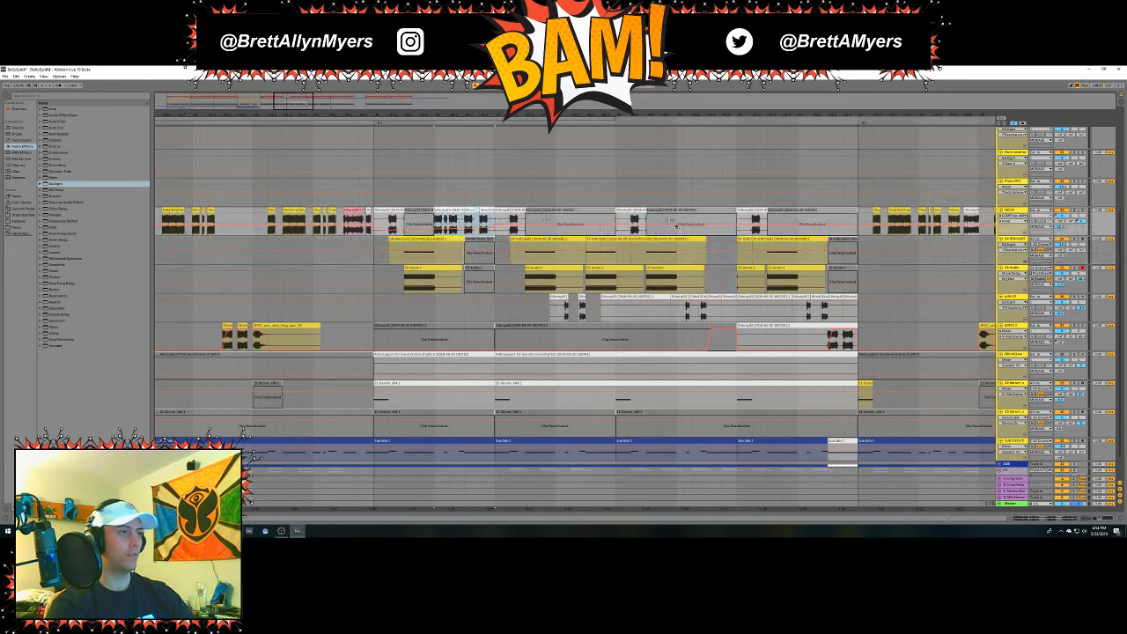
left_click(678, 222)
left_click_drag(678, 222, 731, 220)
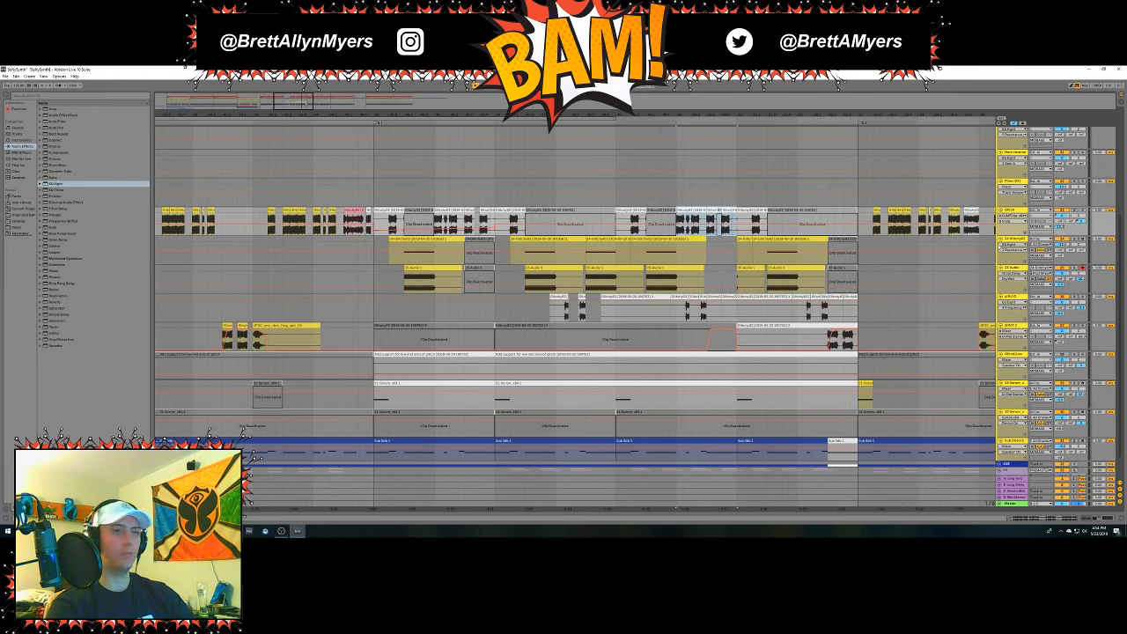
Add the DJMFilter_x64 plug-in after the EQ Eight on the upper yellow synth track.
double_click(1012, 240)
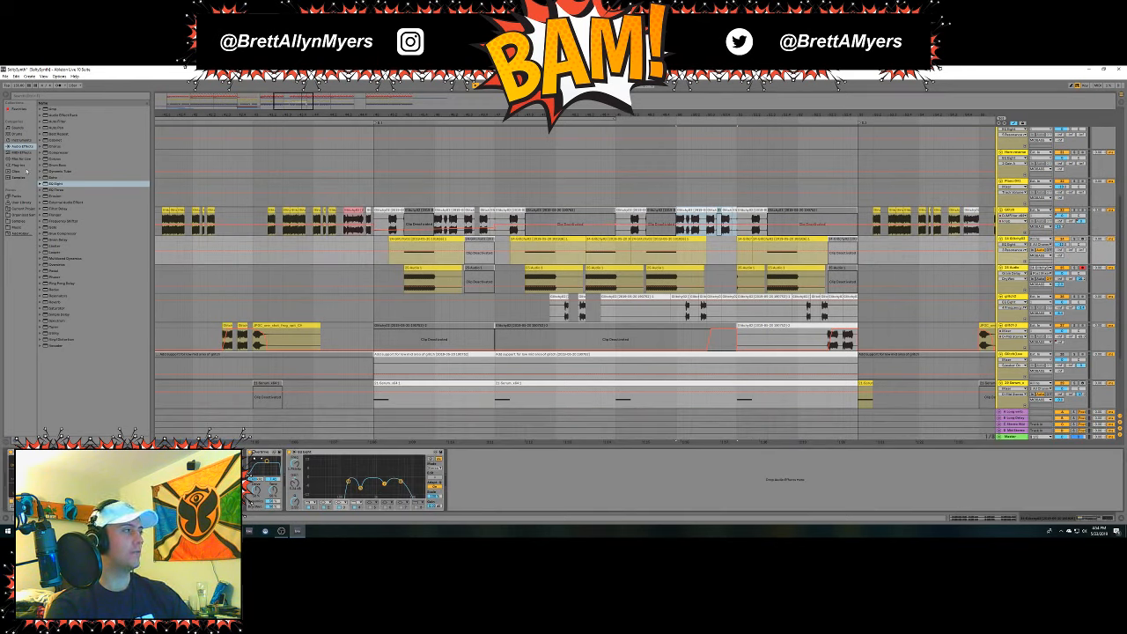
left_click(26, 165)
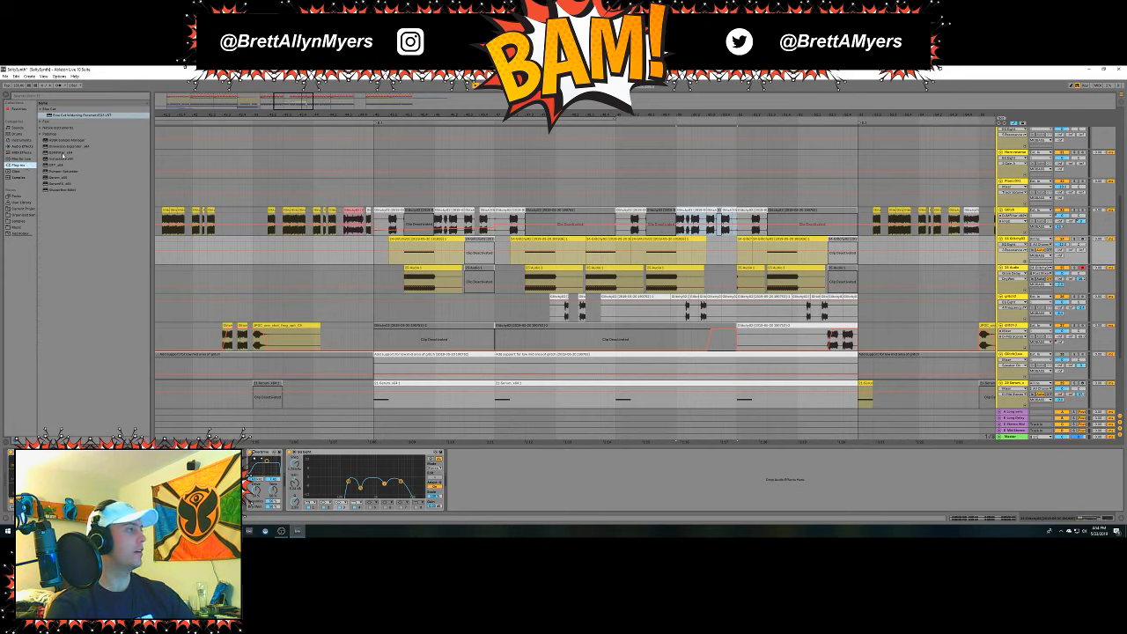
double_click(62, 153)
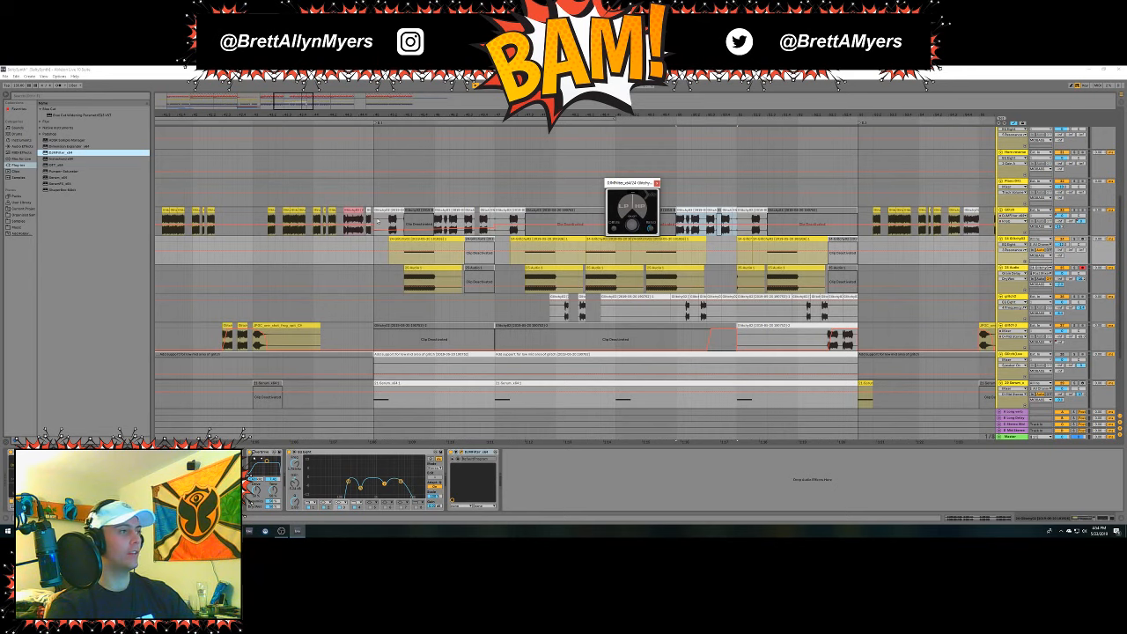
Apply a rising filter automation ramp across the section's first quarter on the upper yellow synth track.
left_click_drag(374, 222, 495, 225)
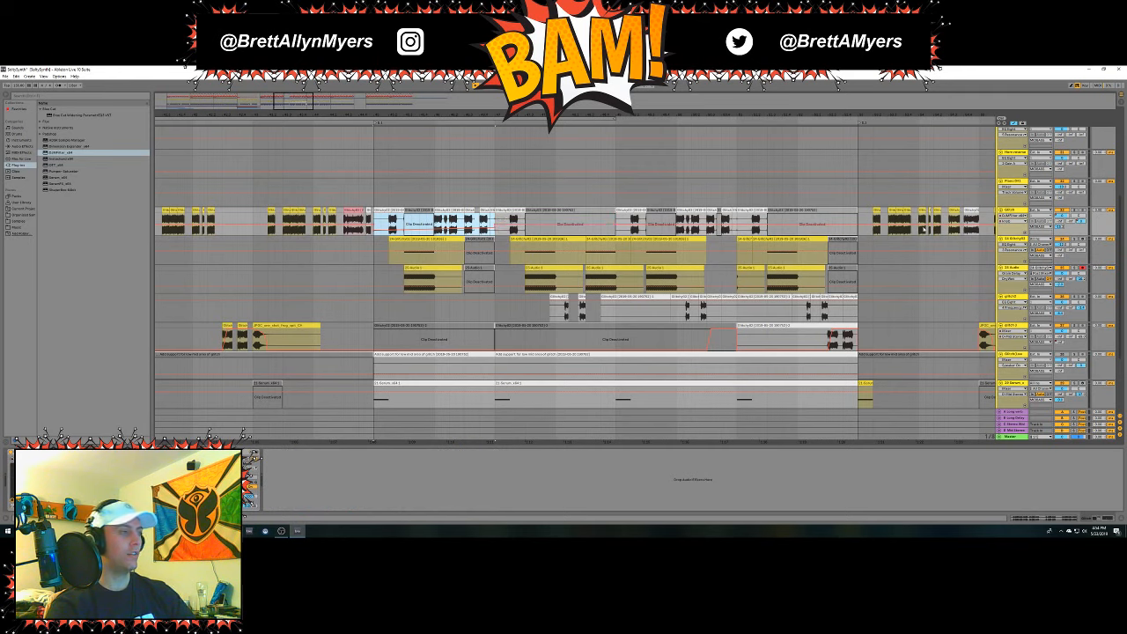
left_click(1013, 245)
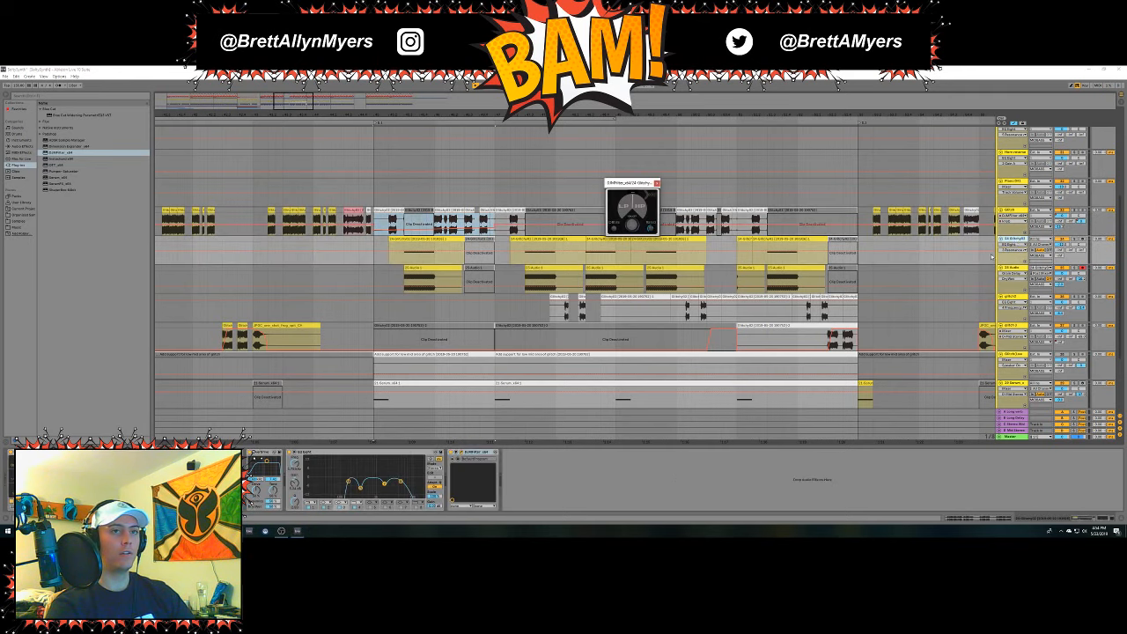
left_click_drag(375, 252, 492, 259)
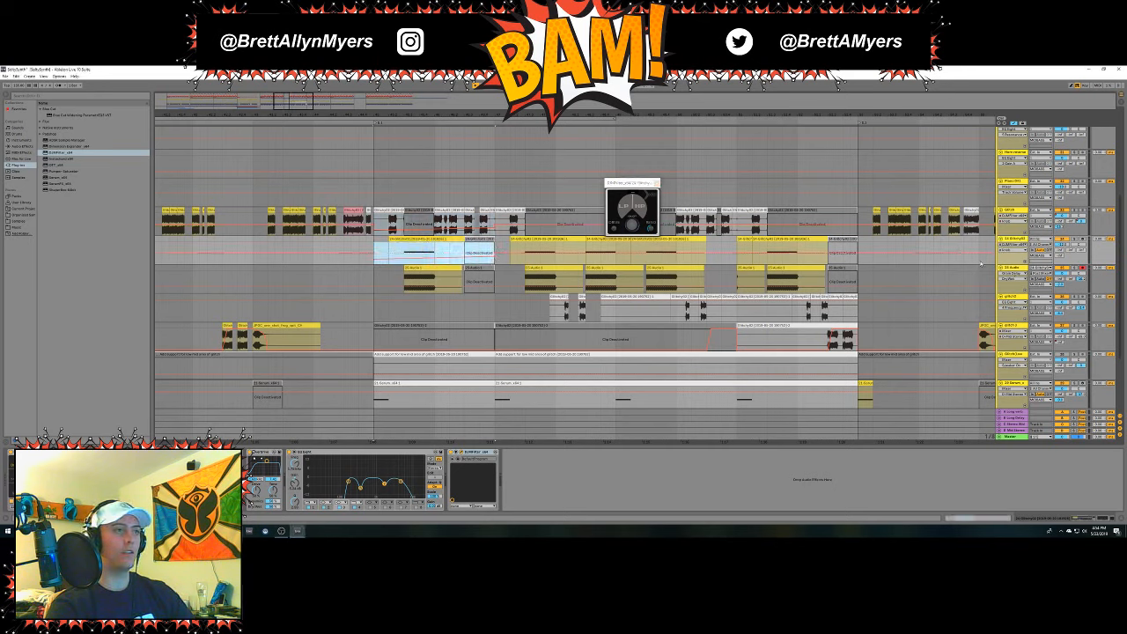
Add DJMFilter_x64 to the yellow audio track below and apply the rising filter automation across the same first quarter.
left_click(326, 333)
left_click_drag(66, 153, 723, 254)
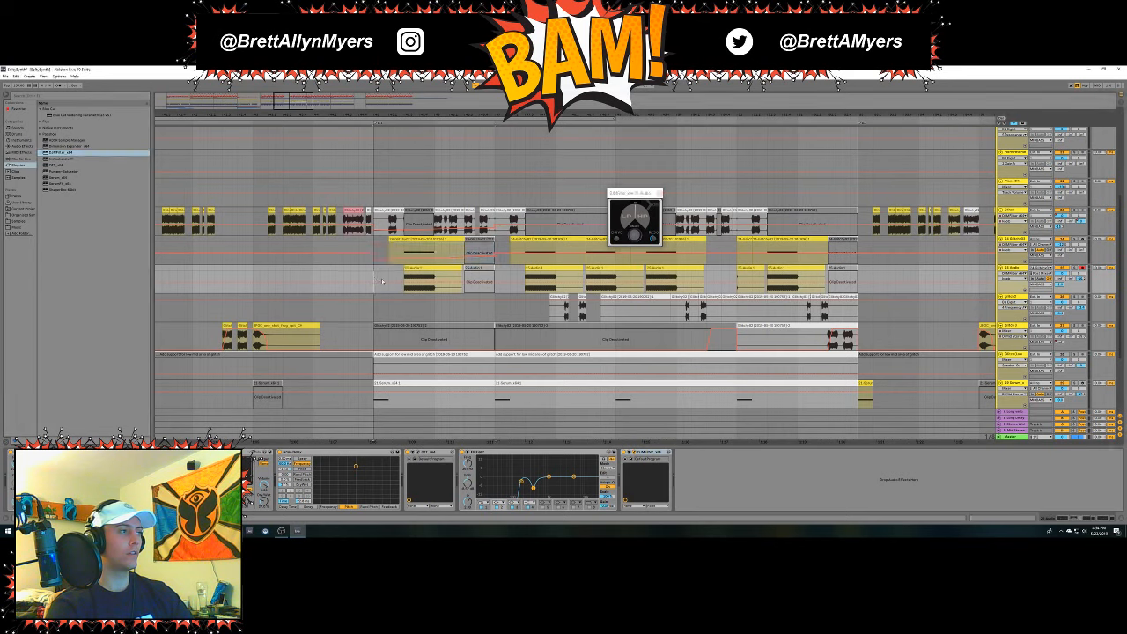
left_click_drag(373, 280, 479, 284)
Play the first quarter of the section to hear the filter sweep on both synth tracks.
key("space")
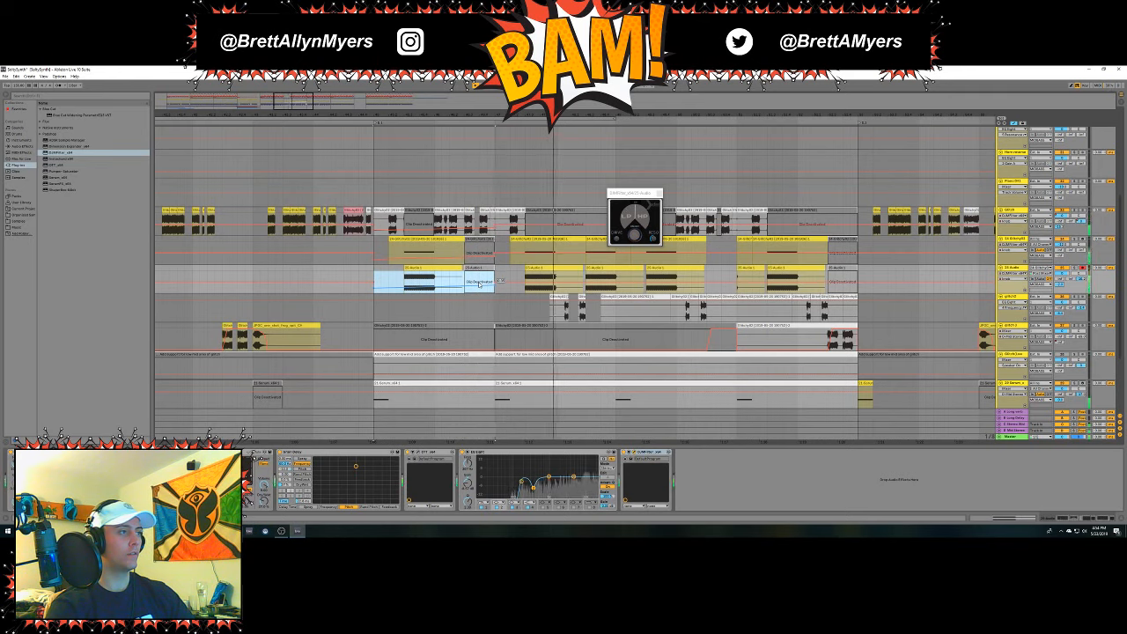
key("space")
key("space")
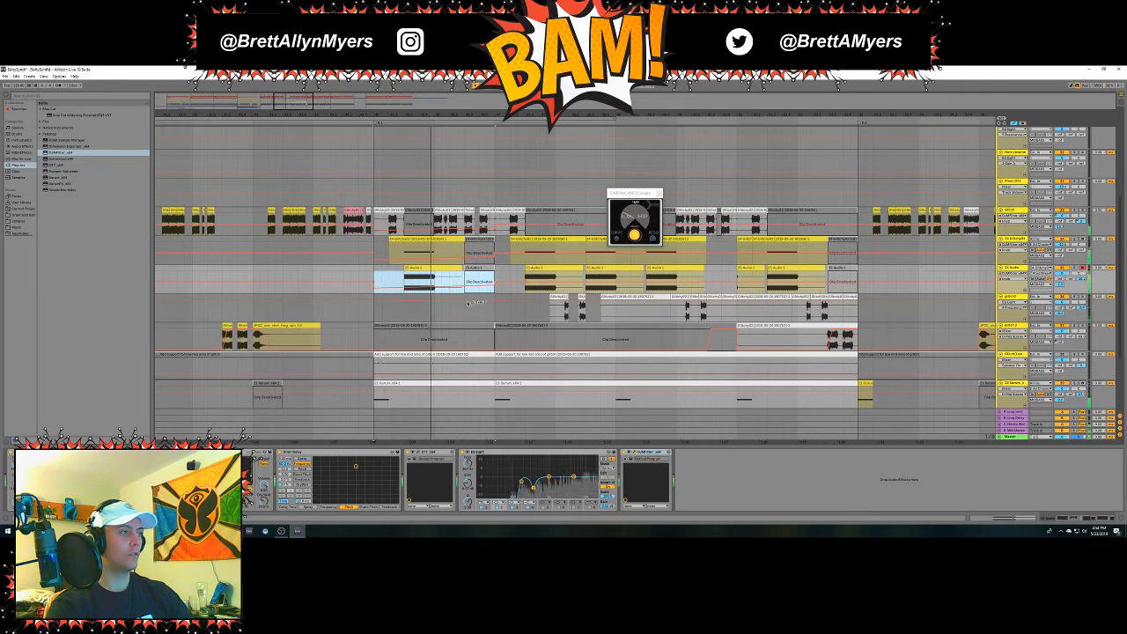
key("space")
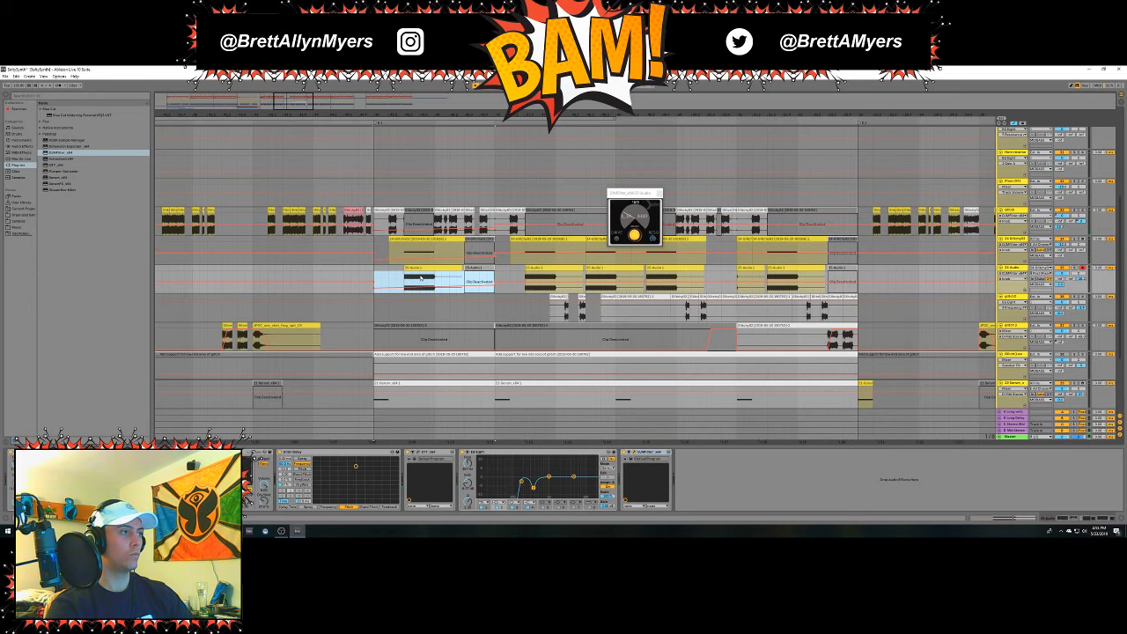
Open the first MIDI clip on the upper synth track and extend its note back to the clip's start.
double_click(393, 240)
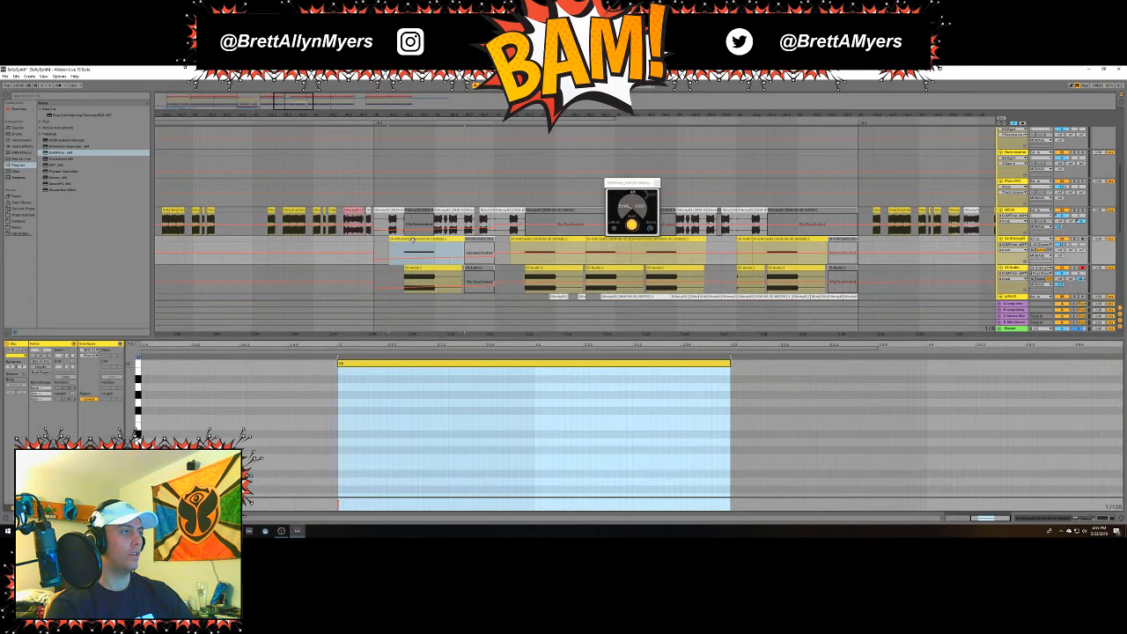
left_click(340, 367)
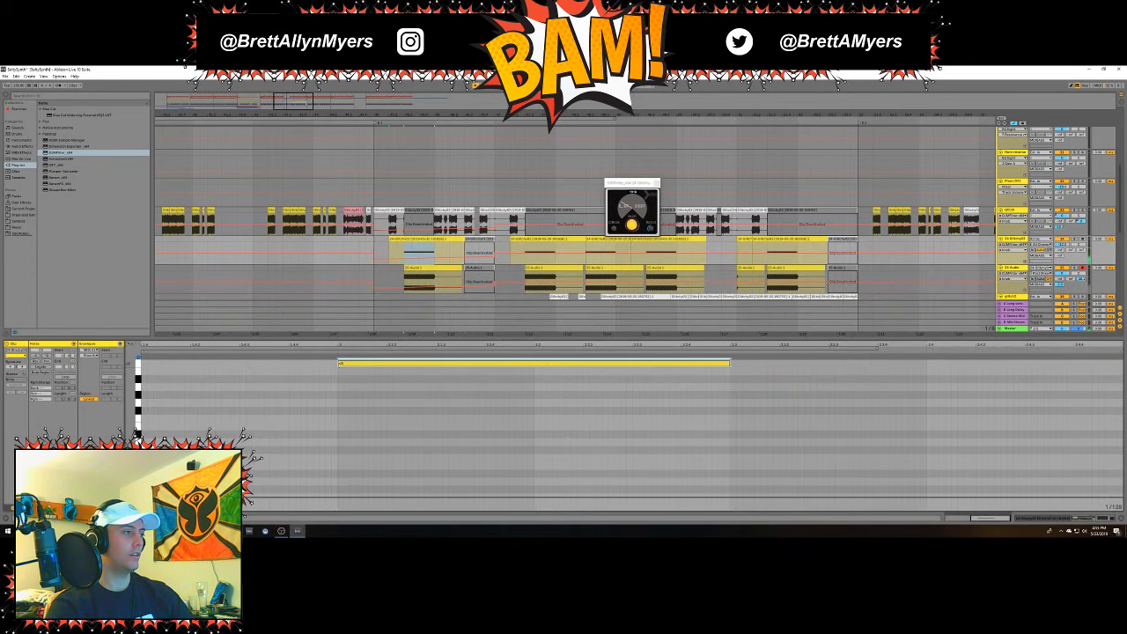
left_click_drag(340, 363, 241, 364)
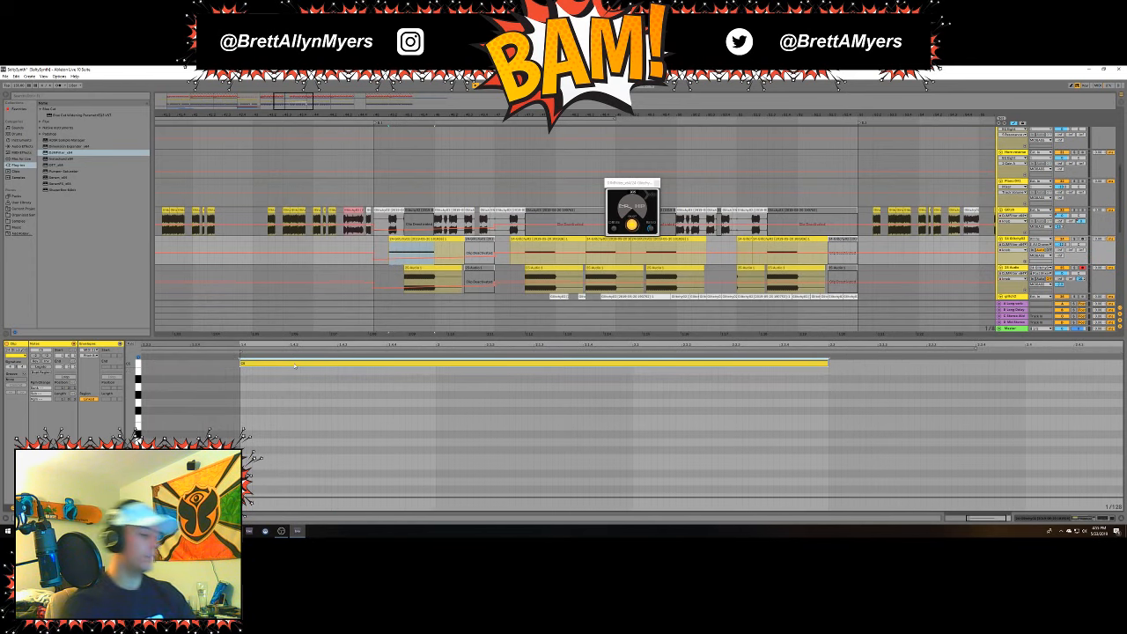
Close the note editor and filter window, and insert a new audio track below the upper yellow synth track.
key("ctrl+alt+l")
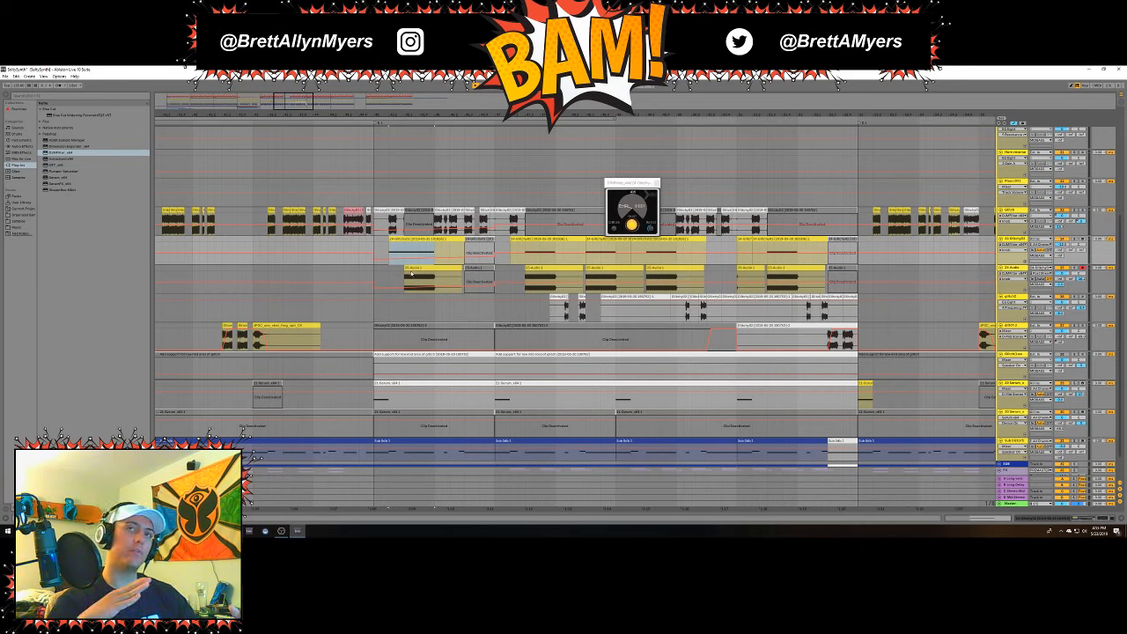
left_click(388, 211)
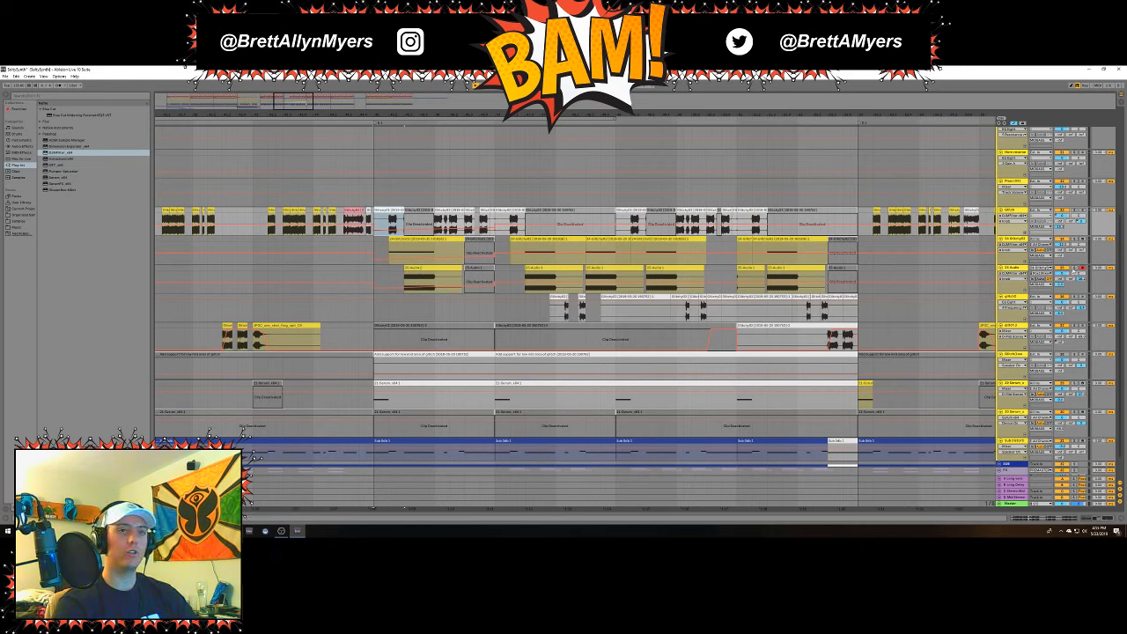
left_click(1017, 240)
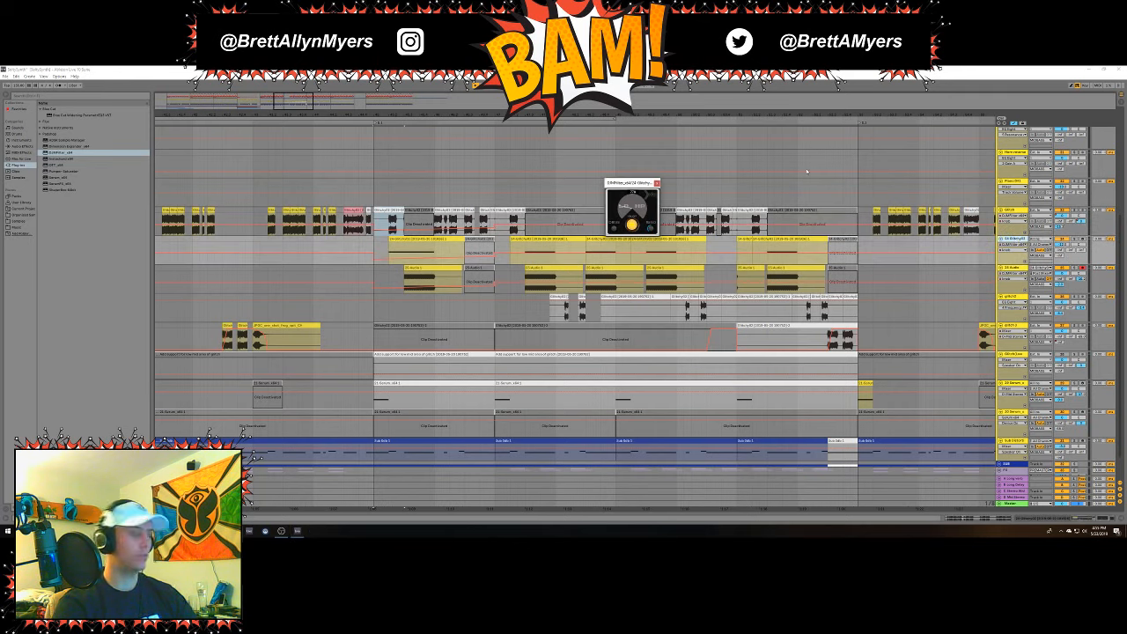
left_click(657, 183)
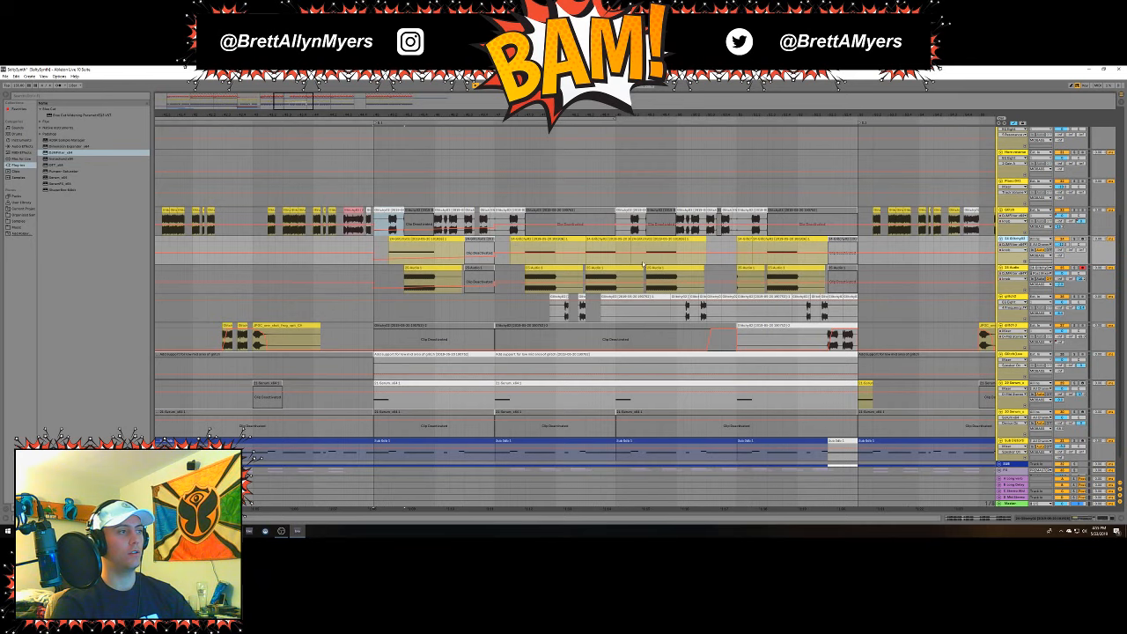
key("ctrl+t")
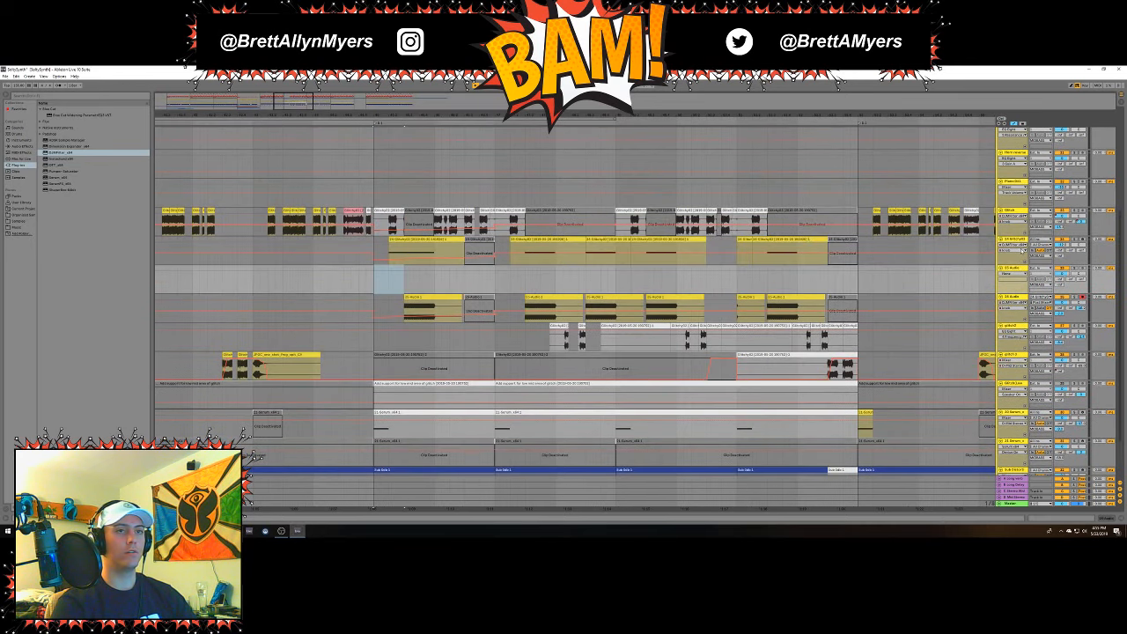
Group the effects on the upper yellow synth track into an Audio Effect Rack and bypass the rack.
left_click(1019, 241)
double_click(1019, 242)
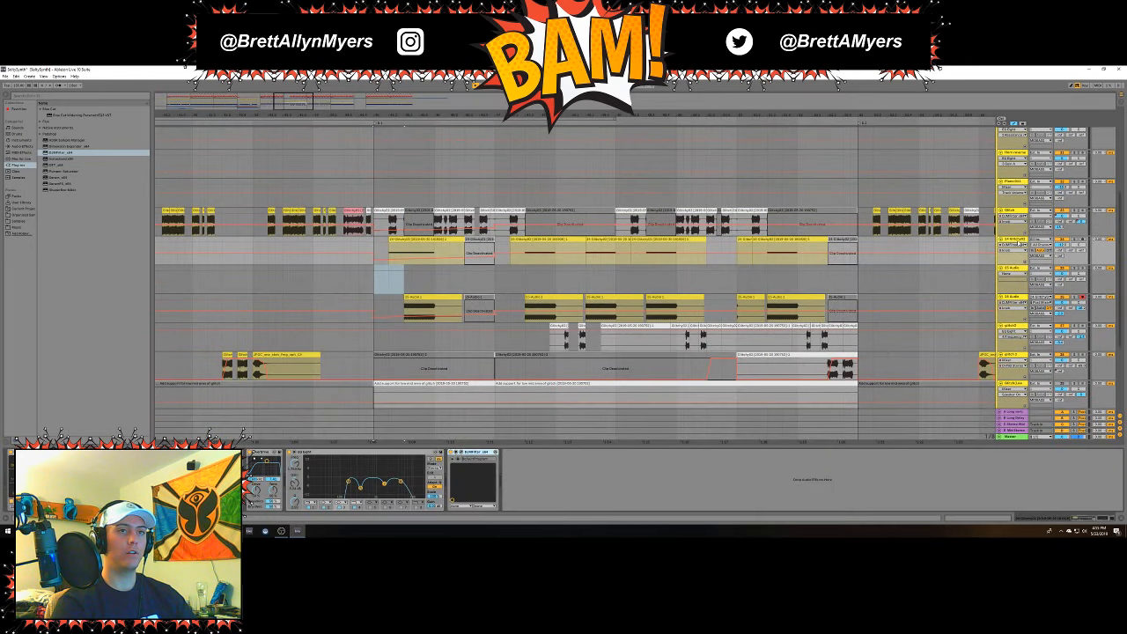
left_click(262, 452, "shift")
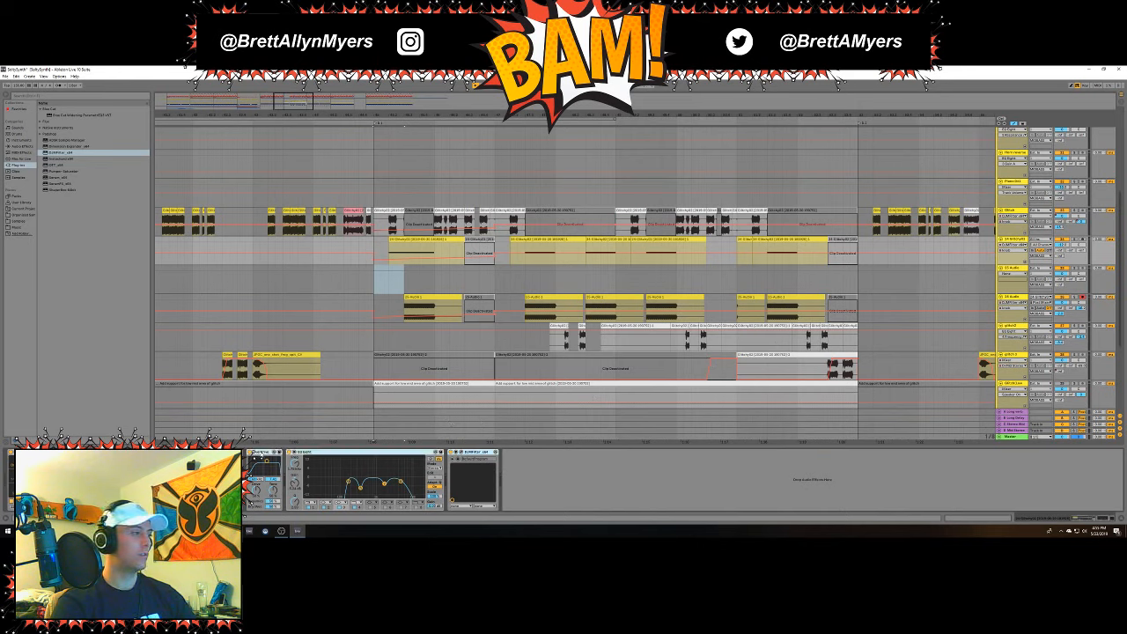
key("ctrl+g")
left_click(252, 453)
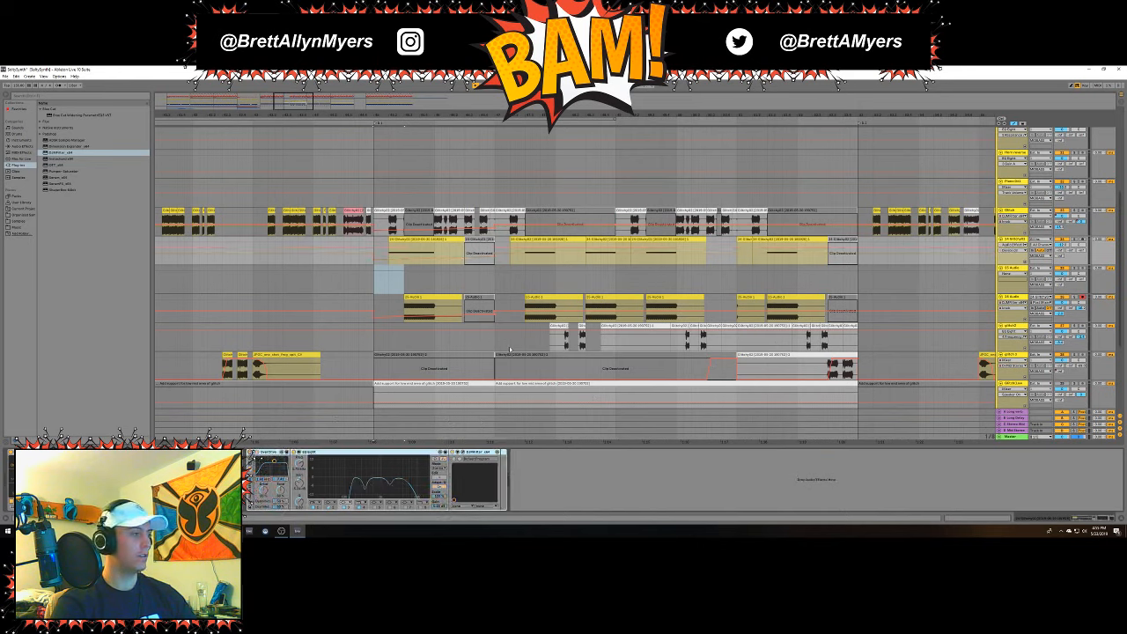
Route the upper synth track into the new audio track, arm it, and record the section's first synth clip.
left_click(1048, 269)
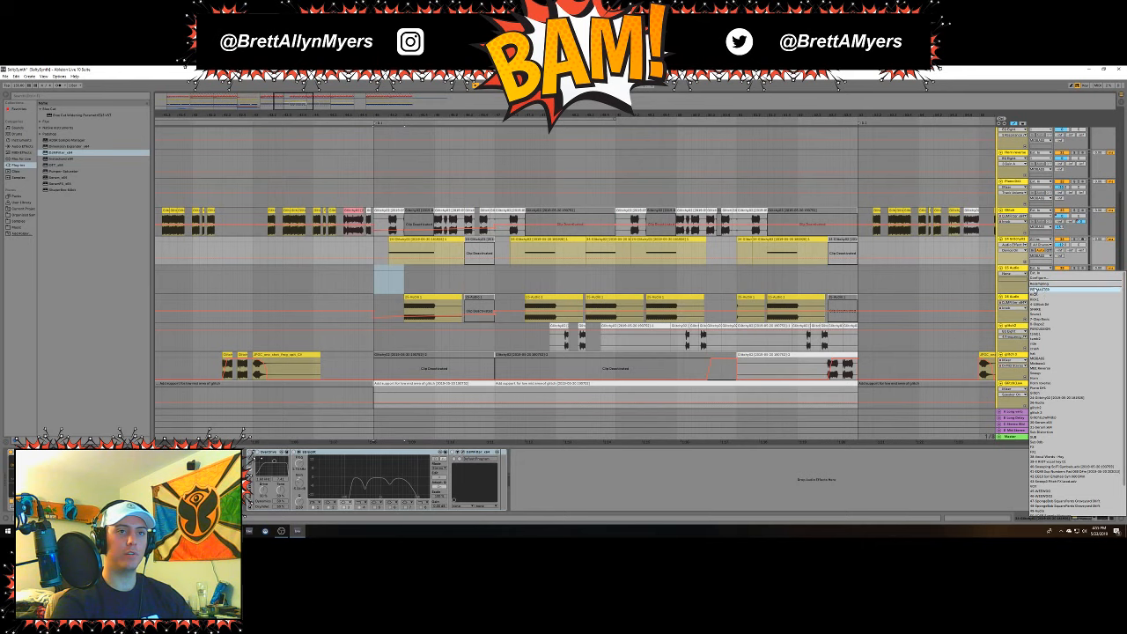
left_click(1048, 399)
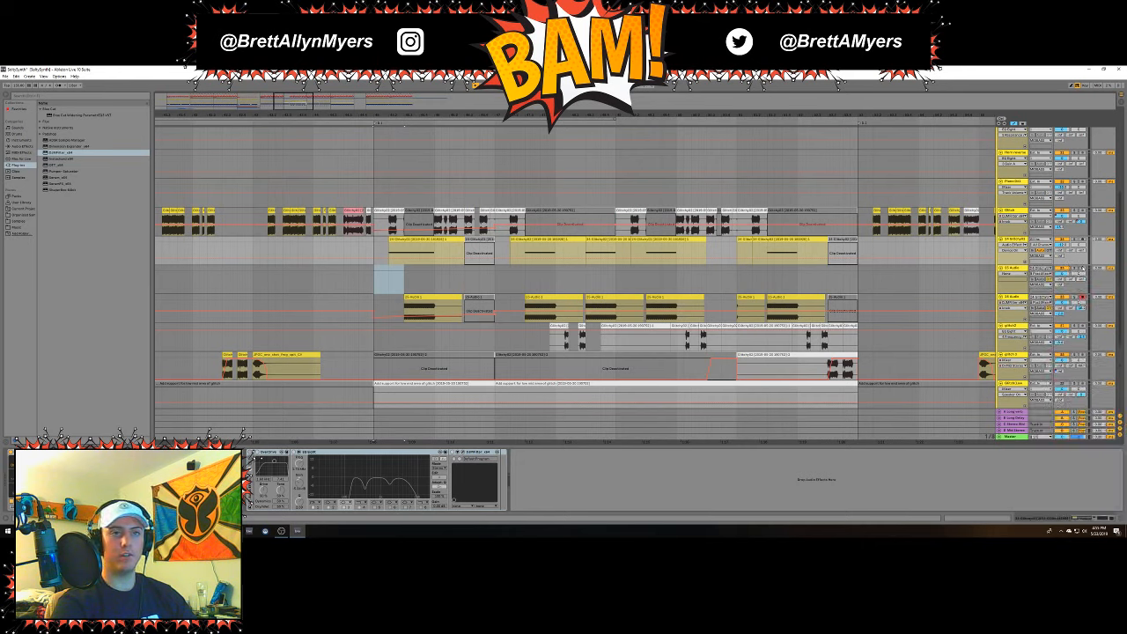
left_click(1083, 268)
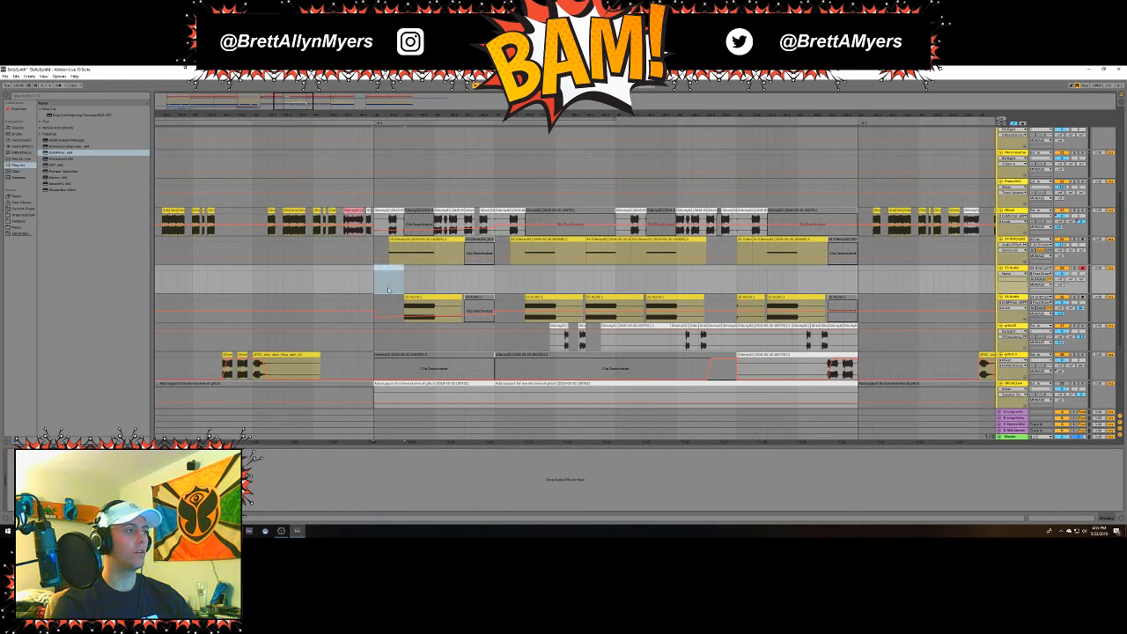
left_click(419, 162)
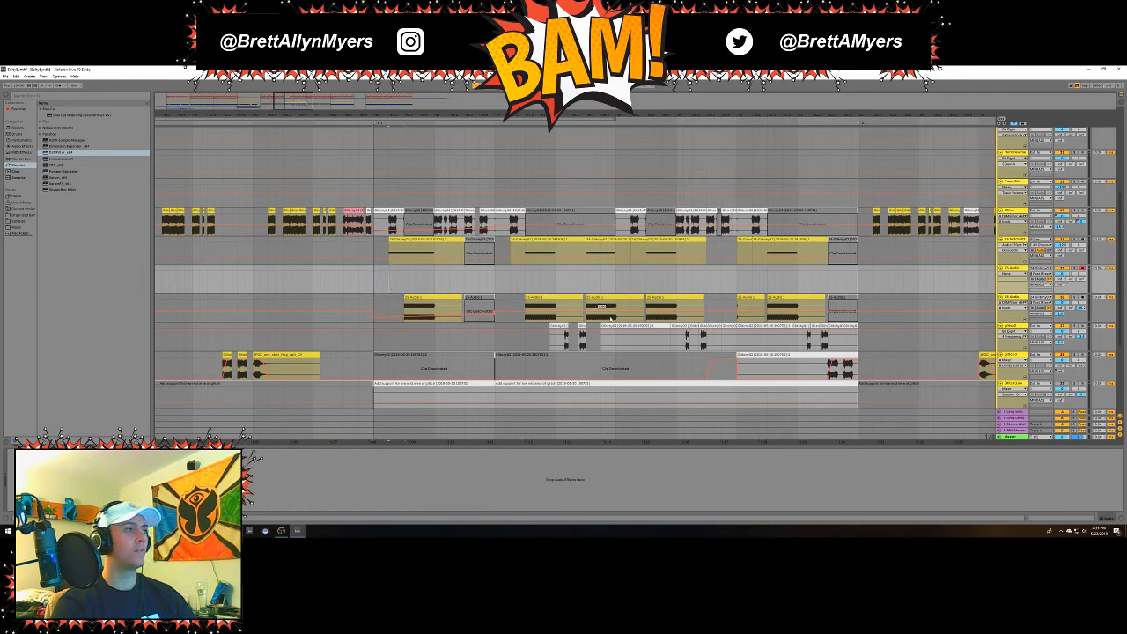
key("F9")
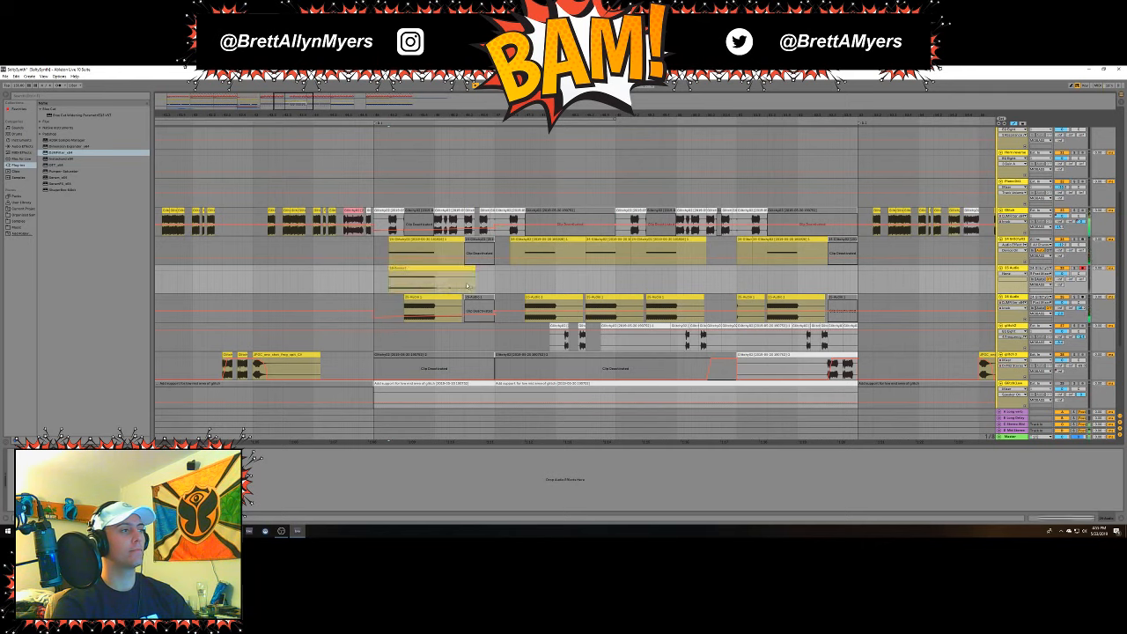
key("space")
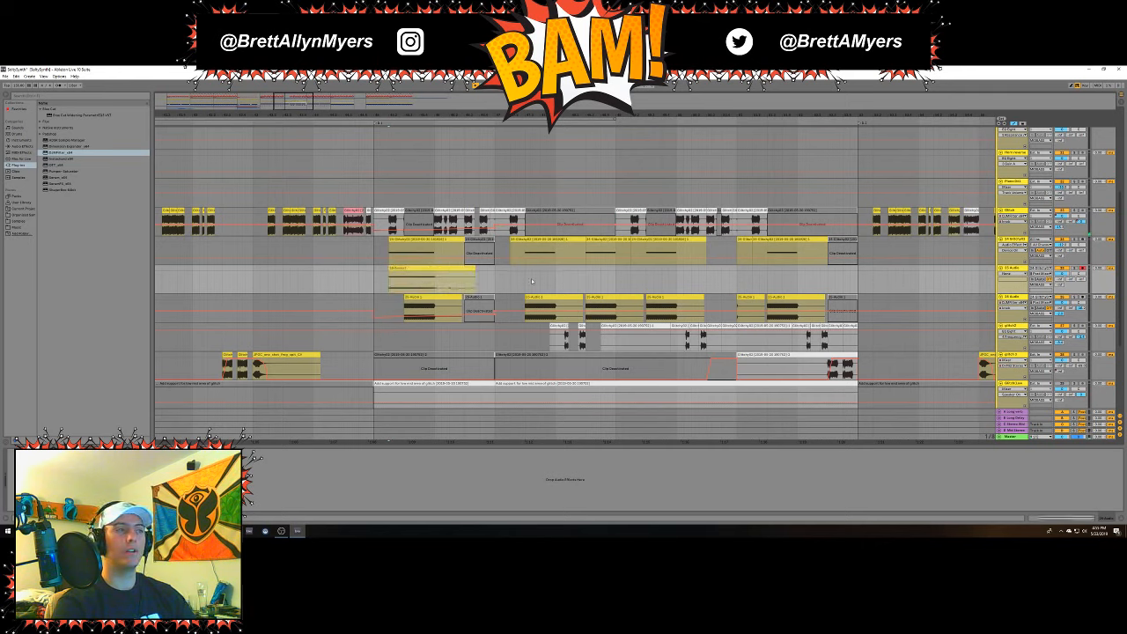
Reactivate the upper synth track's effect rack and move the effect before the EQ to the end of the chain.
left_click(451, 298)
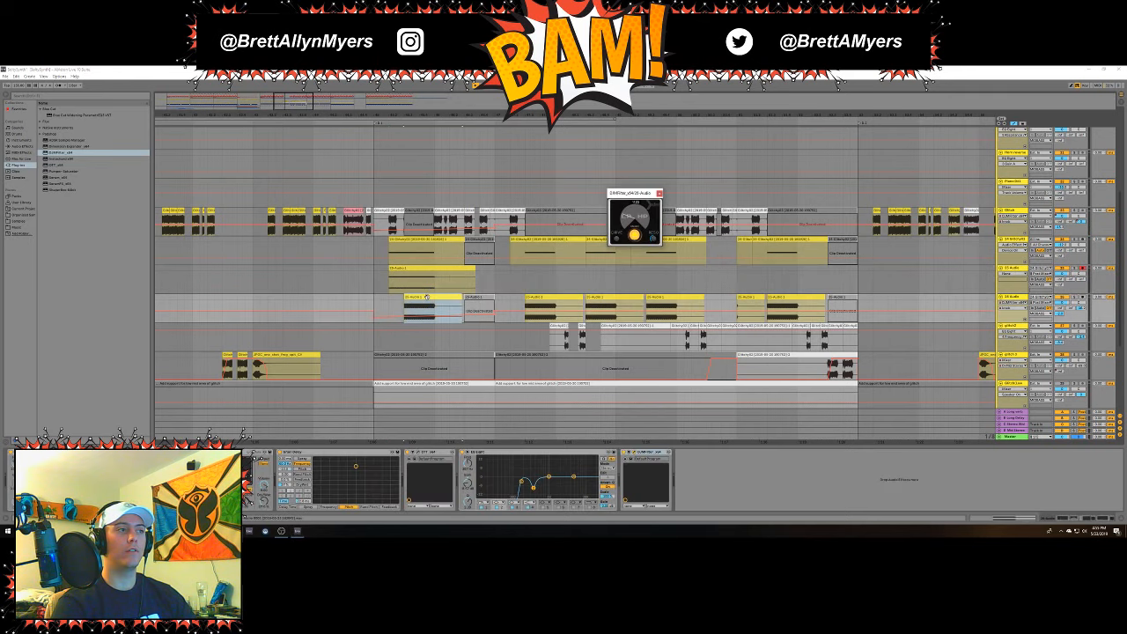
left_click(659, 192)
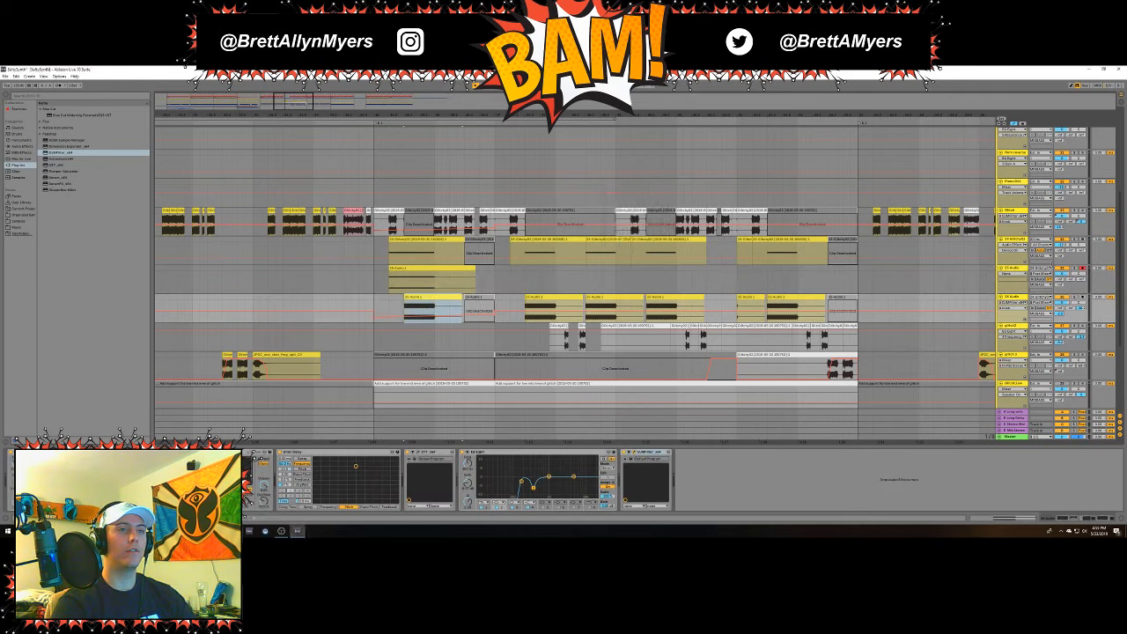
left_click(1020, 241)
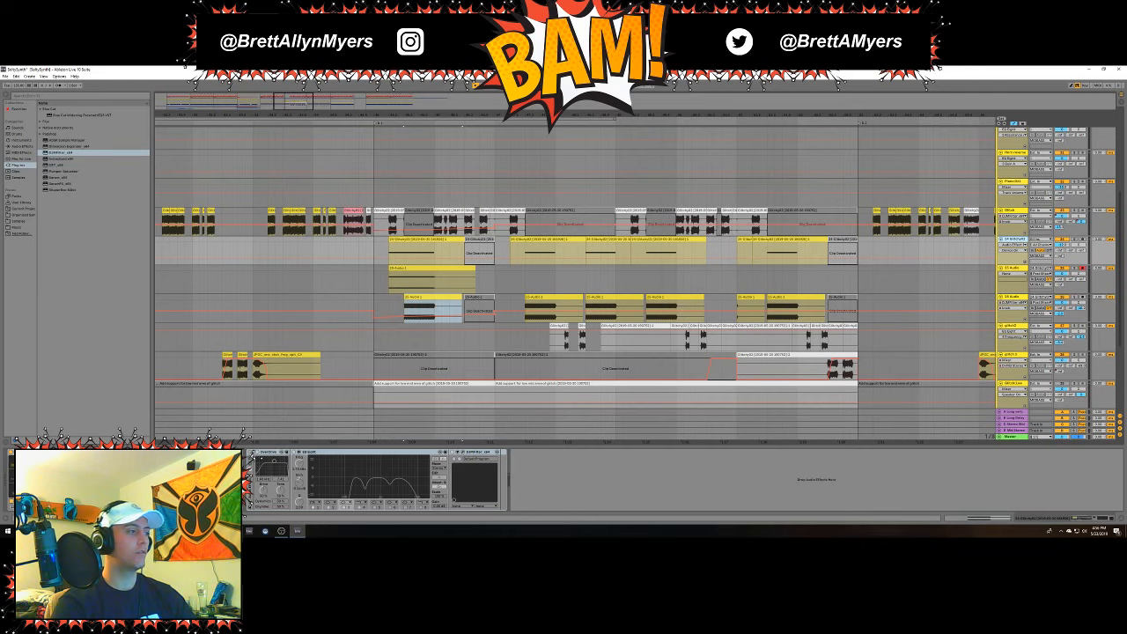
left_click(12, 453)
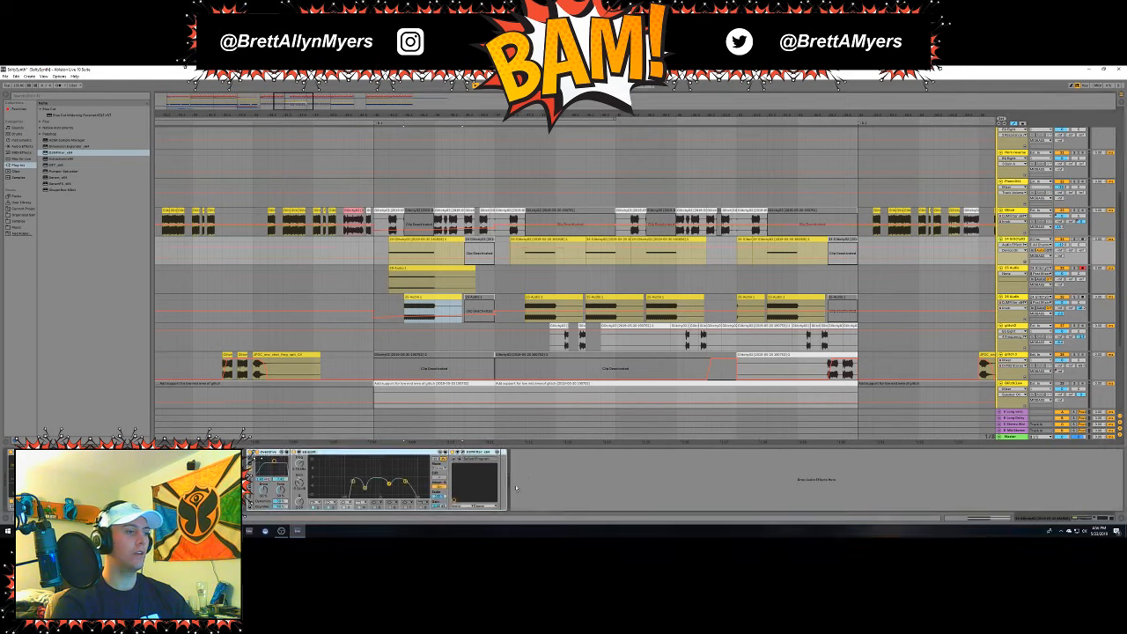
left_click(253, 453)
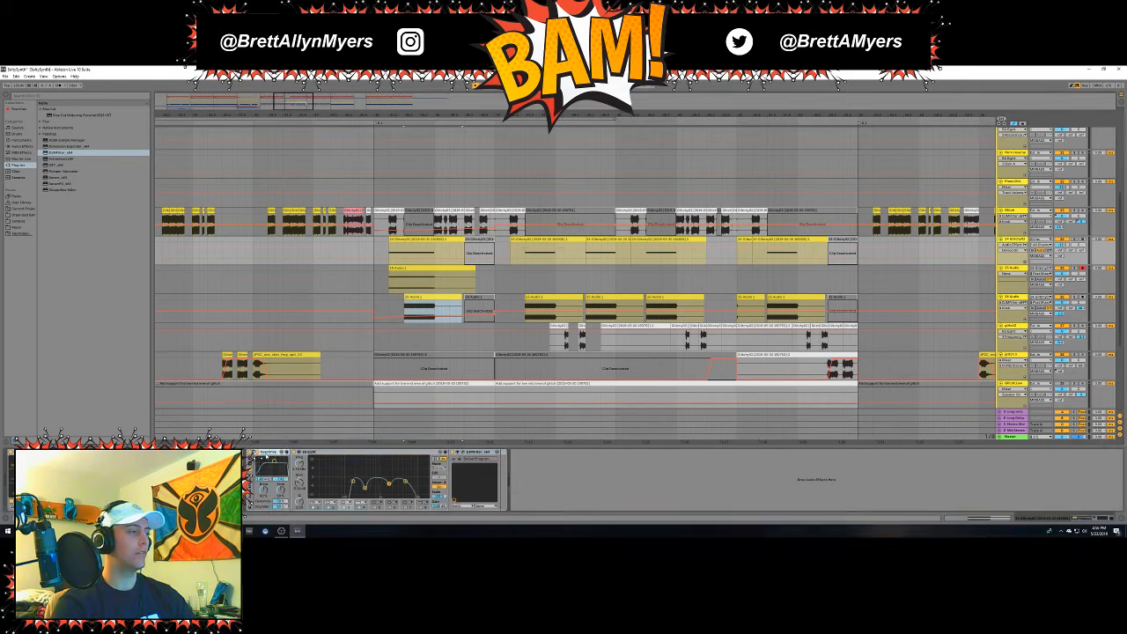
left_click_drag(268, 453, 495, 467)
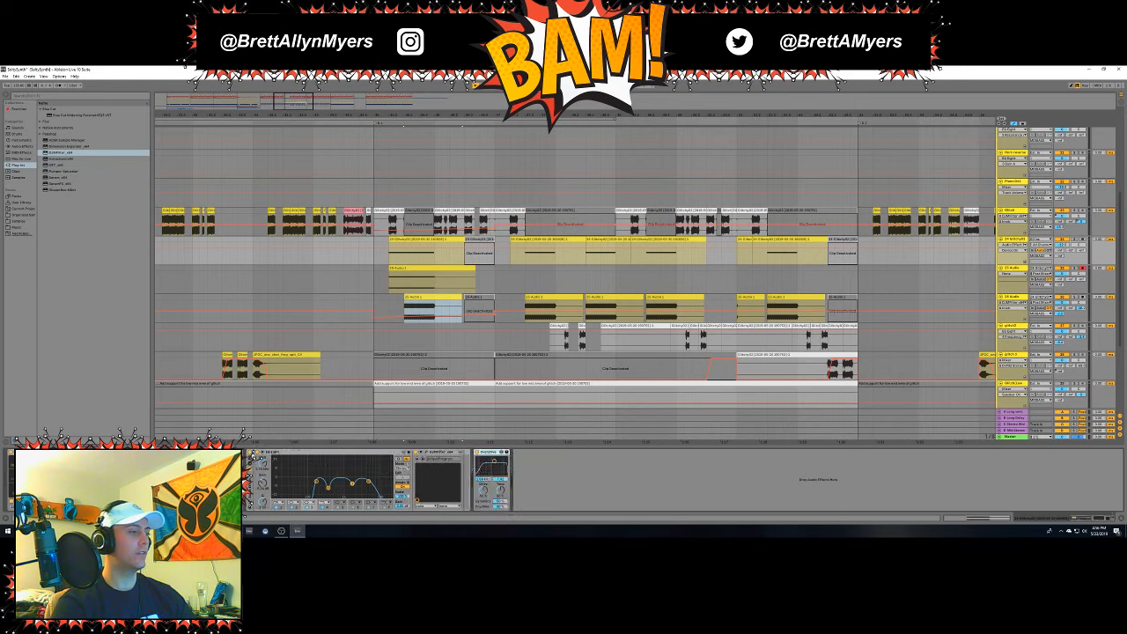
Re-record the first synth clip on the new audio track with the upper track's effects active.
left_click(410, 269)
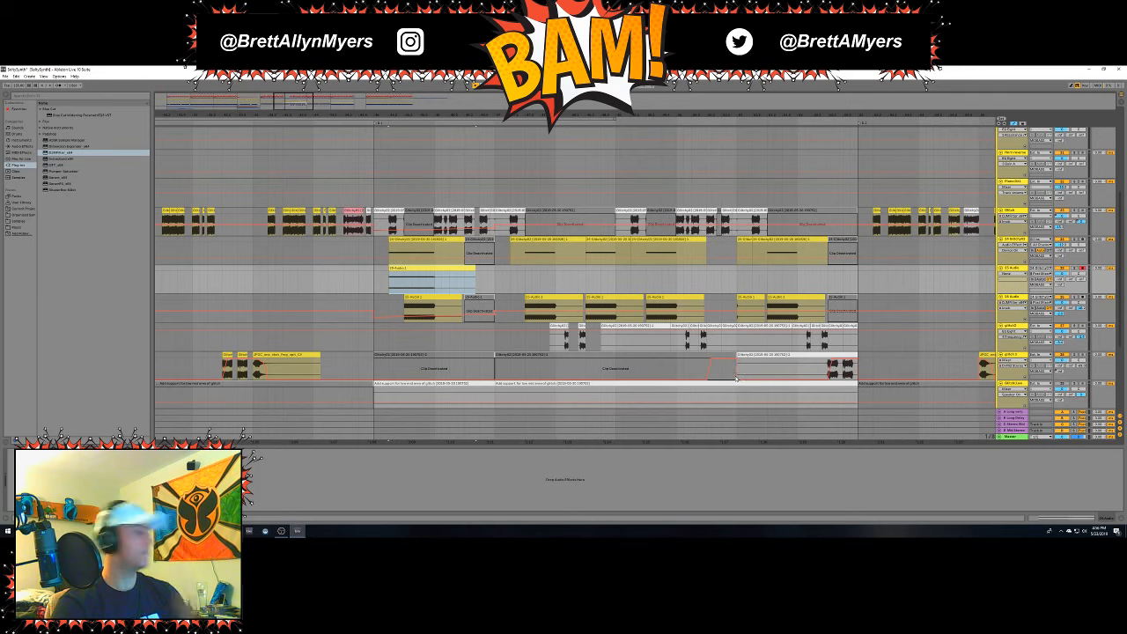
key("F9")
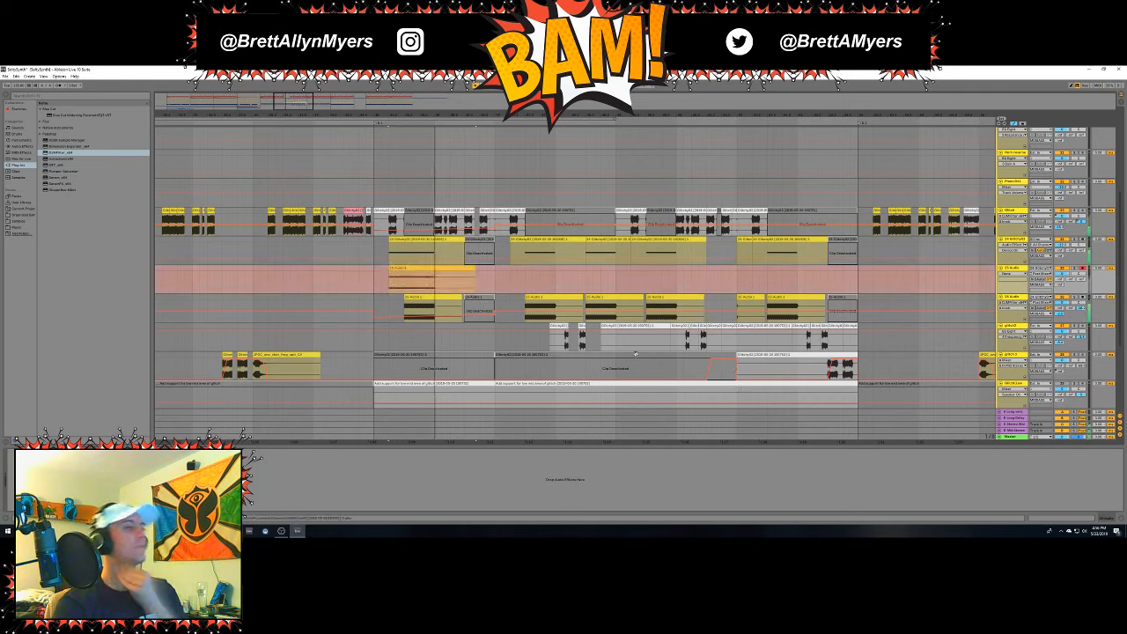
key("space")
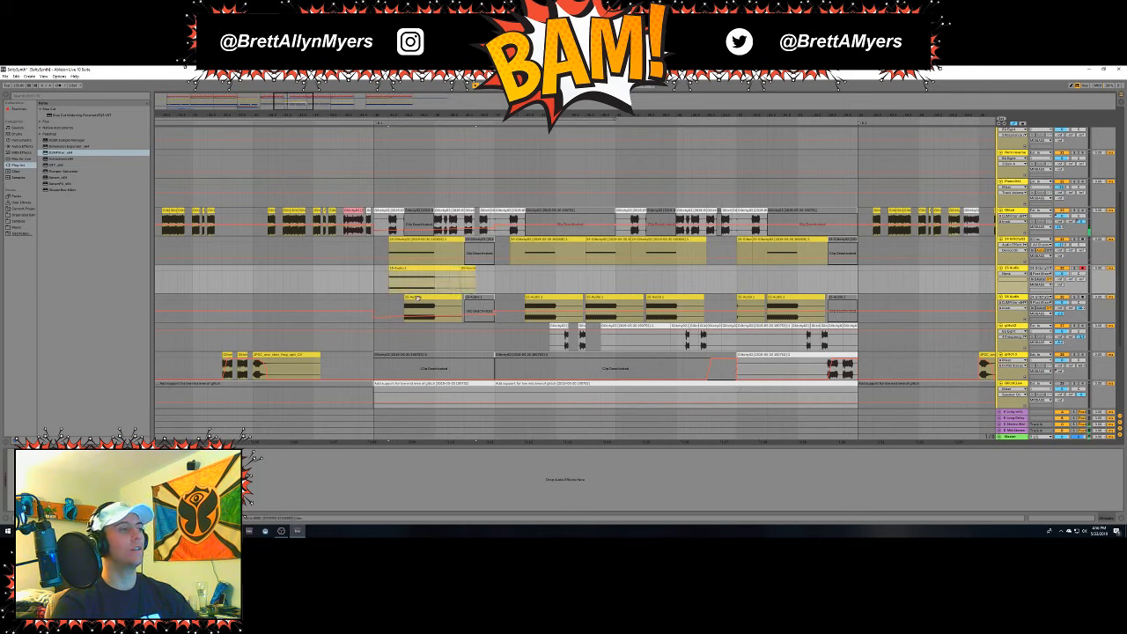
Compare the waveform of the newly recorded clip with the first clip on the audio track below.
double_click(417, 297)
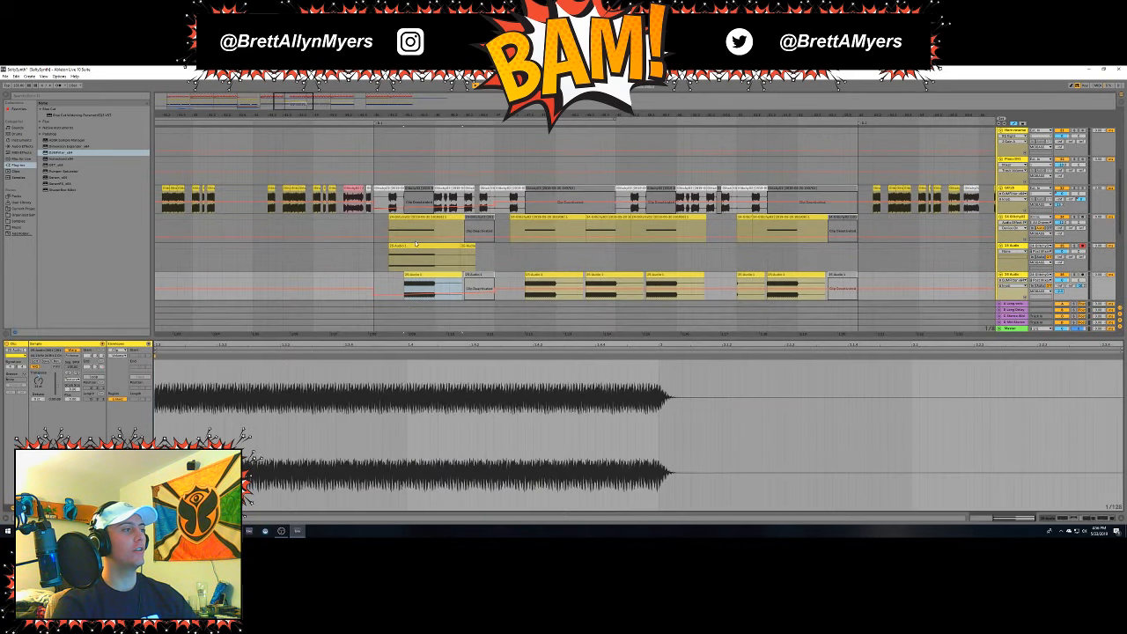
left_click(418, 245)
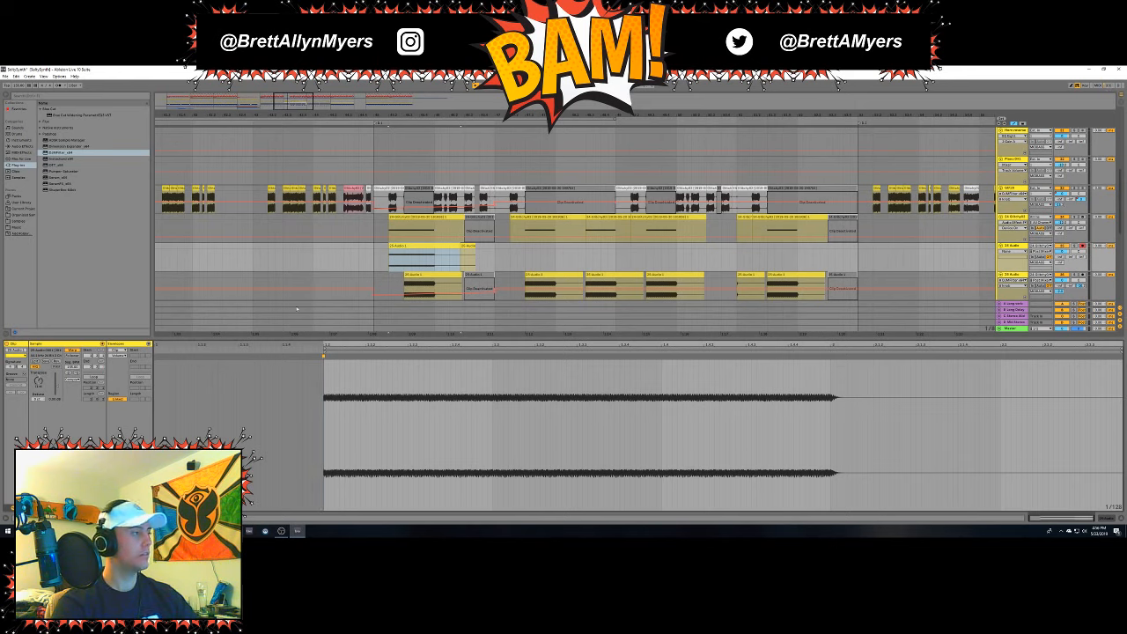
left_click(423, 275)
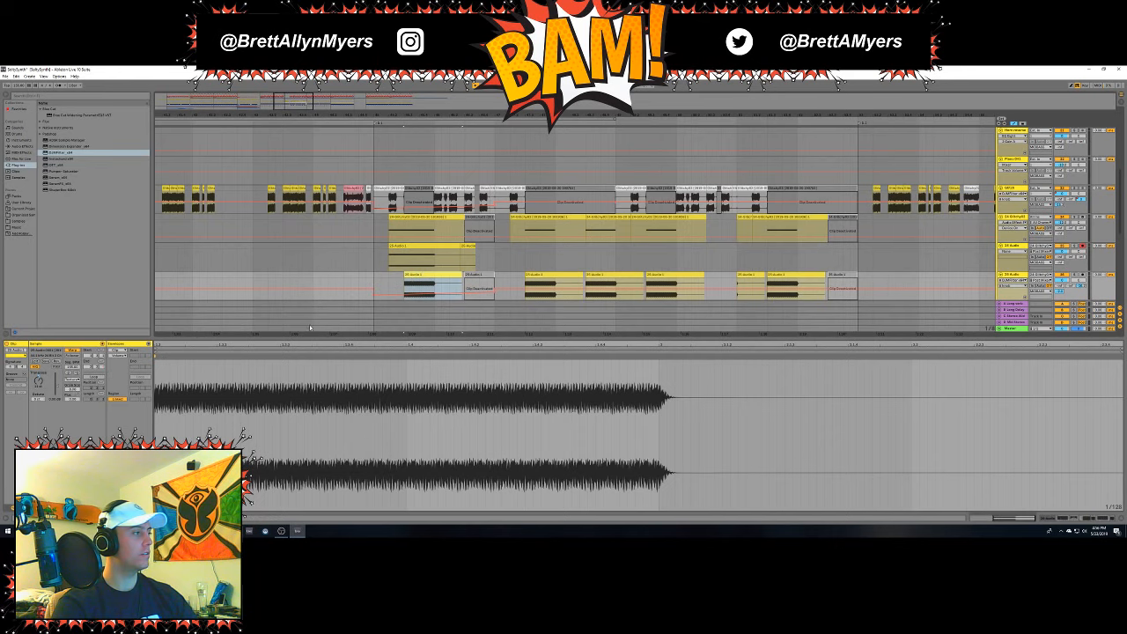
left_click(438, 243)
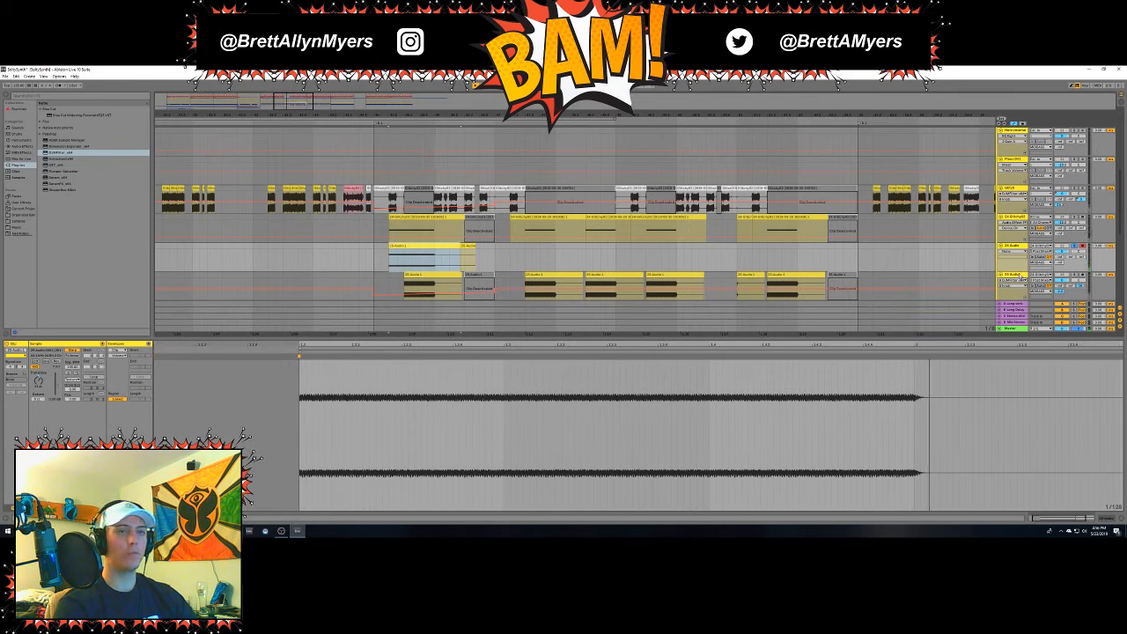
Group the effects on the lower yellow audio track into an Audio Effect Rack and bypass the rack.
left_click(923, 288)
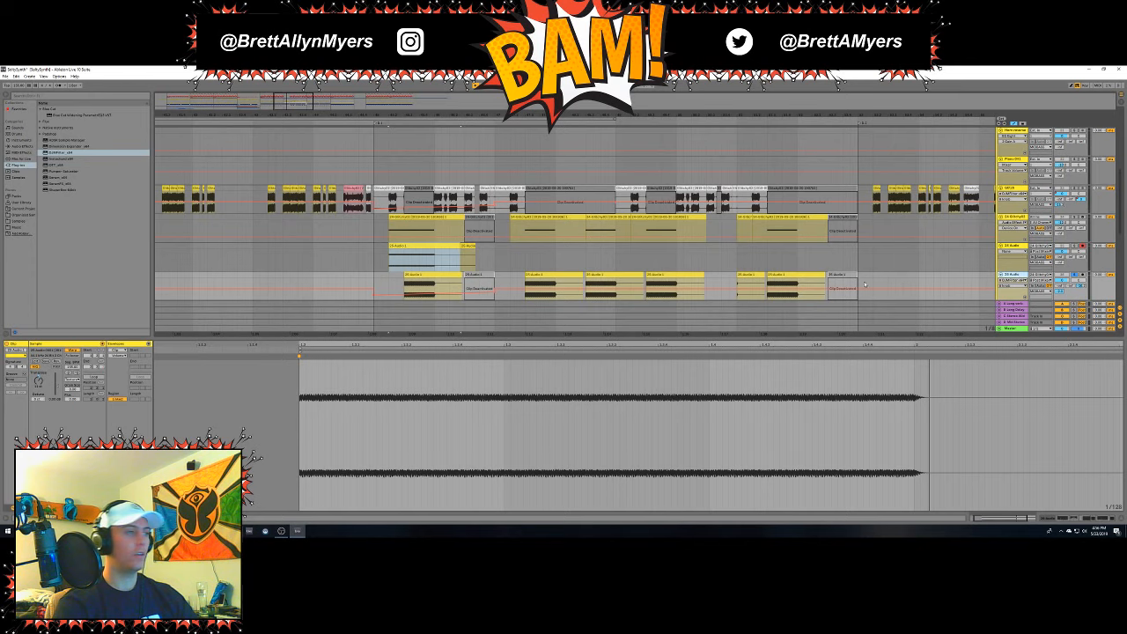
left_click(985, 289)
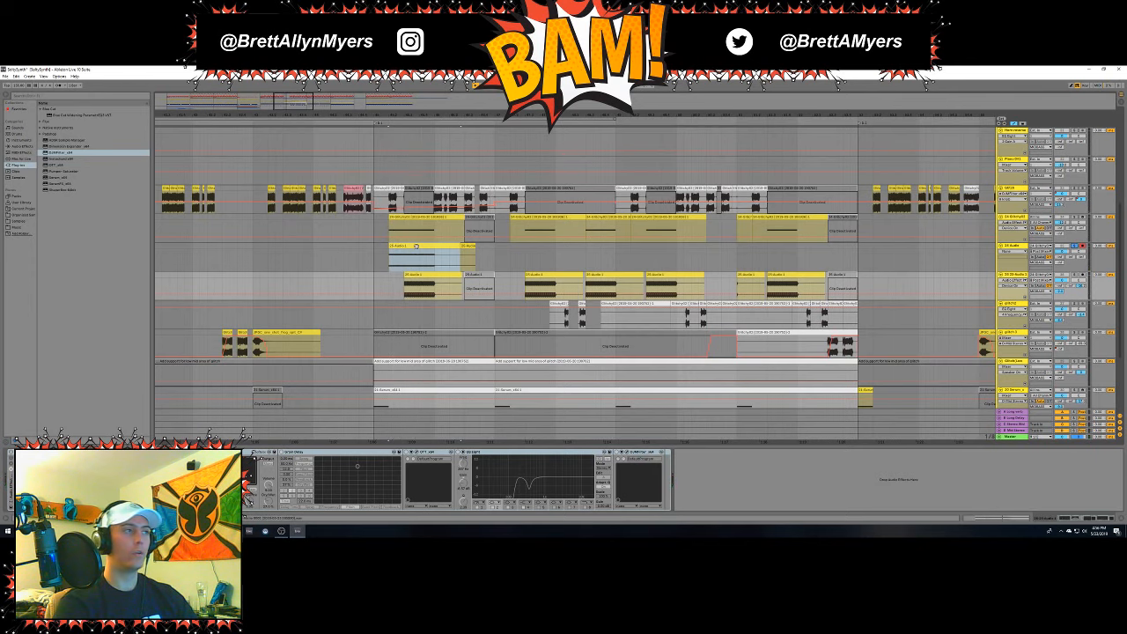
key("shift+Tab")
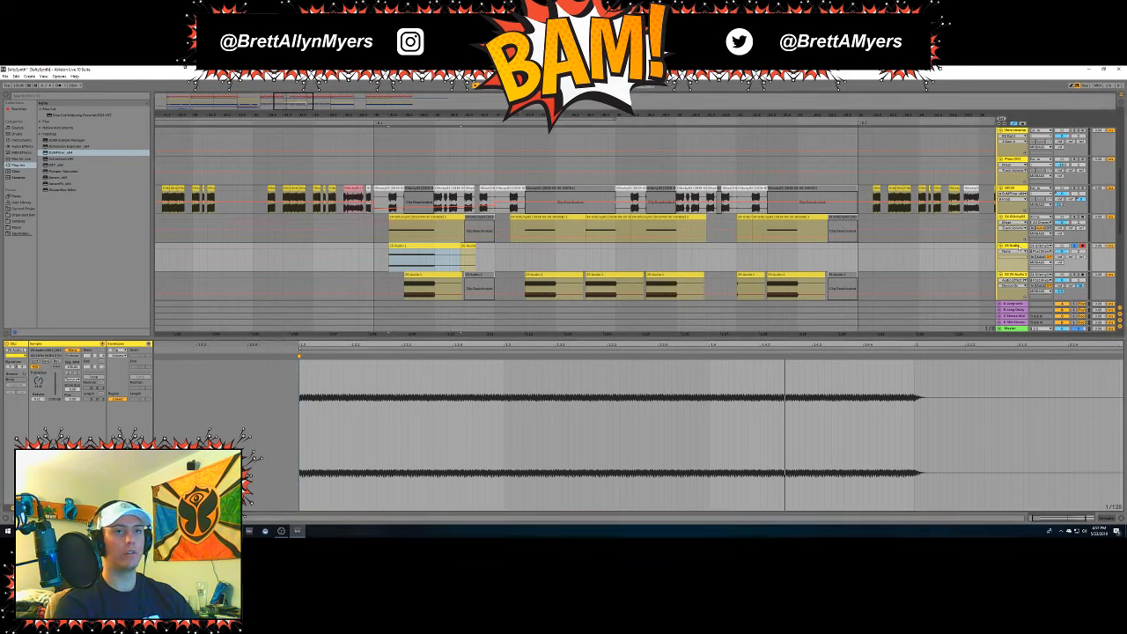
Unsolo the armed audio track, re-record the first synth clip onto it, solo the track again and inspect the new recording's waveform.
left_click(444, 256)
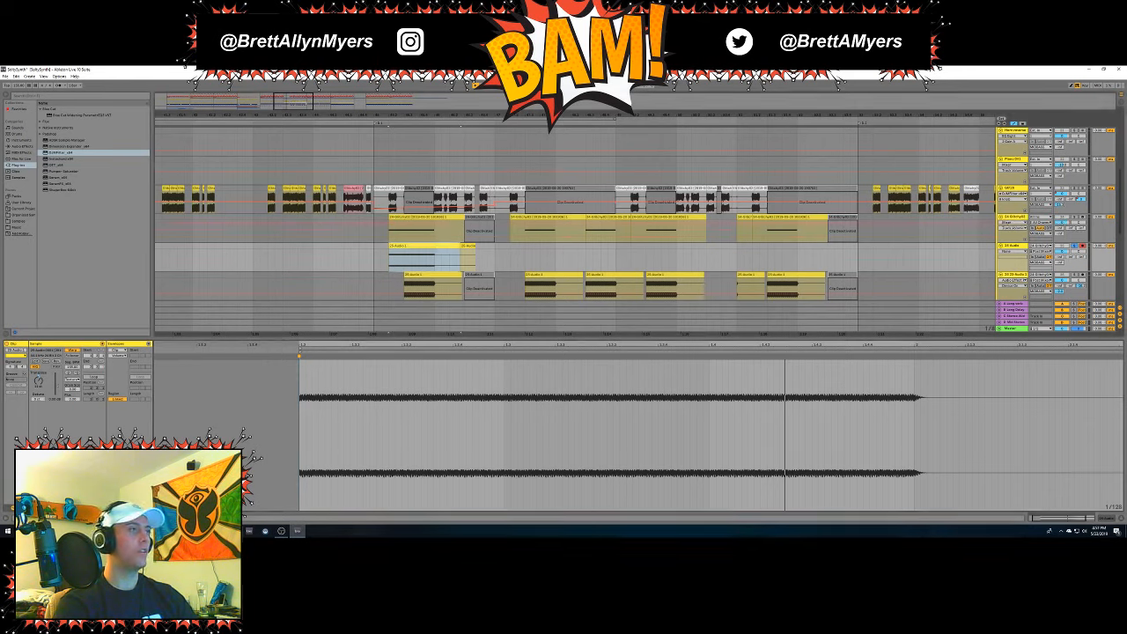
key("ctrl+alt+l")
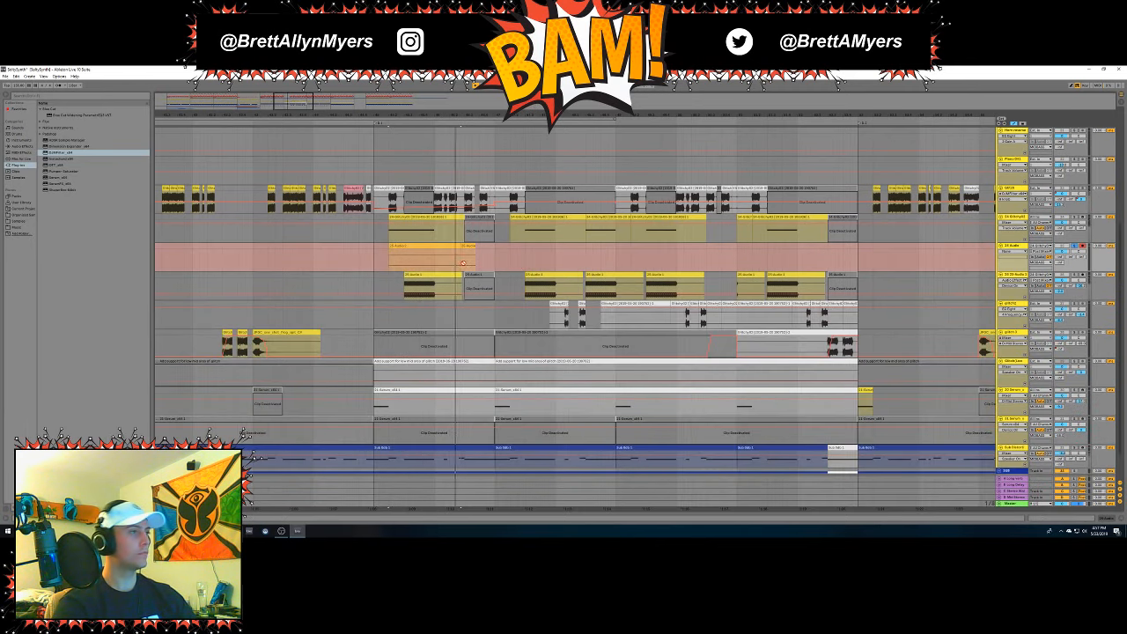
left_click(1007, 257)
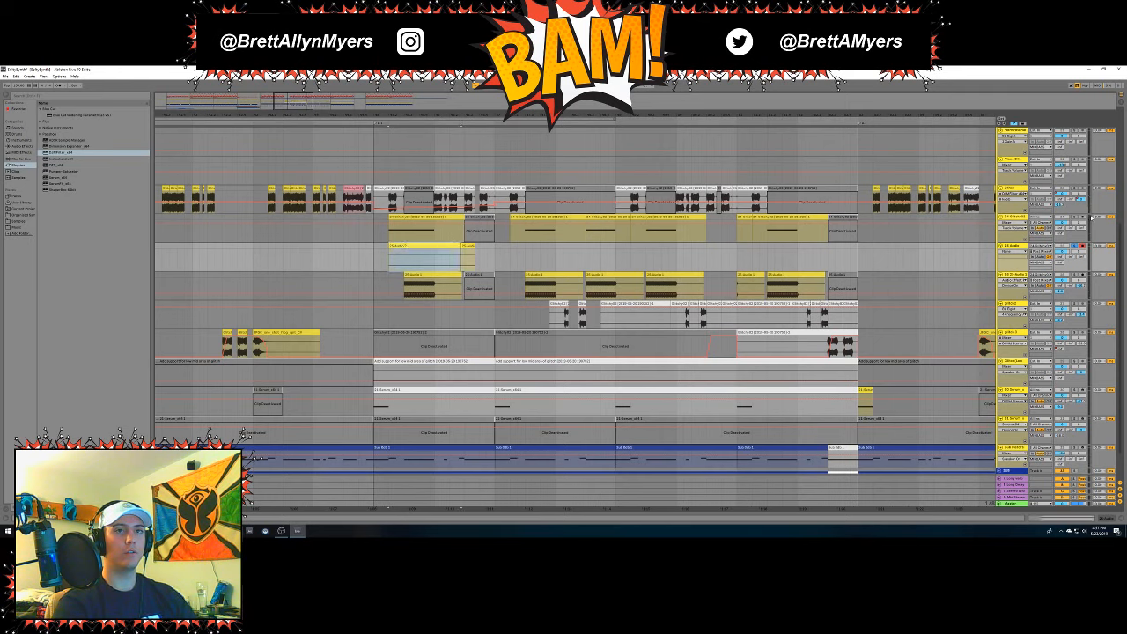
left_click(1076, 249)
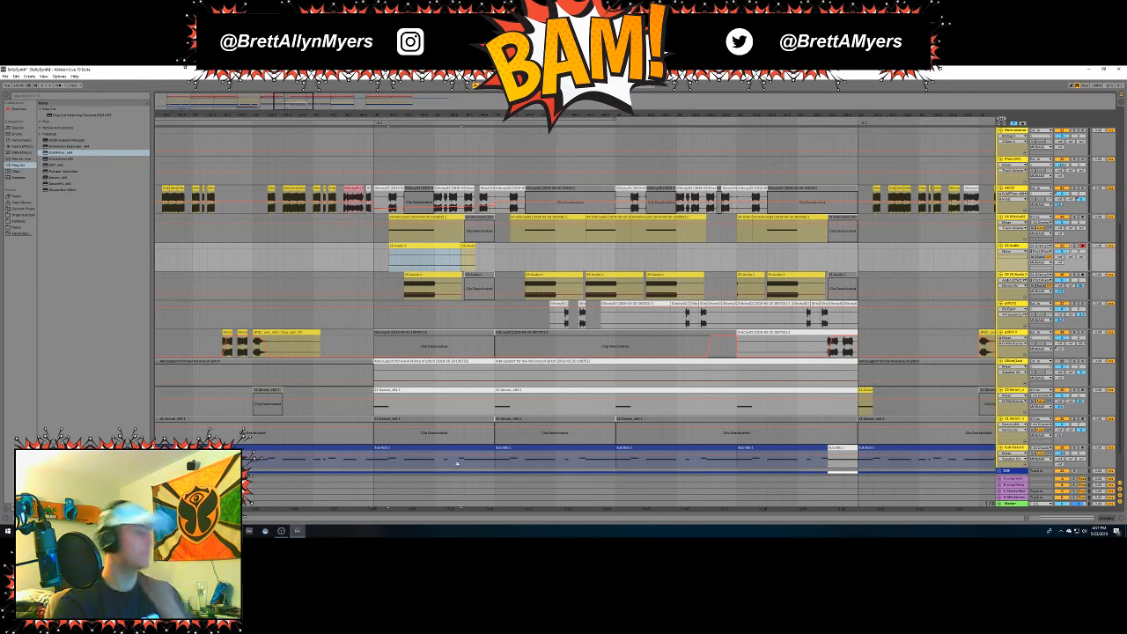
key("F9")
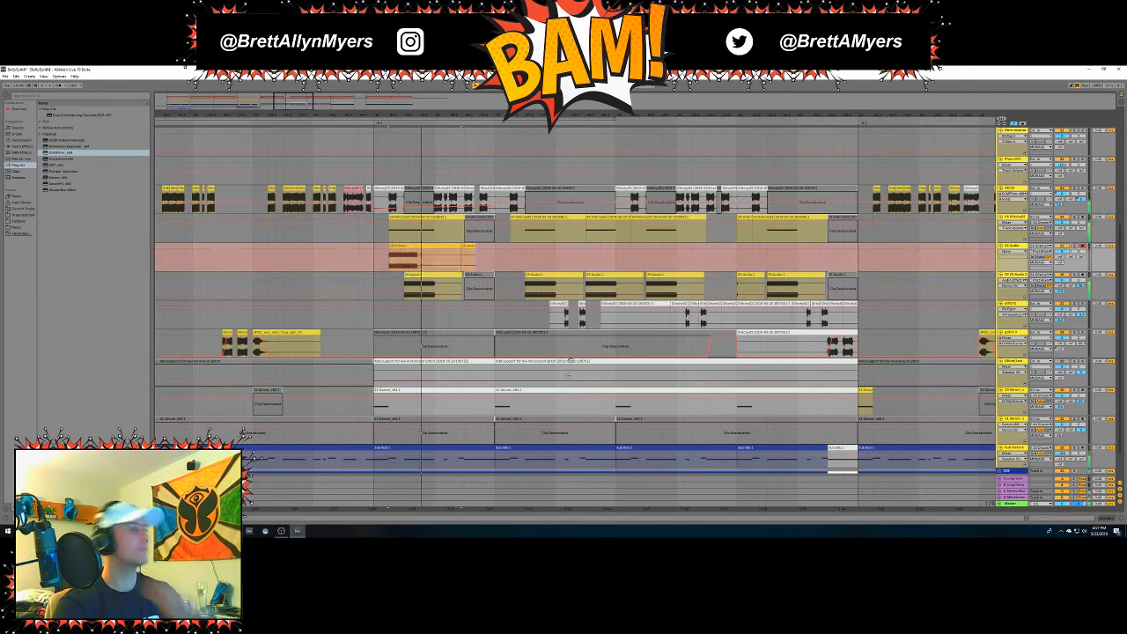
key("space")
left_click(1077, 247)
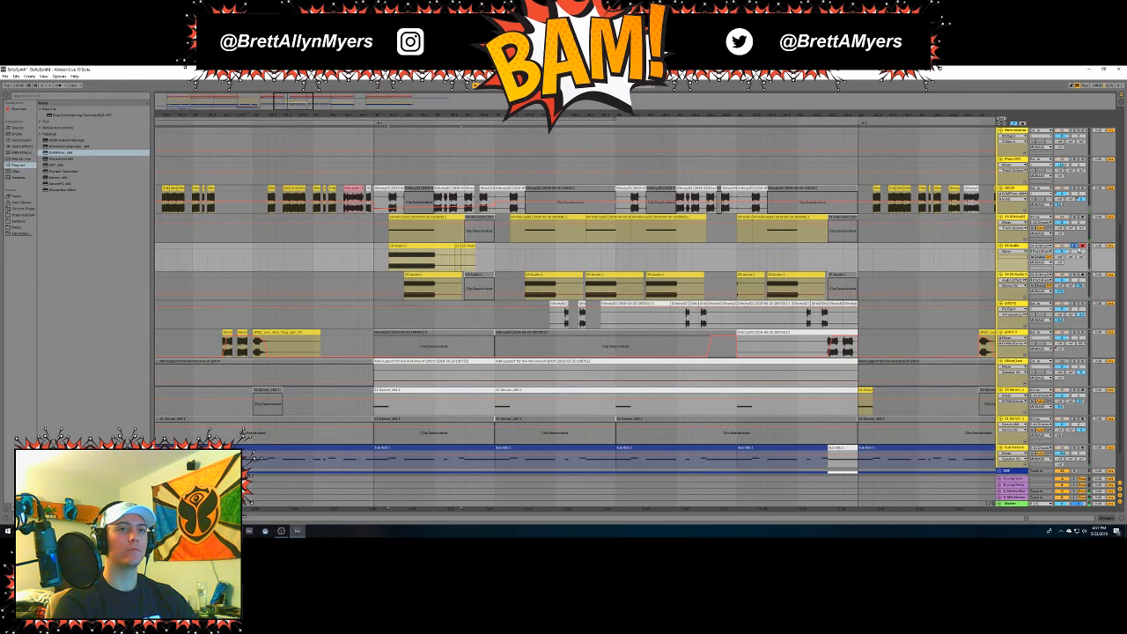
double_click(395, 246)
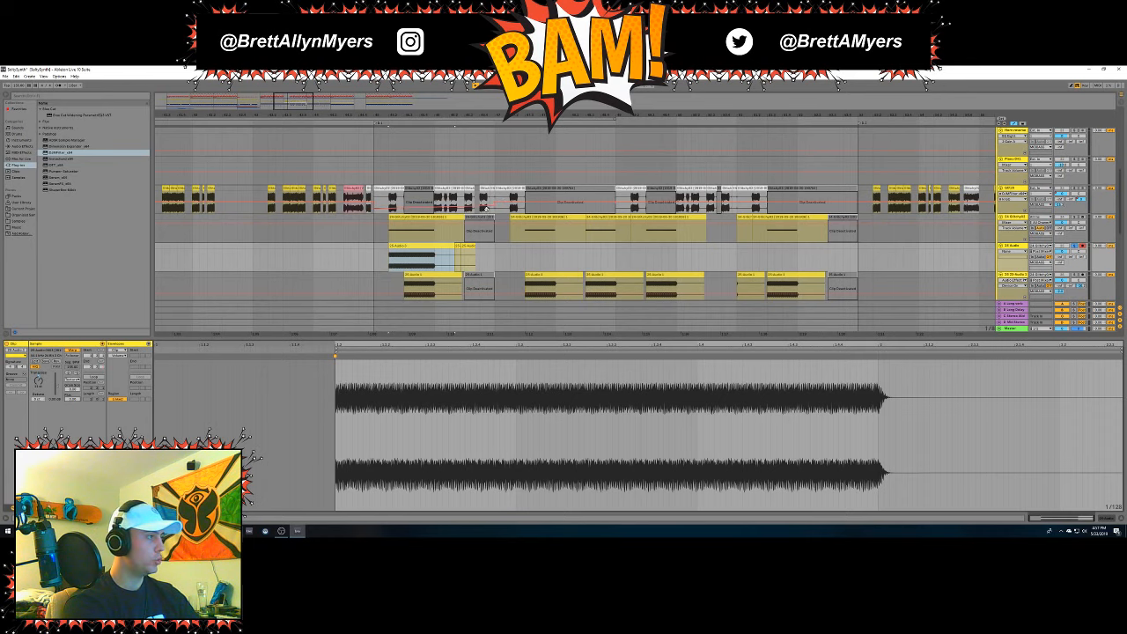
key("ctrl+alt+l")
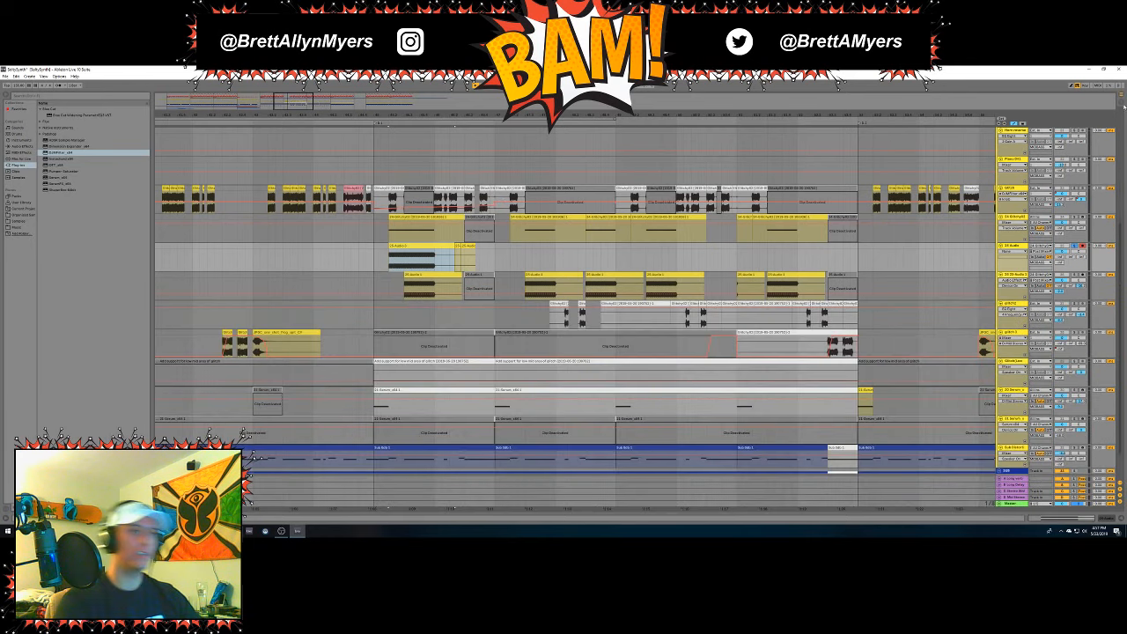
Insert an audio track below the upper synth track, and reactivate the synth track's effects with the last effect moved before the EQ.
left_click(1017, 219)
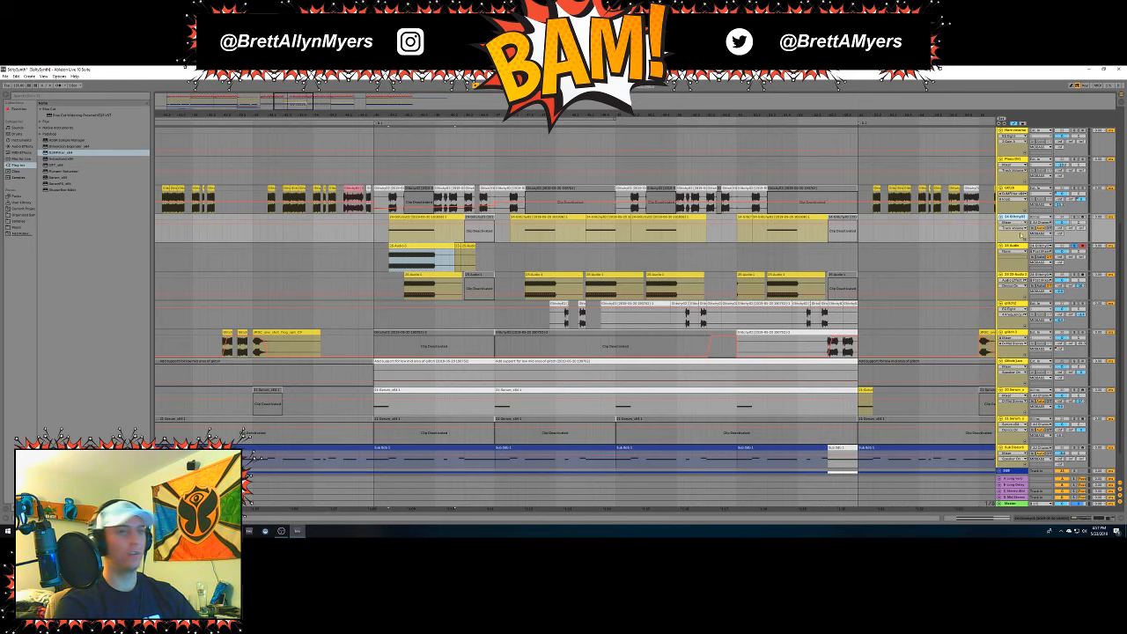
key("ctrl+t")
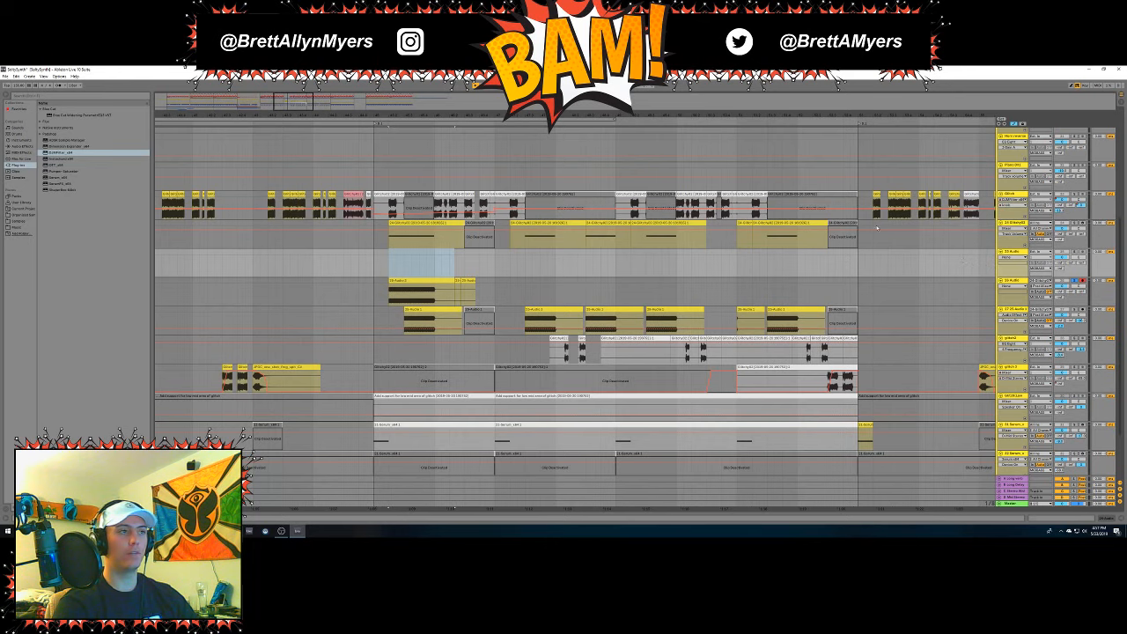
double_click(1018, 223)
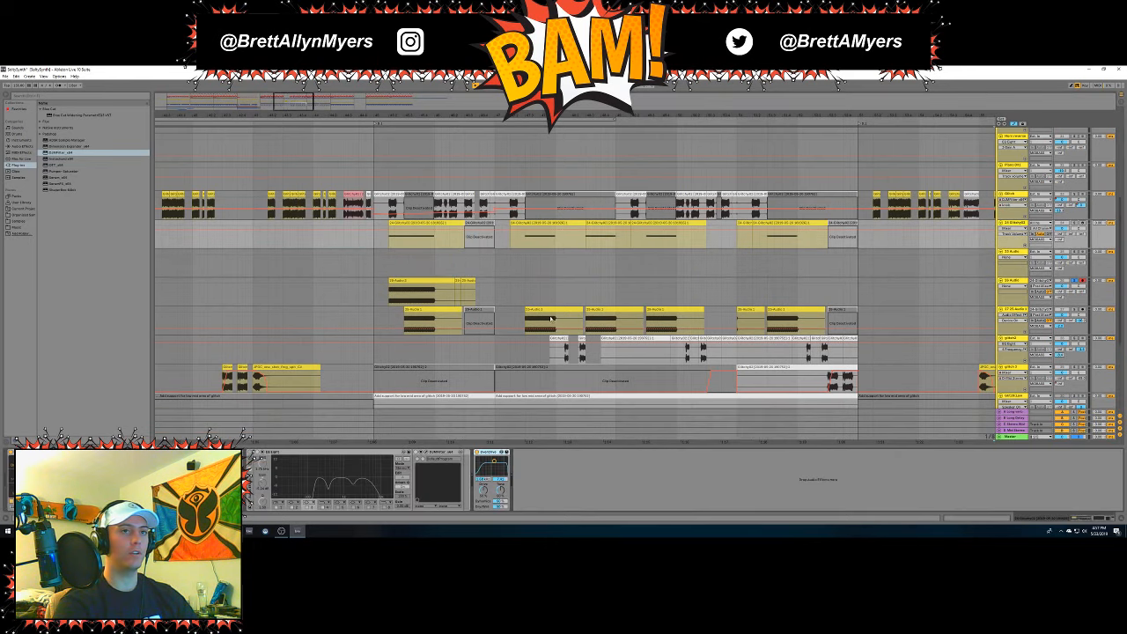
left_click(280, 456)
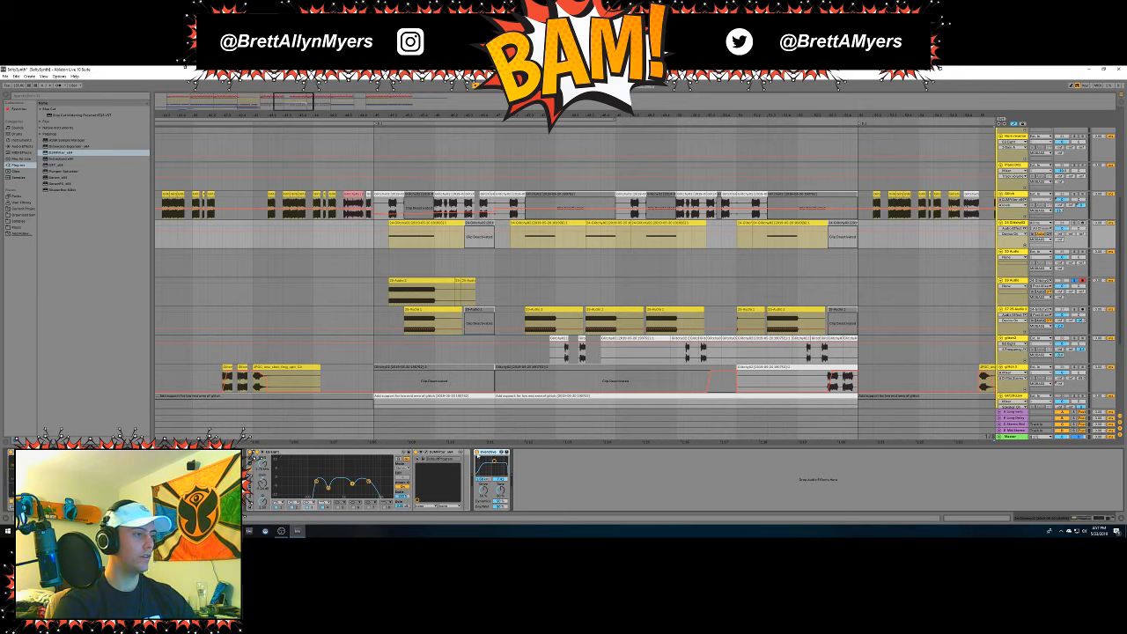
left_click_drag(489, 453, 259, 468)
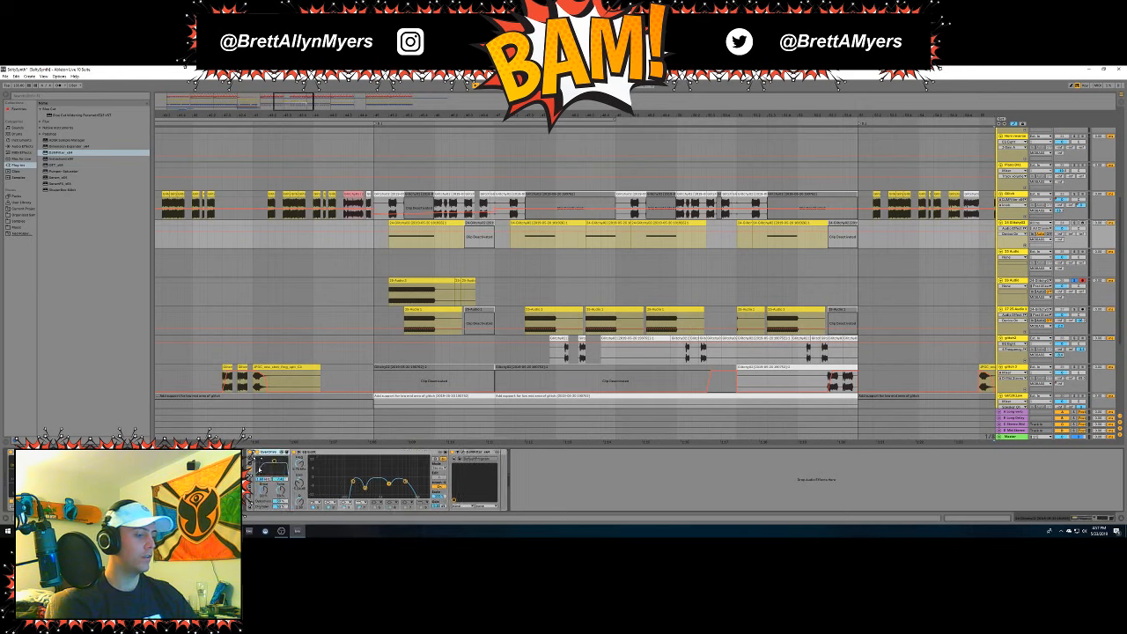
Record the upper synth track's first clip onto the new audio track below it, and deactivate the source clip.
key("ctrl+alt+l")
left_click(1048, 256)
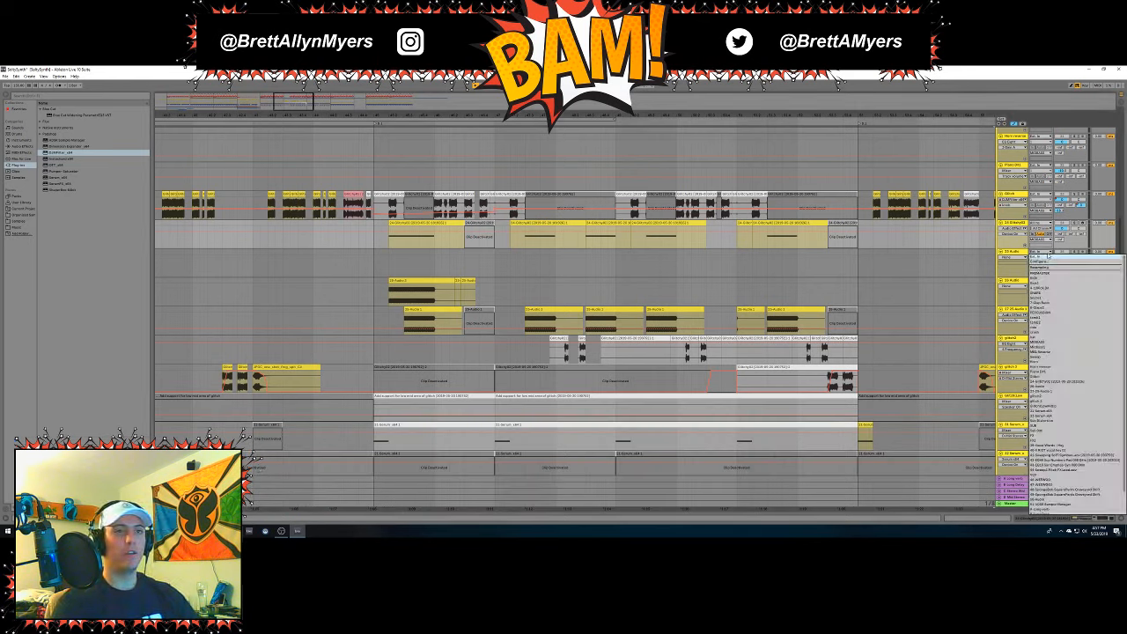
left_click(1053, 392)
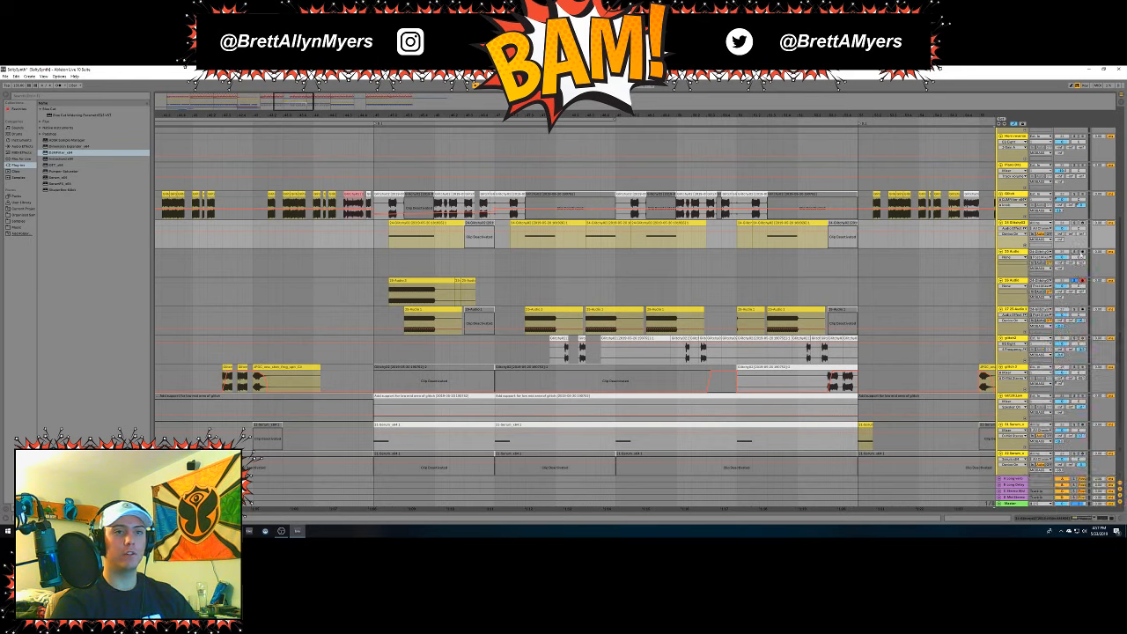
left_click(1083, 254)
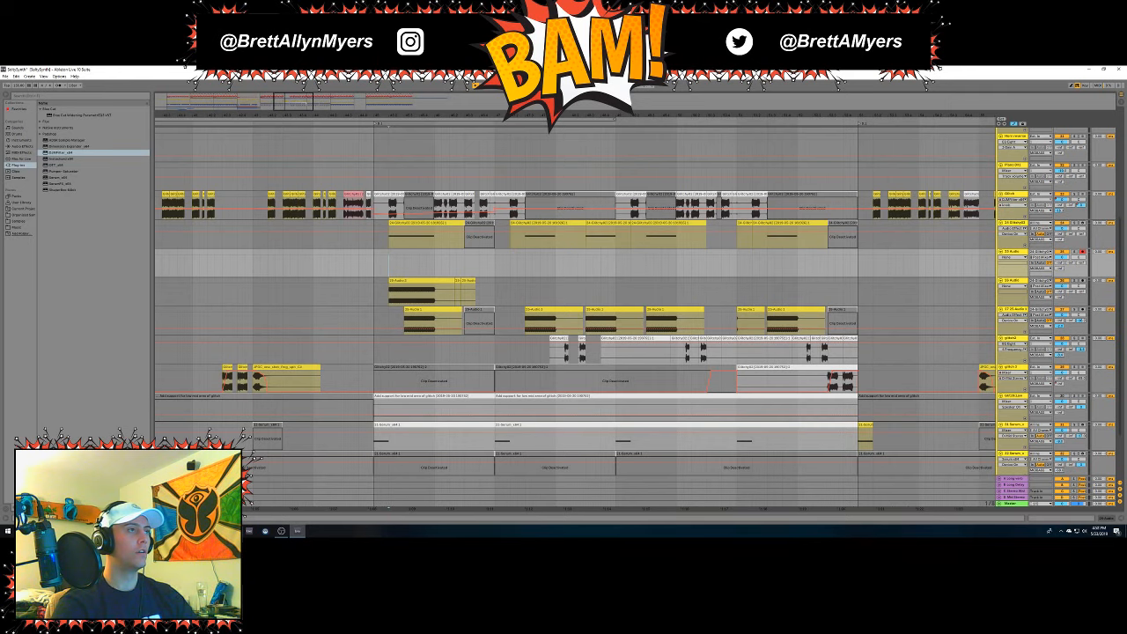
key("F9")
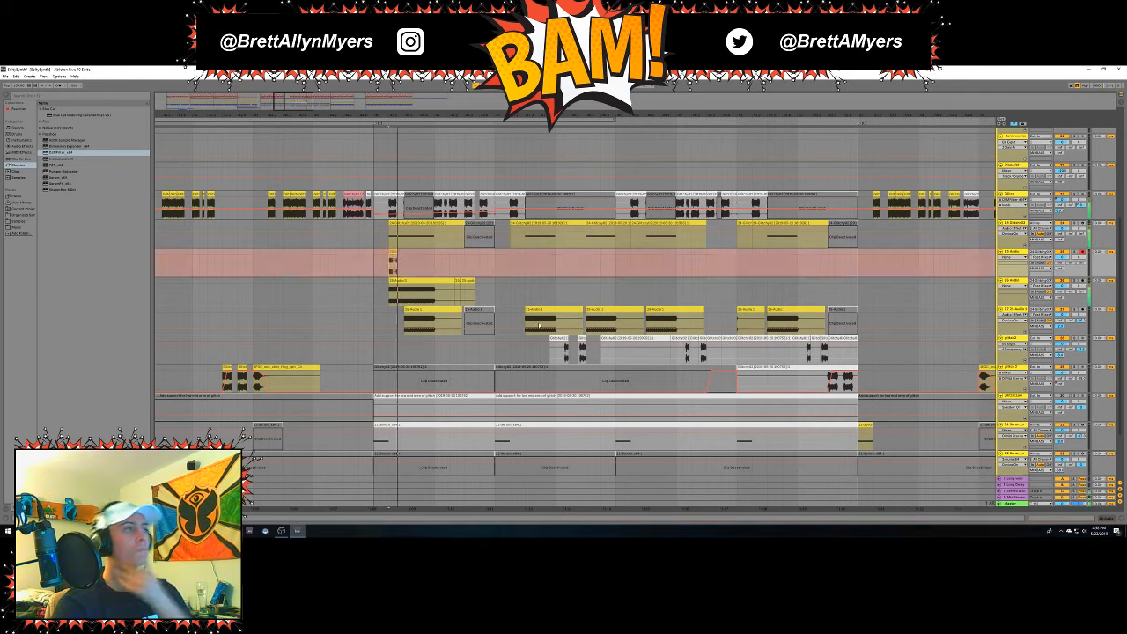
key("space")
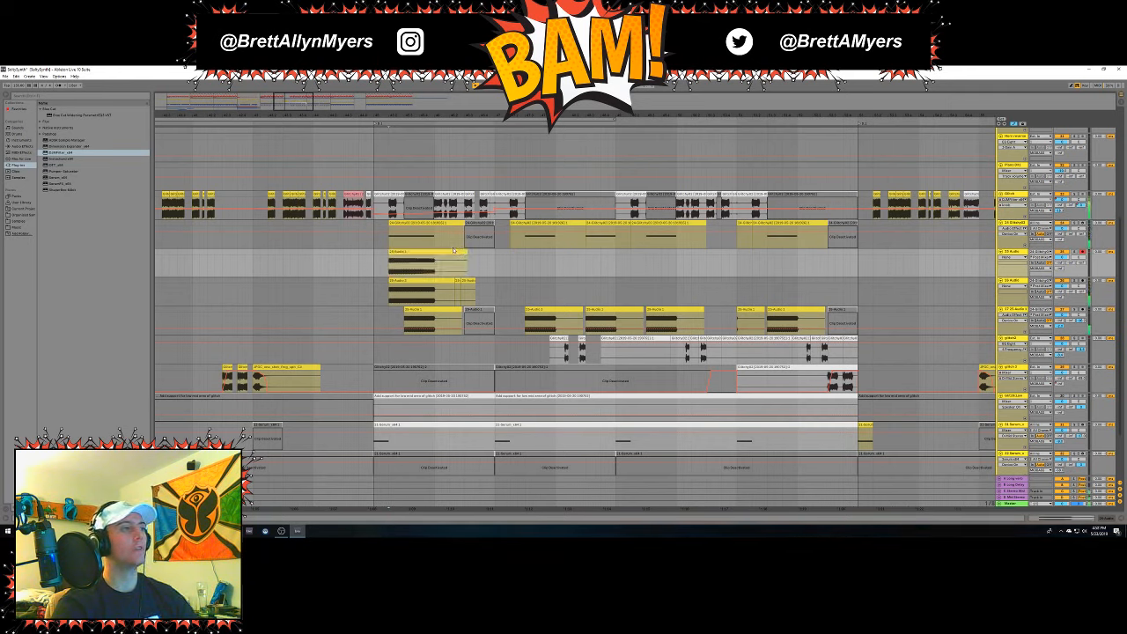
left_click(418, 227)
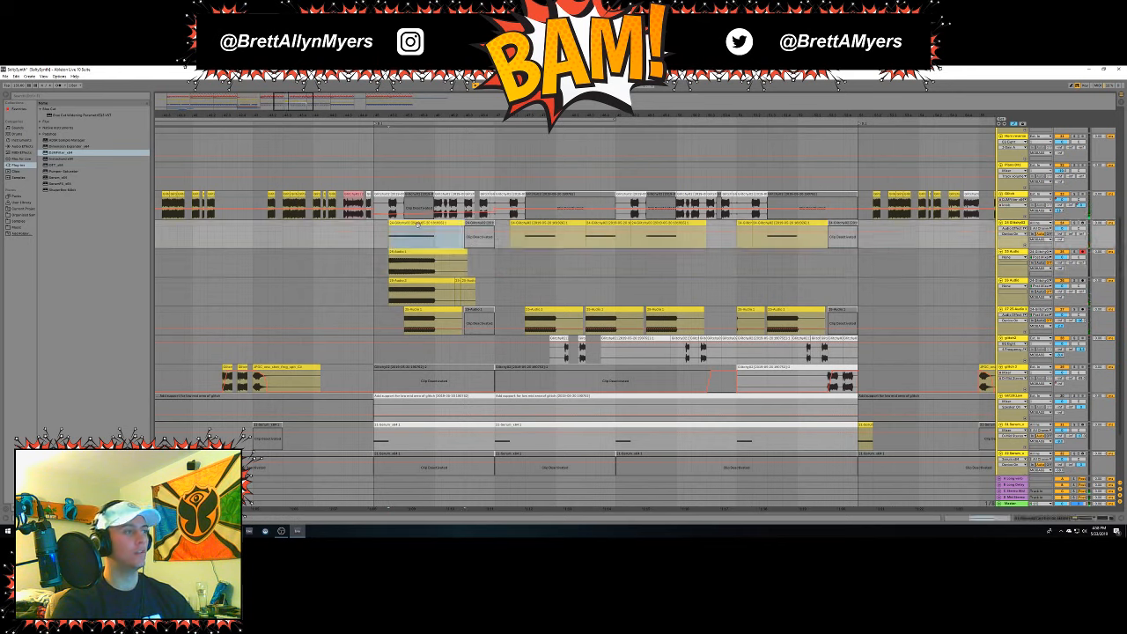
key("0")
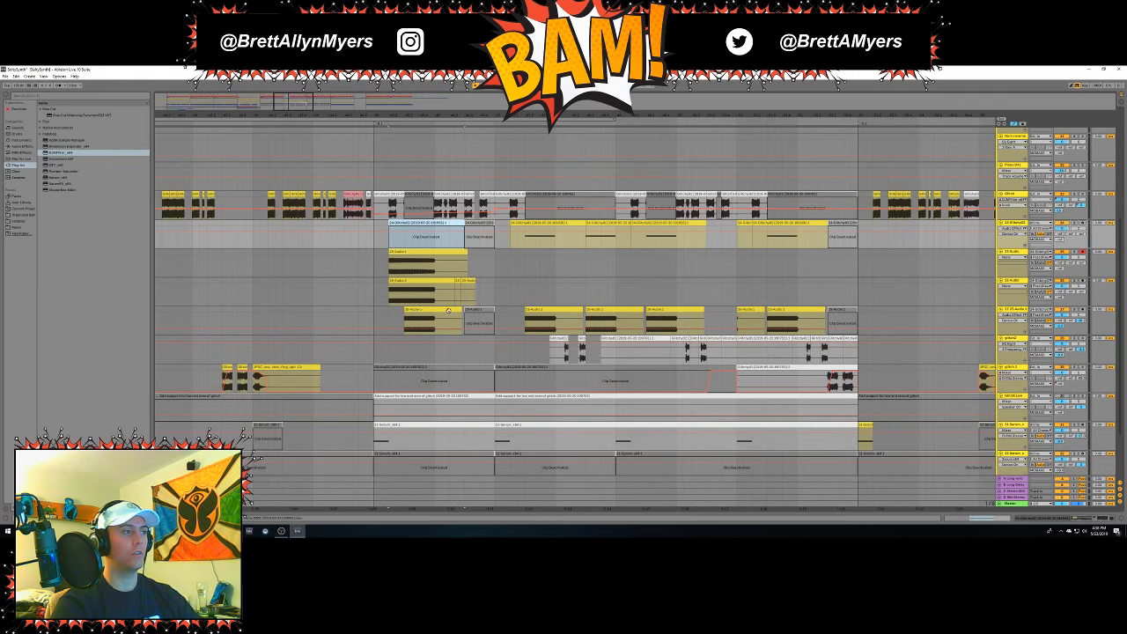
Copy the lower audio track's effect rack onto the earlier resampled track above it, and deactivate the lower track's first clip.
double_click(936, 333)
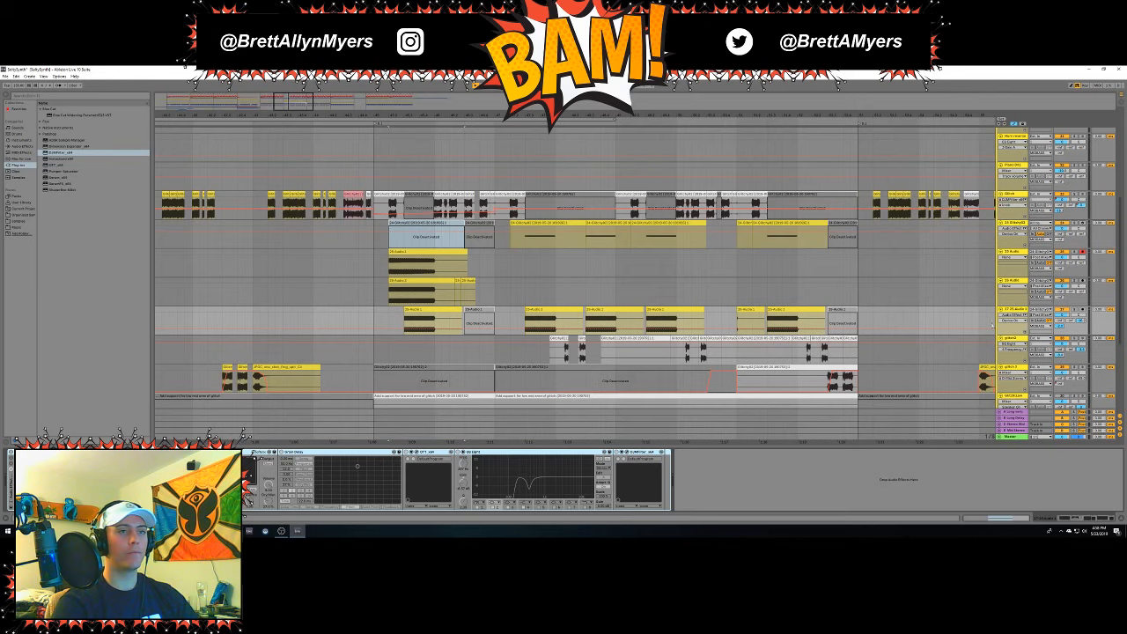
left_click(852, 289)
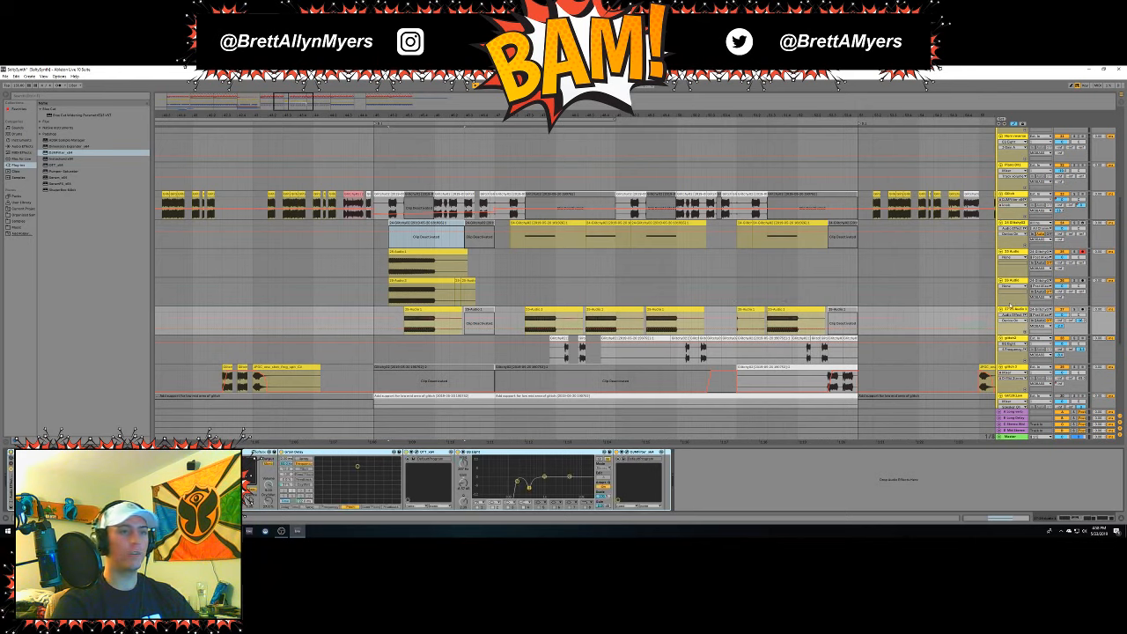
left_click(438, 310)
left_click(442, 281)
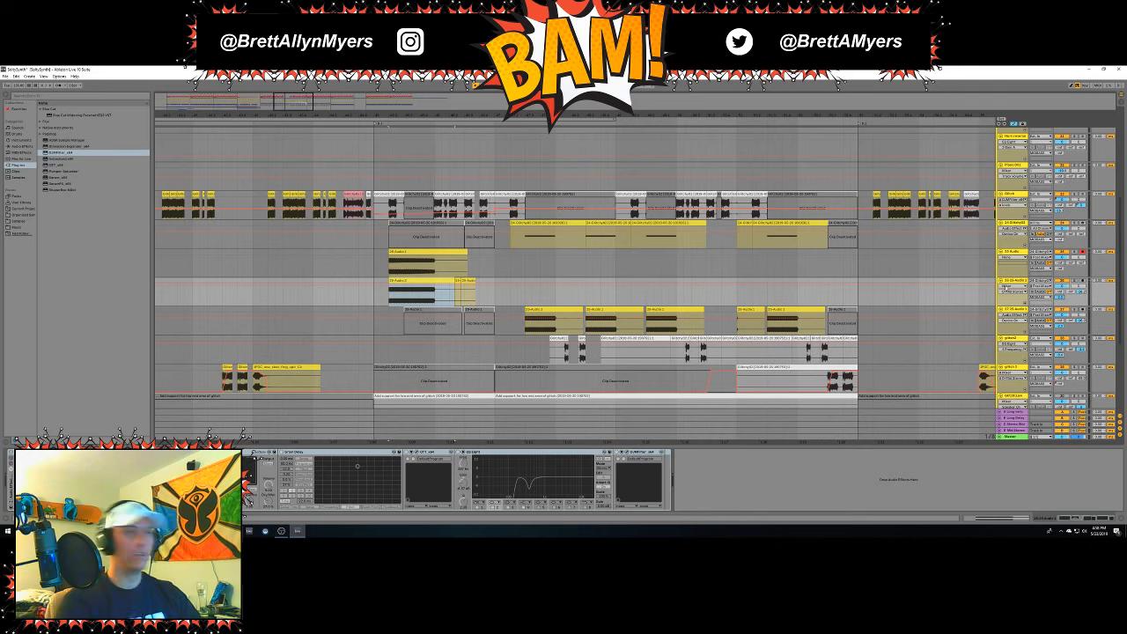
Reactivate the copied effect rack, show its DJMFilter automation on the resampled track and open the DJMFilter window.
left_click(10, 454)
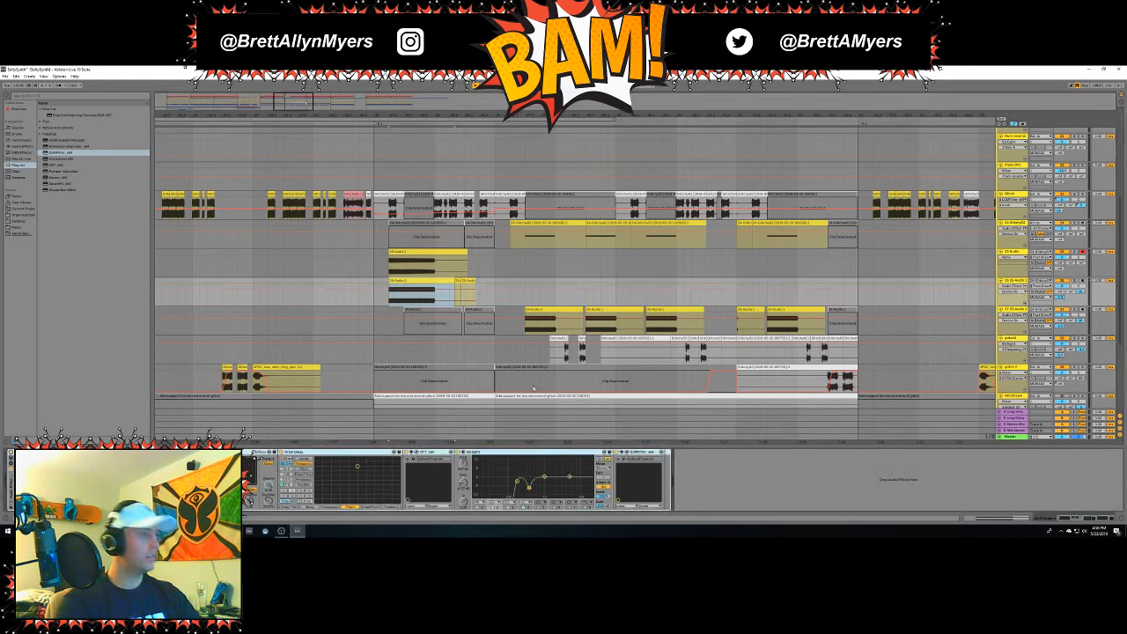
left_click(1012, 286)
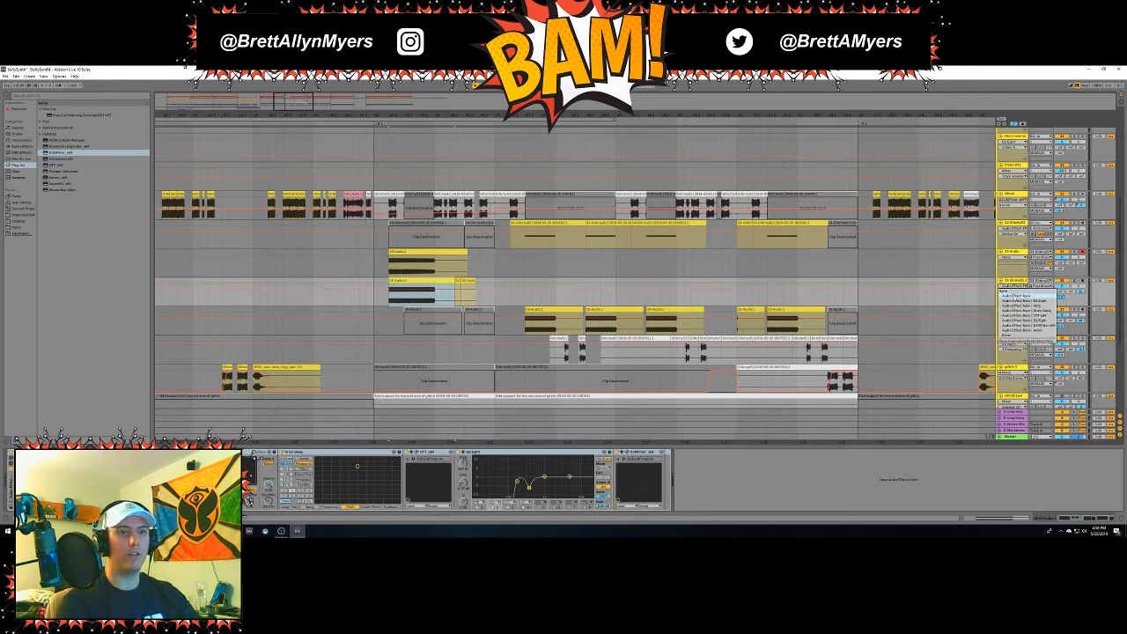
left_click(1001, 289)
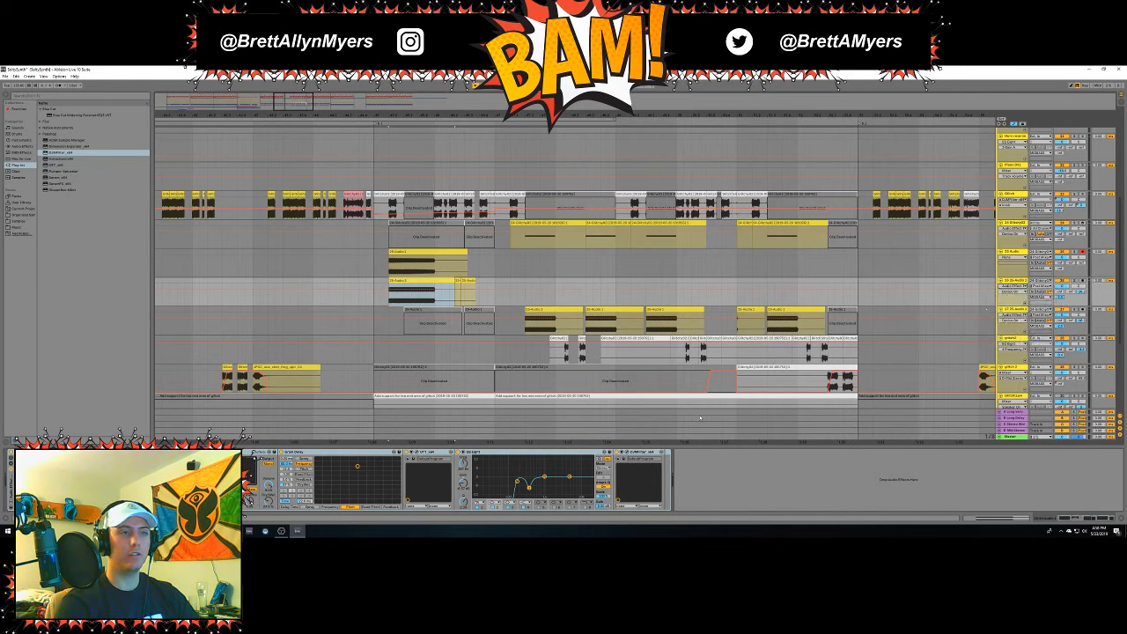
left_click(627, 453)
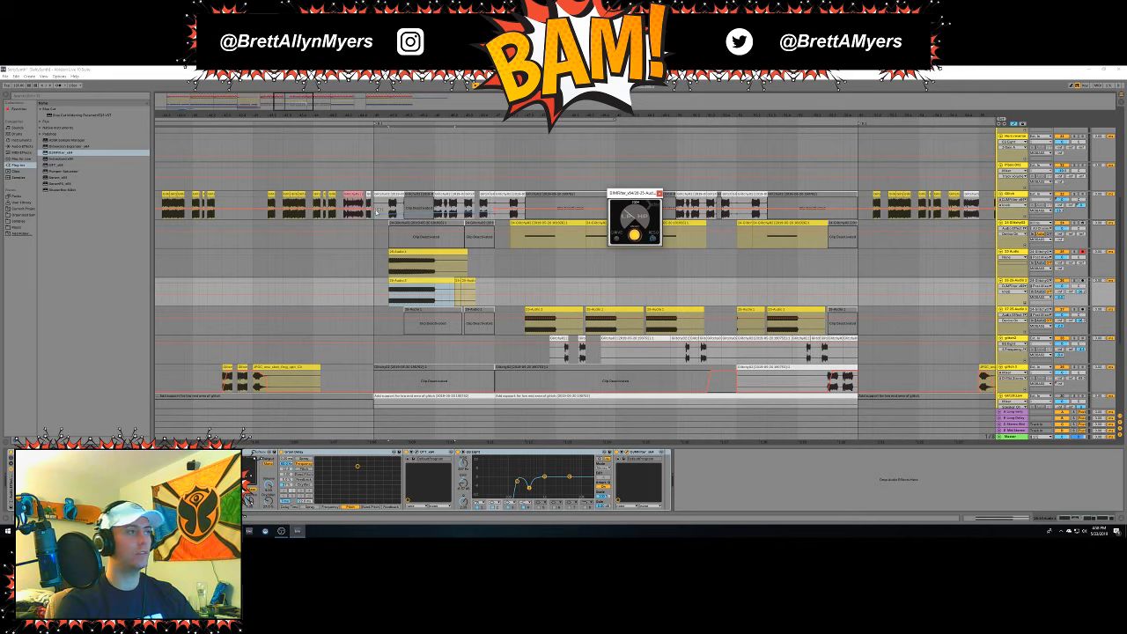
Adjust the DJMFilter cutoff and lower its automation on the resampled track, using the chopped-clip track's opening section as reference.
left_click_drag(377, 210, 497, 210)
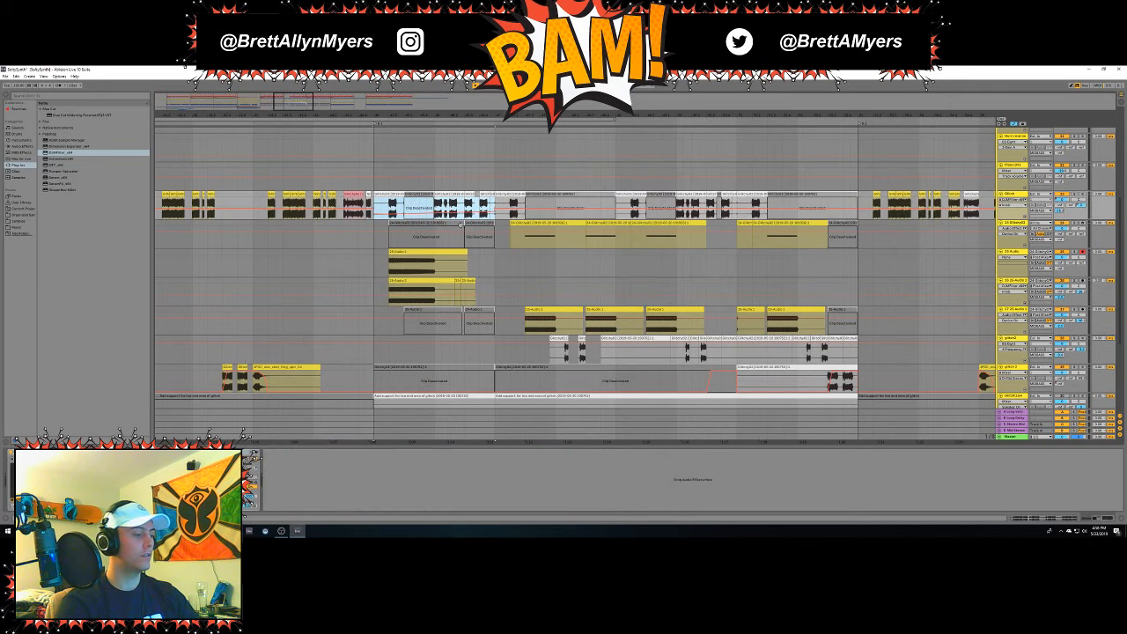
left_click_drag(378, 296, 498, 290)
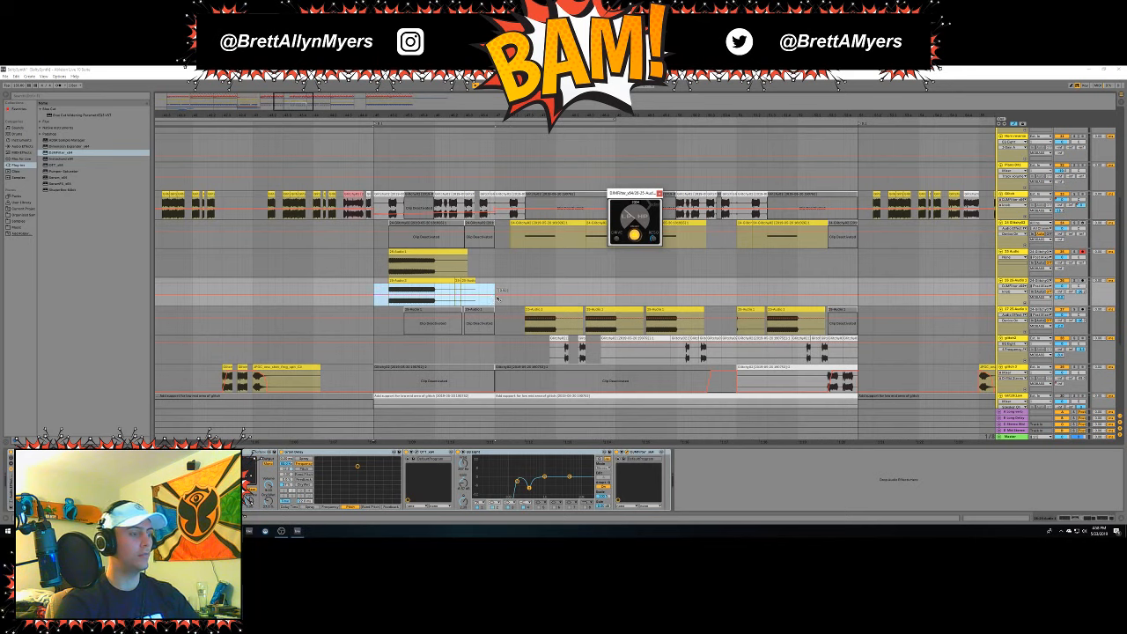
left_click_drag(374, 208, 494, 209)
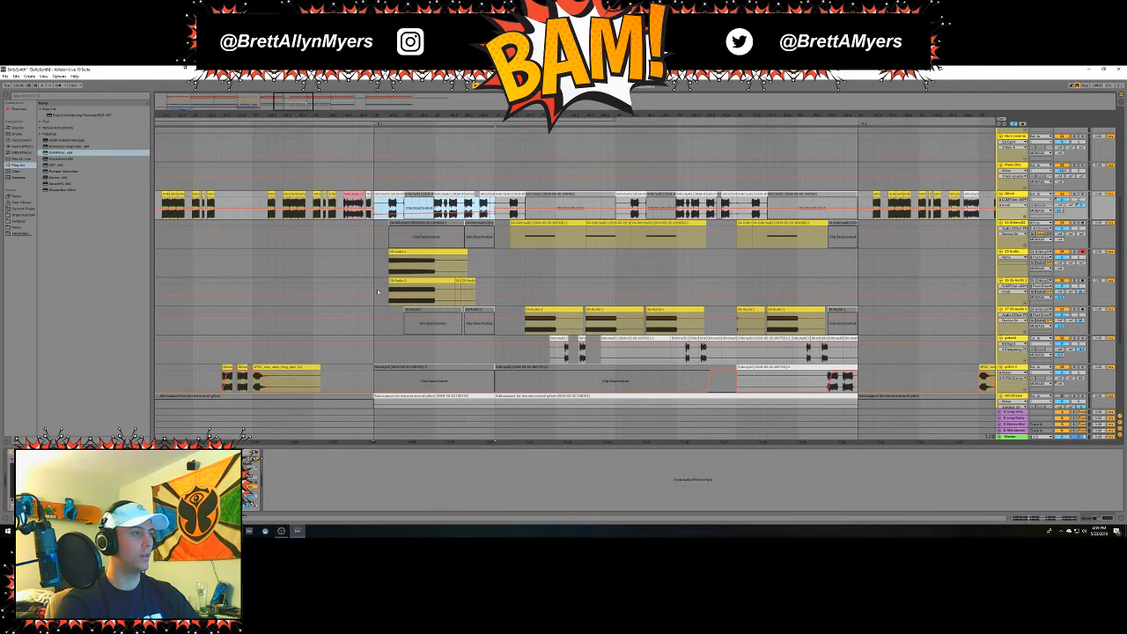
left_click_drag(375, 290, 496, 286)
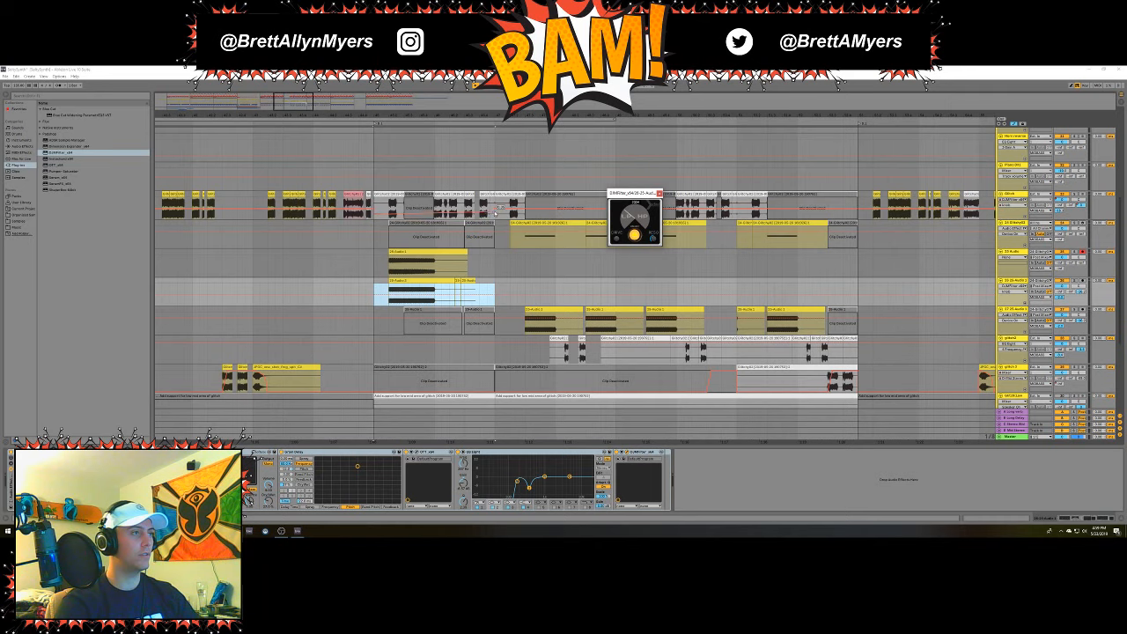
left_click_drag(640, 215, 645, 210)
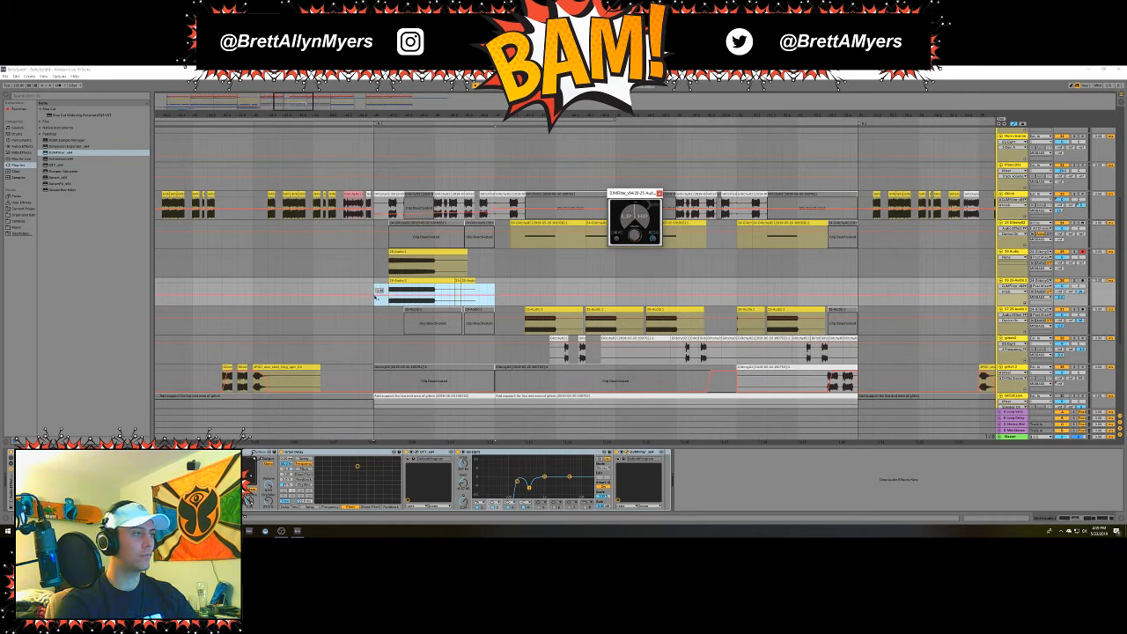
left_click_drag(375, 298, 376, 299)
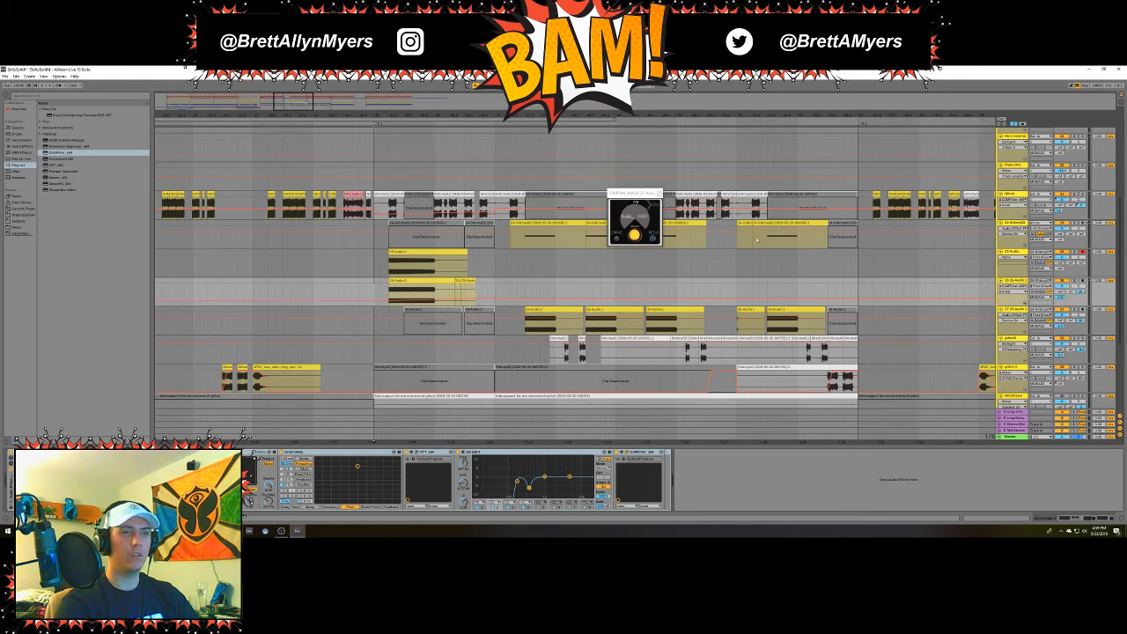
Solo the upper resampled audio track, play back its first clip, and unsolo the track again.
left_click(1013, 252)
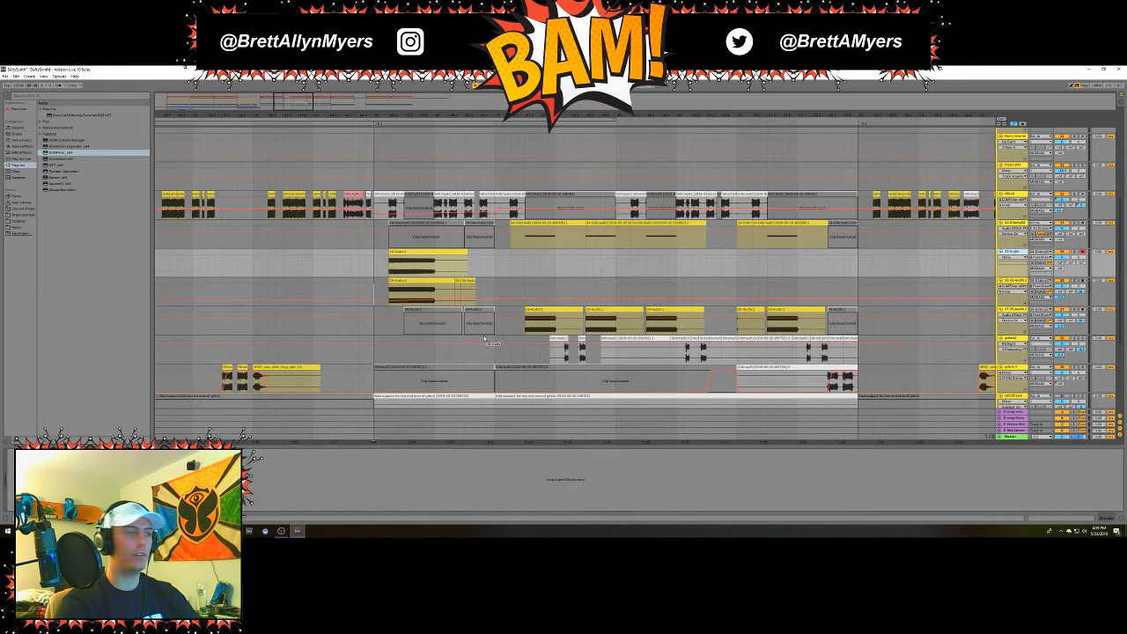
left_click(1019, 224)
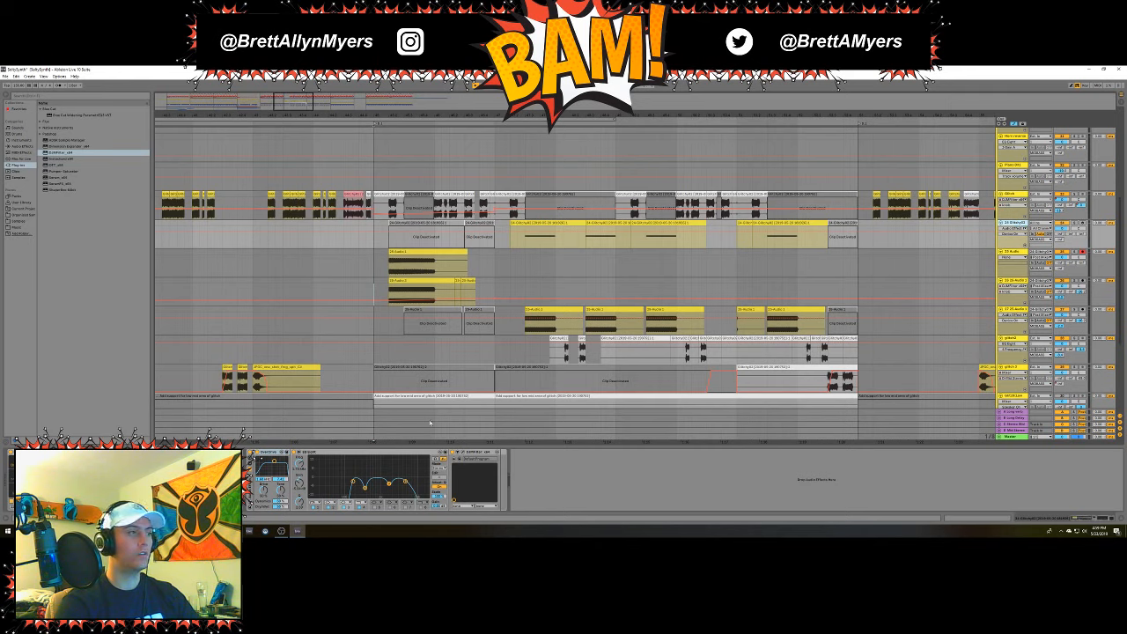
left_click(431, 252)
left_click(1075, 252)
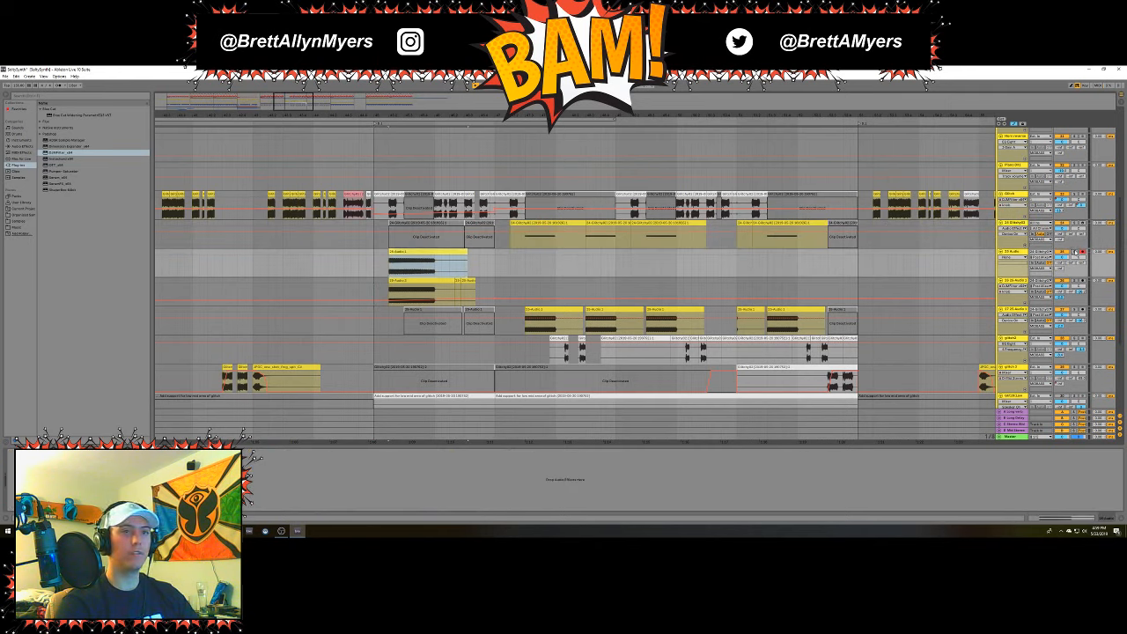
key("space")
key("space")
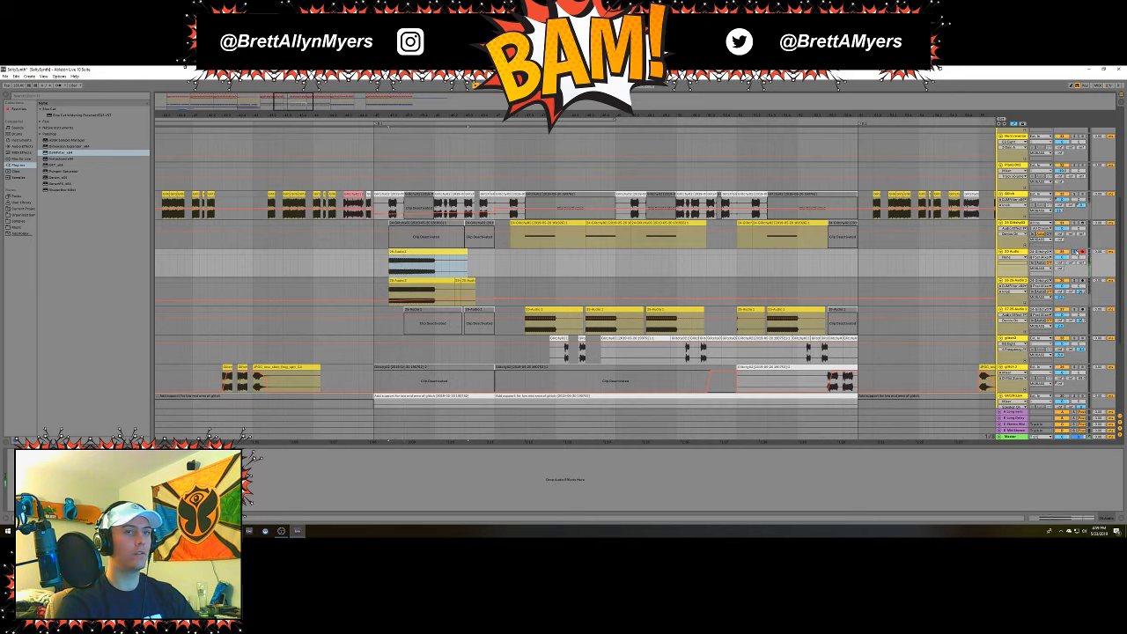
left_click(1075, 253)
Hide the automation lanes and add a short fade-in to the first clip on both resampled audio tracks.
left_click(1075, 86)
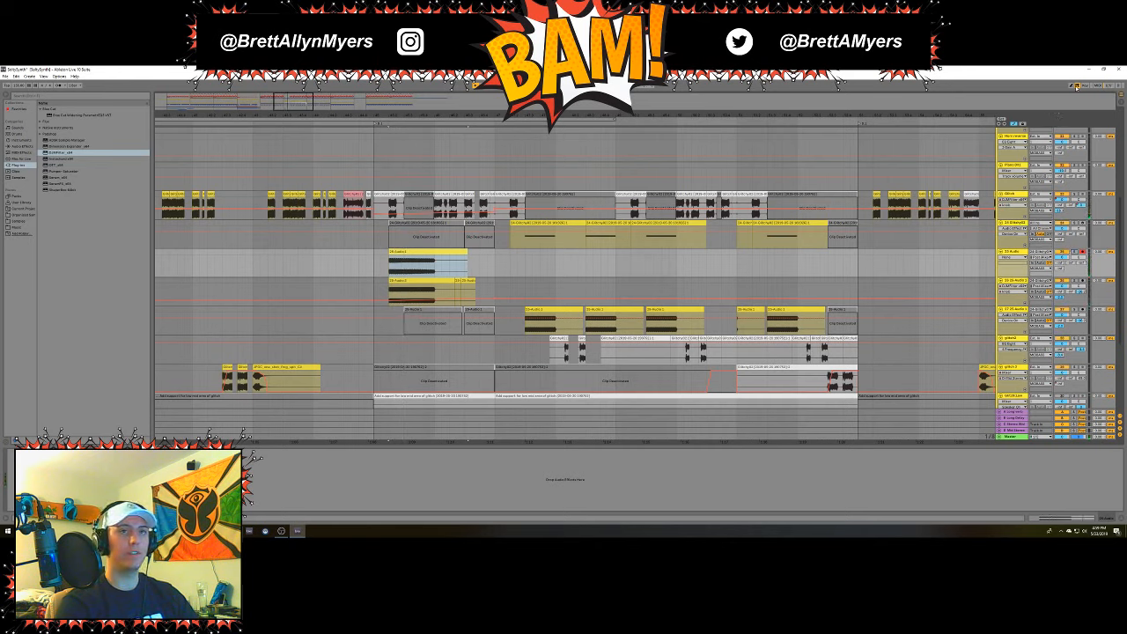
left_click(1075, 87)
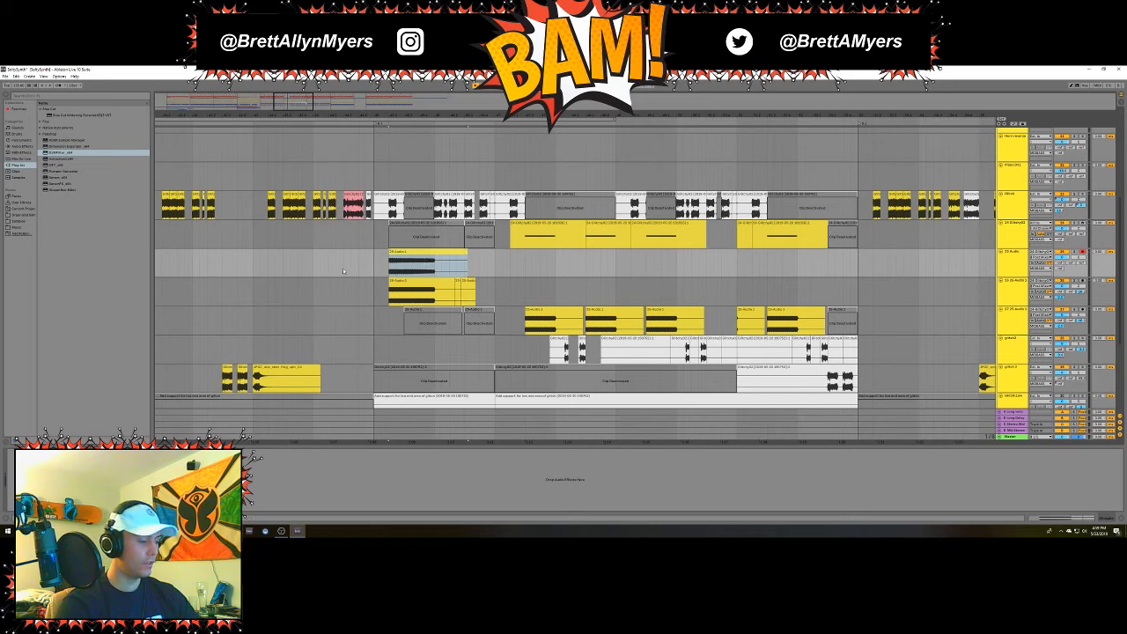
left_click(390, 253)
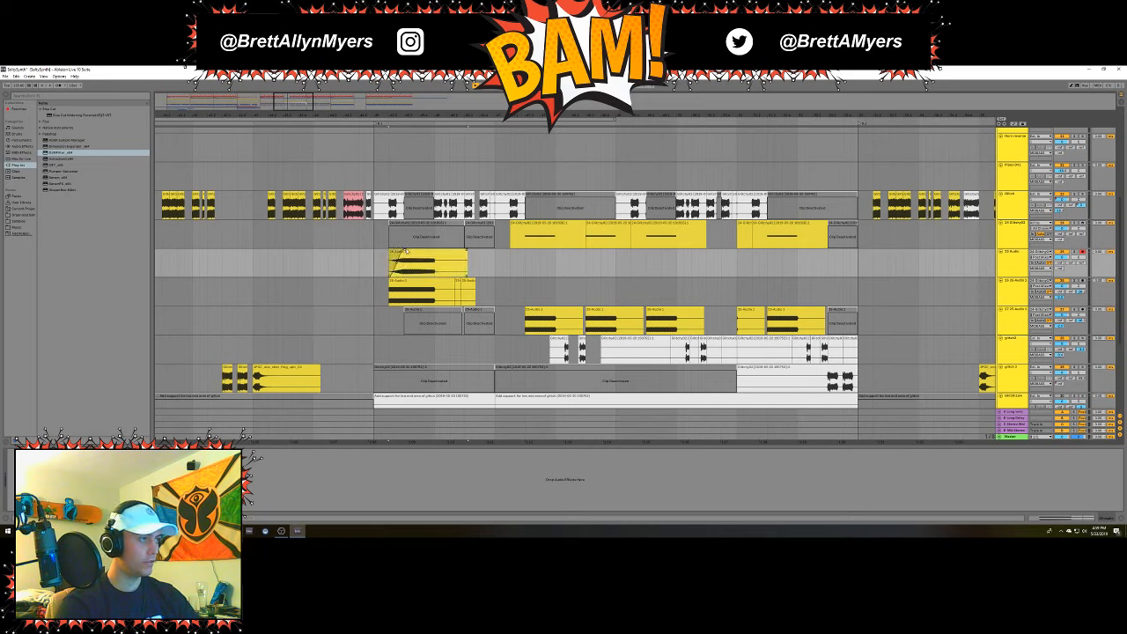
key("space")
key("space")
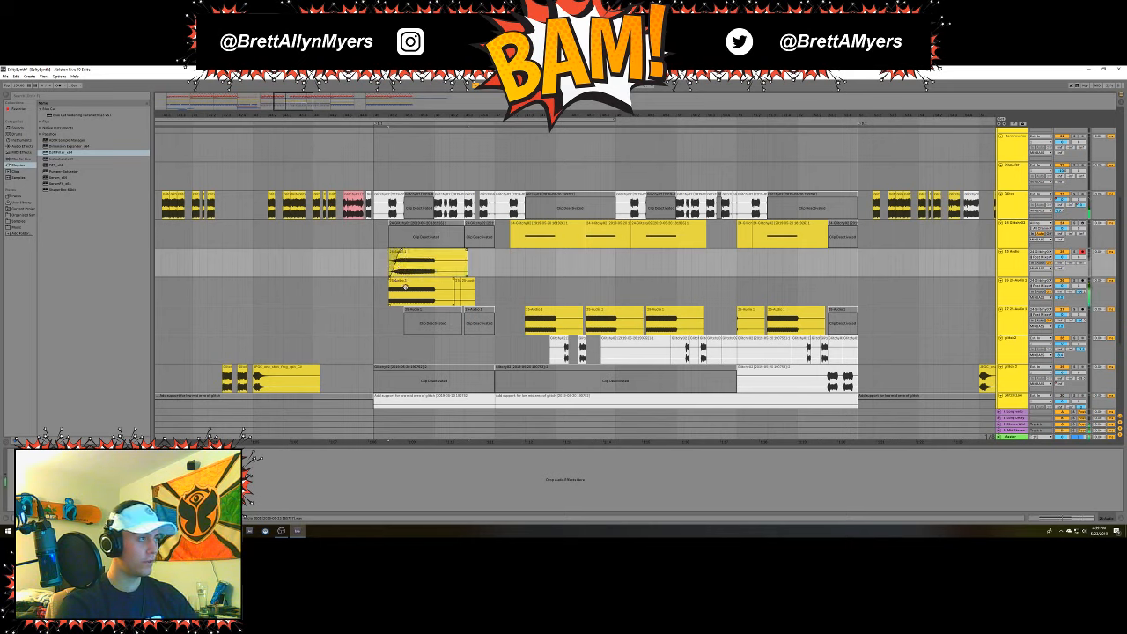
left_click_drag(391, 281, 405, 280)
key("space")
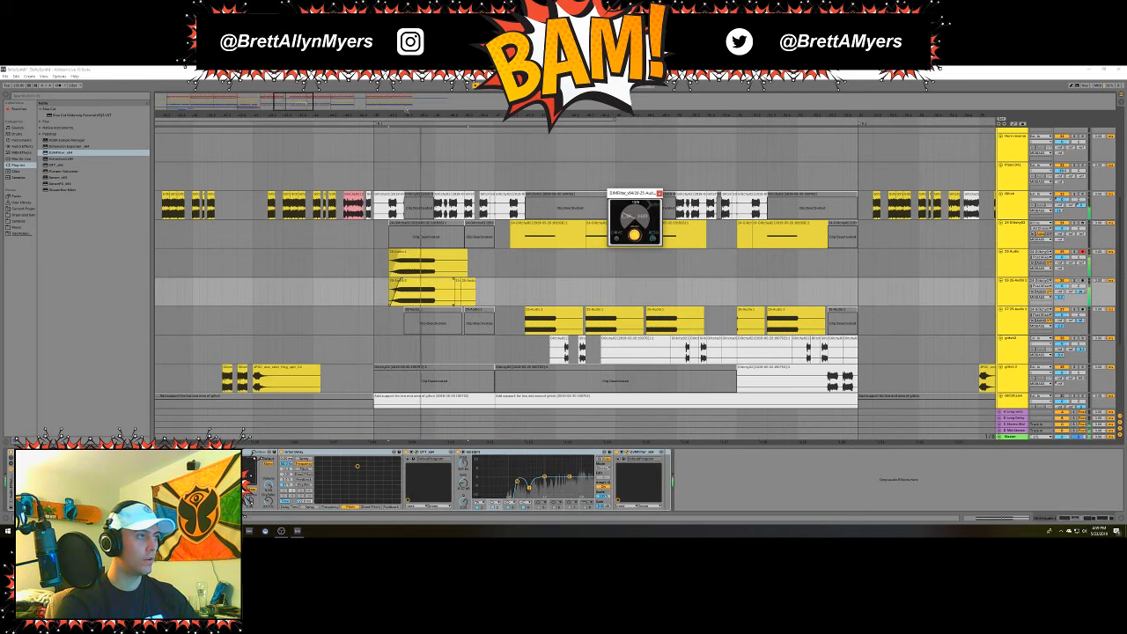
Shape the fade-in curve of the lower resampled clip to match the upper one, then play back the section.
left_click_drag(335, 126, 399, 168)
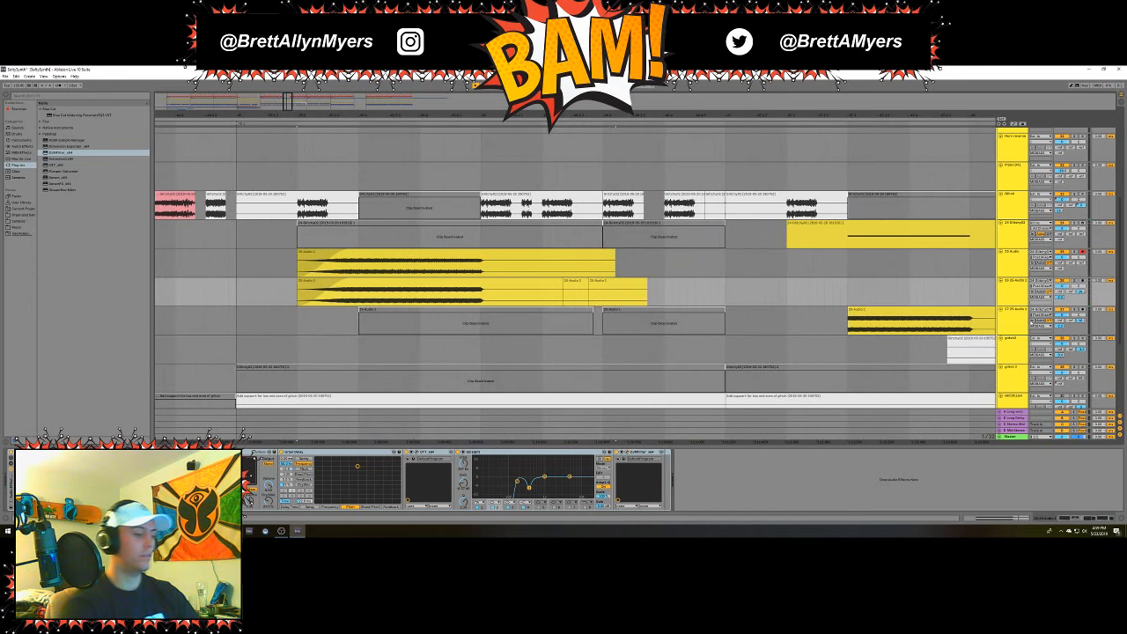
key("ctrl+alt+l")
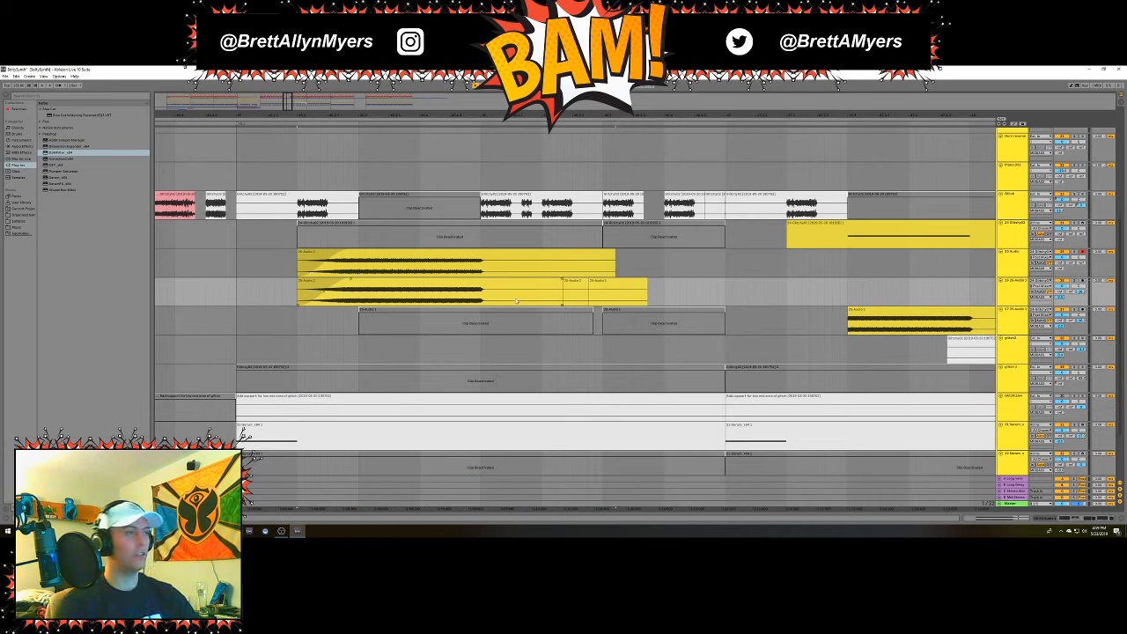
left_click_drag(341, 291, 351, 281)
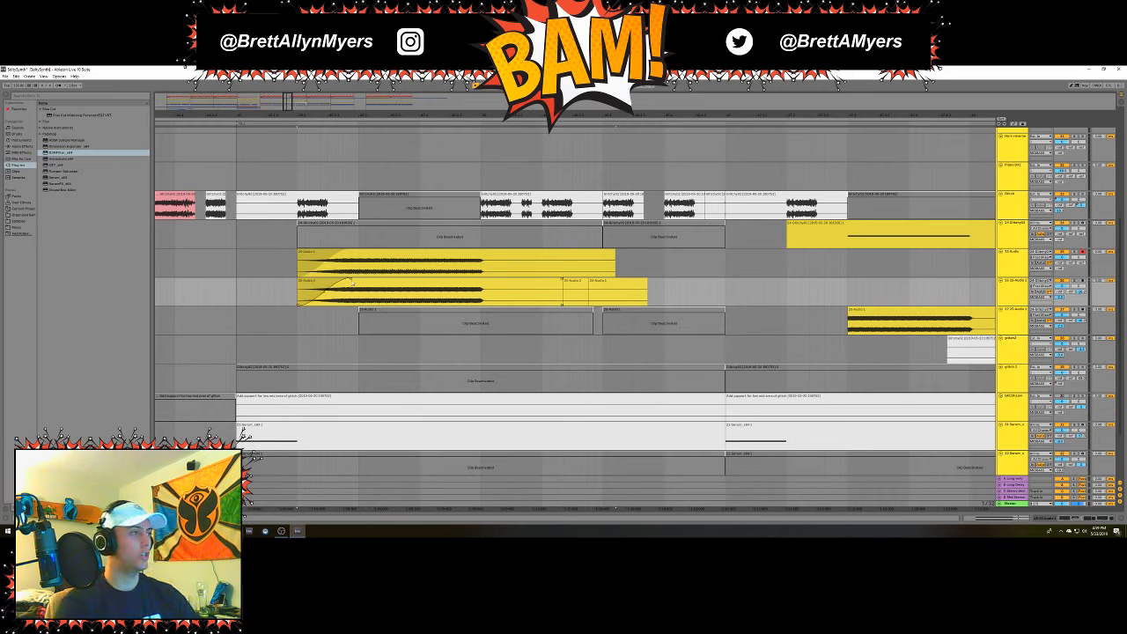
left_click(240, 238)
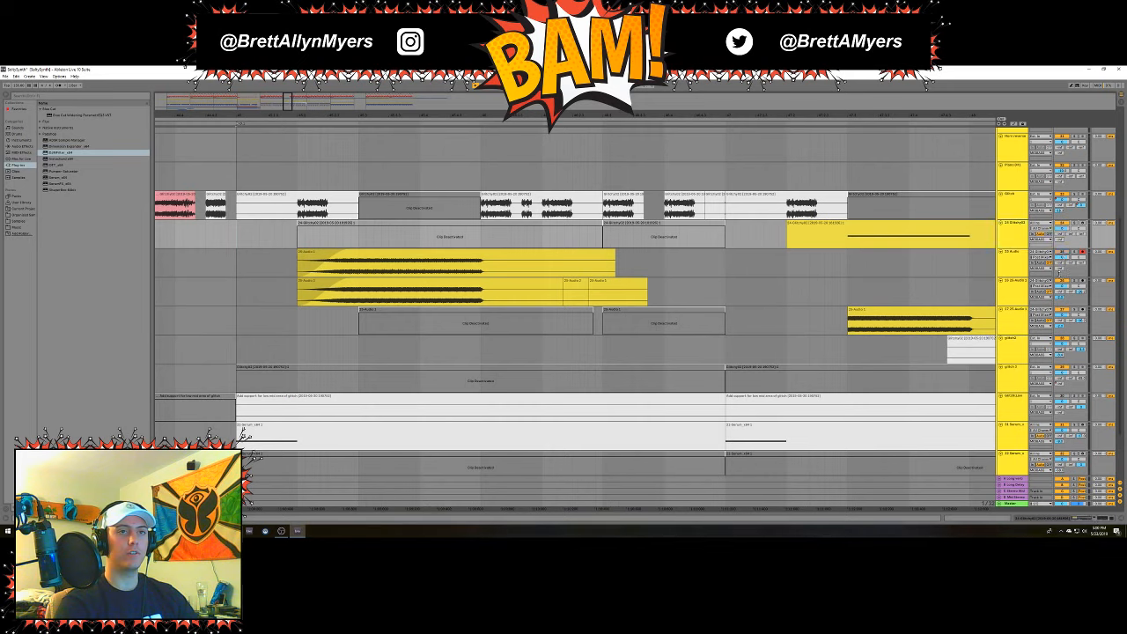
key("space")
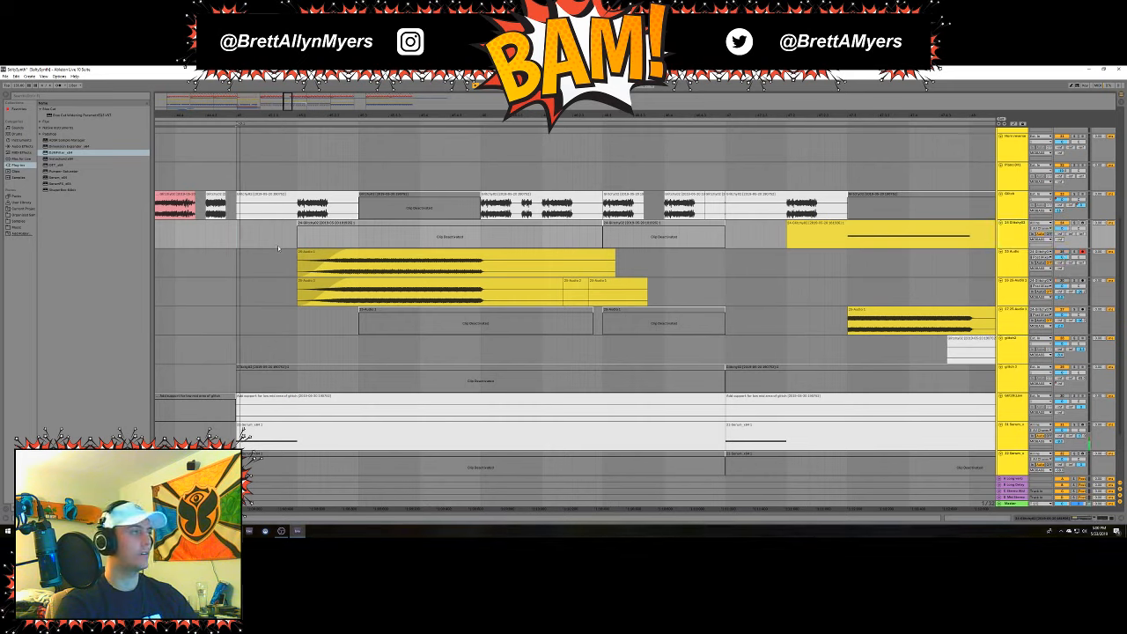
key("space")
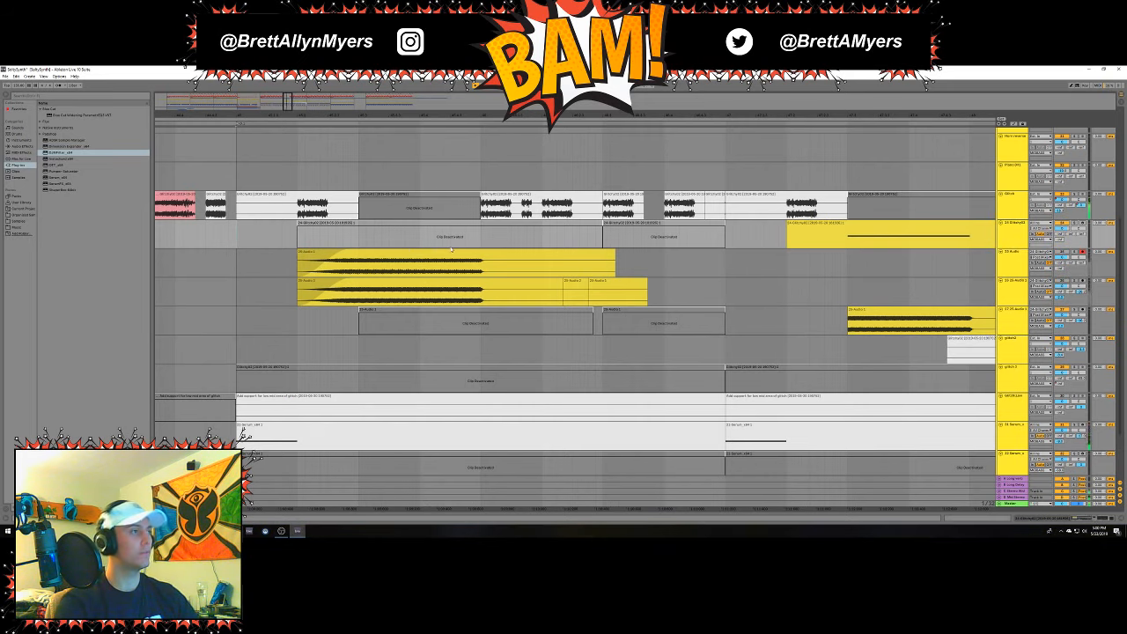
Lengthen the fade-ins on both resampled clips to about twice their length and play back the result.
left_click_drag(349, 253, 358, 332)
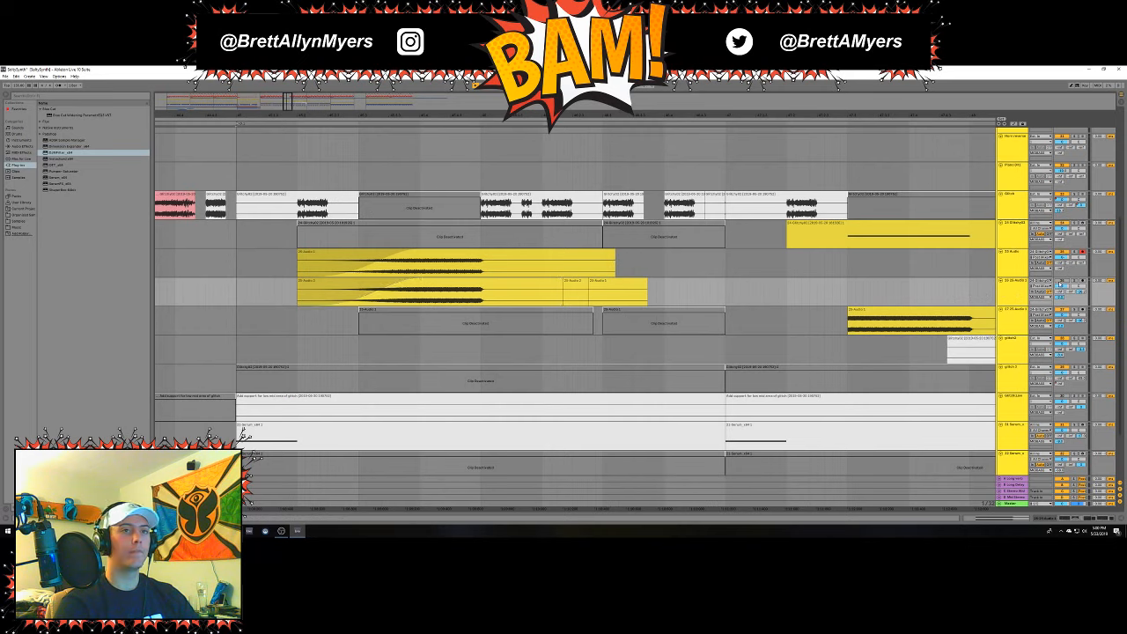
left_click(244, 259)
key("space")
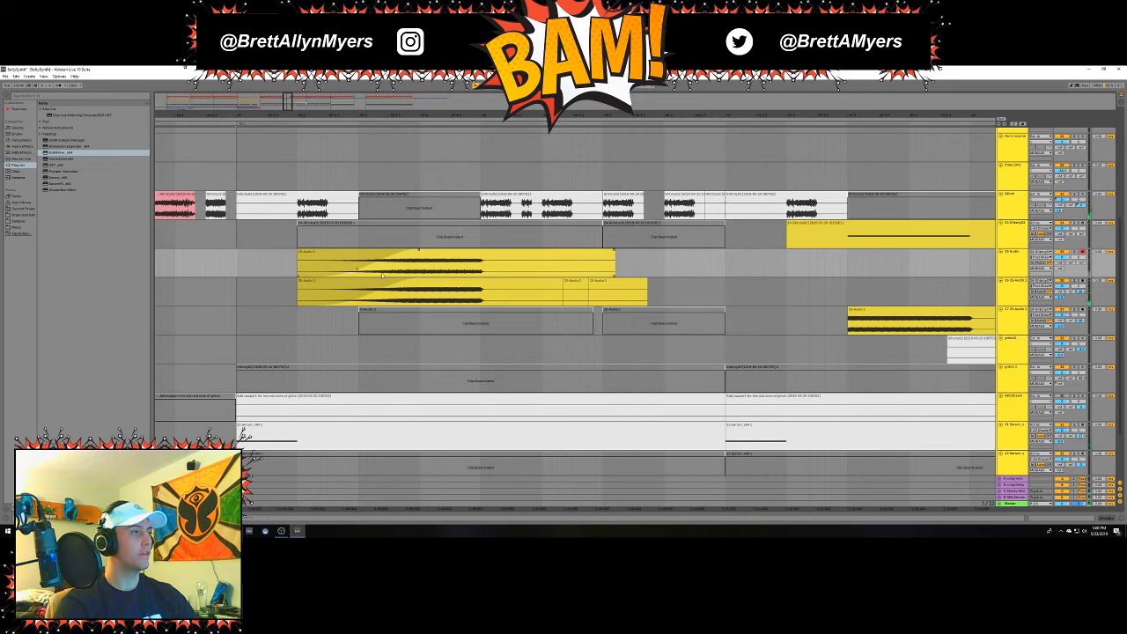
Trim both resampled clips to start with the deactivated clip below them, shorten their fade-ins by half, and play back the section.
left_click_drag(297, 254, 358, 254)
left_click_drag(297, 282, 359, 282)
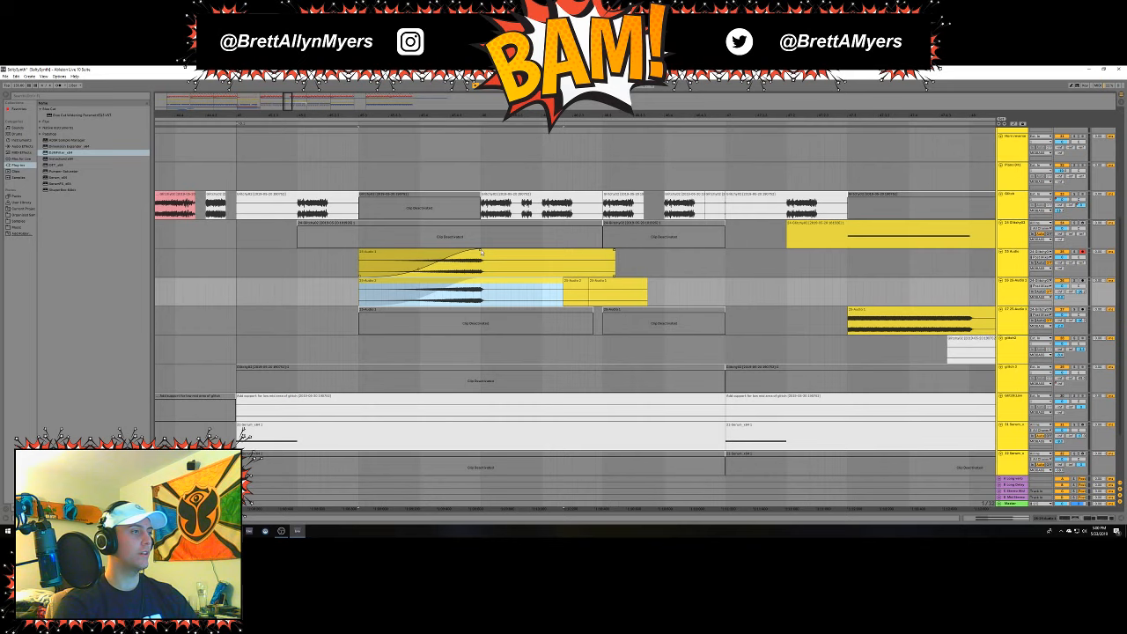
left_click_drag(481, 253, 418, 250)
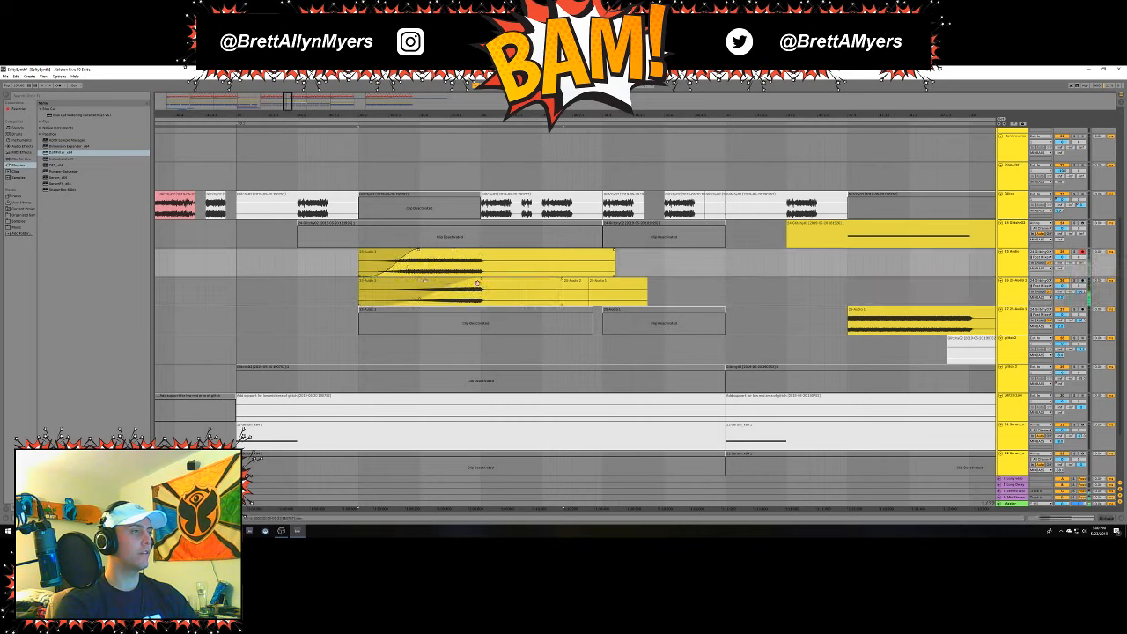
left_click_drag(476, 282, 420, 283)
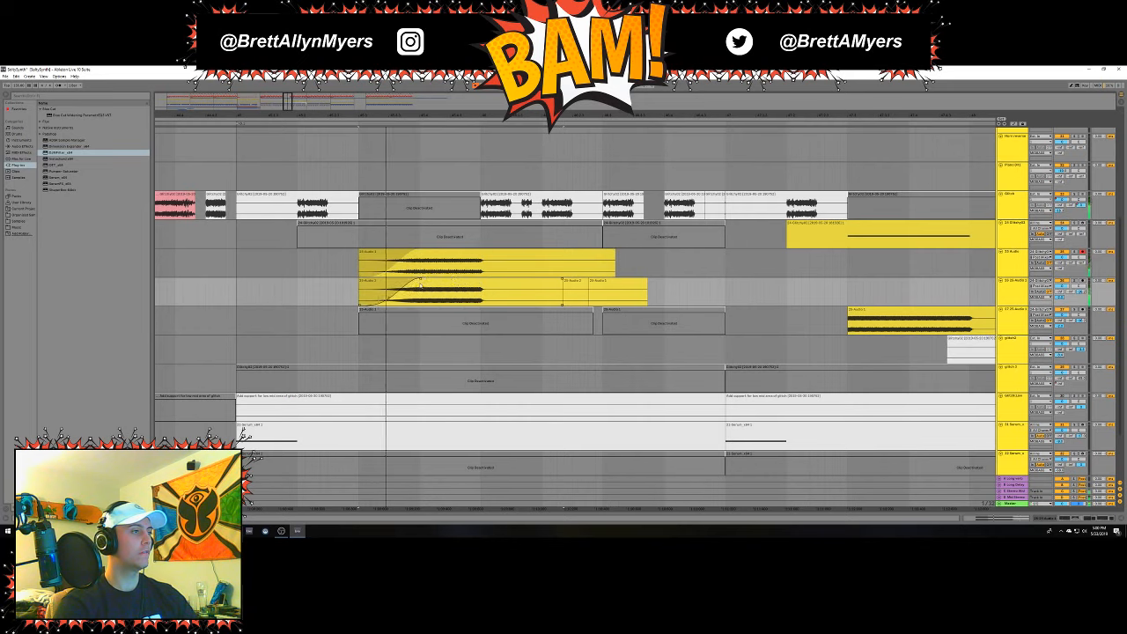
key("space")
key("space")
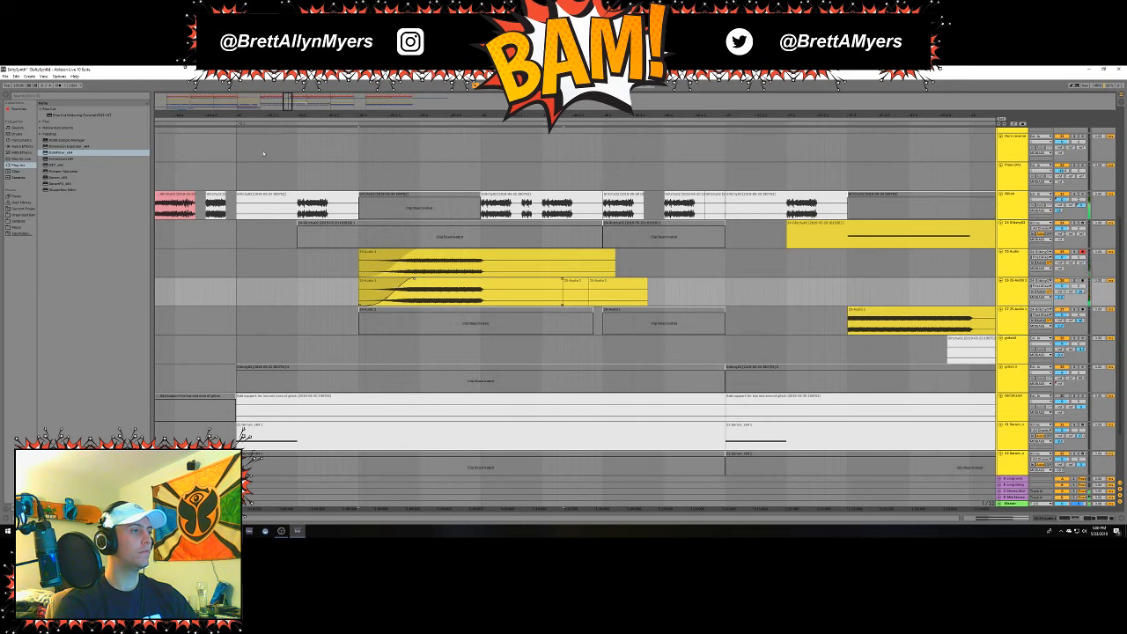
left_click(264, 194)
key("space")
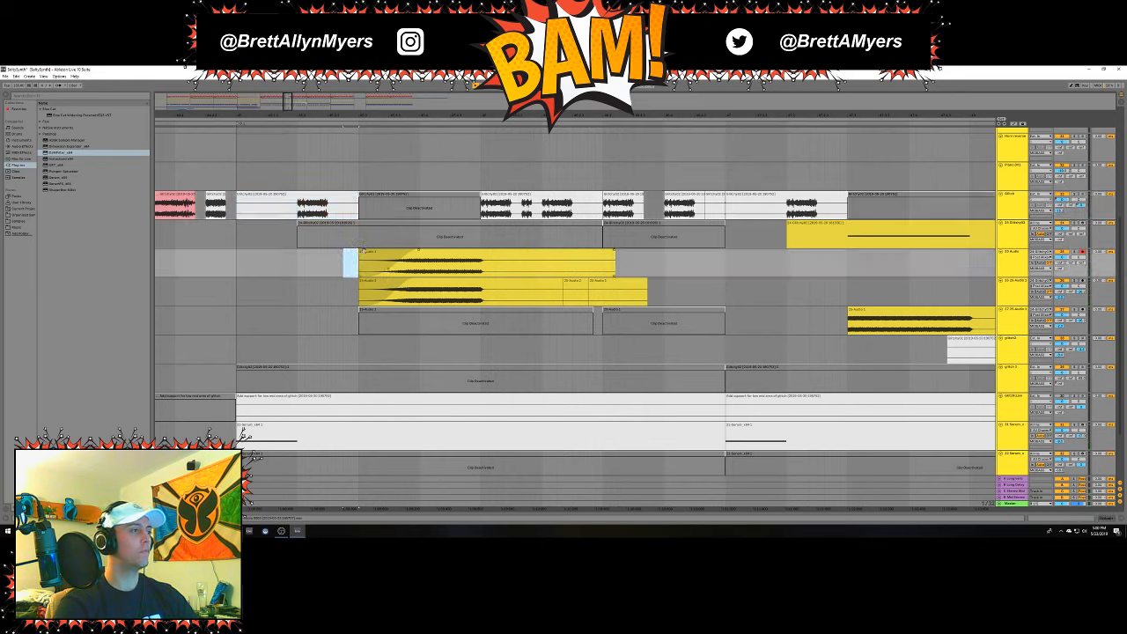
Restore the trimmed starts of both resampled clips, move the clips later to start with the deactivated clip below, and play back.
left_click_drag(359, 256, 298, 256)
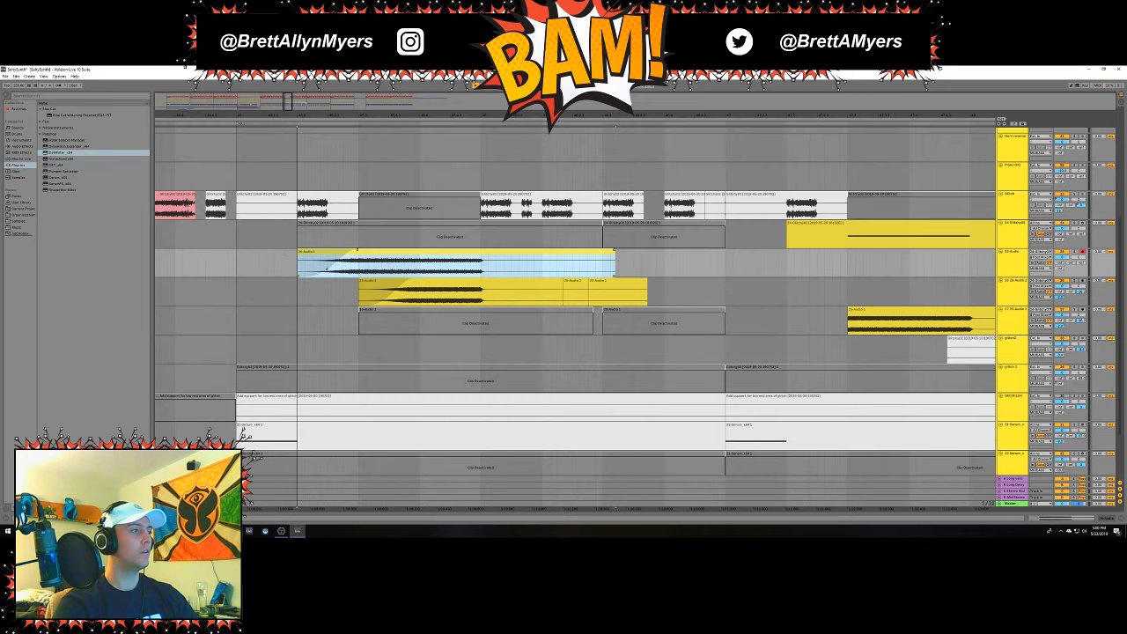
left_click_drag(373, 252, 435, 256)
left_click_drag(360, 280, 297, 280)
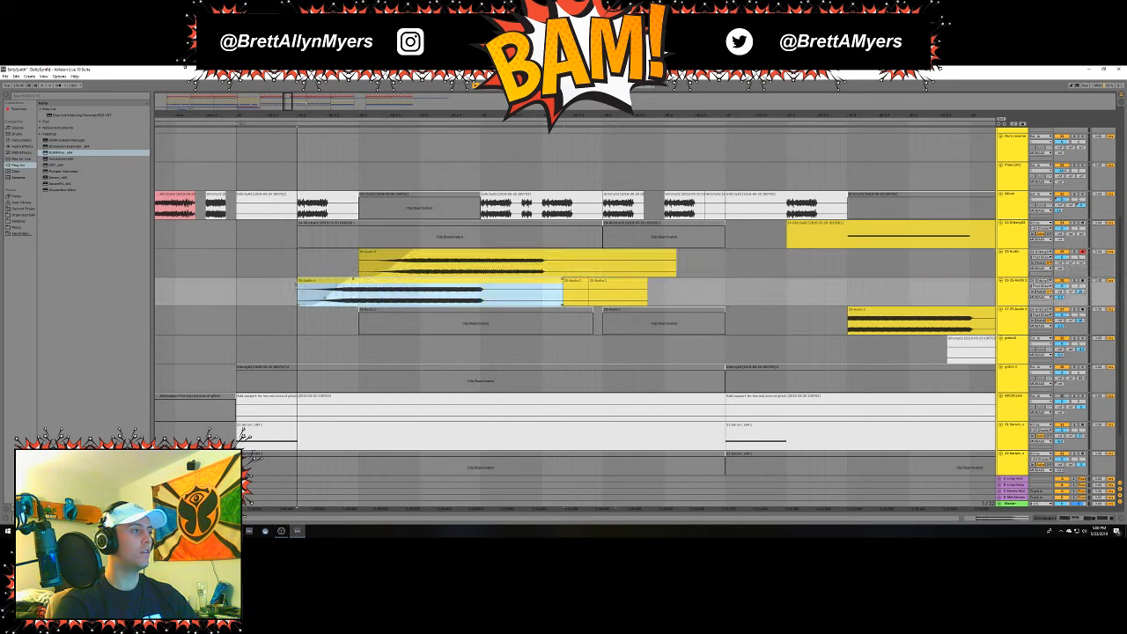
left_click_drag(425, 289, 462, 289)
left_click(261, 197)
key("space")
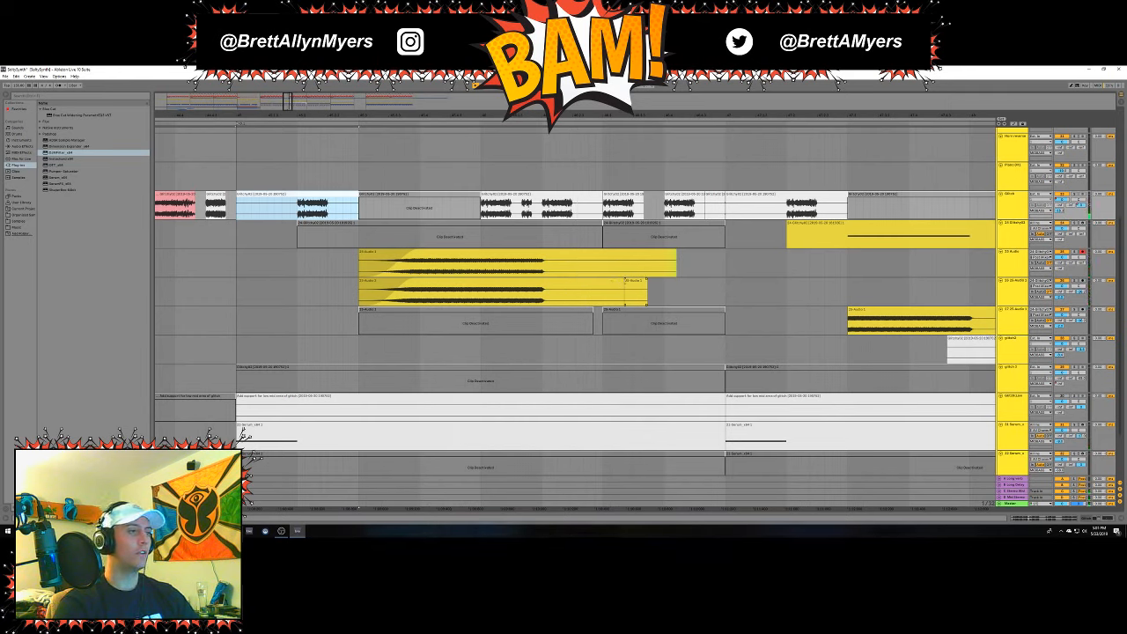
Trim the silent tails off both resampled clips, add matching fade-outs to their ends, and play back the section.
left_click_drag(360, 293, 540, 294)
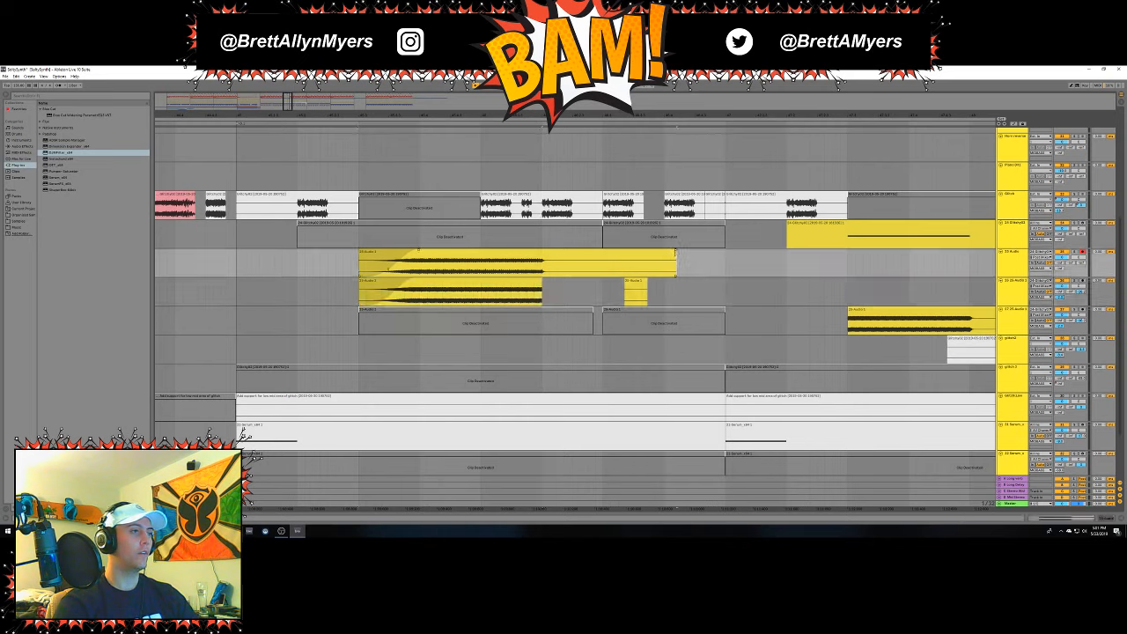
mouse_move(676, 254)
left_mouse_down()
mouse_move(481, 254)
mouse_move(506, 288)
mouse_move(539, 281)
mouse_move(486, 284)
left_mouse_up()
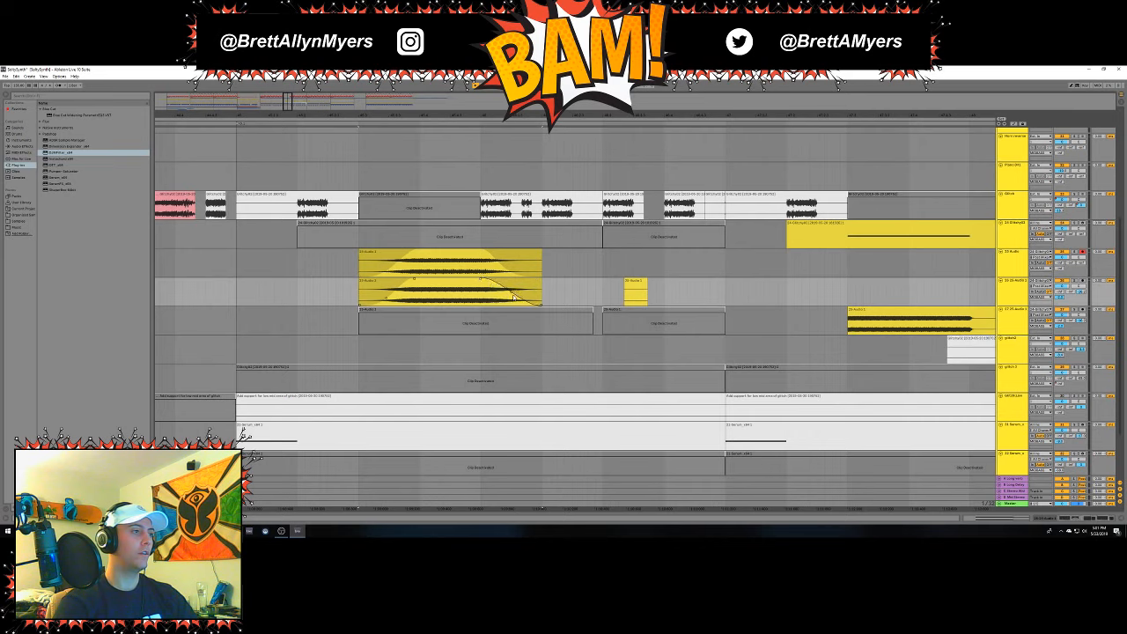
key("space")
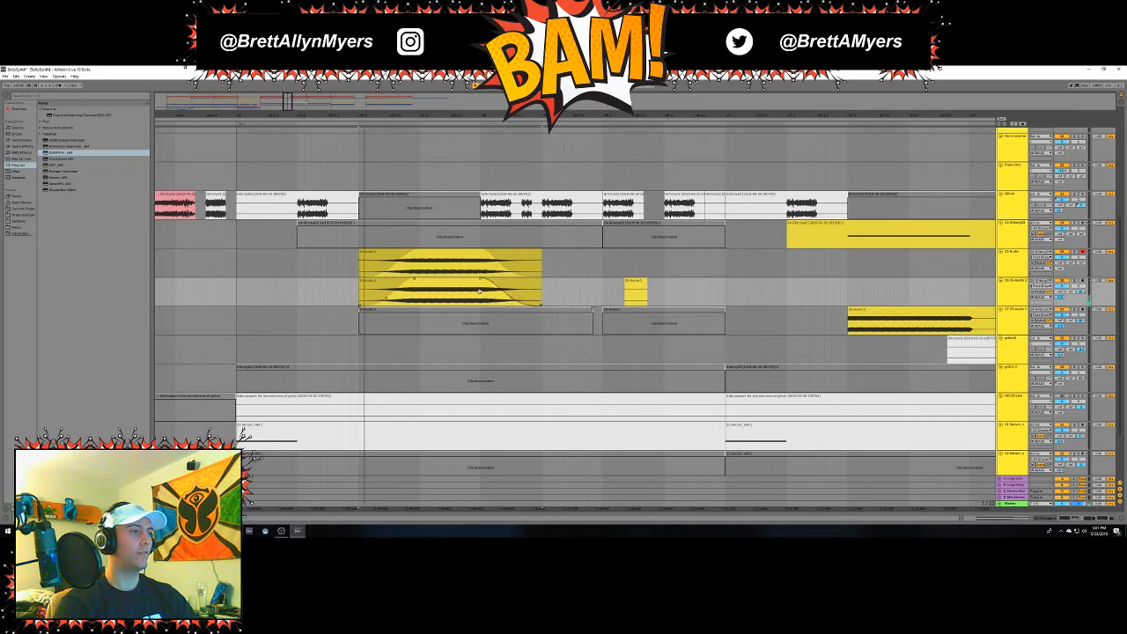
key("space")
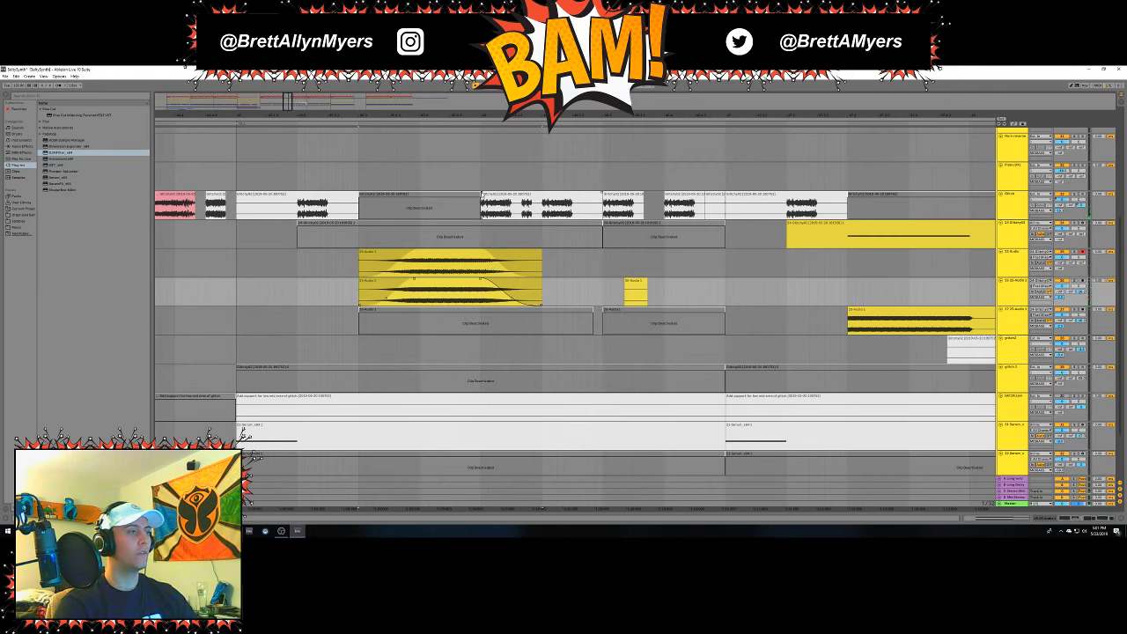
Add a short fade-in to the chopped white clip above and reshape the fade-out curves of both resampled clips.
left_click(482, 192)
key("space")
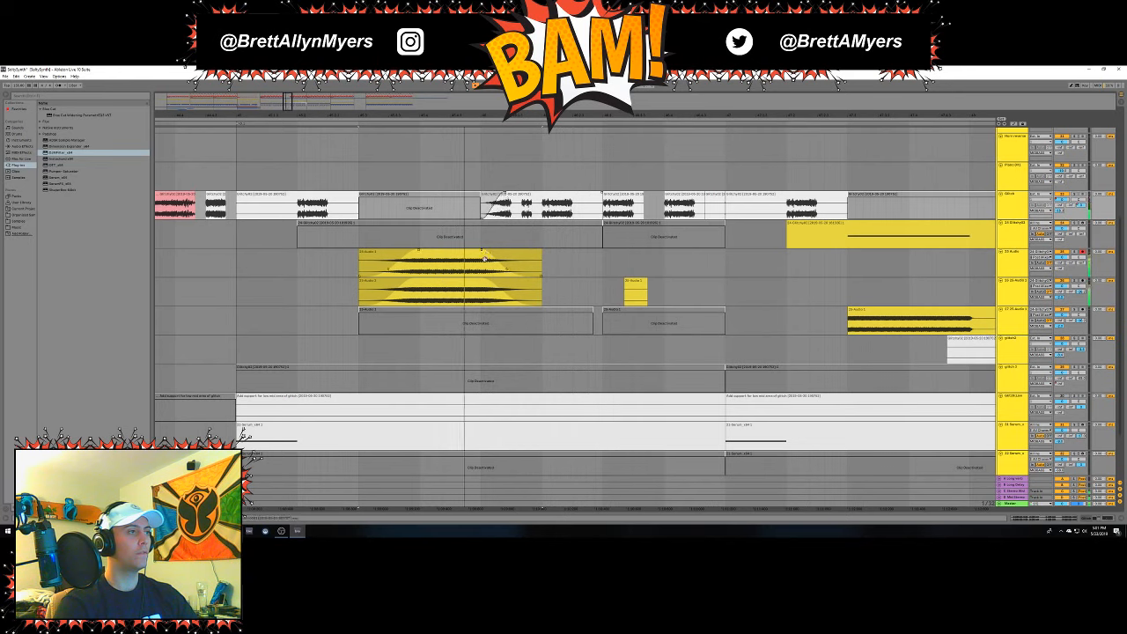
left_click(509, 272)
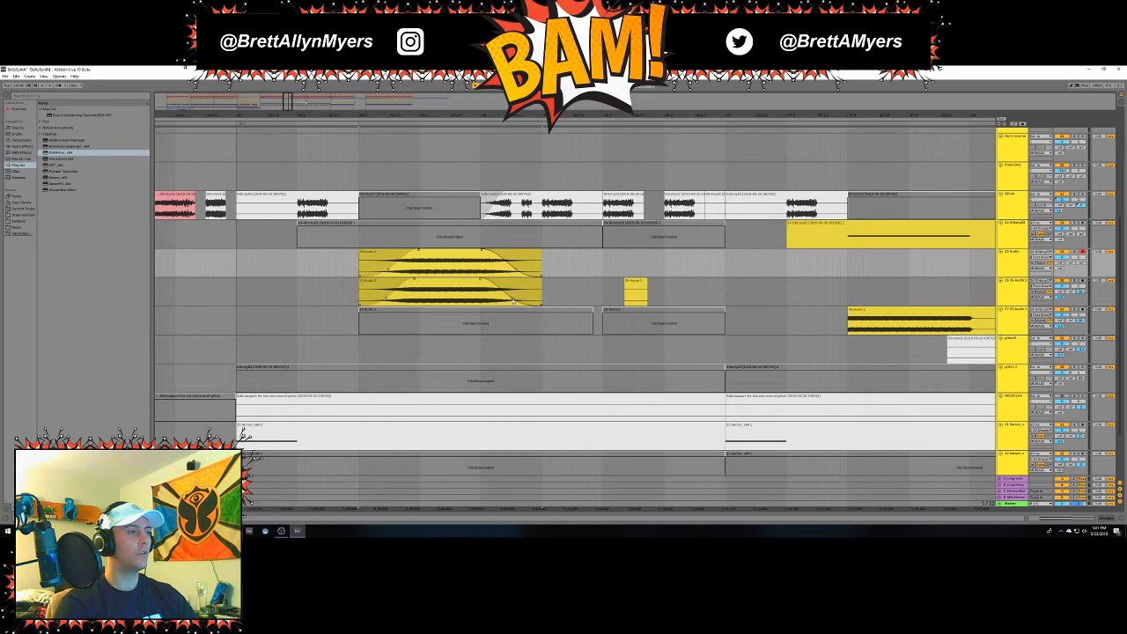
left_click(514, 300)
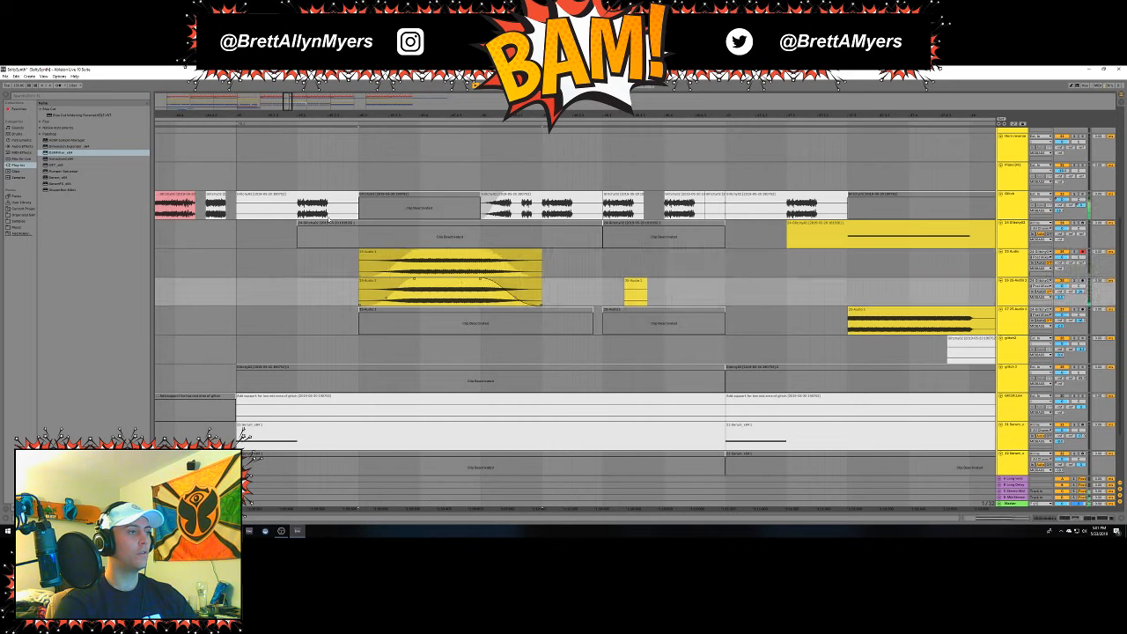
Select the long blue clip on the pink track above the synth tracks and play back the section.
scroll(750, 271, "up", 6)
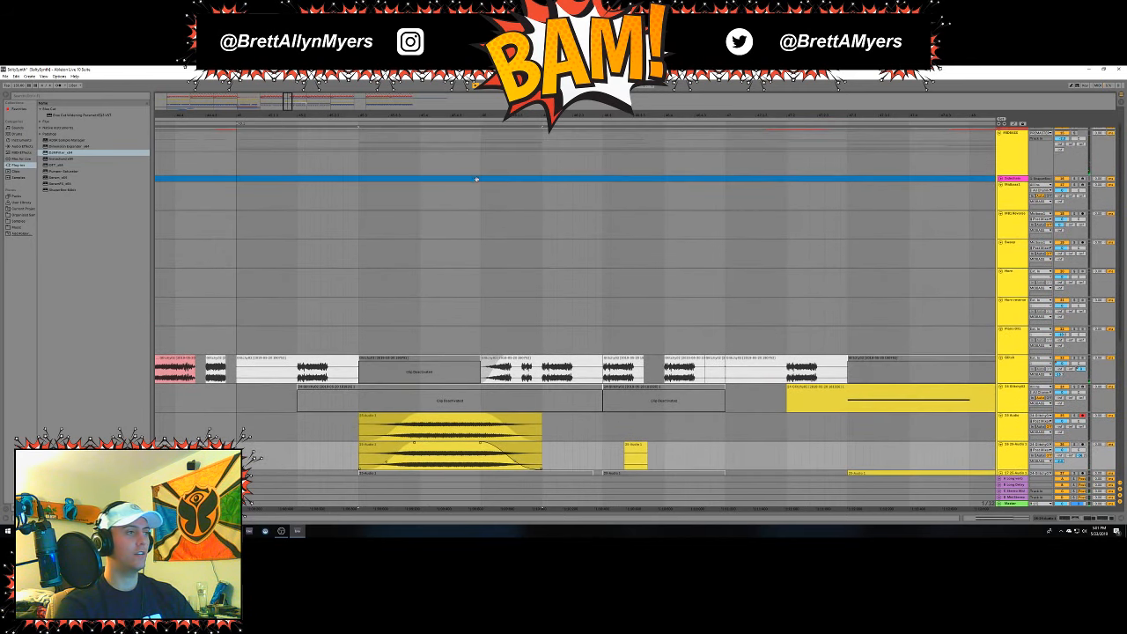
left_click(479, 179)
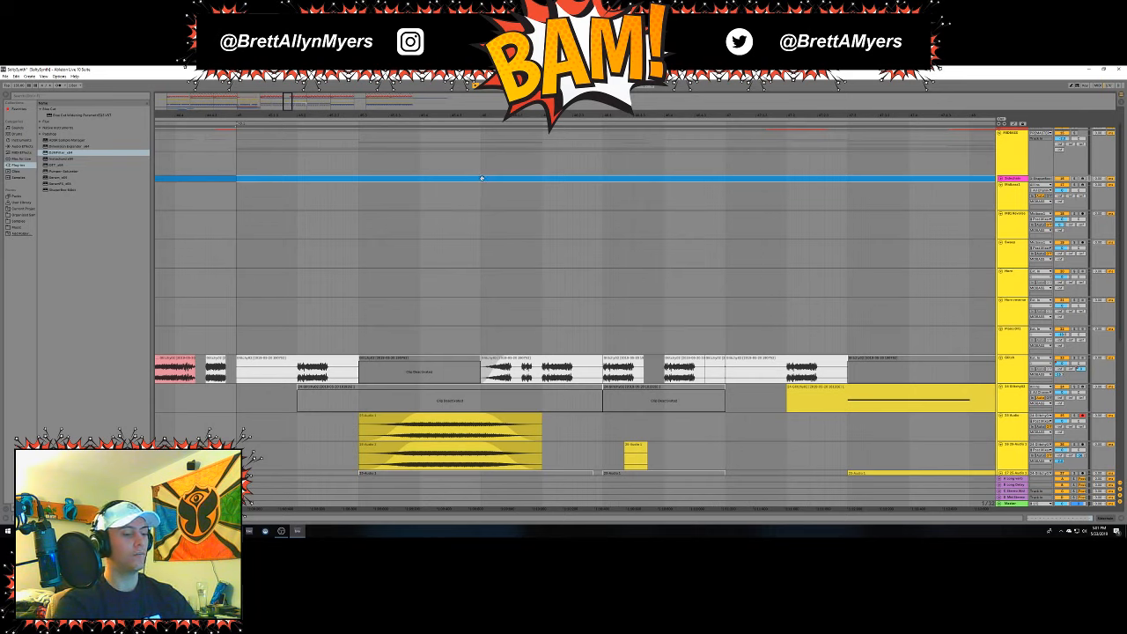
key("space")
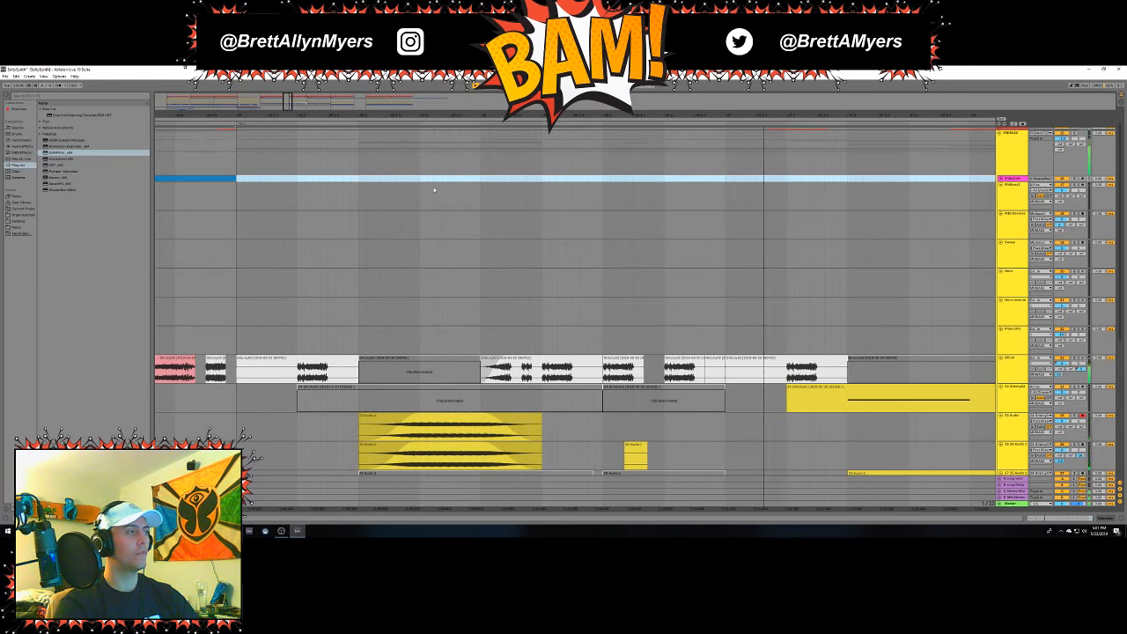
Unfold the pink track, deactivate the short part of its blue clip ending with the faded resampled clips, and play back.
key("space")
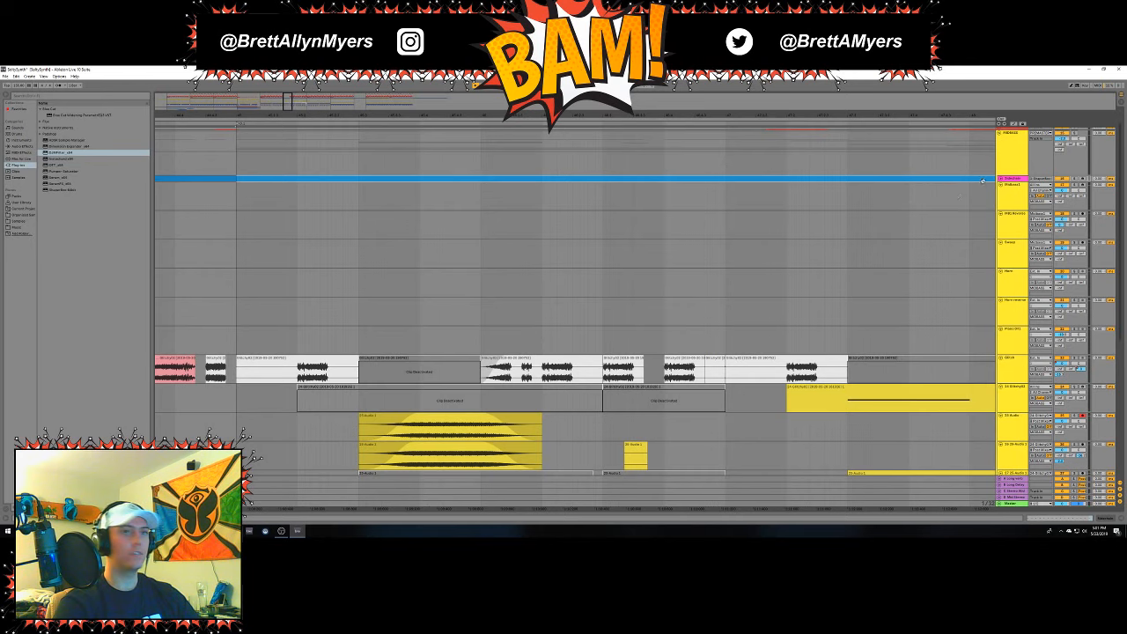
left_click(608, 180)
left_click(481, 194)
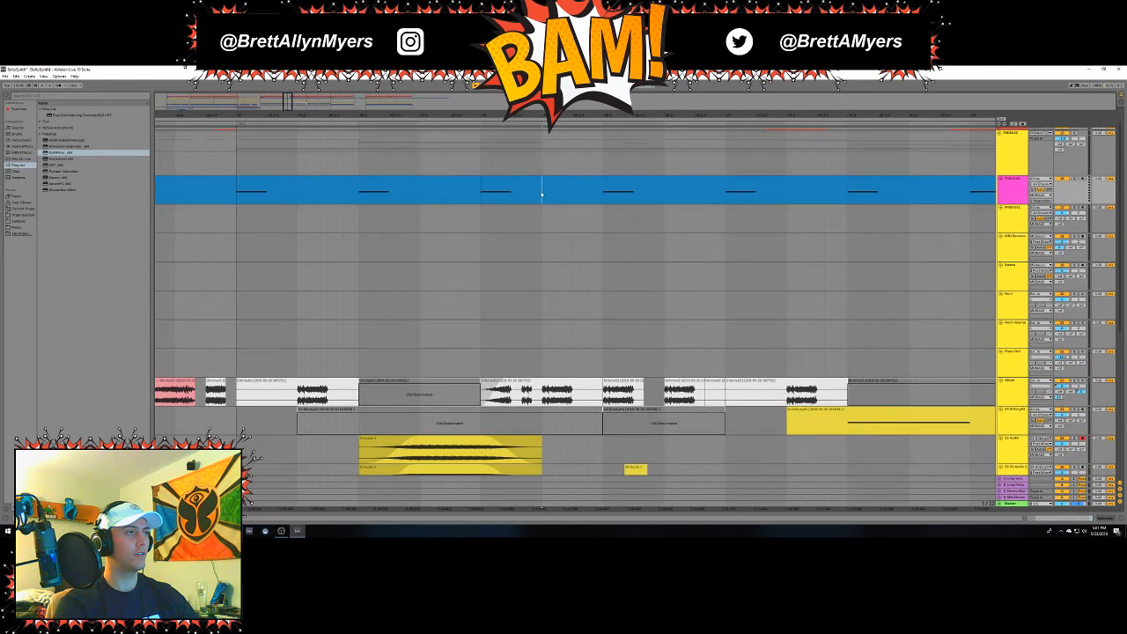
left_click(522, 182, "shift")
key("0")
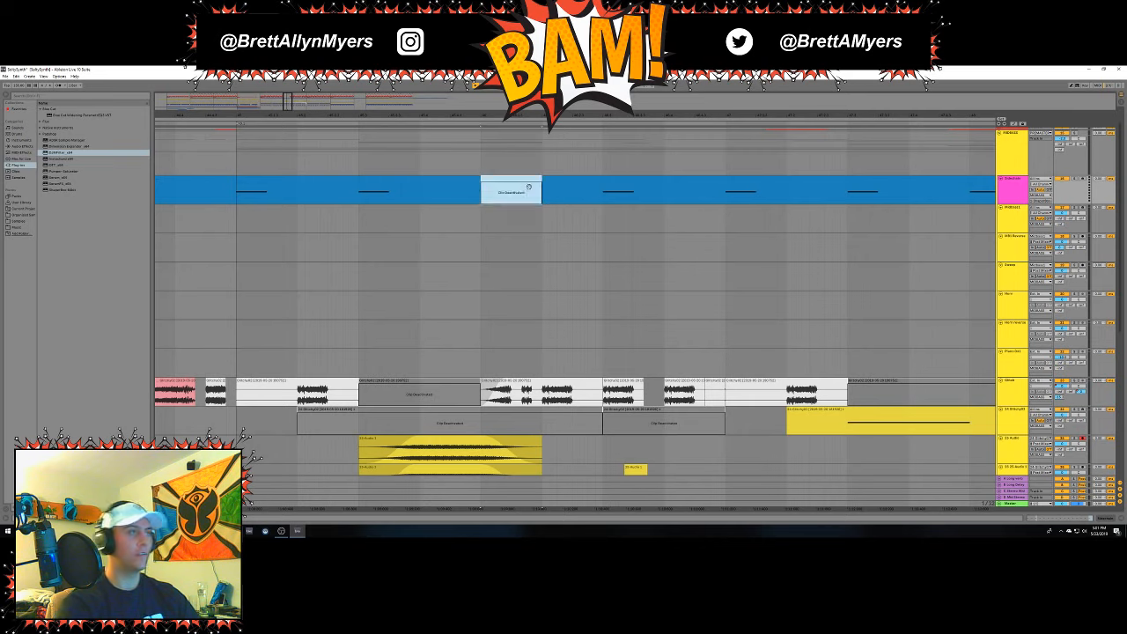
left_click(443, 194)
key("space")
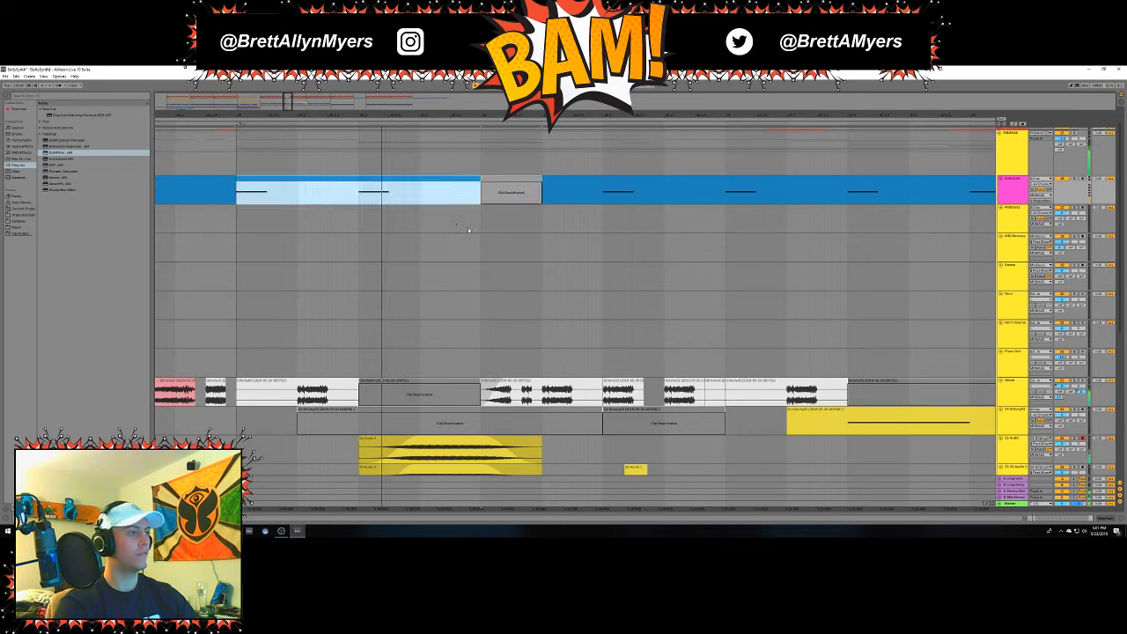
Trim the start of the first white clip on the track below the resampled audio tracks closer to its waveform and play back.
left_click_drag(525, 115, 448, 71)
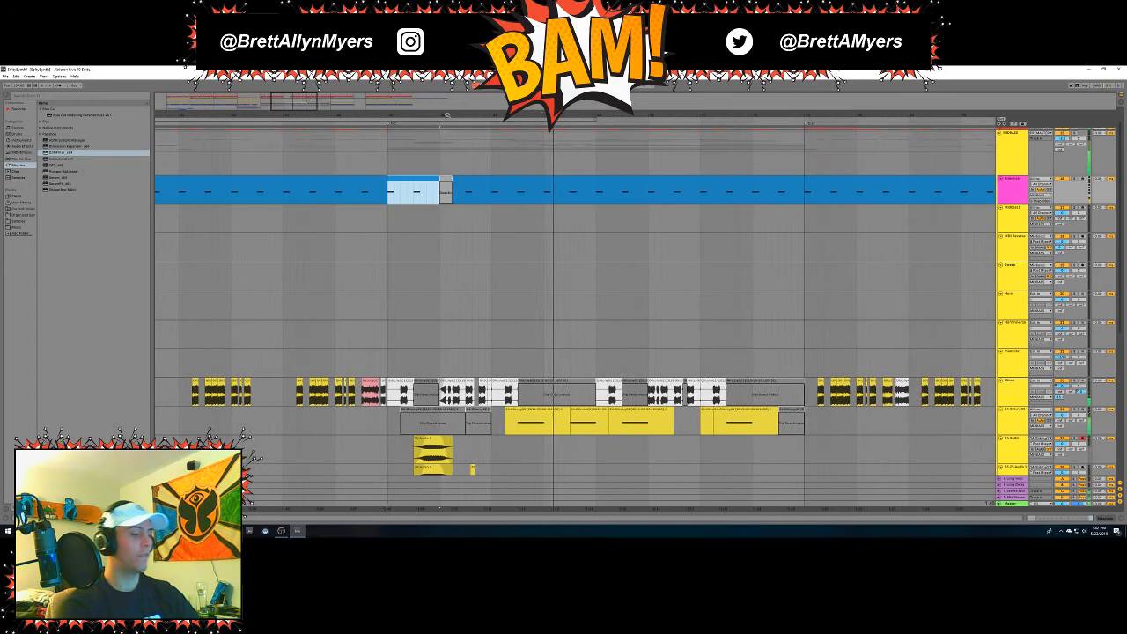
key("shift+Tab")
key("shift+Tab")
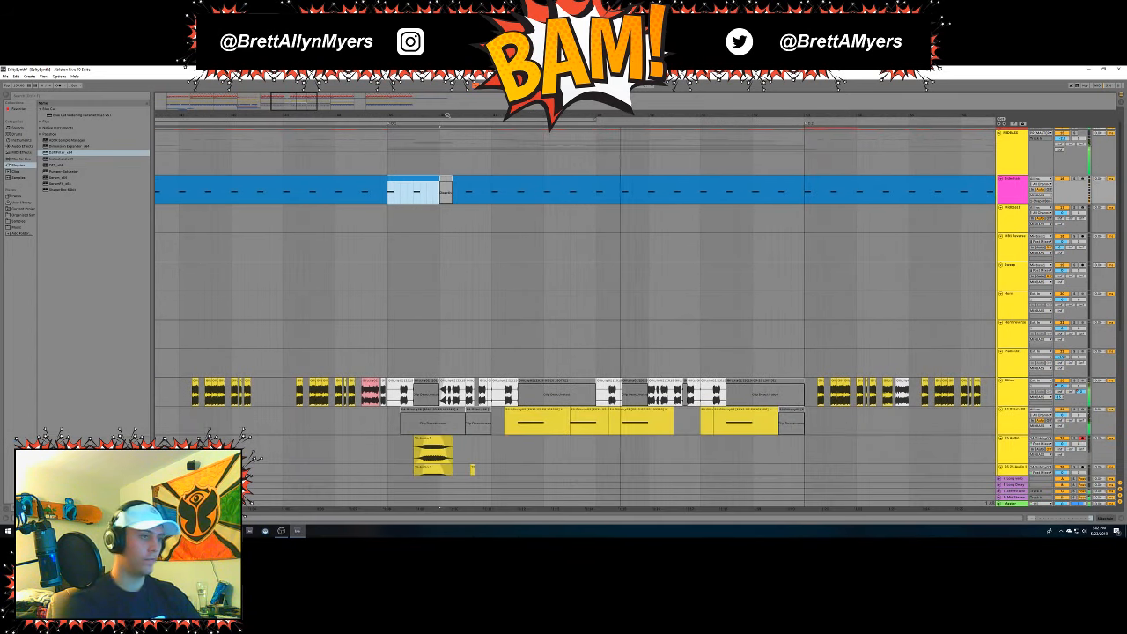
left_click_drag(548, 115, 501, 113)
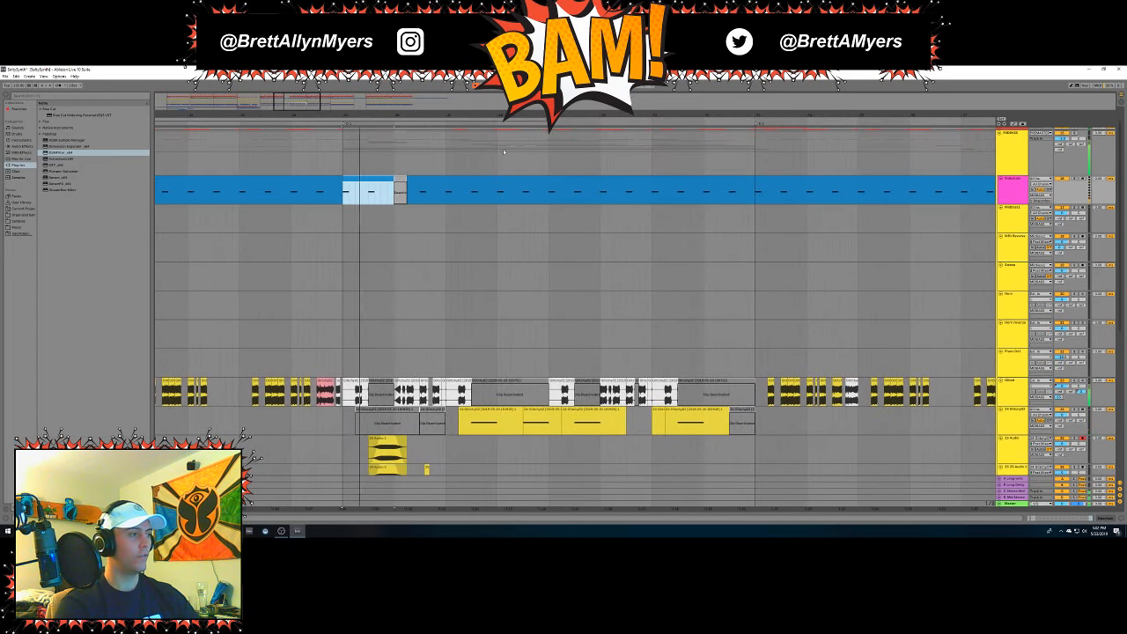
scroll(490, 248, "down", 1)
scroll(495, 249, "down", 2)
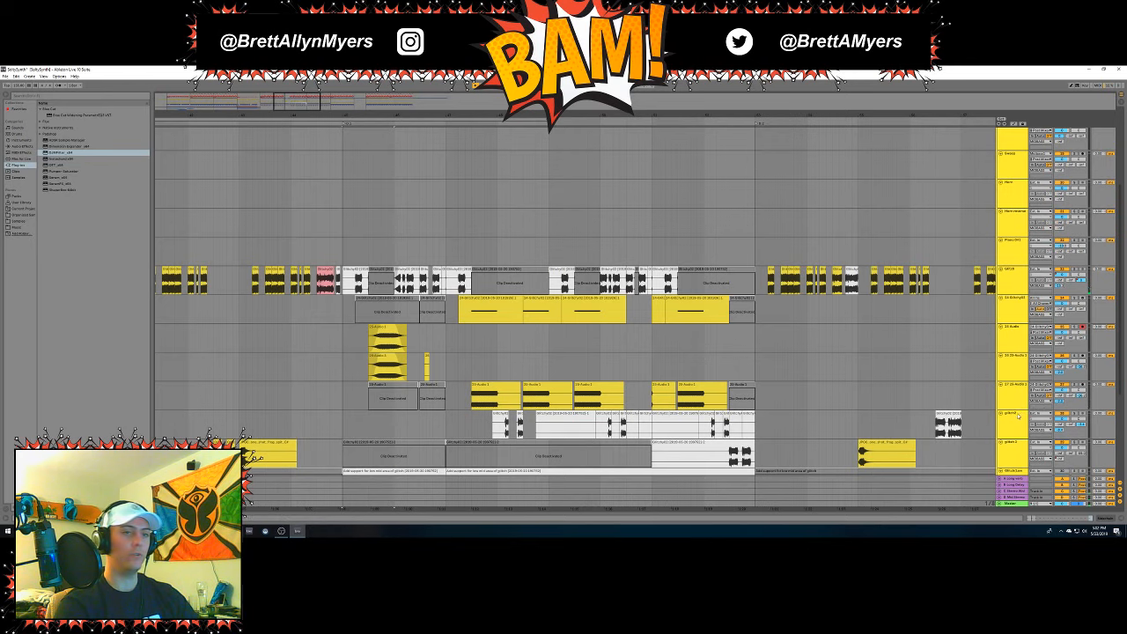
double_click(1017, 419)
scroll(477, 331, "down", 3)
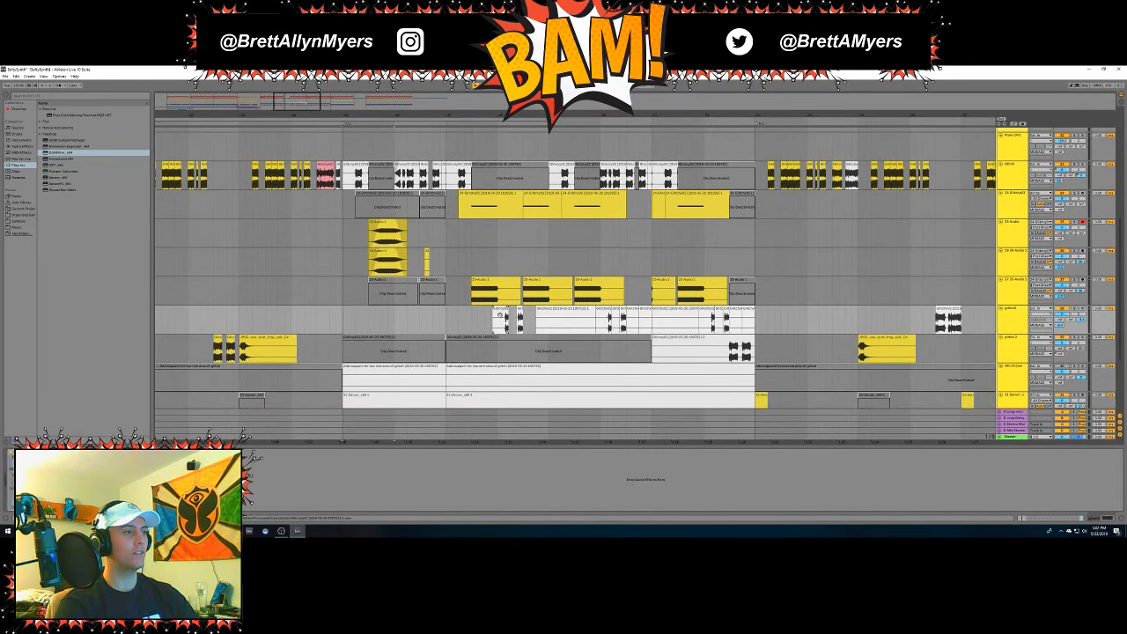
left_click_drag(494, 310, 498, 310)
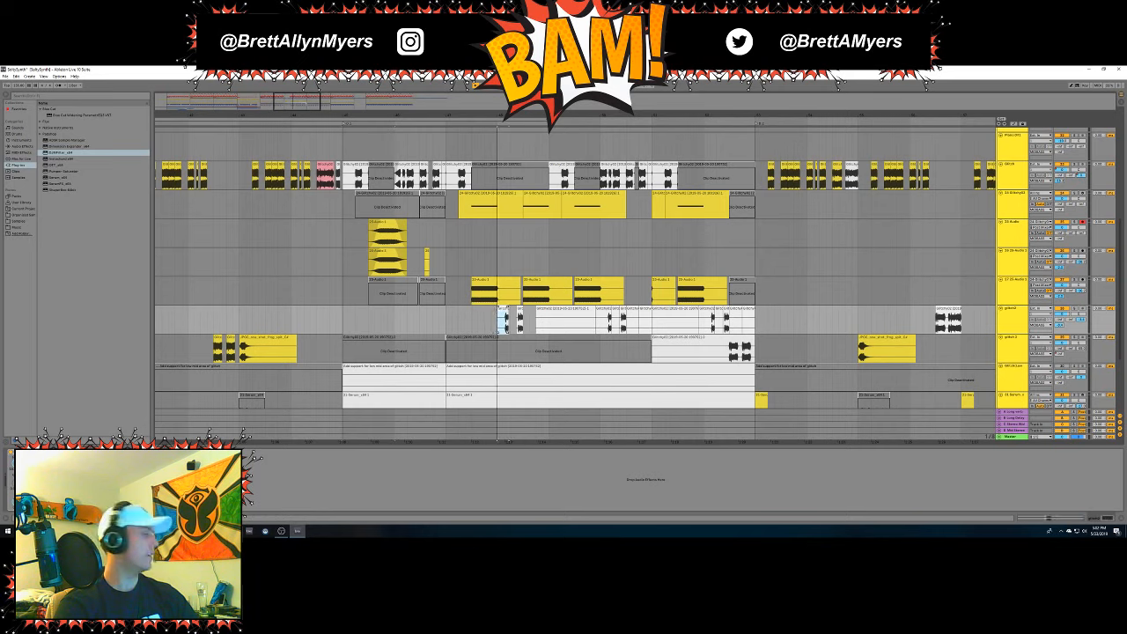
key("space")
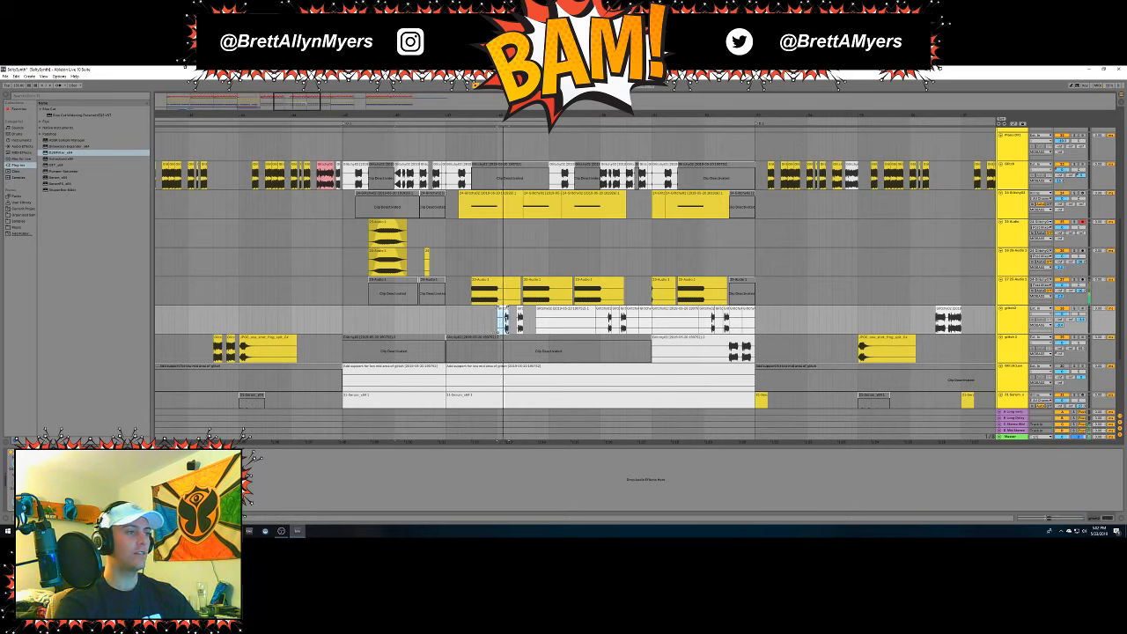
key("space")
Audition the pink clip earlier on the same track.
left_click_drag(371, 114, 496, 112)
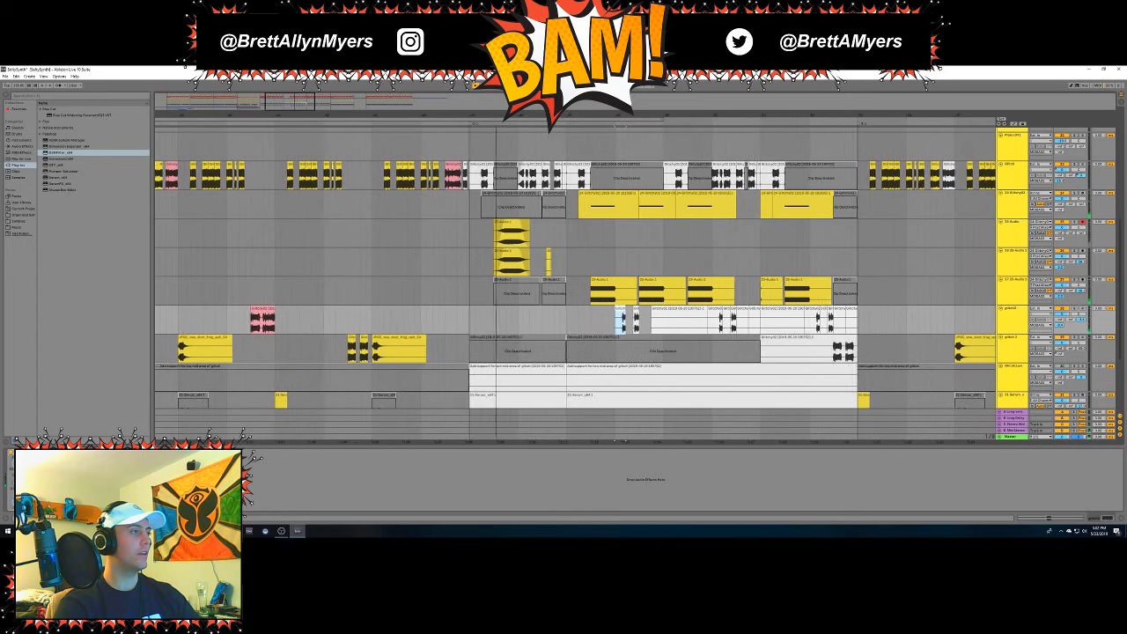
left_click(262, 308)
key("space")
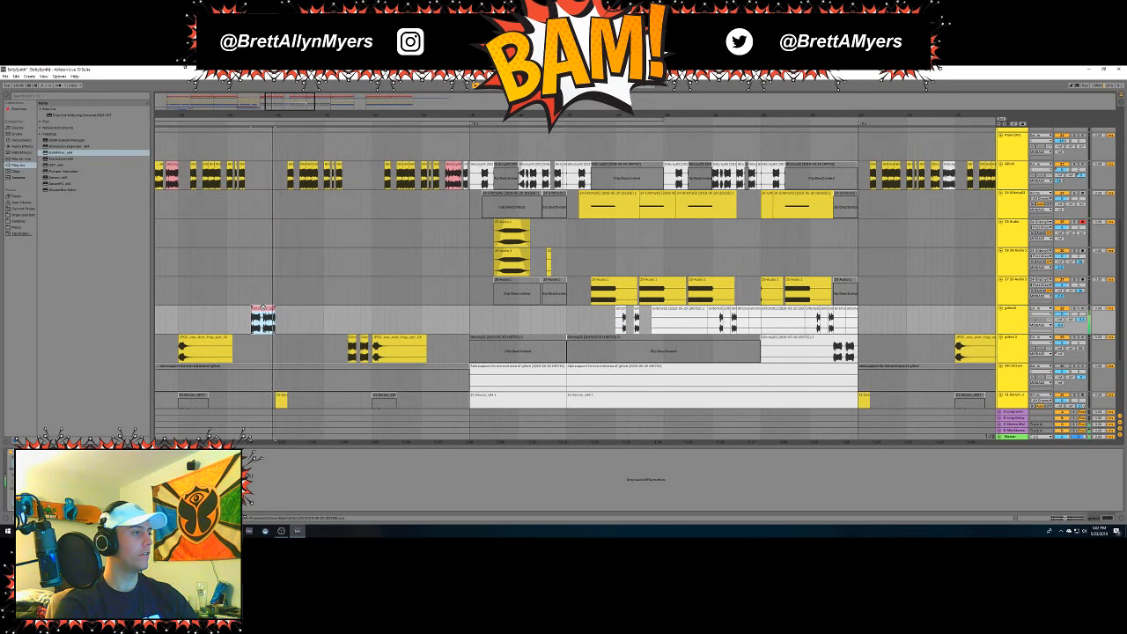
key("space")
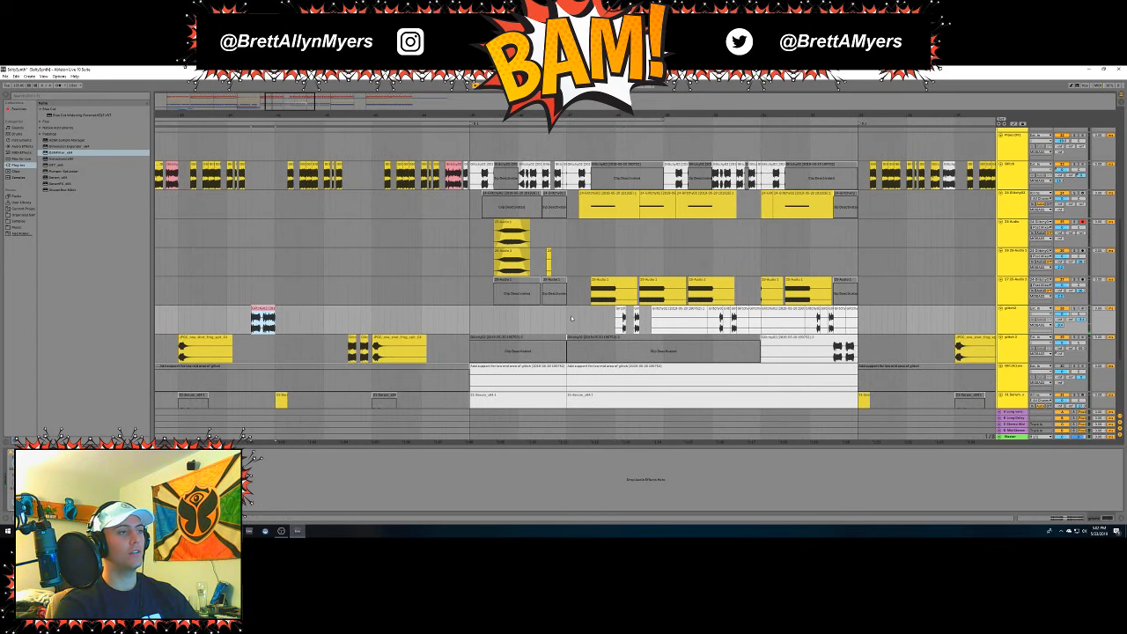
left_click(564, 316)
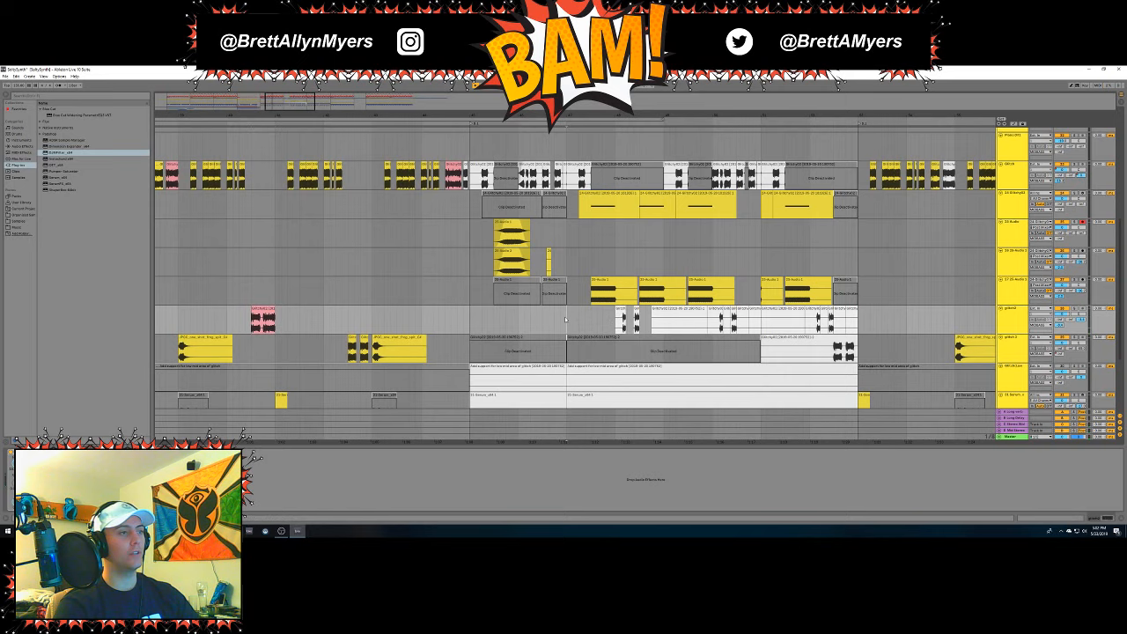
Show the automation lanes, select the chopped white clips in the middle of that track, and play back the selection repeatedly.
left_click(720, 309)
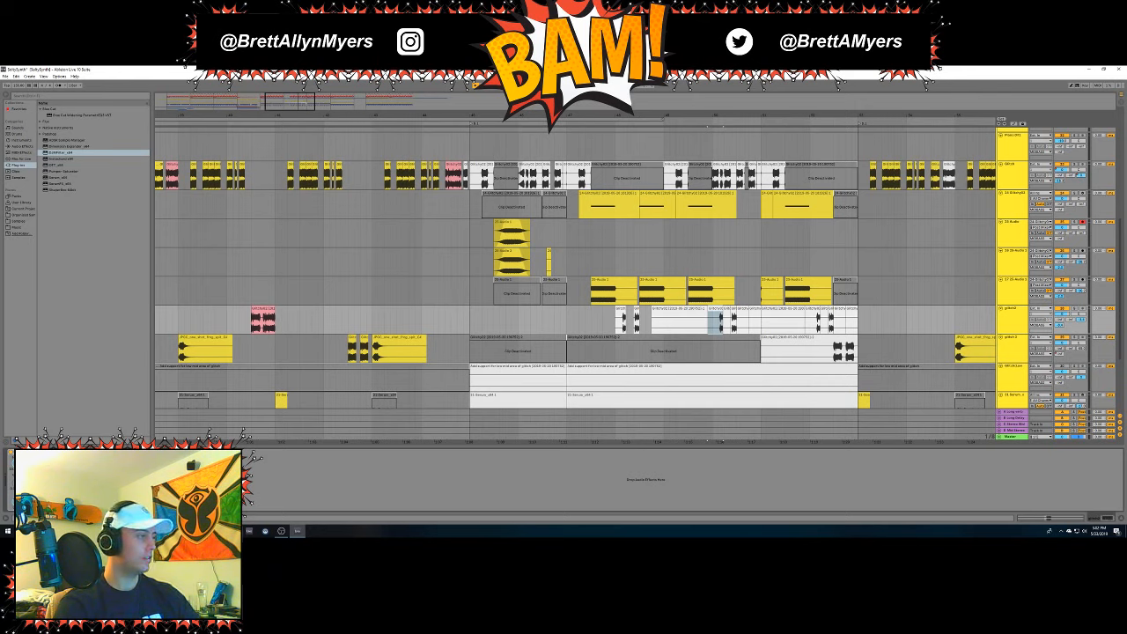
key("a")
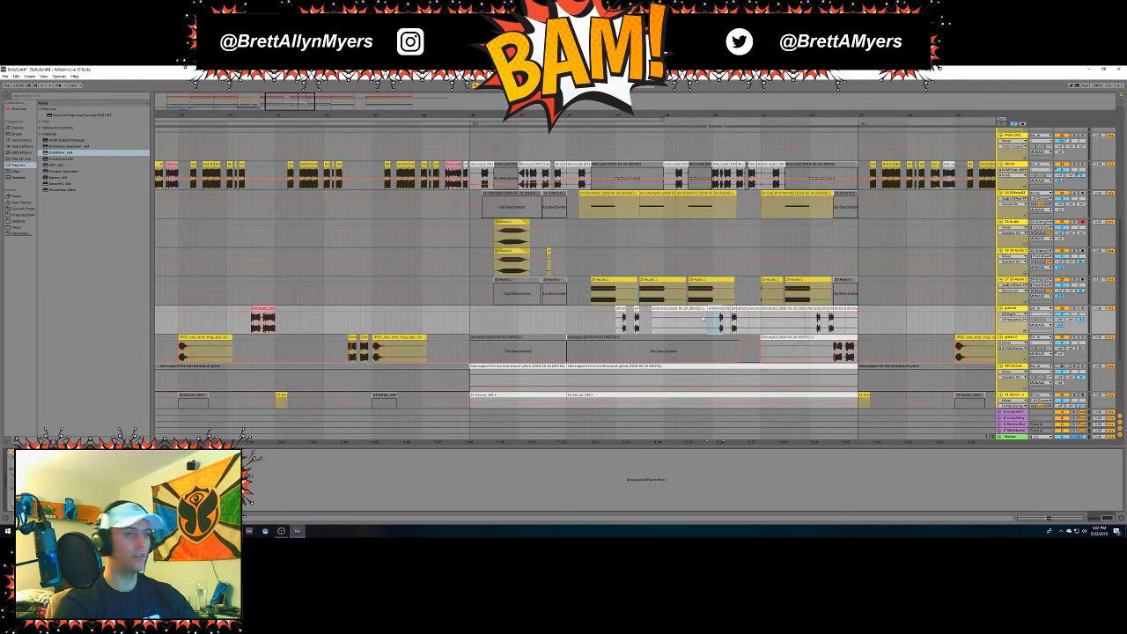
left_click_drag(715, 325, 744, 316)
key("space")
key("space")
key("space")
key("space")
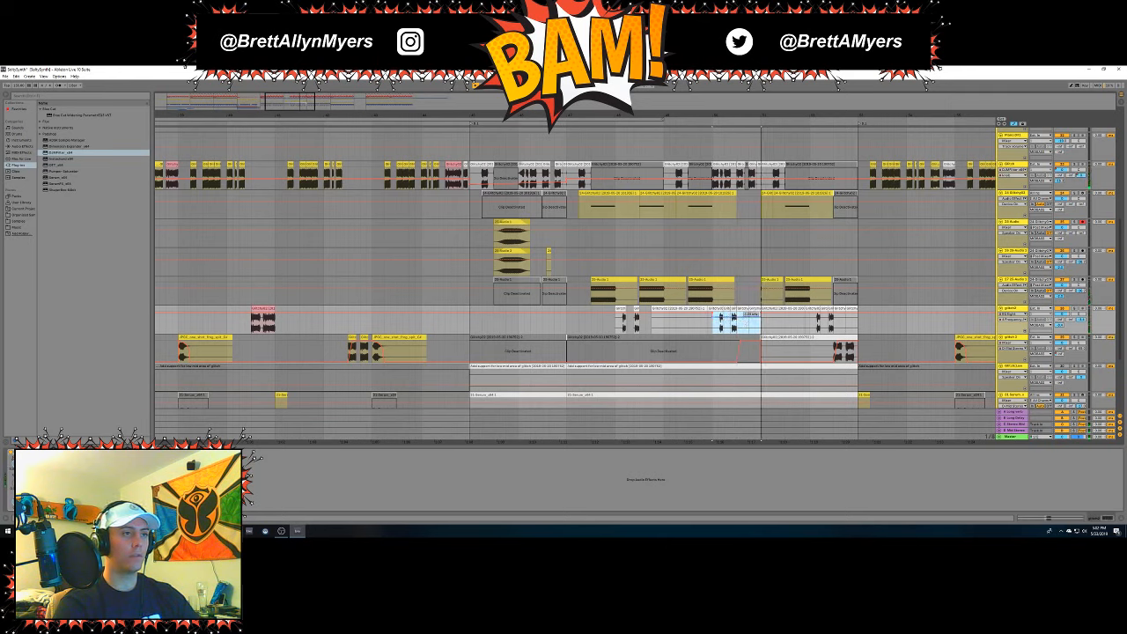
key("space")
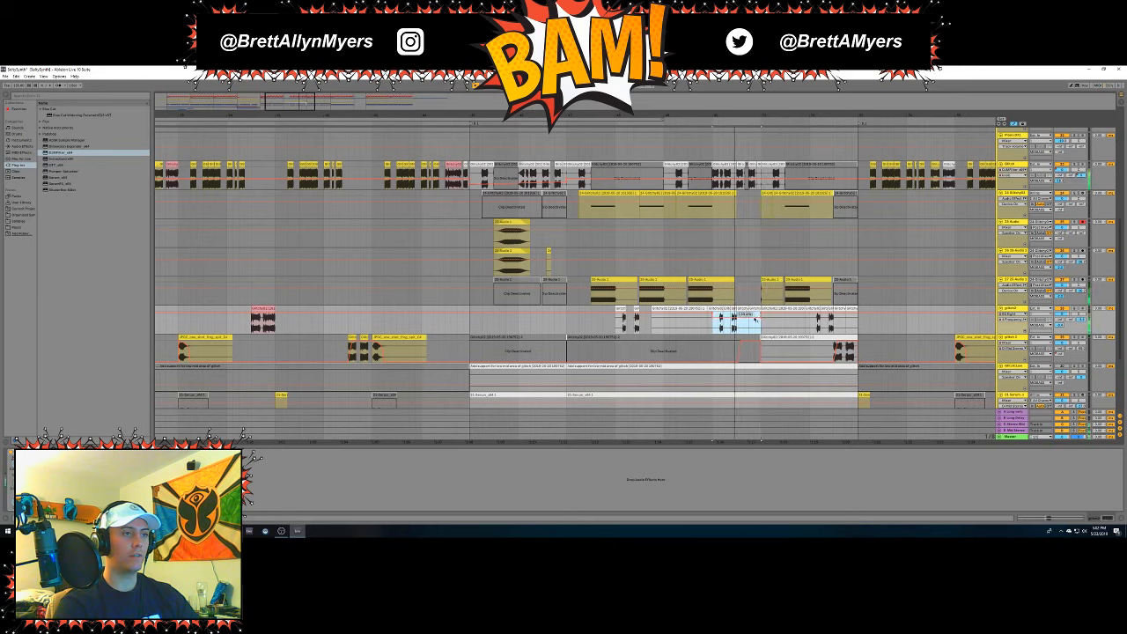
key("space")
key("space")
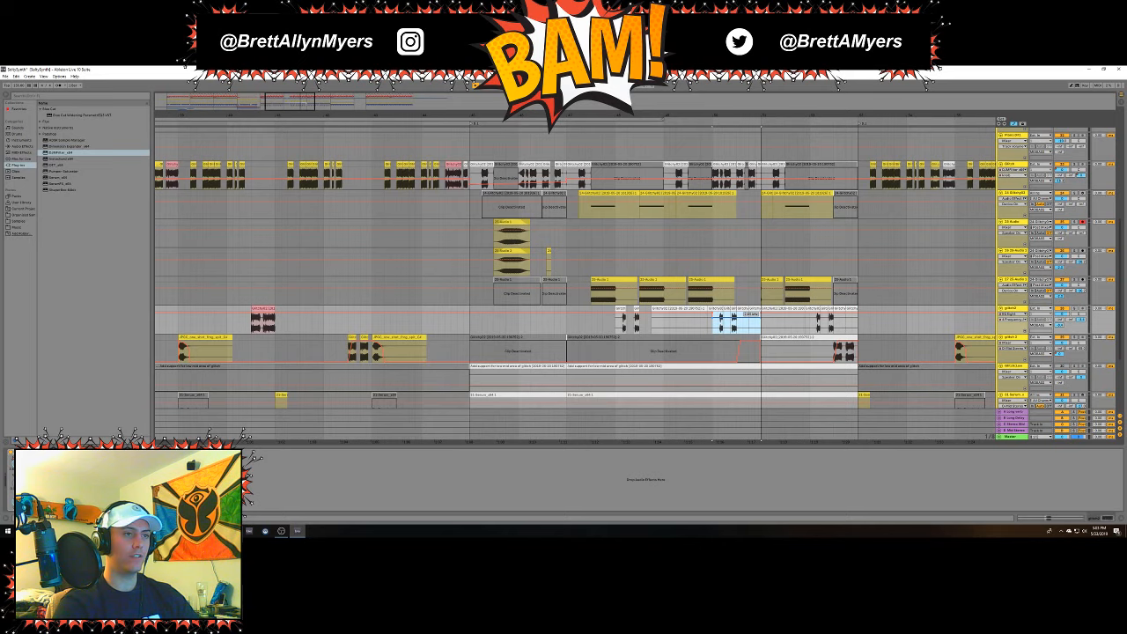
key("space")
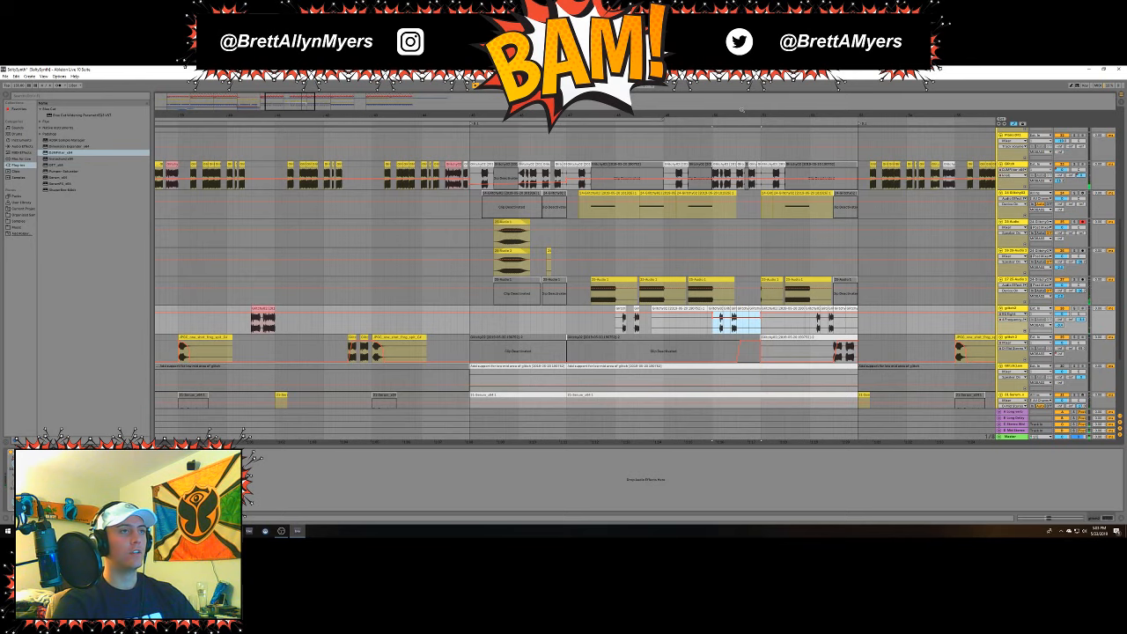
Trim the silent lead-ins before the two white waveform hits, hide the automation lanes, and play back the result.
left_click(741, 109)
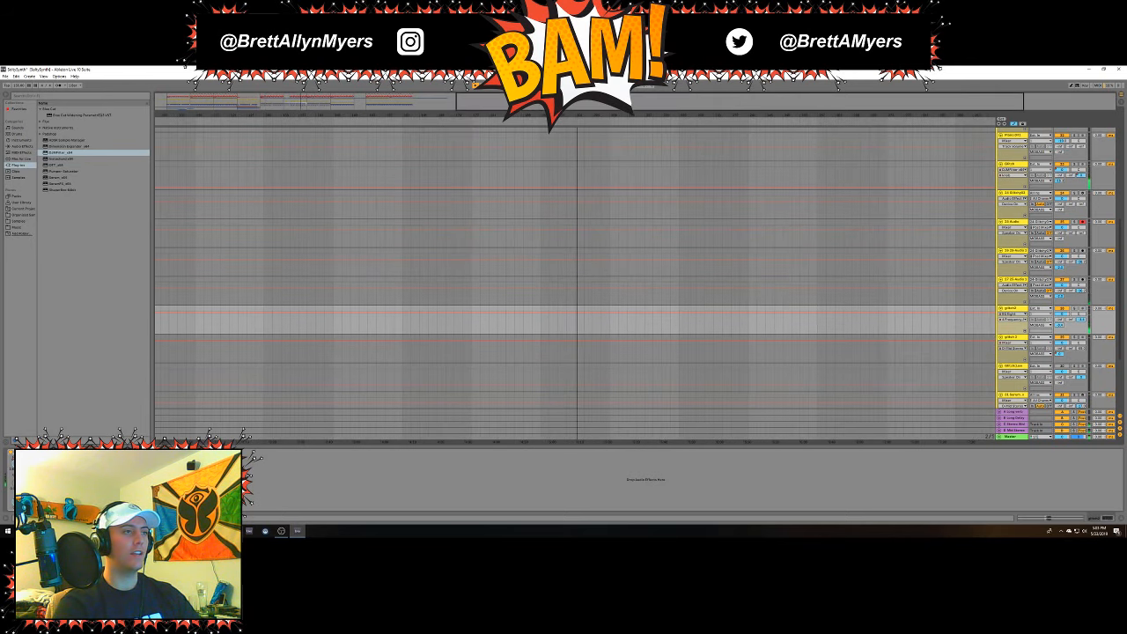
left_click(262, 103)
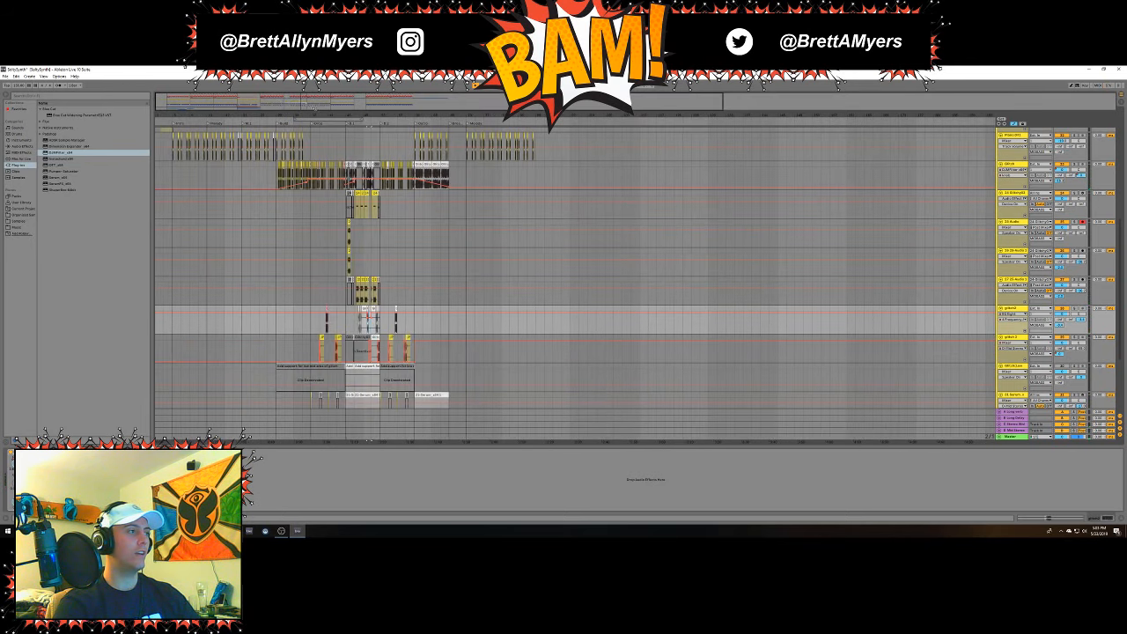
left_click_drag(374, 128, 374, 265)
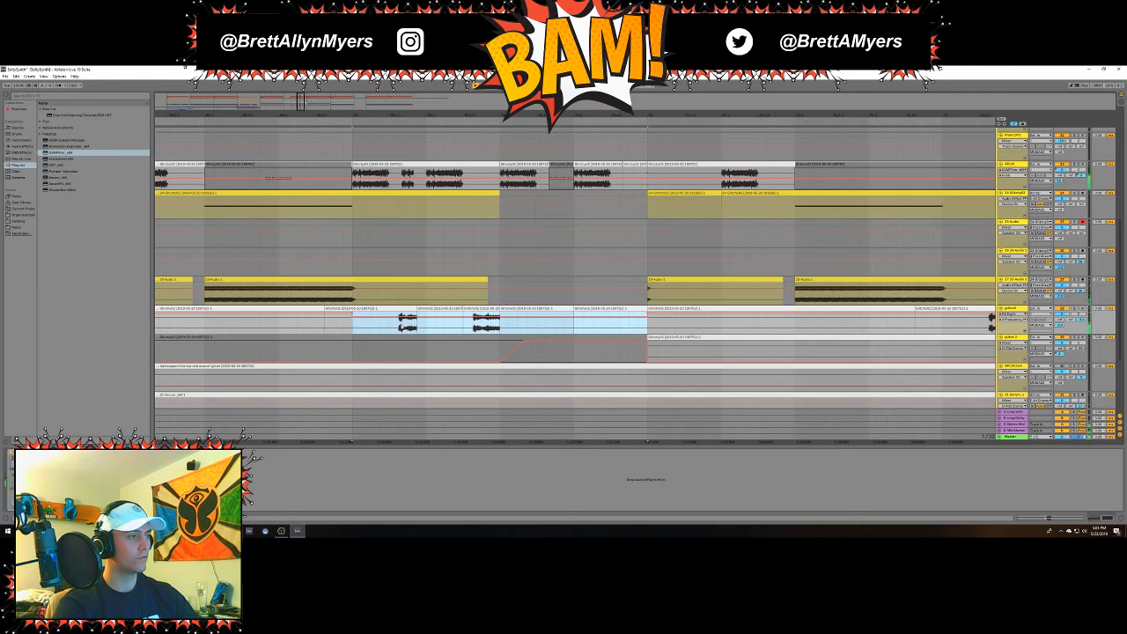
left_click(388, 323)
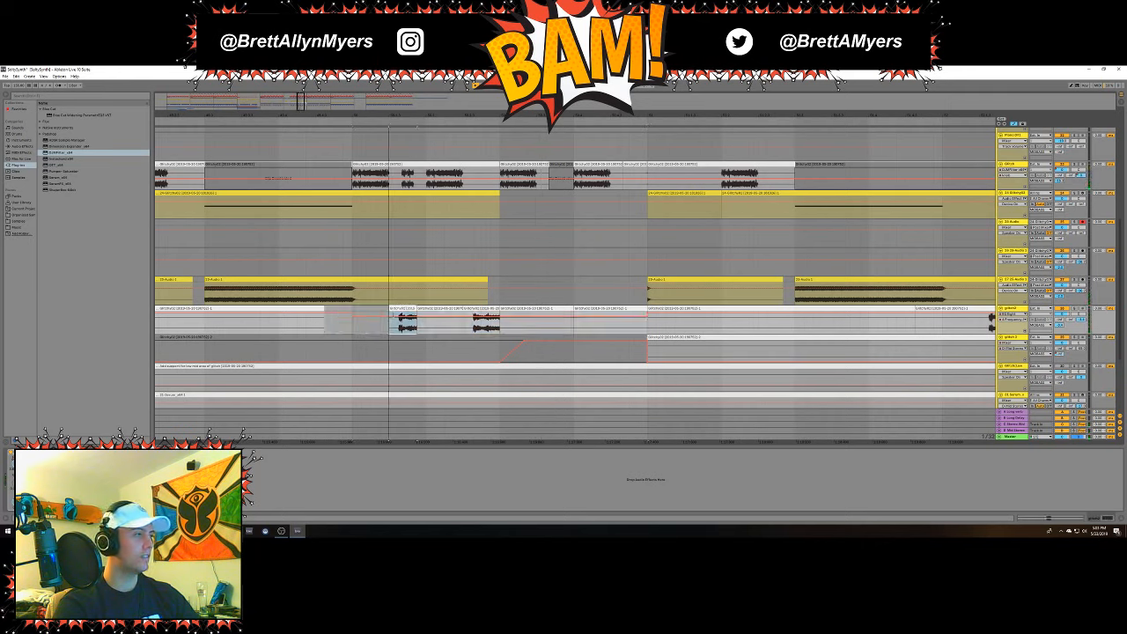
left_click_drag(389, 320, 473, 309)
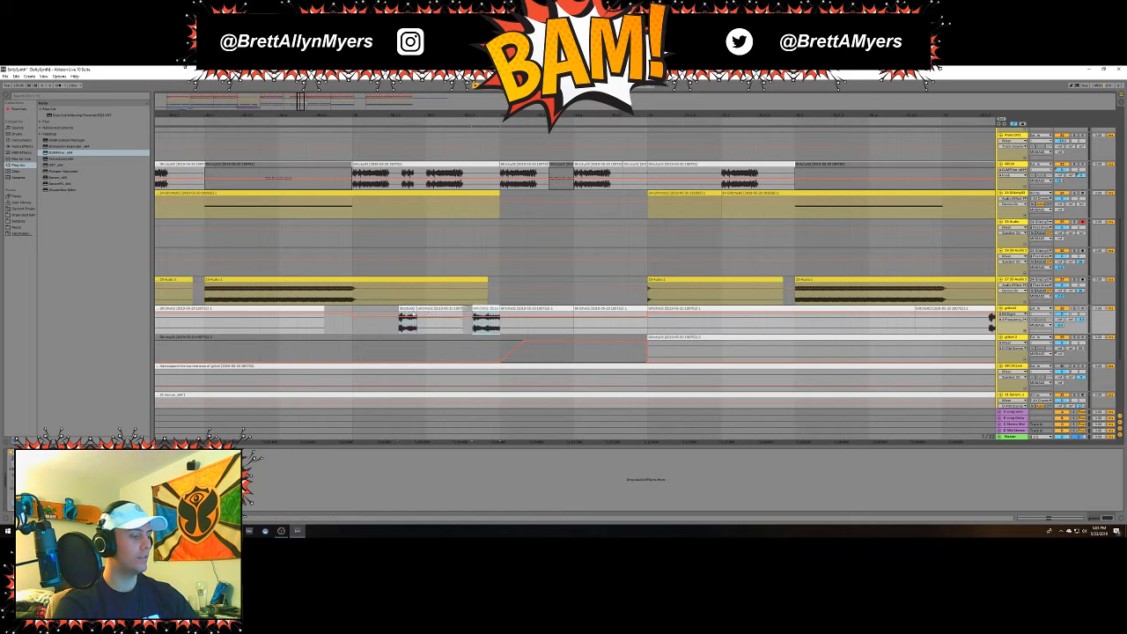
key("a")
left_click(402, 309)
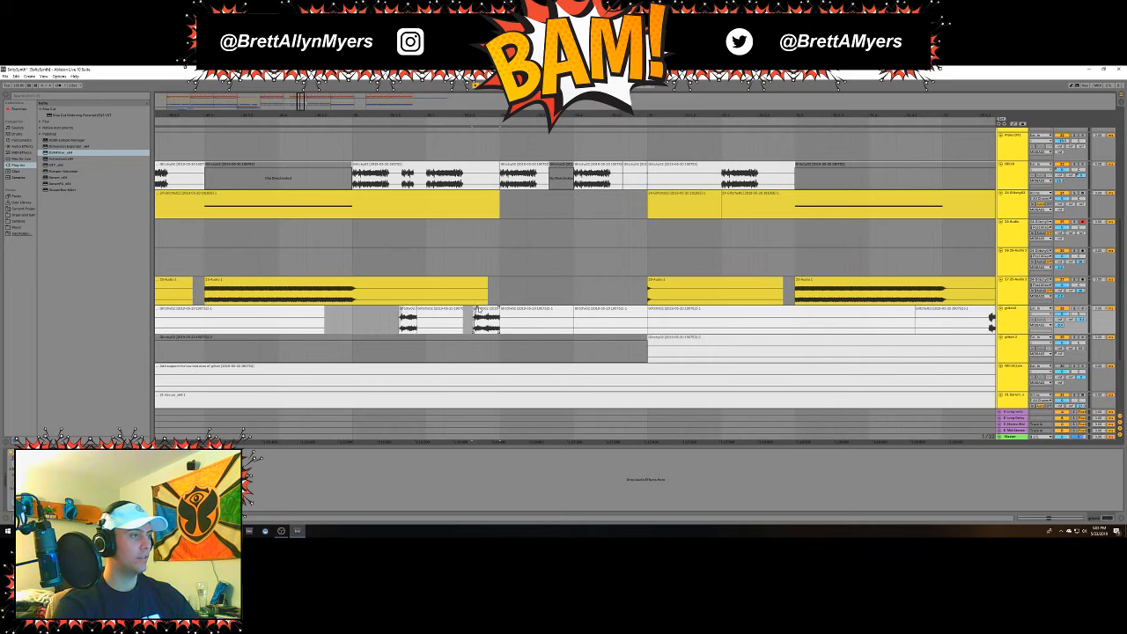
key("space")
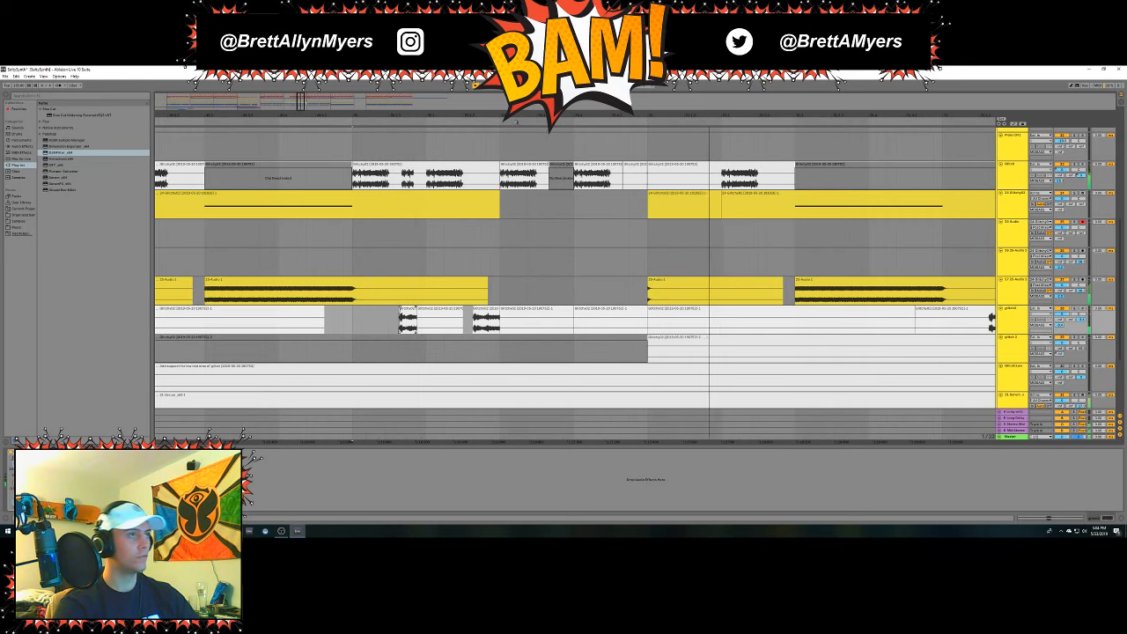
Hide the device view and play back the drop's second section from its first white clip.
scroll(516, 121, "down", 5)
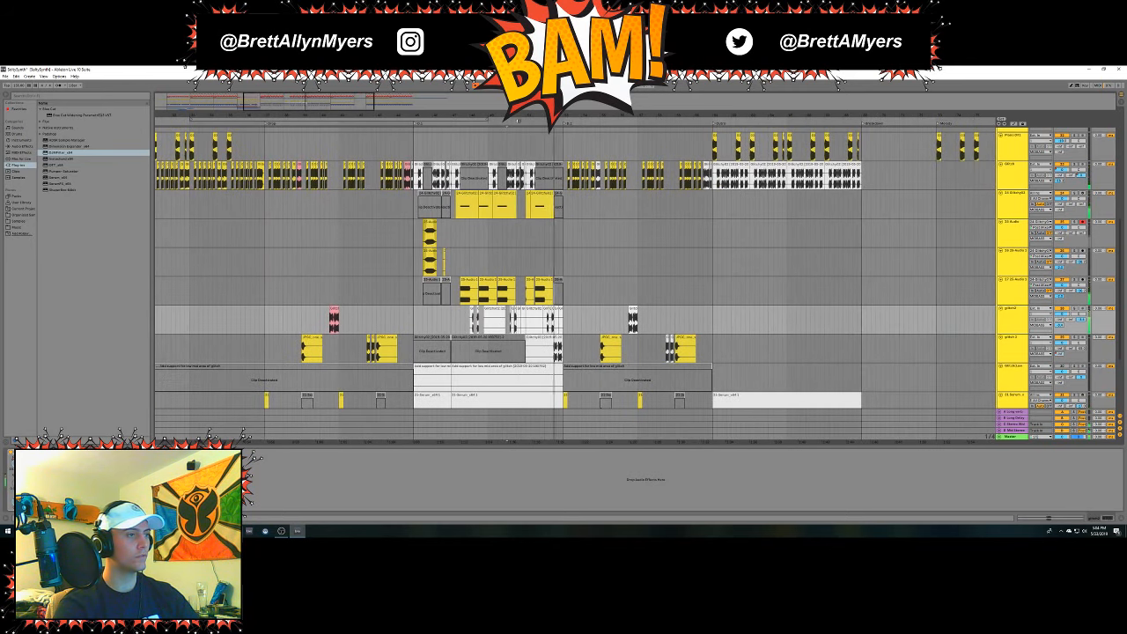
key("space")
key("space")
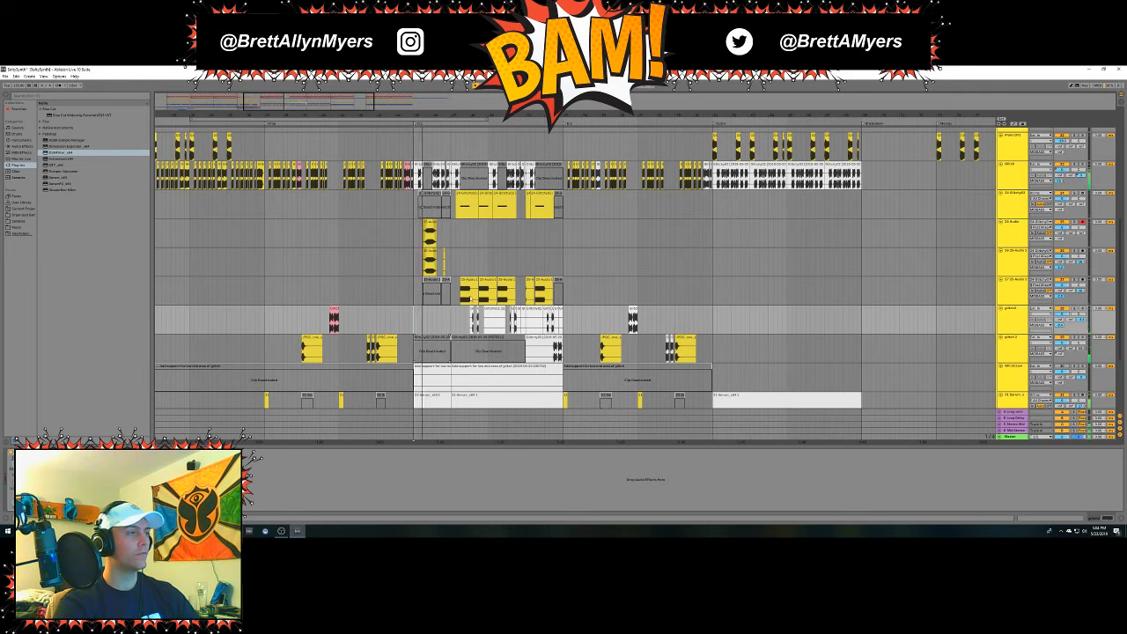
key("ctrl+alt+l")
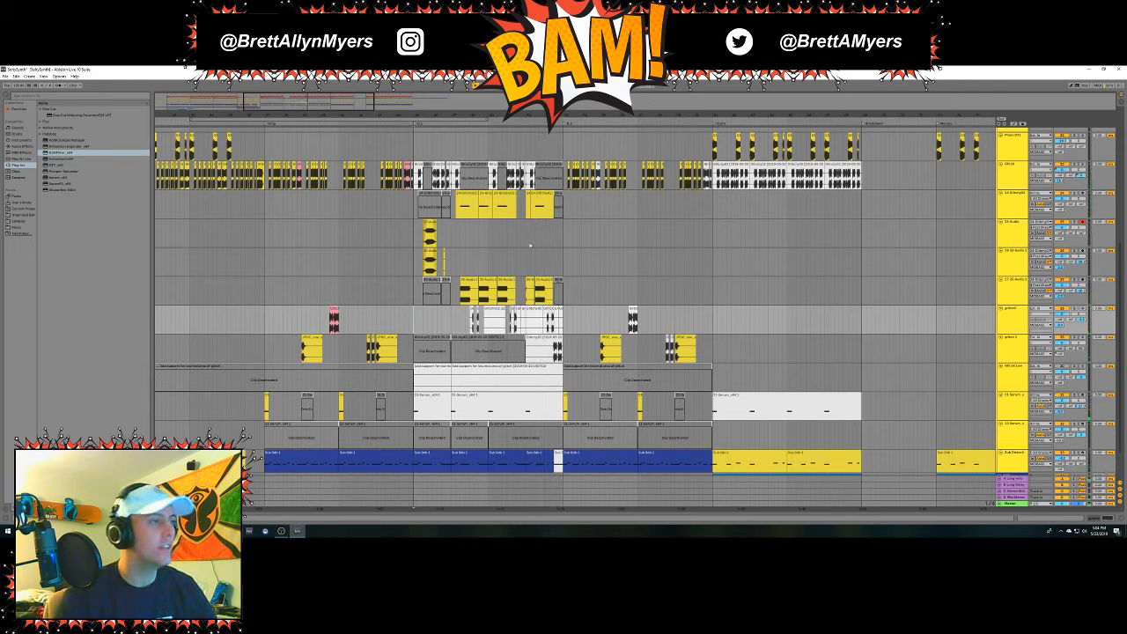
key("plus")
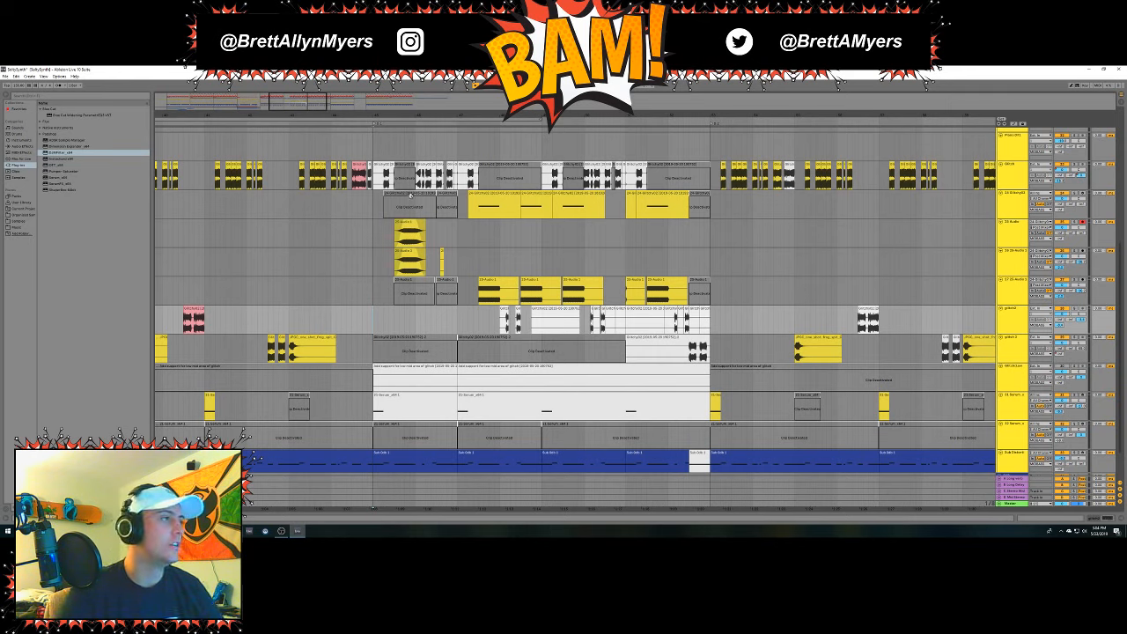
left_click(384, 172)
key("space")
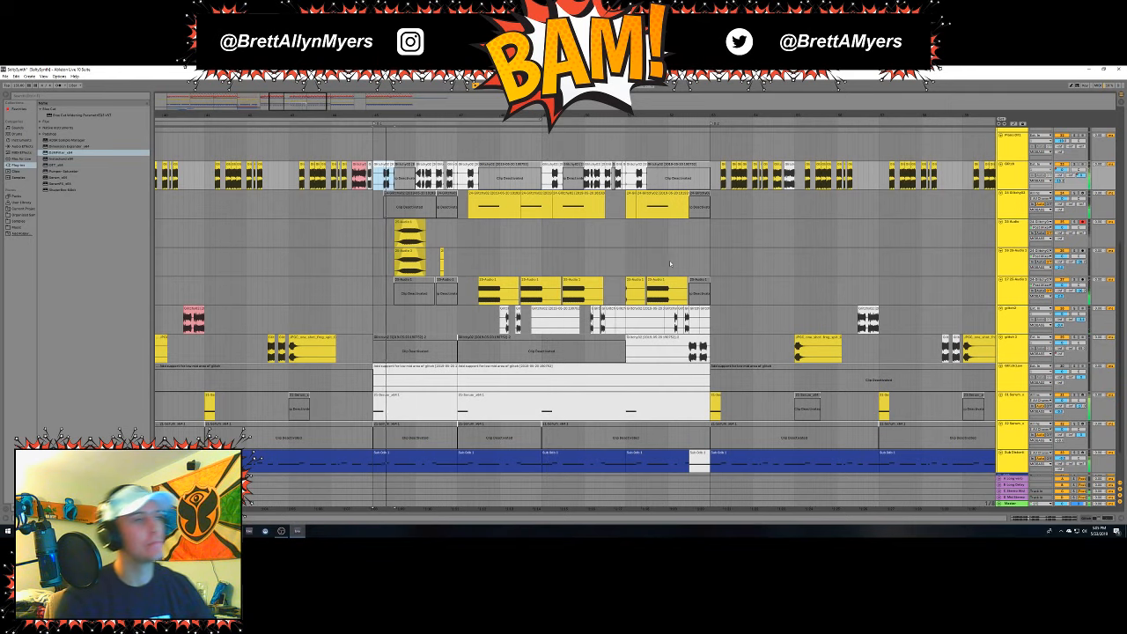
Deactivate the resampled yellow synth clips near the end of the drop's second section.
left_click(636, 323)
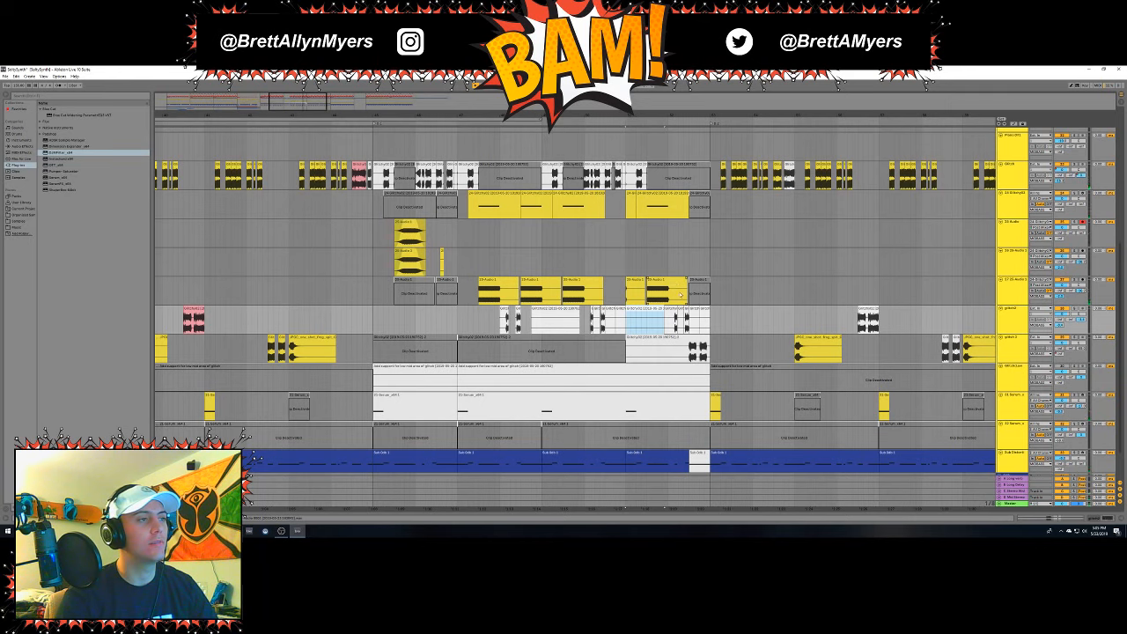
left_click(670, 281)
left_click(663, 193, "shift")
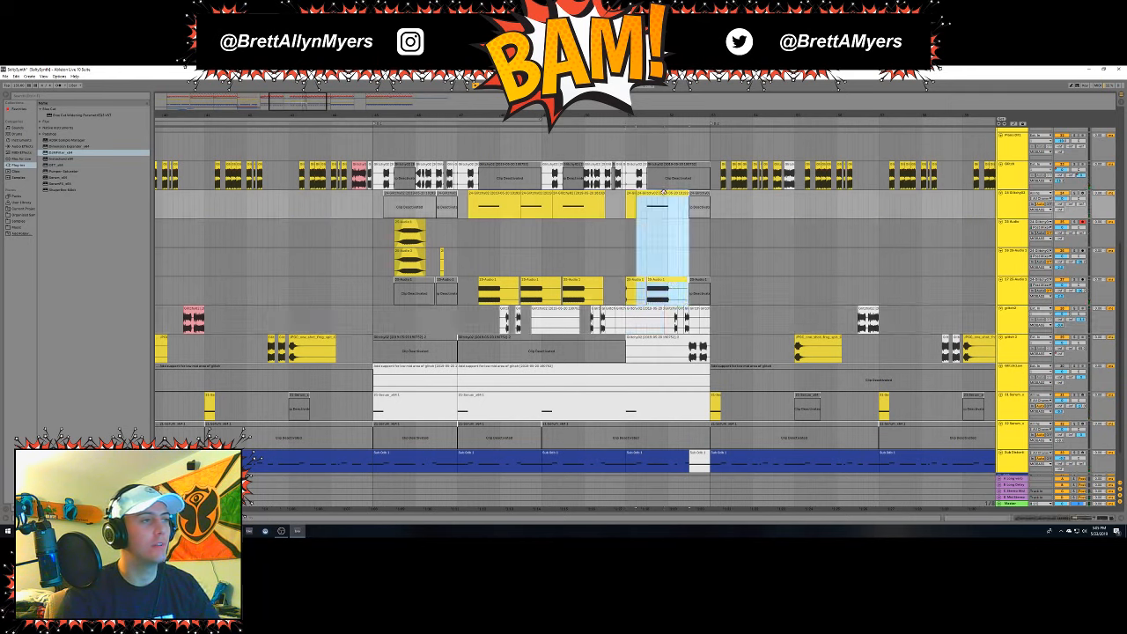
key("0")
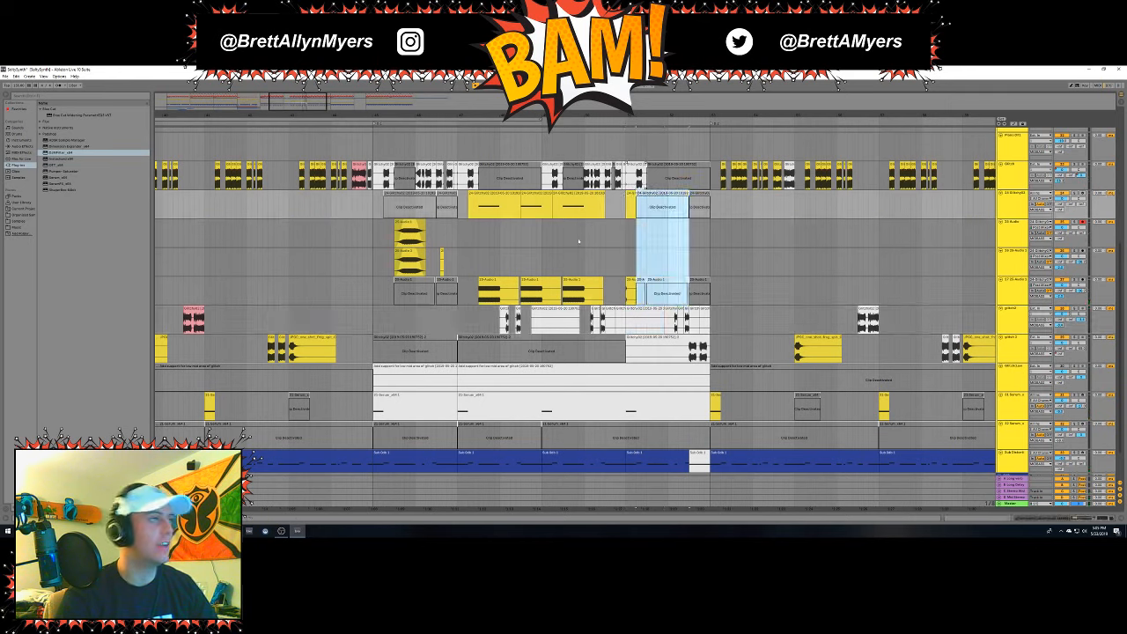
Deactivate the white clips on both glitch tracks through the end of the second section, and play back the result.
key("minus")
key("minus")
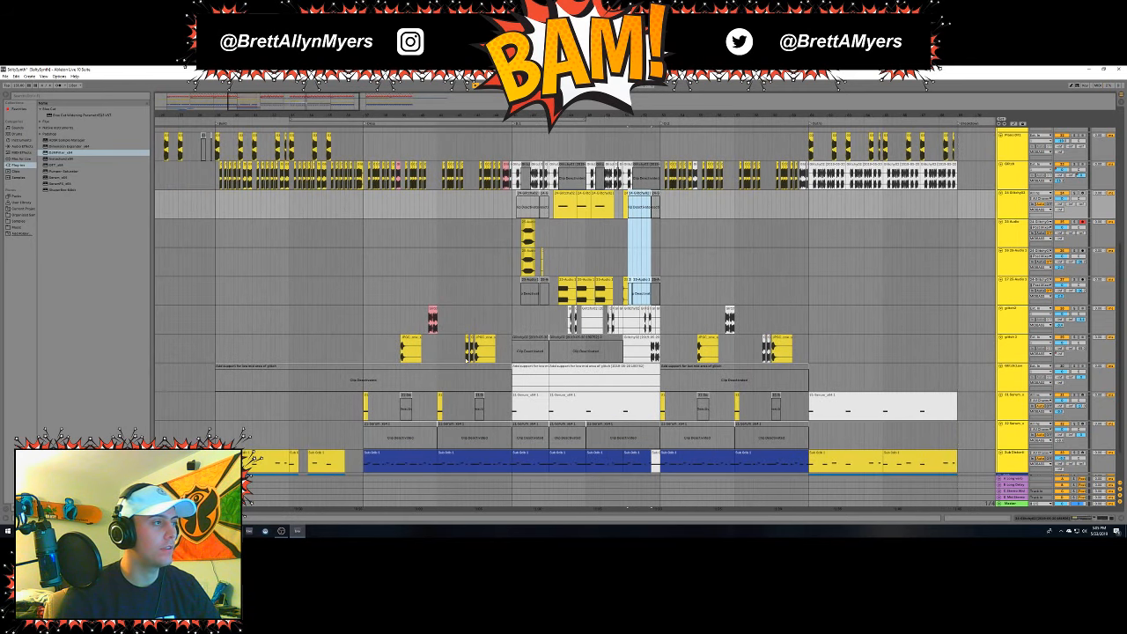
scroll(680, 389, "down", 1)
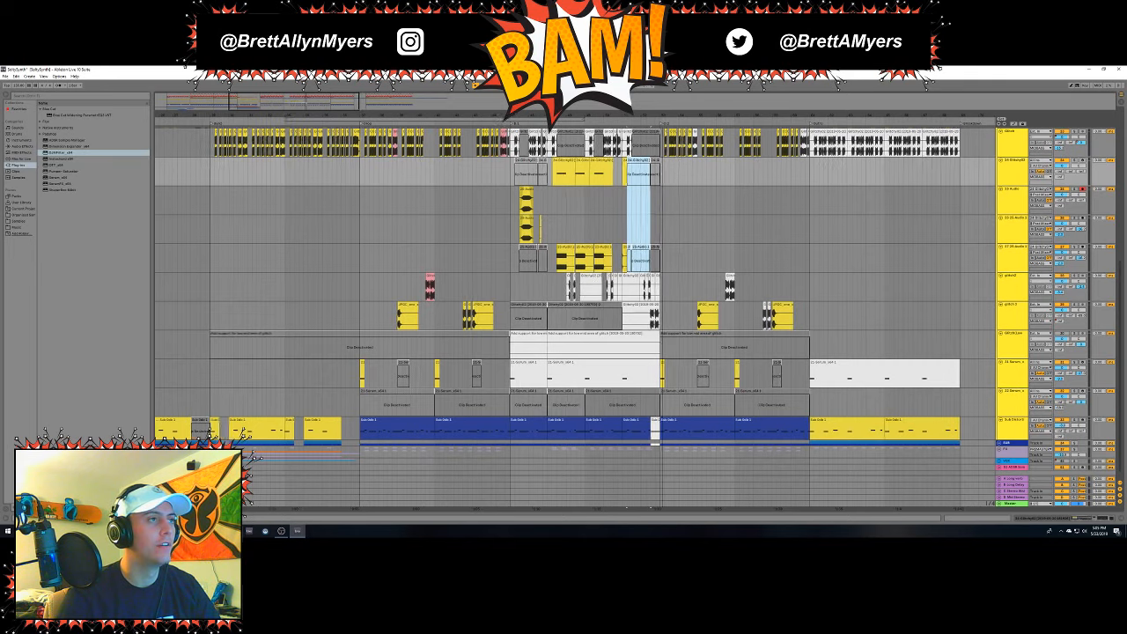
key("plus")
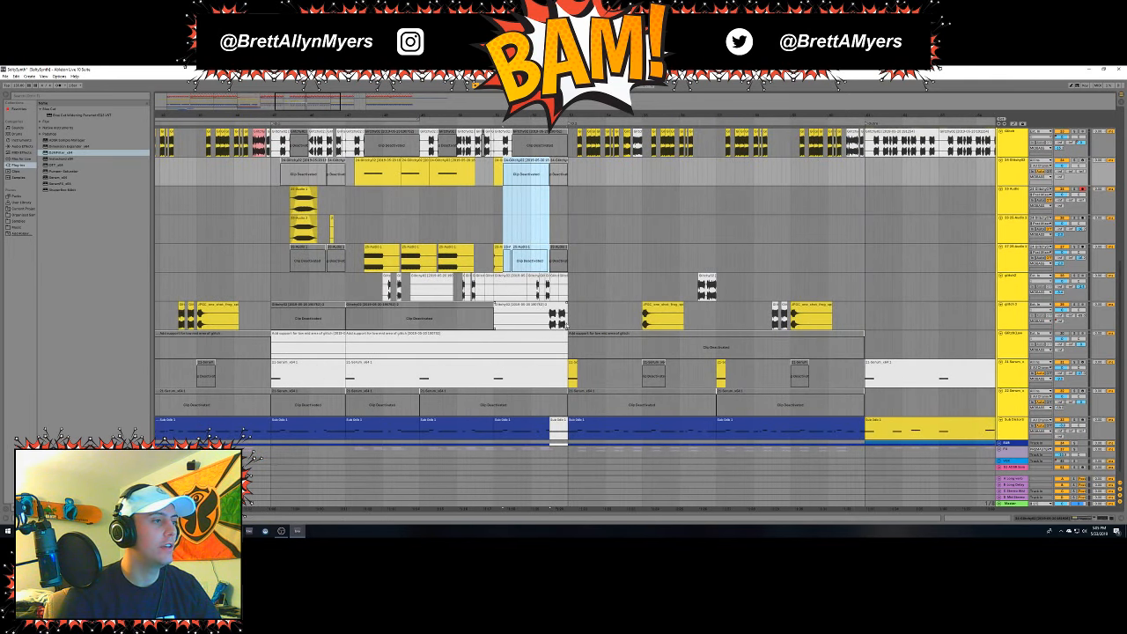
left_click(567, 327, "shift")
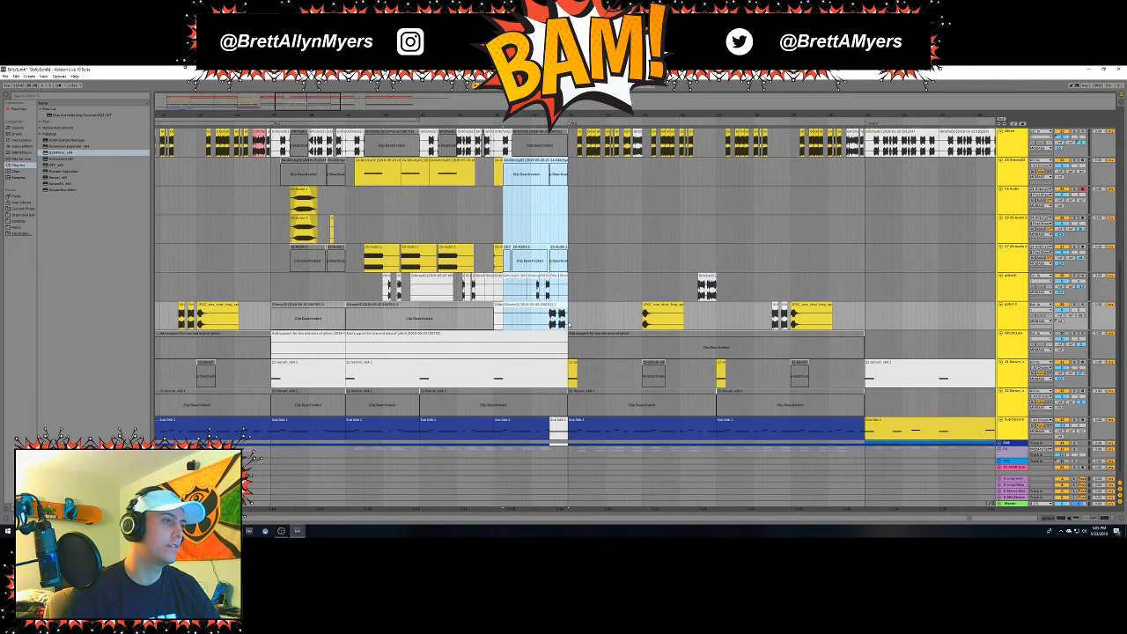
key("0")
key("space")
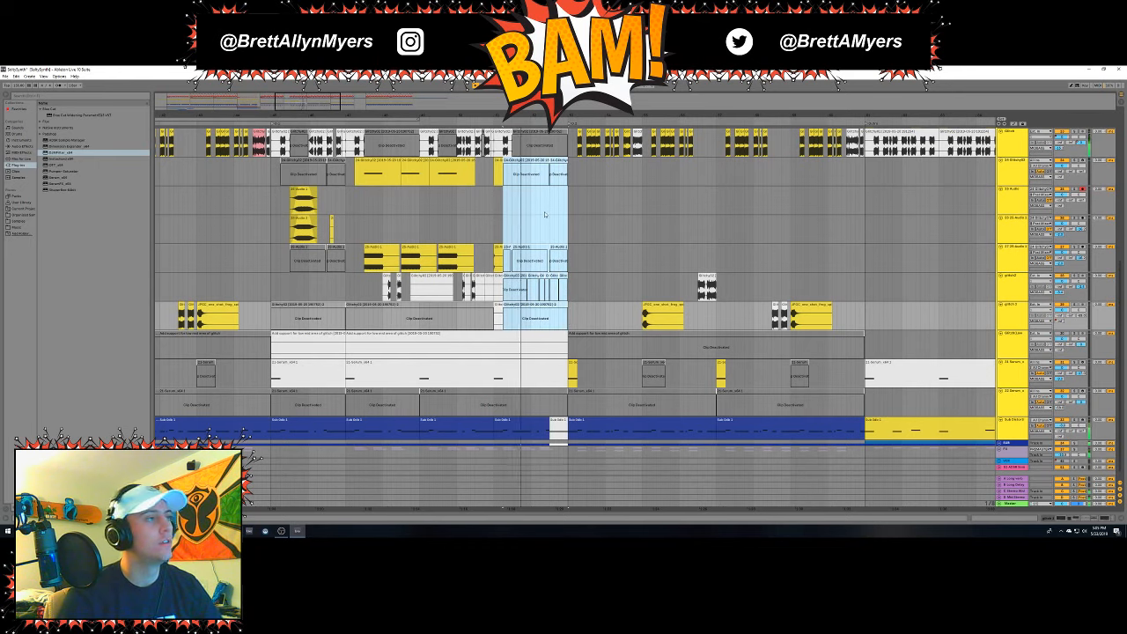
left_click(498, 304)
key("space")
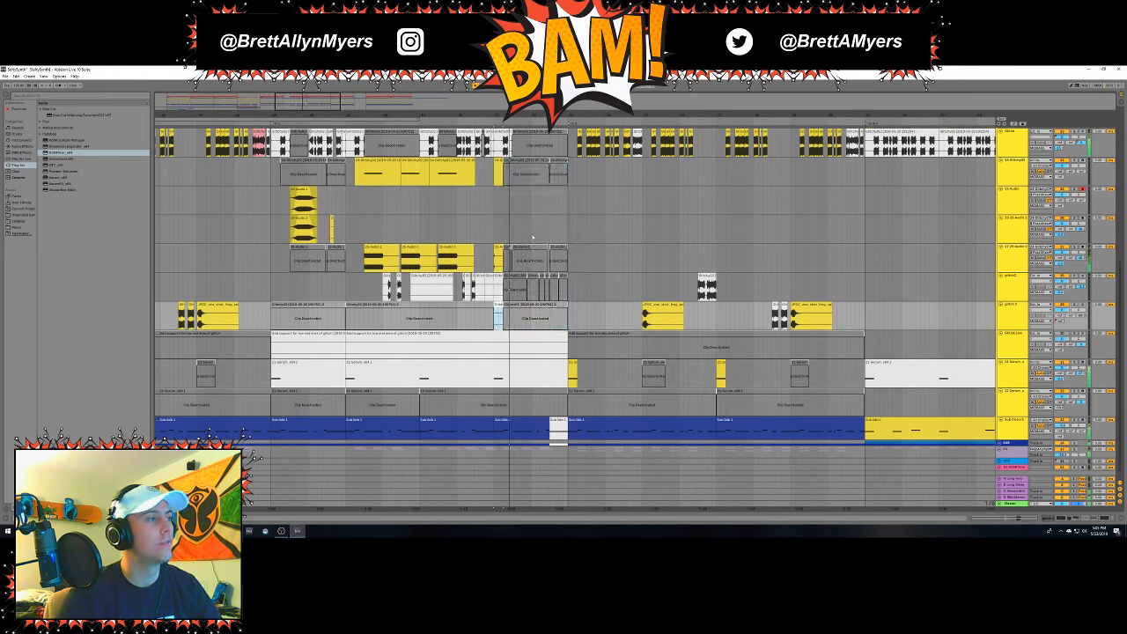
Recolour the chopped white clips on the upper chopped-audio track in the second section yellow.
left_click_drag(601, 114, 604, 66)
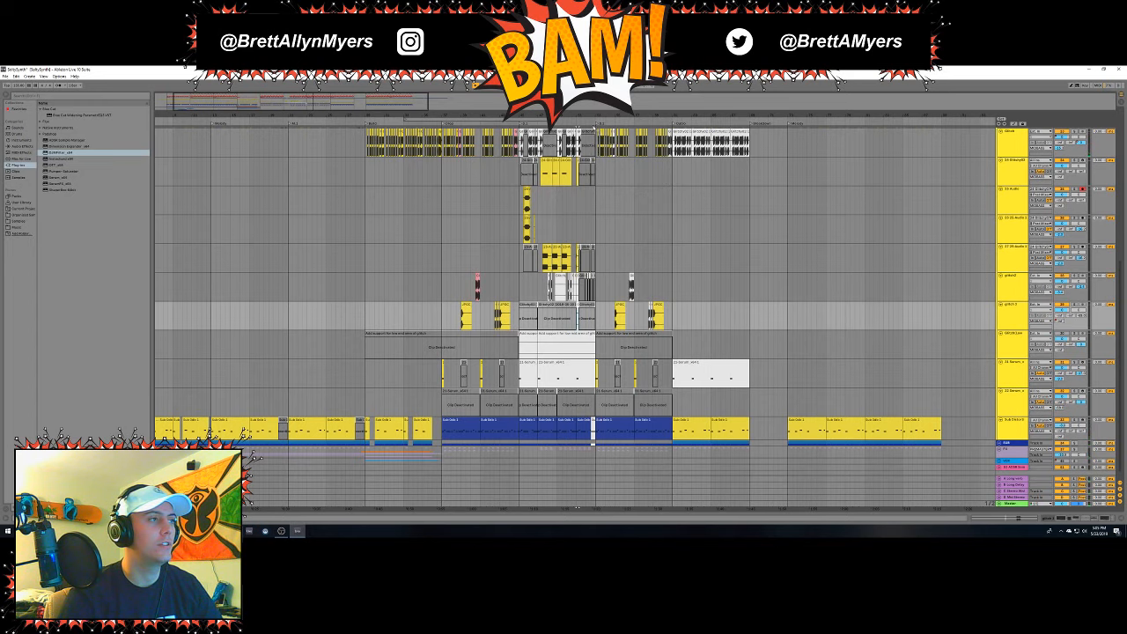
left_click_drag(588, 115, 581, 115)
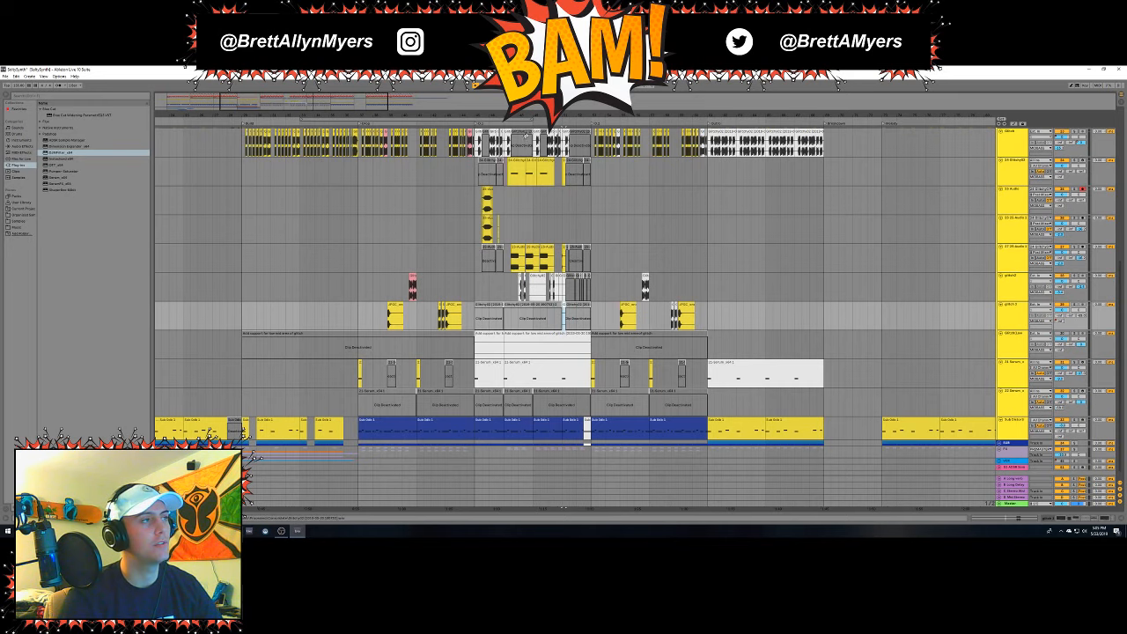
left_click_drag(532, 113, 526, 127)
scroll(431, 176, "up", 2)
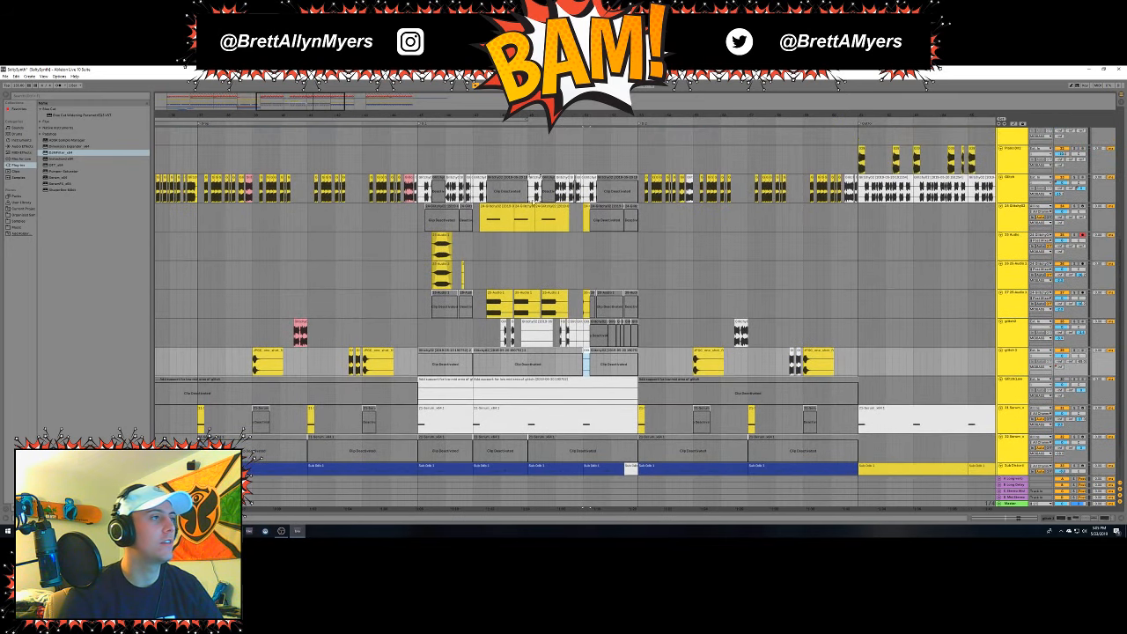
left_click(424, 177)
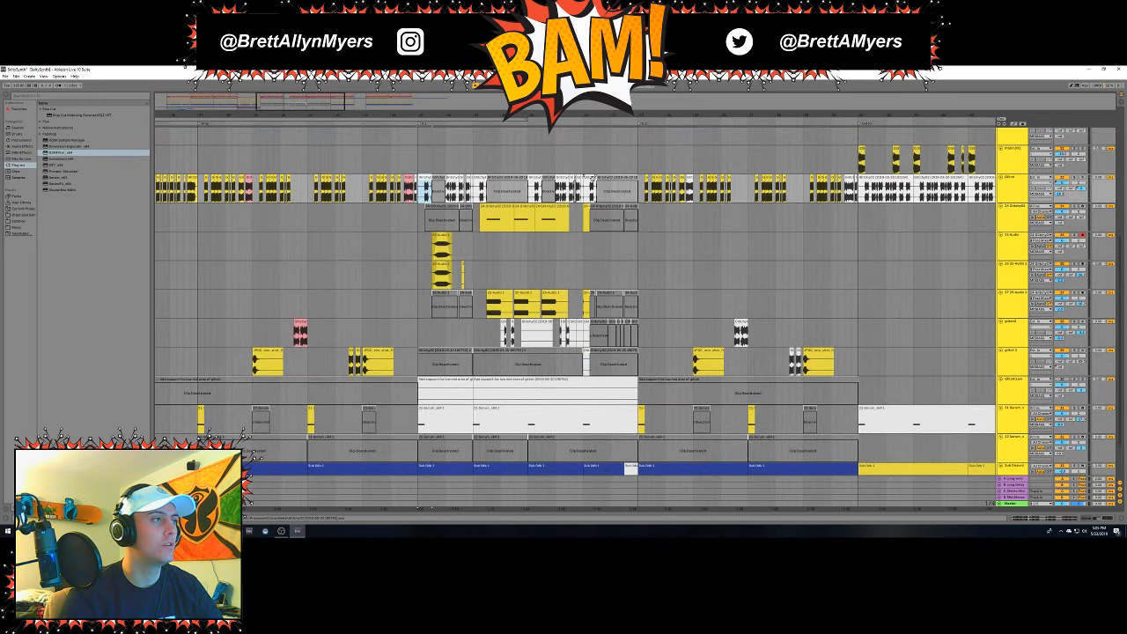
left_click(592, 176, "shift")
right_click(594, 177)
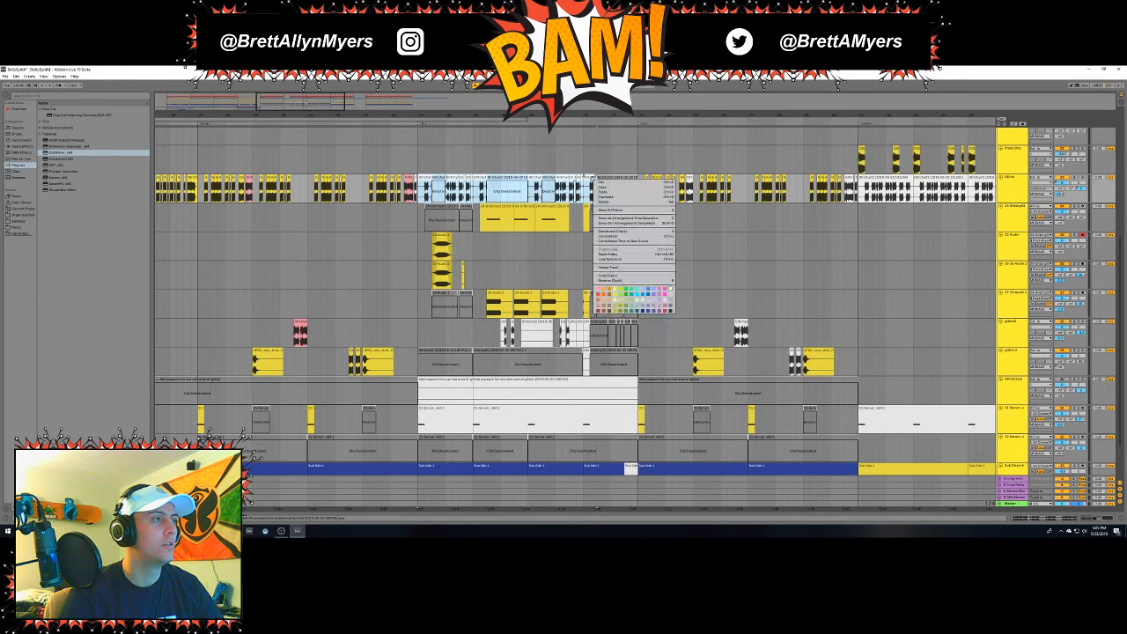
left_click(615, 292)
right_click(592, 177)
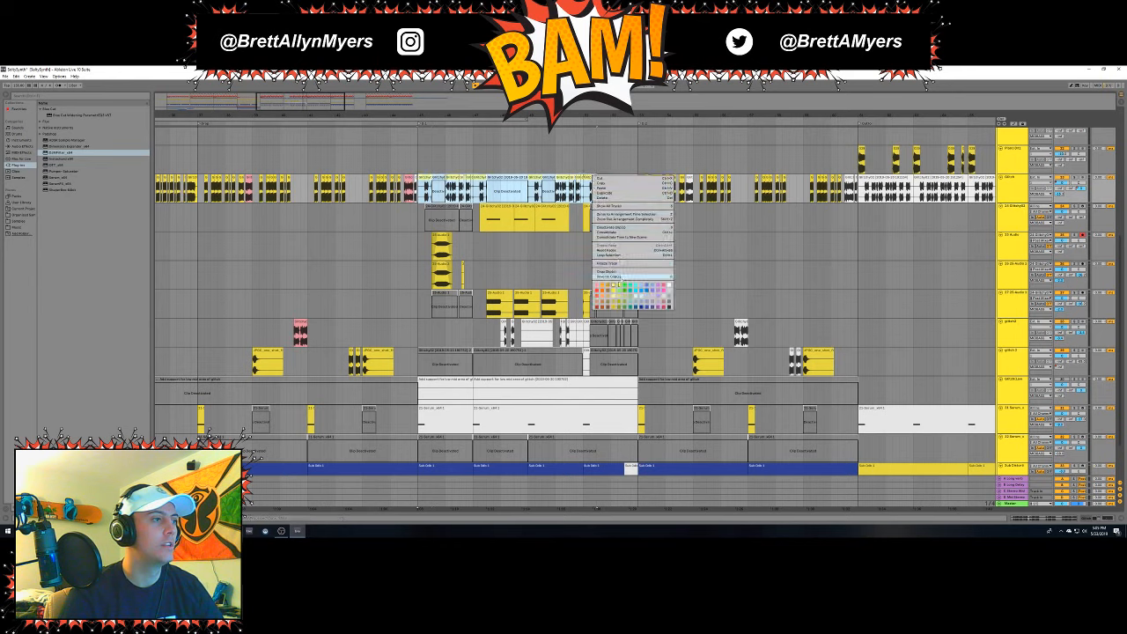
left_click(613, 293)
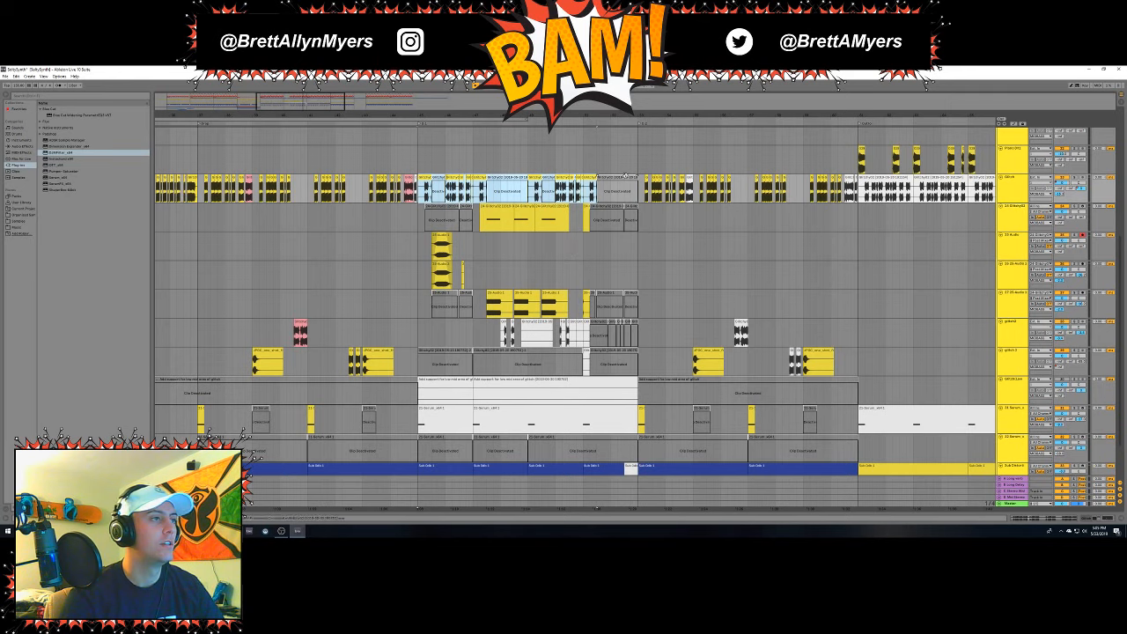
Try deleting the deactivated clip in the middle of the recoloured clips, and undo the deletion.
left_click(625, 177)
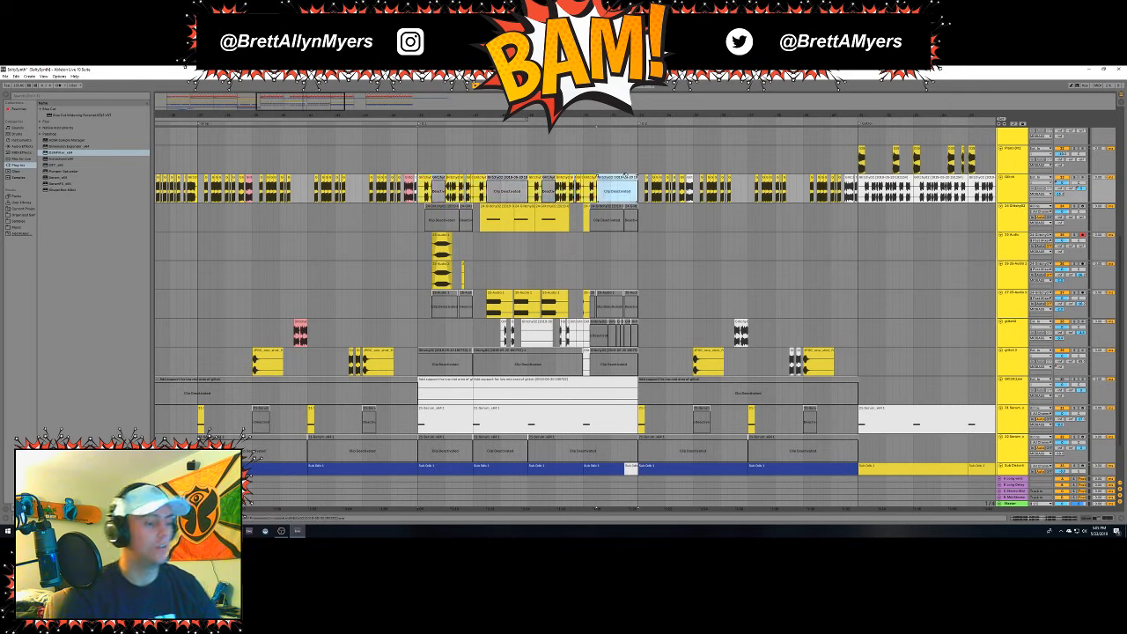
left_click(511, 180)
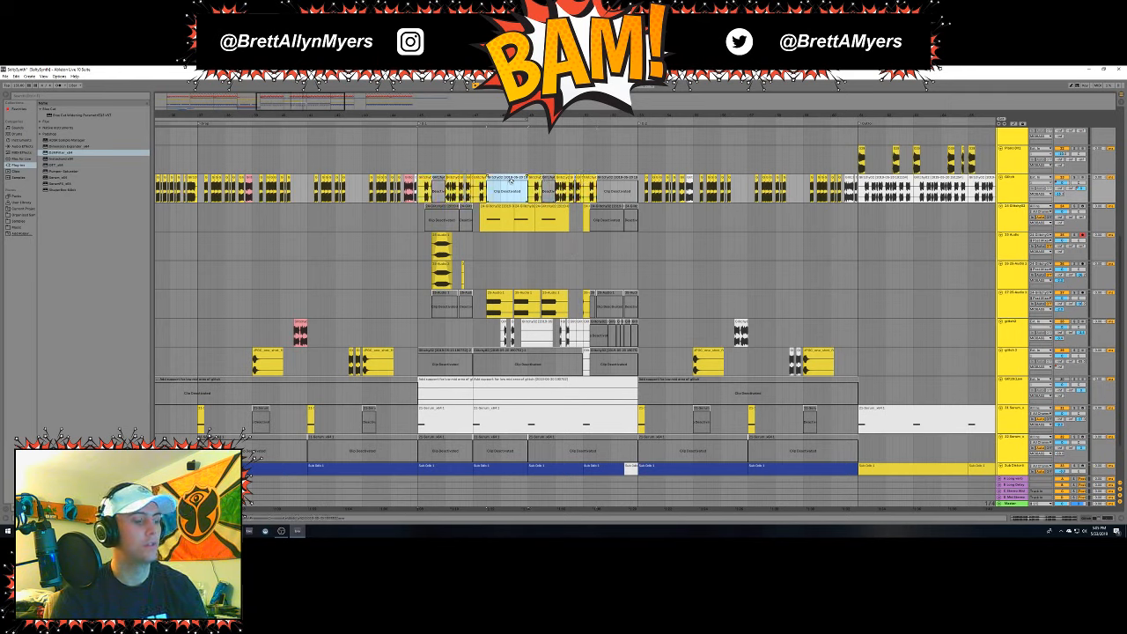
key("Delete")
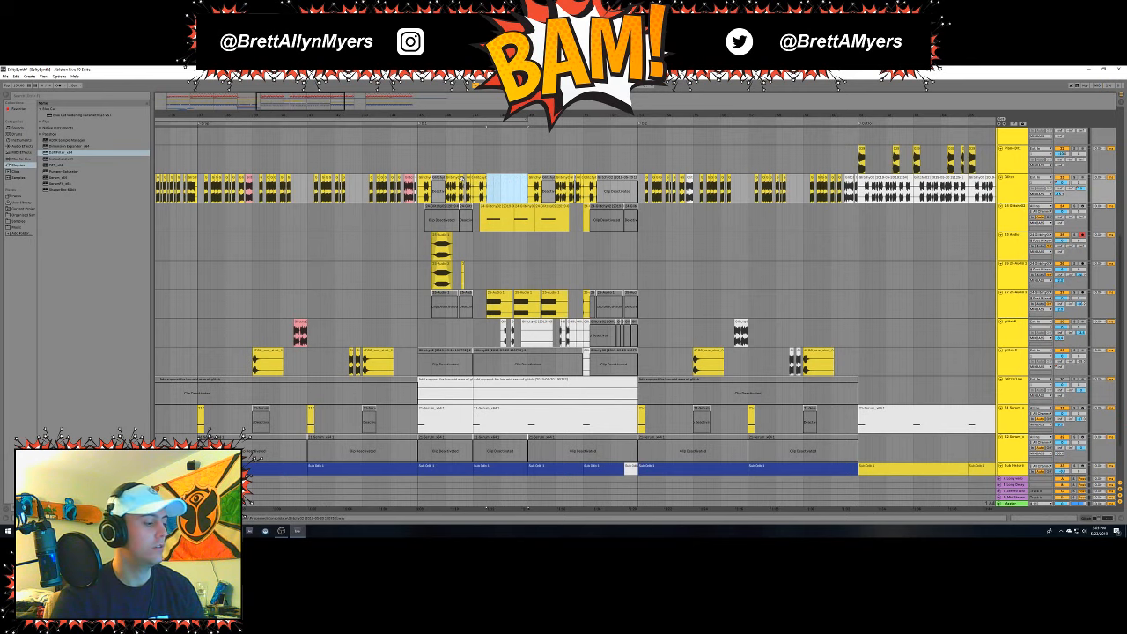
key("ctrl+z")
left_click(503, 268)
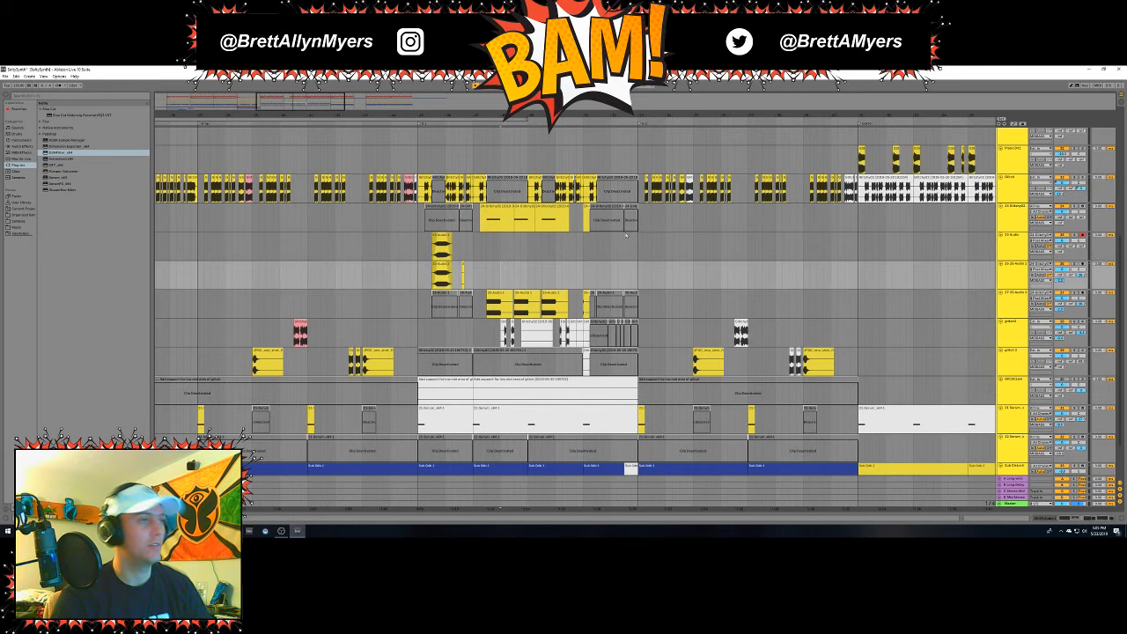
Select the chopped clips leading into the second section and play back the transition.
scroll(639, 242, "down", 3)
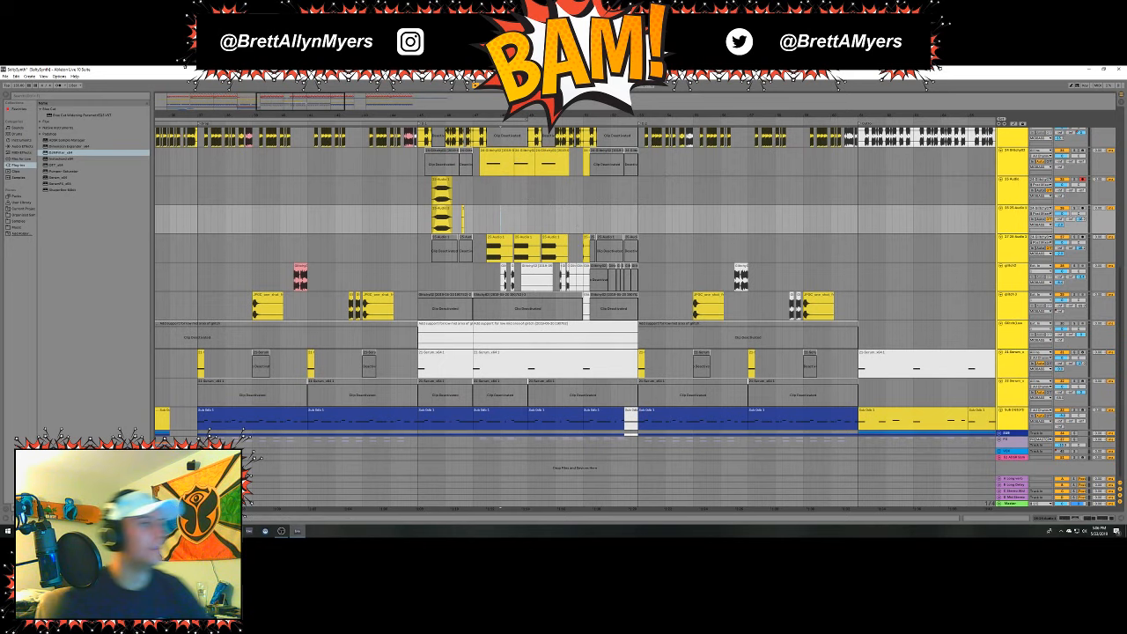
left_click_drag(509, 117, 490, 75)
left_click_drag(399, 116, 407, 148)
scroll(480, 235, "up", 1)
scroll(480, 235, "up", 2)
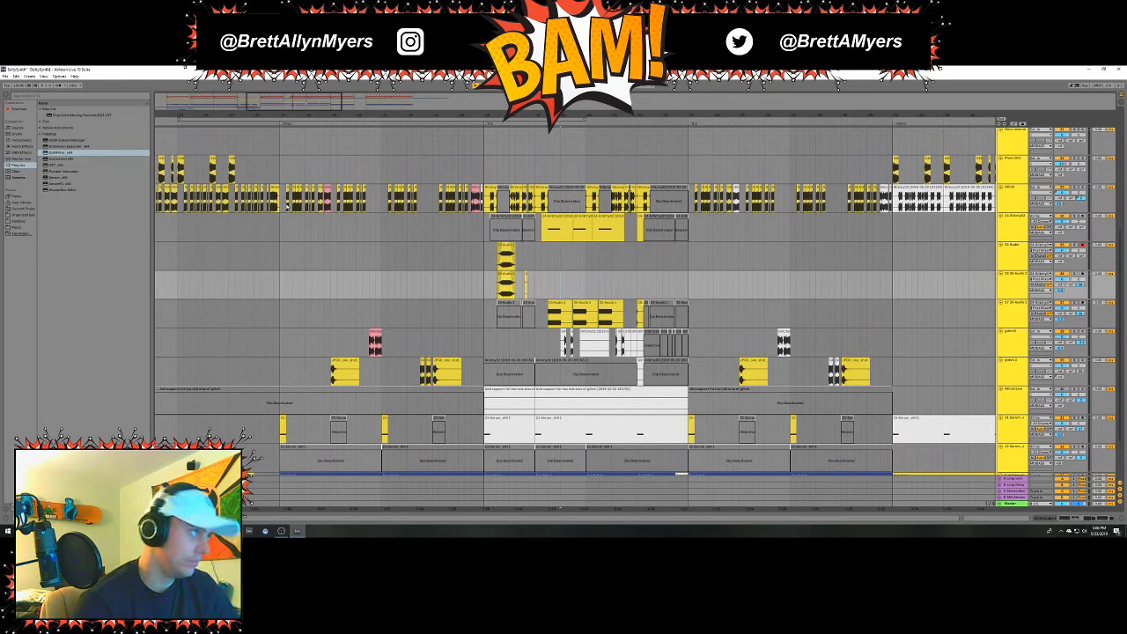
left_click(288, 205)
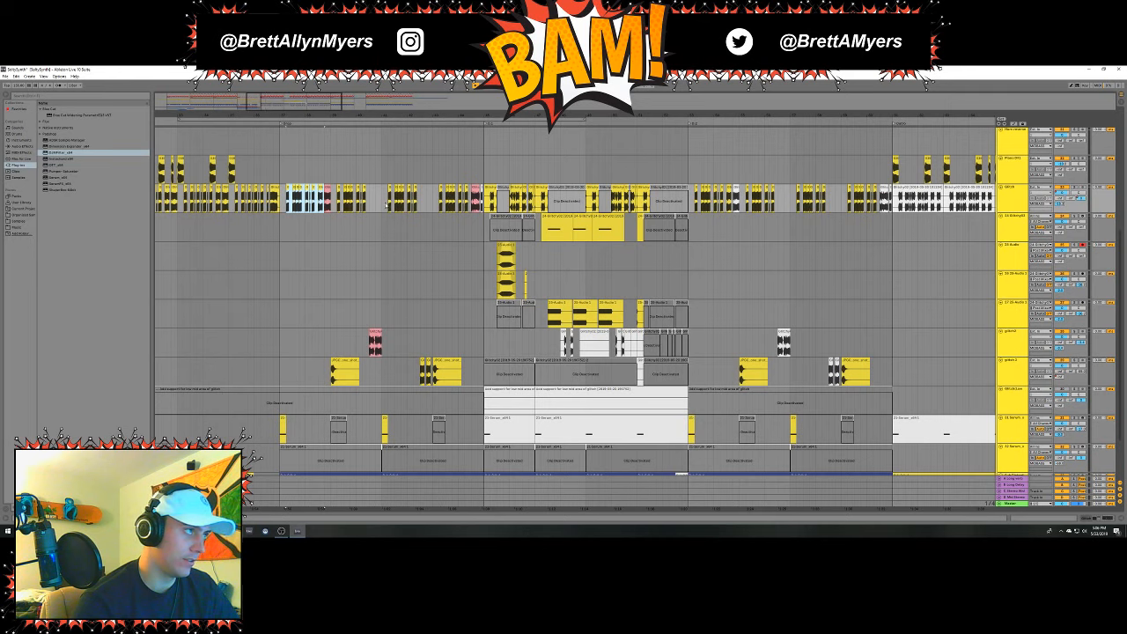
left_click_drag(388, 201, 481, 201)
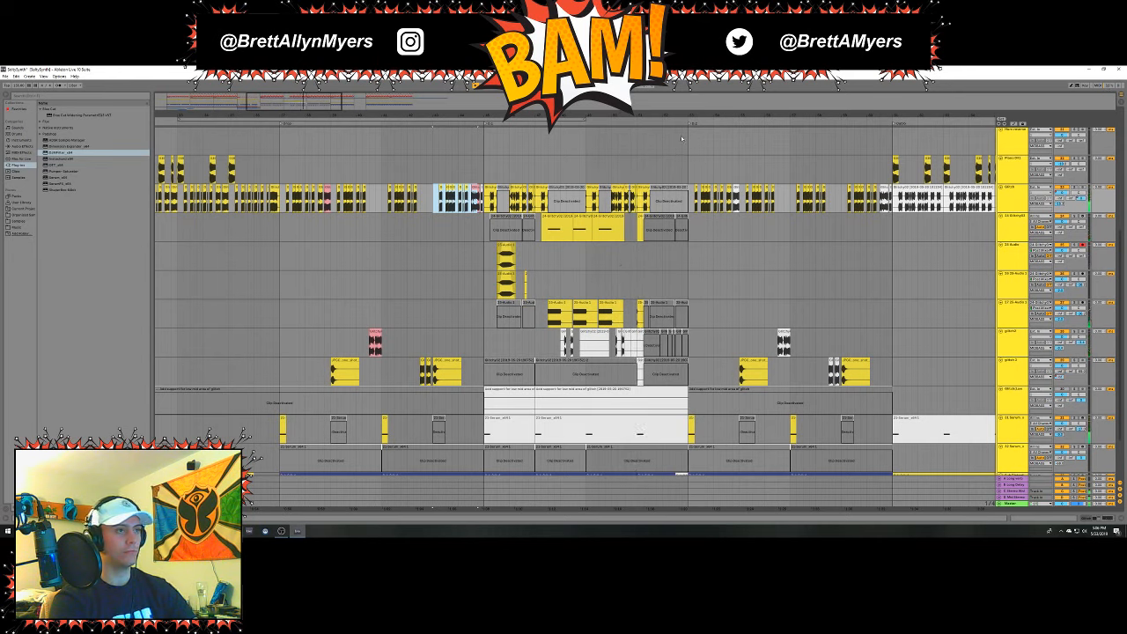
Reactivate the last long resampled clip on both yellow synth tracks, and play back from there into the following sections.
left_click(660, 223)
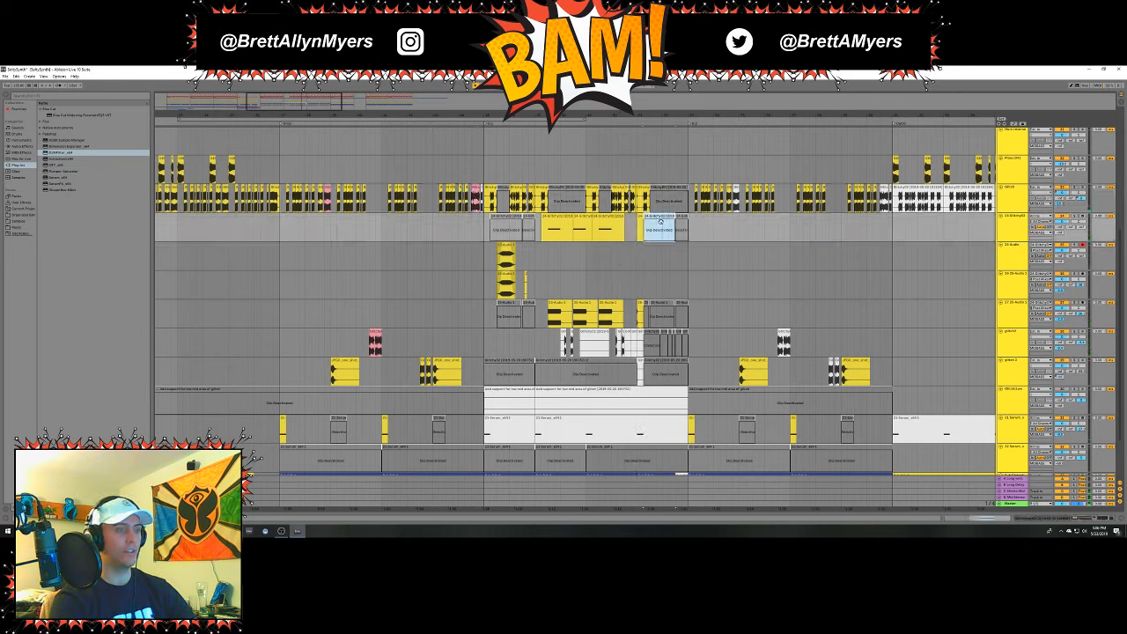
key("0")
left_click(661, 316)
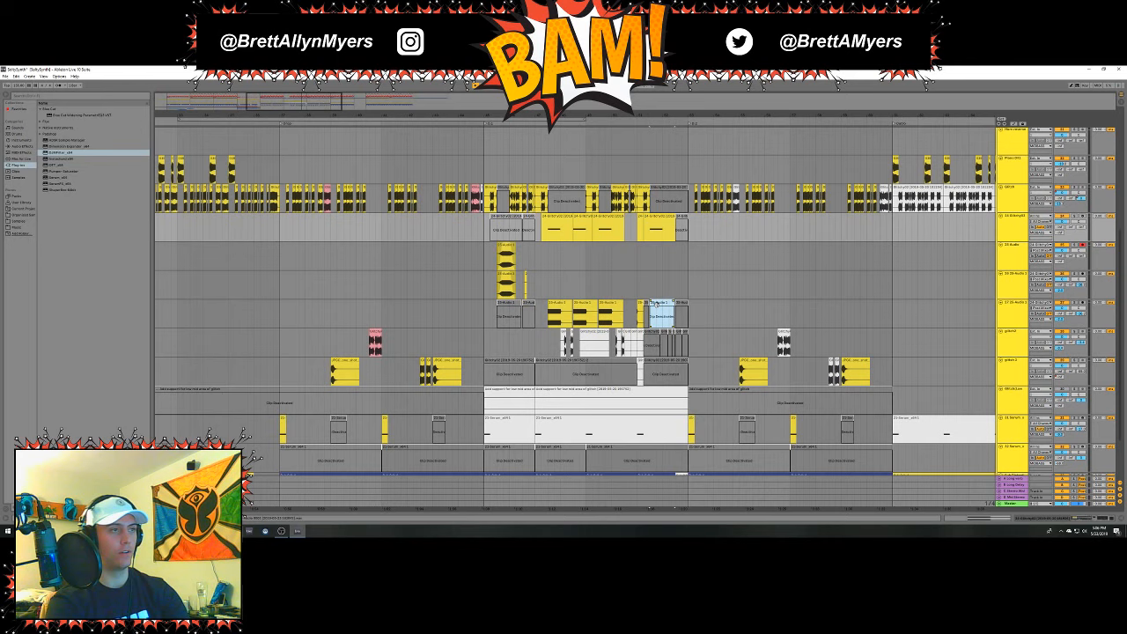
left_click(644, 196)
key("space")
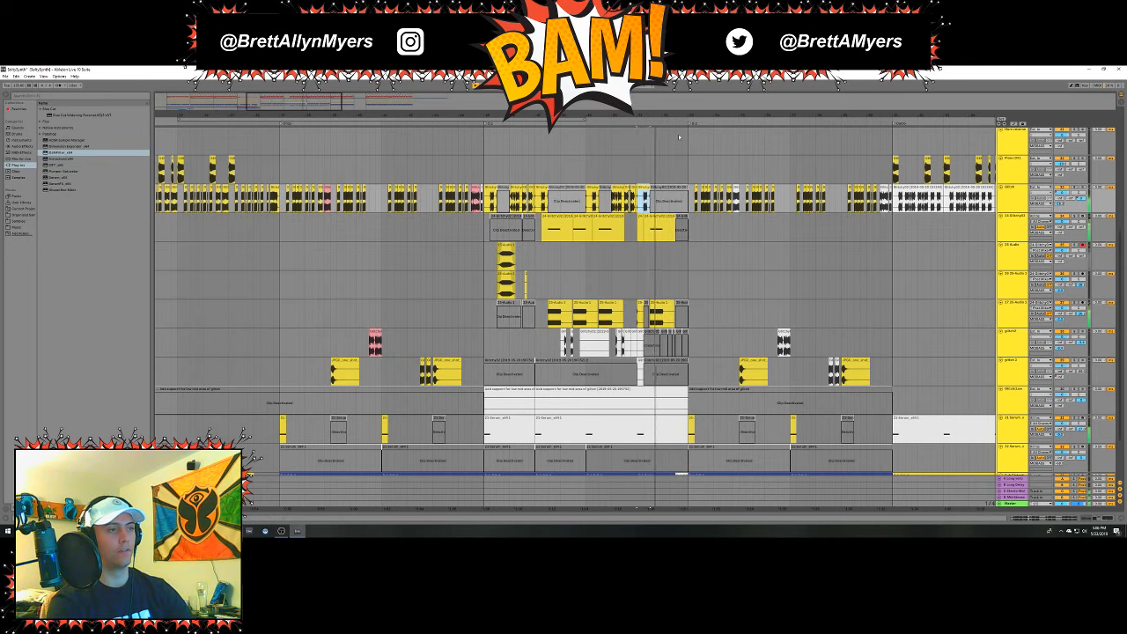
scroll(677, 132, "up", 5)
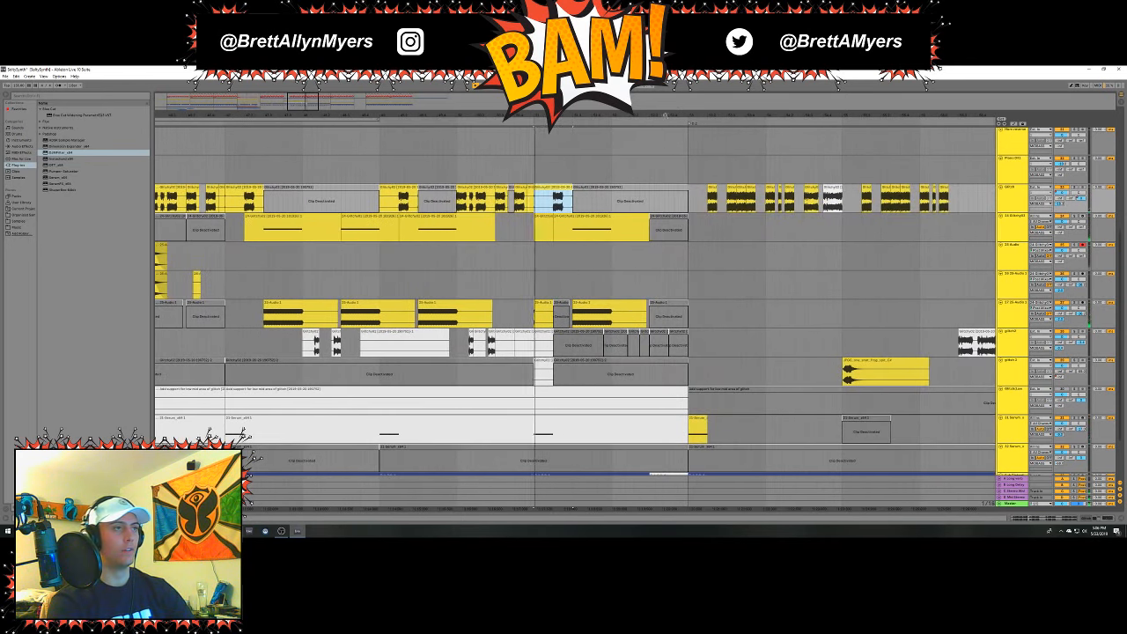
scroll(640, 295, "up", 2)
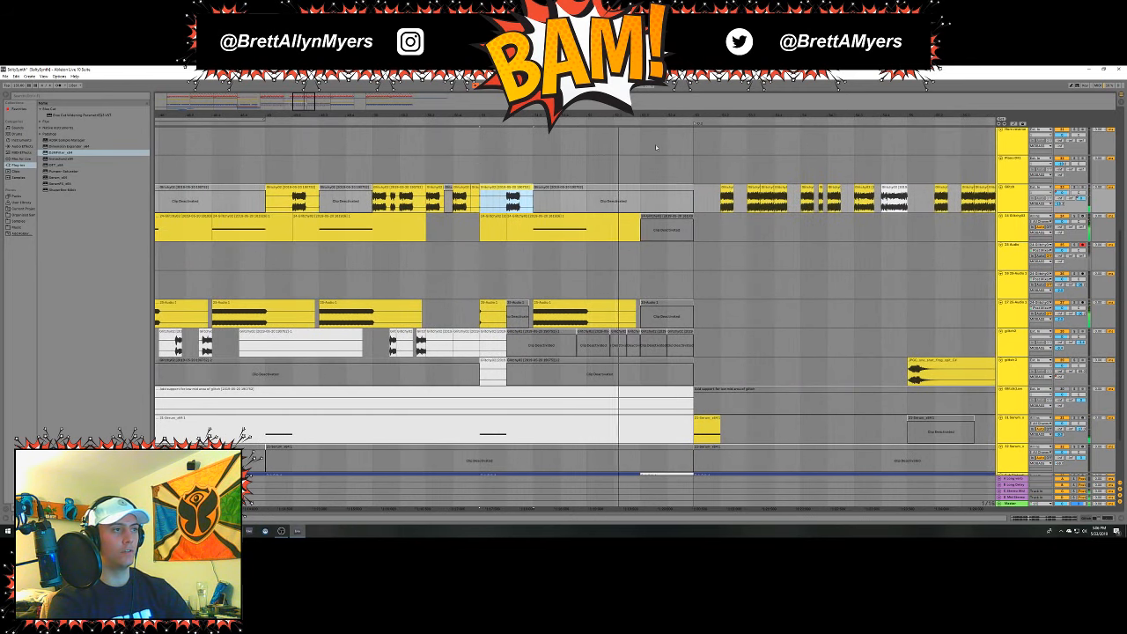
scroll(640, 295, "down", 4)
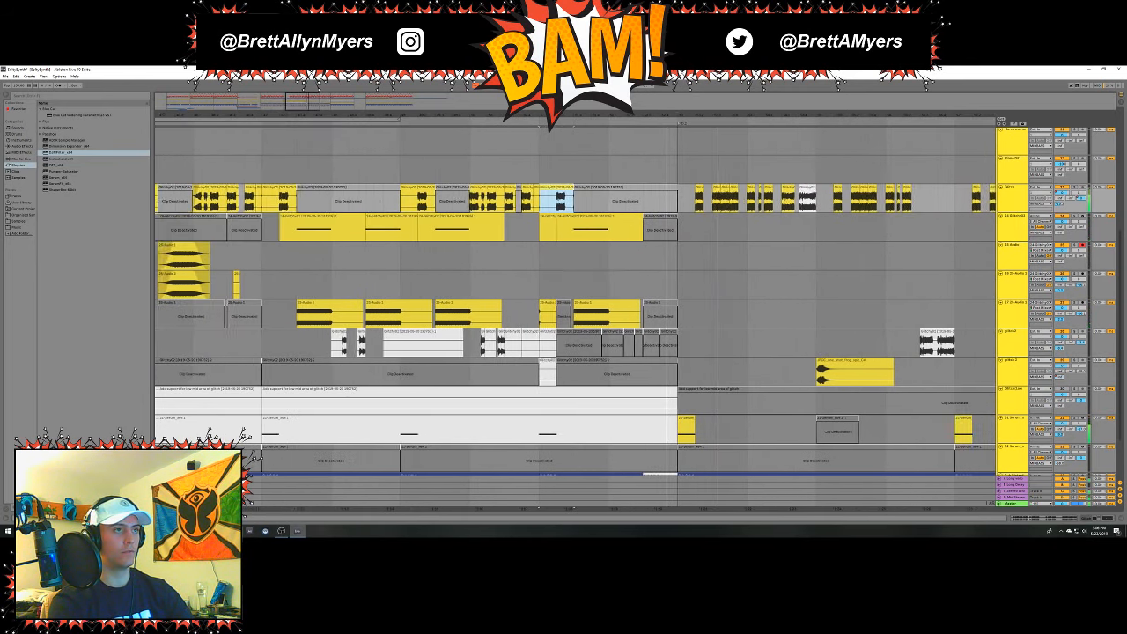
scroll(600, 348, "down", 1)
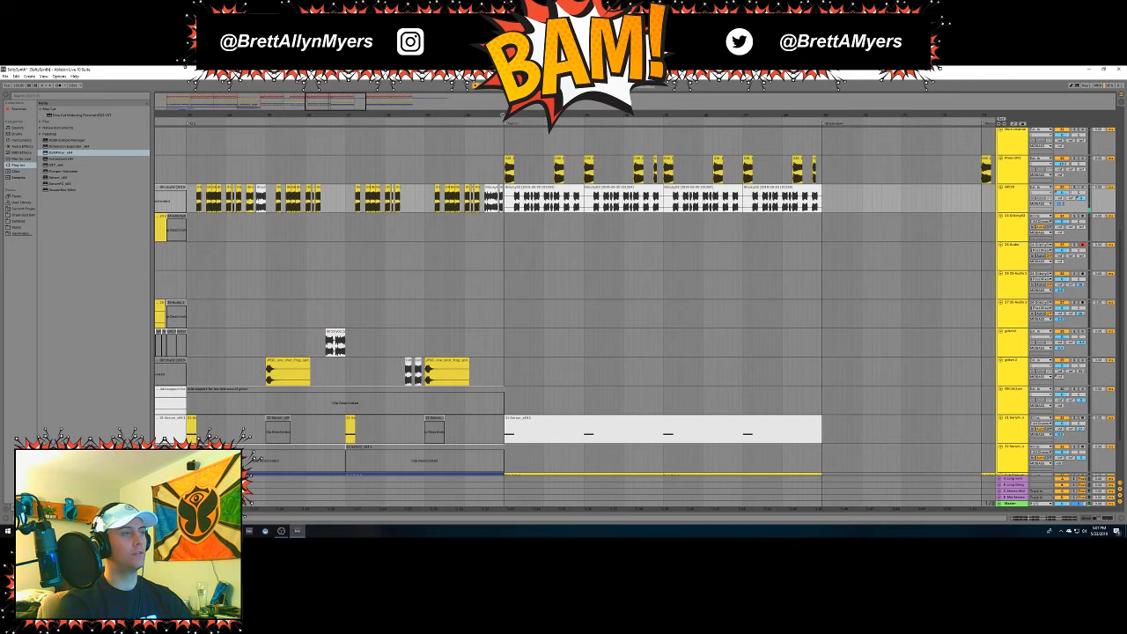
scroll(251, 458, "down", 5)
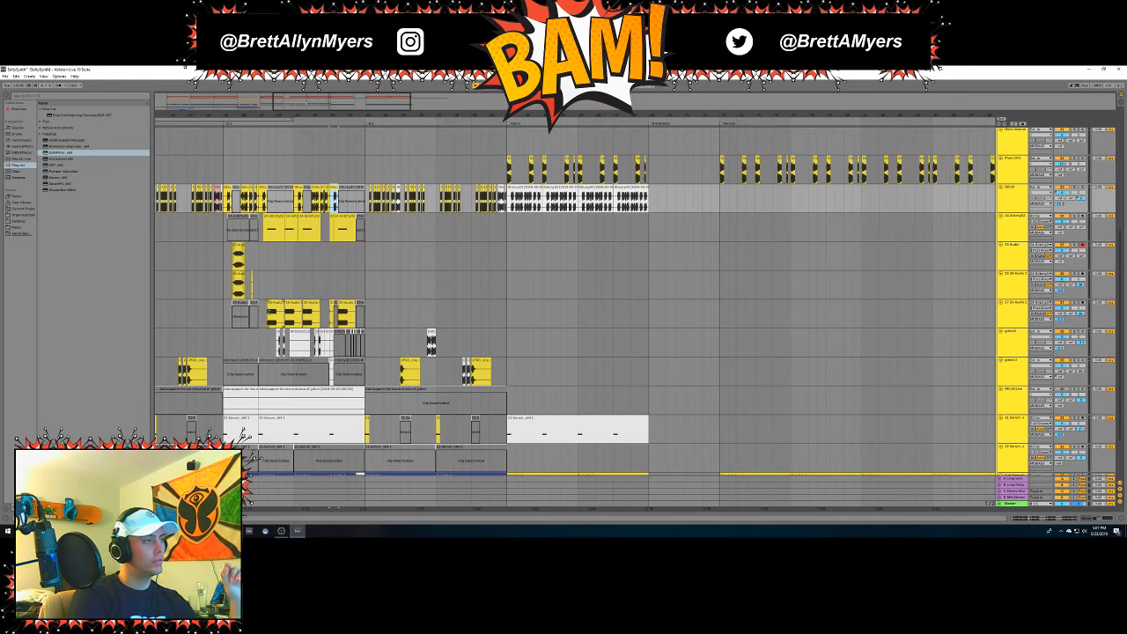
Copy the middle group of resampled synth clips from both yellow tracks to the start of the section with long white chopped clips.
left_click_drag(258, 320, 330, 225)
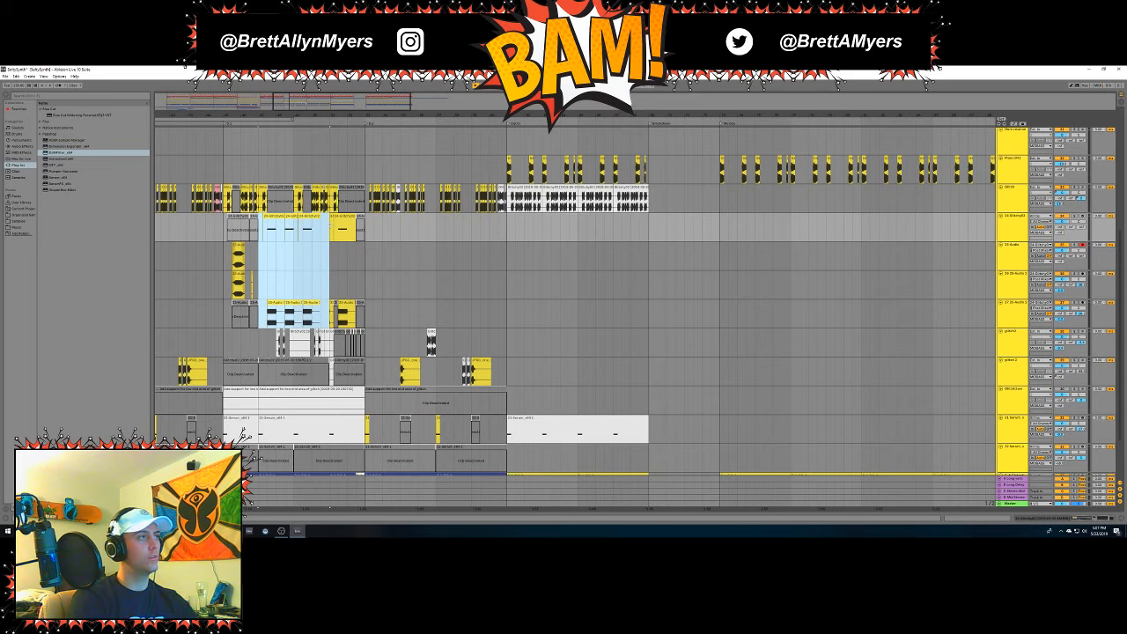
left_click(508, 225)
key("ctrl+v")
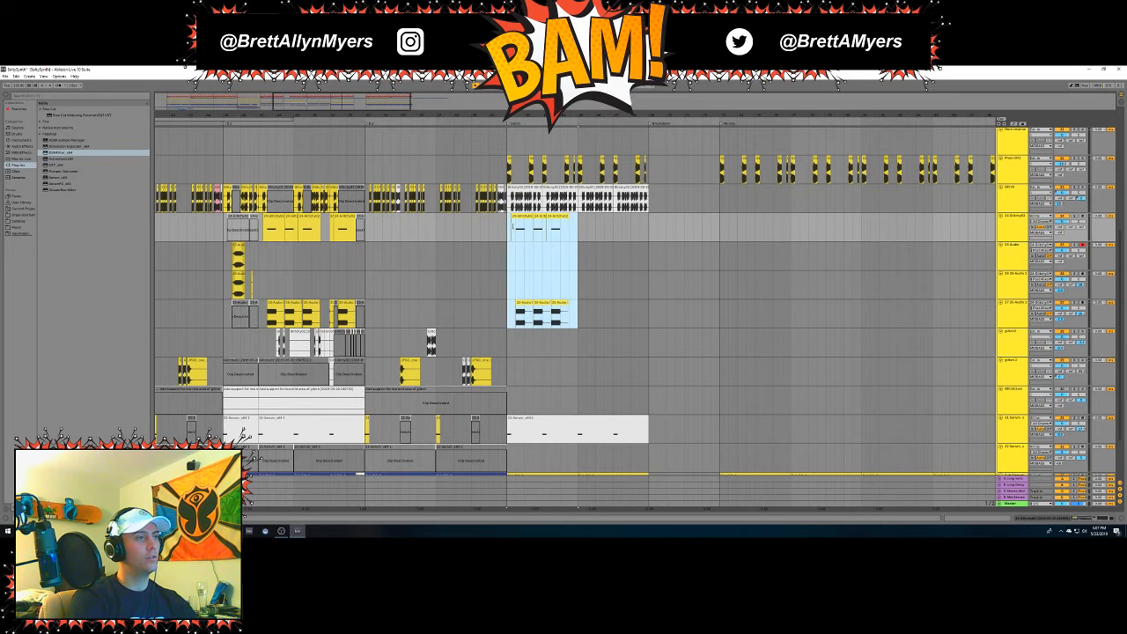
Deactivate the part of the white chopped clip above the start of the first pasted audio clip.
left_click_drag(533, 119, 510, 141)
left_click_drag(373, 195, 417, 191)
key("ctrl+j")
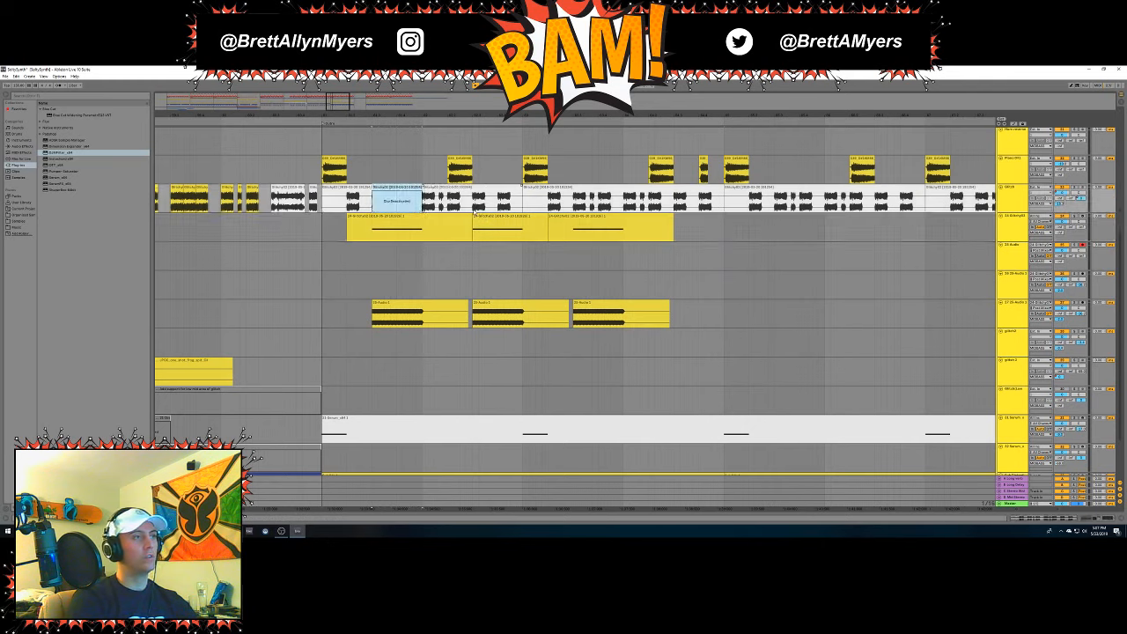
Remove the white chopped clip above the second pasted audio clip, deactivate it above the third clip's start, and play back the section.
left_click_drag(423, 196, 473, 202)
left_click_drag(573, 199, 630, 201)
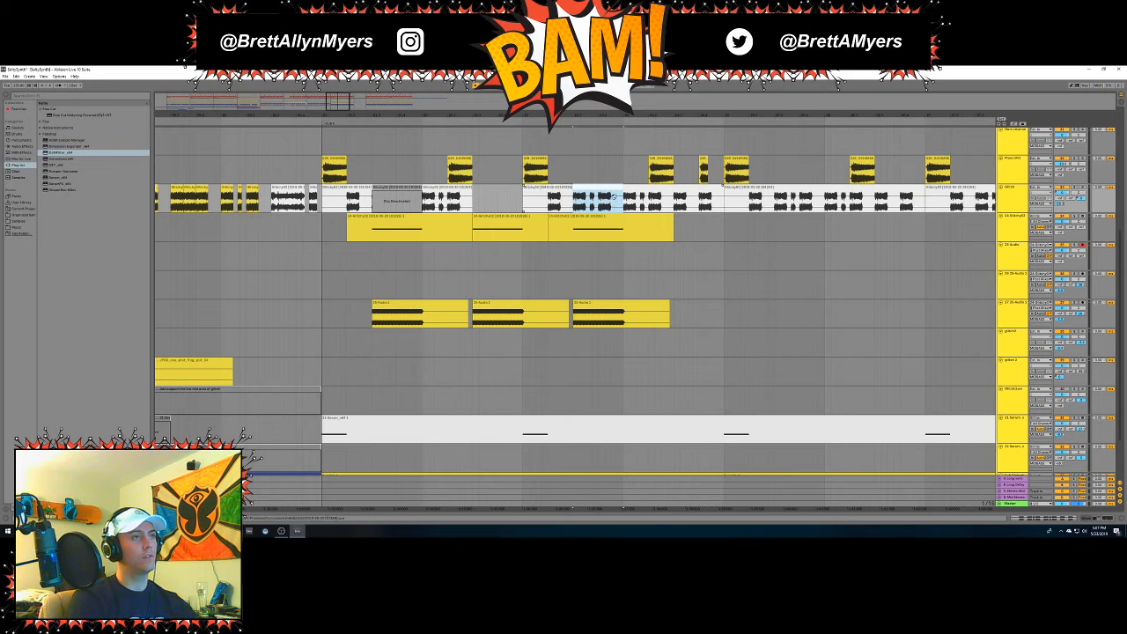
key("0")
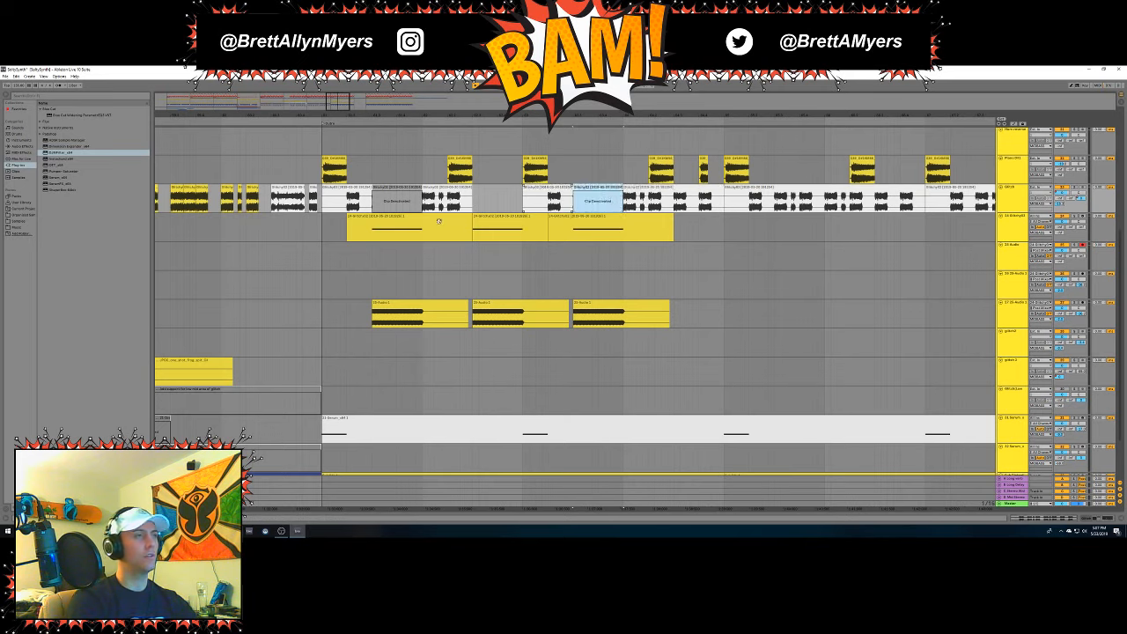
left_click(350, 195)
key("space")
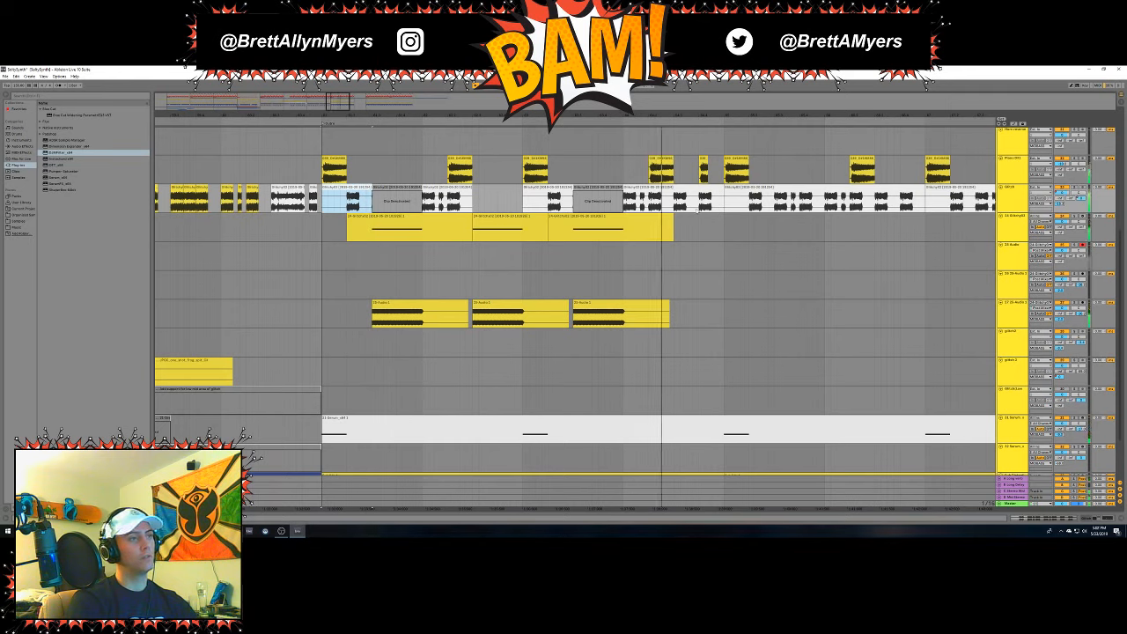
Duplicate the pasted synth and audio clips on the yellow tracks into the second half of the white chopped section.
left_click_drag(724, 328, 323, 220)
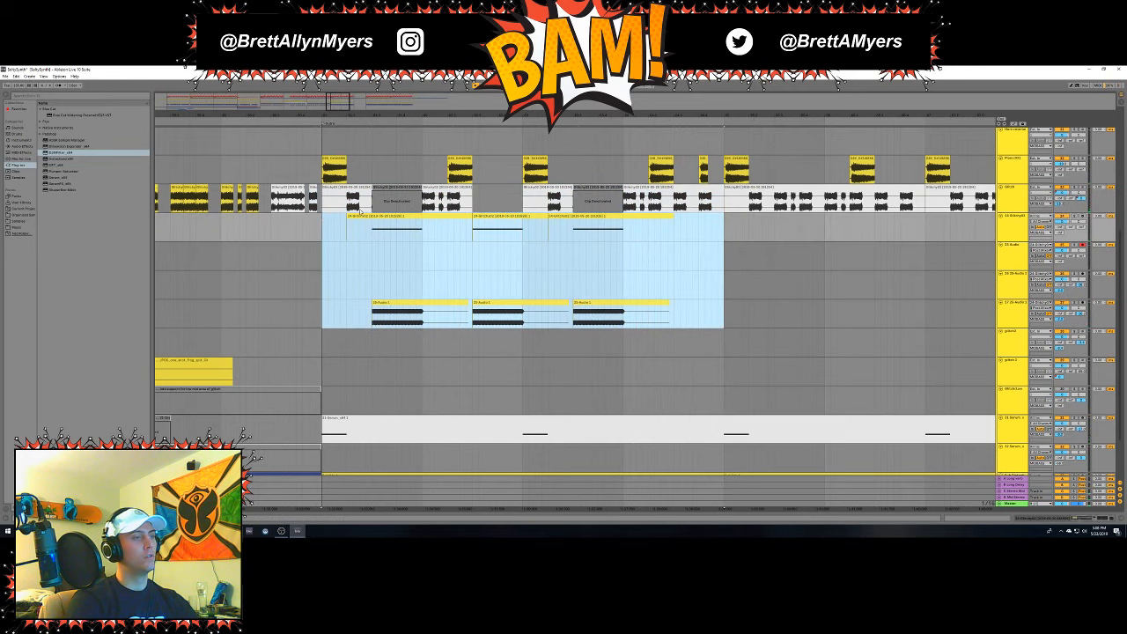
key("minus")
key("minus")
key("ctrl+d")
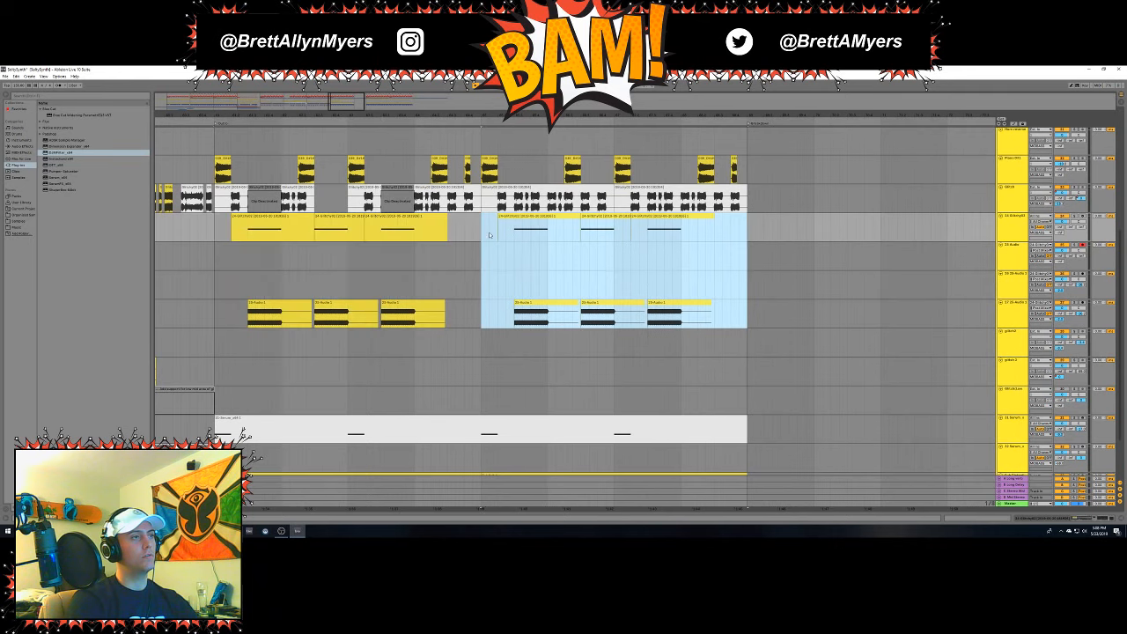
Deactivate the white chopped clip above the starts of the first and third duplicated audio clips, and remove it above the second.
left_click(519, 206)
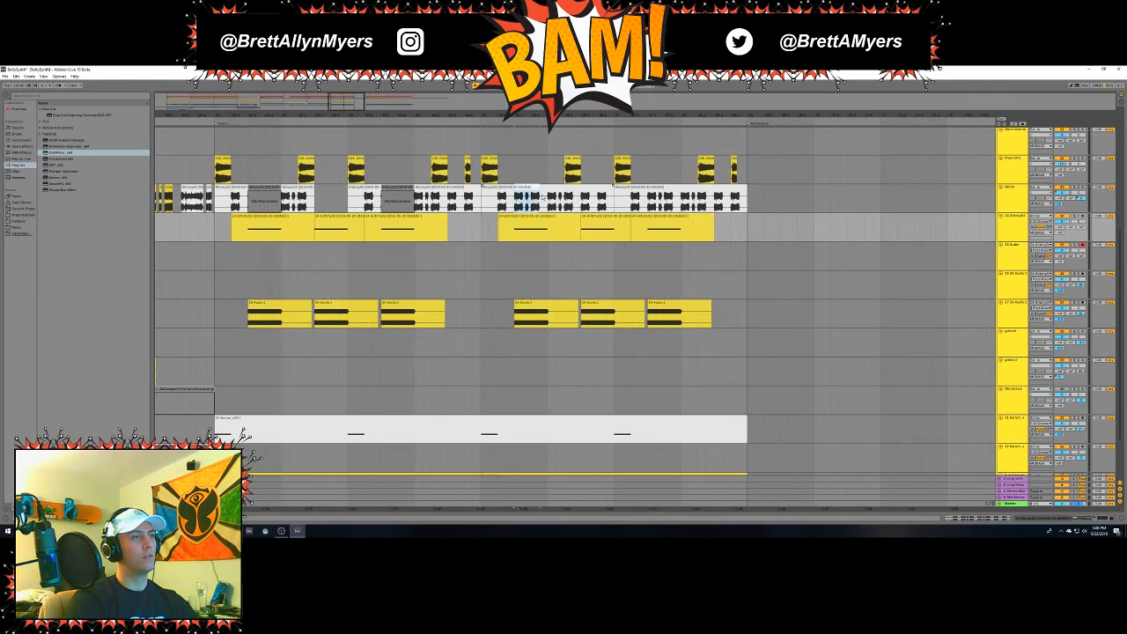
key("ctrl+e")
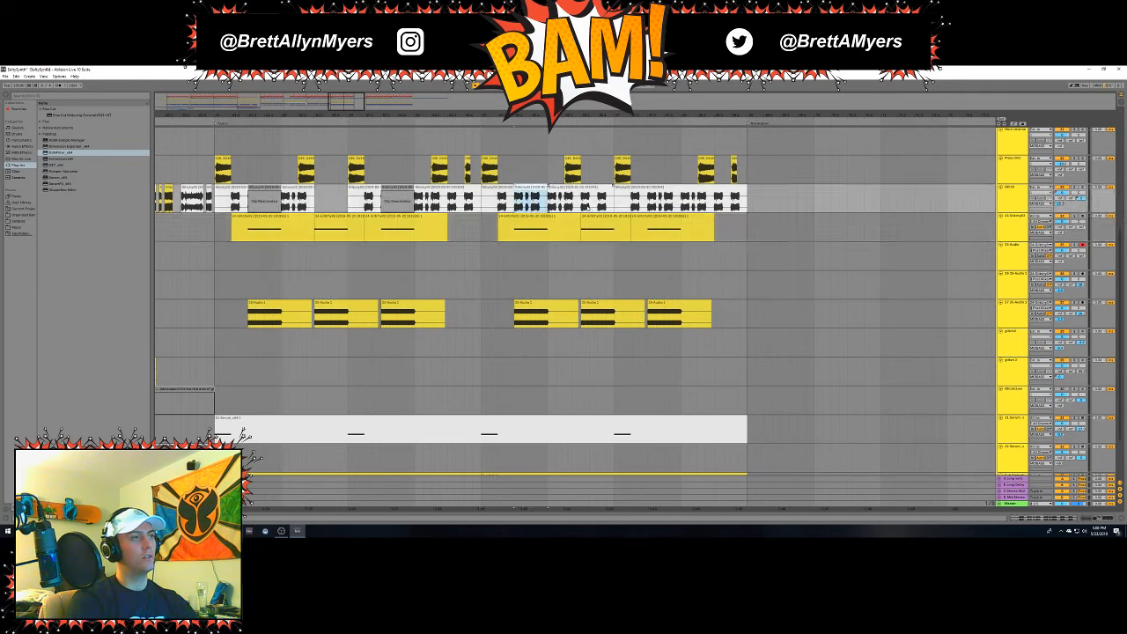
left_click_drag(613, 189, 581, 197)
left_click_drag(649, 203, 680, 205)
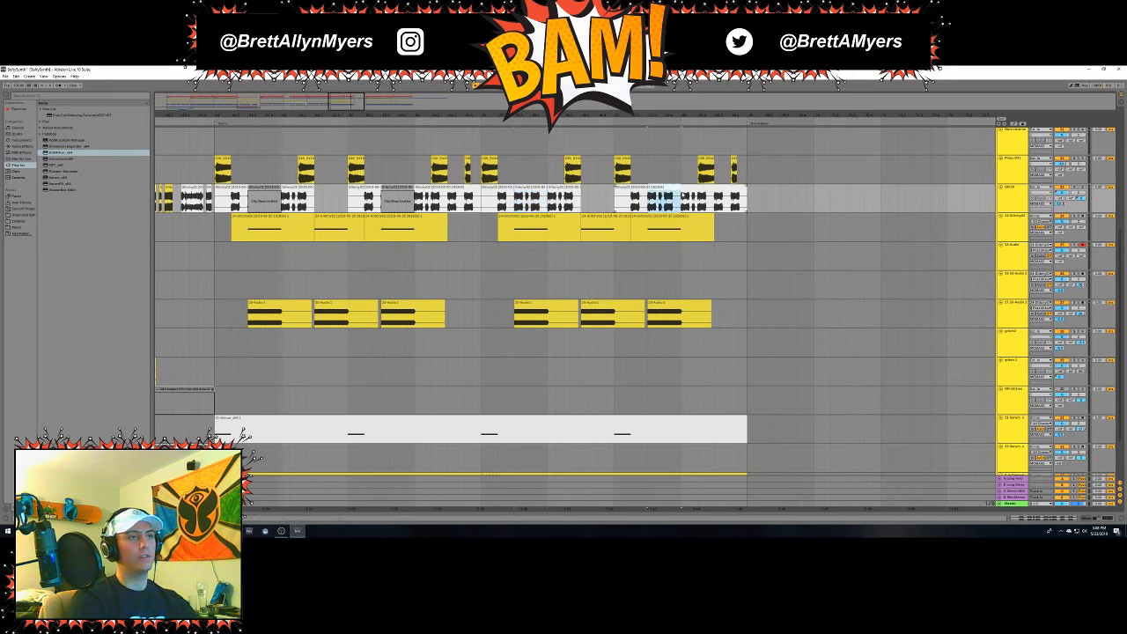
key("ctrl+e")
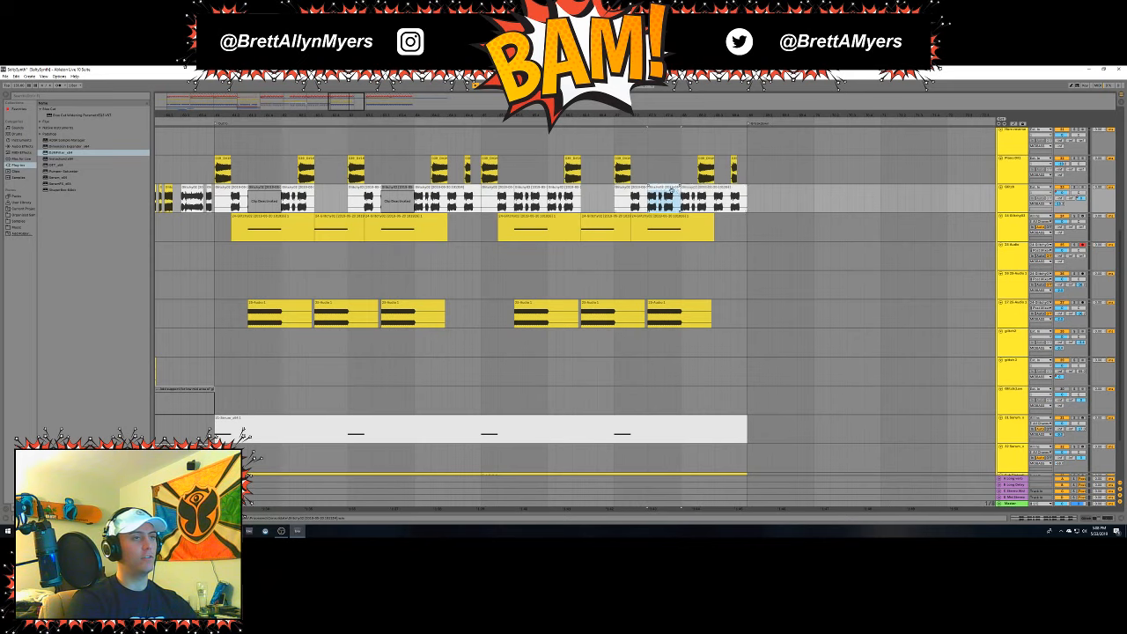
key("0")
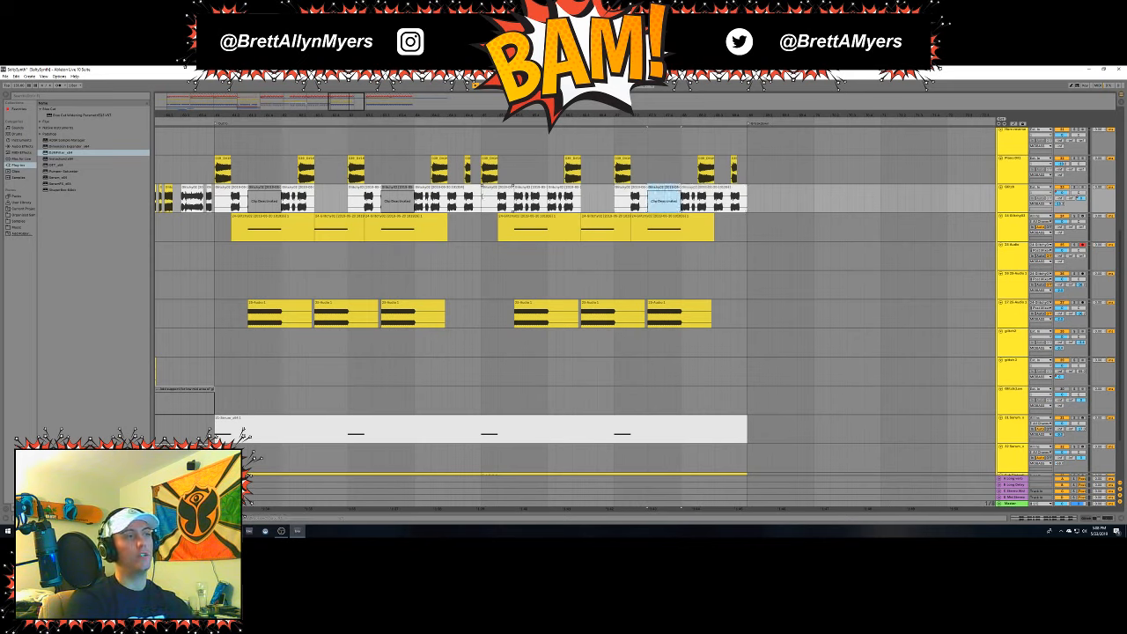
left_click(530, 196)
key("0")
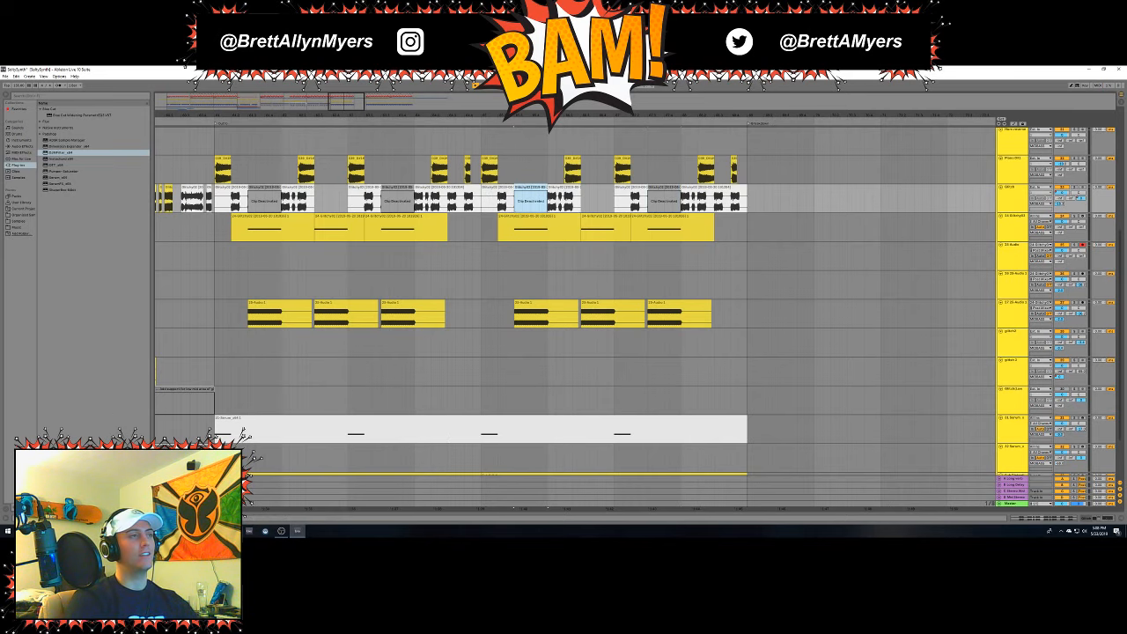
Solo the chopped clip track, play it back from the start of the earlier synth section, and show its device chain.
left_click_drag(489, 115, 996, 116)
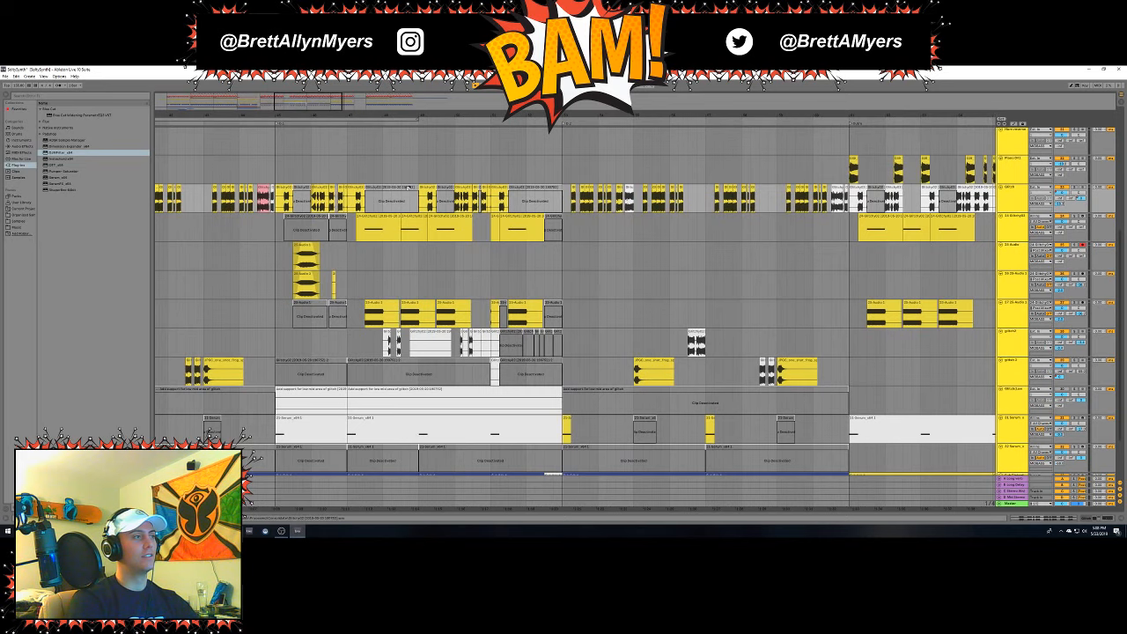
left_click_drag(326, 122, 354, 144)
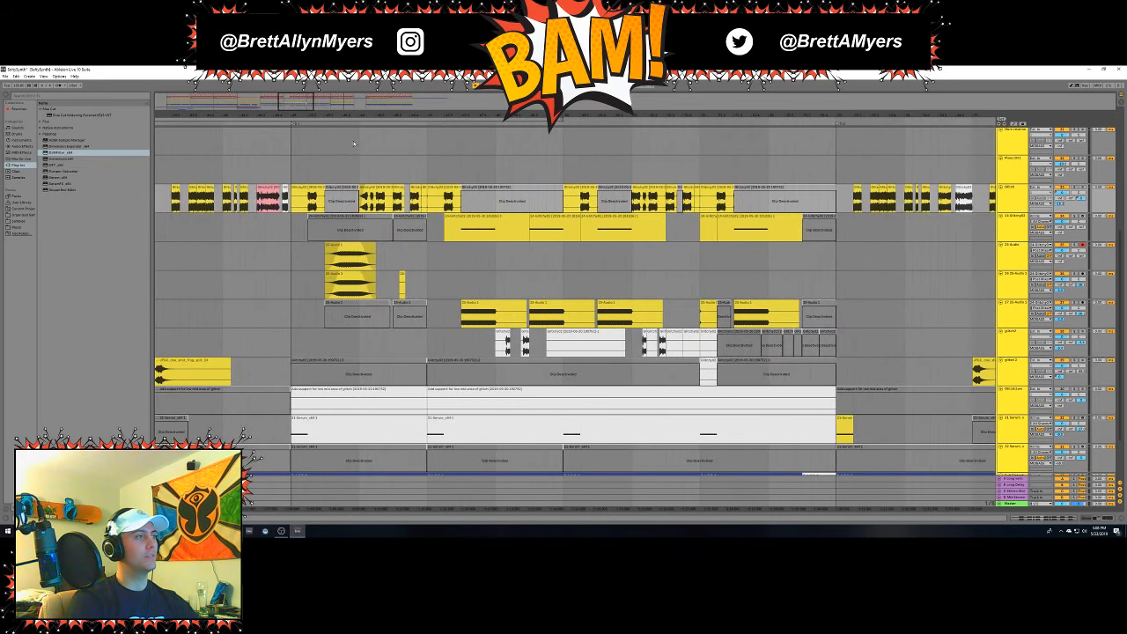
left_click(321, 187)
left_click(1075, 187)
key("space")
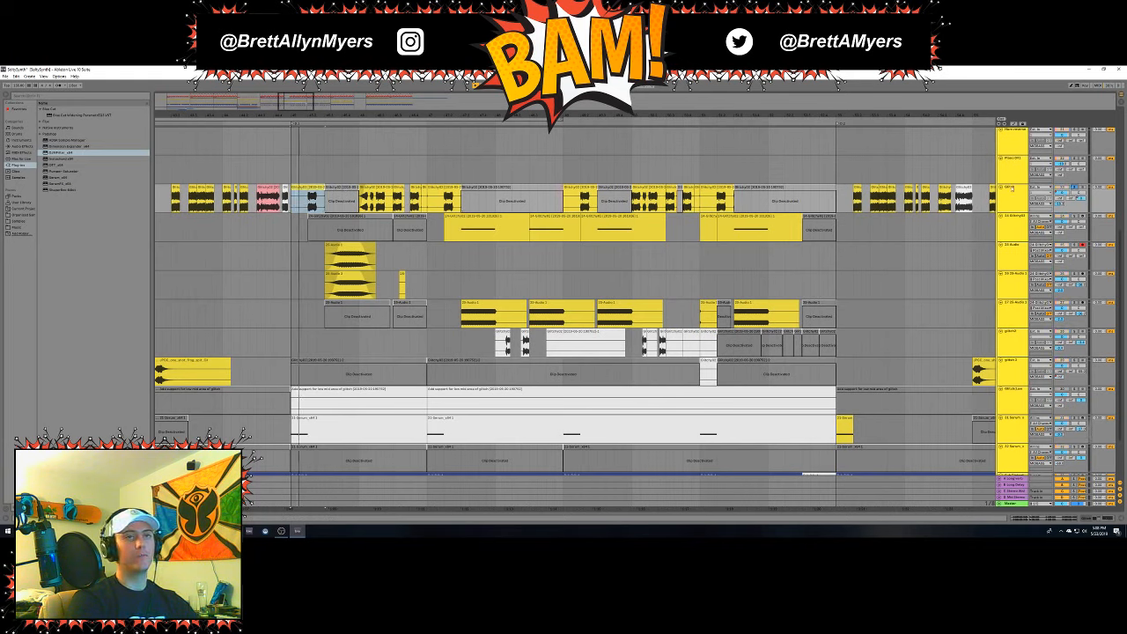
double_click(1013, 189)
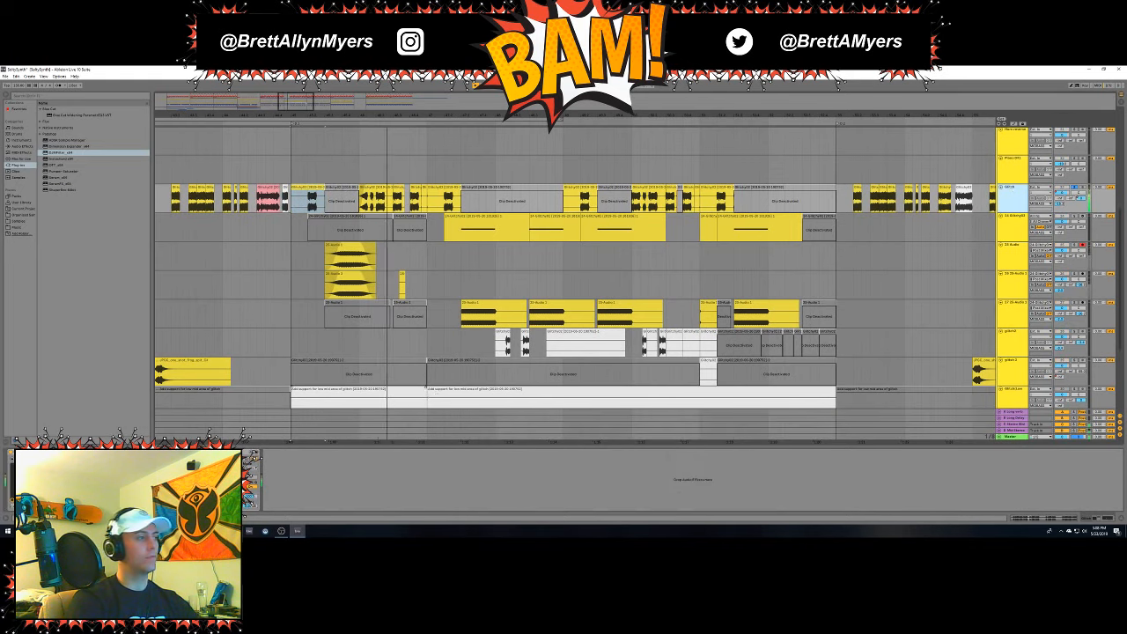
key("space")
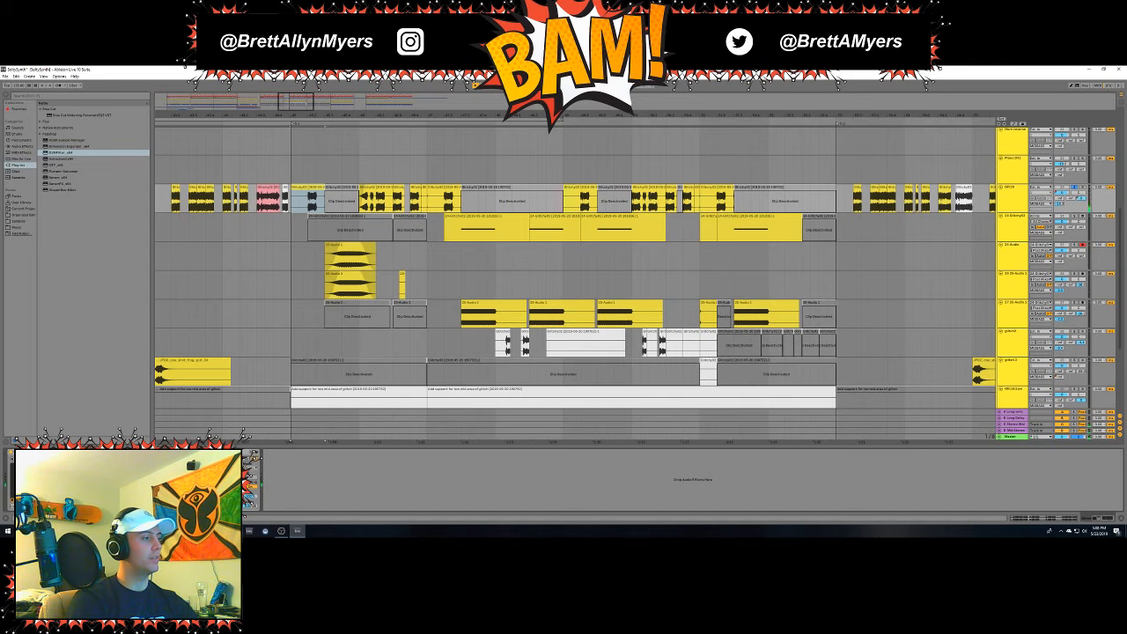
key("space")
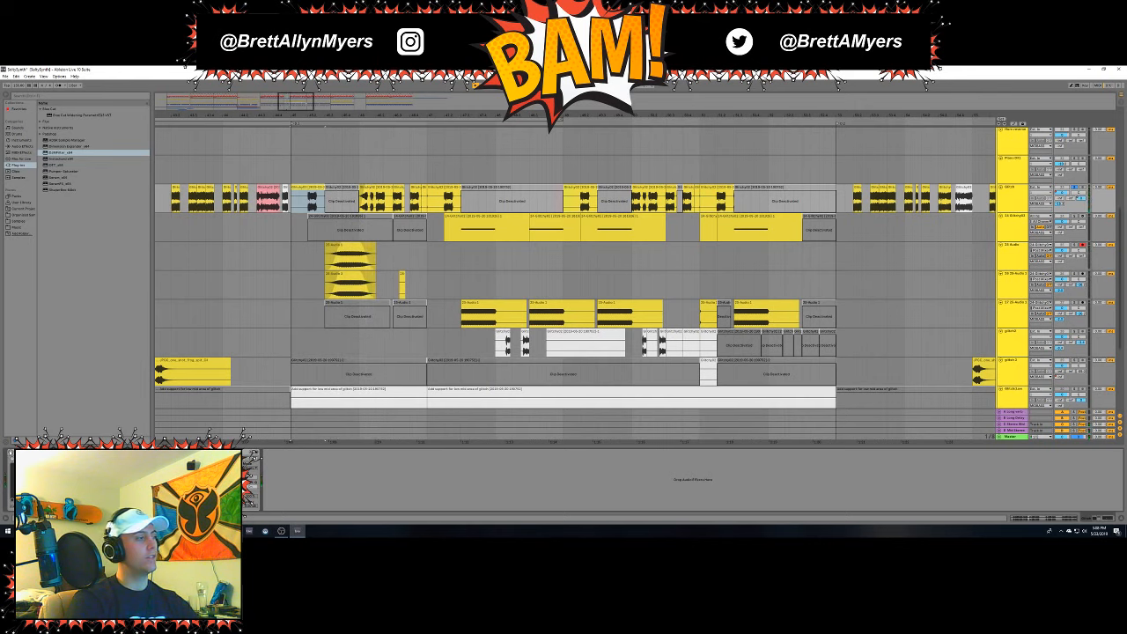
Open the chopped track's filter plug-in to inspect its control during playback, and close the plug-in window and device view.
key("ctrl+alt+p")
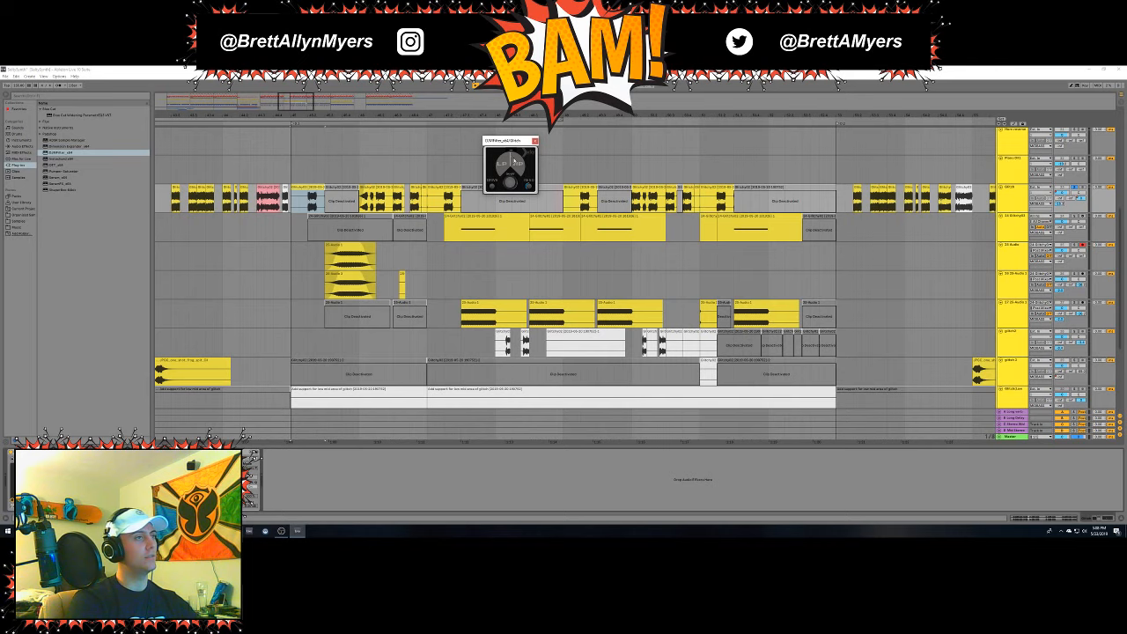
key("space")
left_click_drag(511, 165, 526, 175)
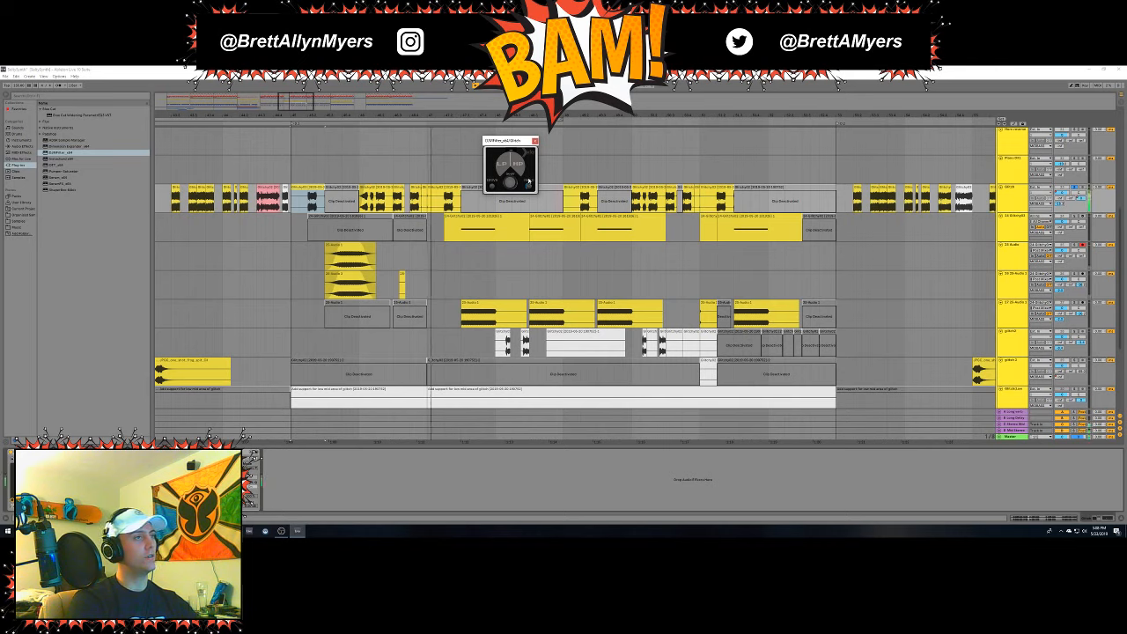
key("space")
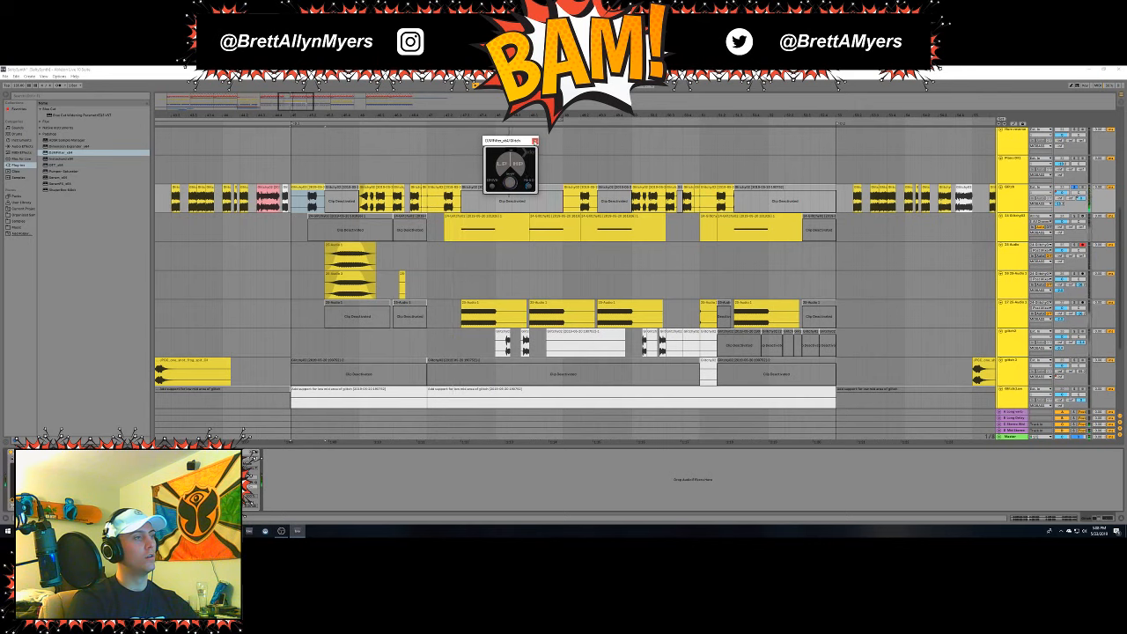
left_click(534, 141)
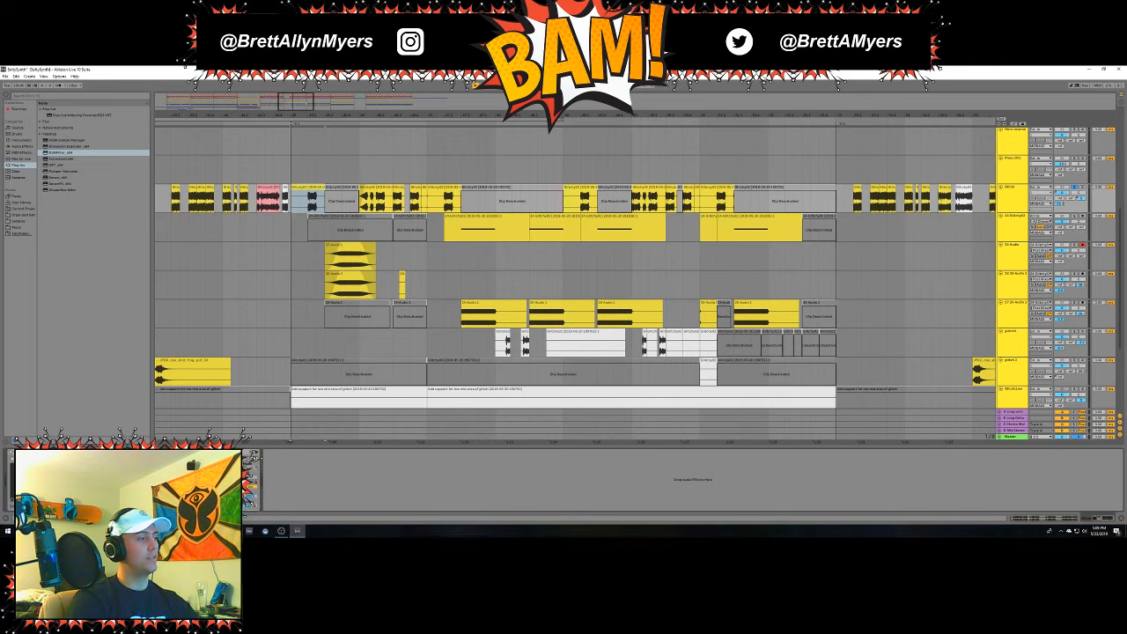
key("space")
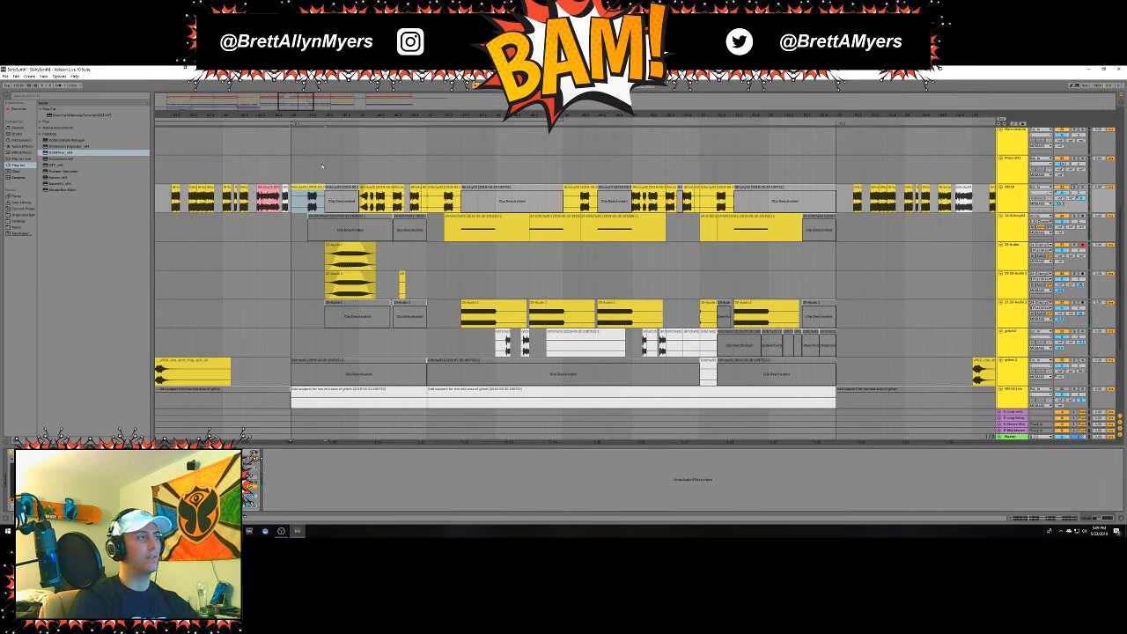
key("ctrl+alt+l")
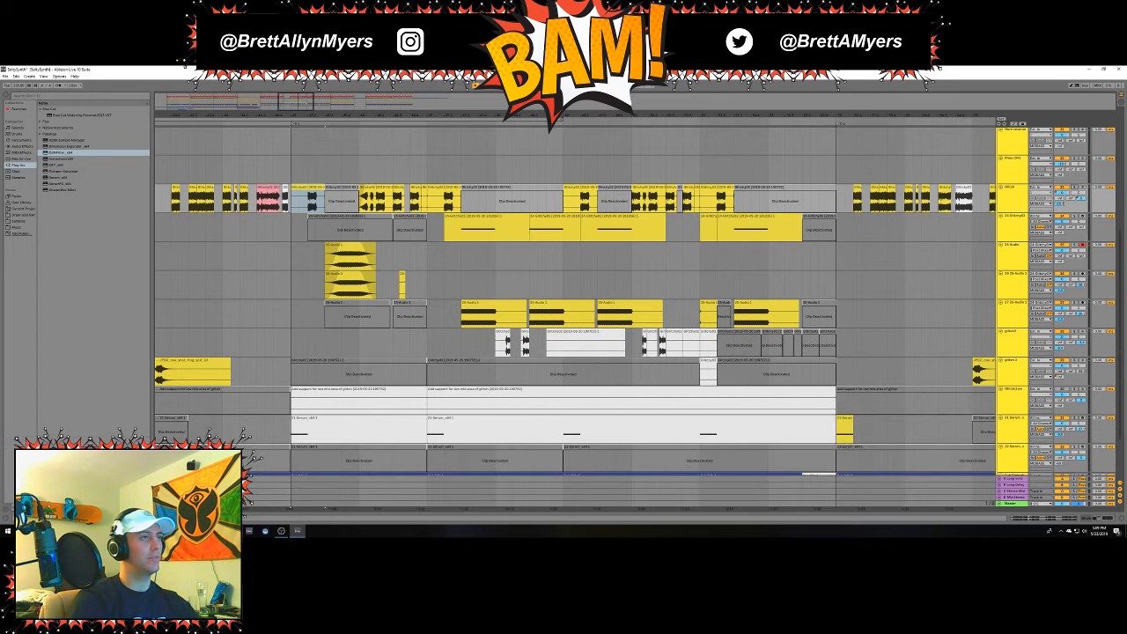
Fold the yellow synth track group and unfold the blue track group in the arrangement overview.
left_click_drag(530, 115, 387, 63)
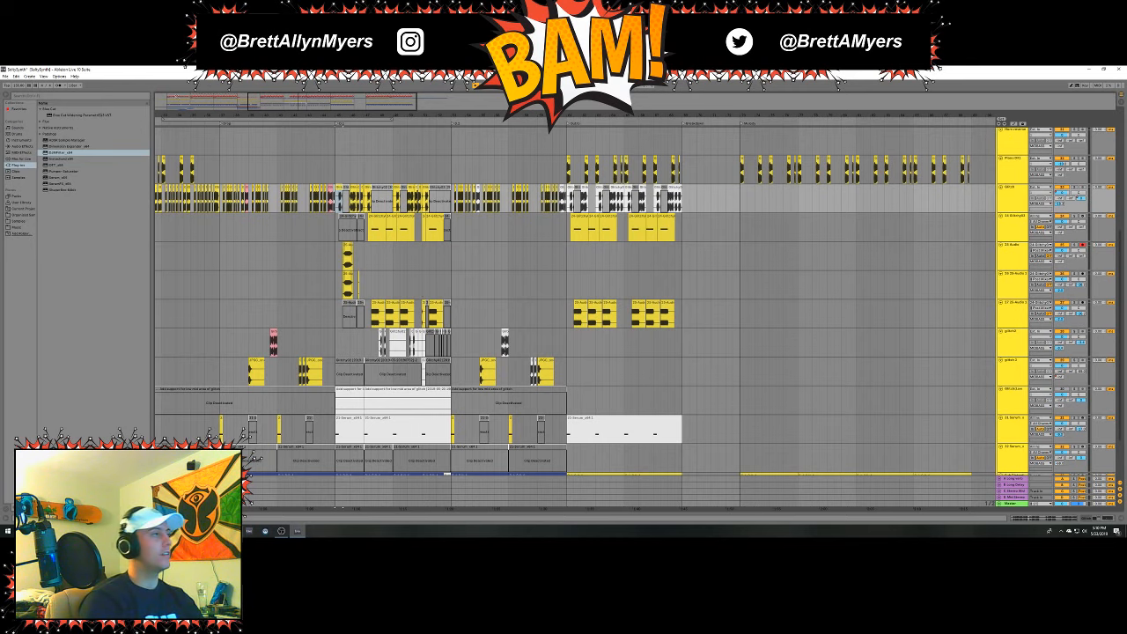
scroll(421, 293, "left", 5)
scroll(339, 313, "down", 3)
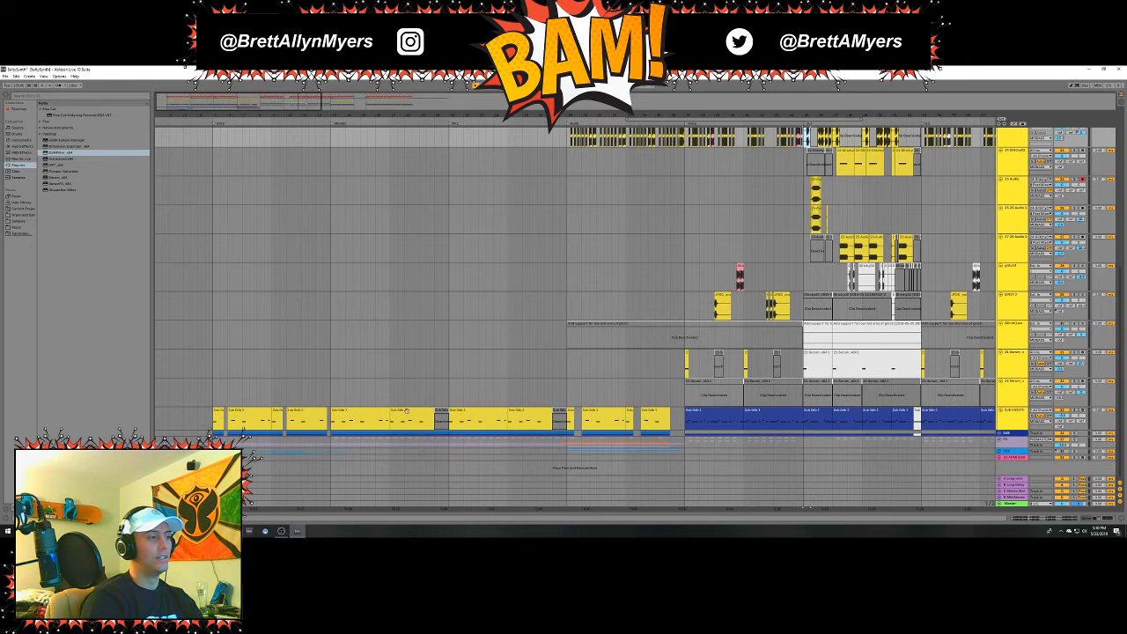
scroll(406, 411, "up", 9)
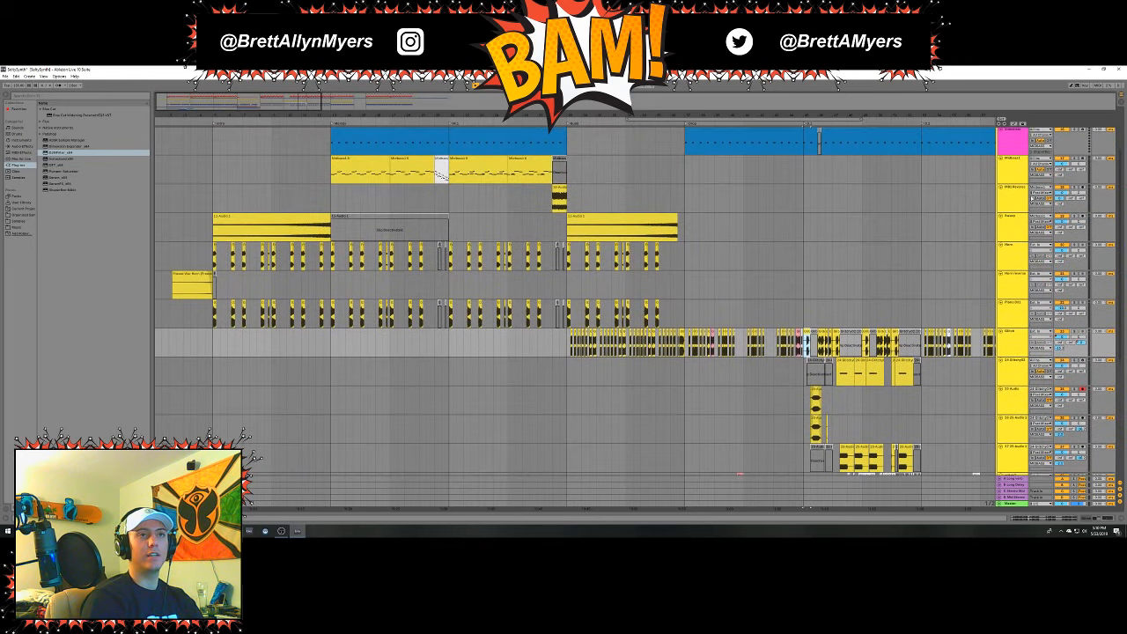
scroll(1013, 181, "up", 3)
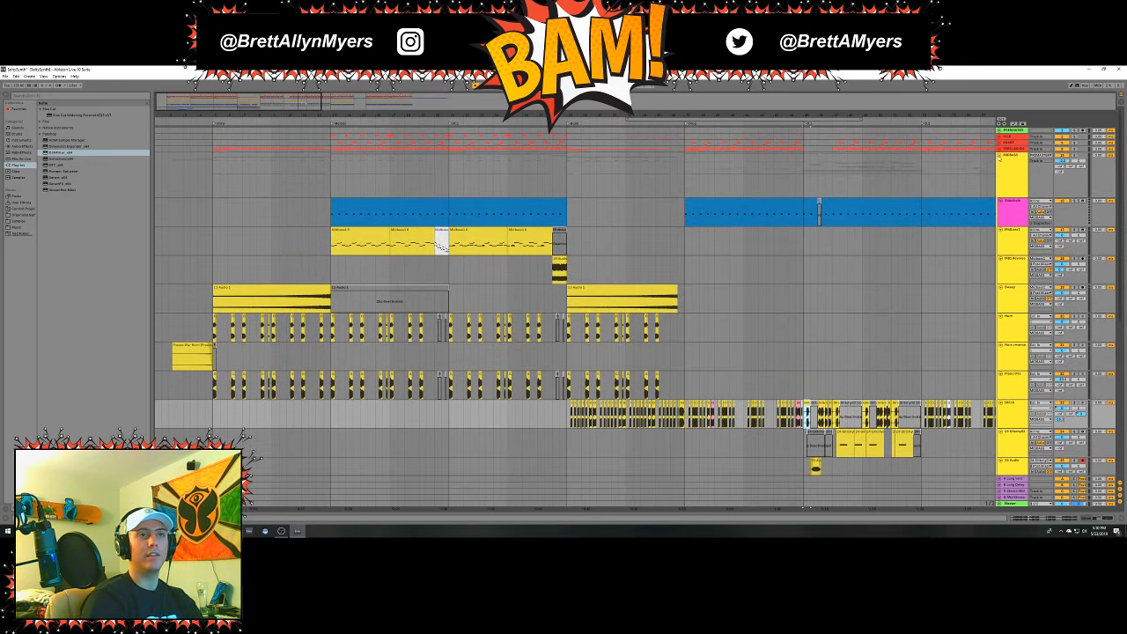
left_click(1000, 156)
left_click(1000, 198)
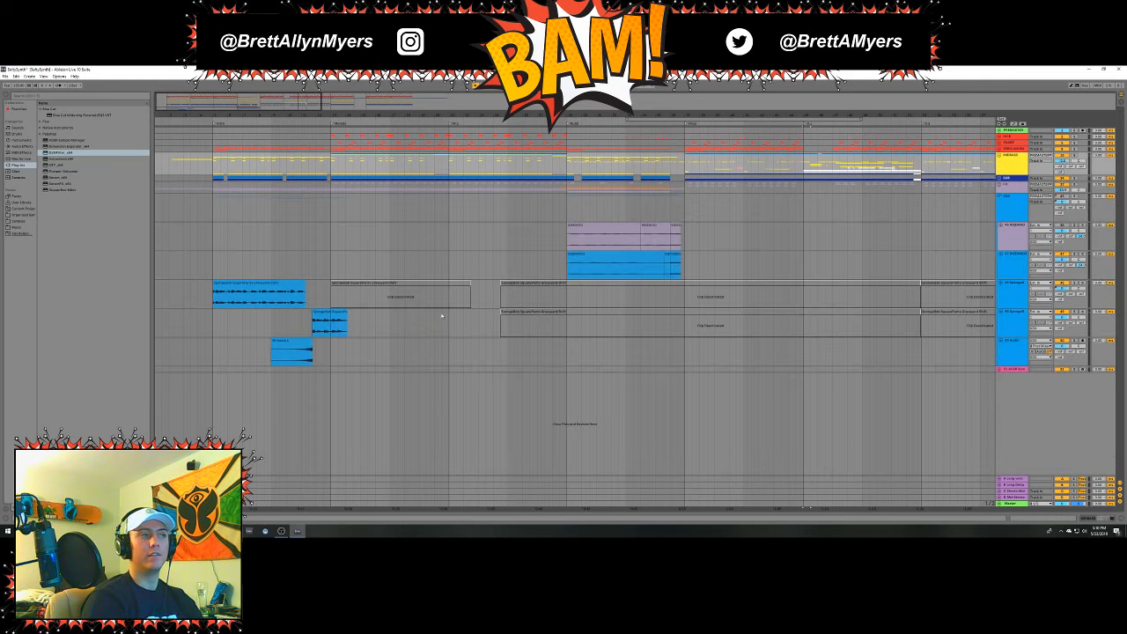
Solo the upper SpongeBob audio track and play back its first clip, restarting from just before the clip.
left_click(210, 292)
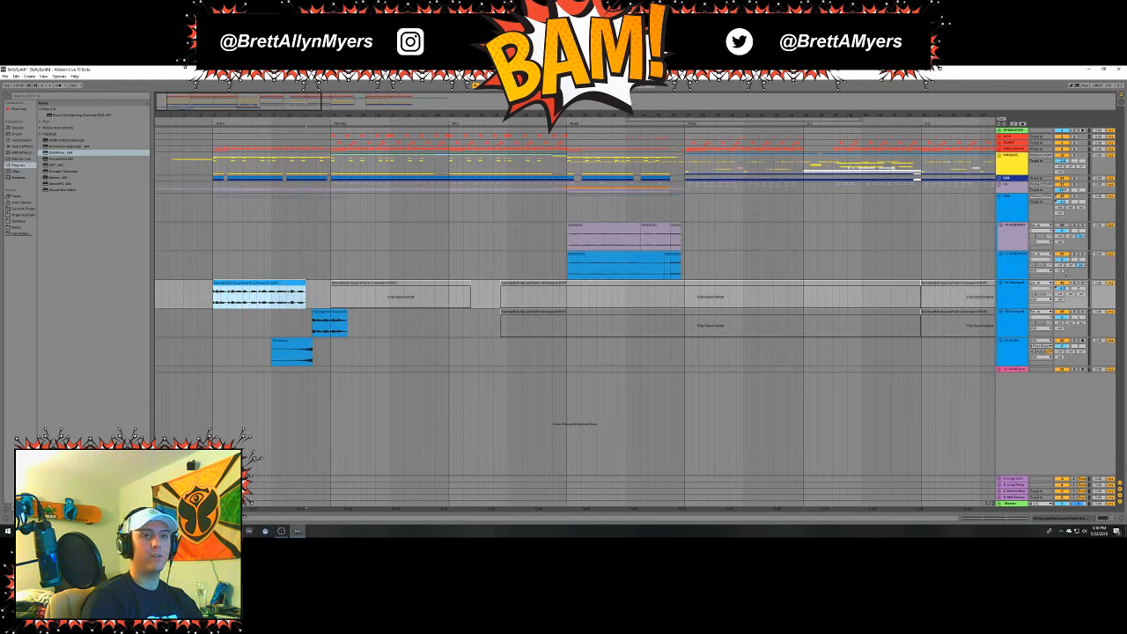
left_click(1076, 284)
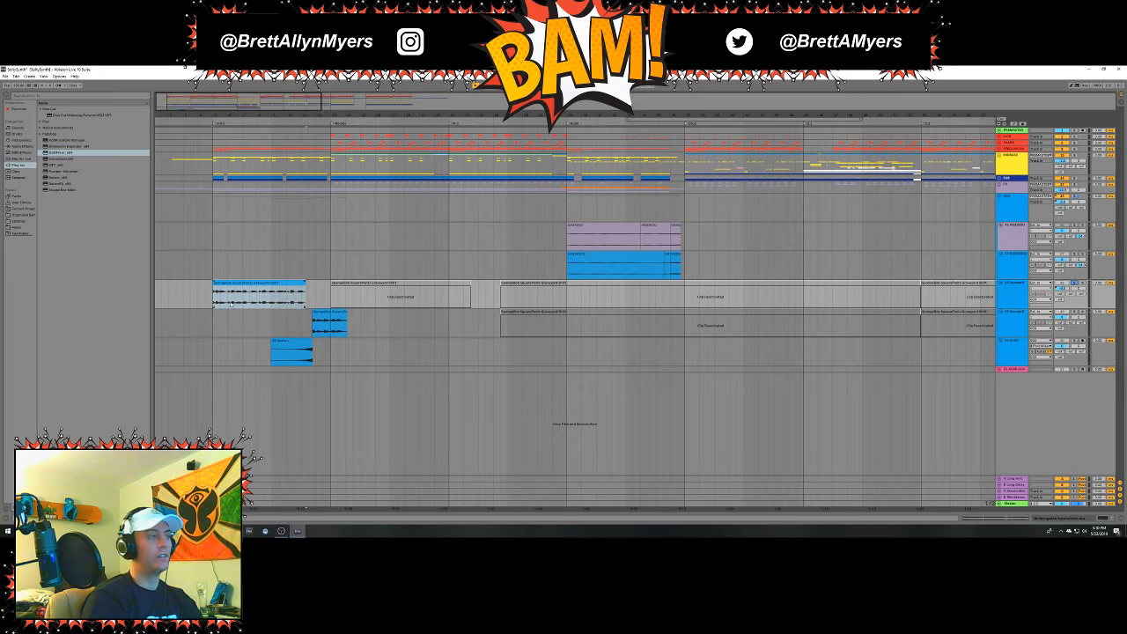
key("space")
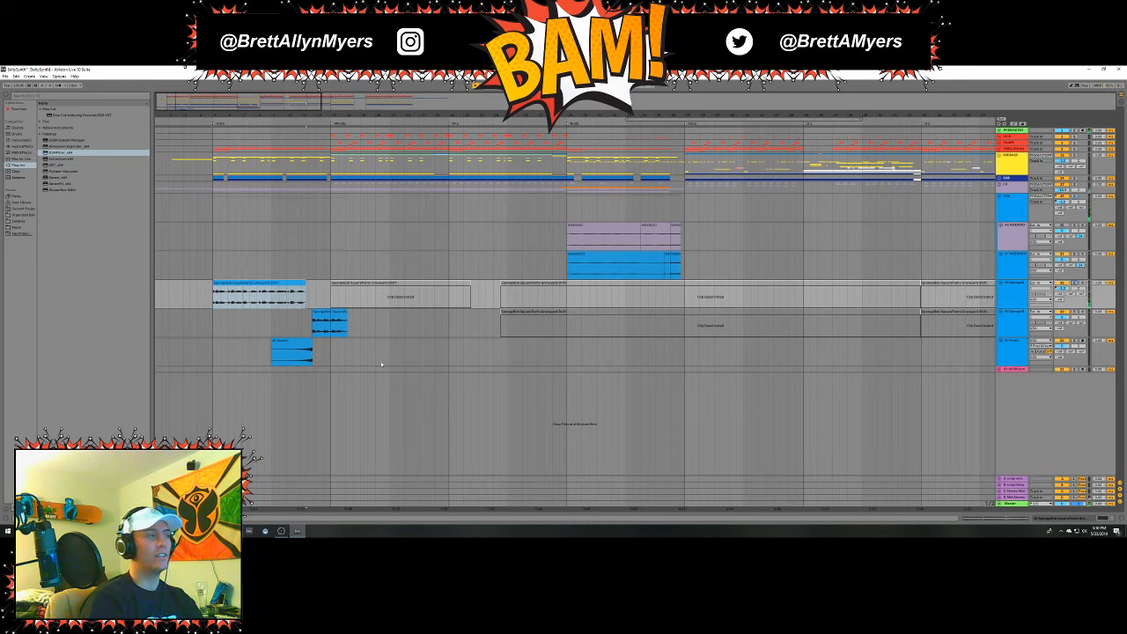
left_click(197, 288)
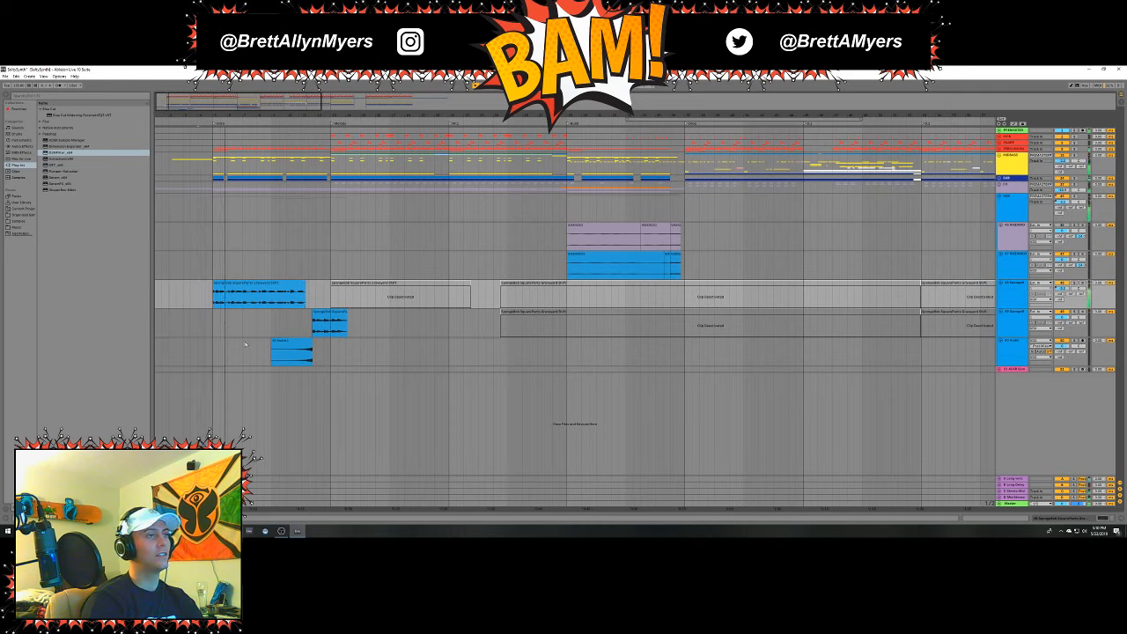
key("space")
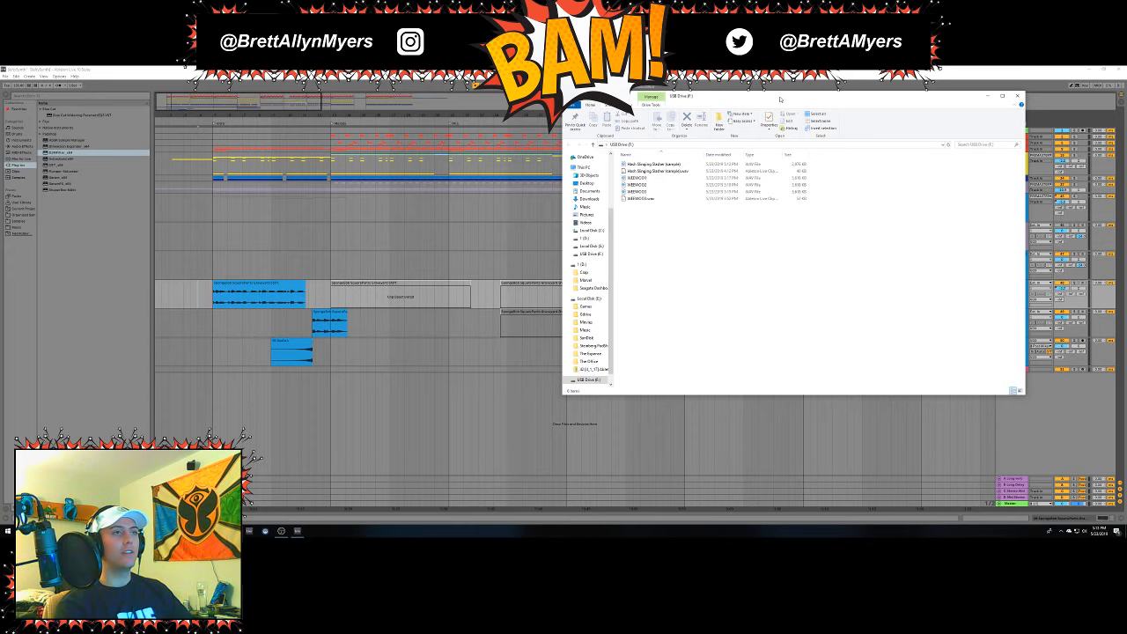
Move the USB Drive file window out of the way and insert a new audio track below the upper SpongeBob track.
left_click_drag(779, 99, 568, 90)
left_click(1011, 302)
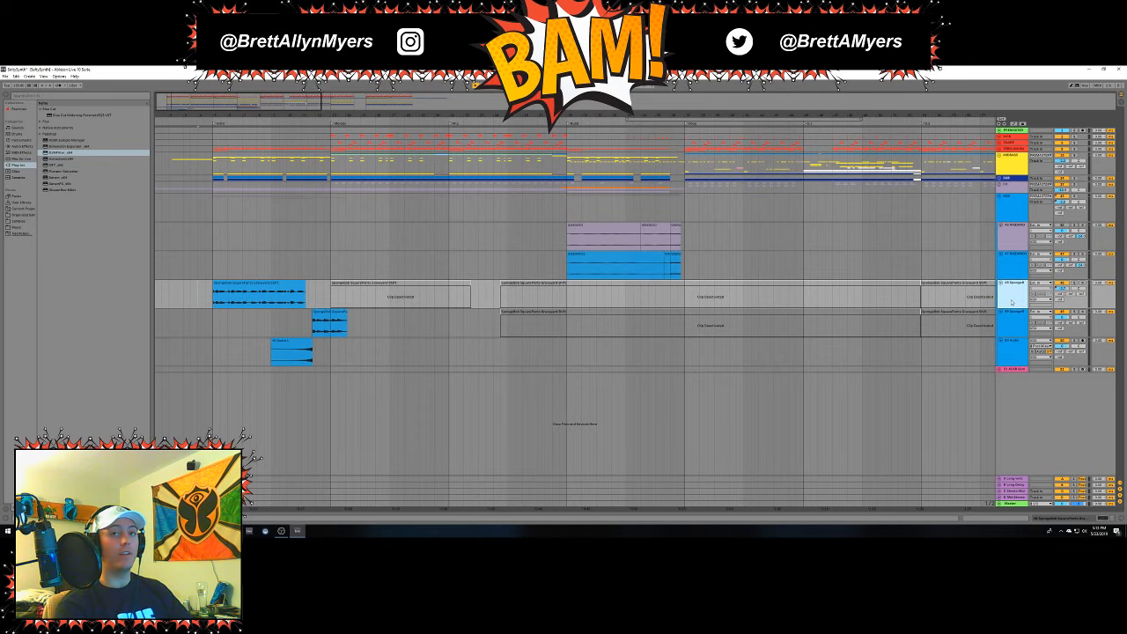
key("ctrl+t")
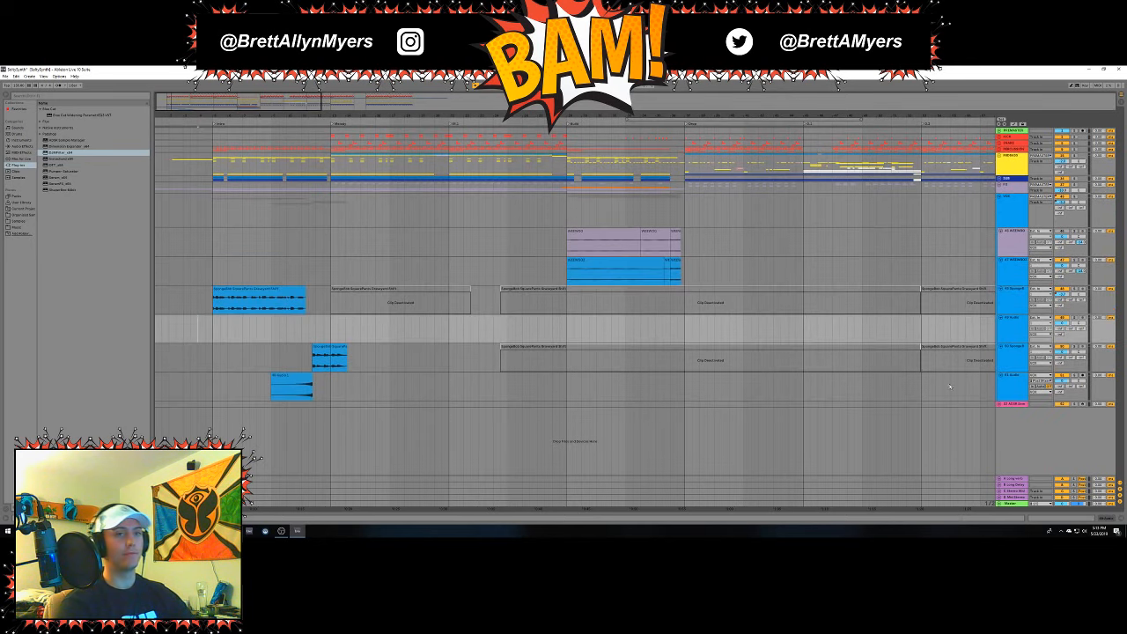
Place the Hash Slinging Slasher sample from the USB Drive on the new audio track at the first SpongeBob clip's start, and close the file window.
left_click(298, 531)
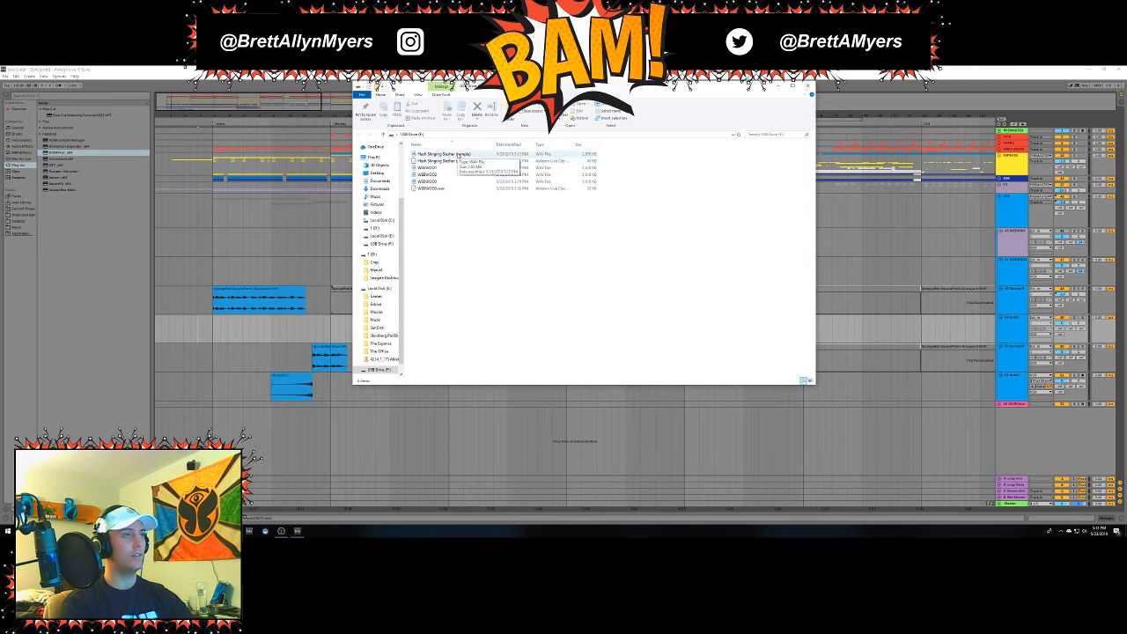
left_click_drag(459, 154, 214, 333)
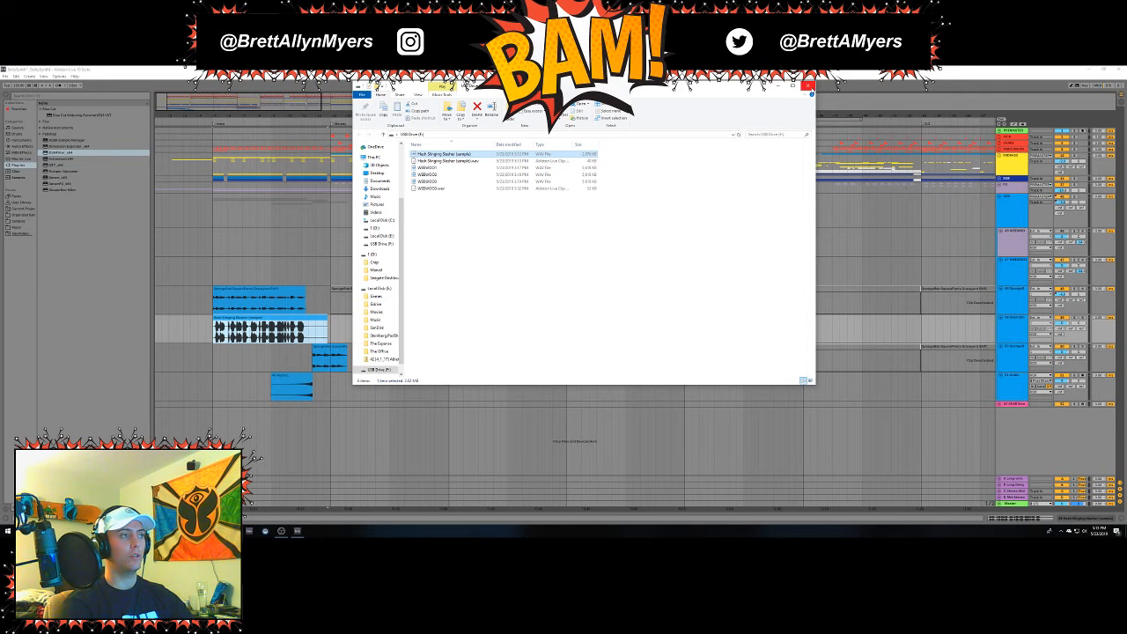
left_click(808, 85)
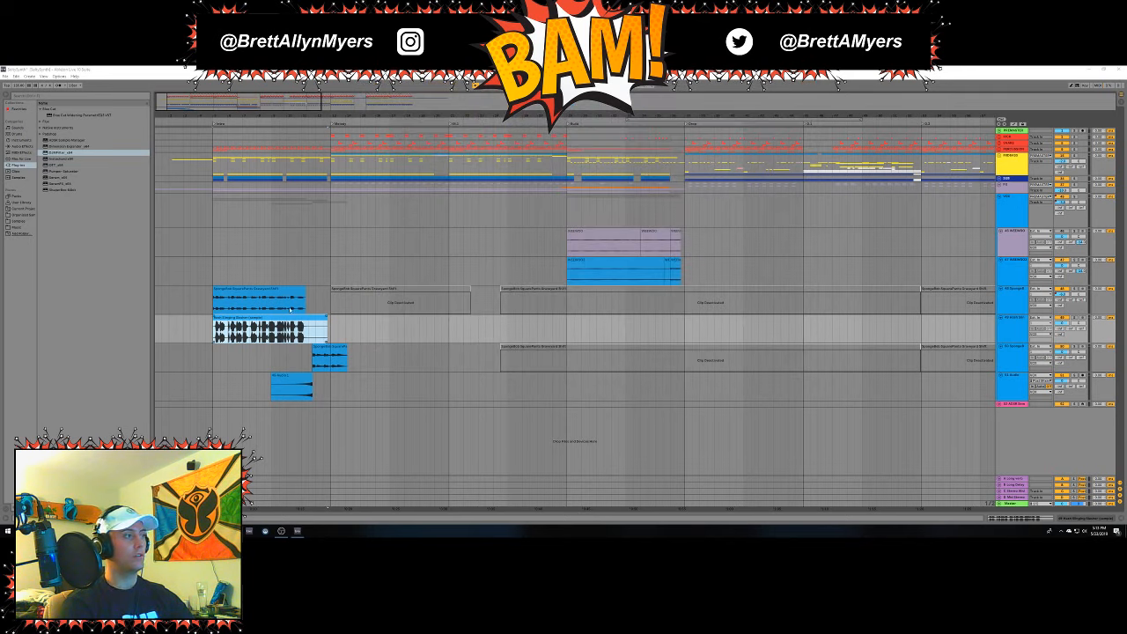
Solo the imported sample track and play it back against the SpongeBob clips, selecting the lower SpongeBob clip for comparison.
left_click(1074, 318)
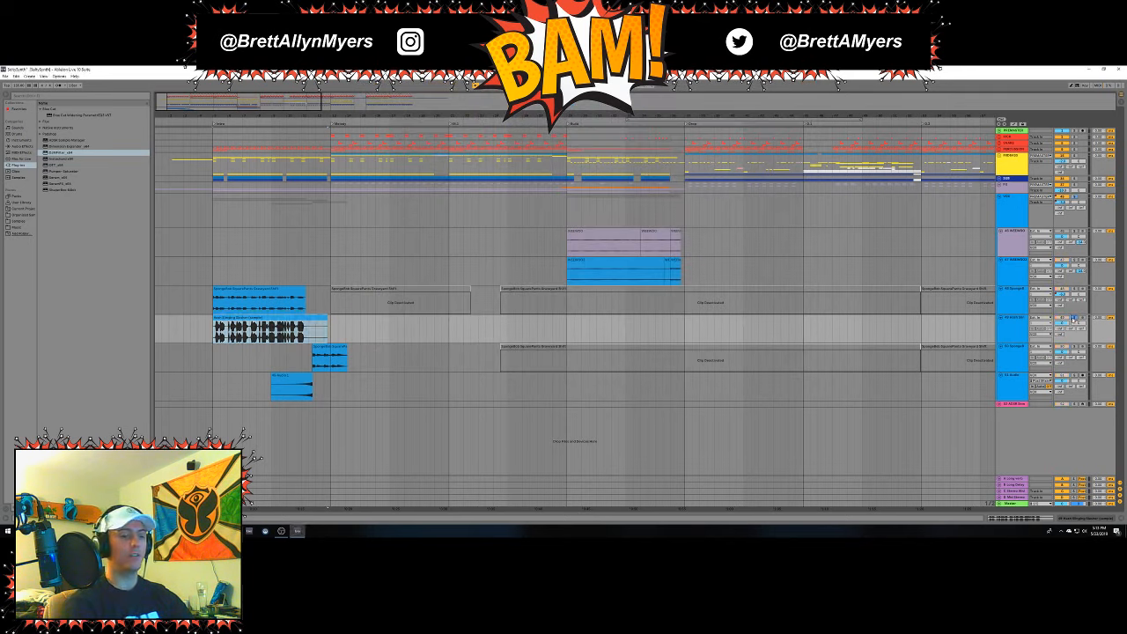
key("space")
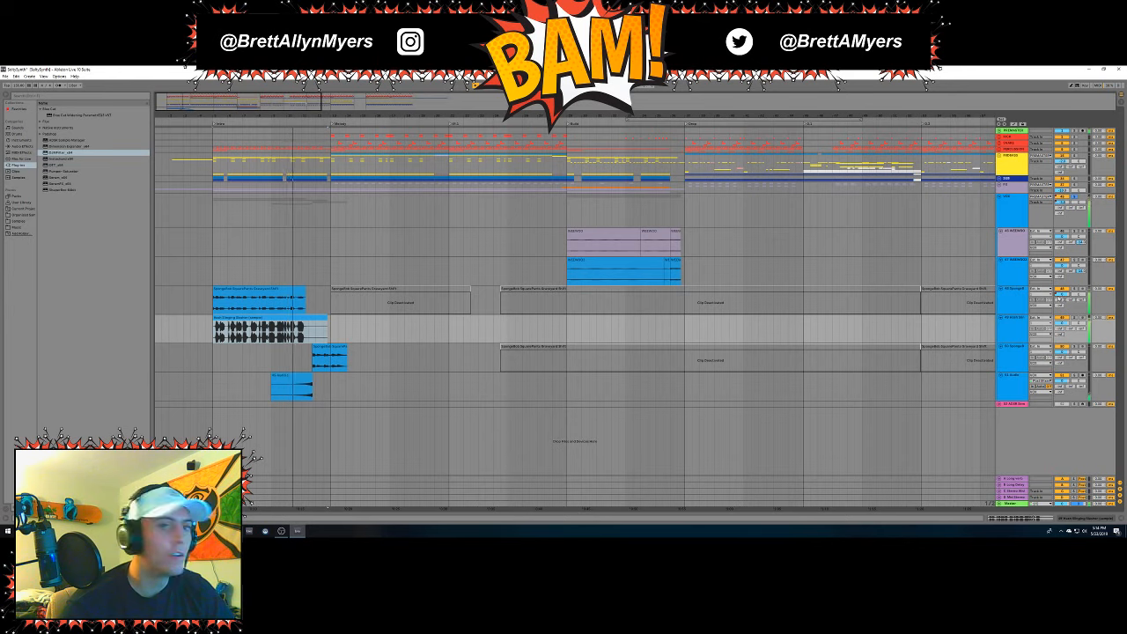
right_click(1064, 297)
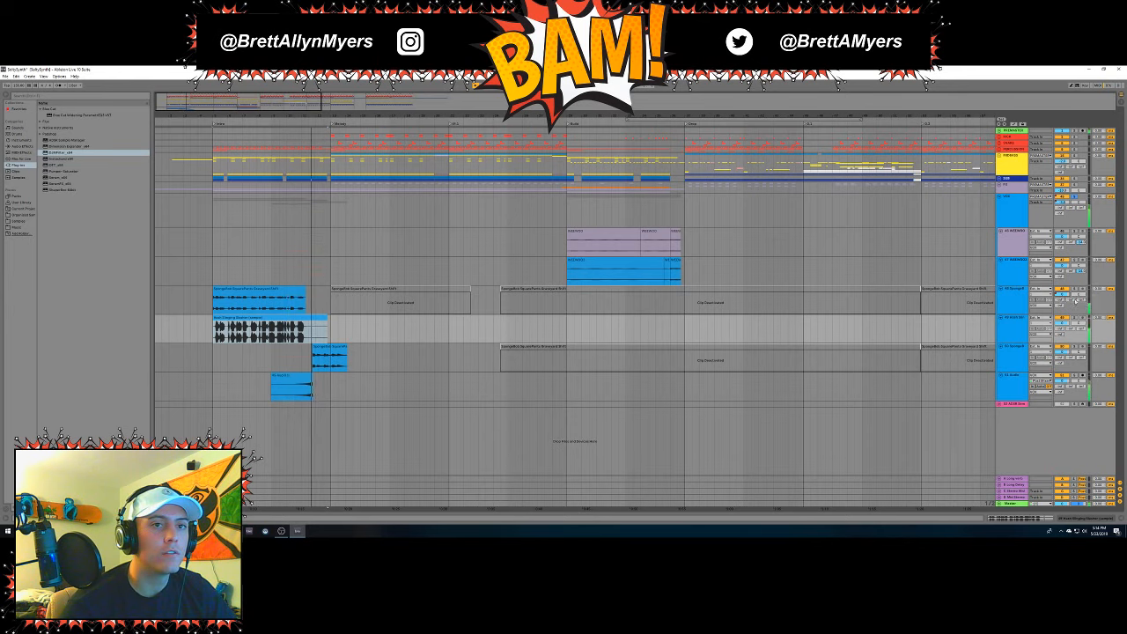
left_click(1080, 298)
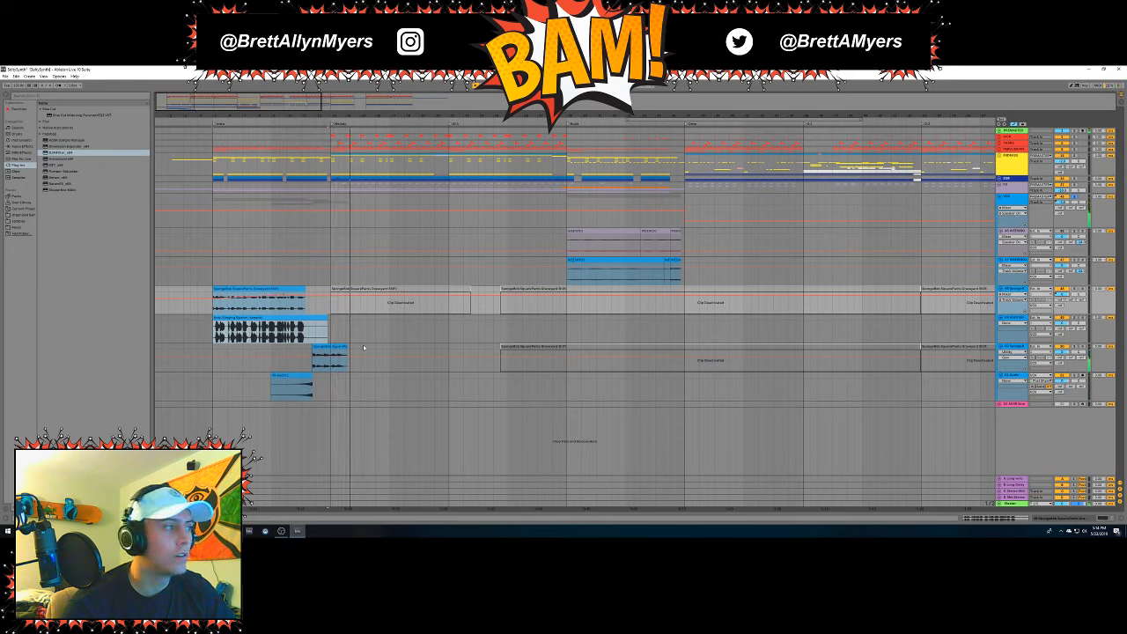
left_click(331, 347)
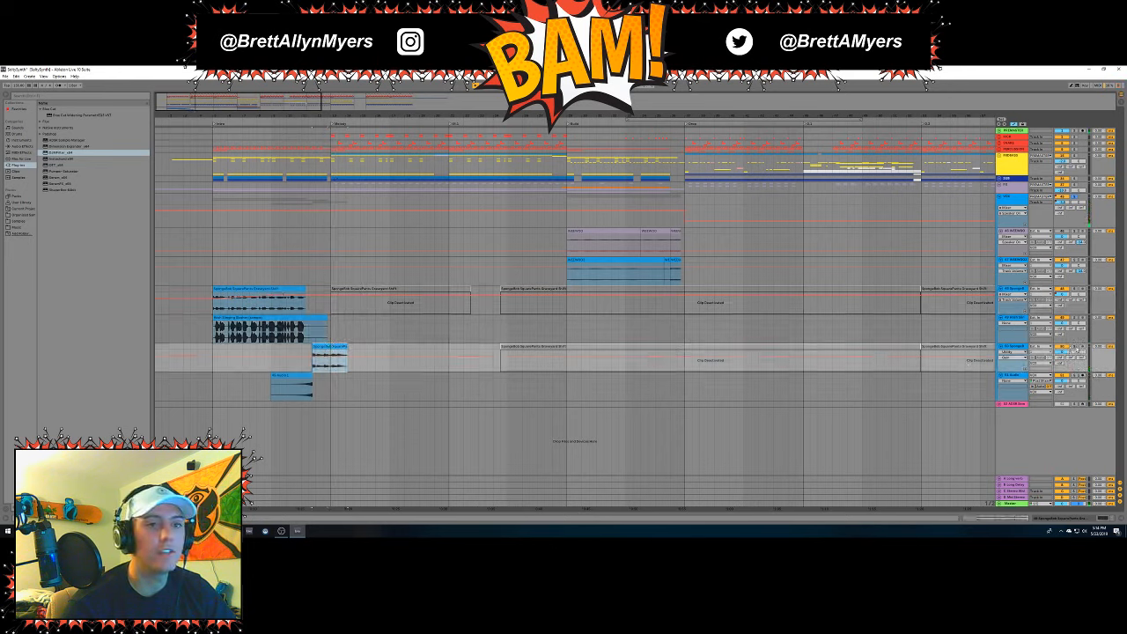
Open the blue group track's device chain and bypass its audio effect rack.
left_click(1009, 198)
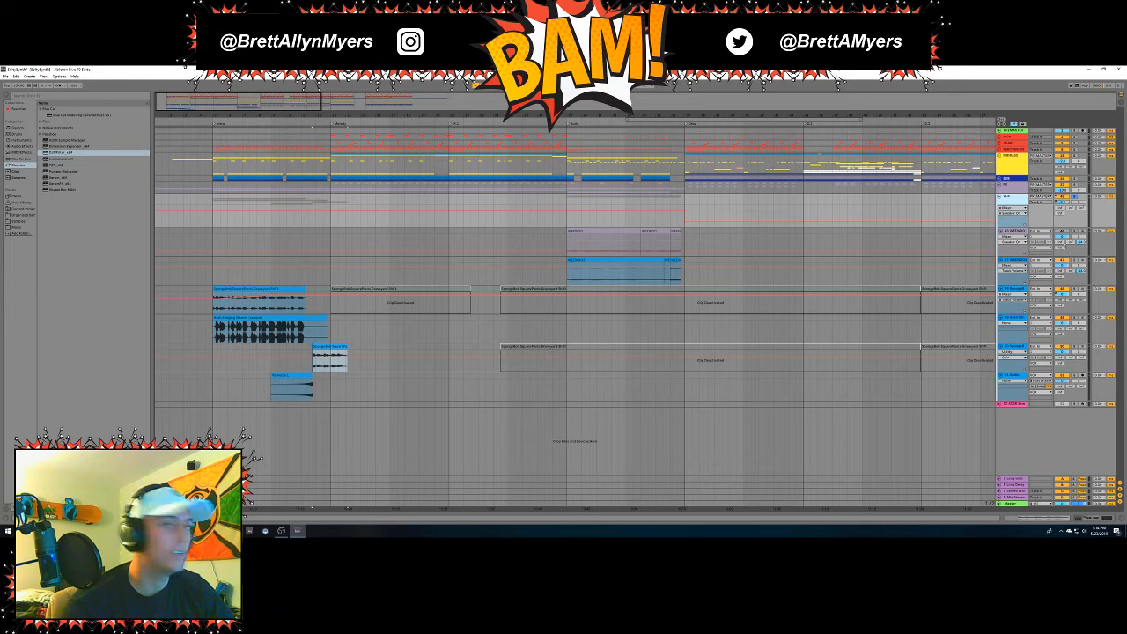
double_click(1009, 198)
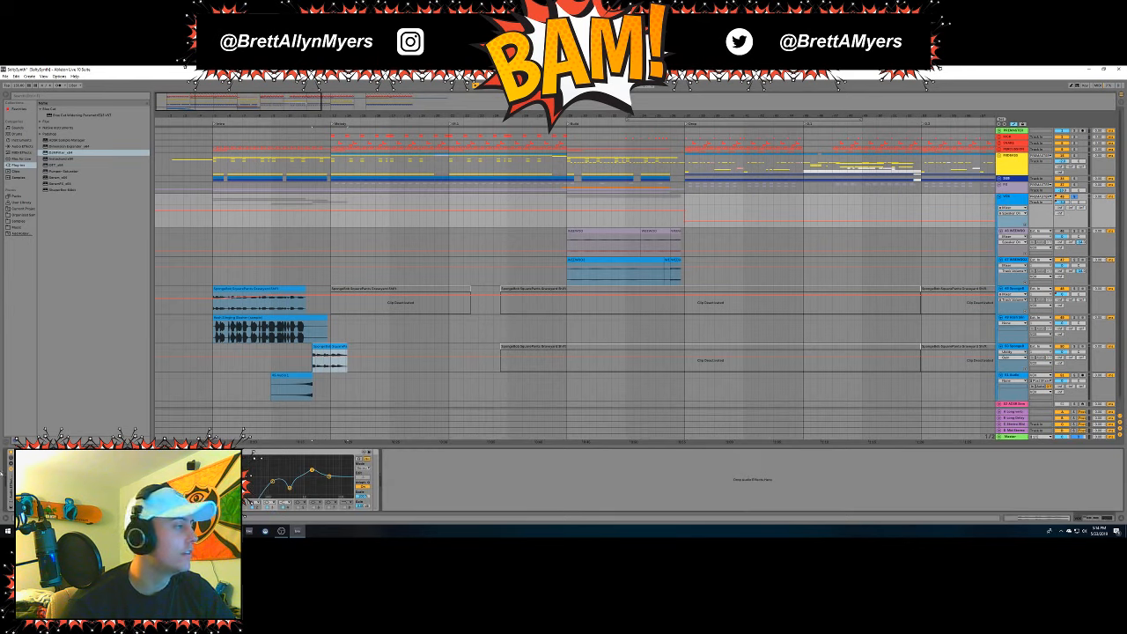
left_click(11, 455)
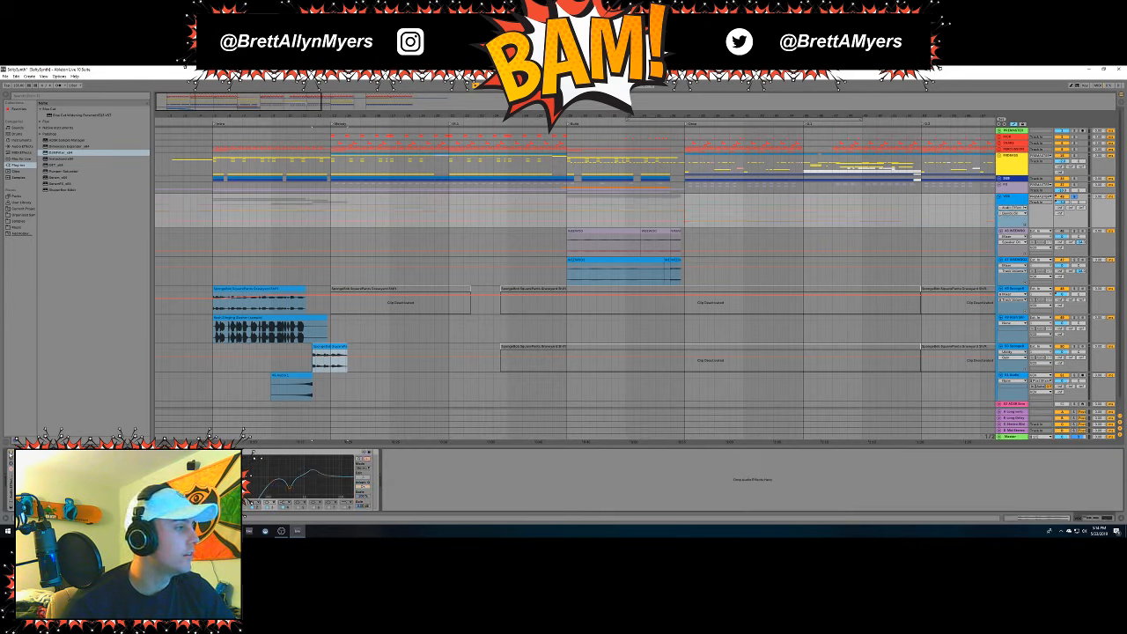
Delete the imported sample track and insert a new audio track below the last pink track, armed for recording.
left_click(1013, 318)
key("Delete")
left_click(1013, 362)
key("ctrl+t")
left_click(1084, 368)
Record onto the armed audio track from the start of the first SpongeBob clip.
left_click(213, 380)
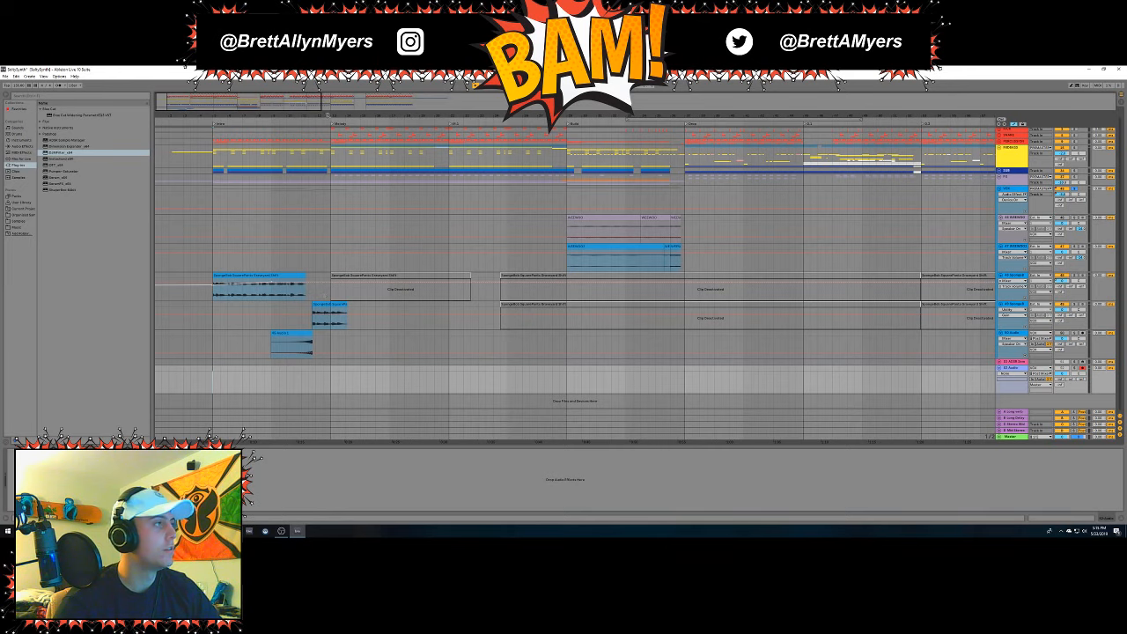
key("space")
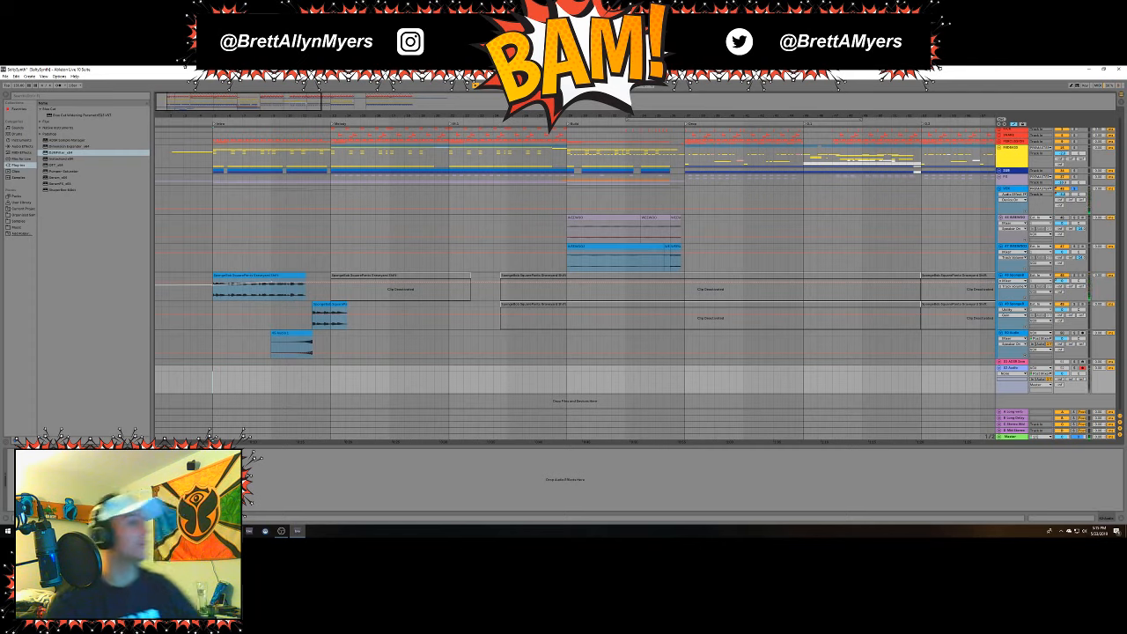
key("F9")
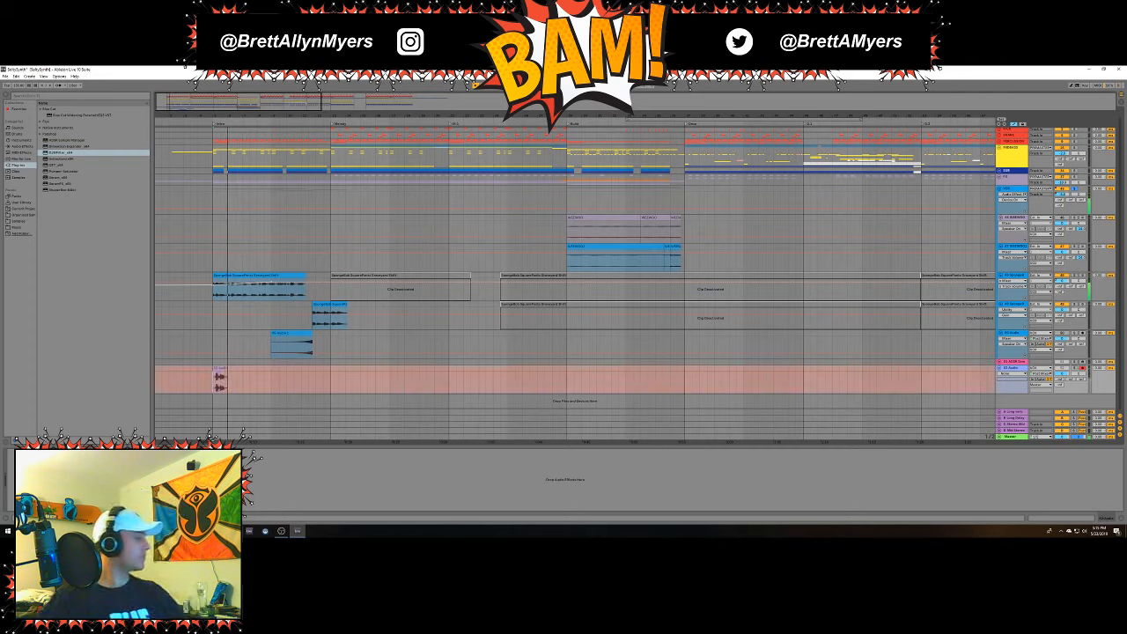
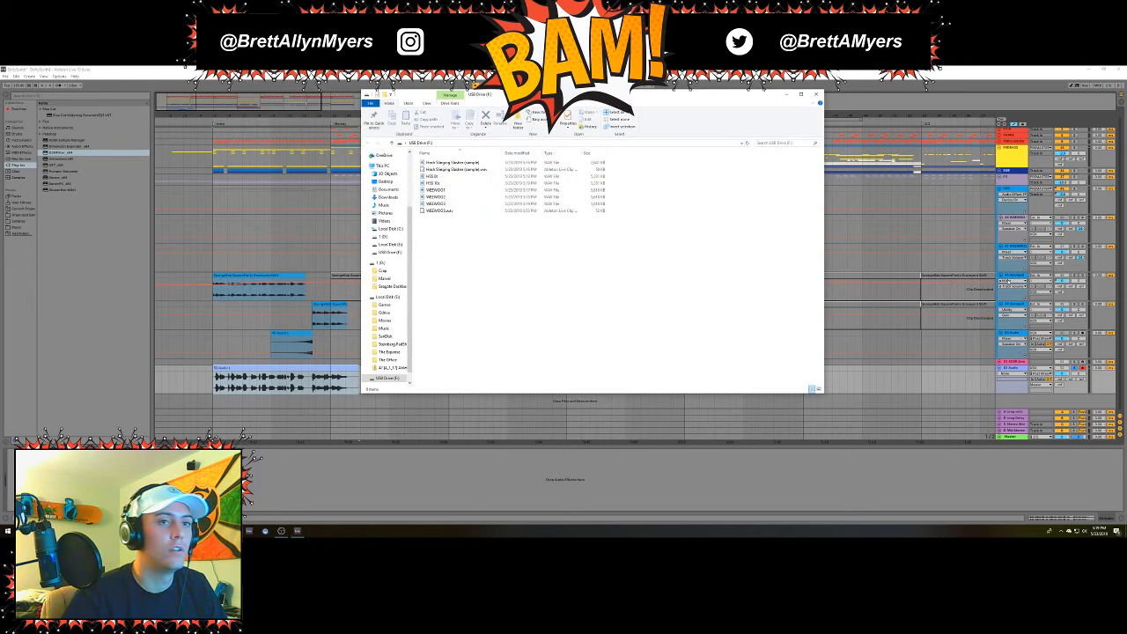
Insert two new audio tracks below the upper SpongeBob track.
left_click(1010, 279)
key("ctrl+t")
key("ctrl+t")
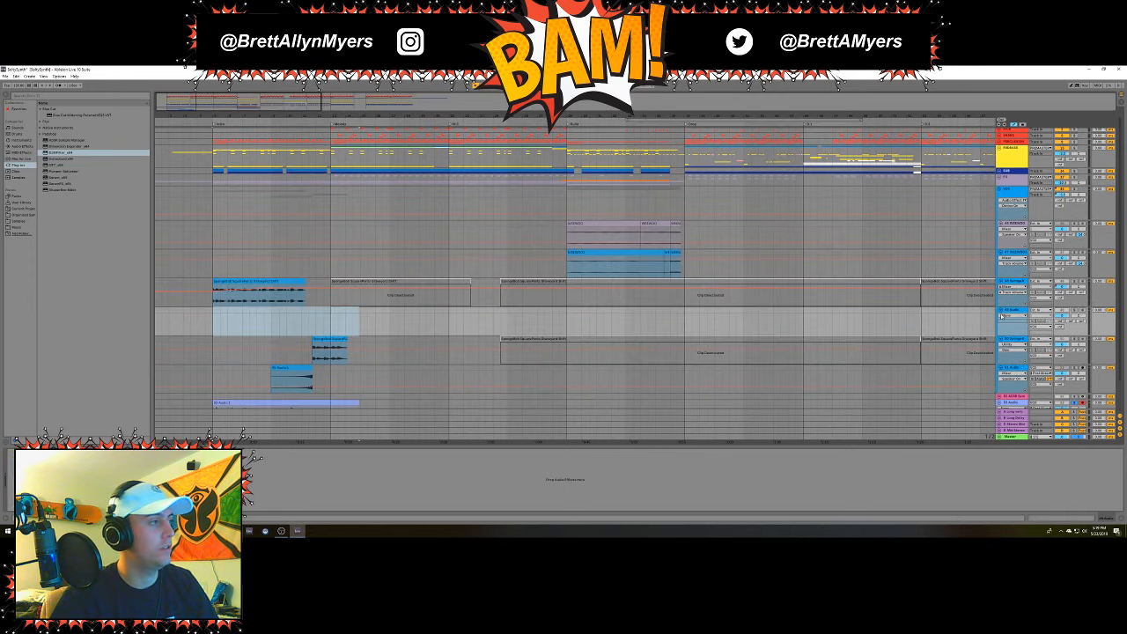
scroll(908, 397, "down", 1)
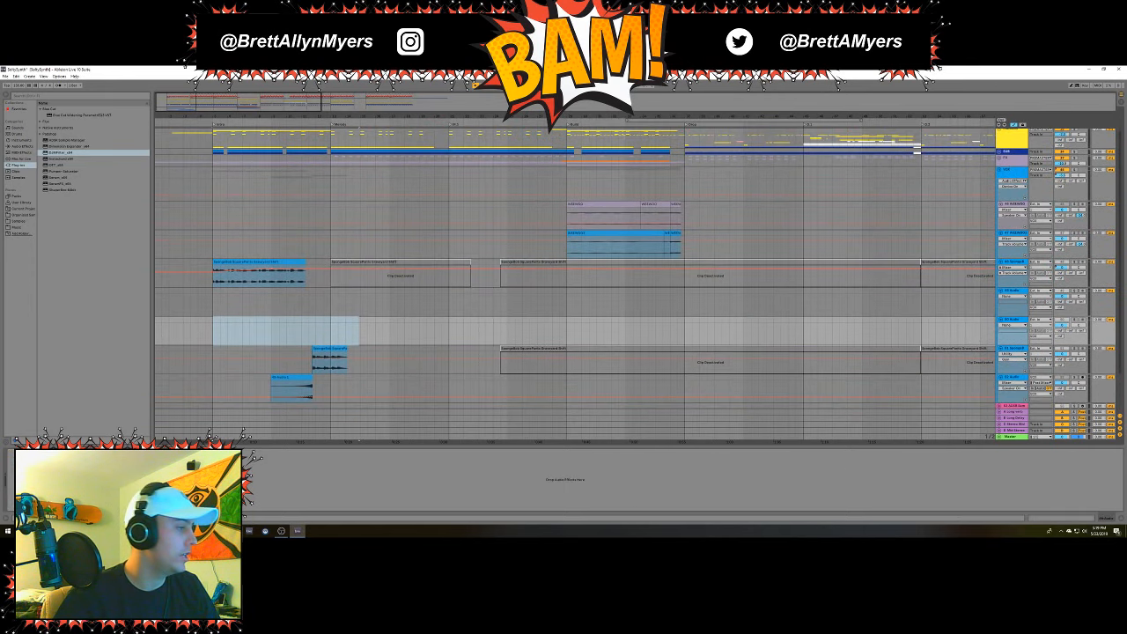
Place the two HSS recordings from the USB Drive on the two new audio tracks, aligned with the first SpongeBob clip's start.
left_click(217, 531)
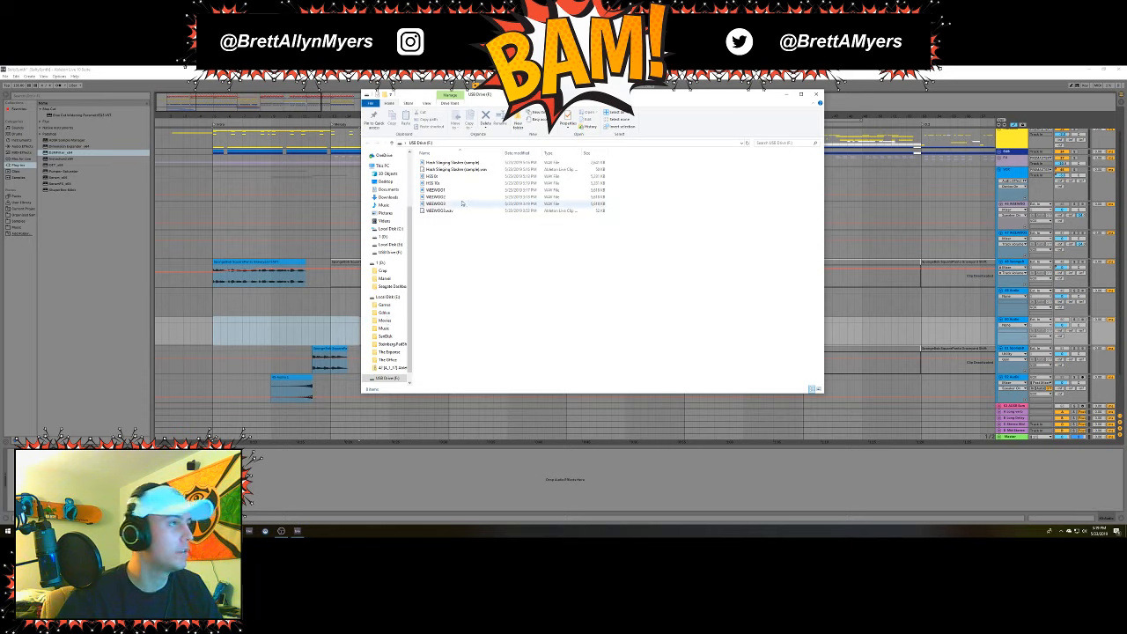
left_click_drag(606, 174, 351, 257)
left_click(436, 204)
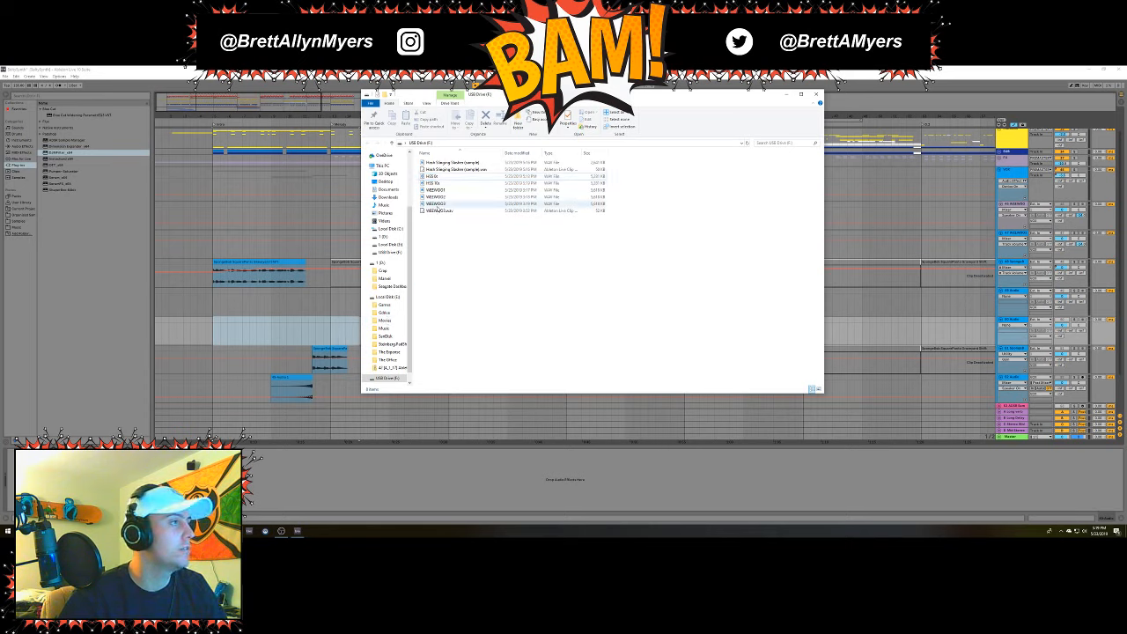
left_click_drag(432, 177, 225, 306)
left_click_drag(433, 183, 220, 332)
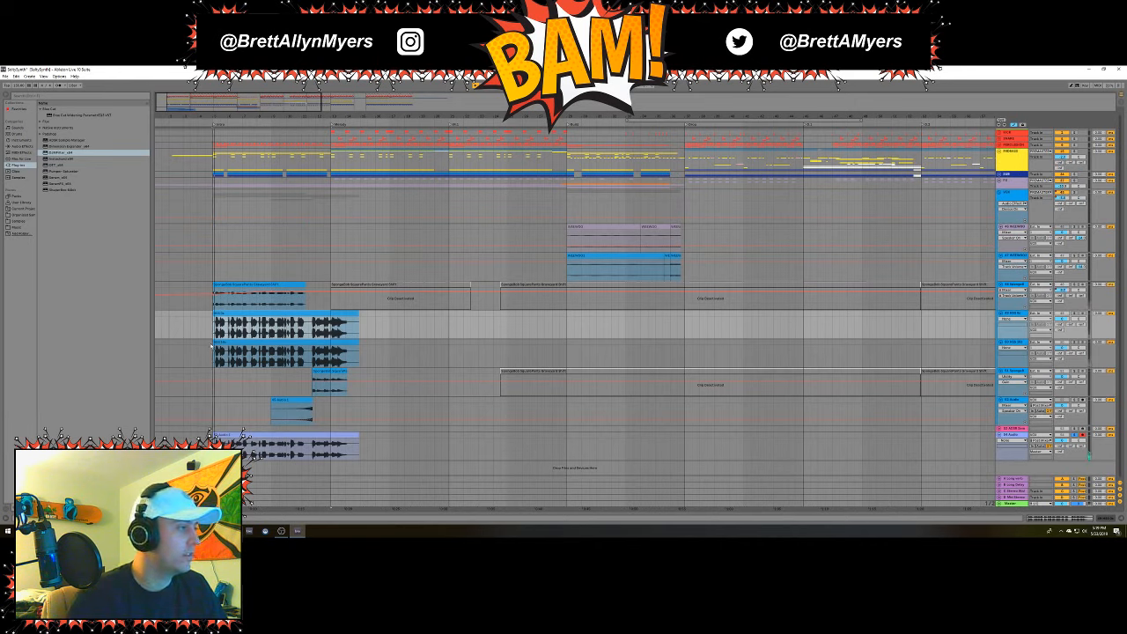
Trim the two HSS clips so the lower one begins where the upper one ends, and delete the recorded audio track.
left_click_drag(214, 342, 309, 342)
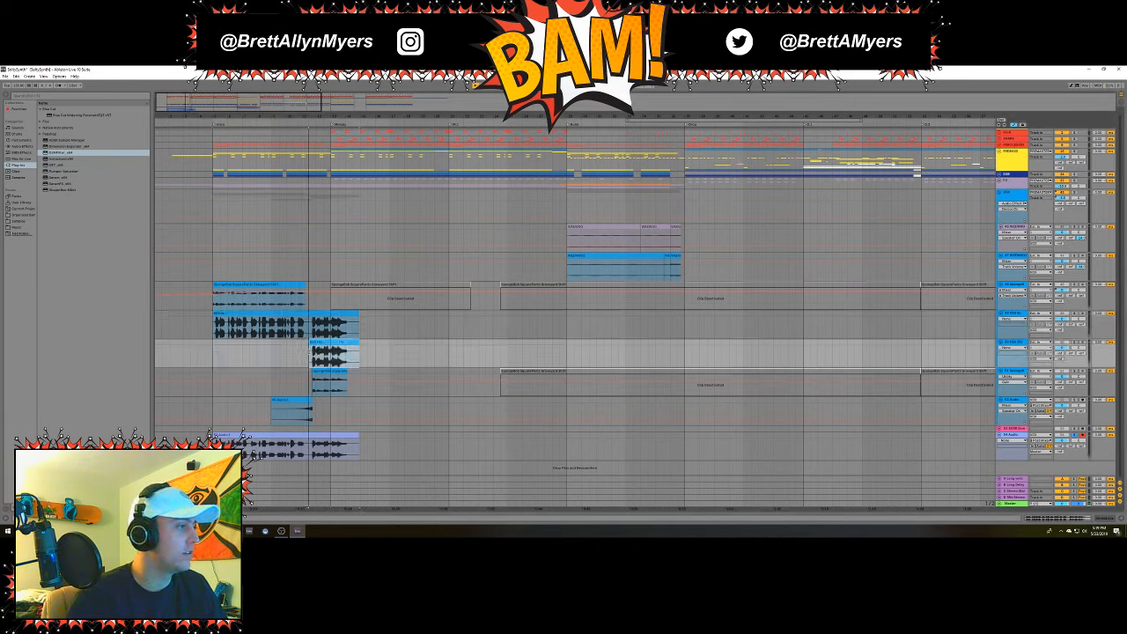
left_click_drag(358, 313, 265, 328)
left_click(1011, 435)
key("Delete")
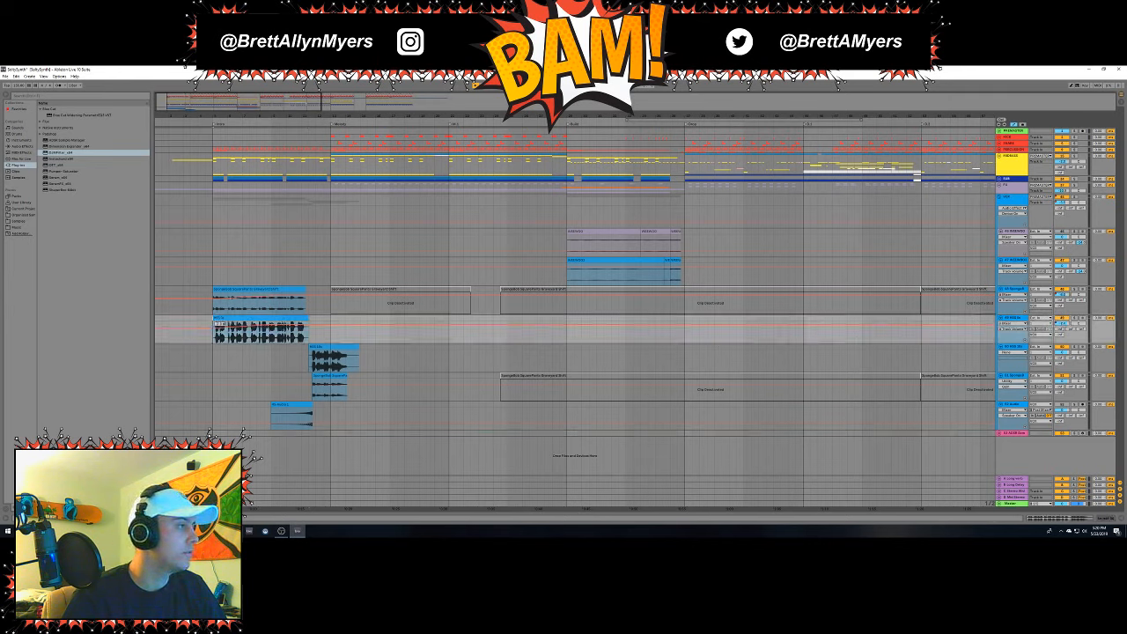
Copy the upper SpongeBob track's effects onto the upper HSS track.
double_click(1016, 289)
left_click(1016, 318)
right_click(403, 495)
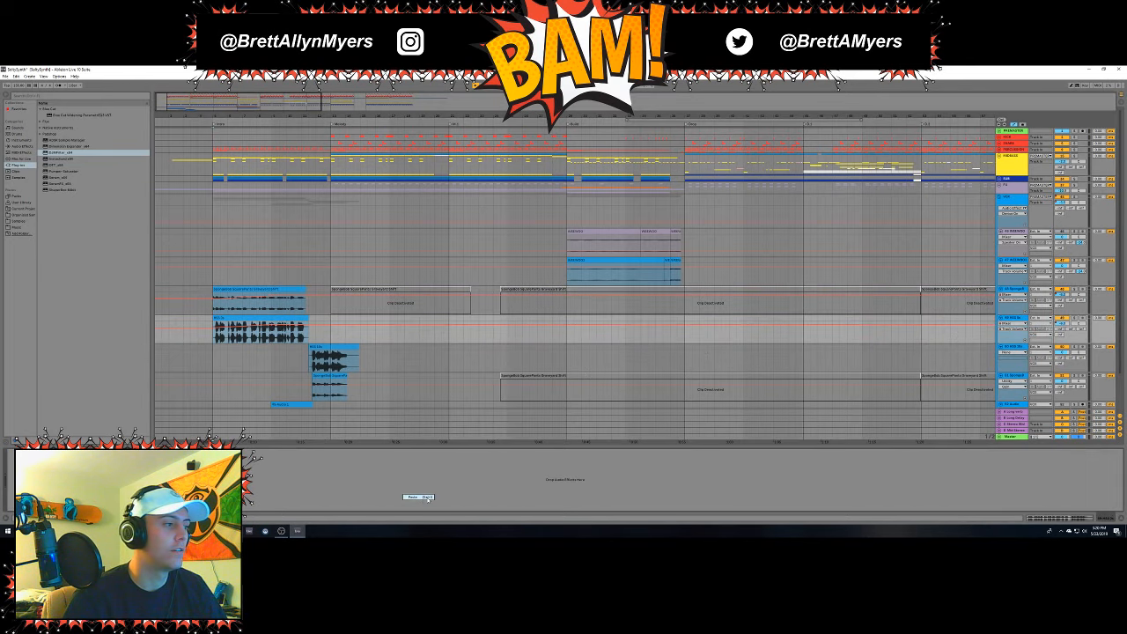
left_click(414, 497)
Paste the copied SpongeBob effects onto the lower HSS track.
scroll(1015, 379, "down", 2)
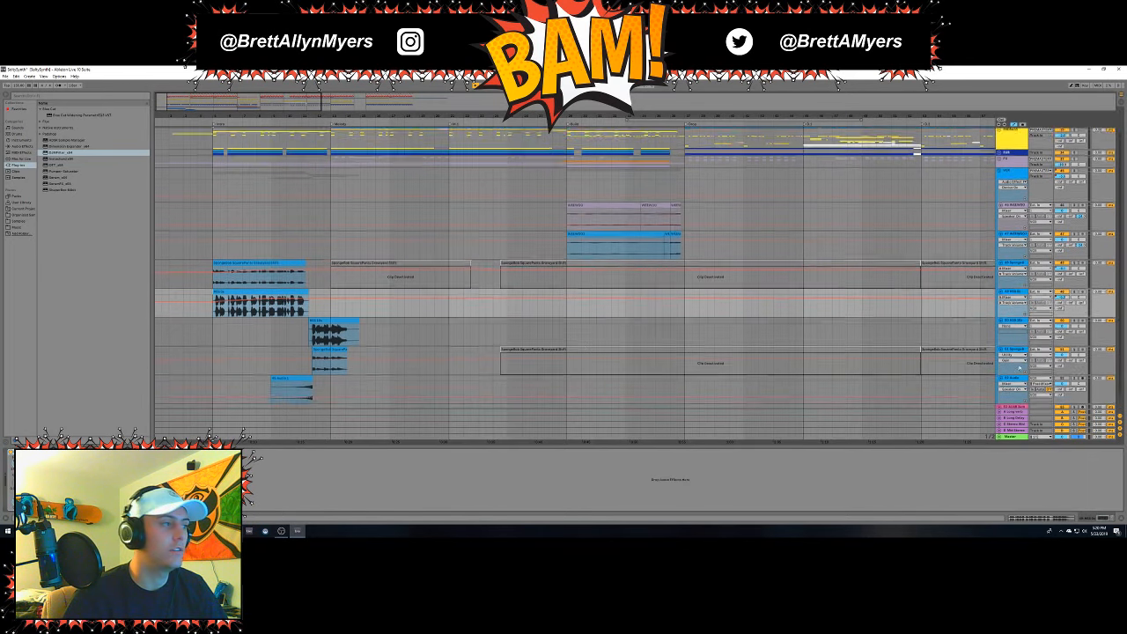
left_click(1013, 305)
right_click(547, 466)
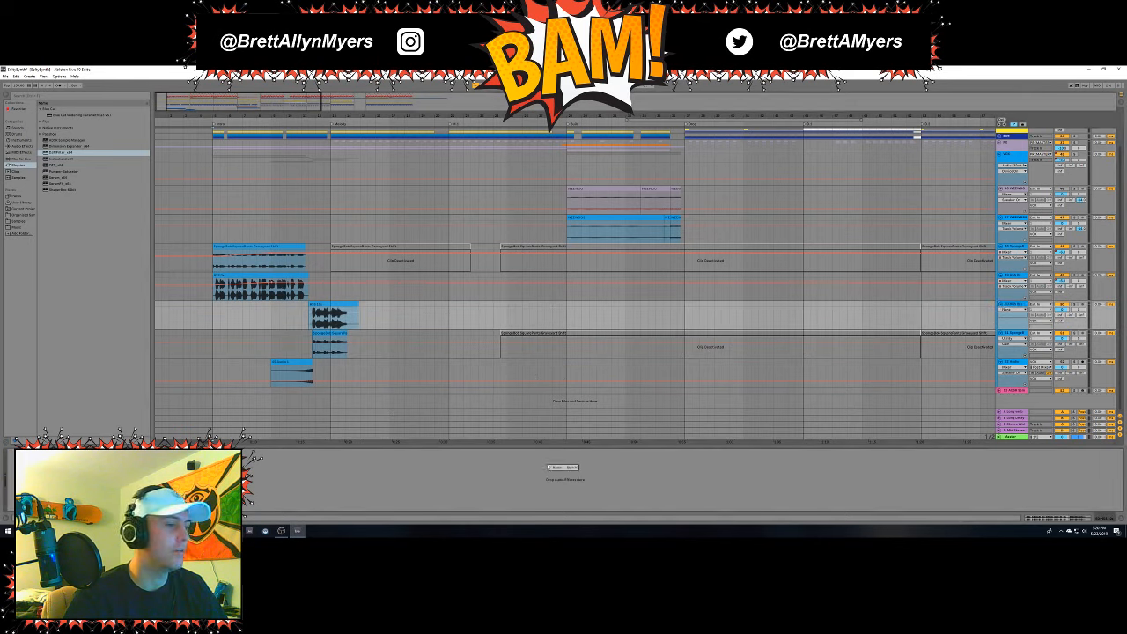
left_click(556, 468)
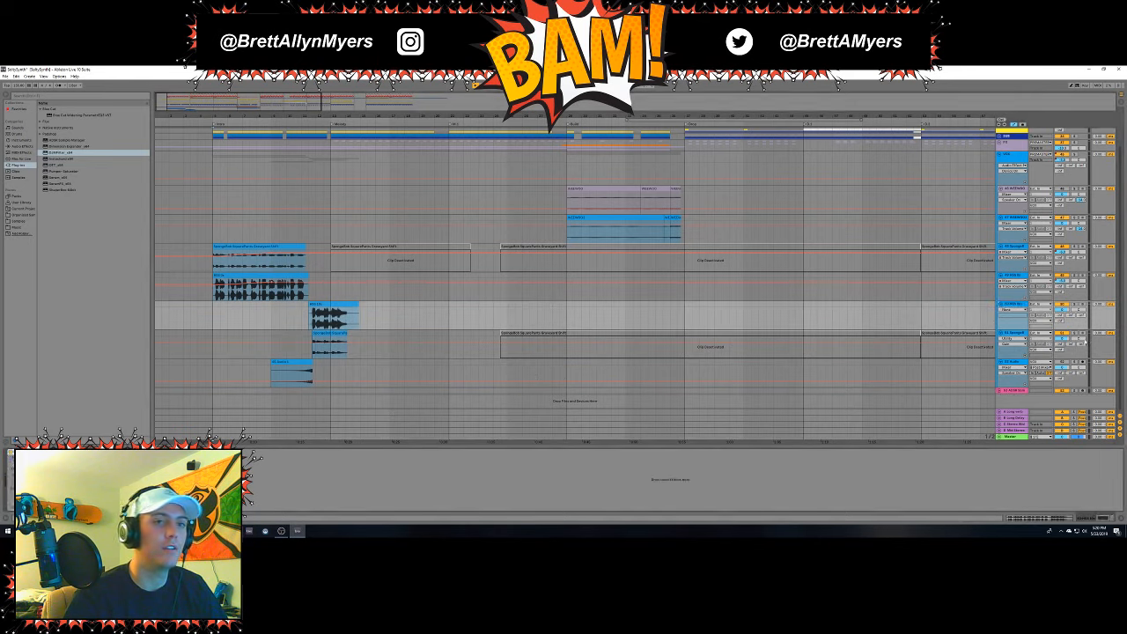
Mute the upper SpongeBob track and play back the upper HSS clip in its place.
left_click(1064, 248)
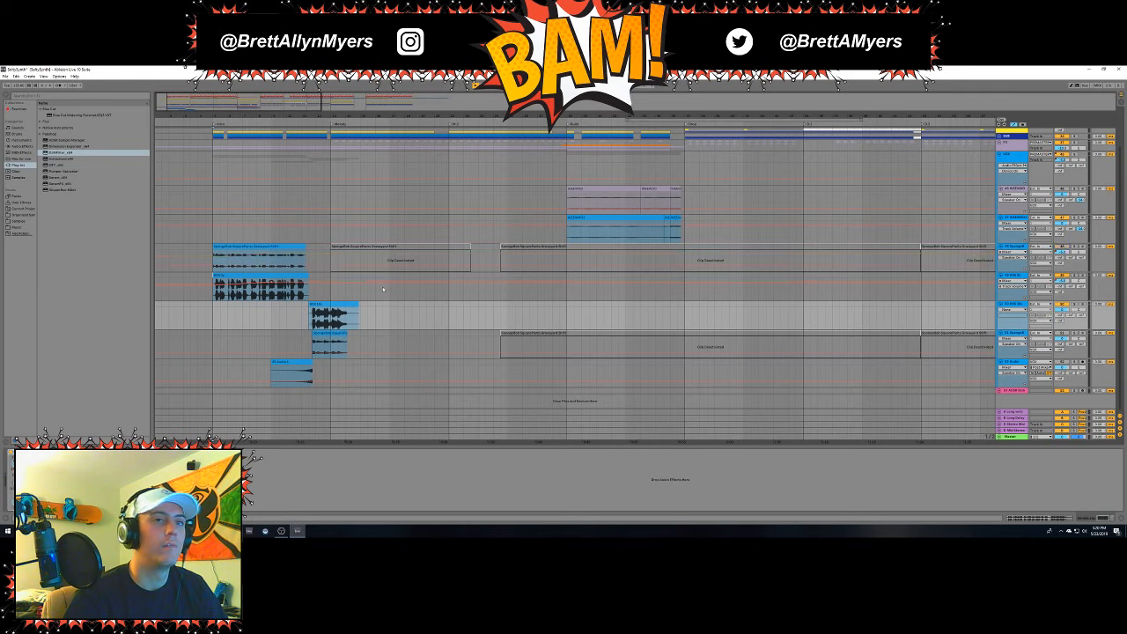
left_click(276, 275)
key("space")
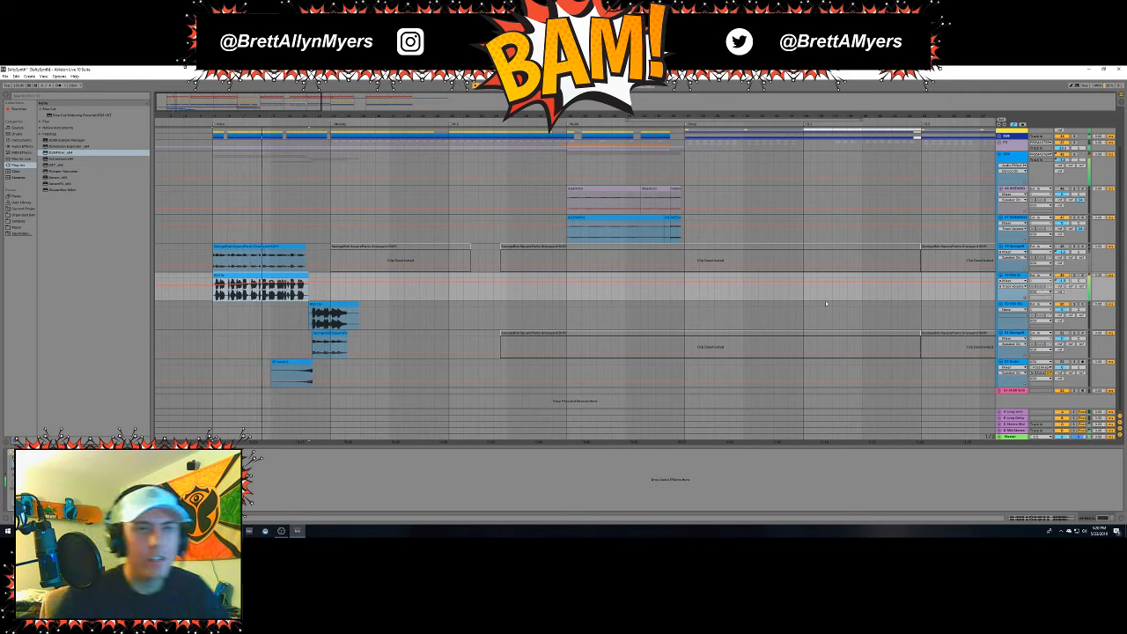
key("space")
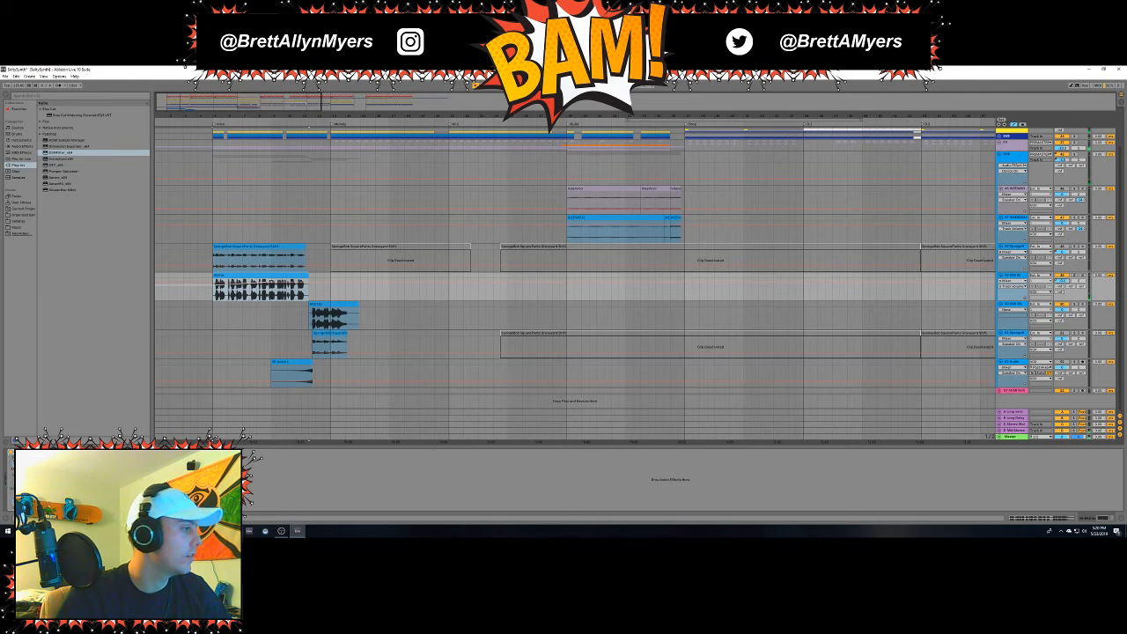
Adjust a device control on the upper HSS track, audition its clip again, select the lower HSS track and close the device view.
left_click(195, 476)
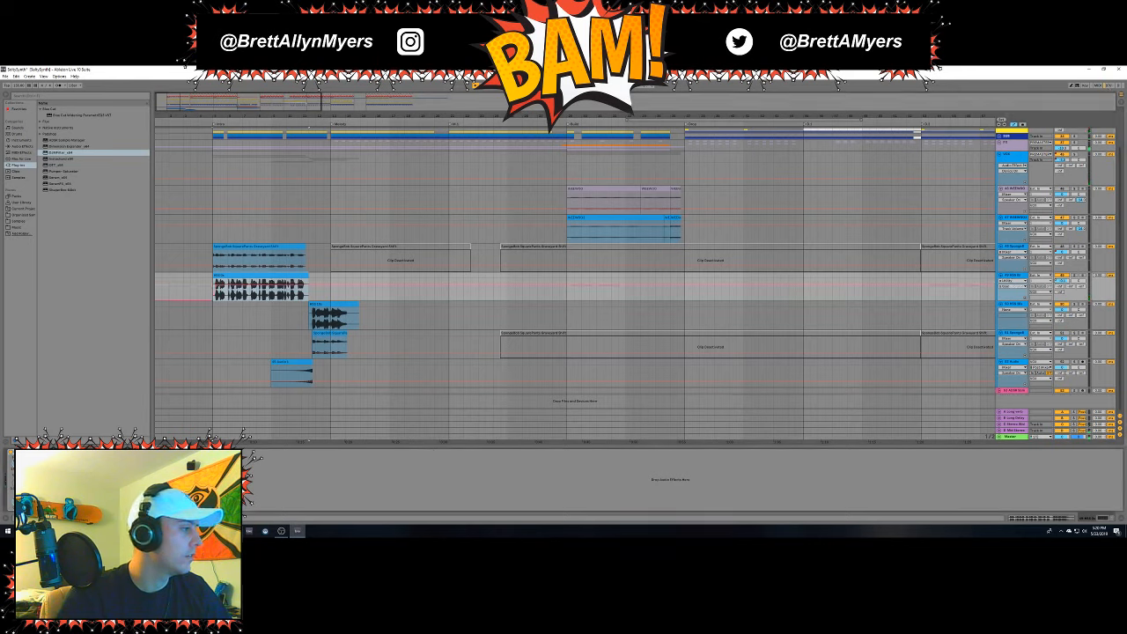
key("space")
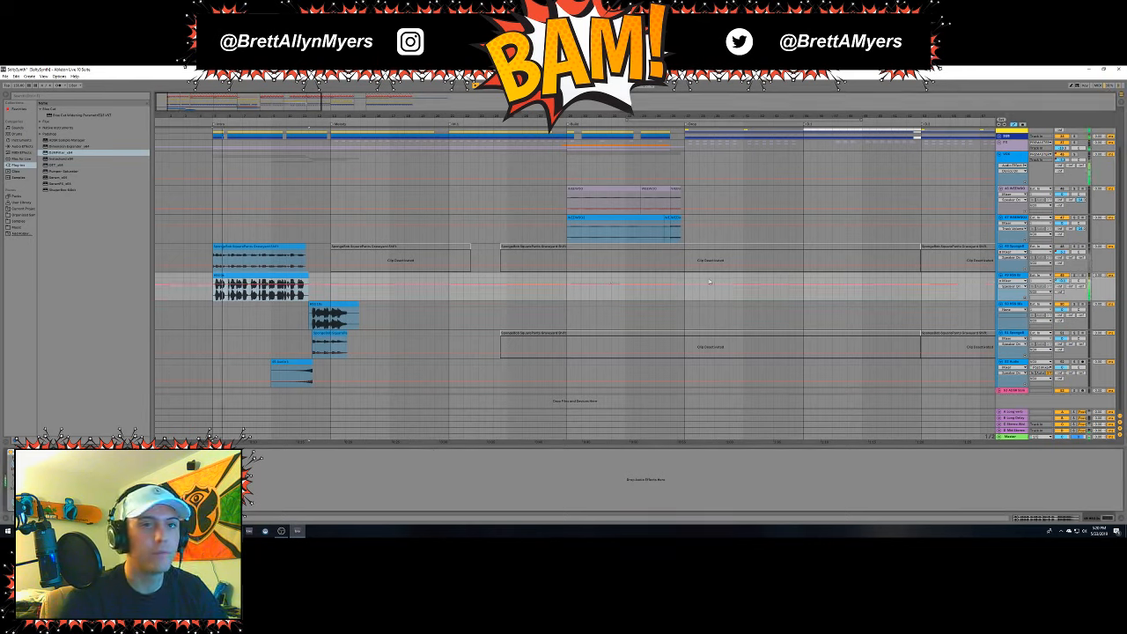
left_click(775, 306)
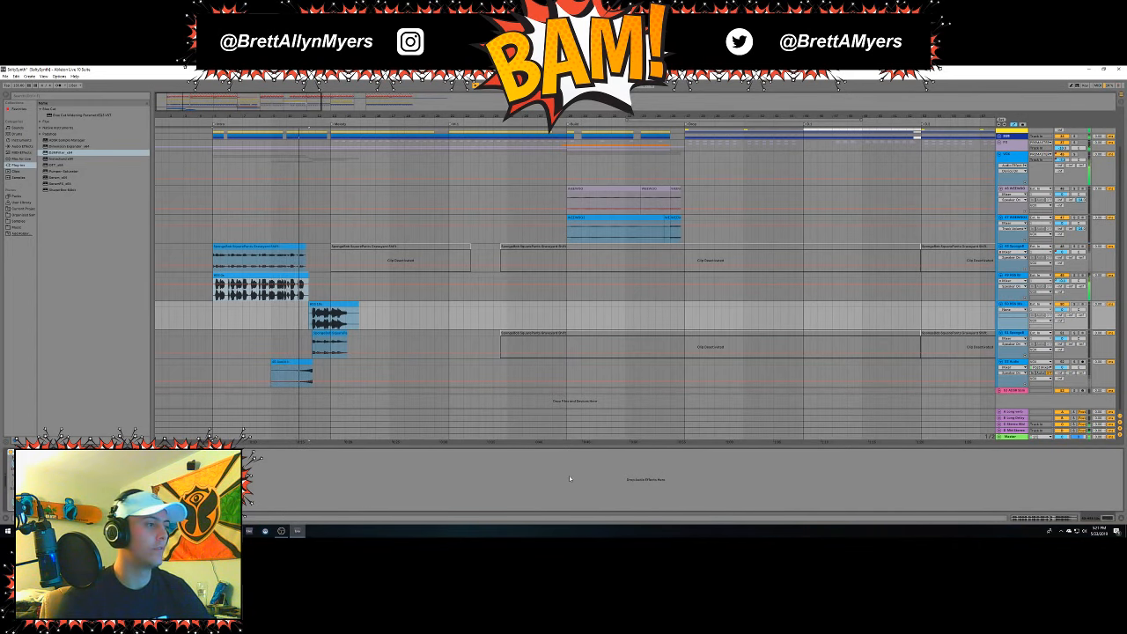
key("ctrl+alt+l")
key("space")
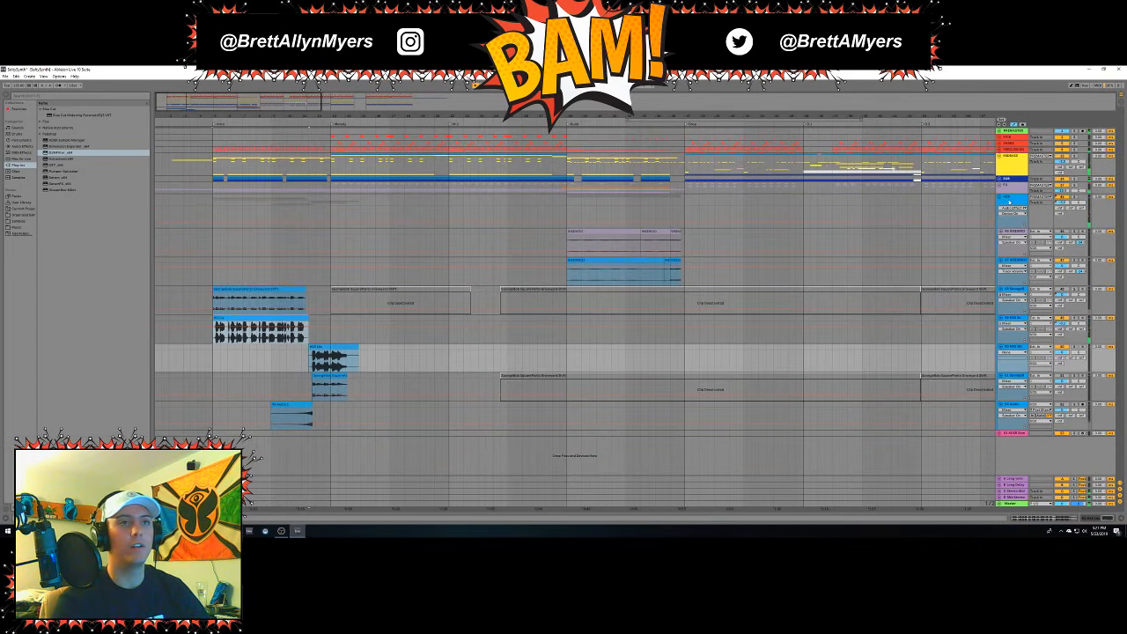
Open the blue group track's device chain, close it again and play back the HSS clips with the arrangement.
double_click(1010, 201)
key("ctrl+alt+l")
key("space")
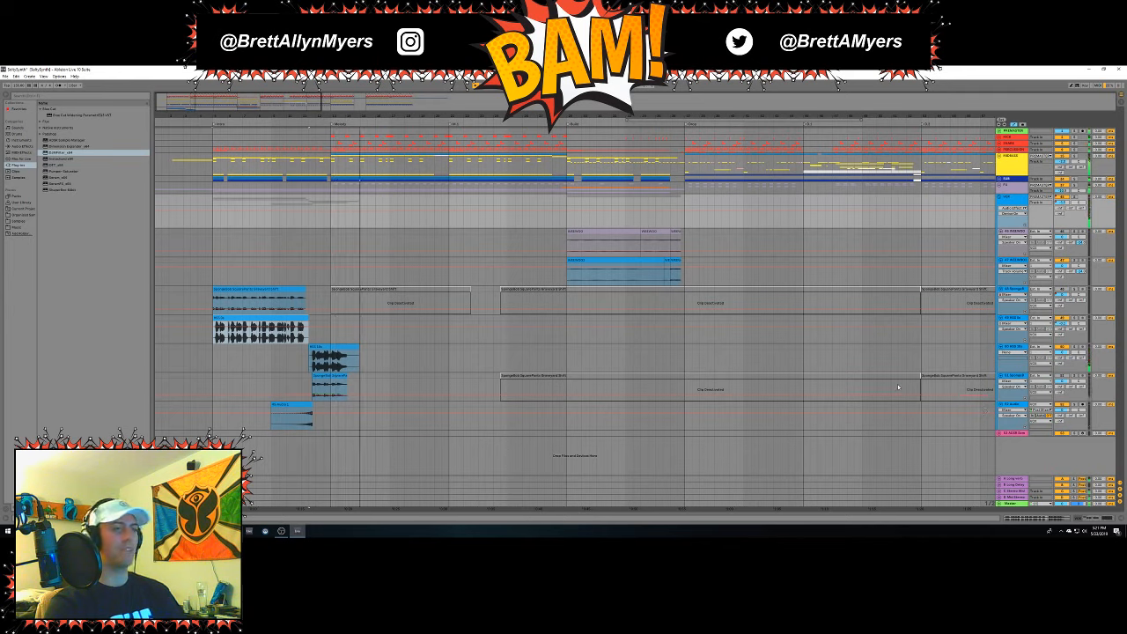
Delete the upper and lower SpongeBob audio tracks from the blue group.
left_click(1013, 290)
key("Delete")
left_click(1013, 343)
key("Delete")
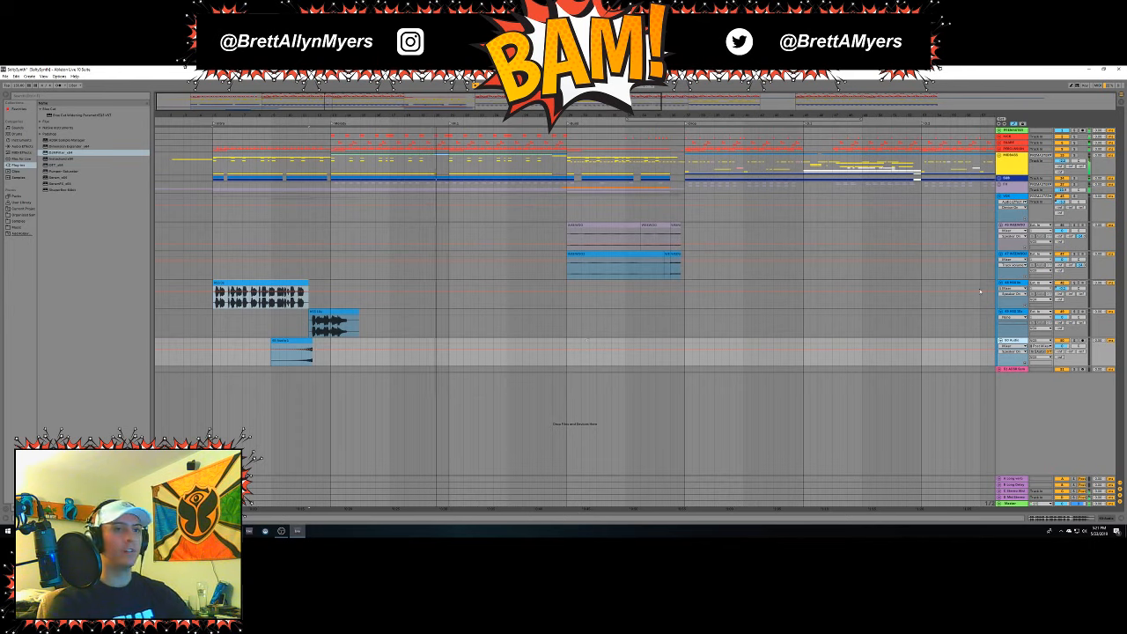
Open the upper HSS track's name for editing.
left_click(1012, 287)
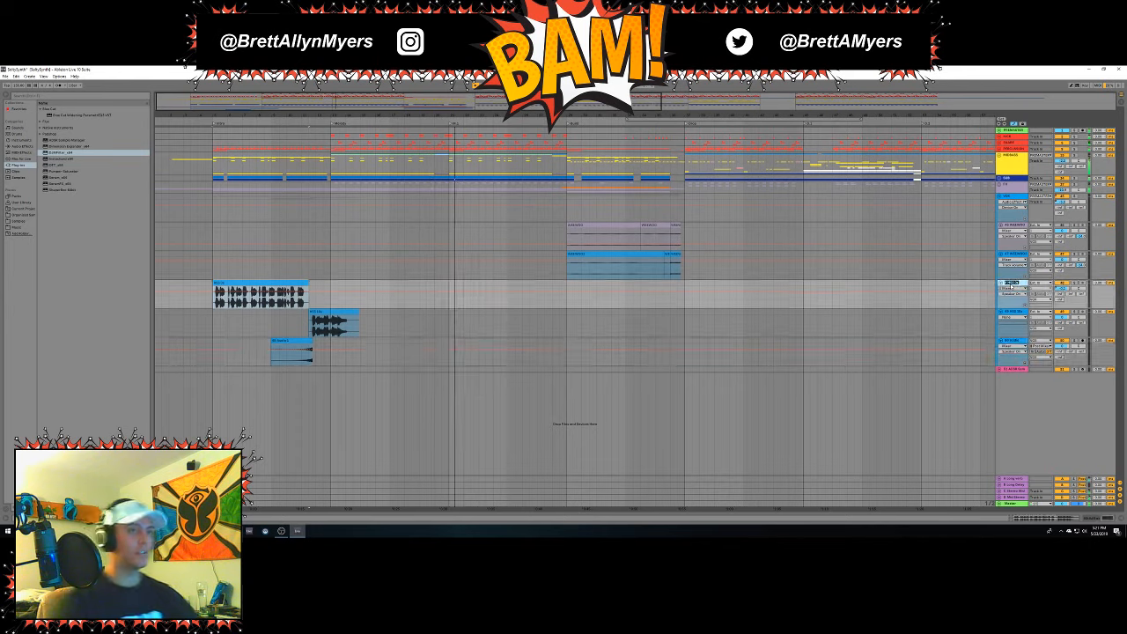